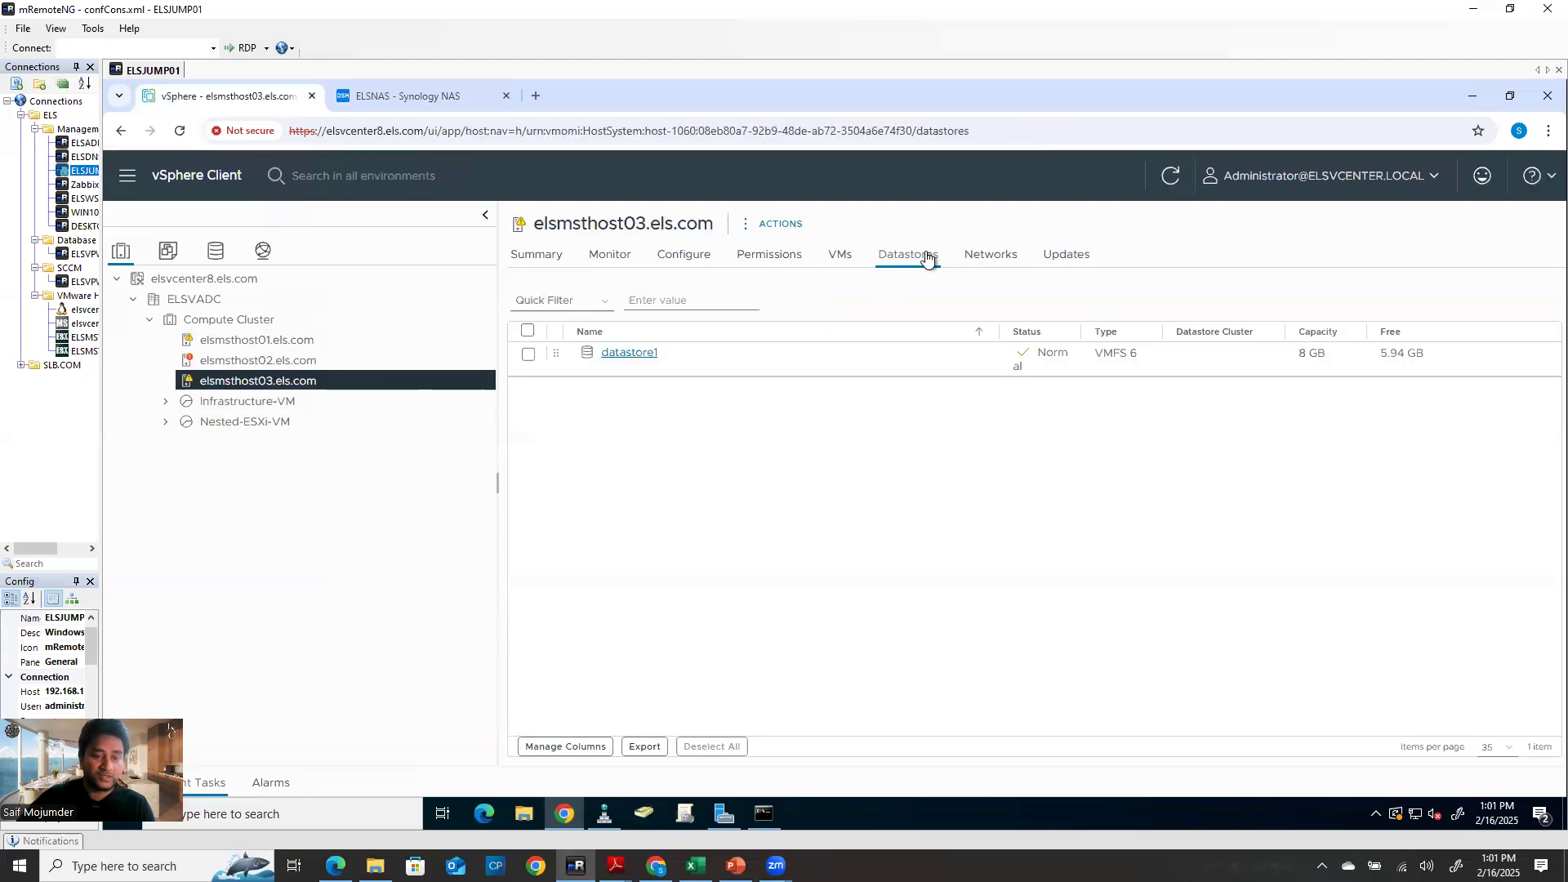
Check host03's datastore1 actions, then review ELSMSTHOST01-Local_DataStore02's summary and name
left_click(663, 351)
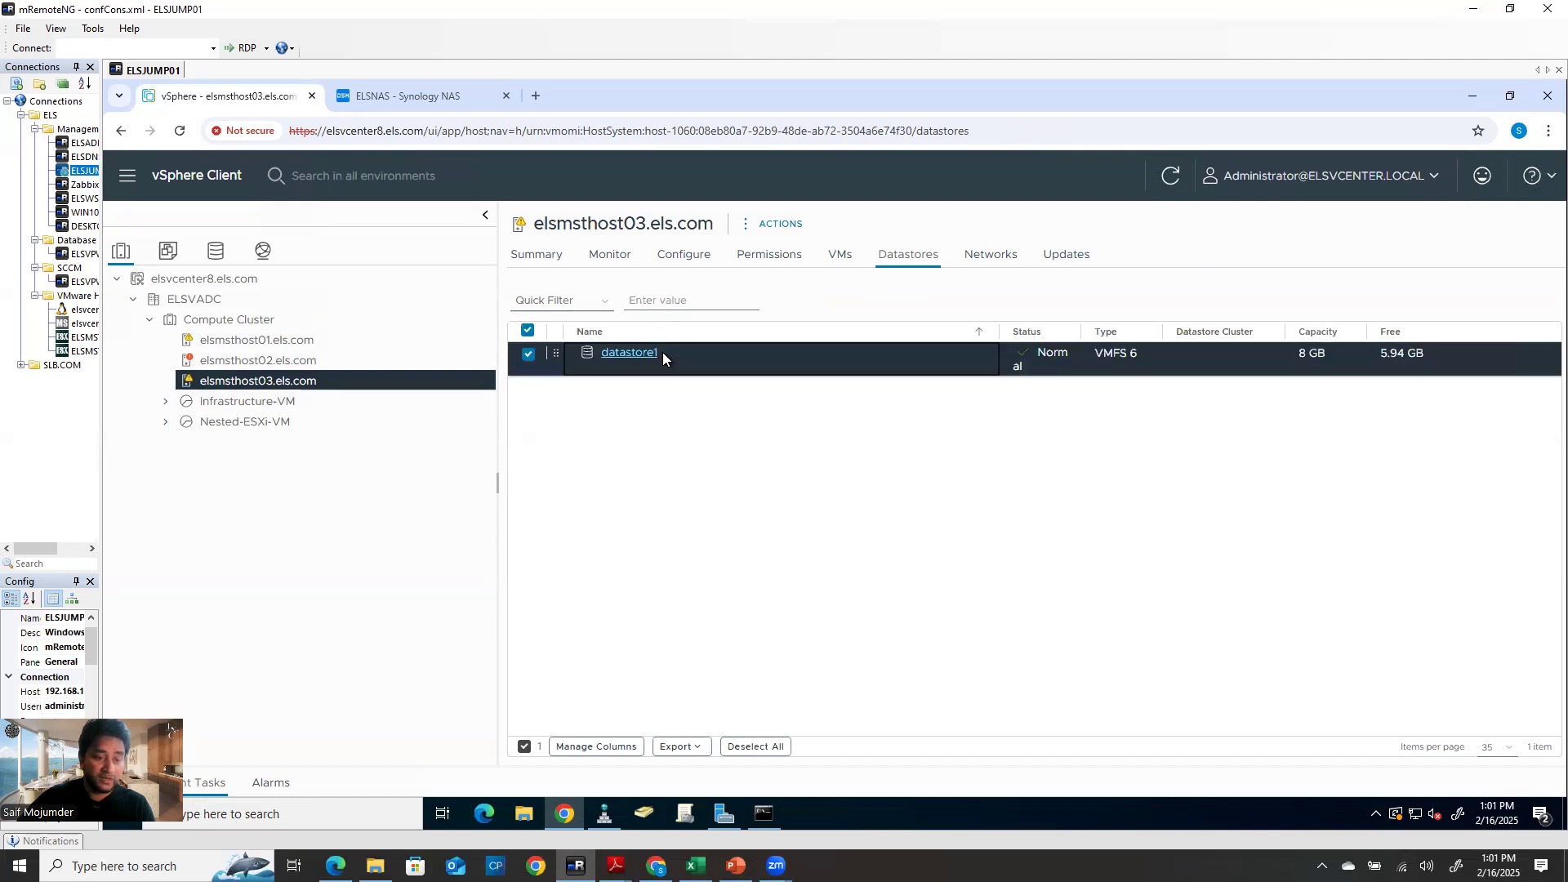
right_click(642, 356)
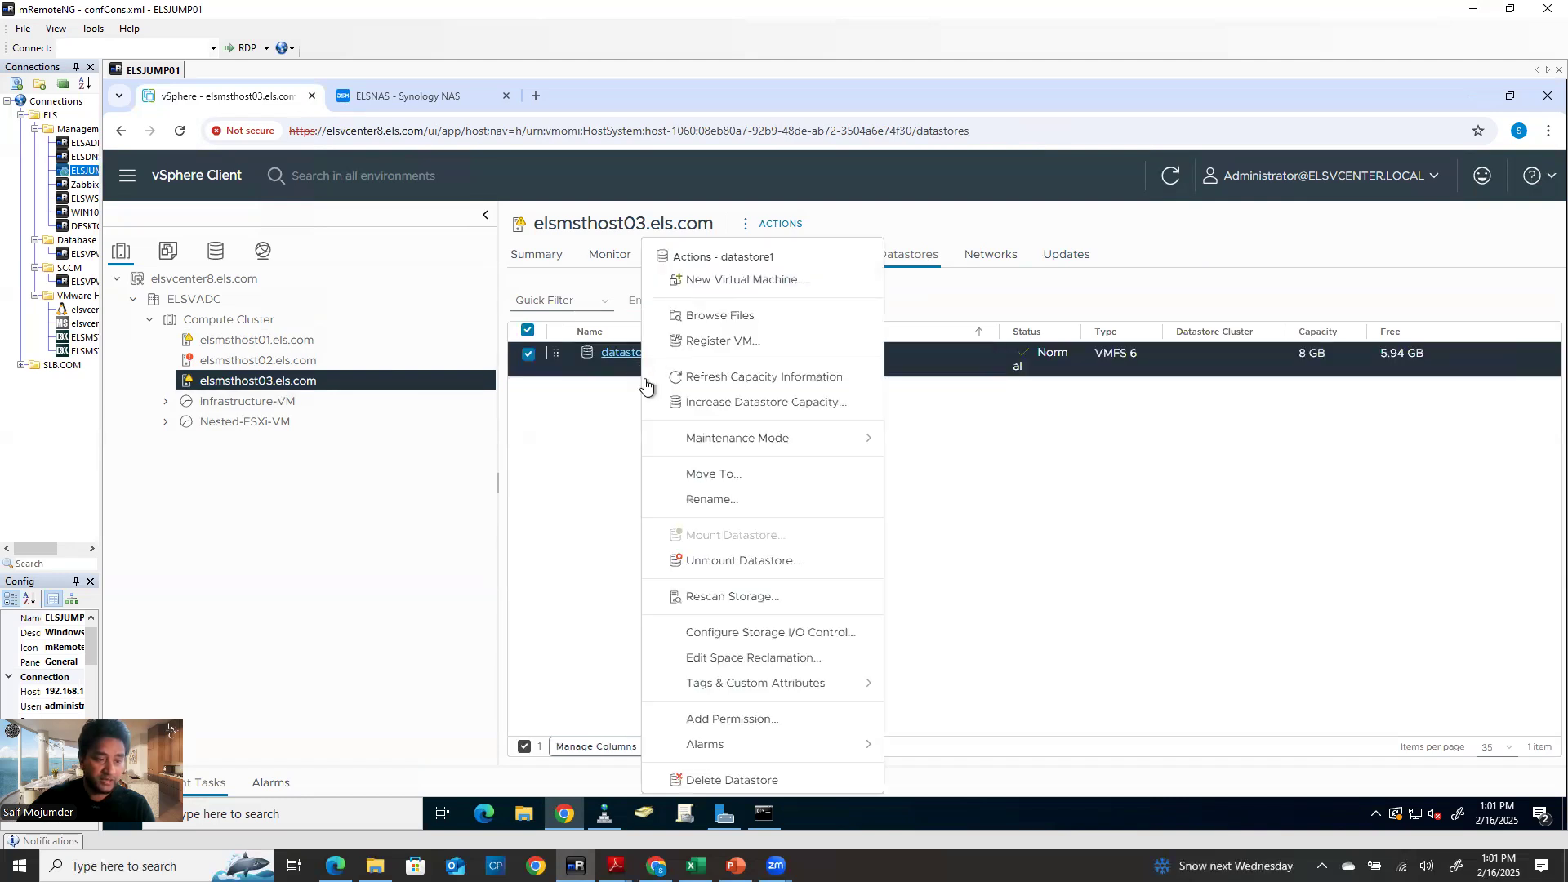
left_click(253, 343)
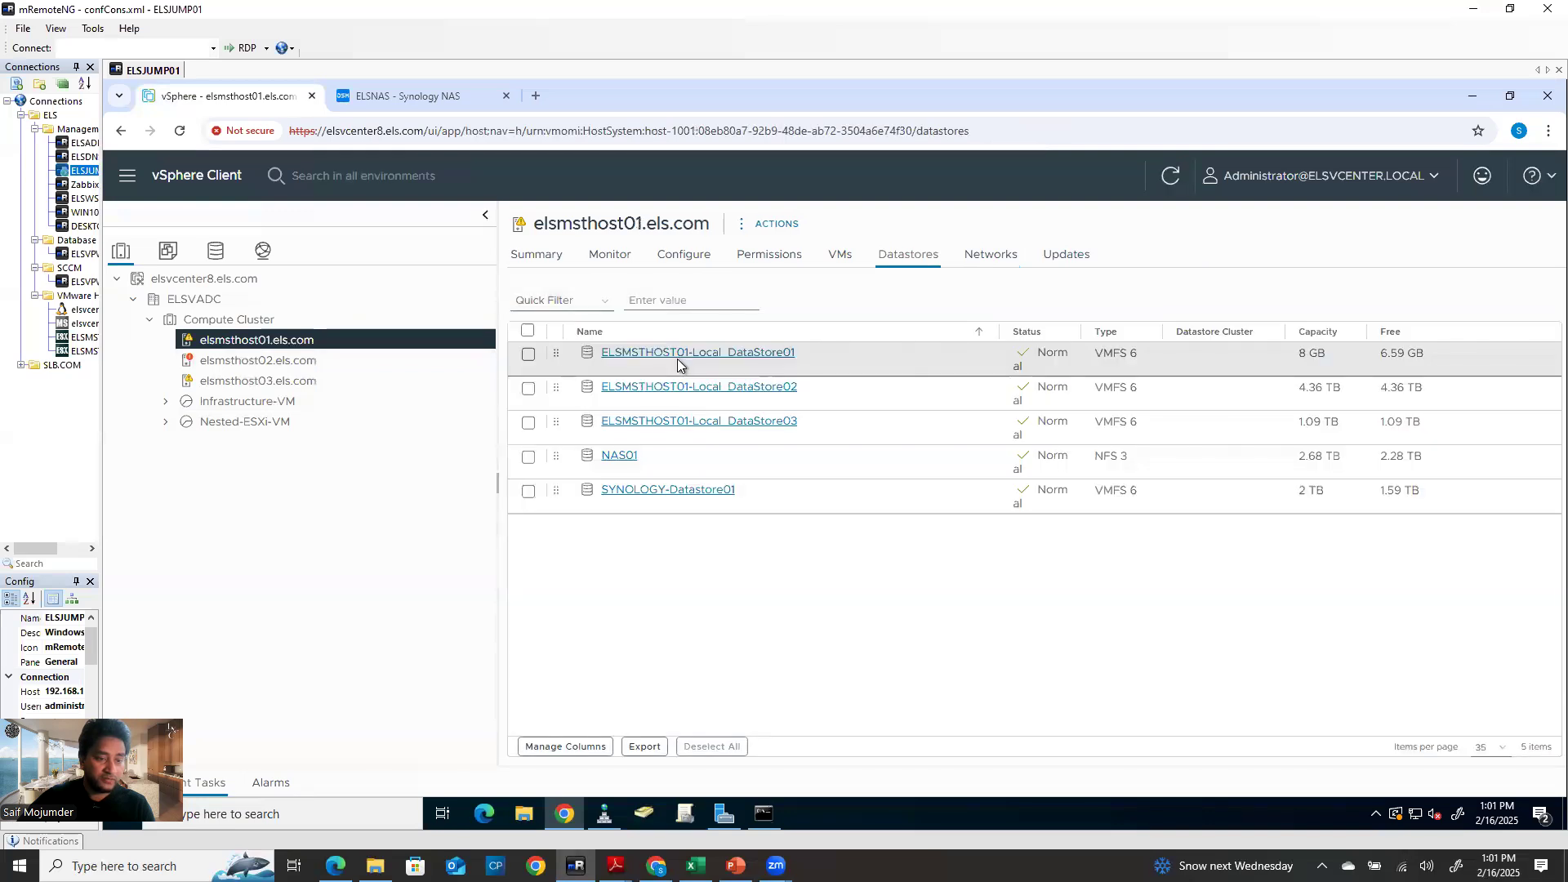
left_click(724, 391)
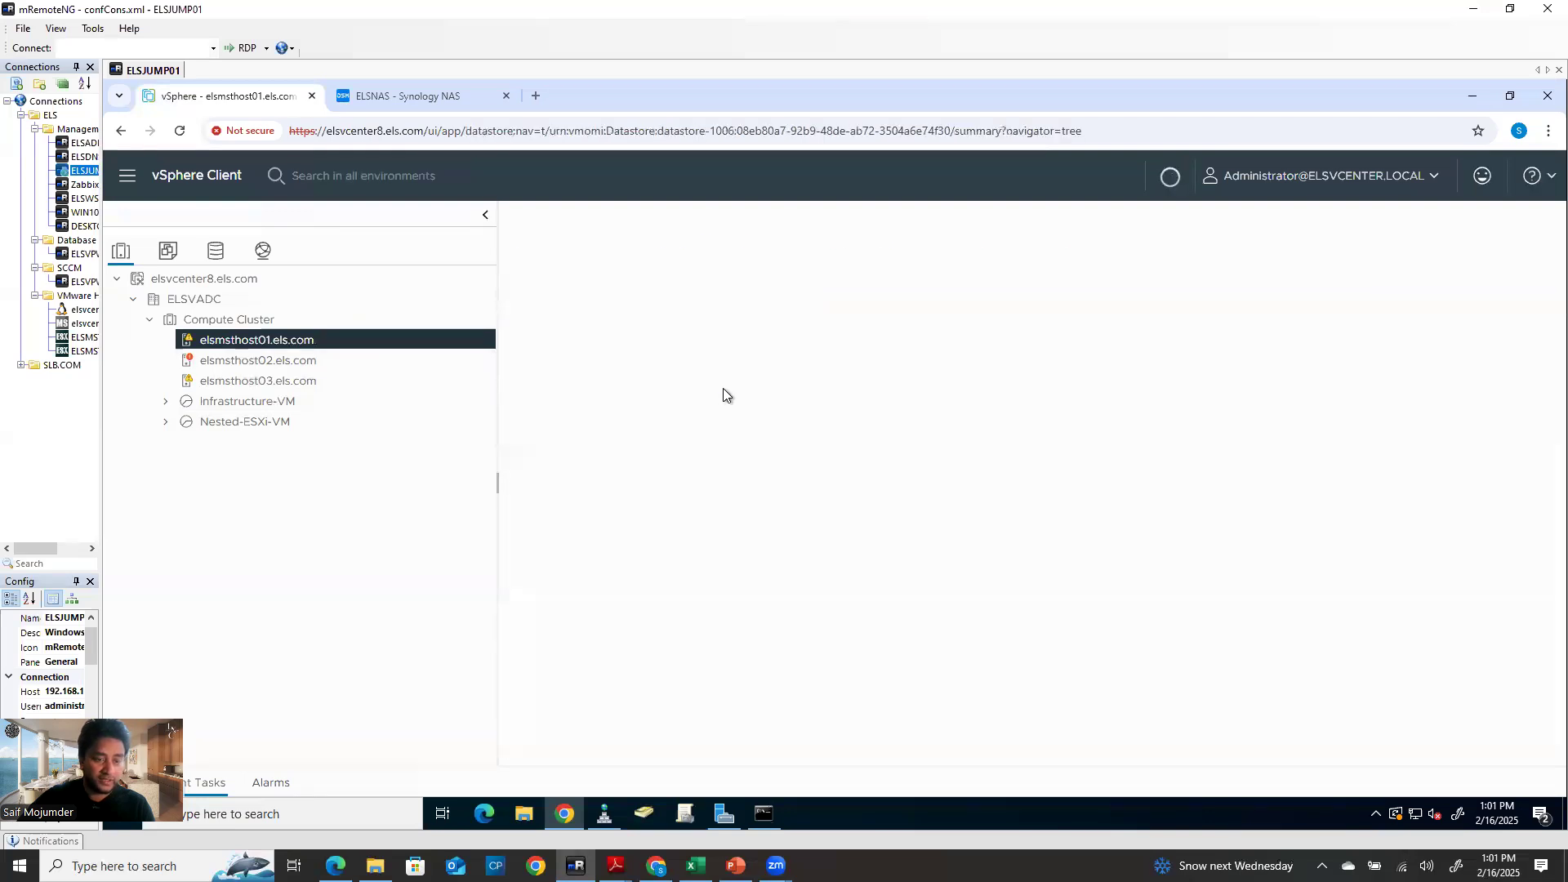
left_click_drag(835, 223, 514, 226)
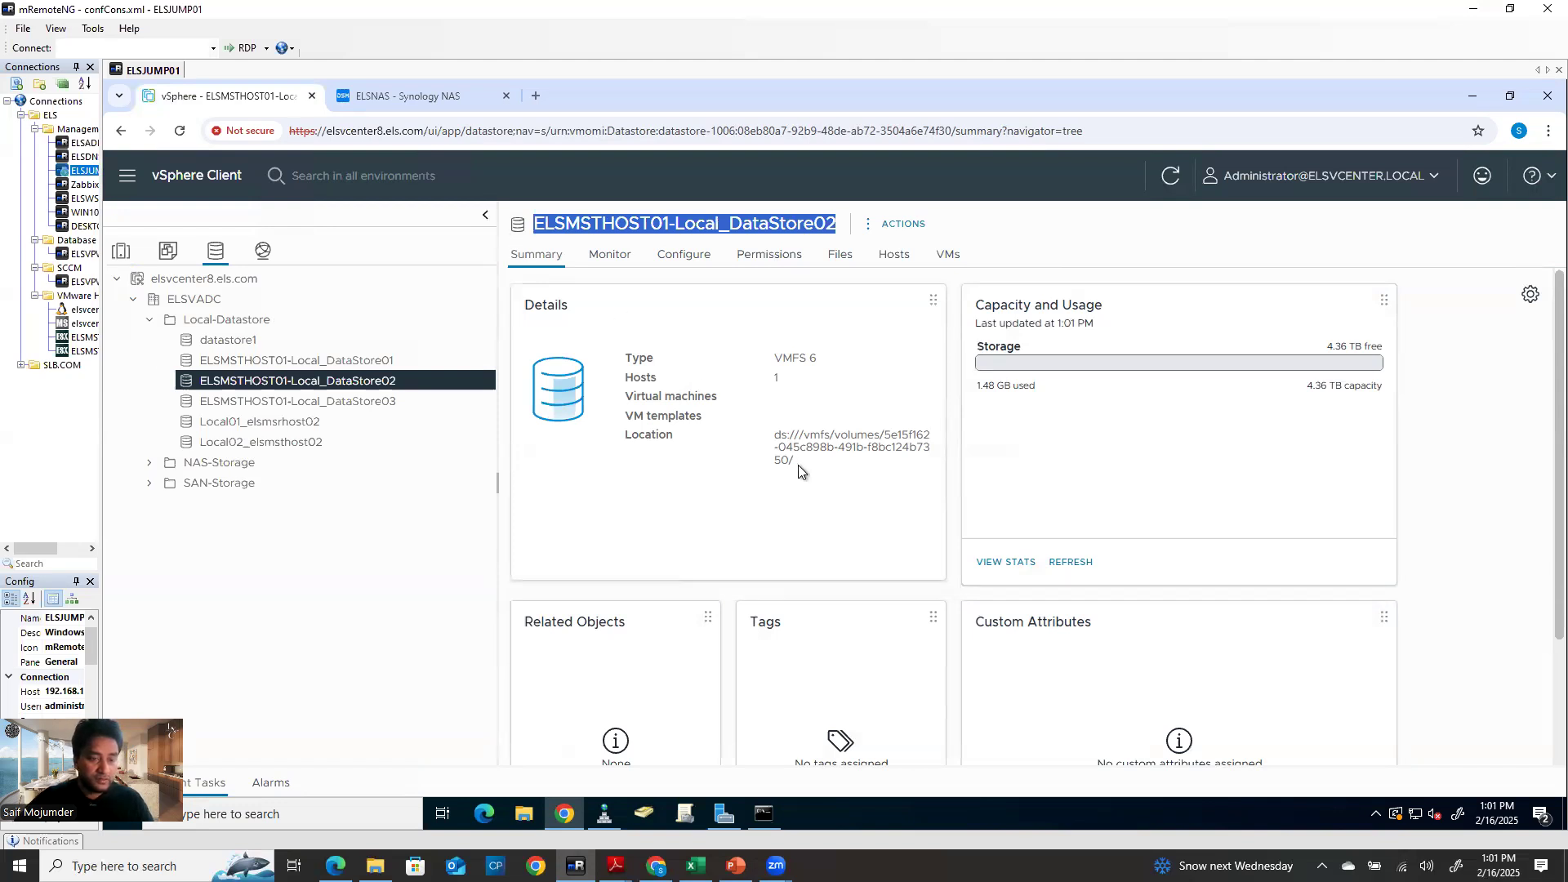
Review DataStore03 and Local01_elsmsrhost02 summaries, copying the Local01_elsmsrhost02 name, then return to host01's datastores
left_click(335, 402)
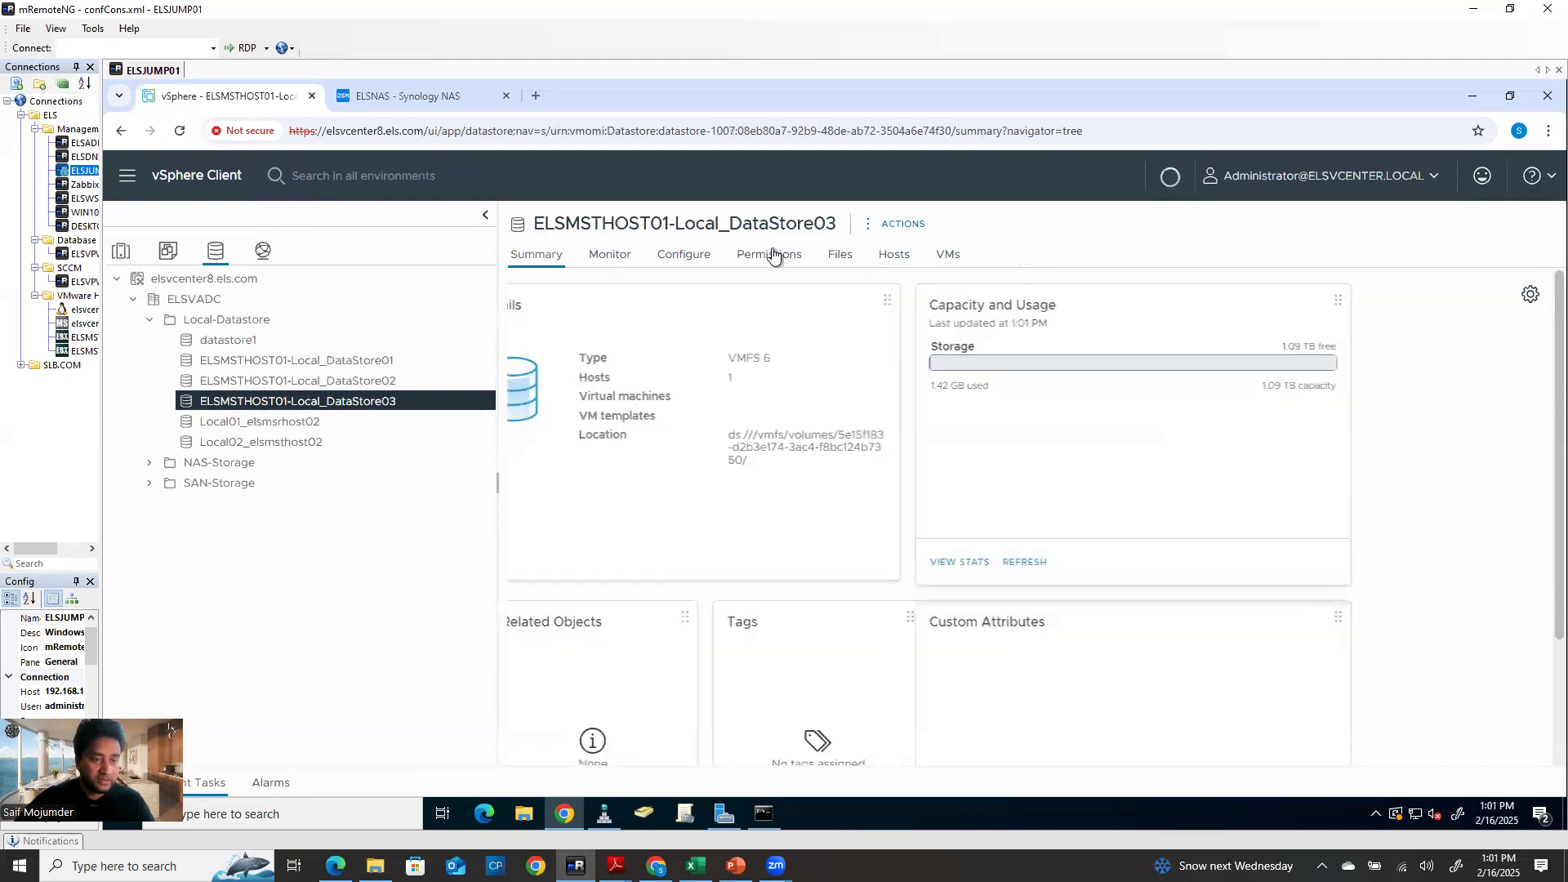
left_click(302, 383)
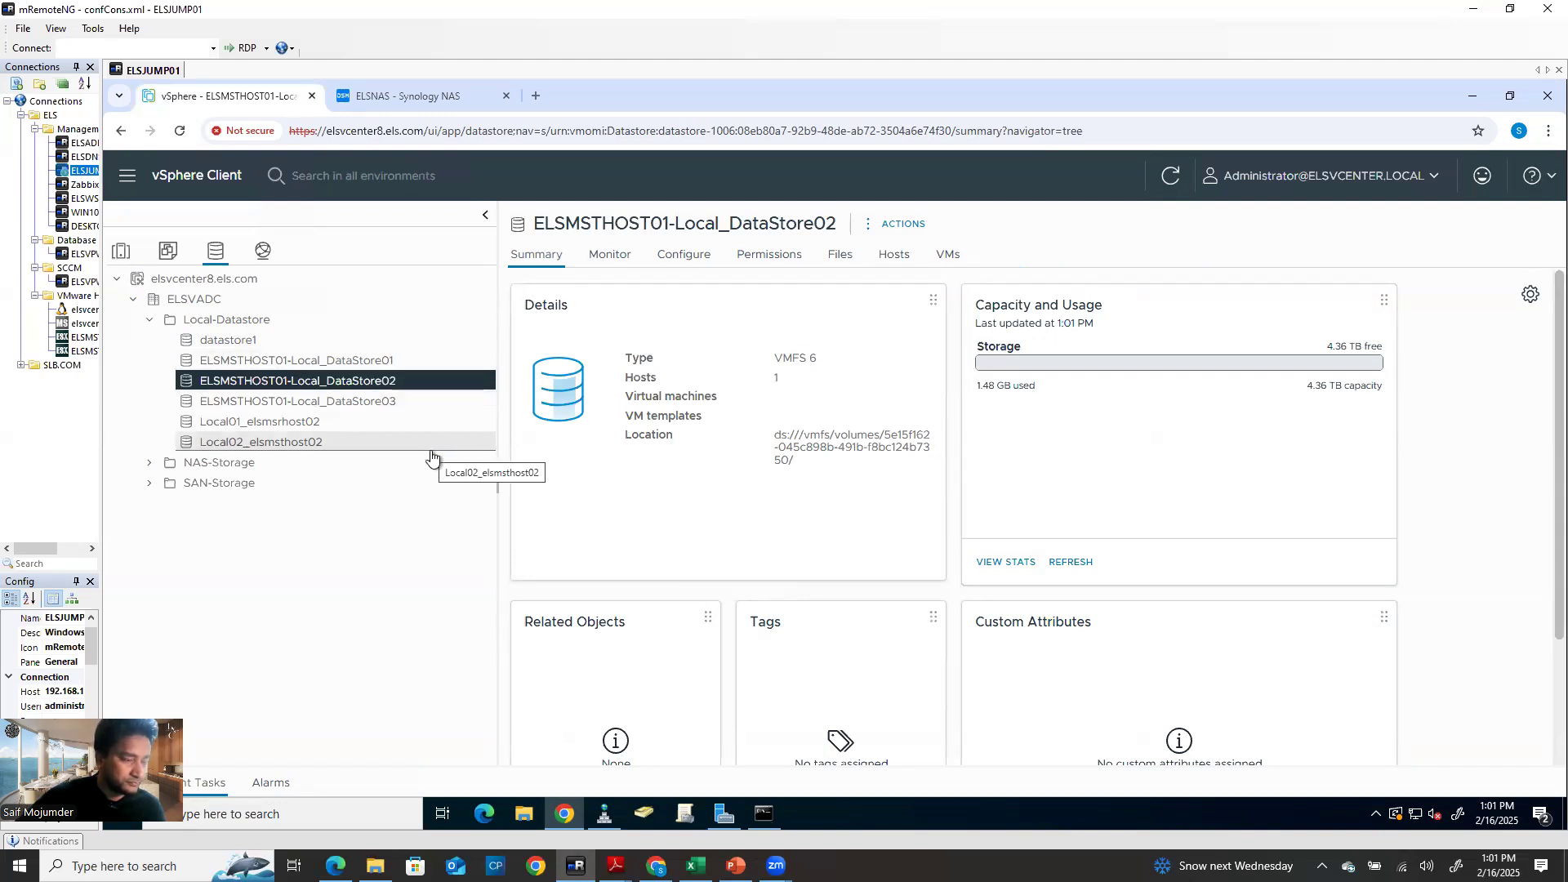
left_click(327, 425)
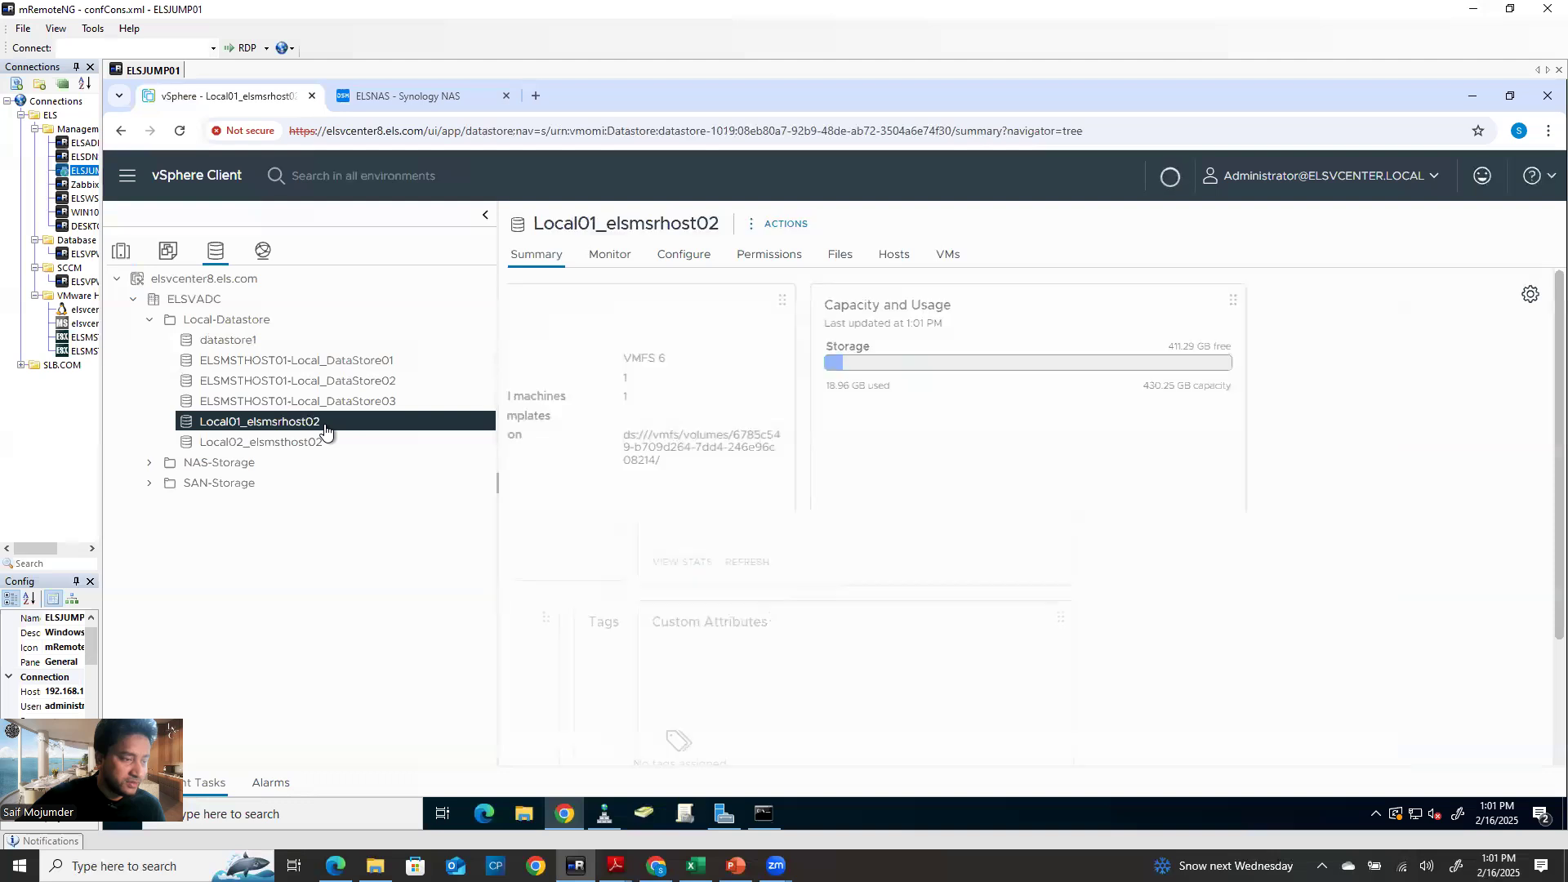
double_click(665, 227)
key("ctrl+c")
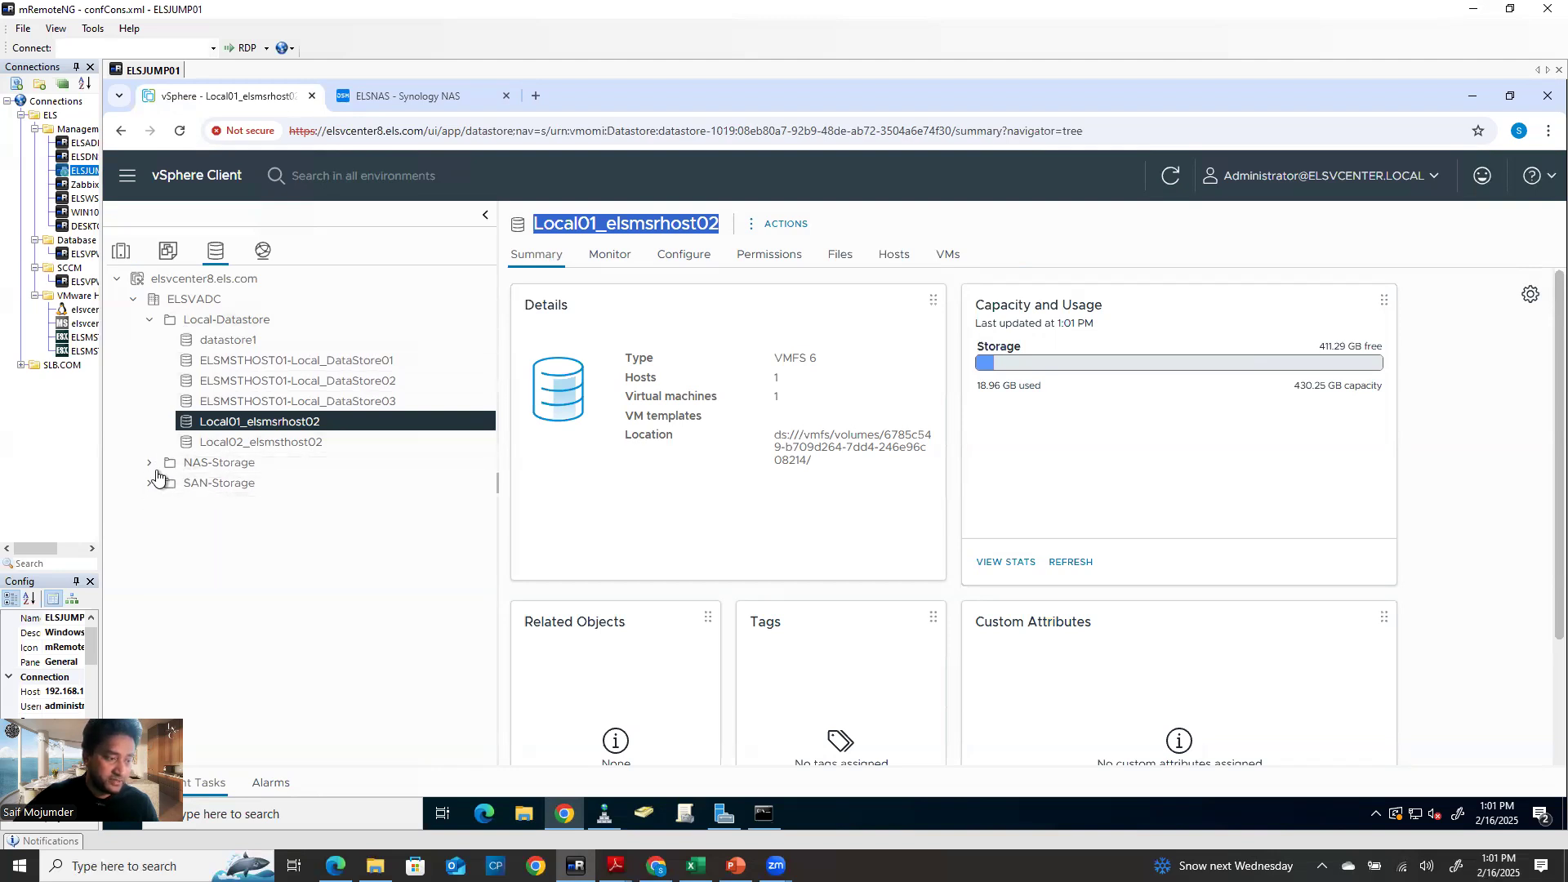
left_click(121, 250)
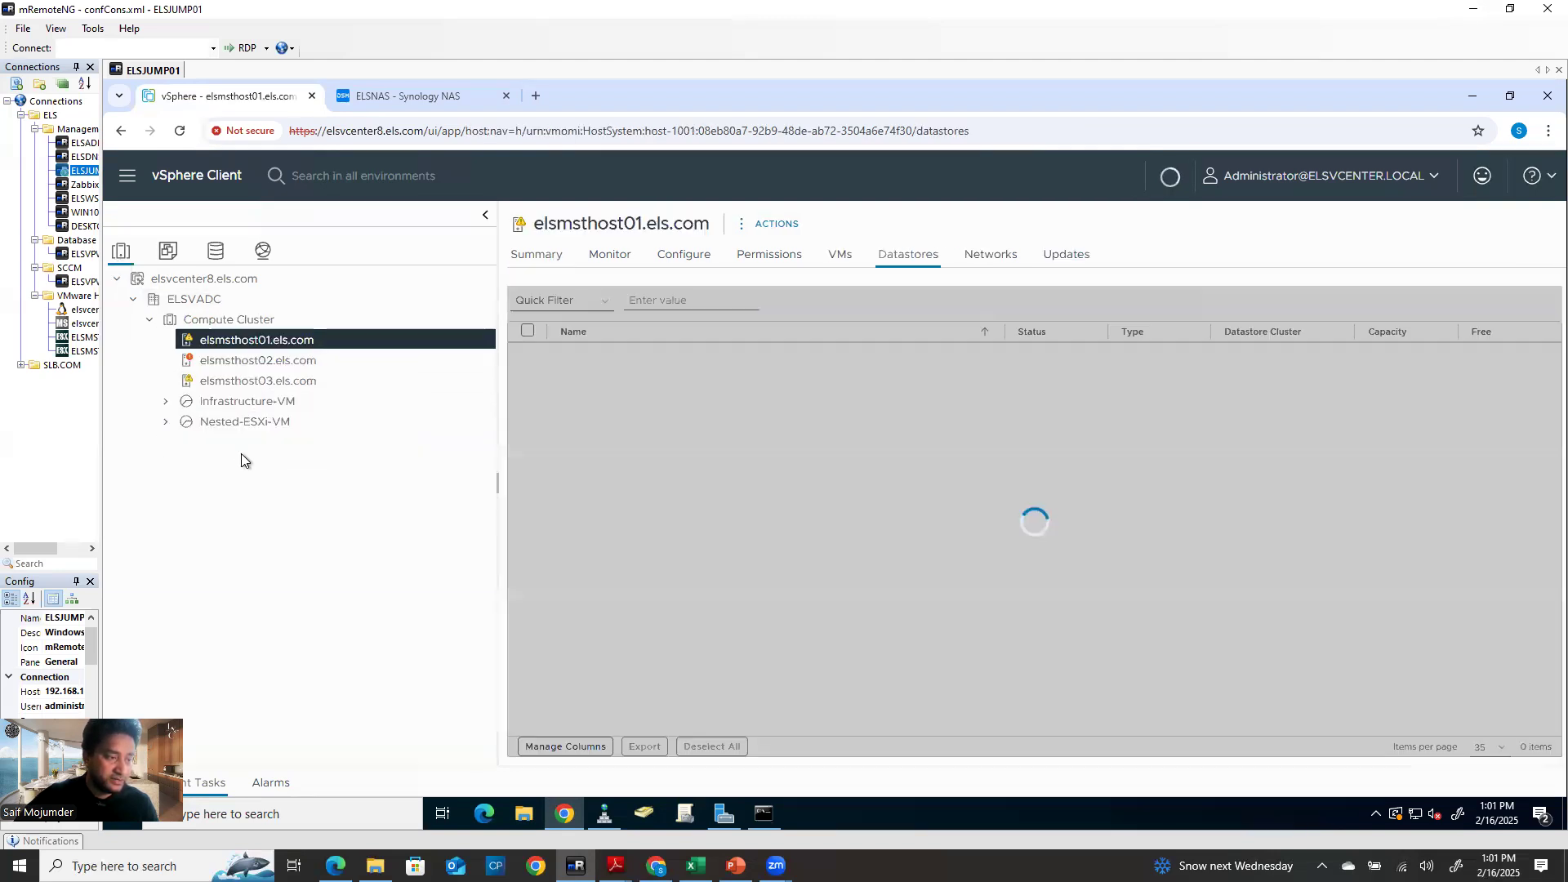
Rename elsmsthost03's datastore1 to Local01_elsmsrhost03 using the copied datastore name
left_click(249, 381)
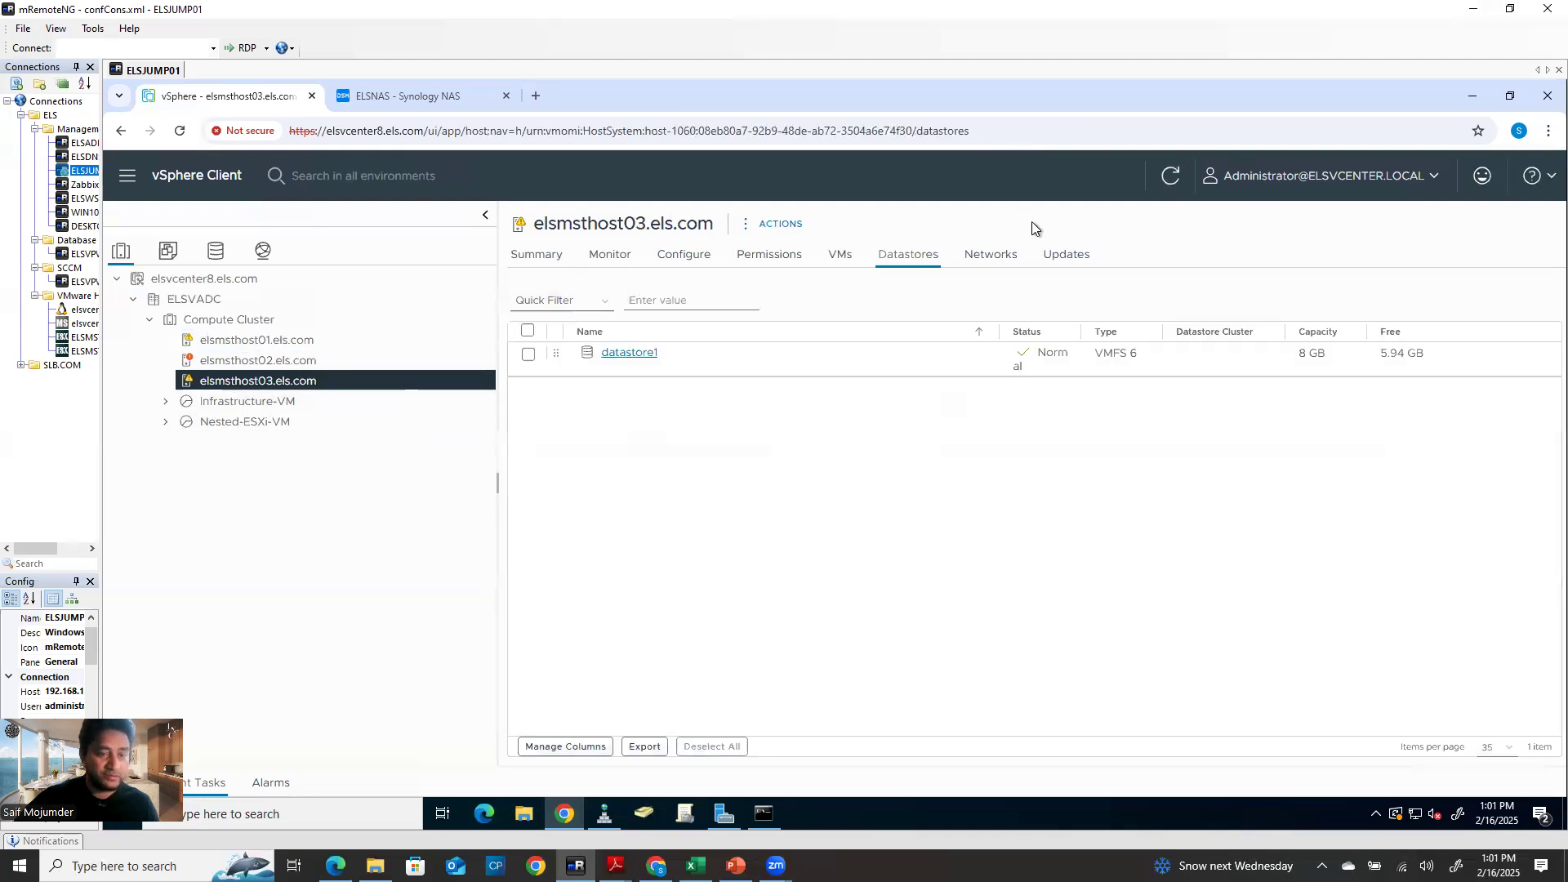
right_click(634, 349)
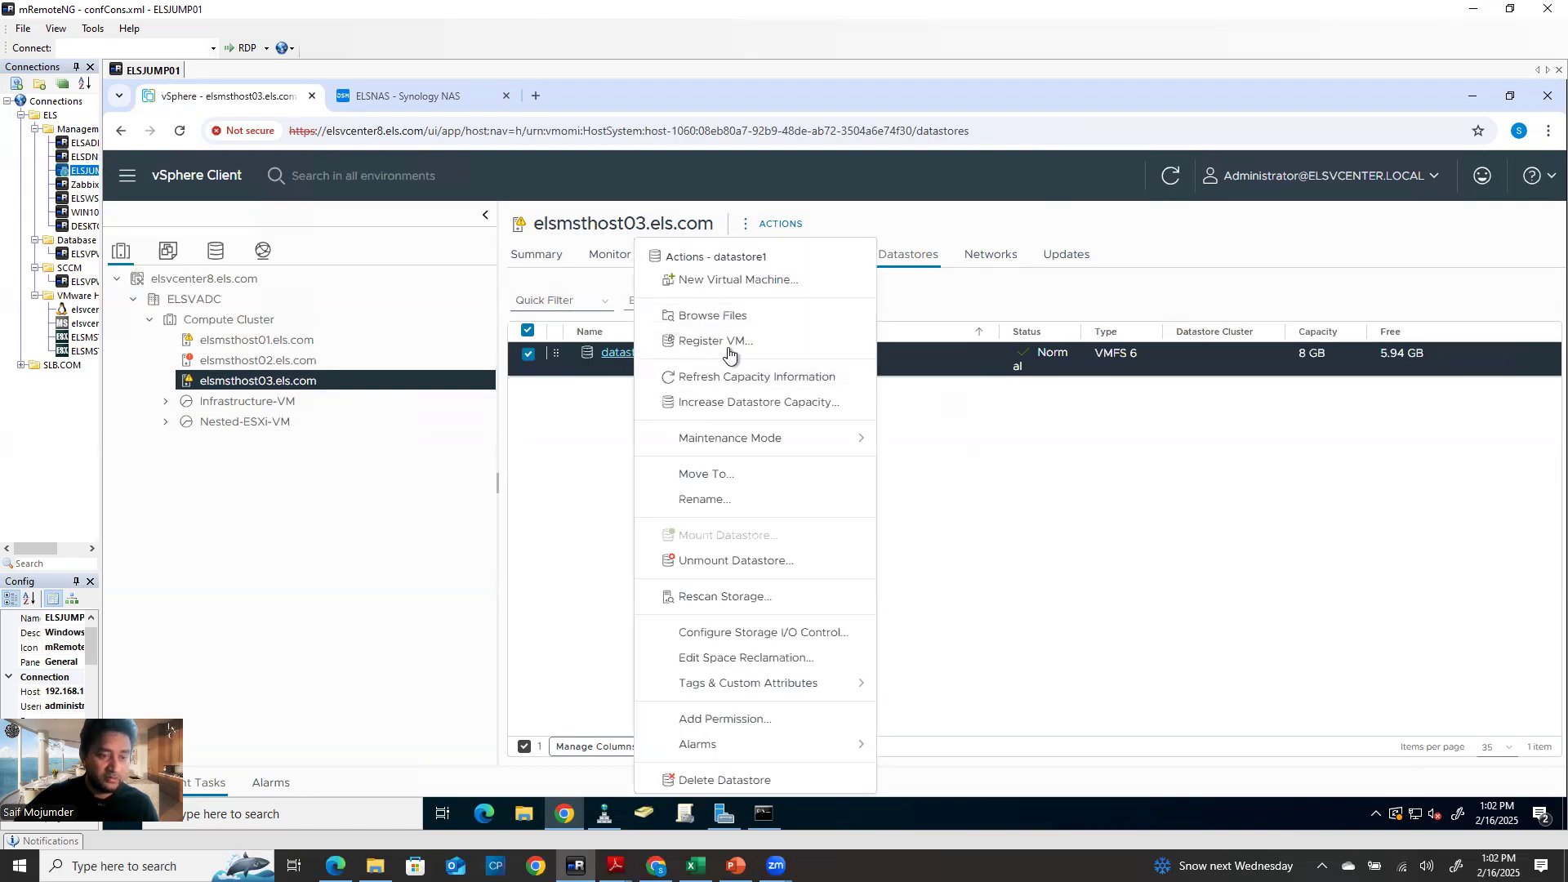
left_click(722, 501)
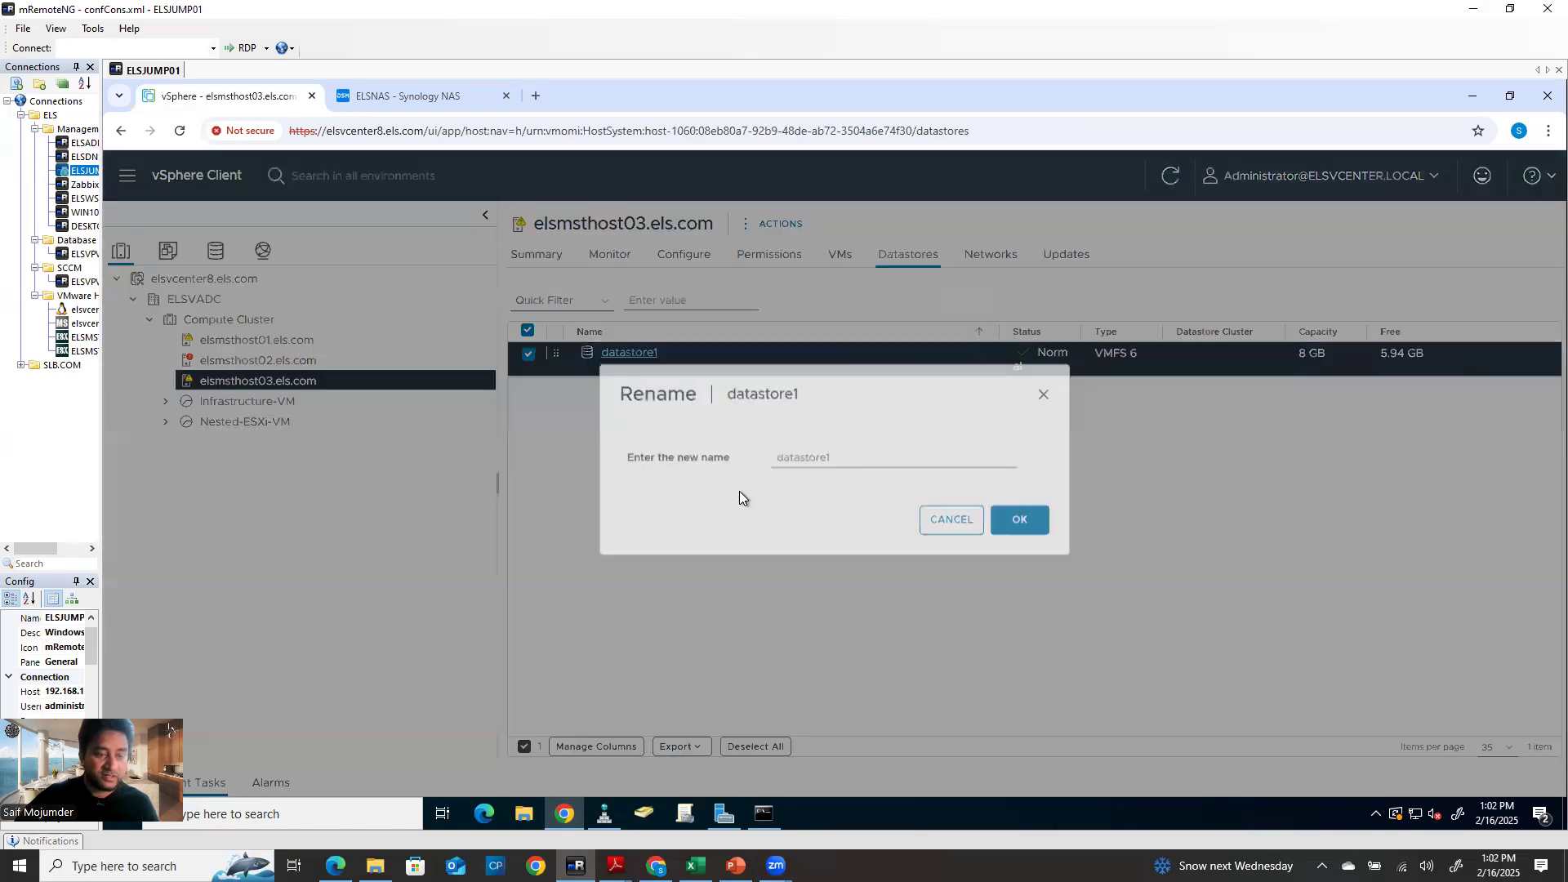
key("ctrl+v")
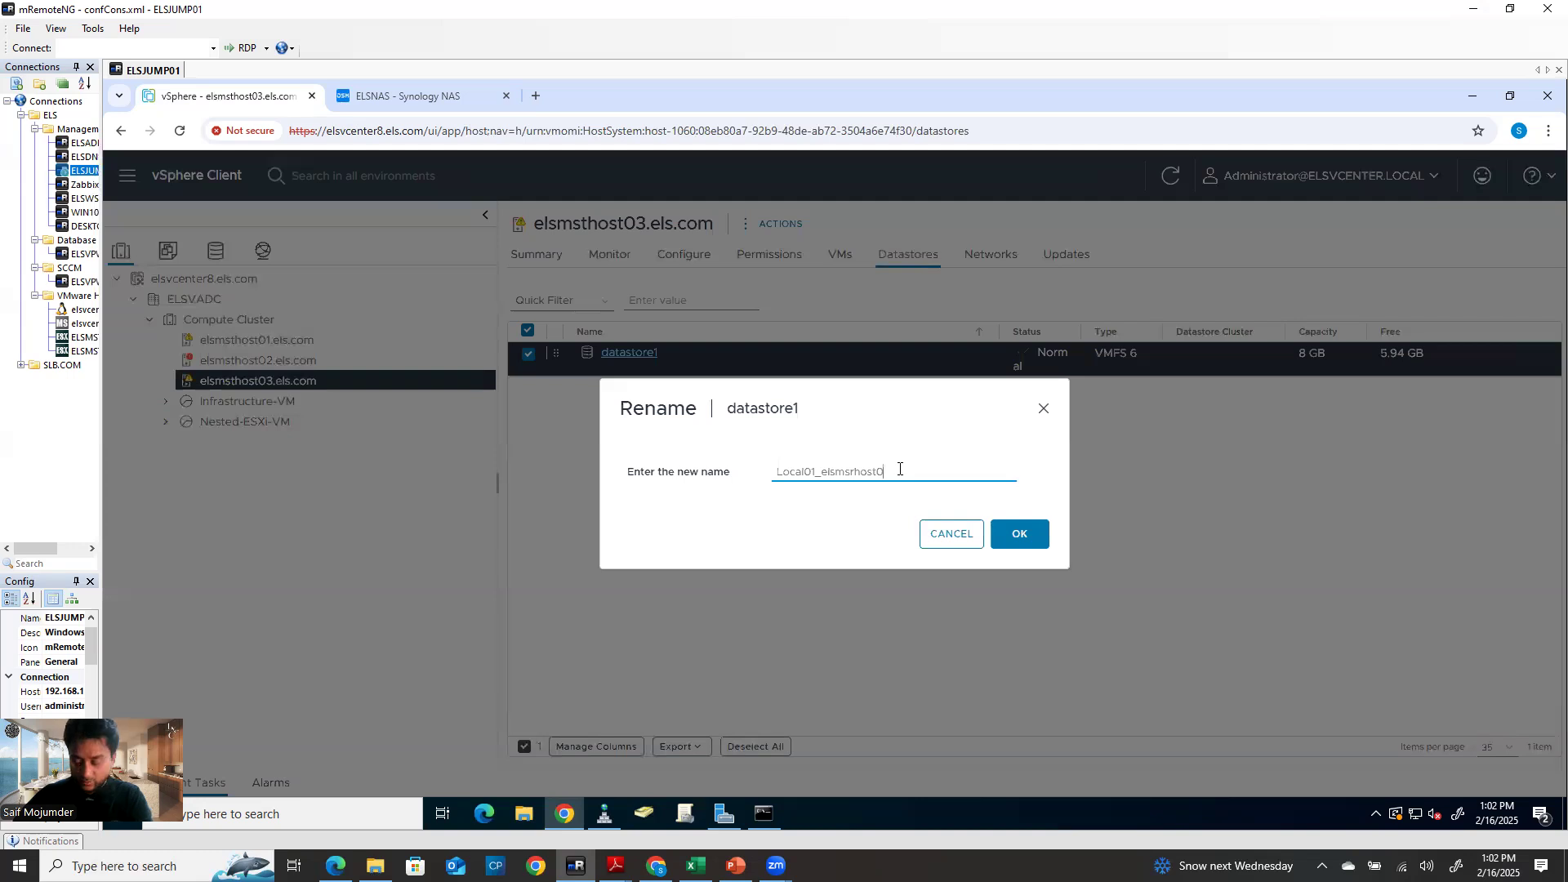
left_click(1019, 535)
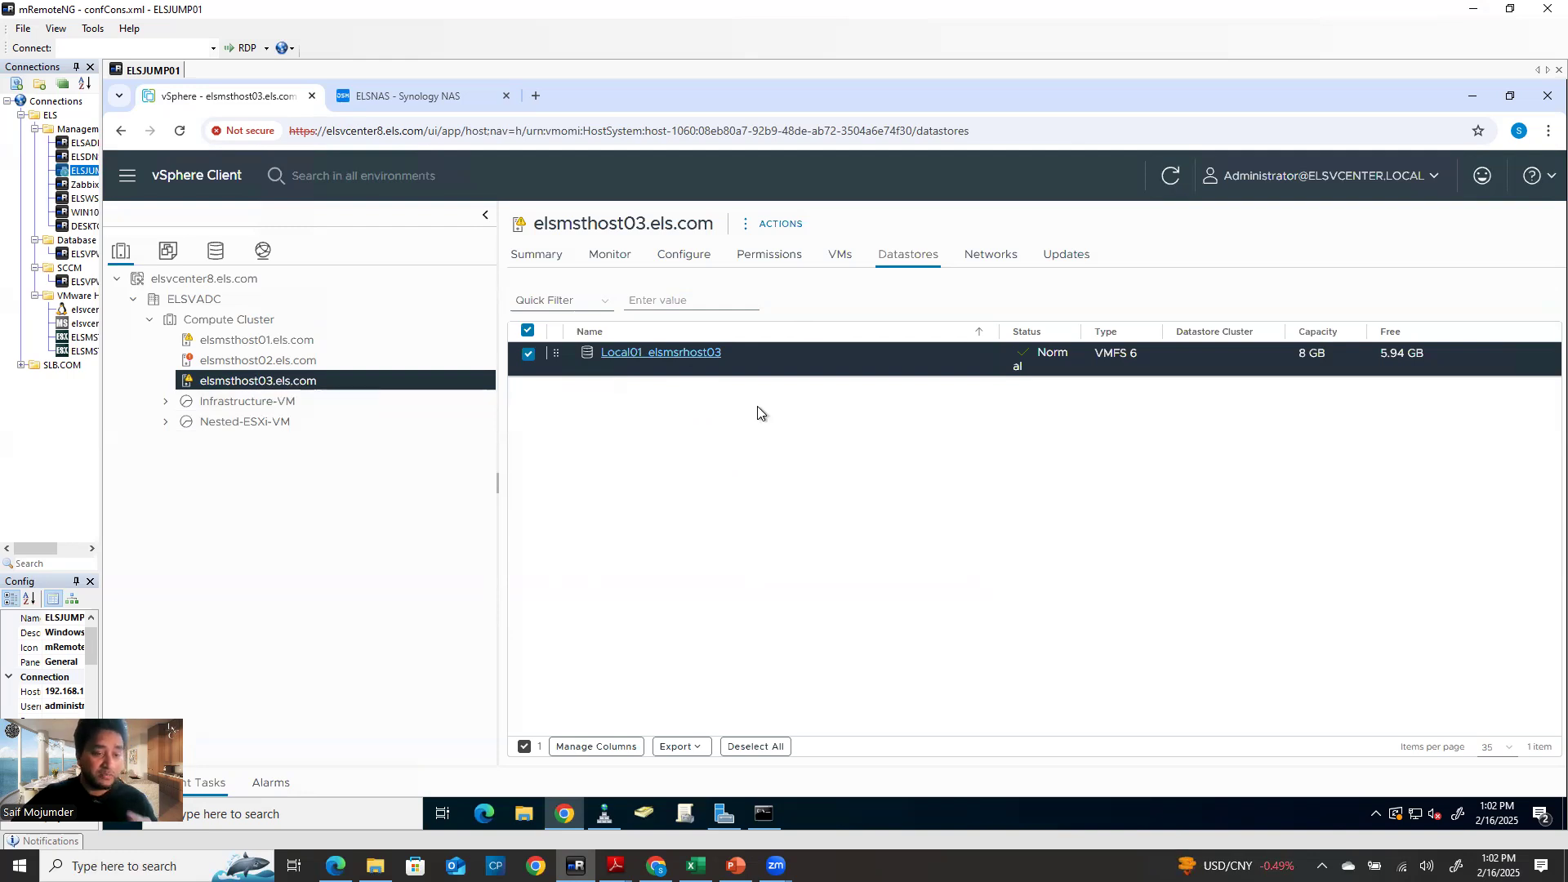
Start a new datastore on elsmsthost03 named Local02_elsmsrhost03 on the Local DELL Disk
right_click(342, 381)
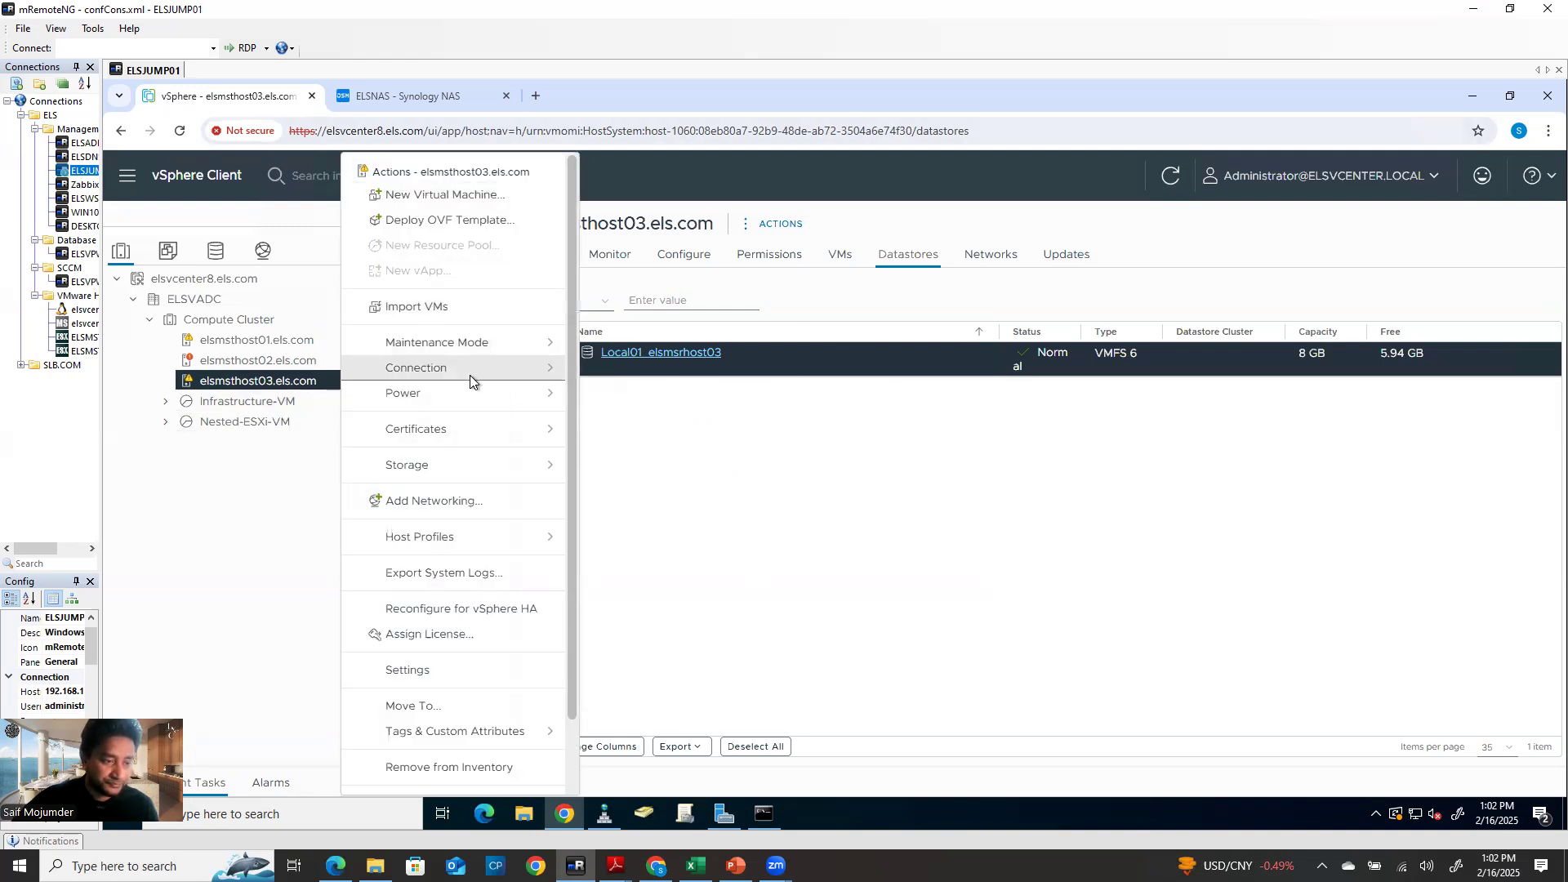
left_click(462, 465)
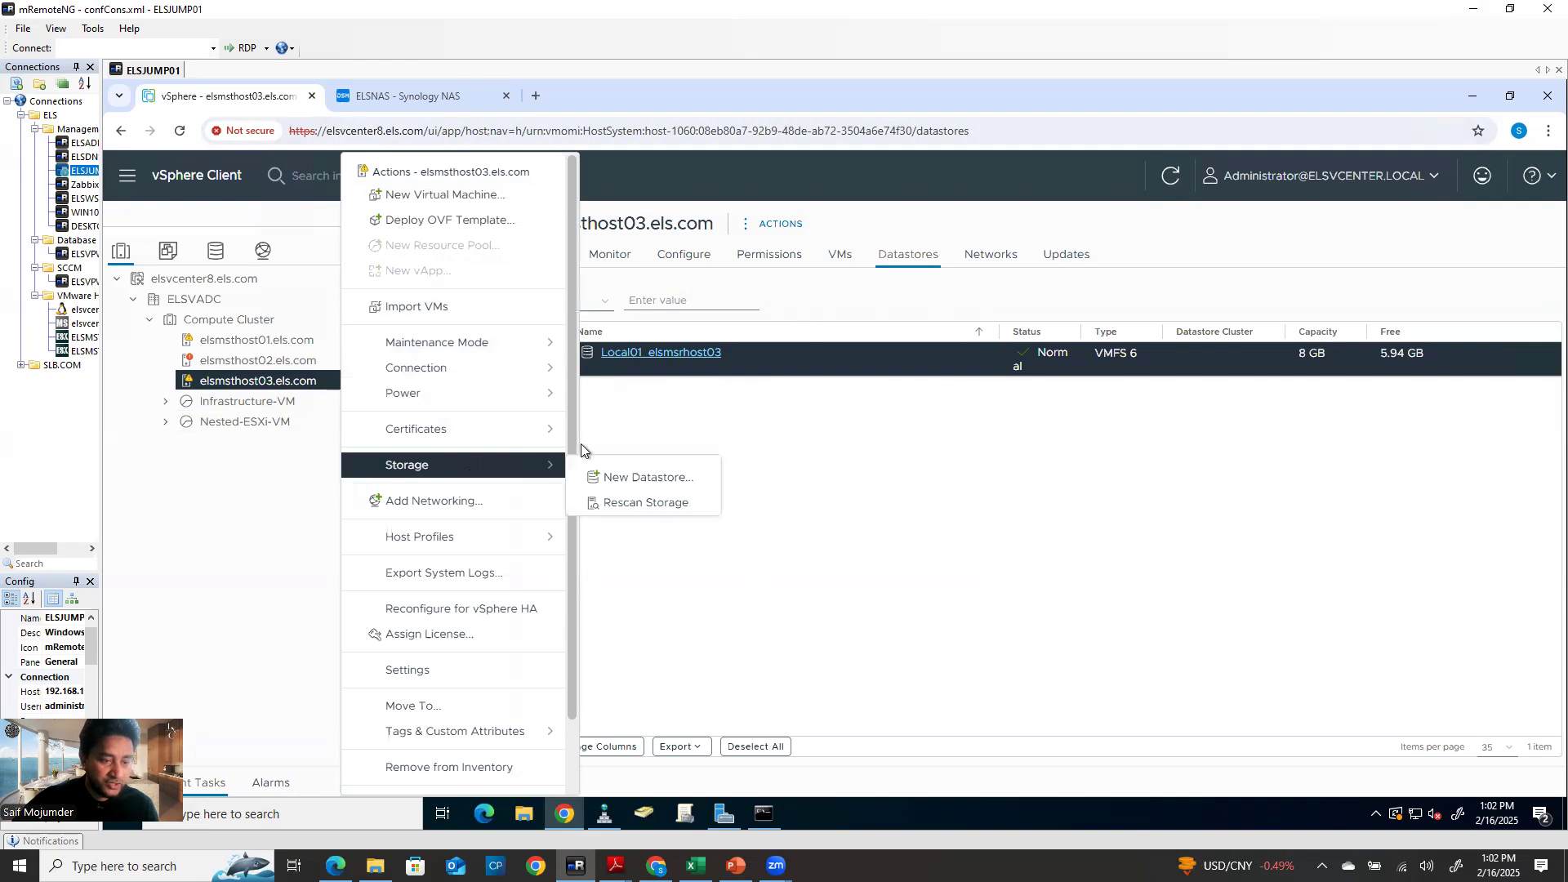
left_click(629, 478)
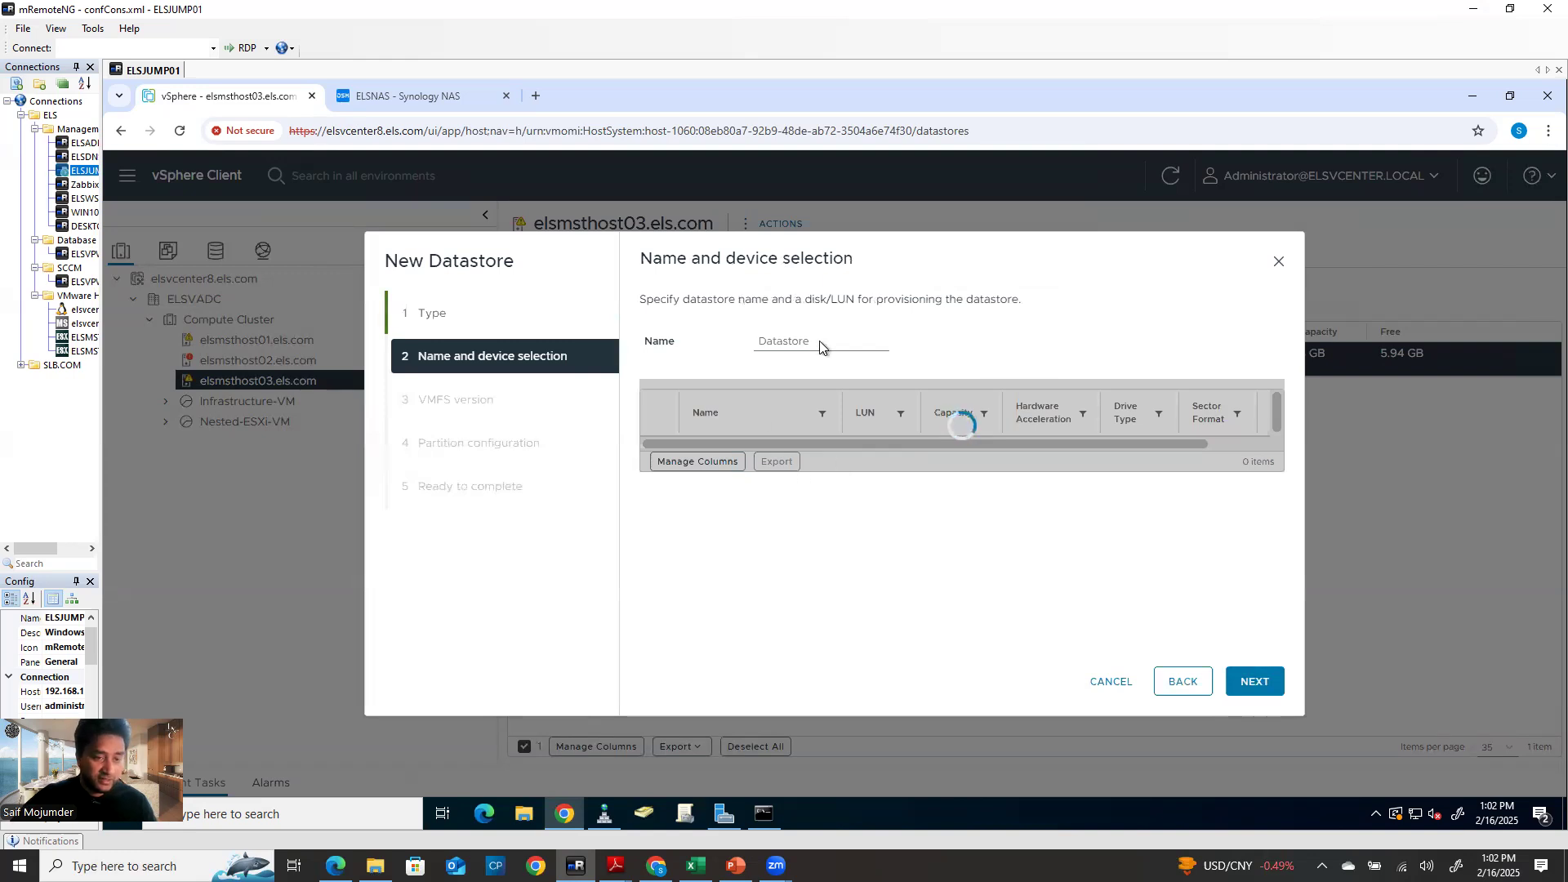
left_click_drag(825, 342, 687, 346)
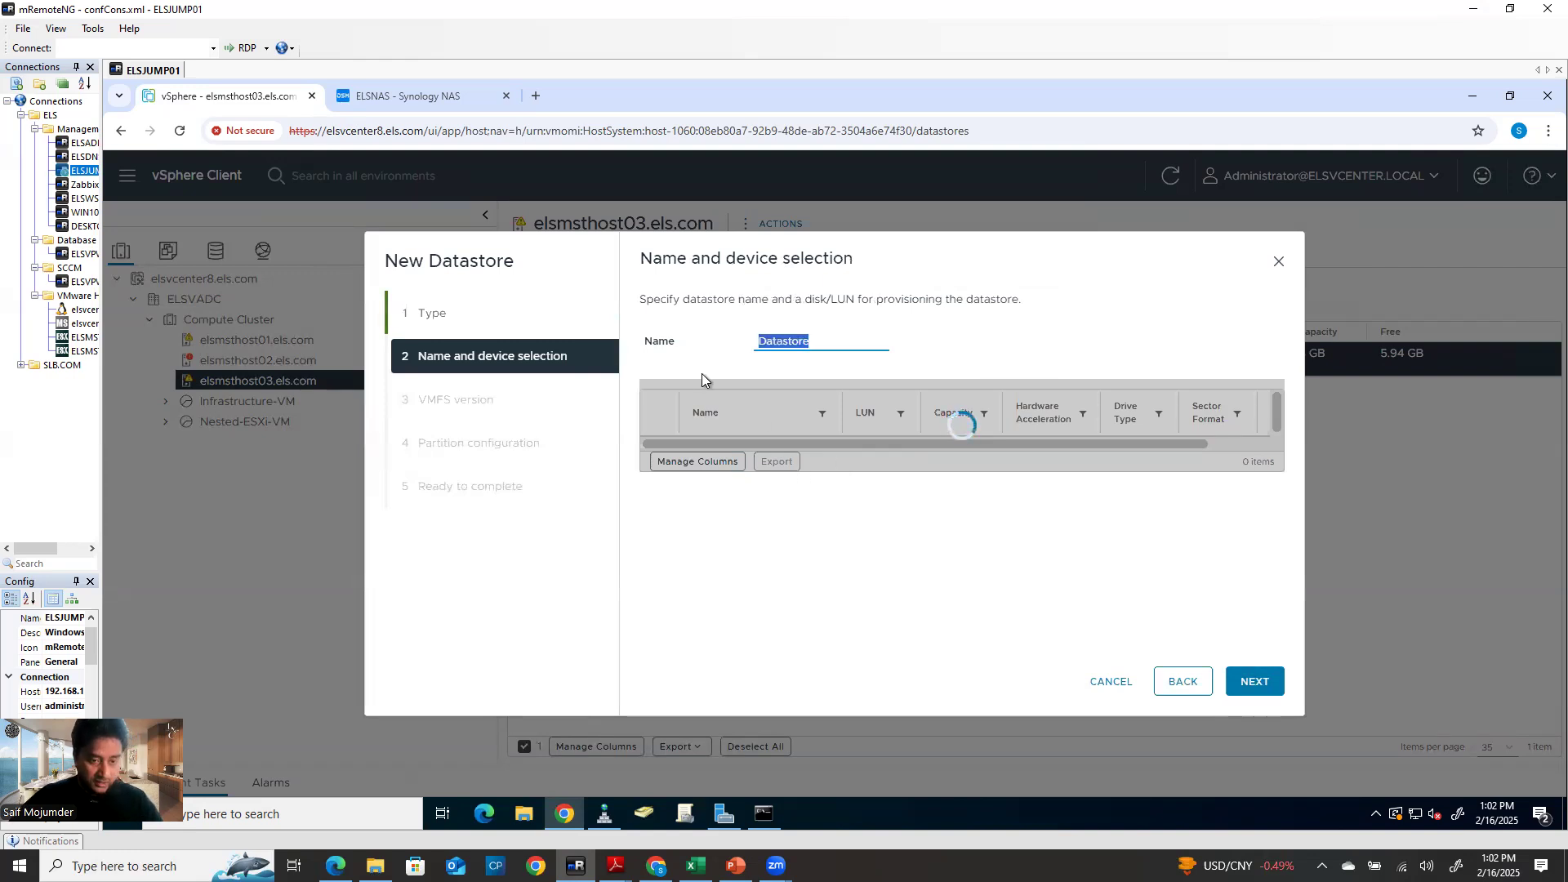
key("ctrl+v")
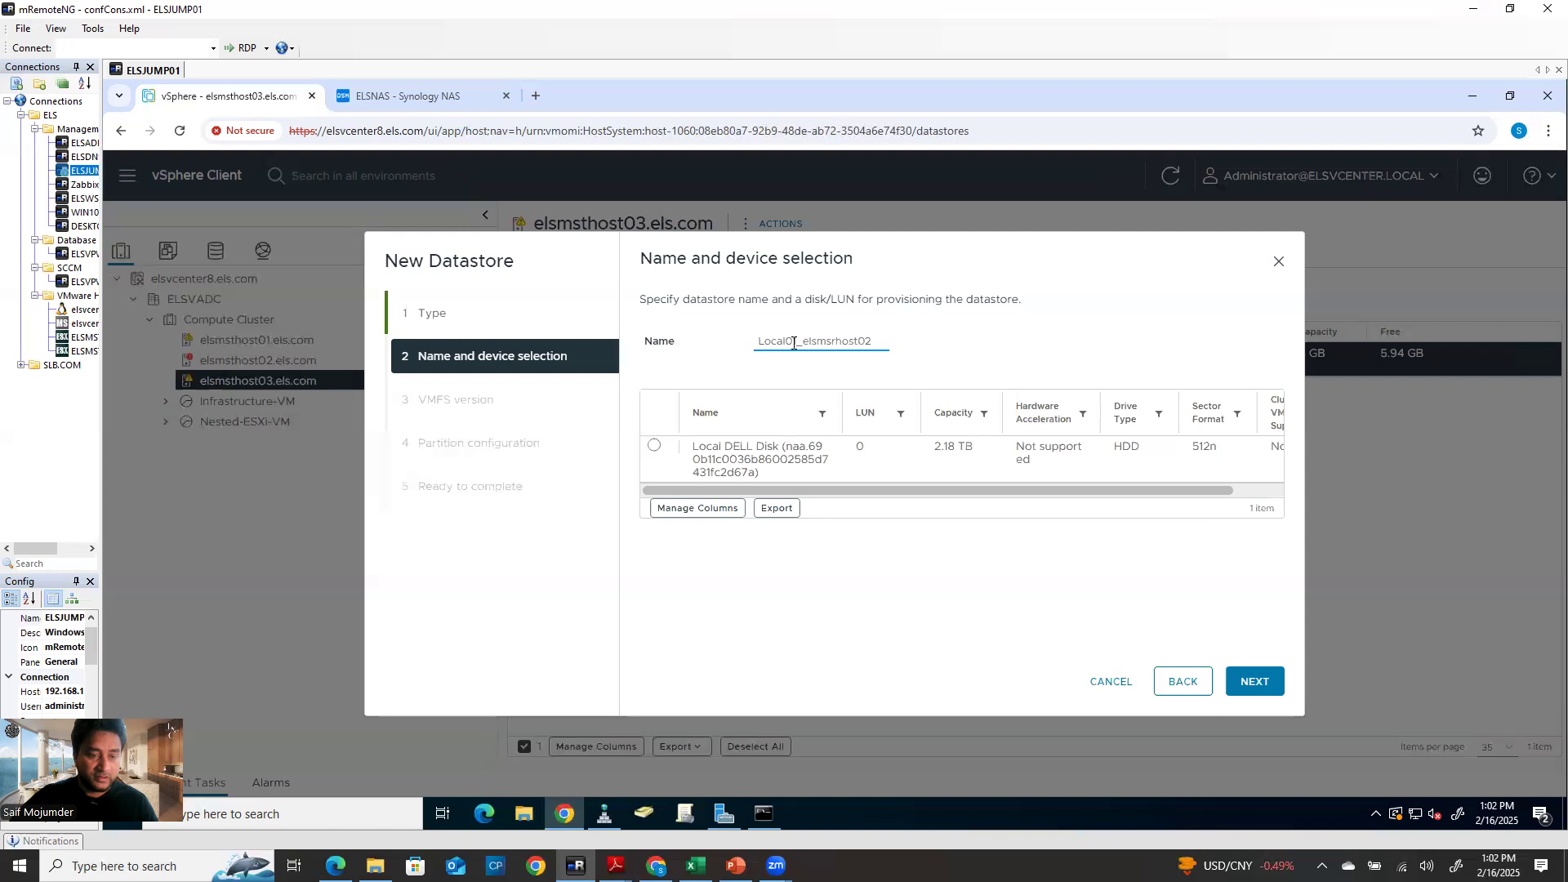
key("BackSpace")
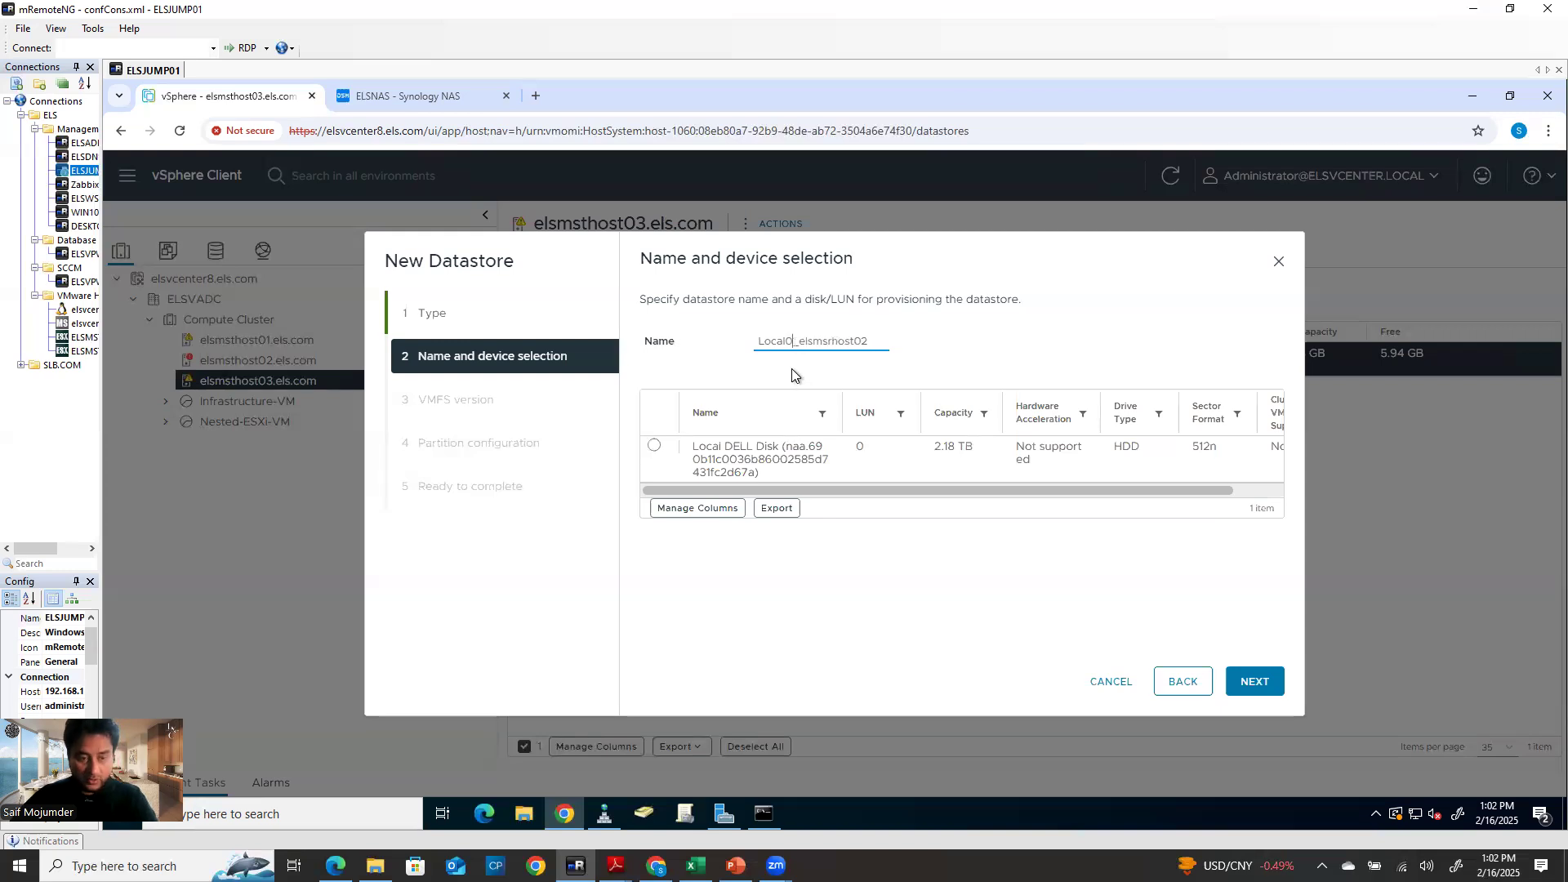
type("2")
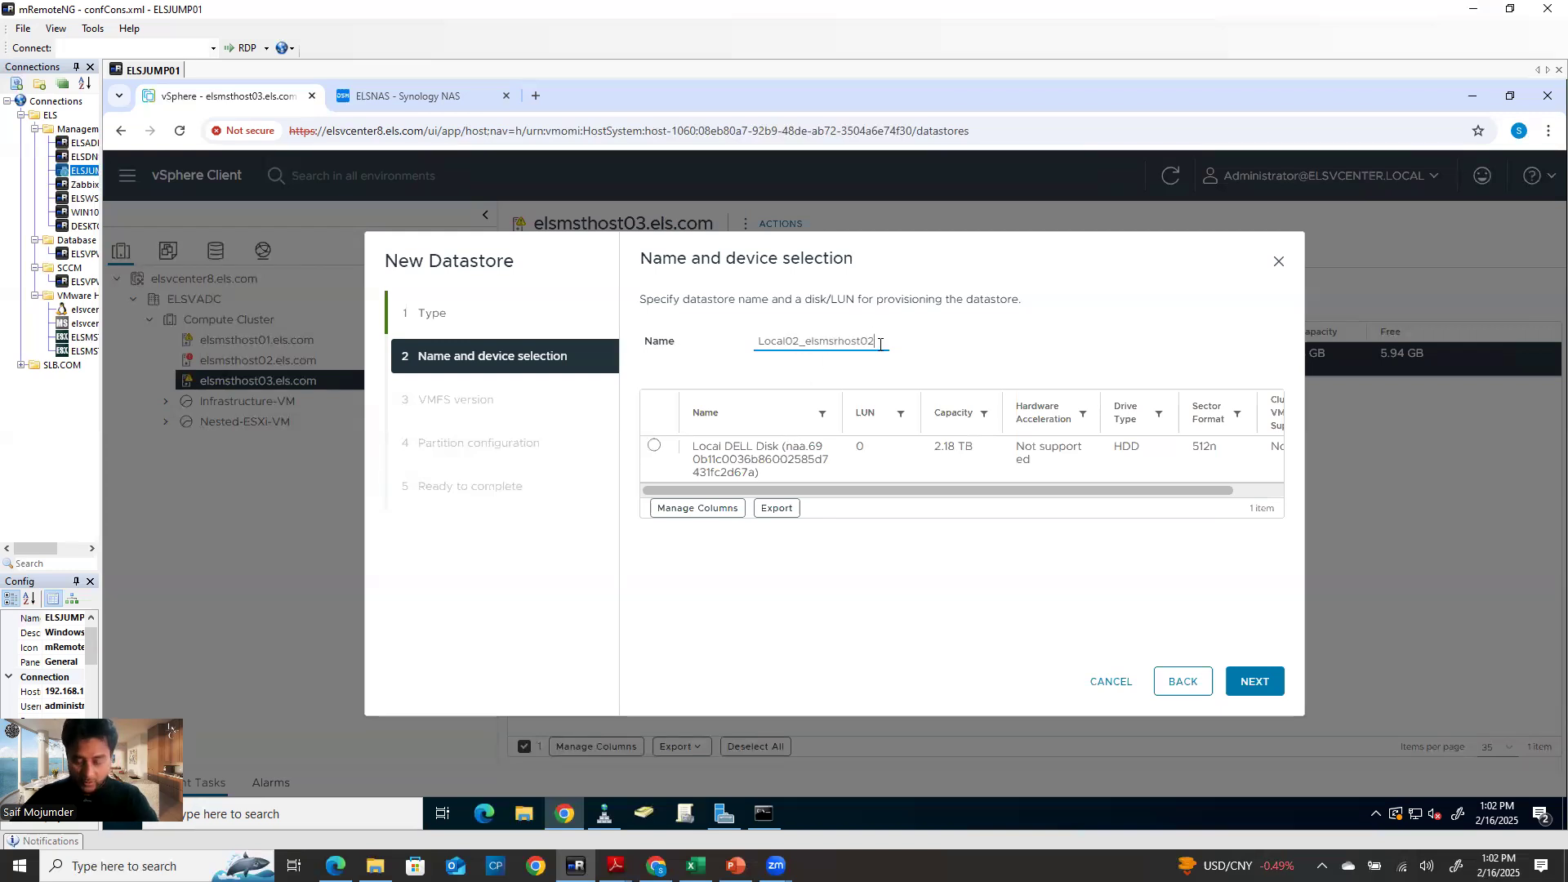
type("3")
left_click(654, 446)
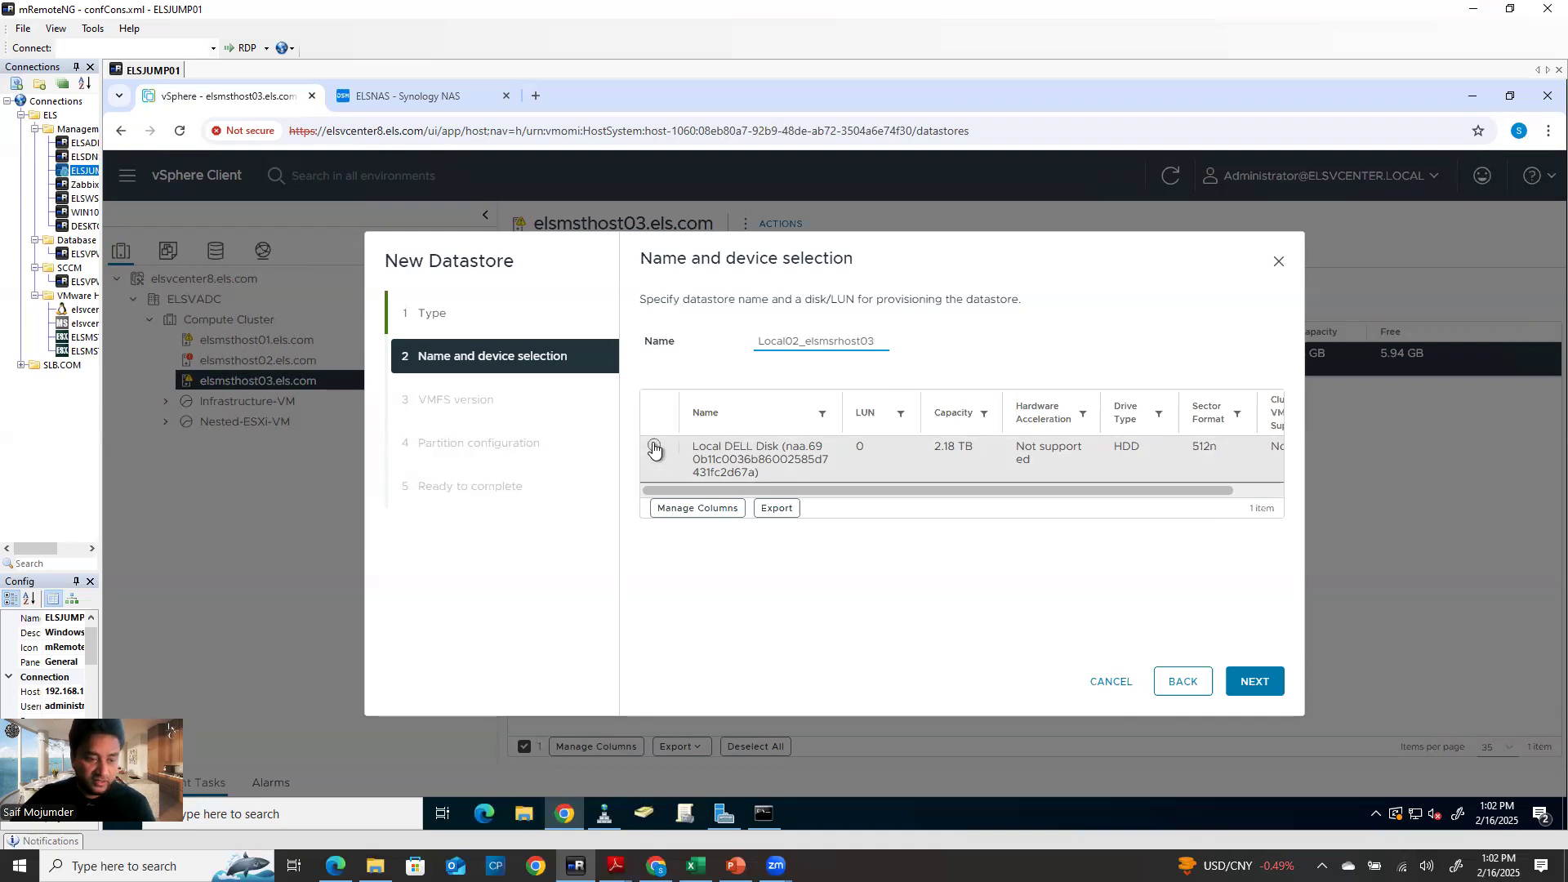
Keep VMFS 6, use the full 2233.5 GB size, and finish creating the datastore
left_click(1255, 683)
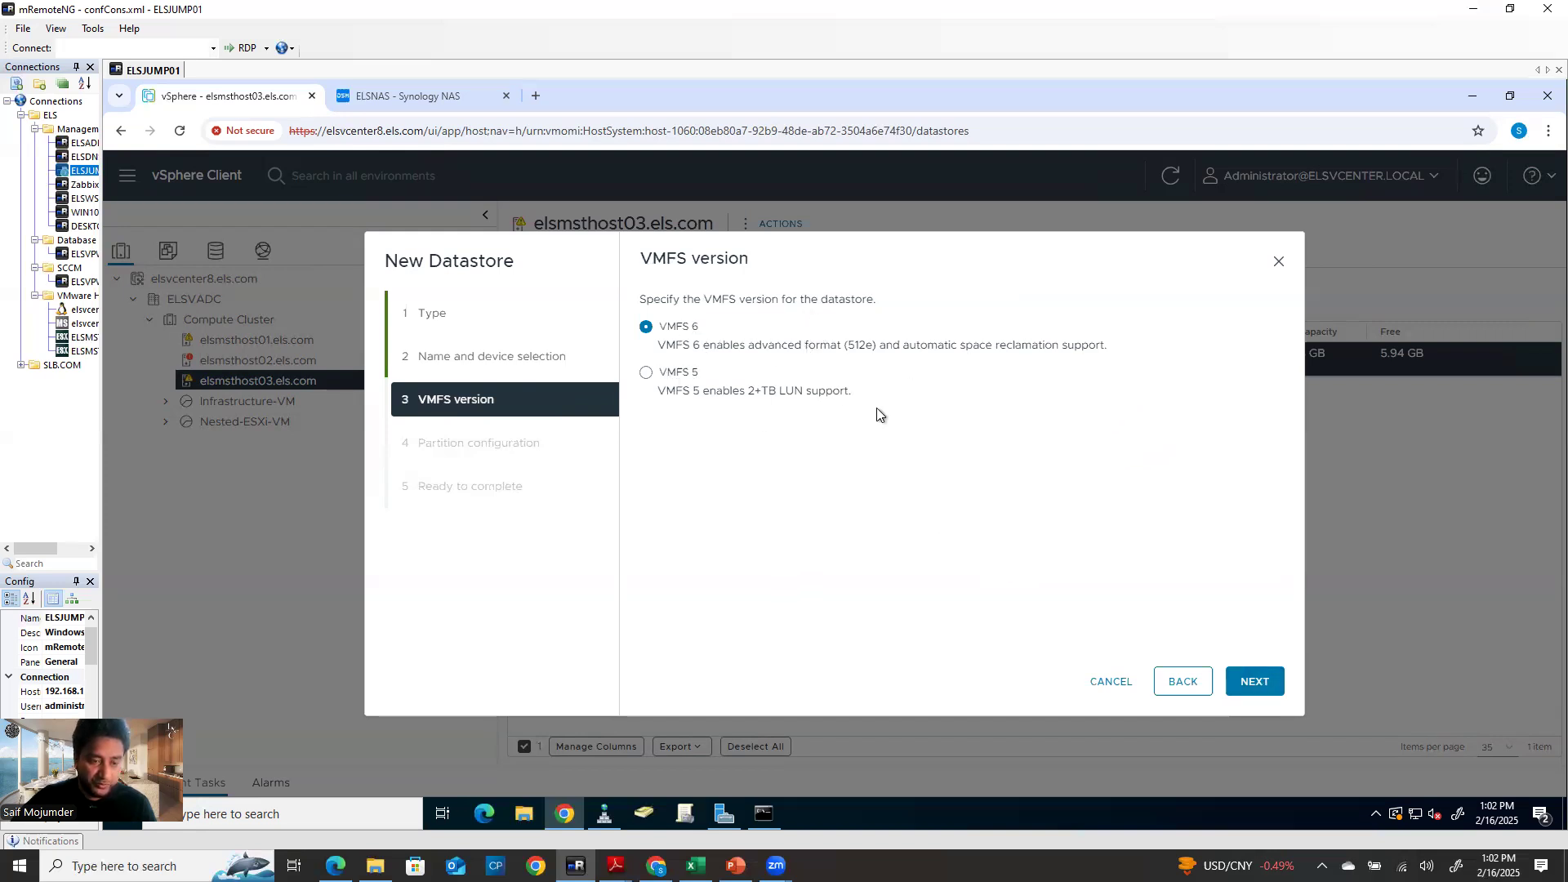
left_click(1253, 686)
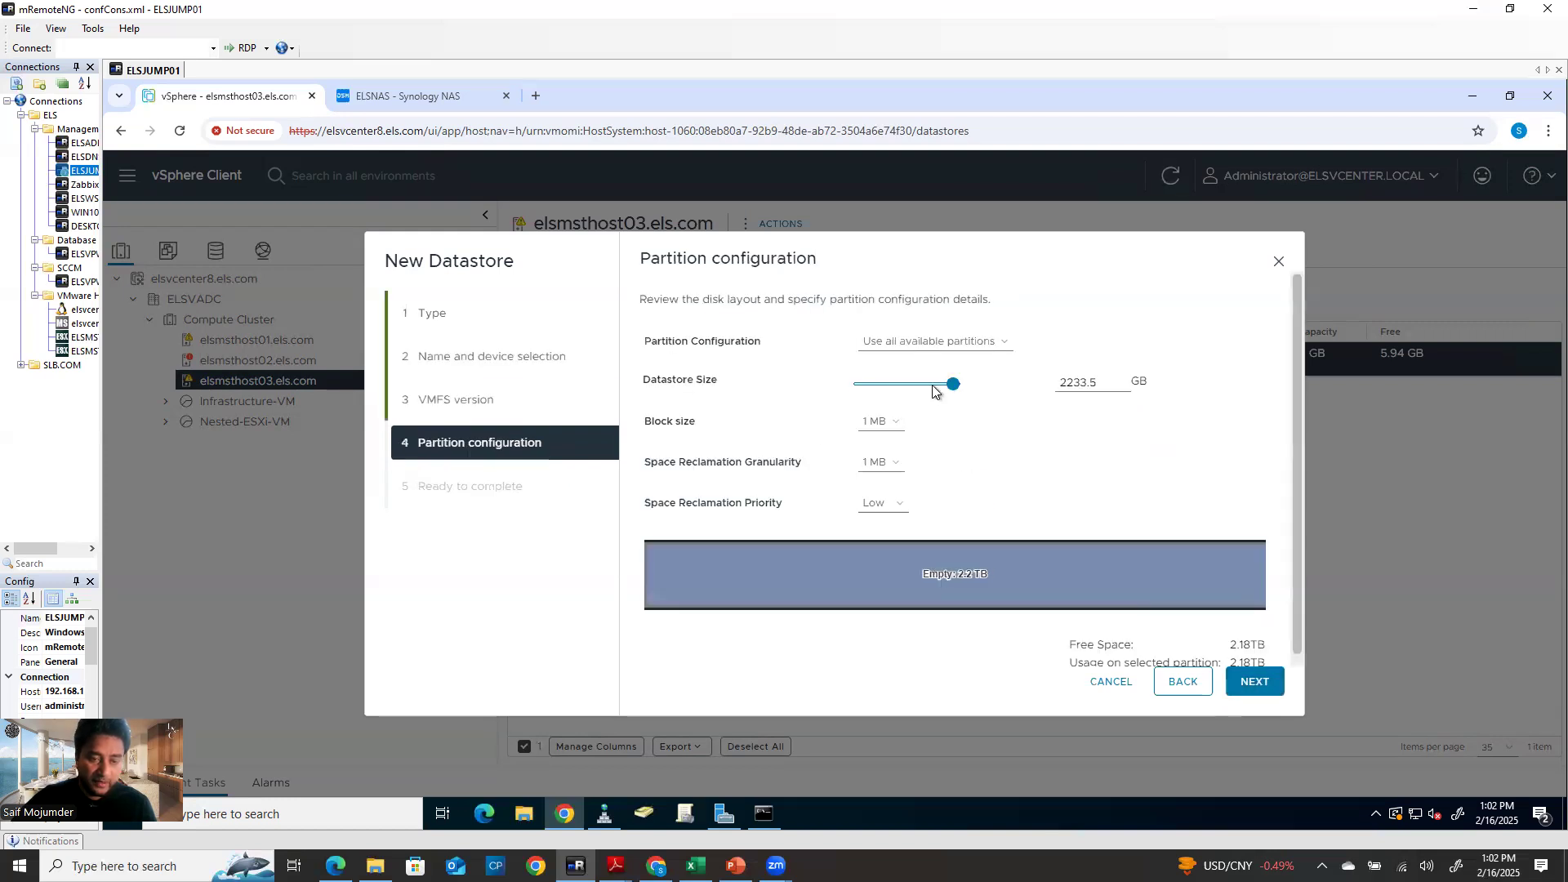
left_click_drag(952, 390, 905, 395)
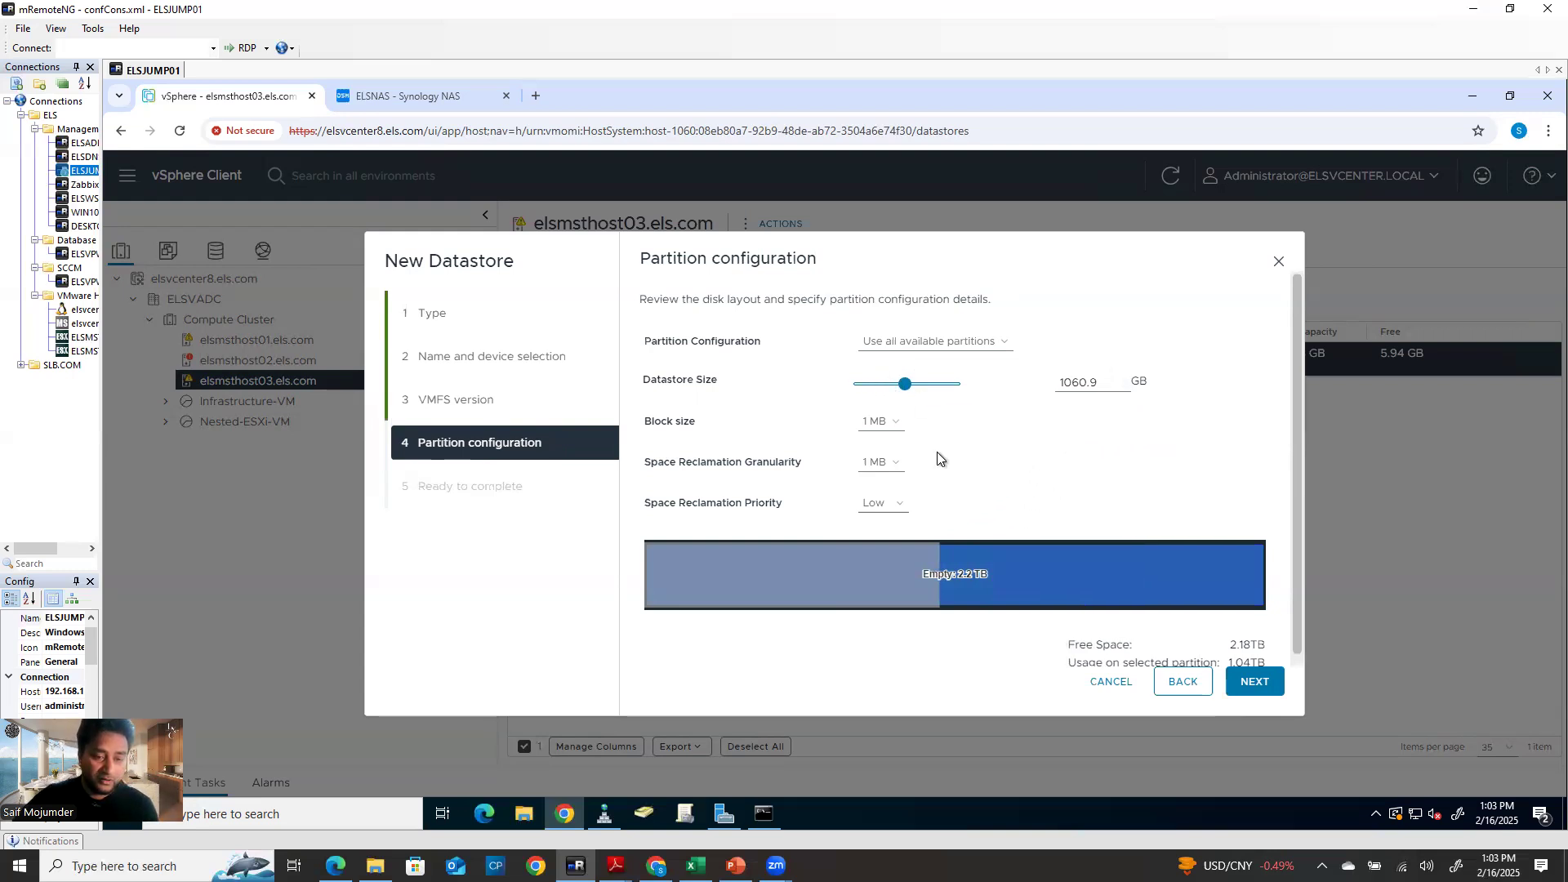
left_click(953, 385)
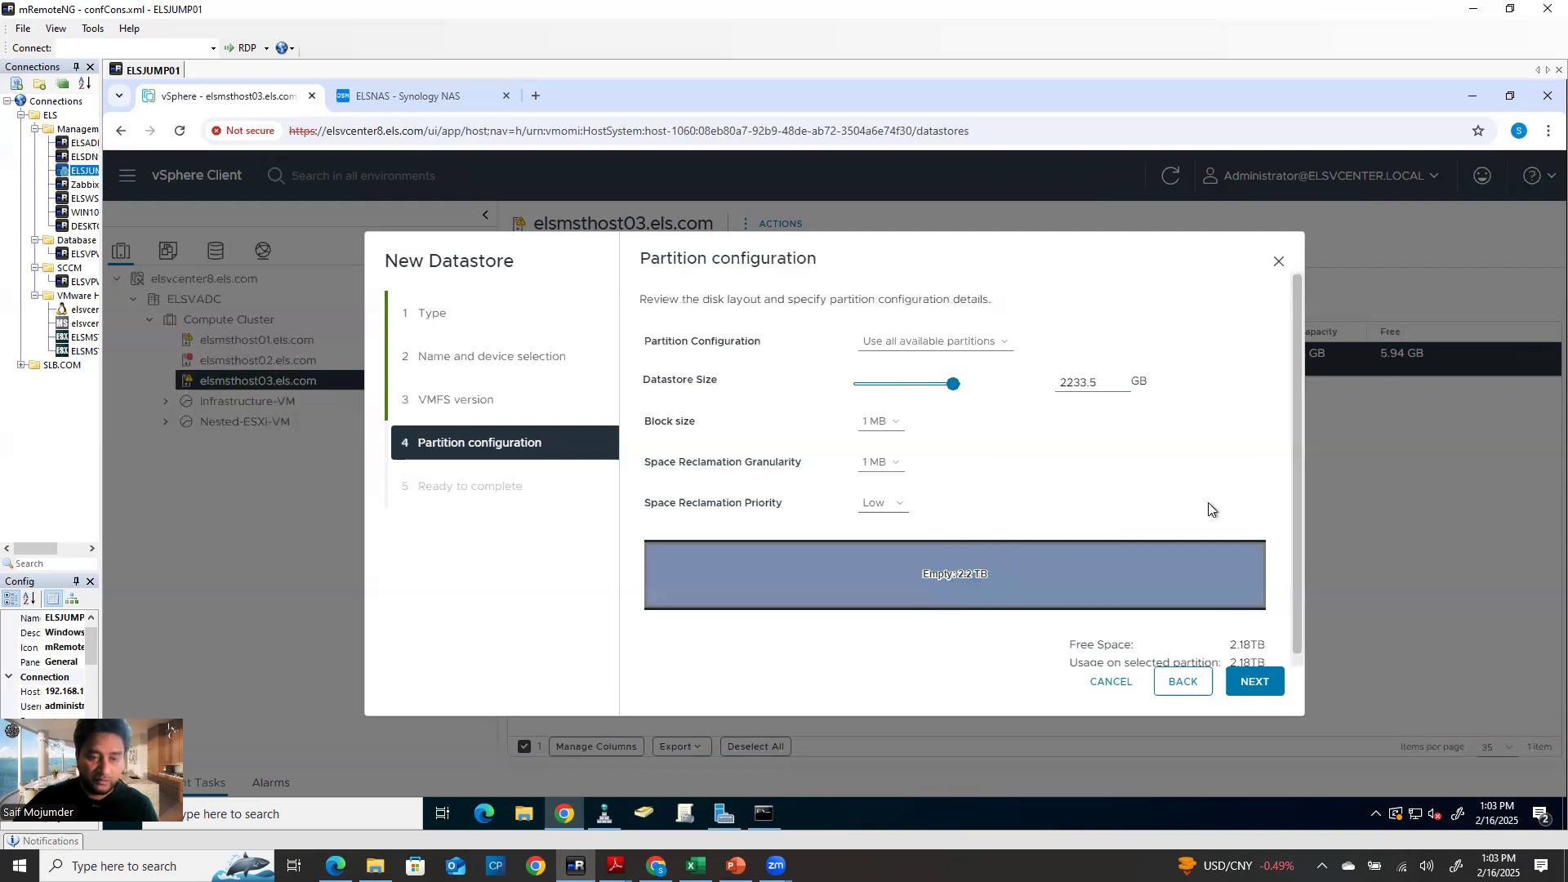
left_click(1254, 682)
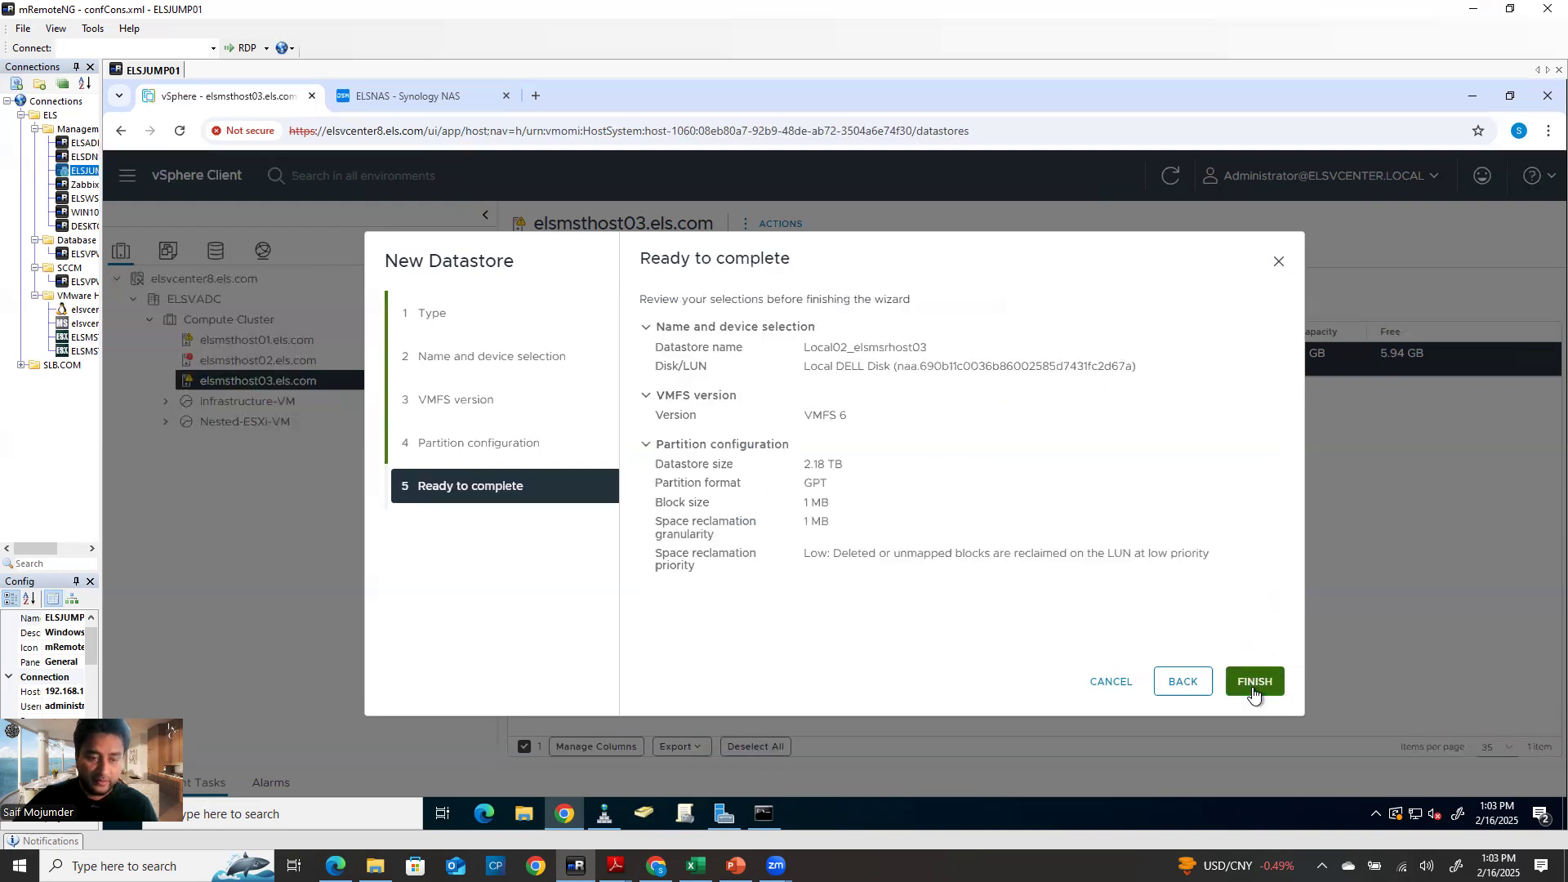
left_click(1253, 686)
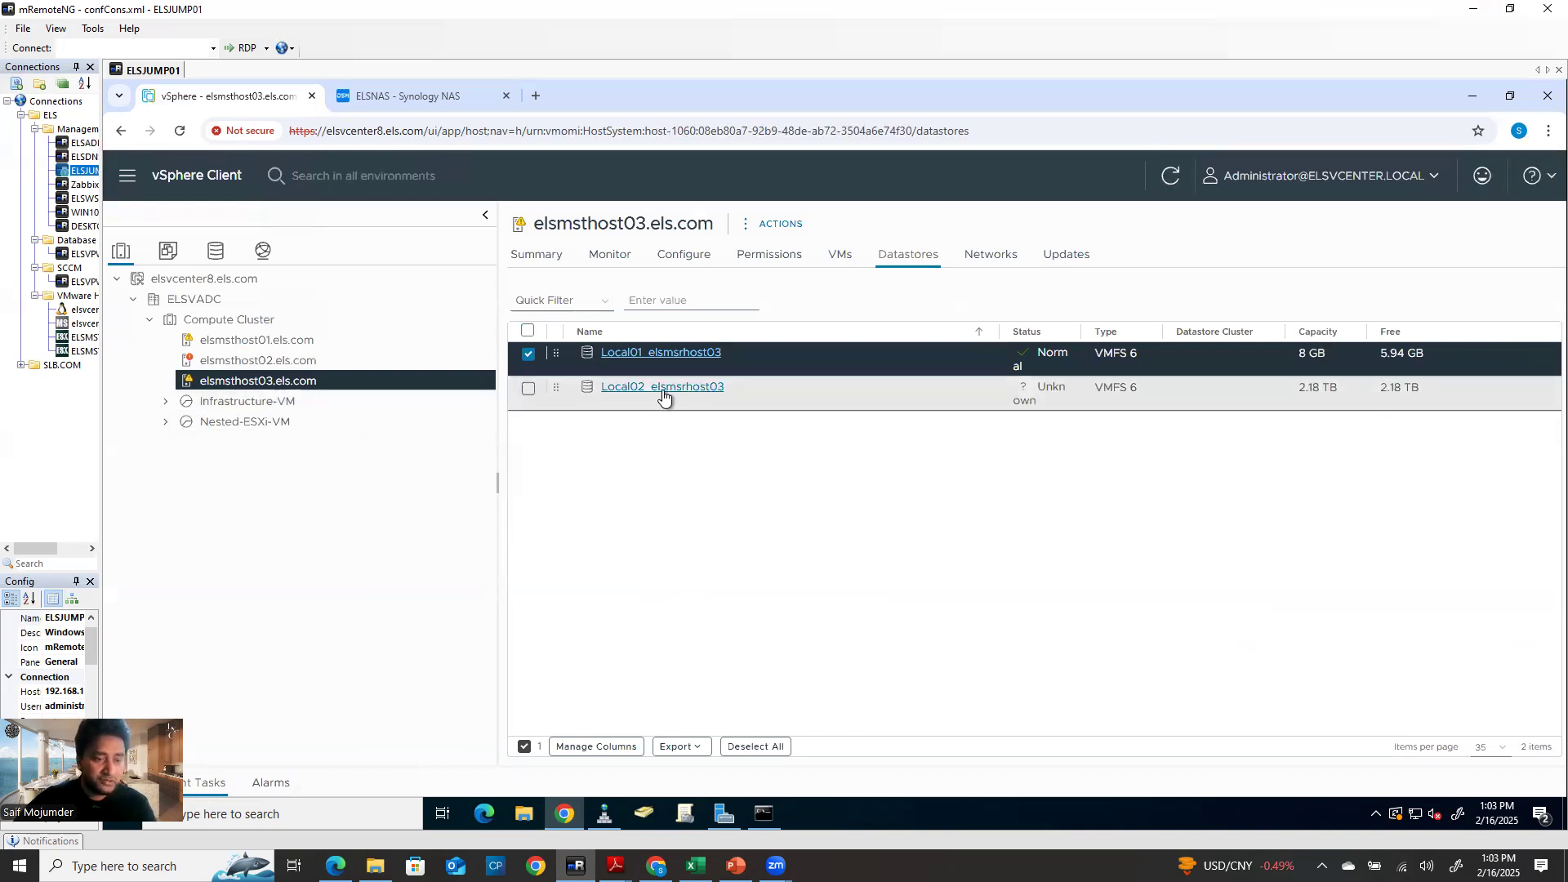
Compare the datastore lists of host02, host01 and host03, then switch to the ELSNAS Synology NAS tab
left_click(258, 360)
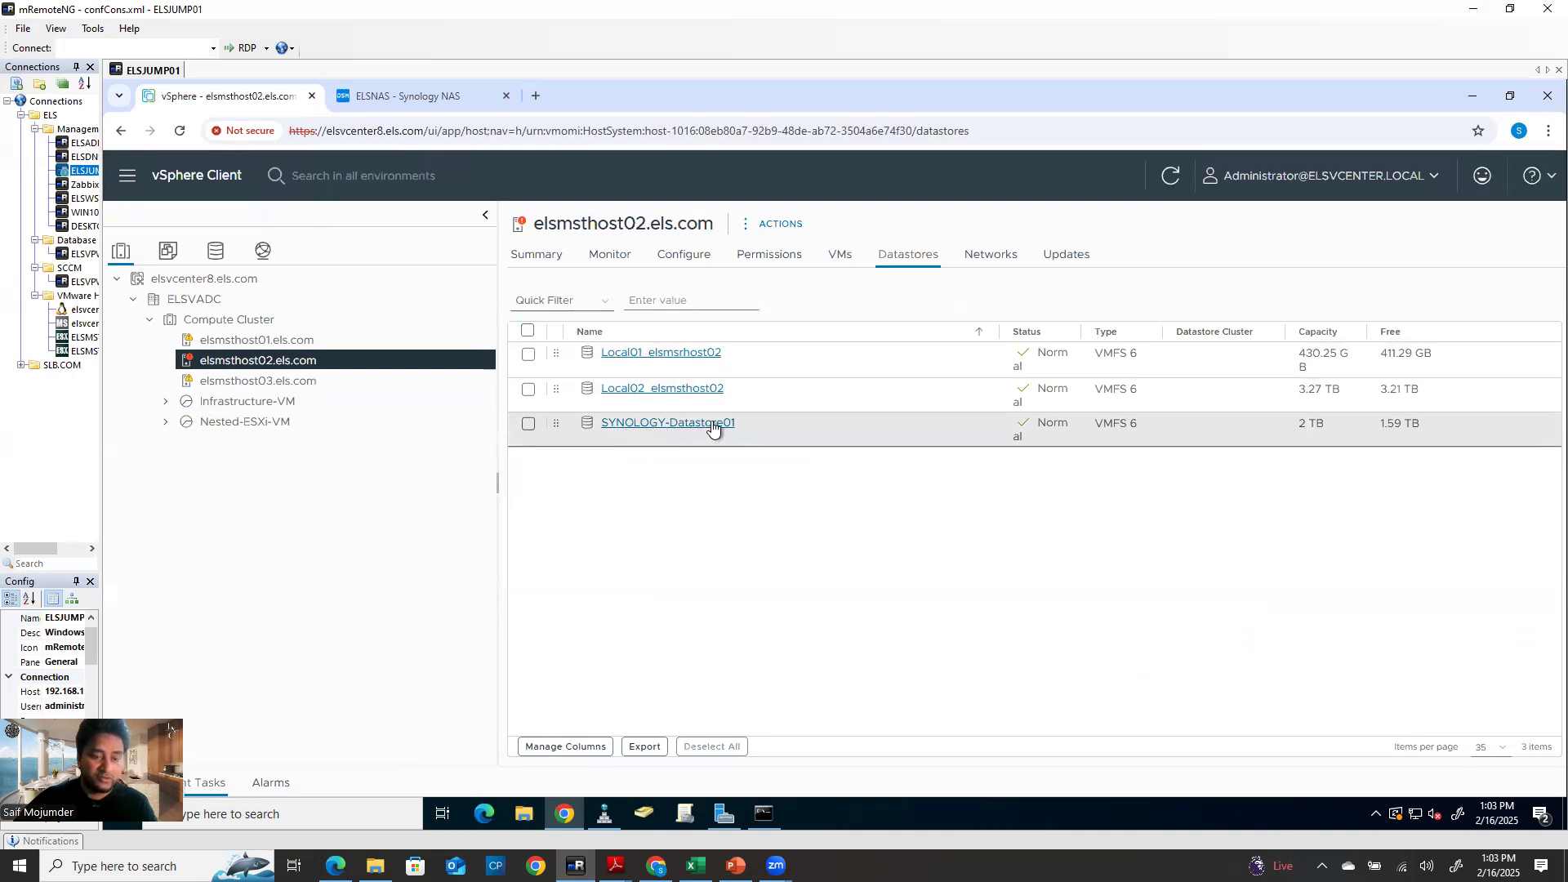
left_click(287, 342)
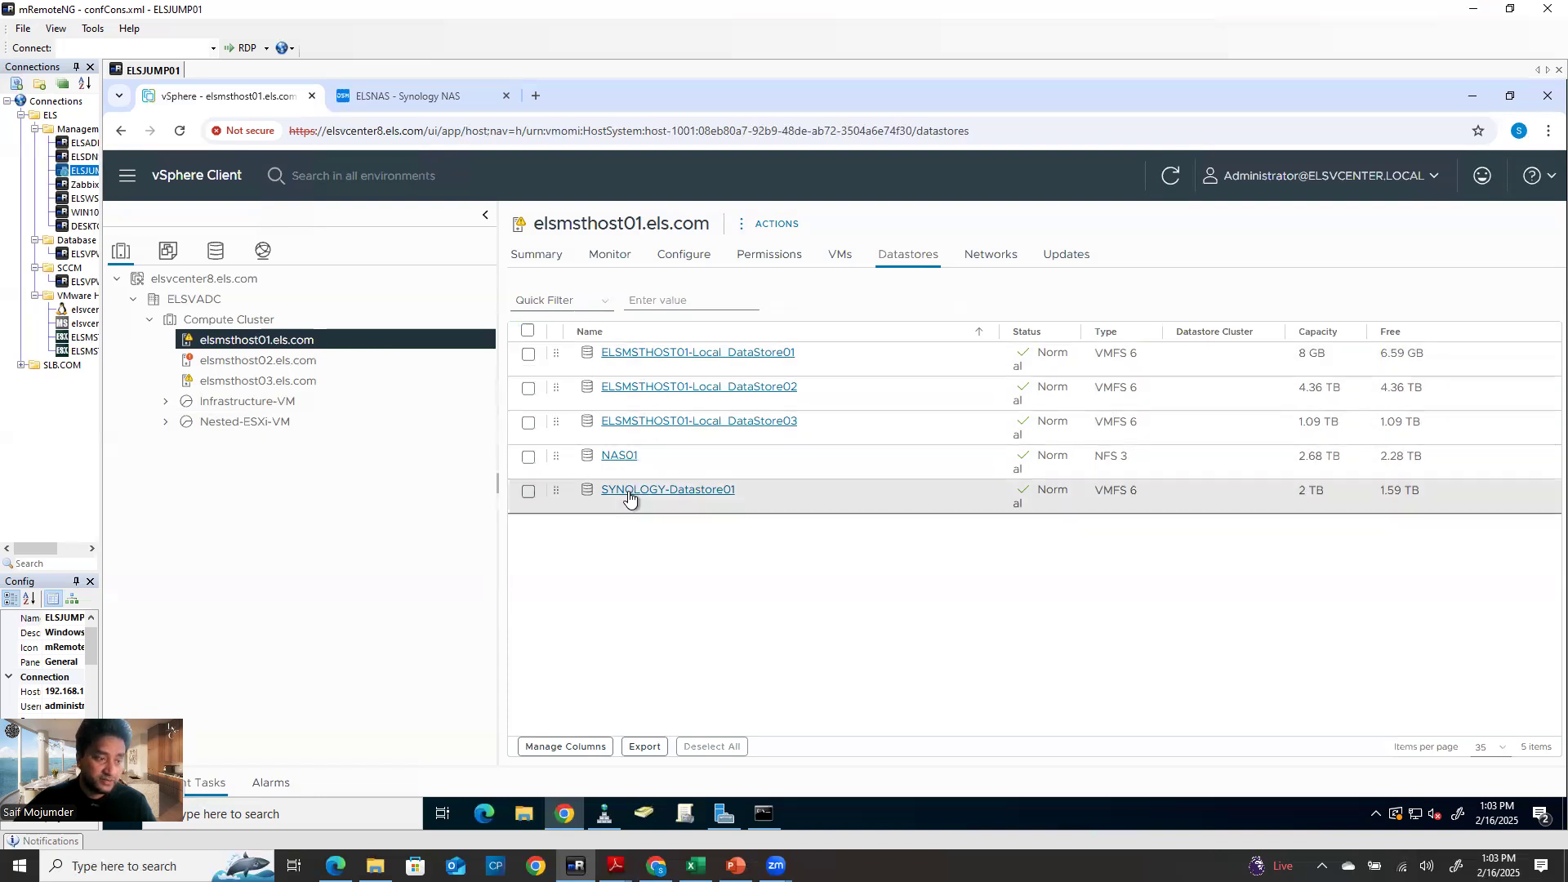
left_click(300, 383)
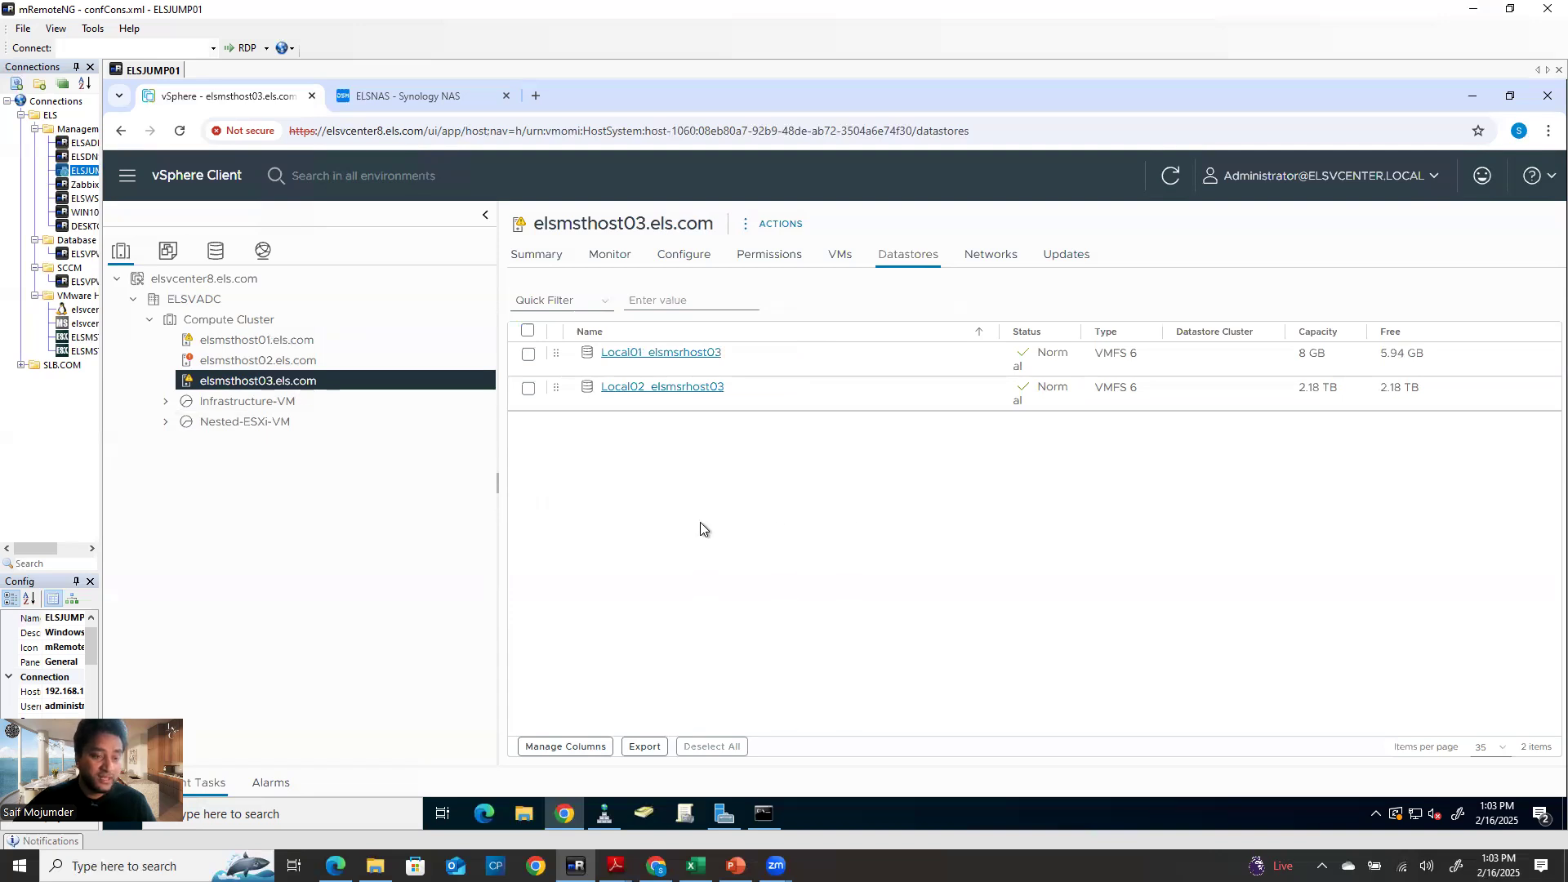
left_click(286, 360)
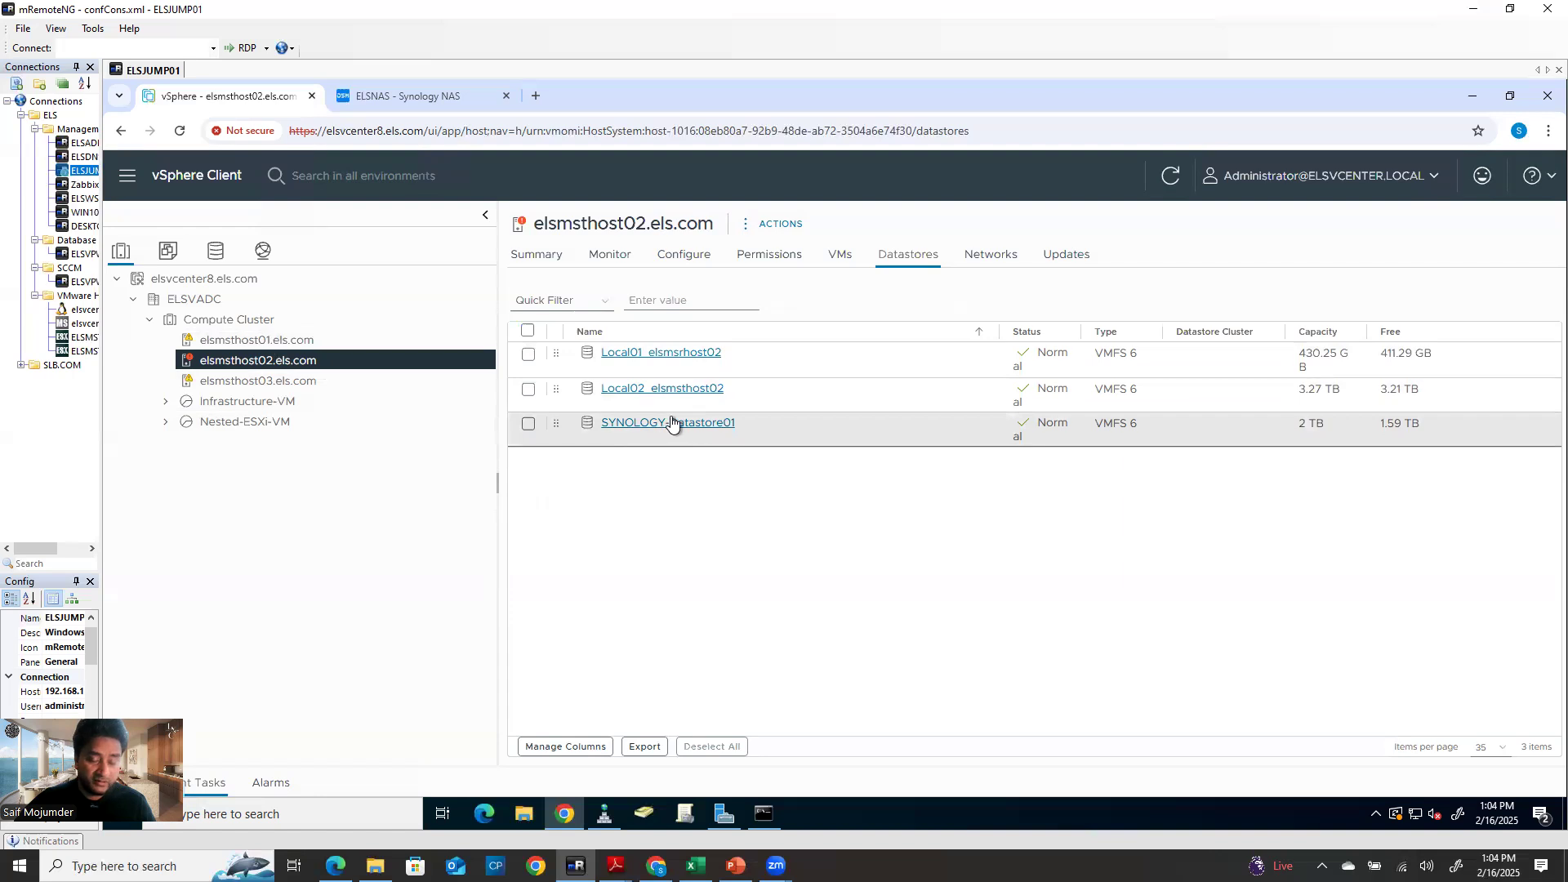
left_click(280, 340)
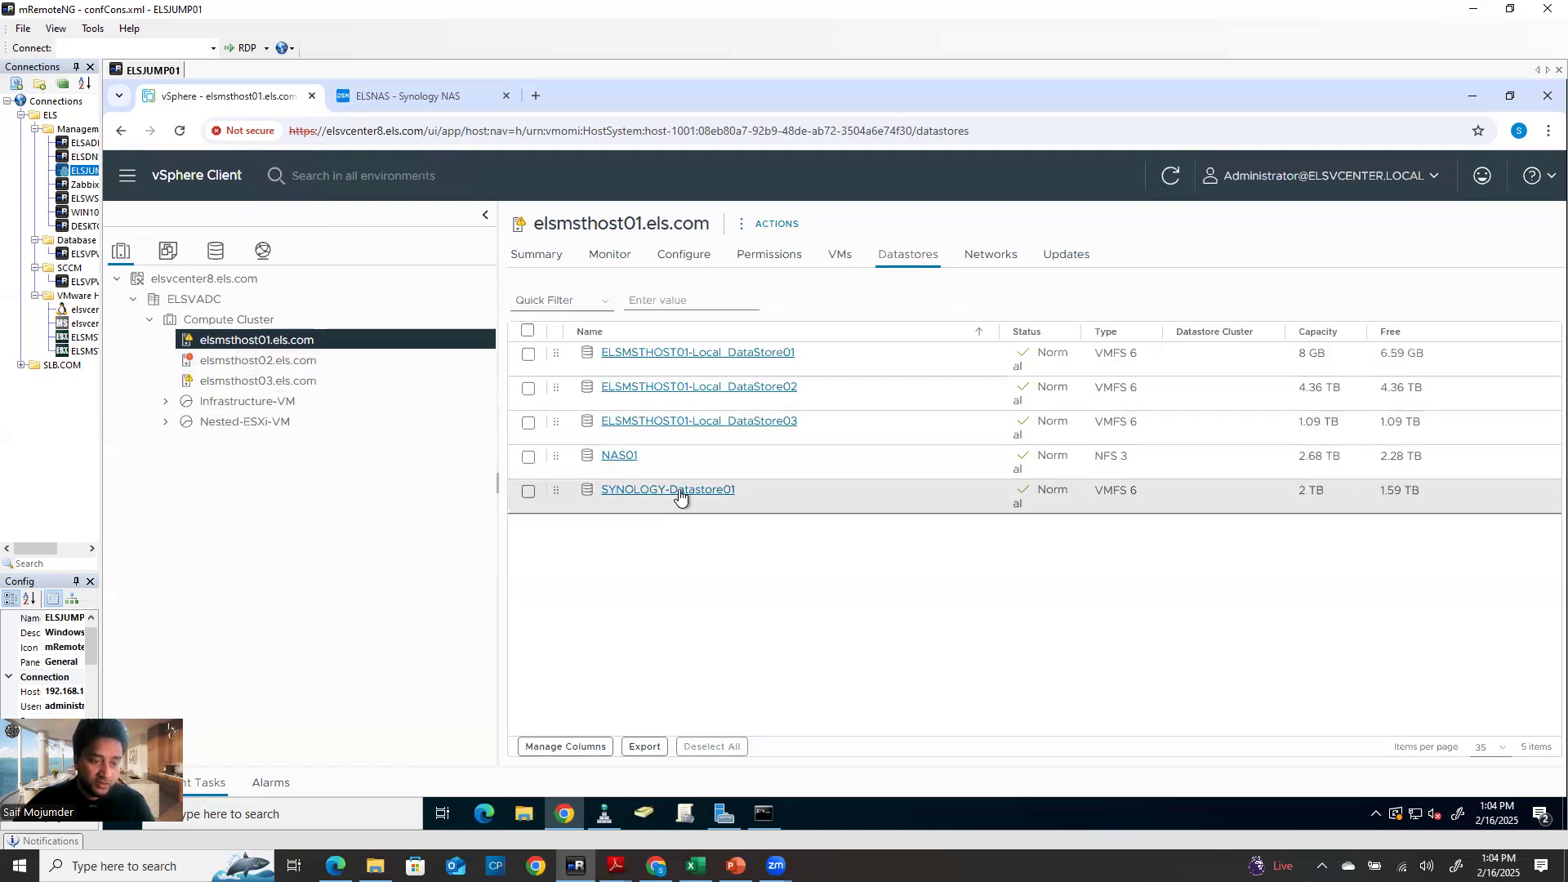
left_click(263, 382)
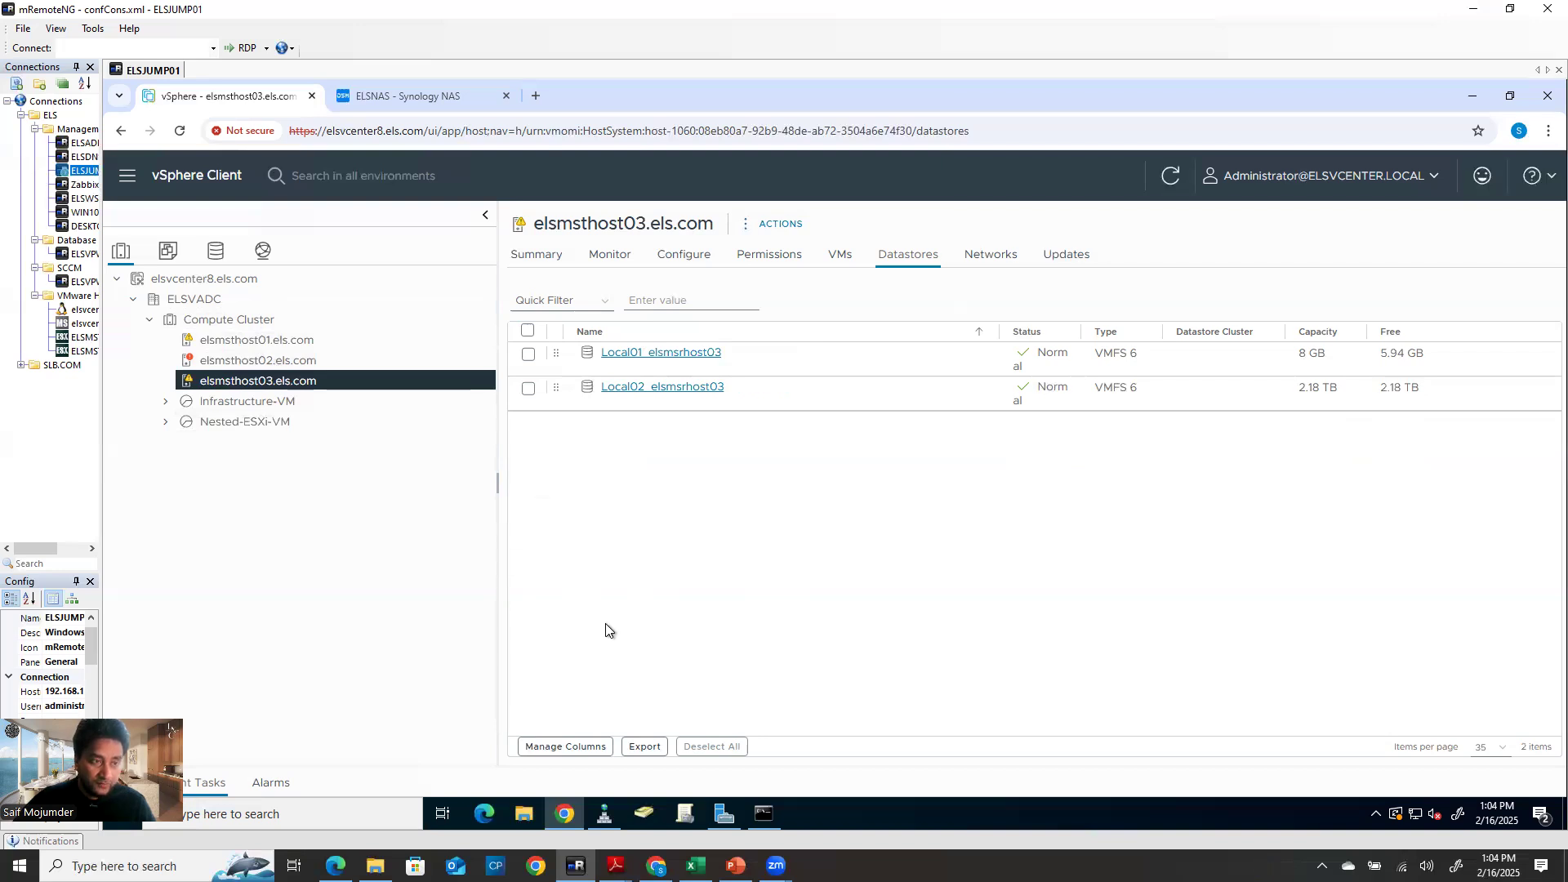
left_click(418, 97)
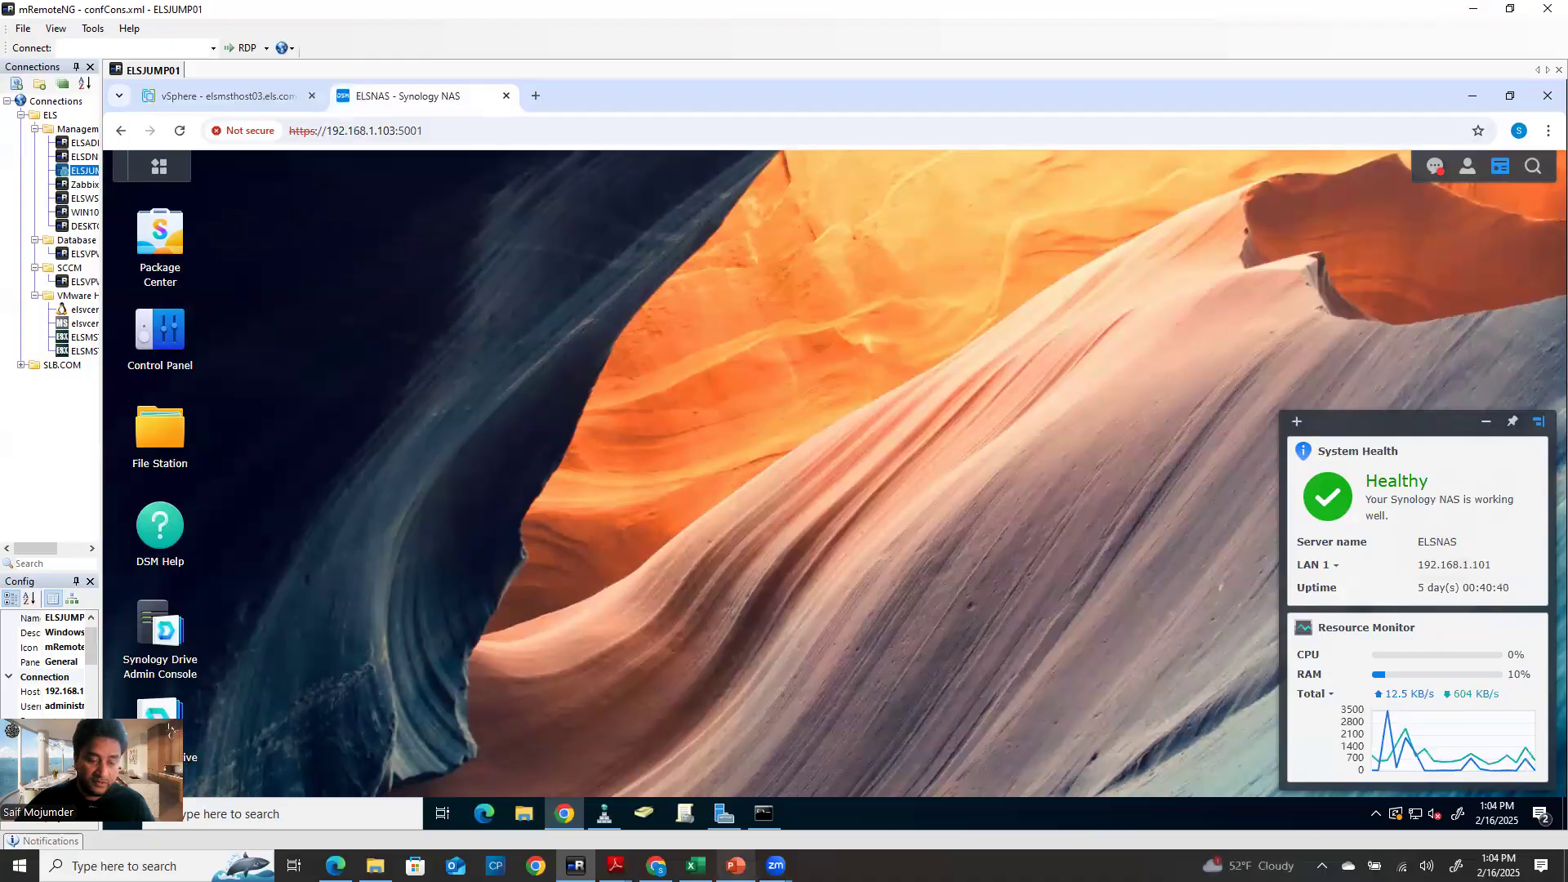
Show PowerPoint slide 3, Part 1: Storage Side Configuration, then minimize it and open DSM's main menu
left_click(736, 866)
scroll(51, 361, "up", 2)
left_click(116, 437)
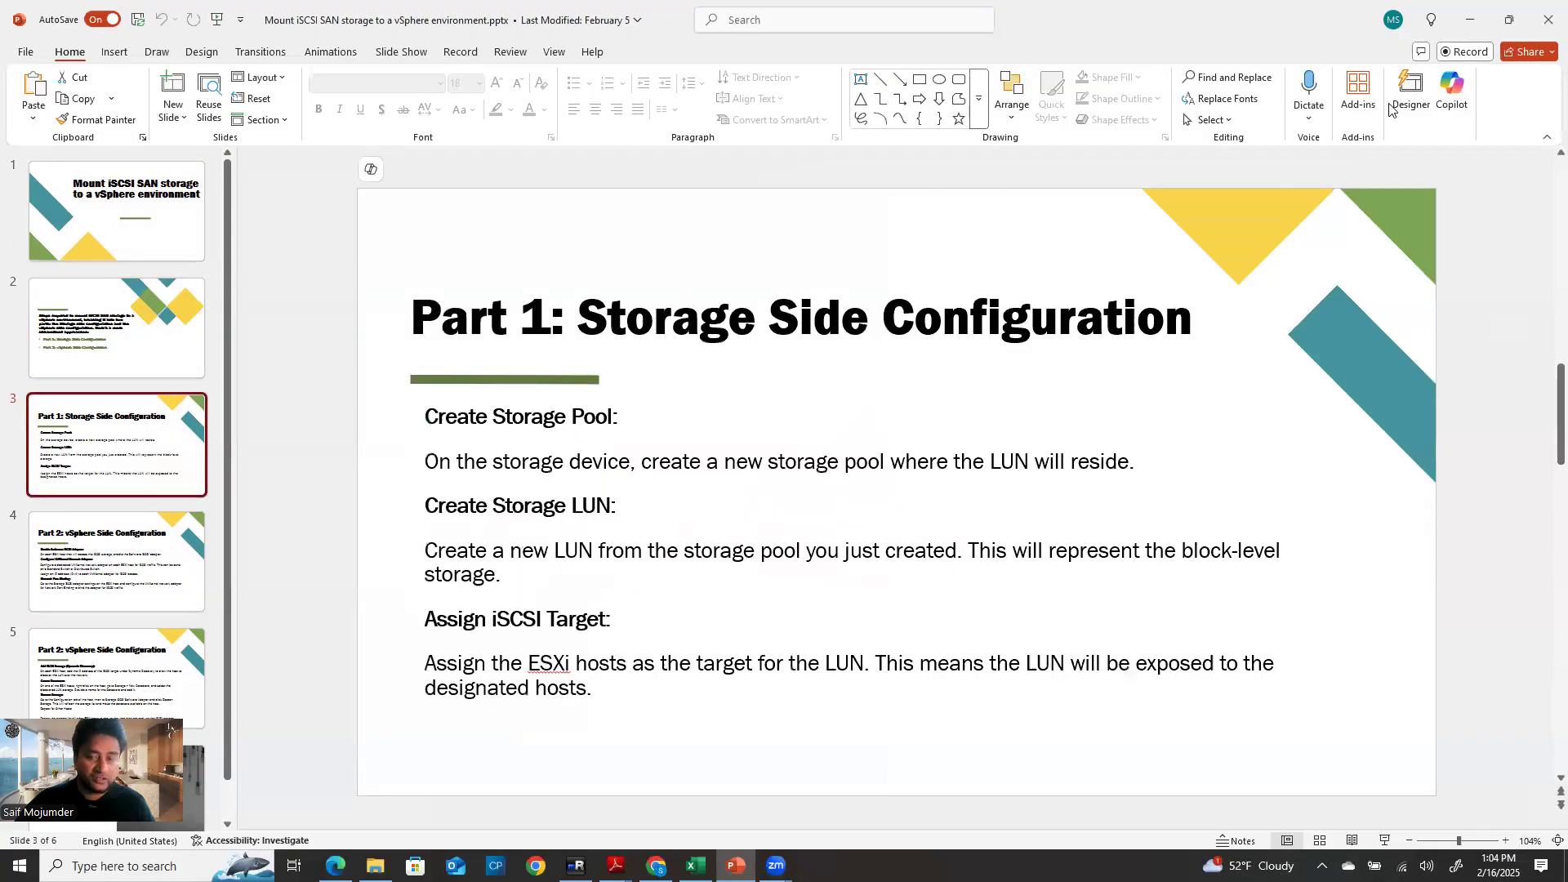
left_click(1470, 18)
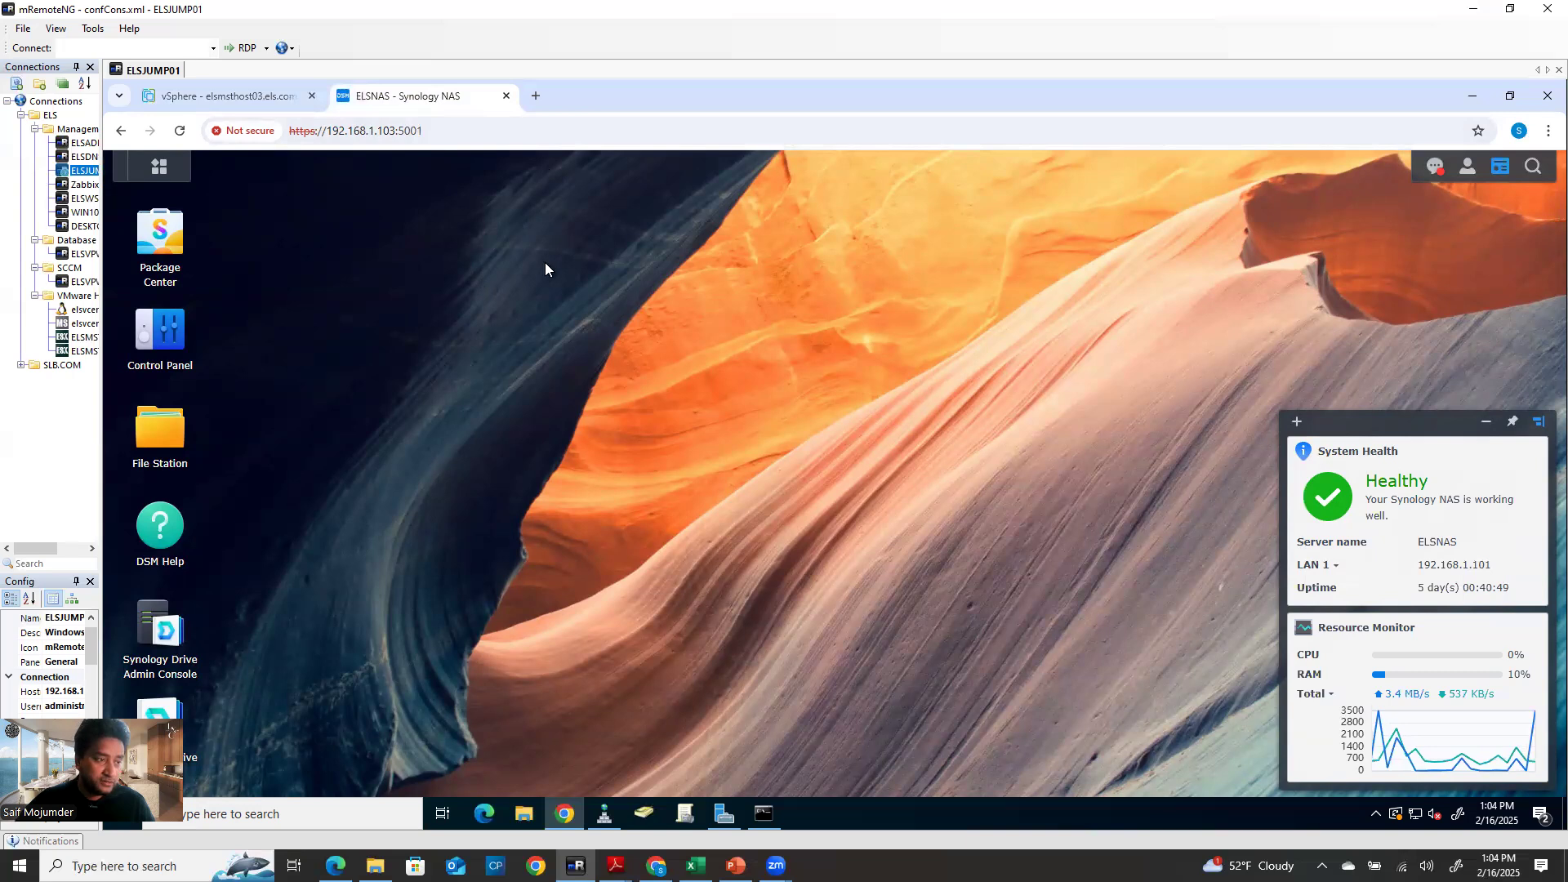
left_click(158, 168)
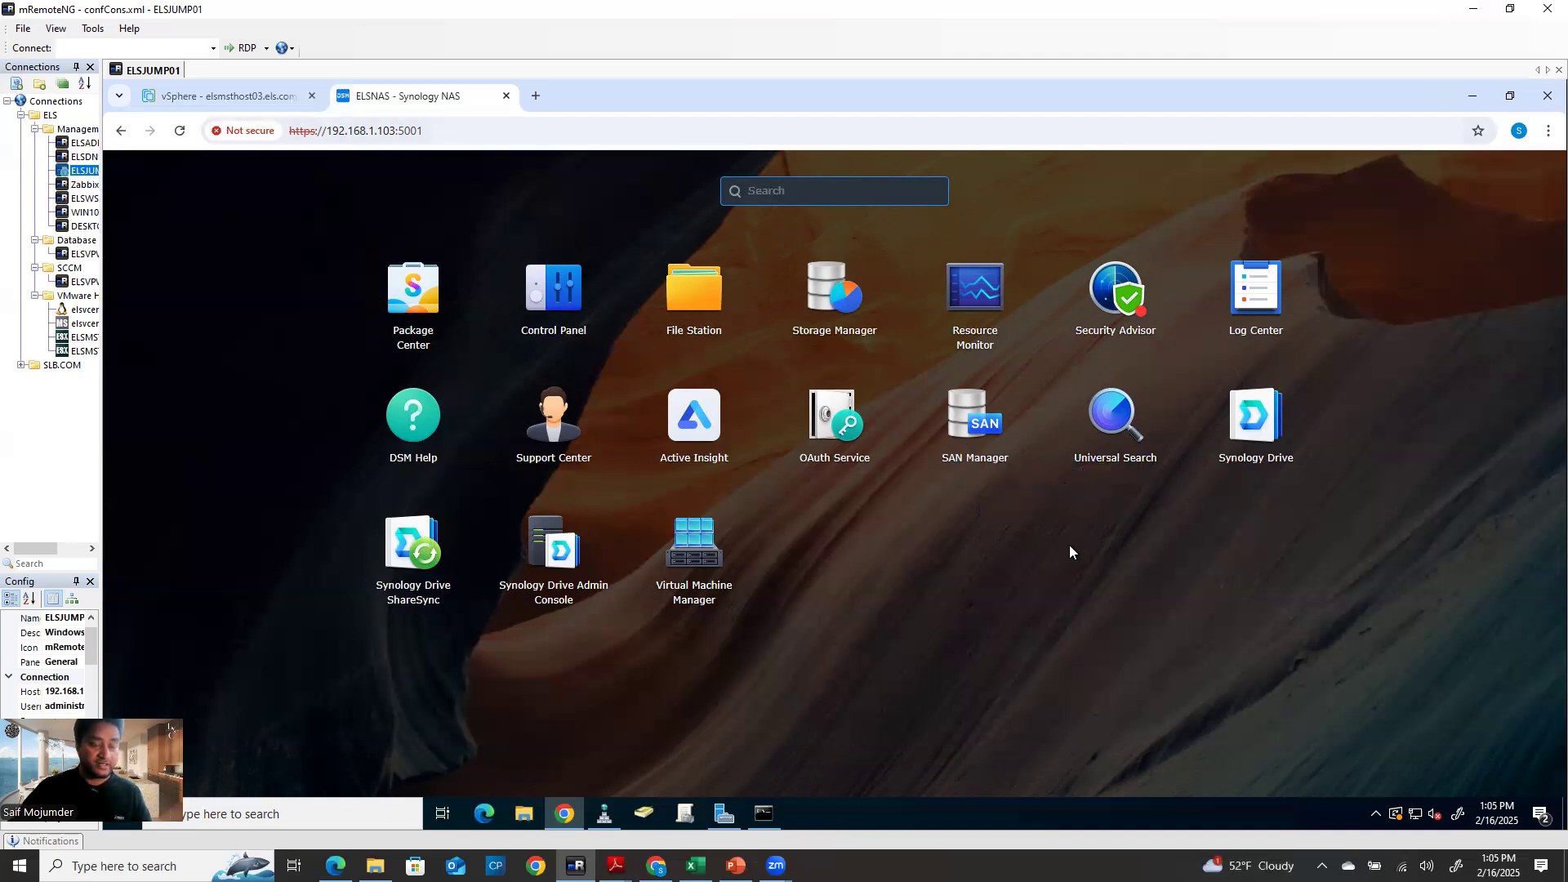
Launch SAN Manager and review the existing LUN, iSCSI target and nsthost01.els.com host details
left_click(982, 418)
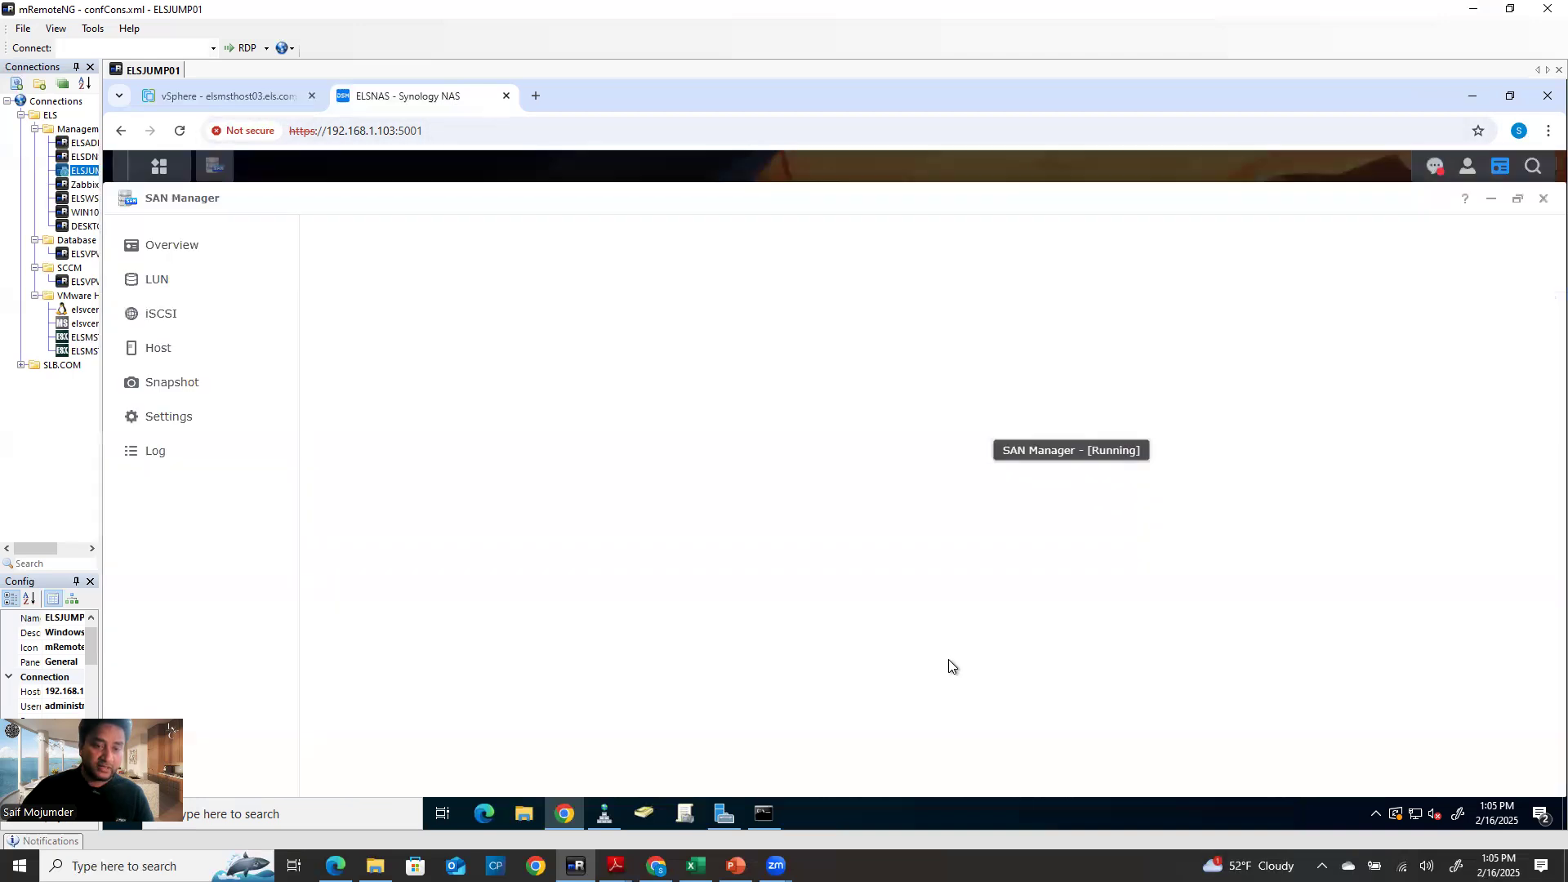
left_click(158, 288)
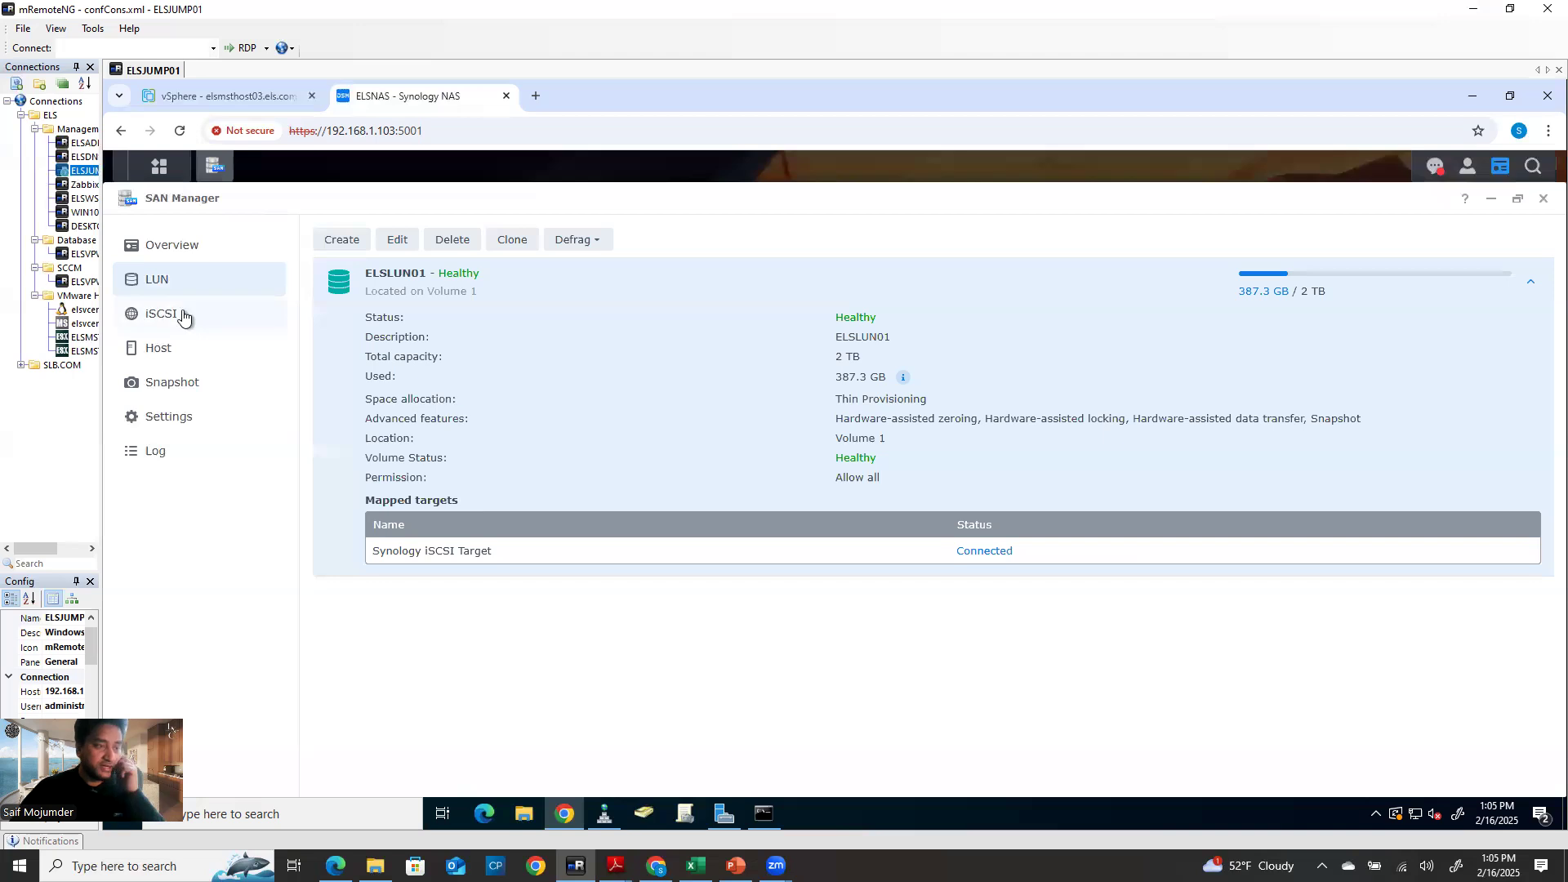
left_click(163, 327)
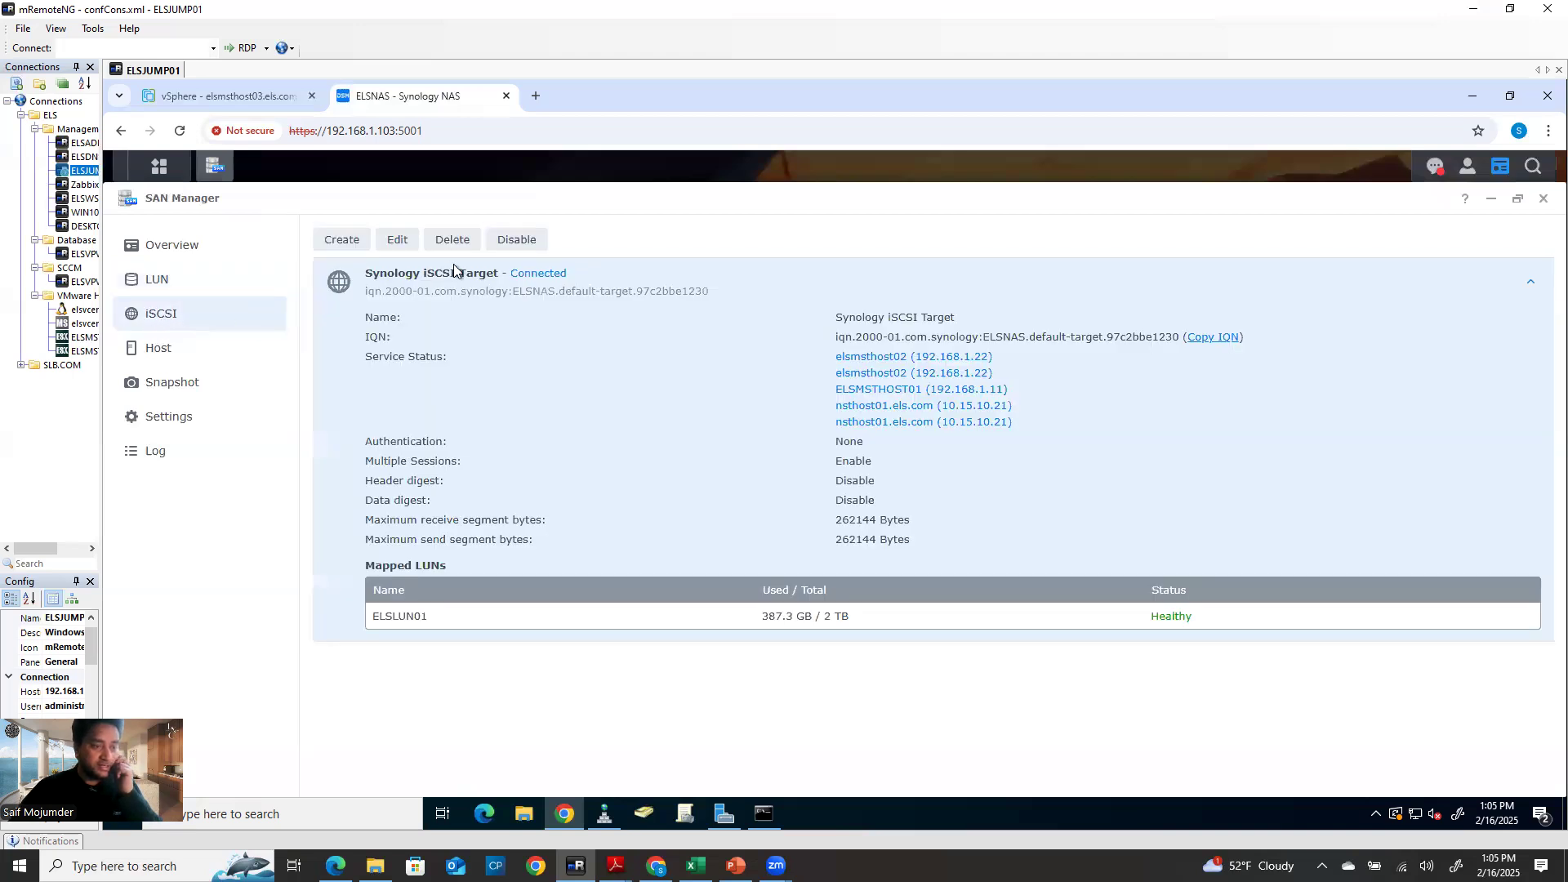
left_click(155, 349)
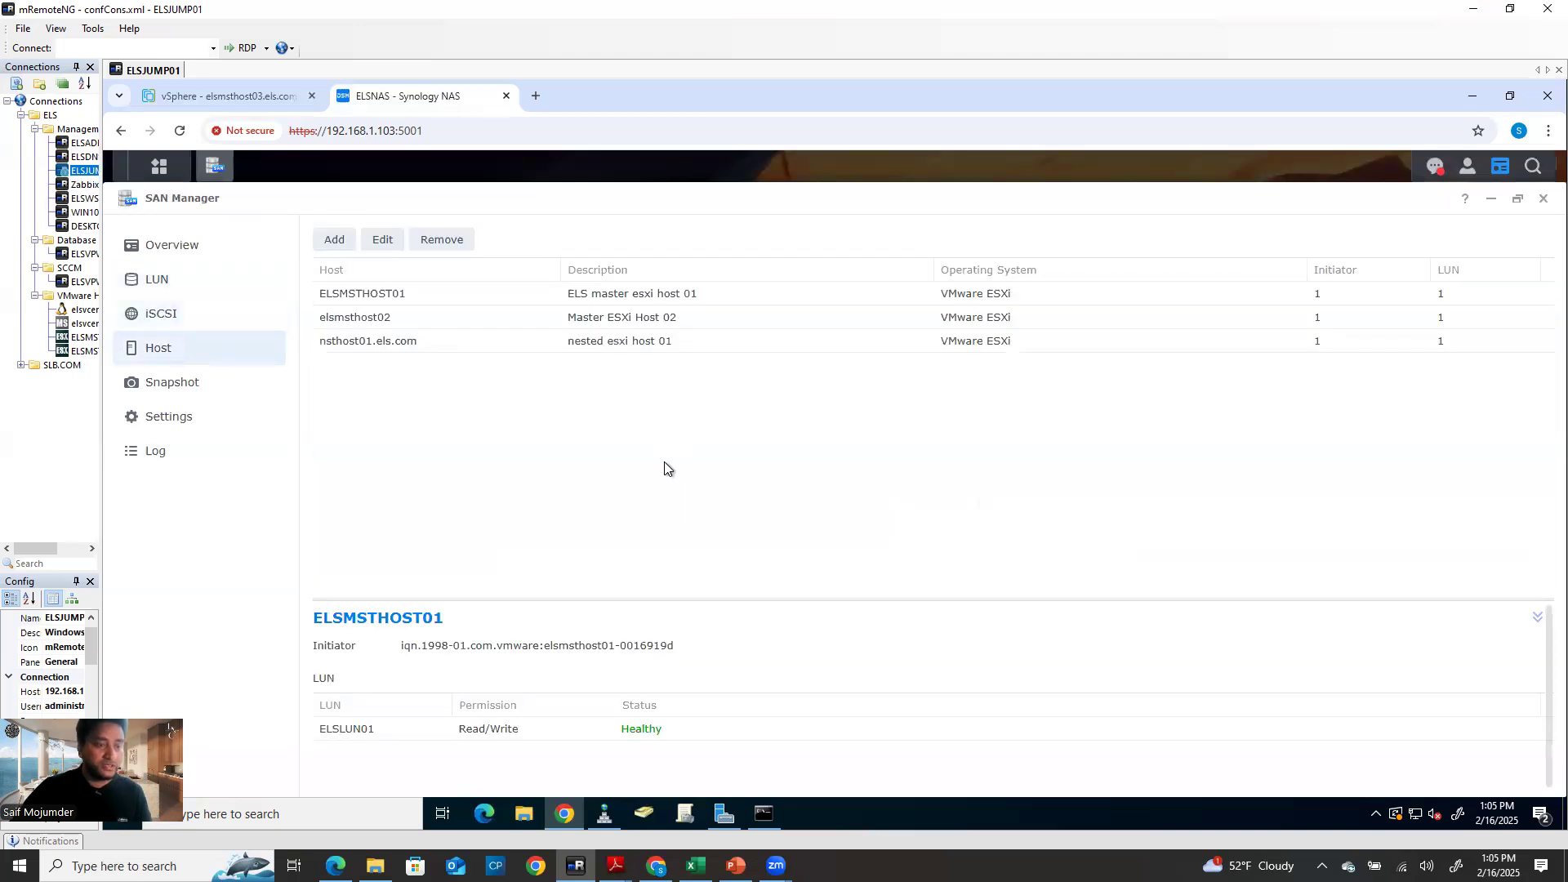
left_click(405, 350)
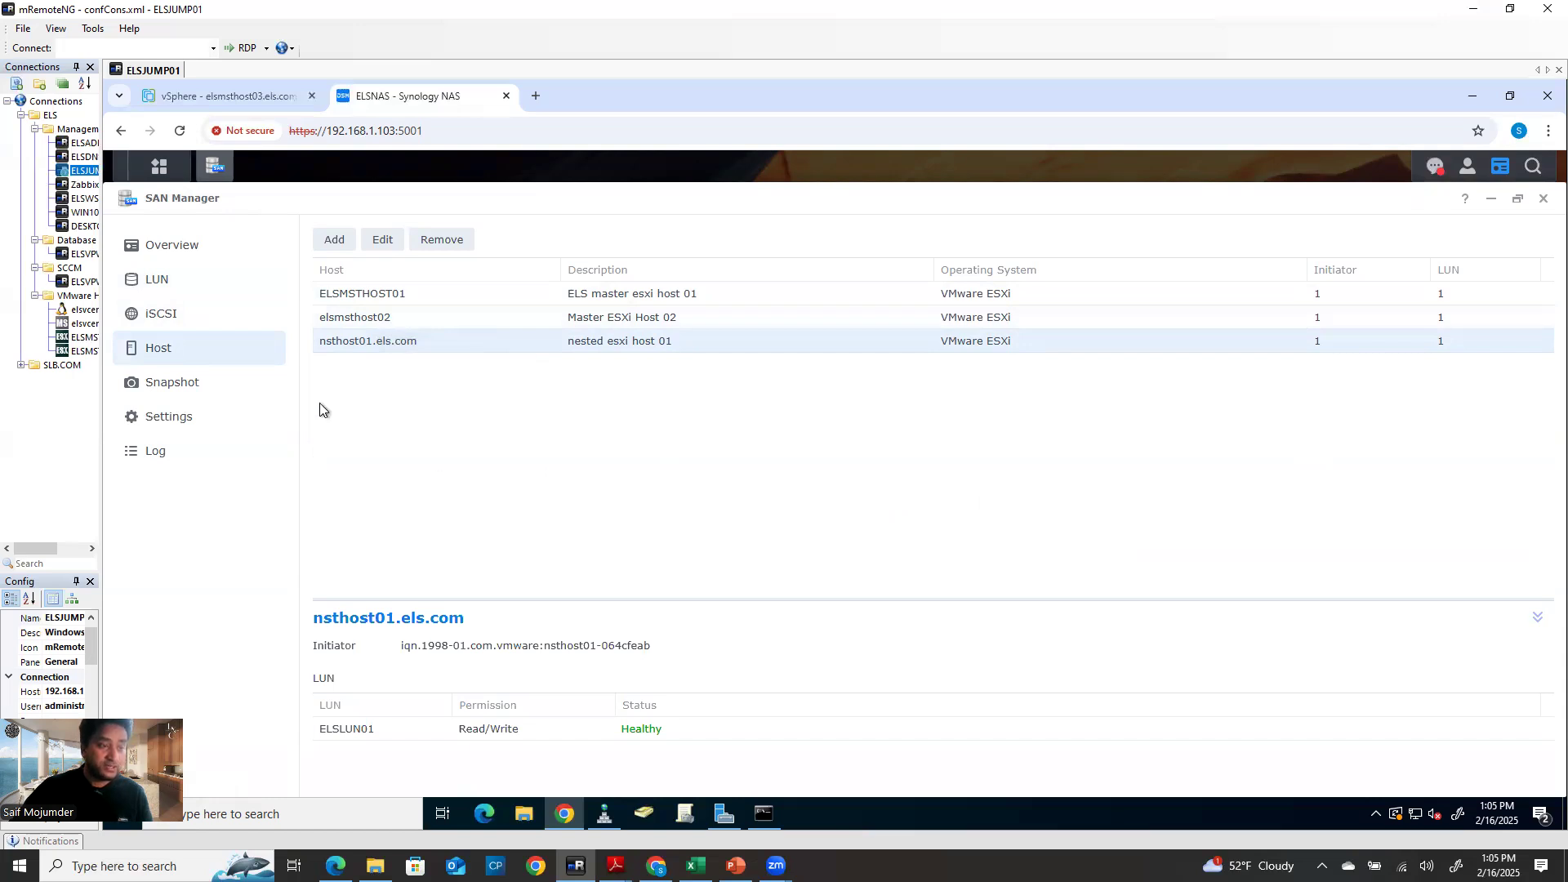
Recheck the ELSLUN01 LUN and host list, then start the LUN Creation Wizard
left_click(174, 282)
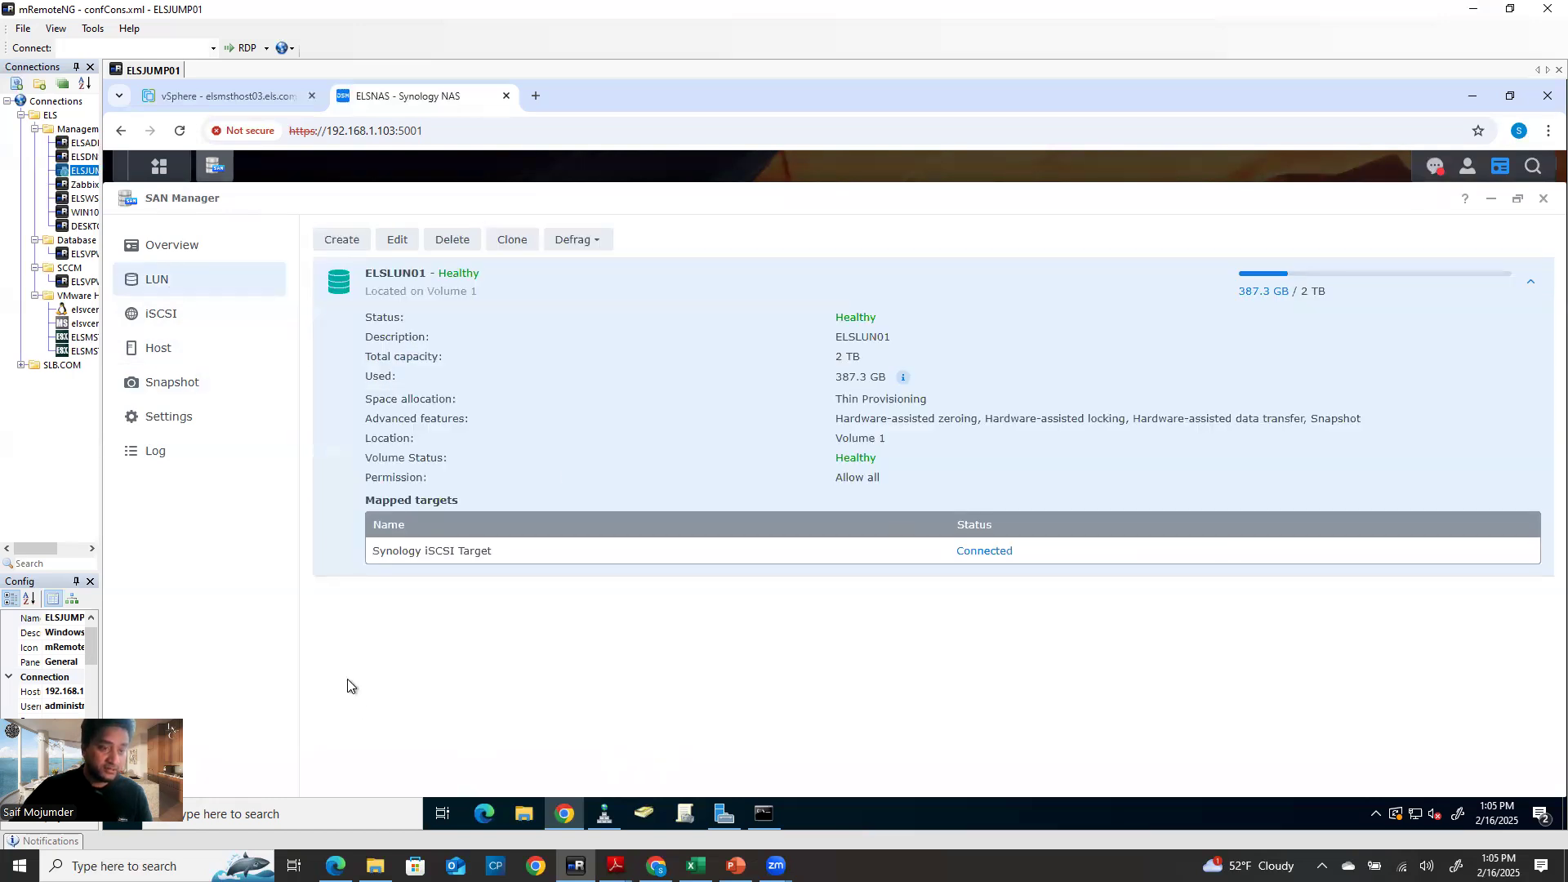
left_click(157, 349)
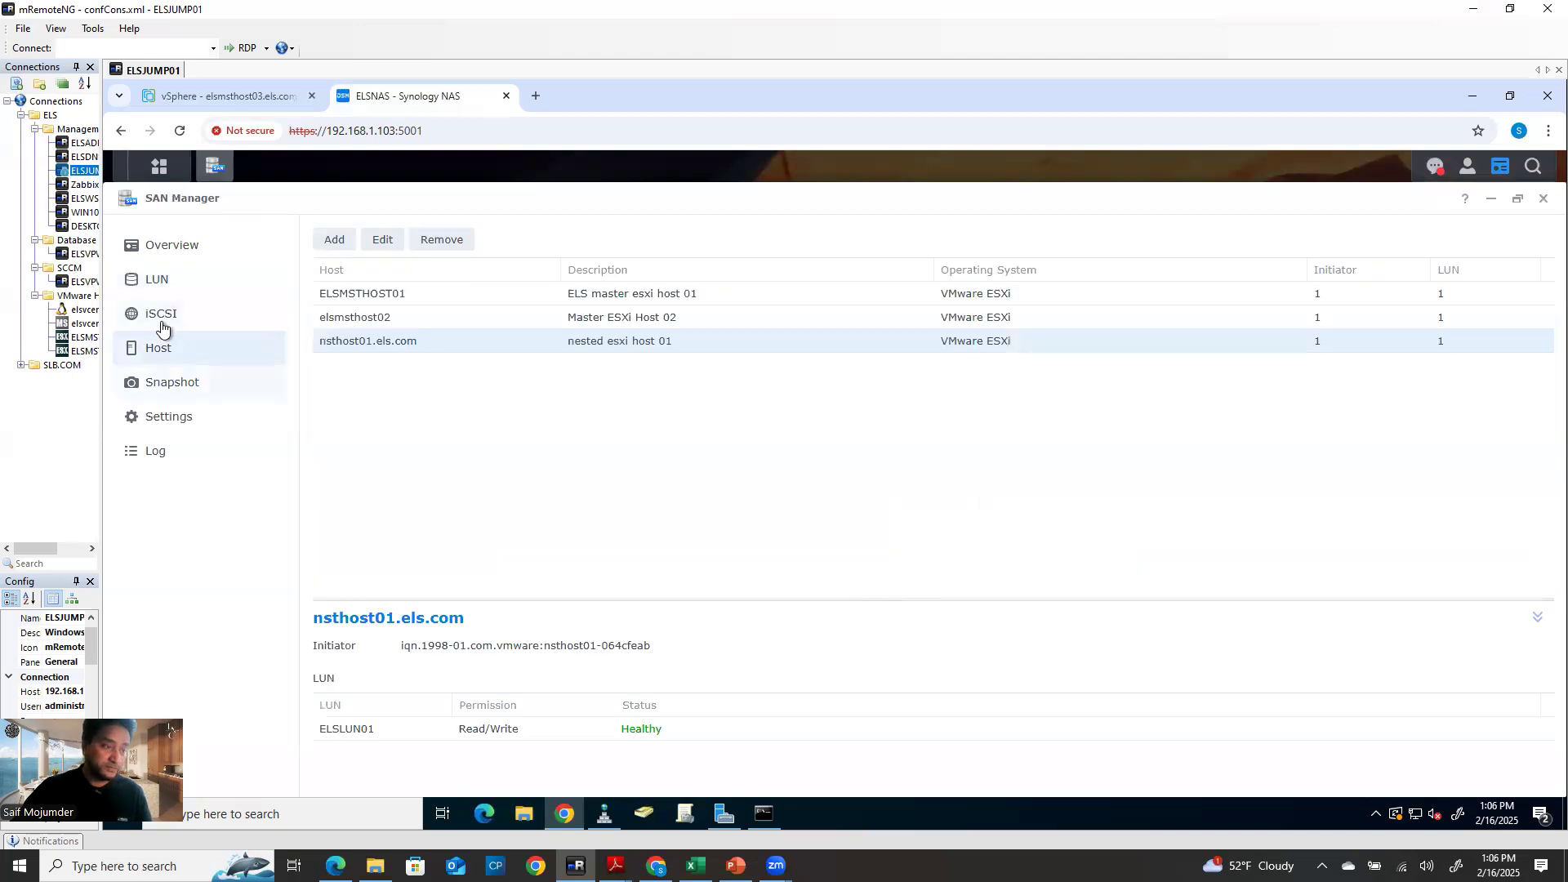
left_click(165, 279)
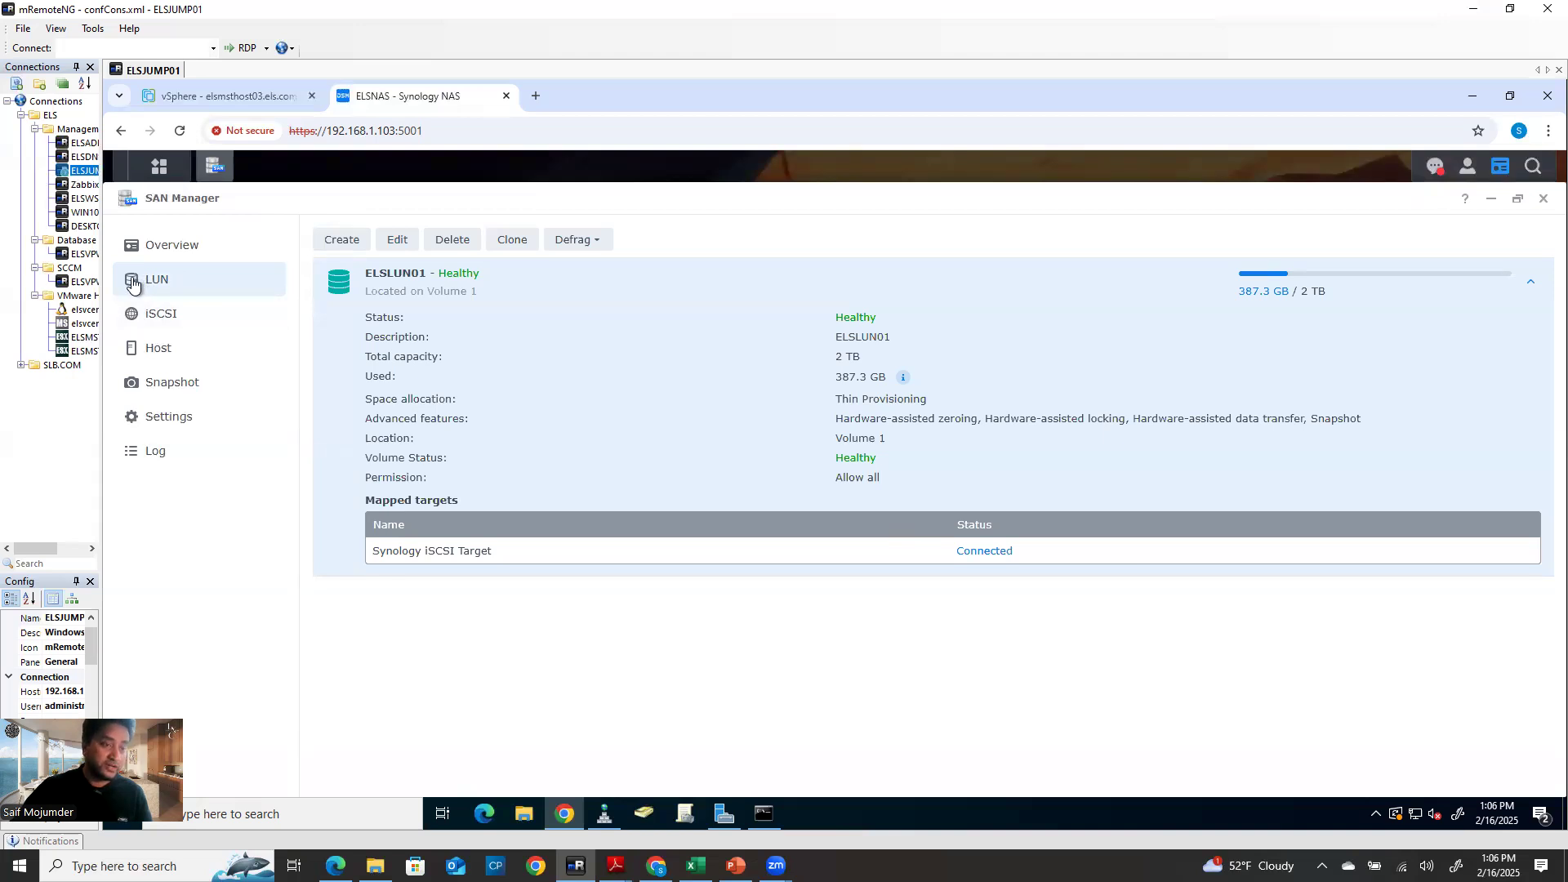
left_click(349, 240)
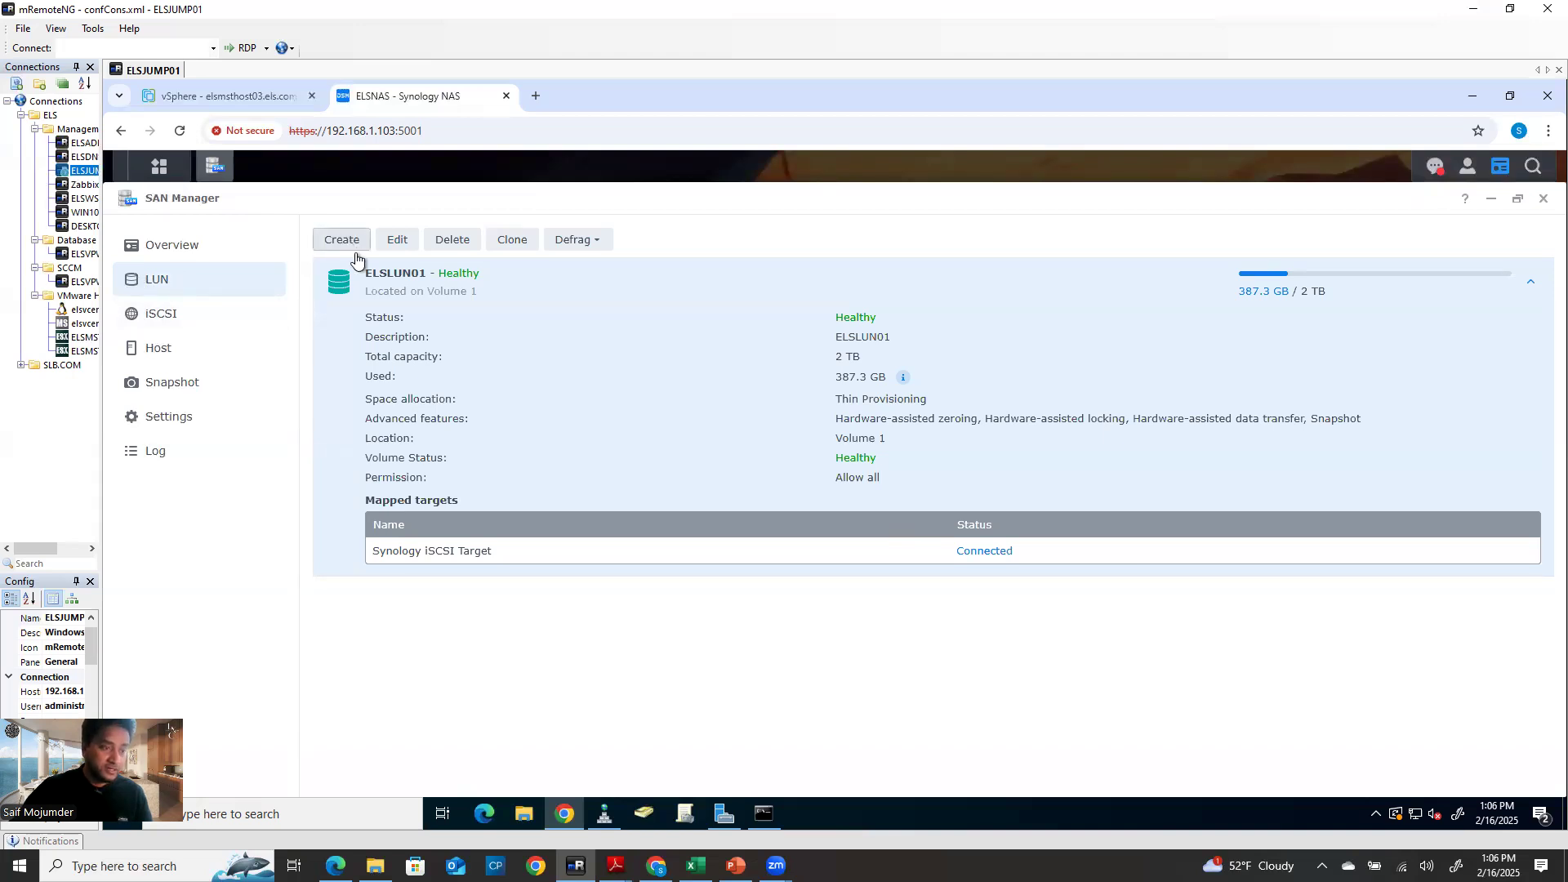
Name the new LUN ELSLUN02 with the description 'Synology SAN storage 02'
left_click_drag(847, 343, 725, 346)
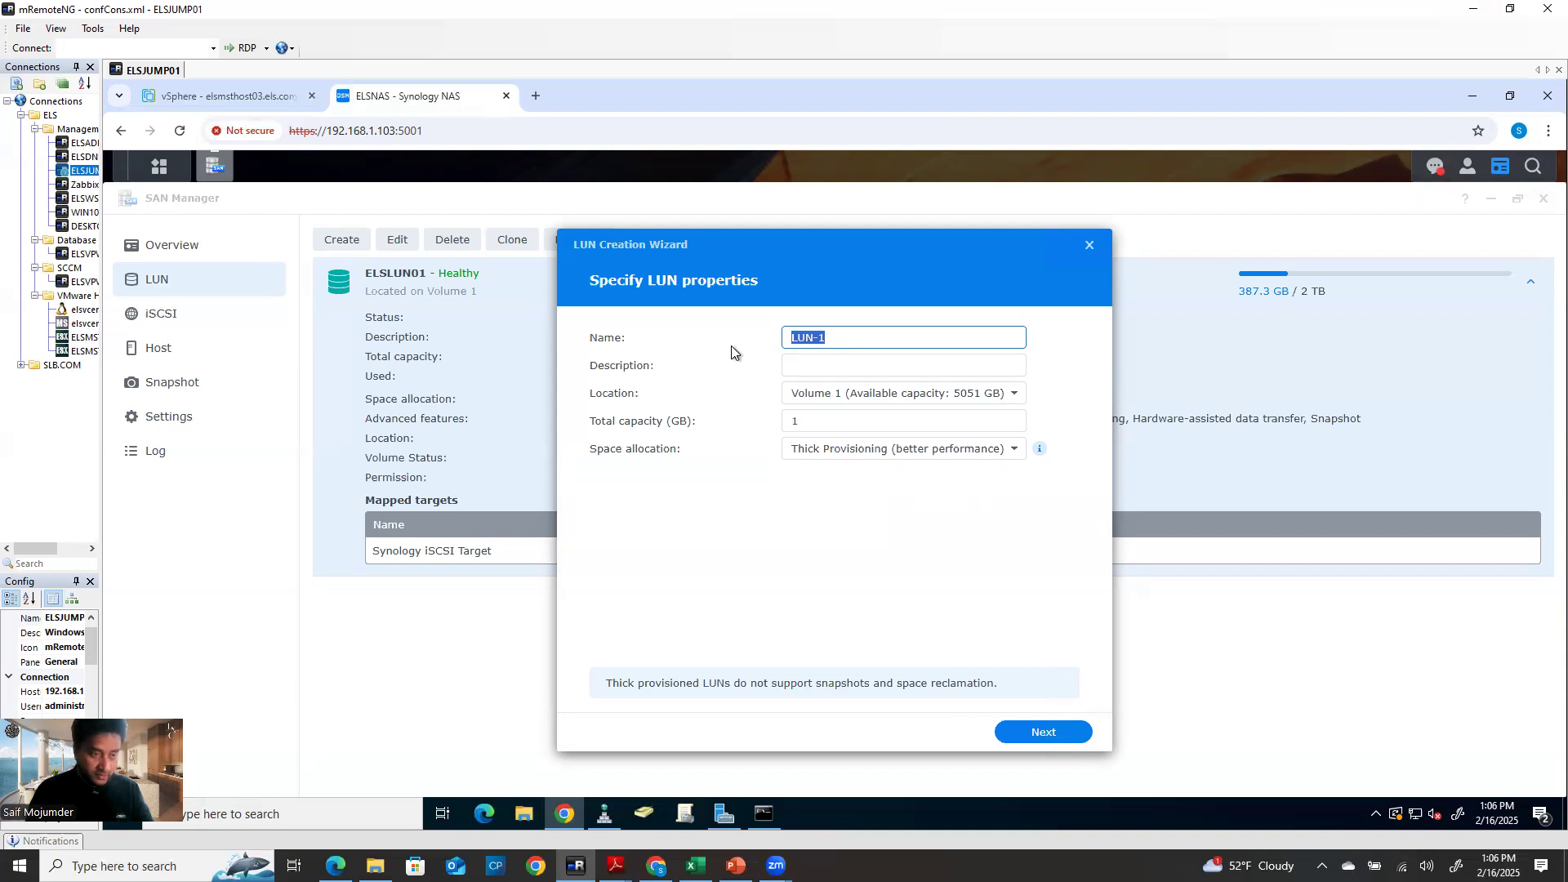
type("ELSL")
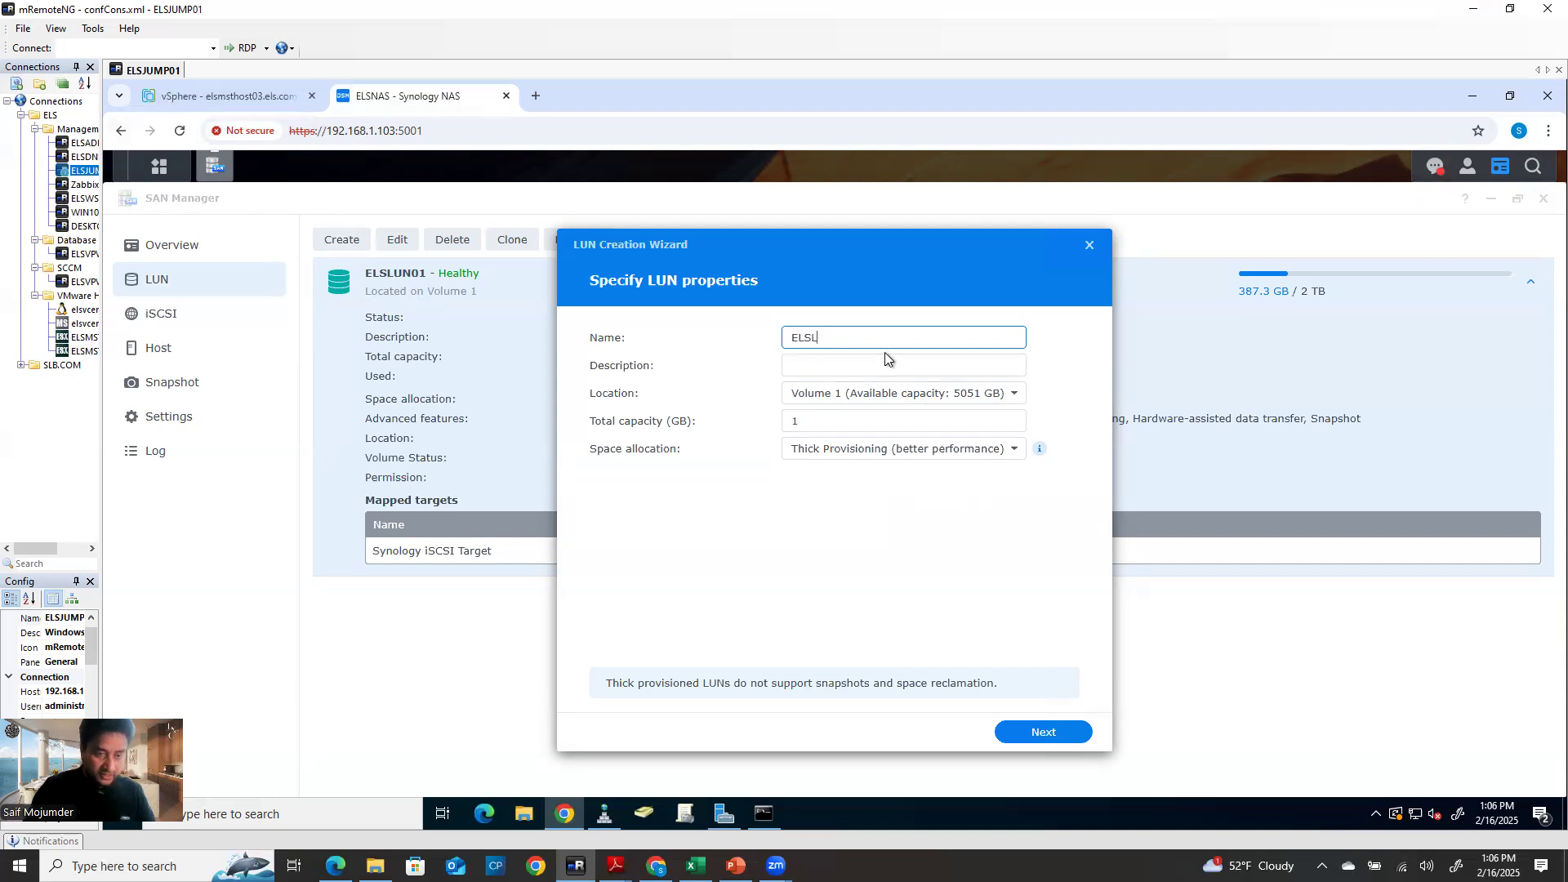
type("UN02")
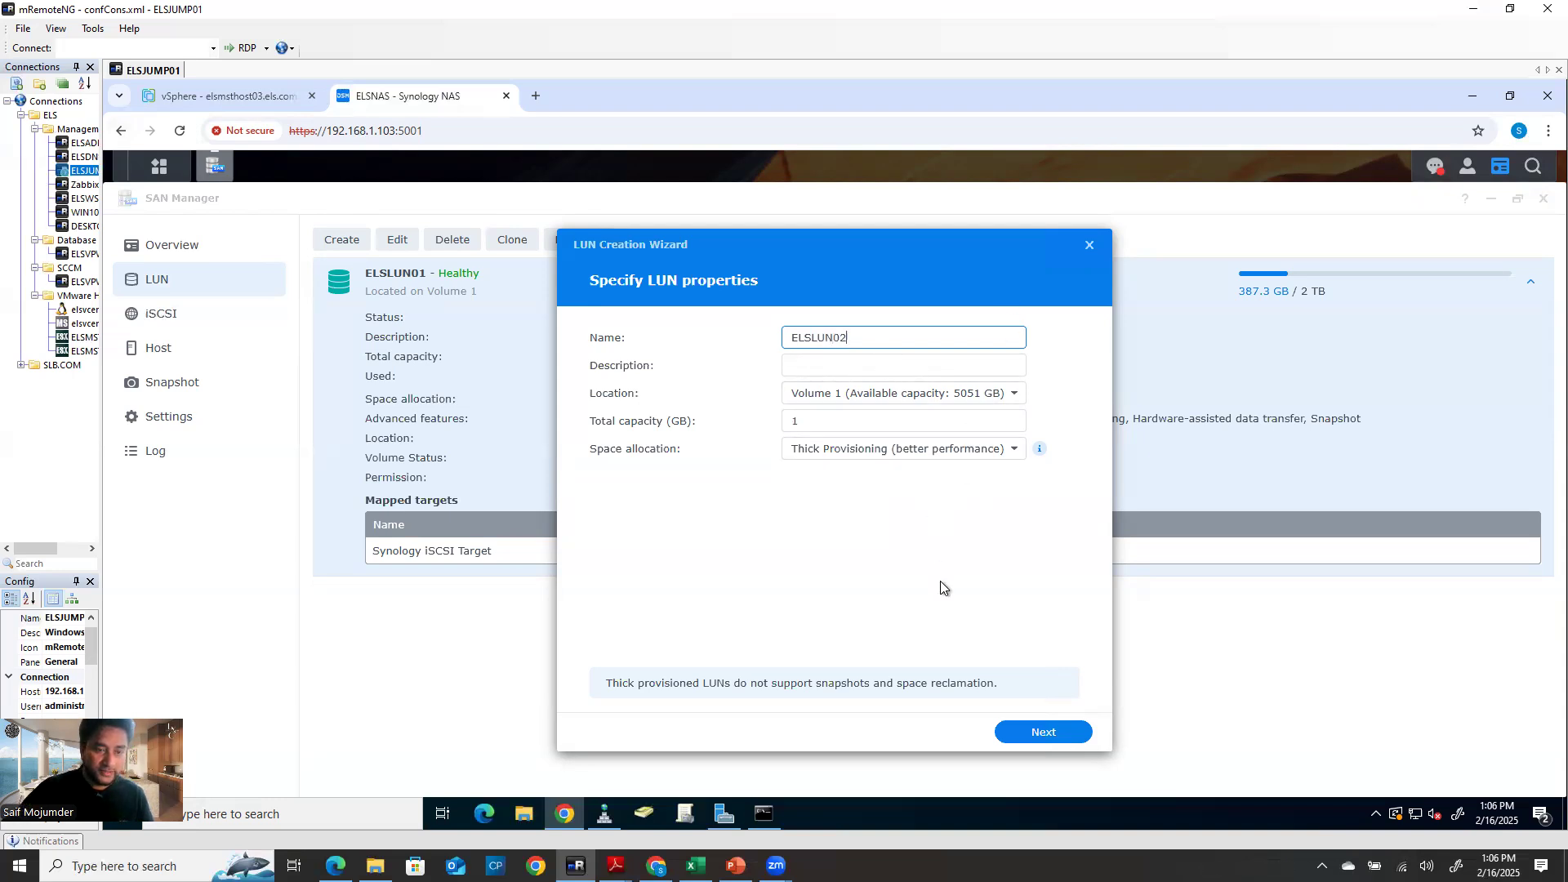
left_click(826, 368)
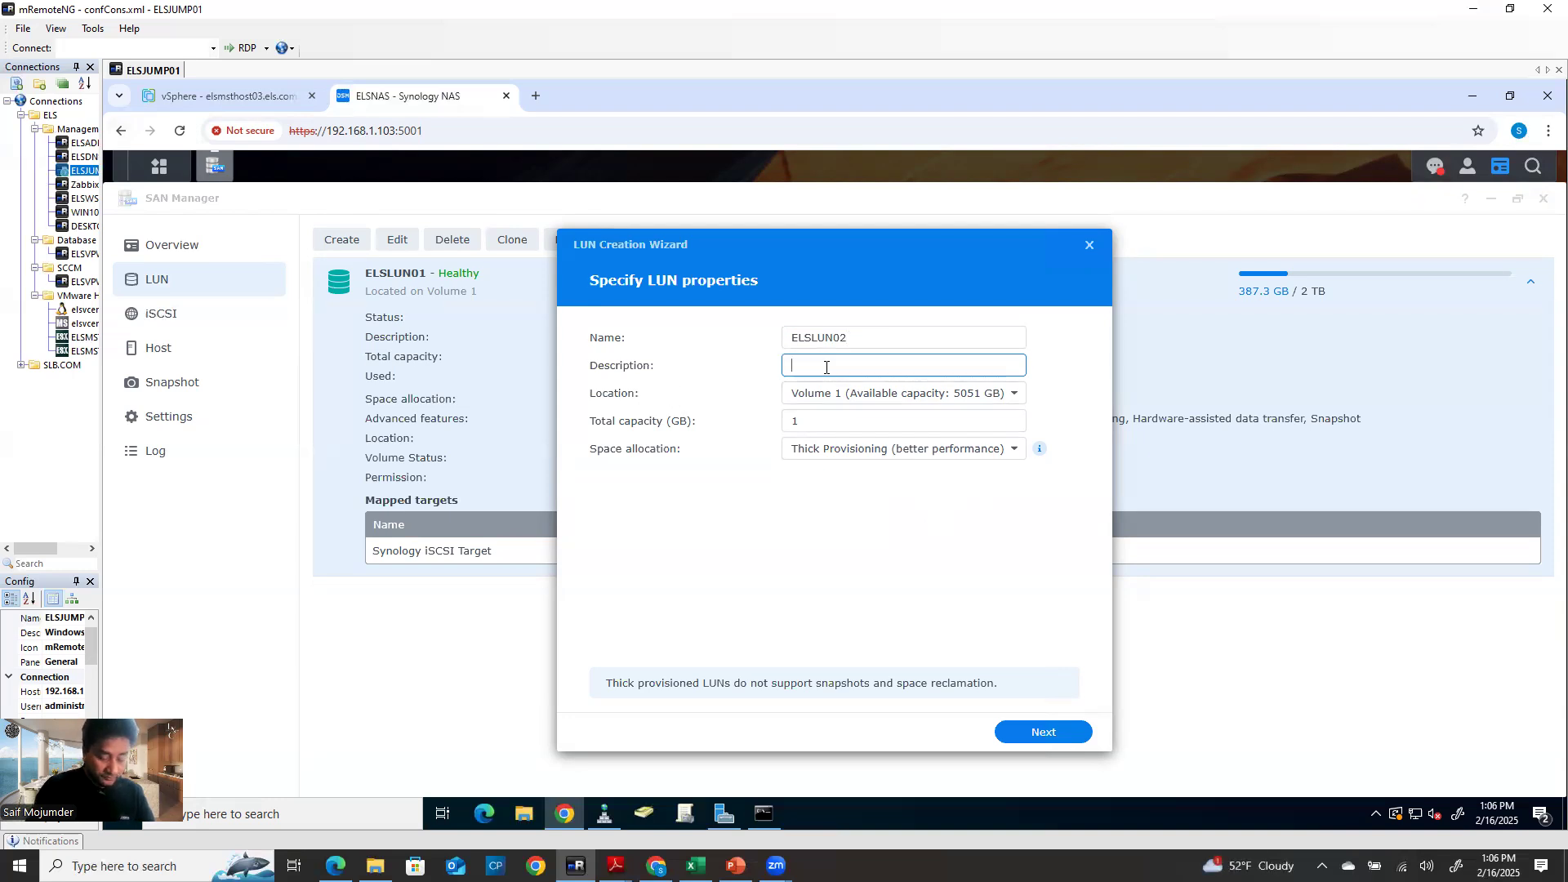
type("Su")
key("BackSpace")
type("y")
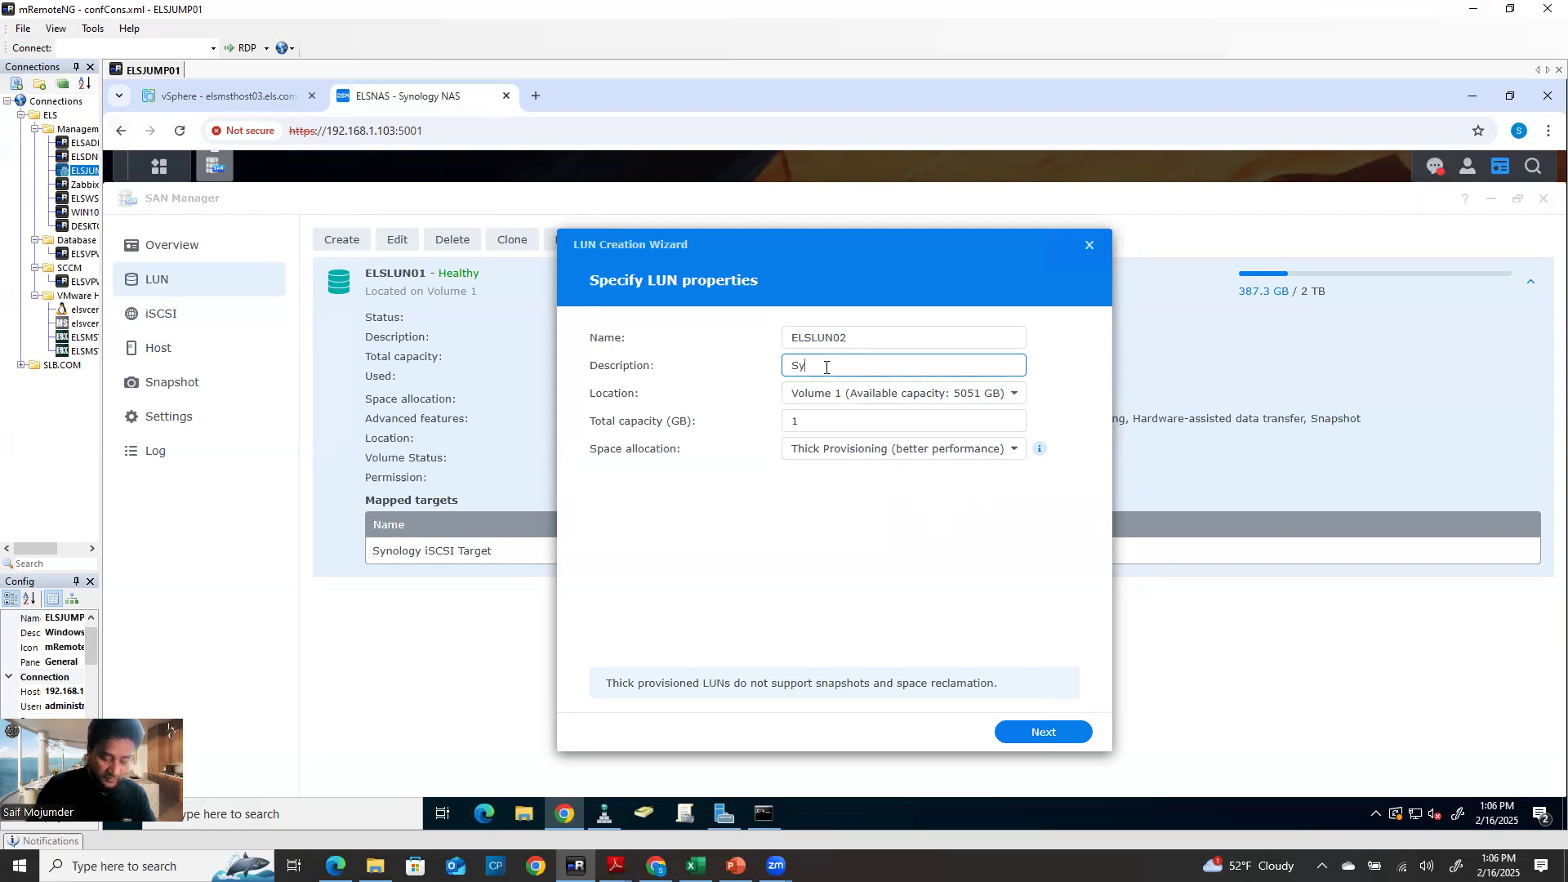
type("nolog")
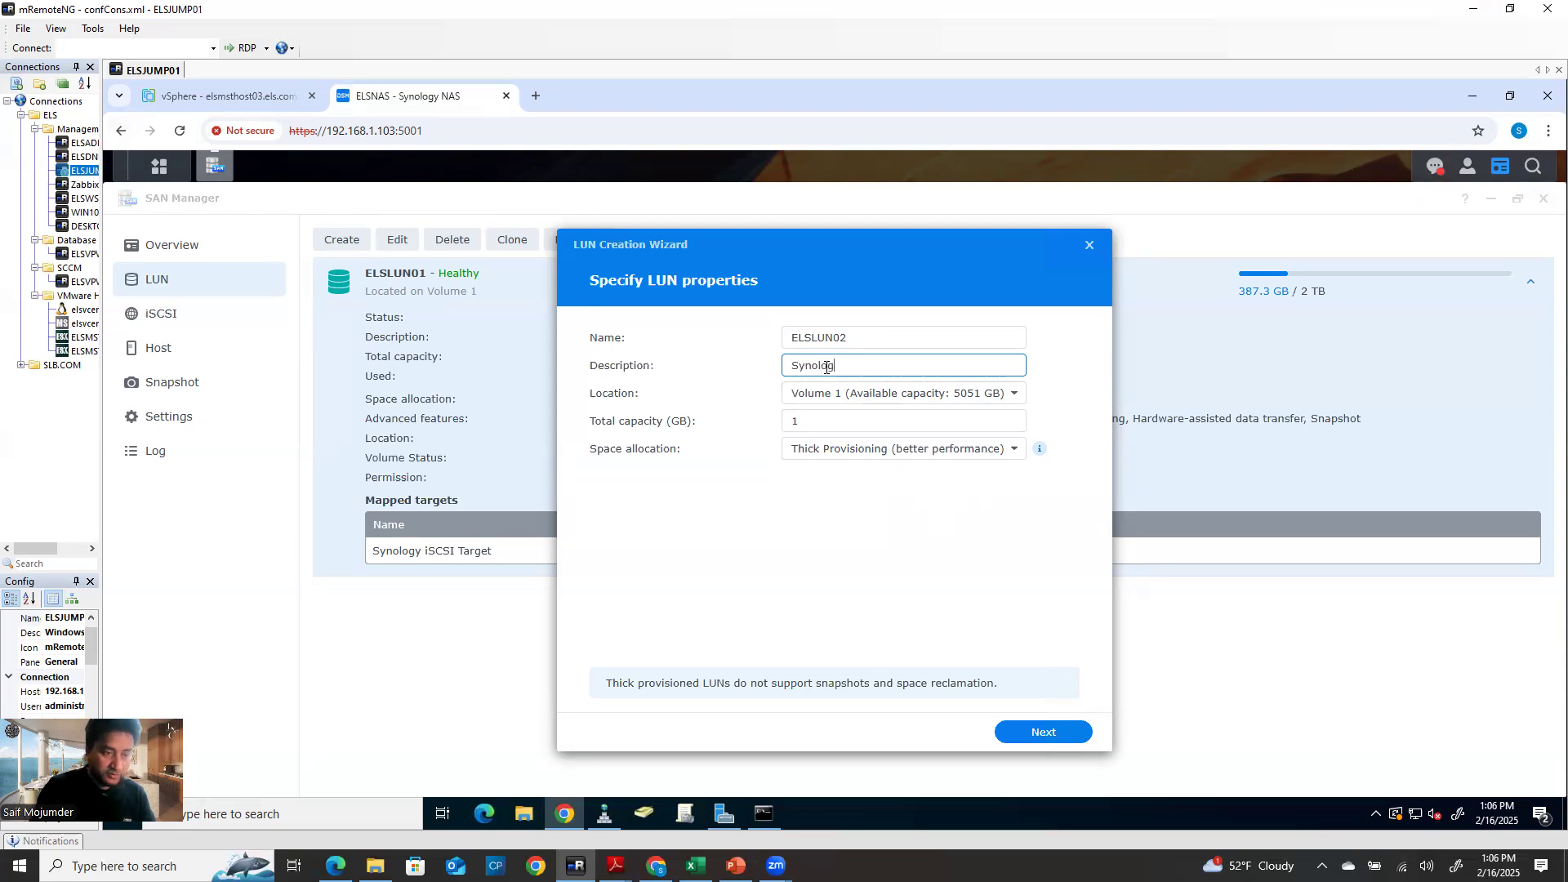
type("y SAN")
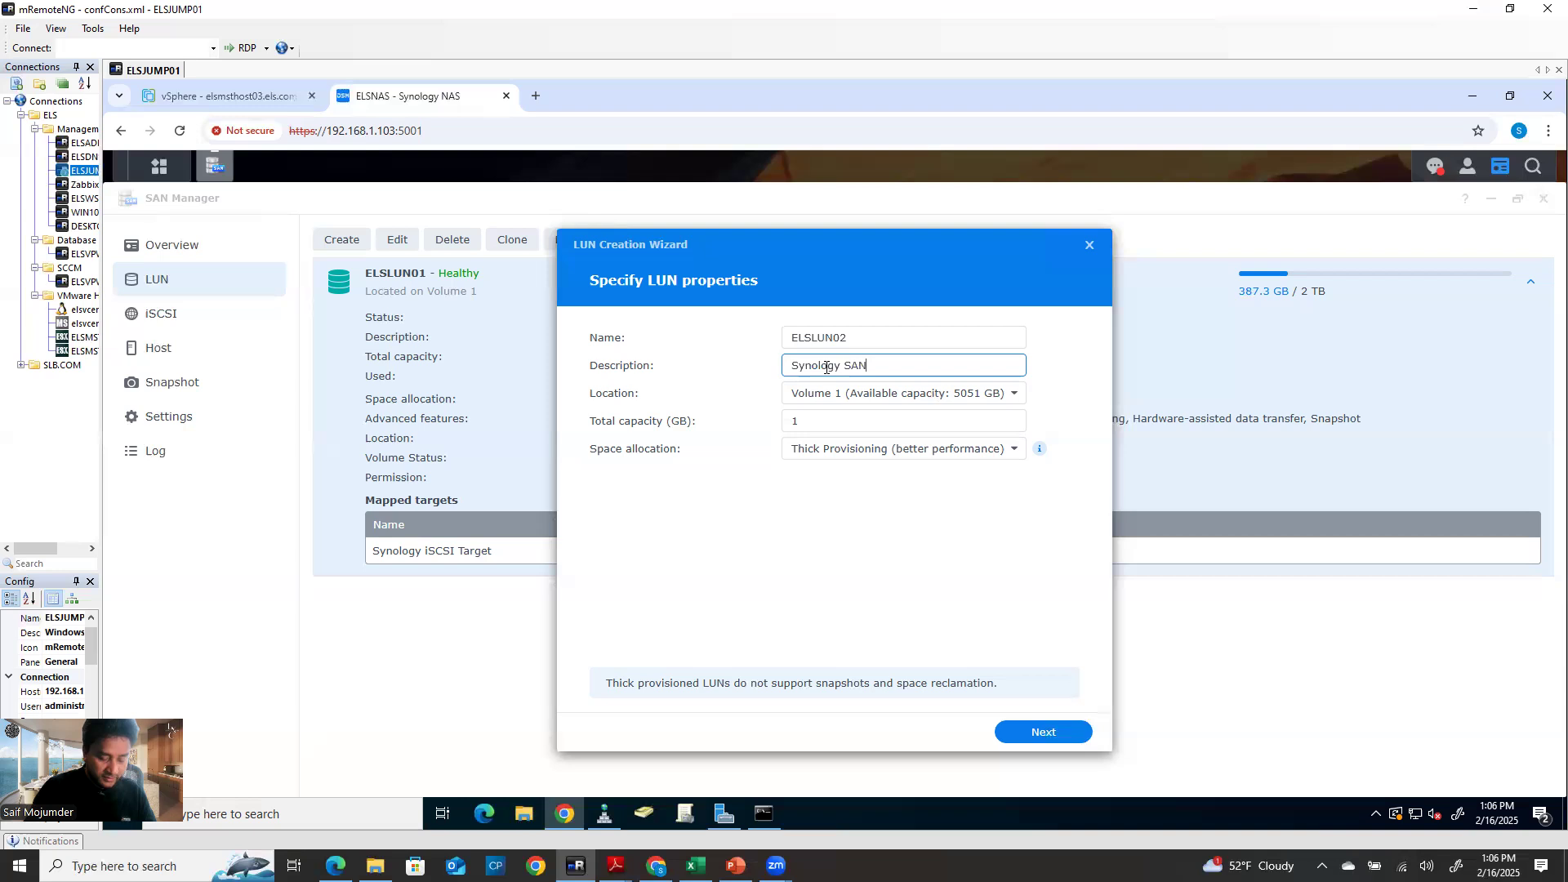
type(" storage ")
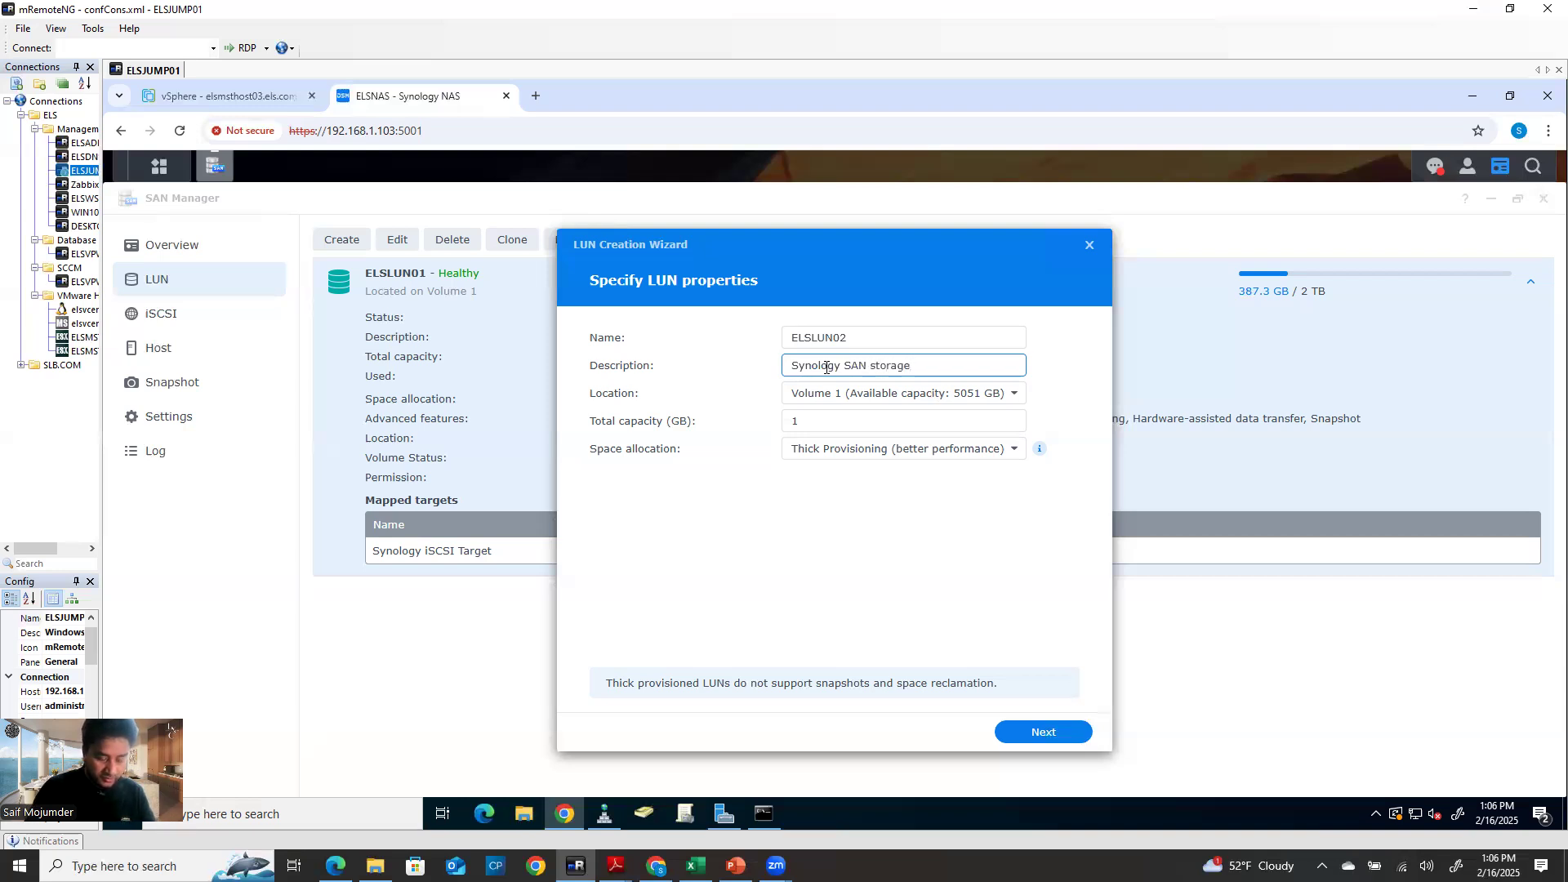
type("02")
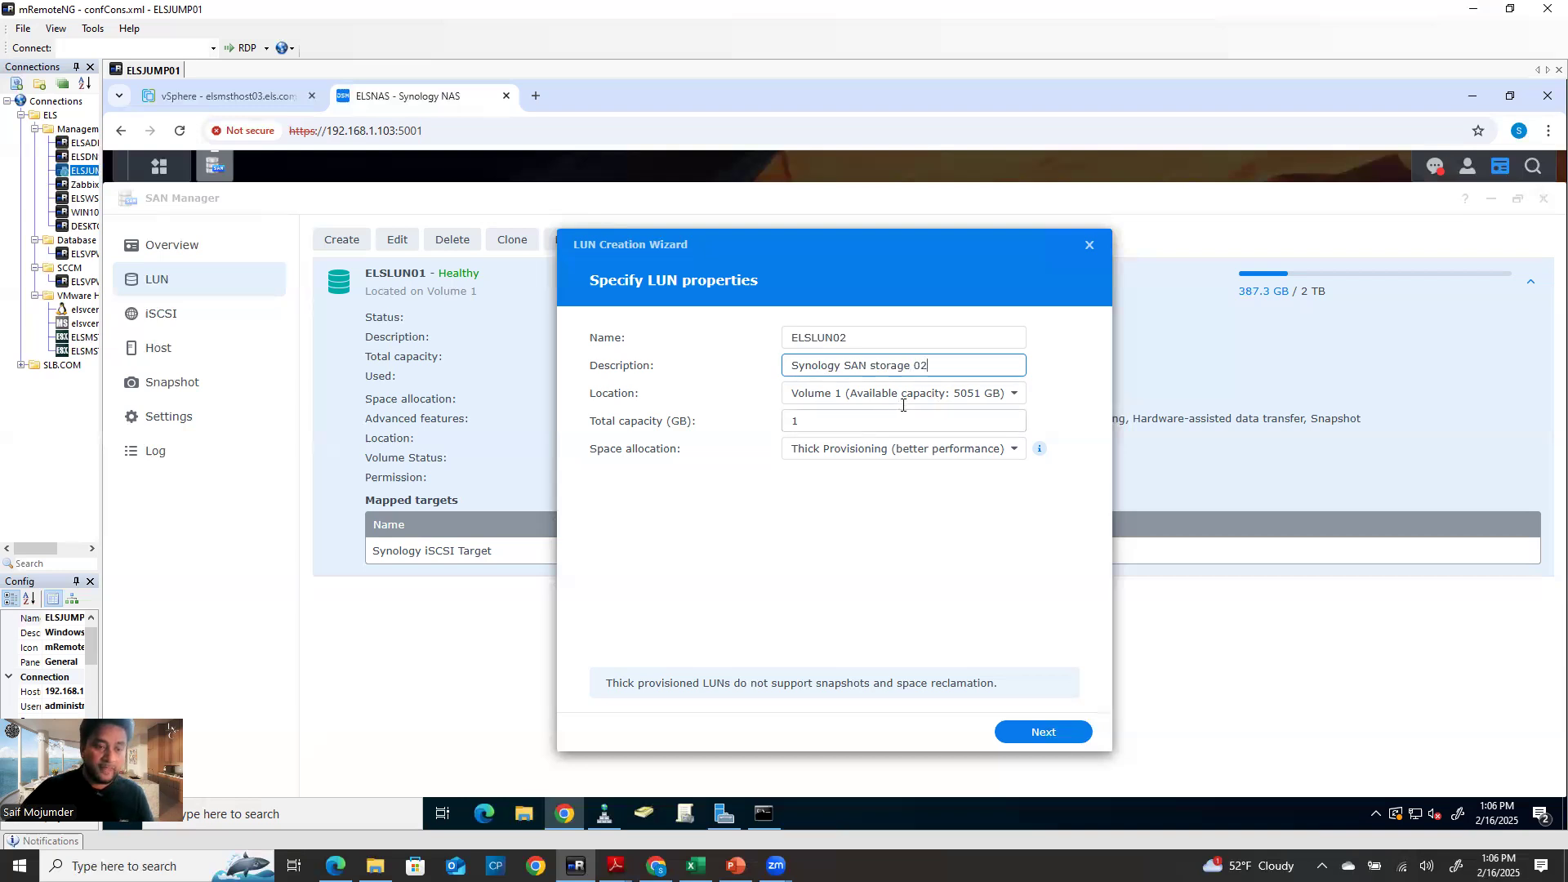
Place the LUN on Volume 1 and select the current total capacity value of 1
left_click(903, 396)
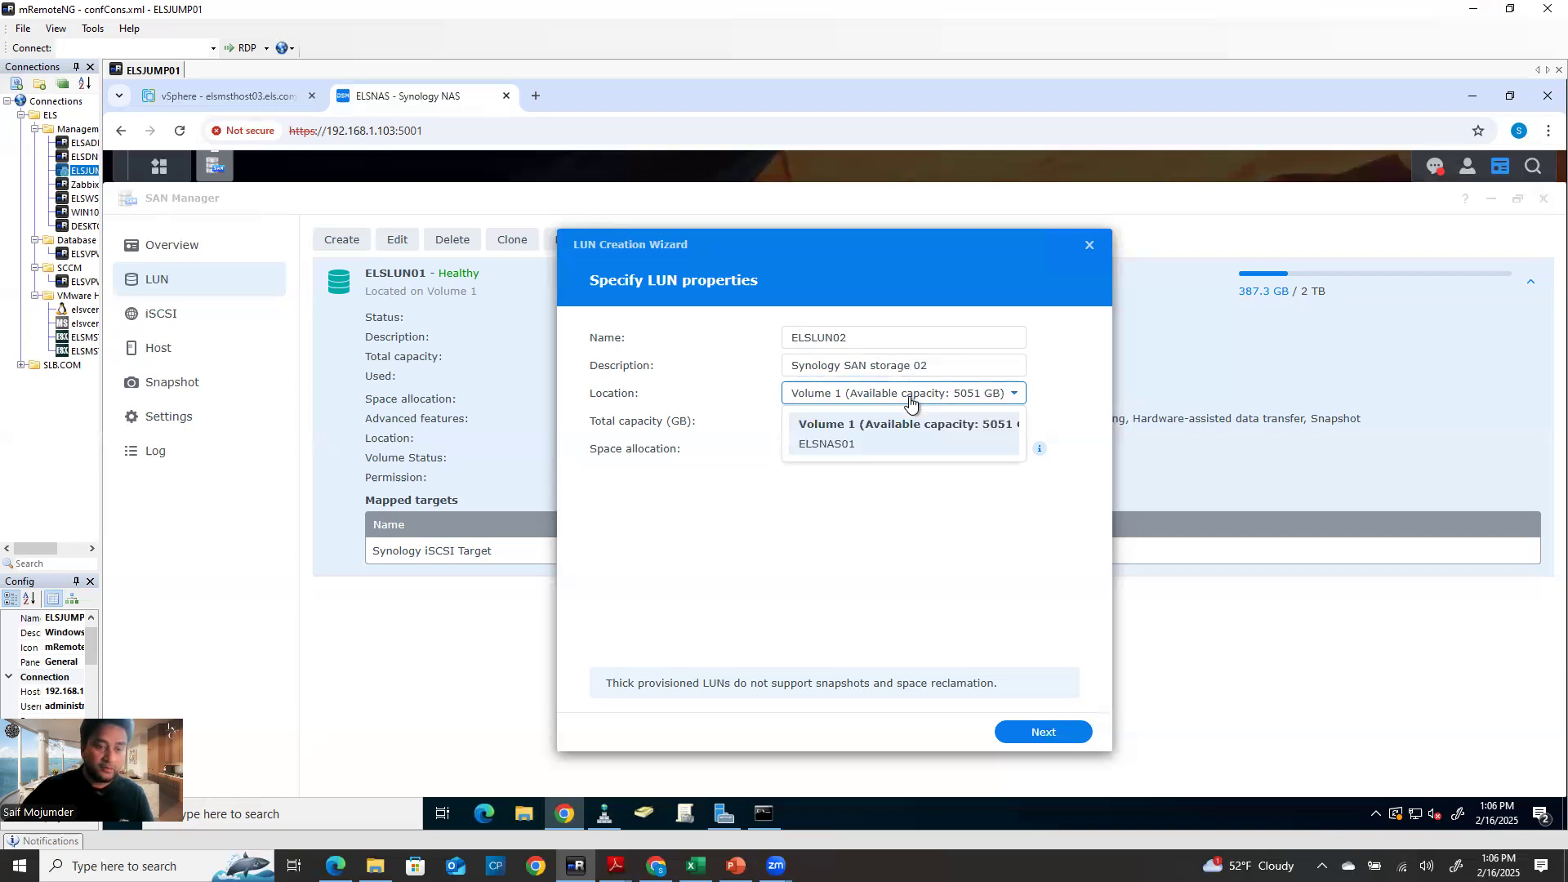
left_click(885, 437)
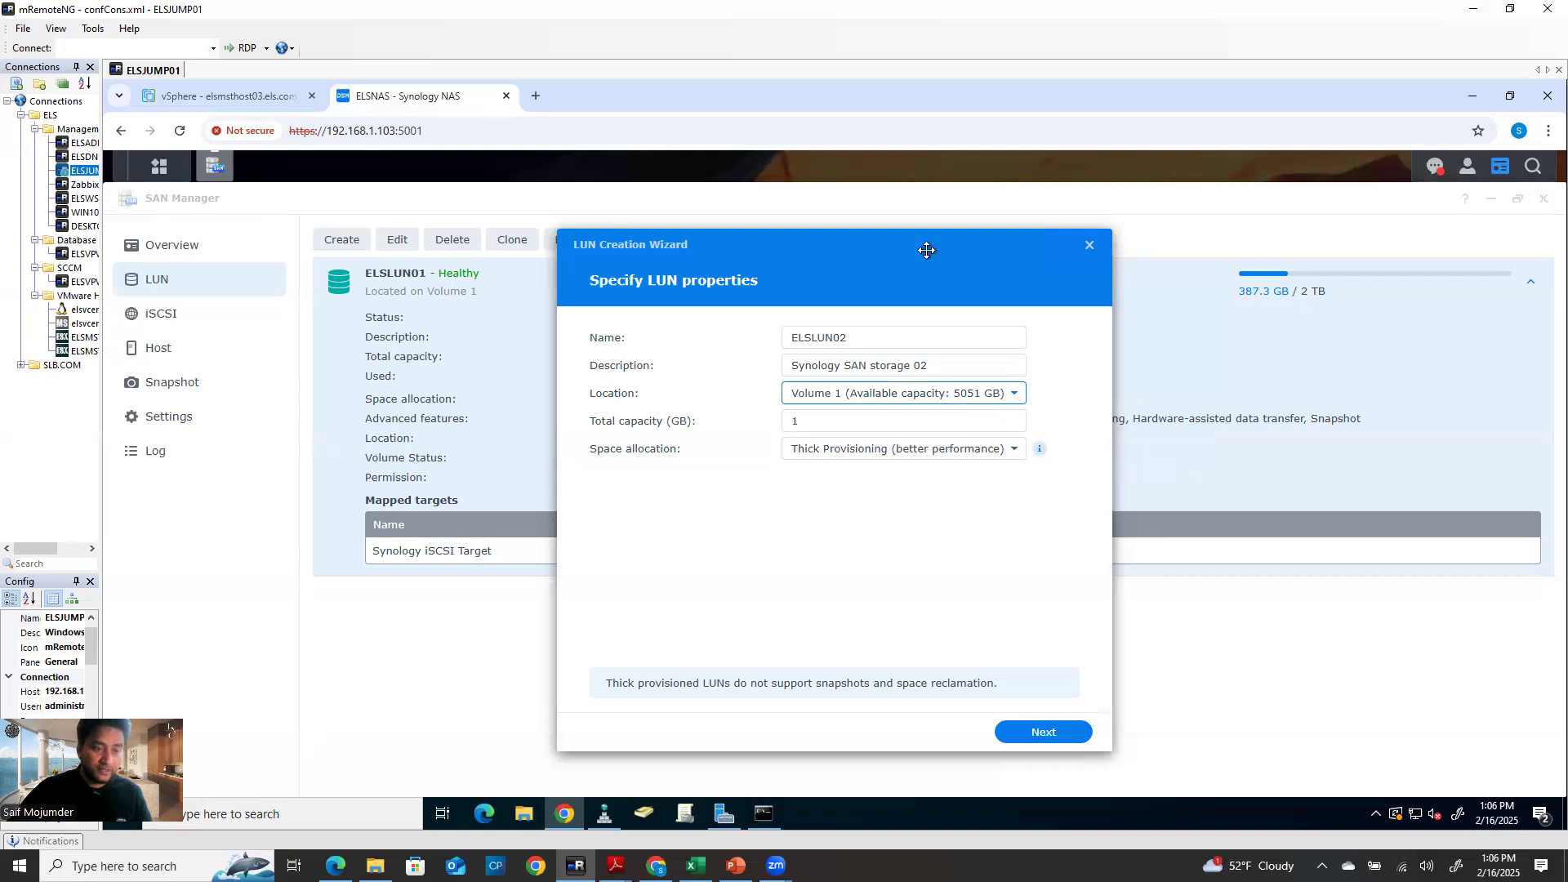
left_click_drag(928, 249, 838, 287)
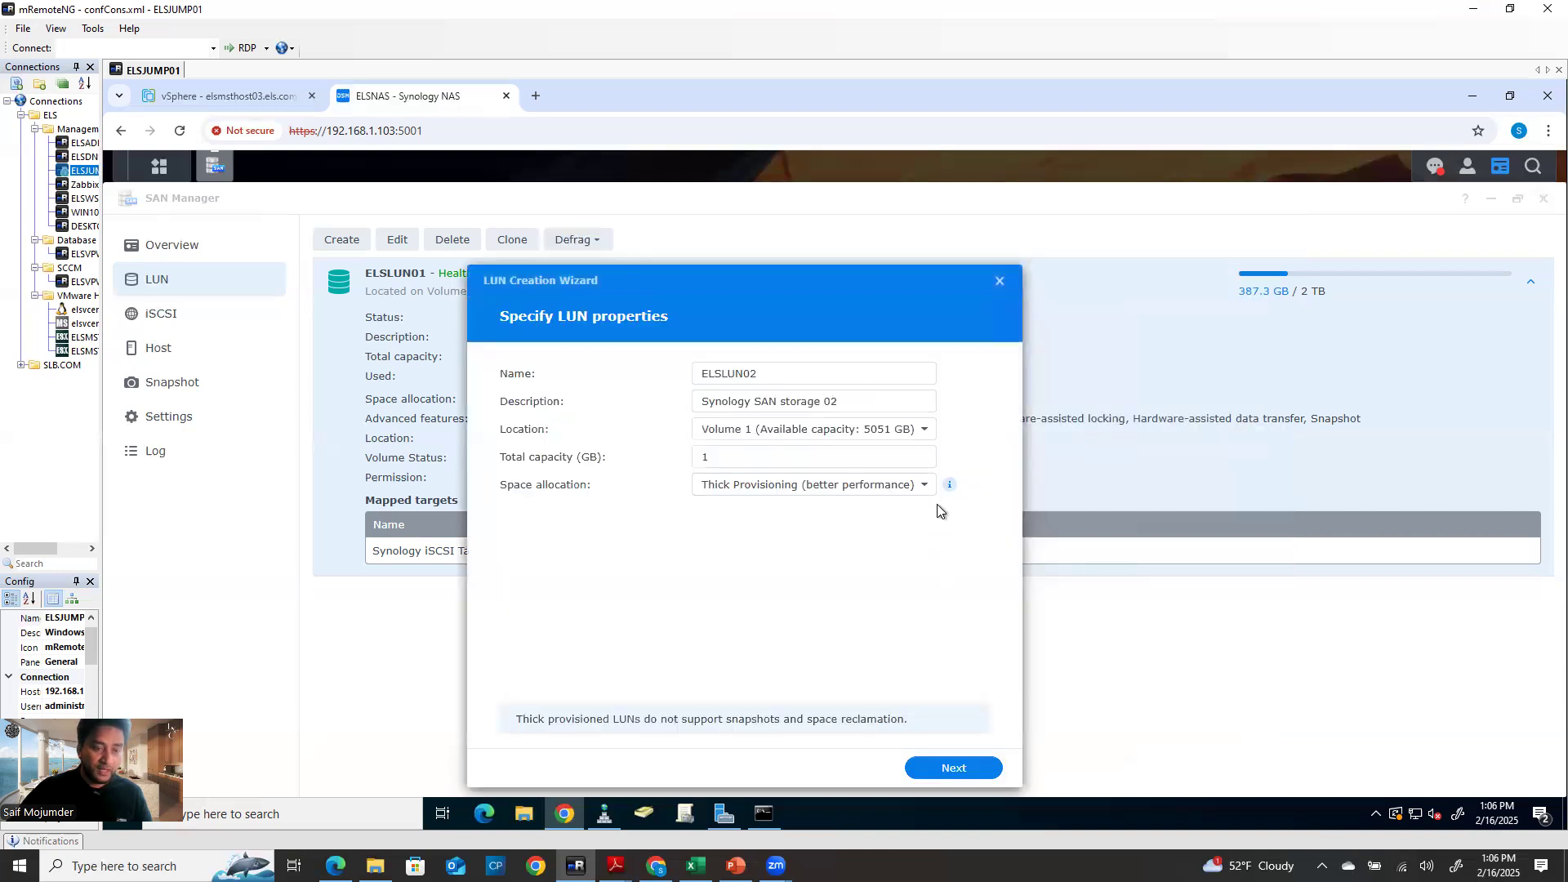
left_click(712, 461)
double_click(721, 458)
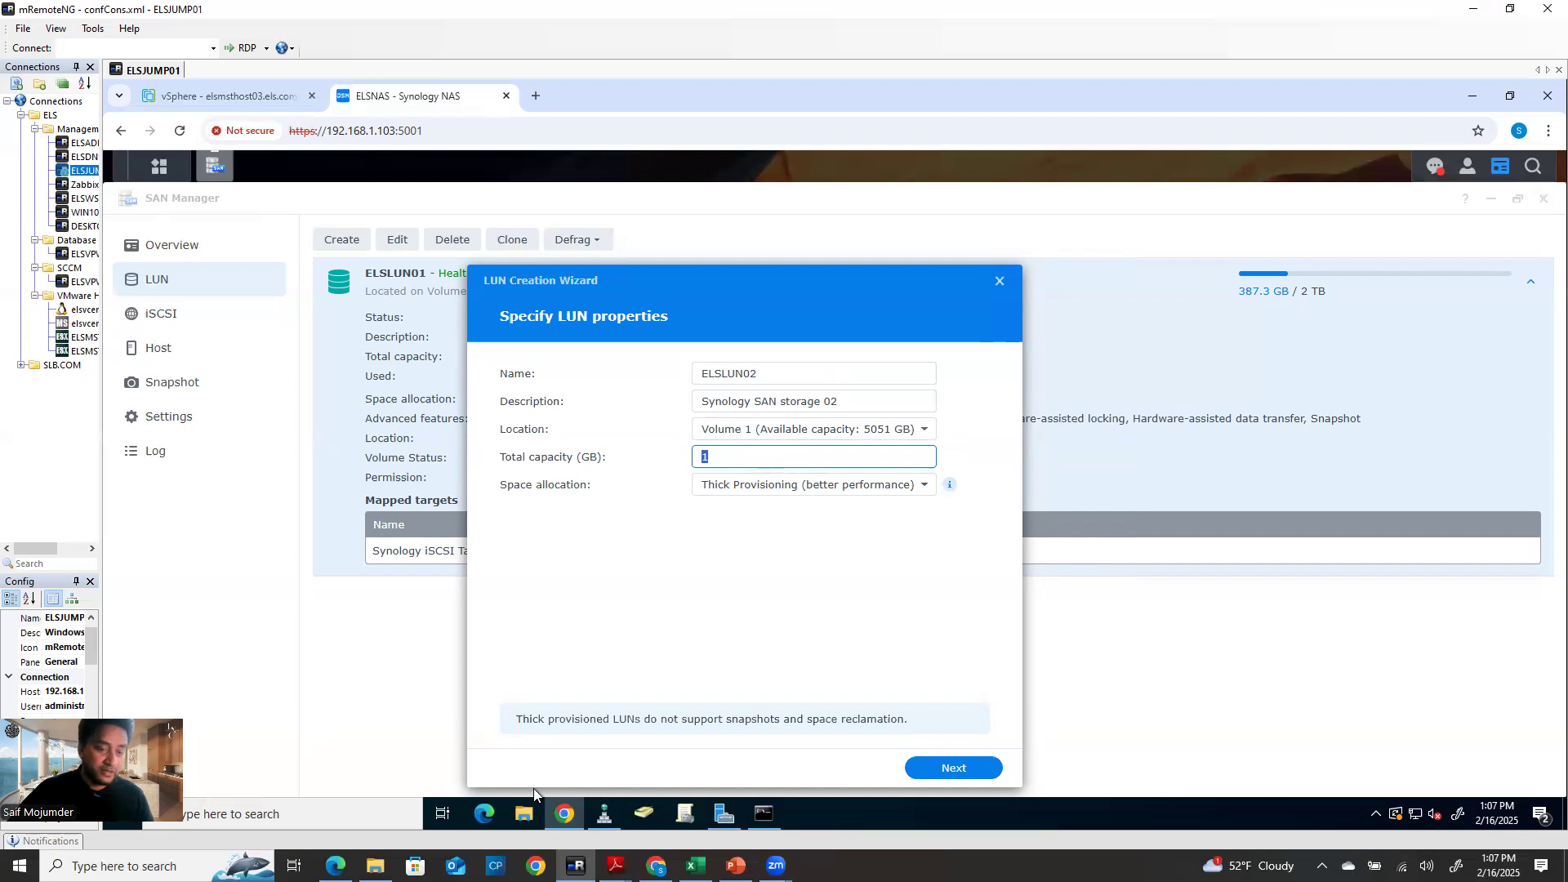
Compute 1024 × 3 = 3072 in Windows Calculator, then close it
left_click(309, 826)
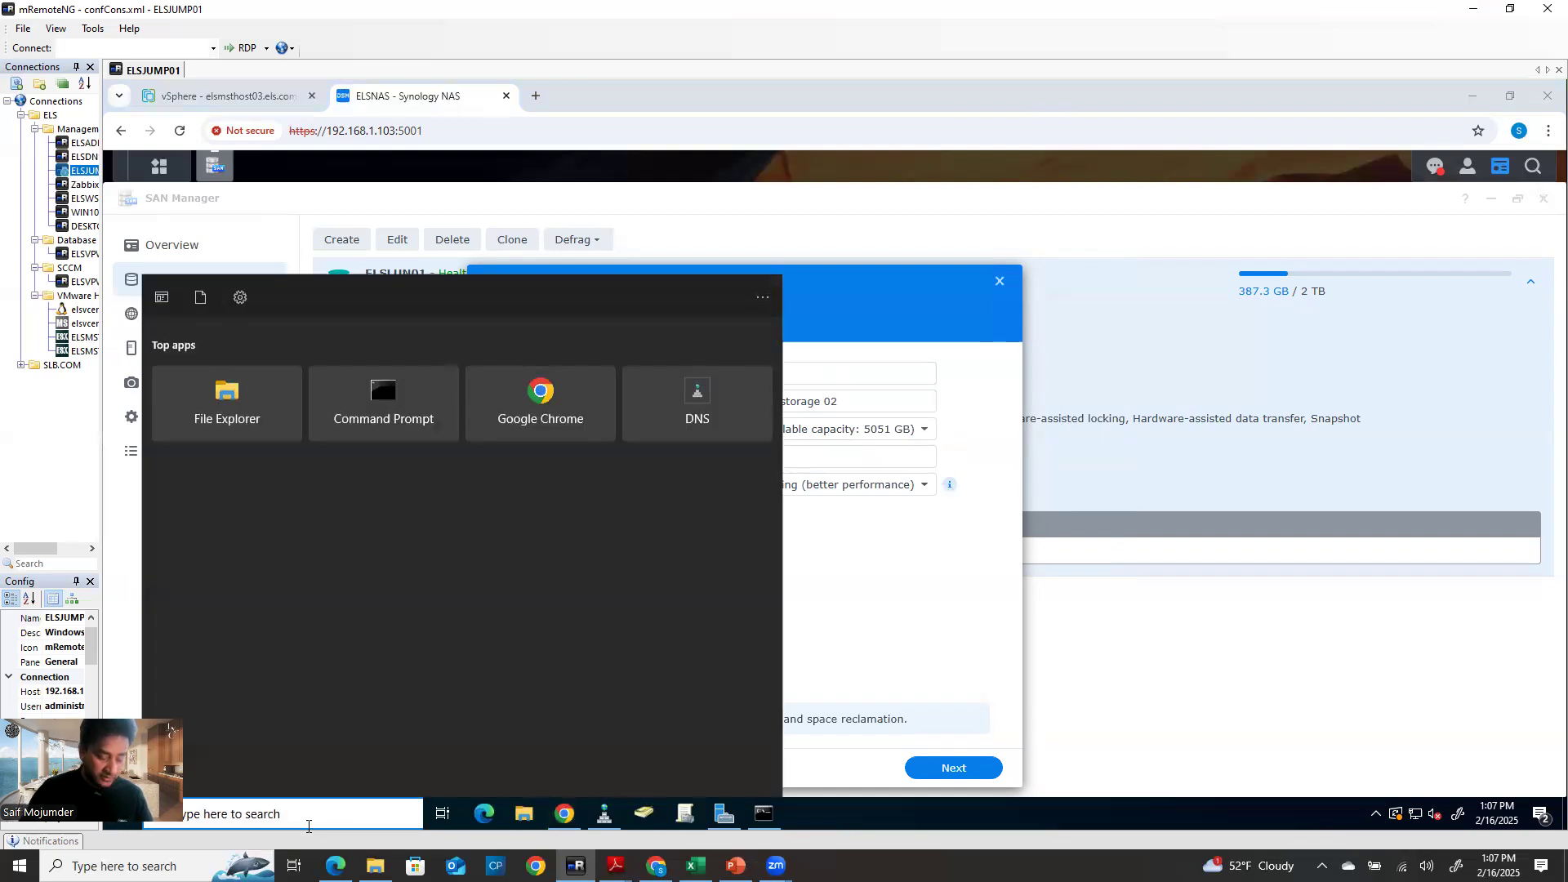
type("cal")
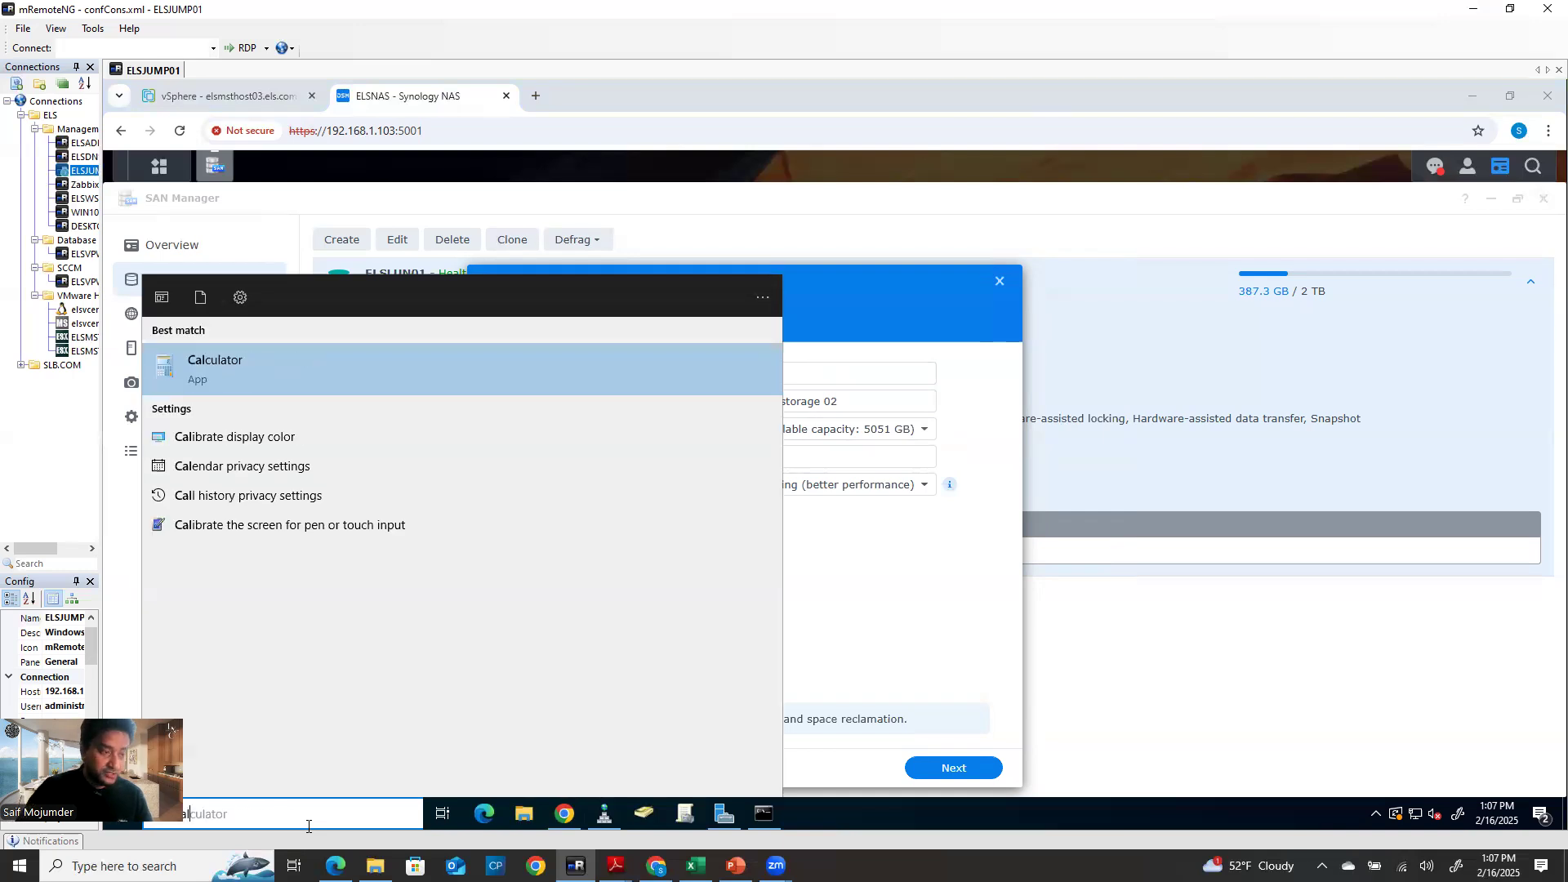
left_click(266, 382)
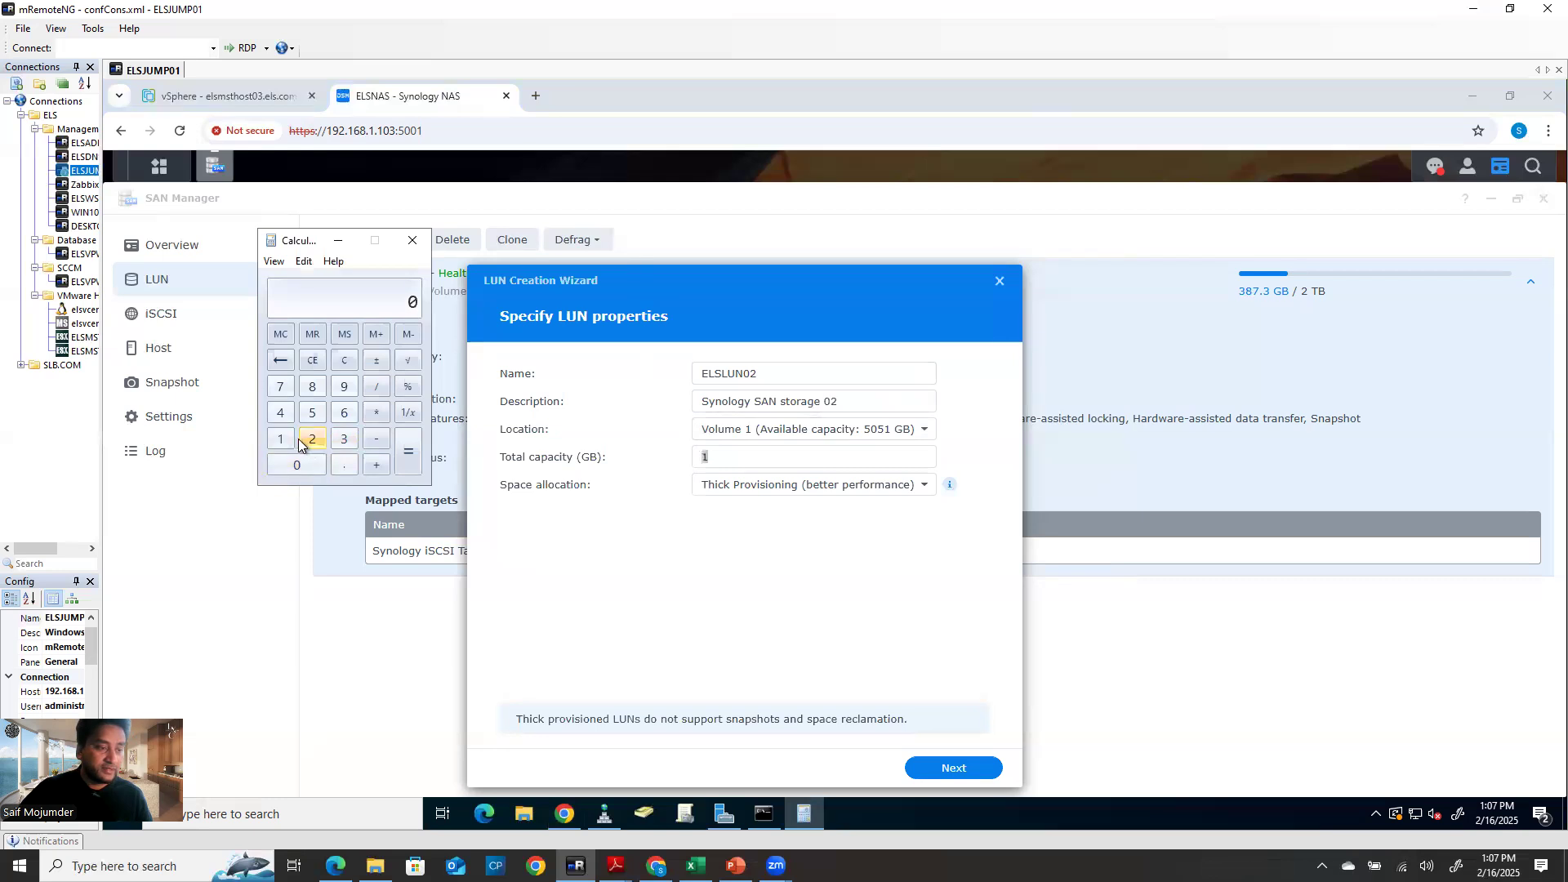
left_click(281, 441)
left_click(298, 466)
left_click(313, 442)
left_click(281, 412)
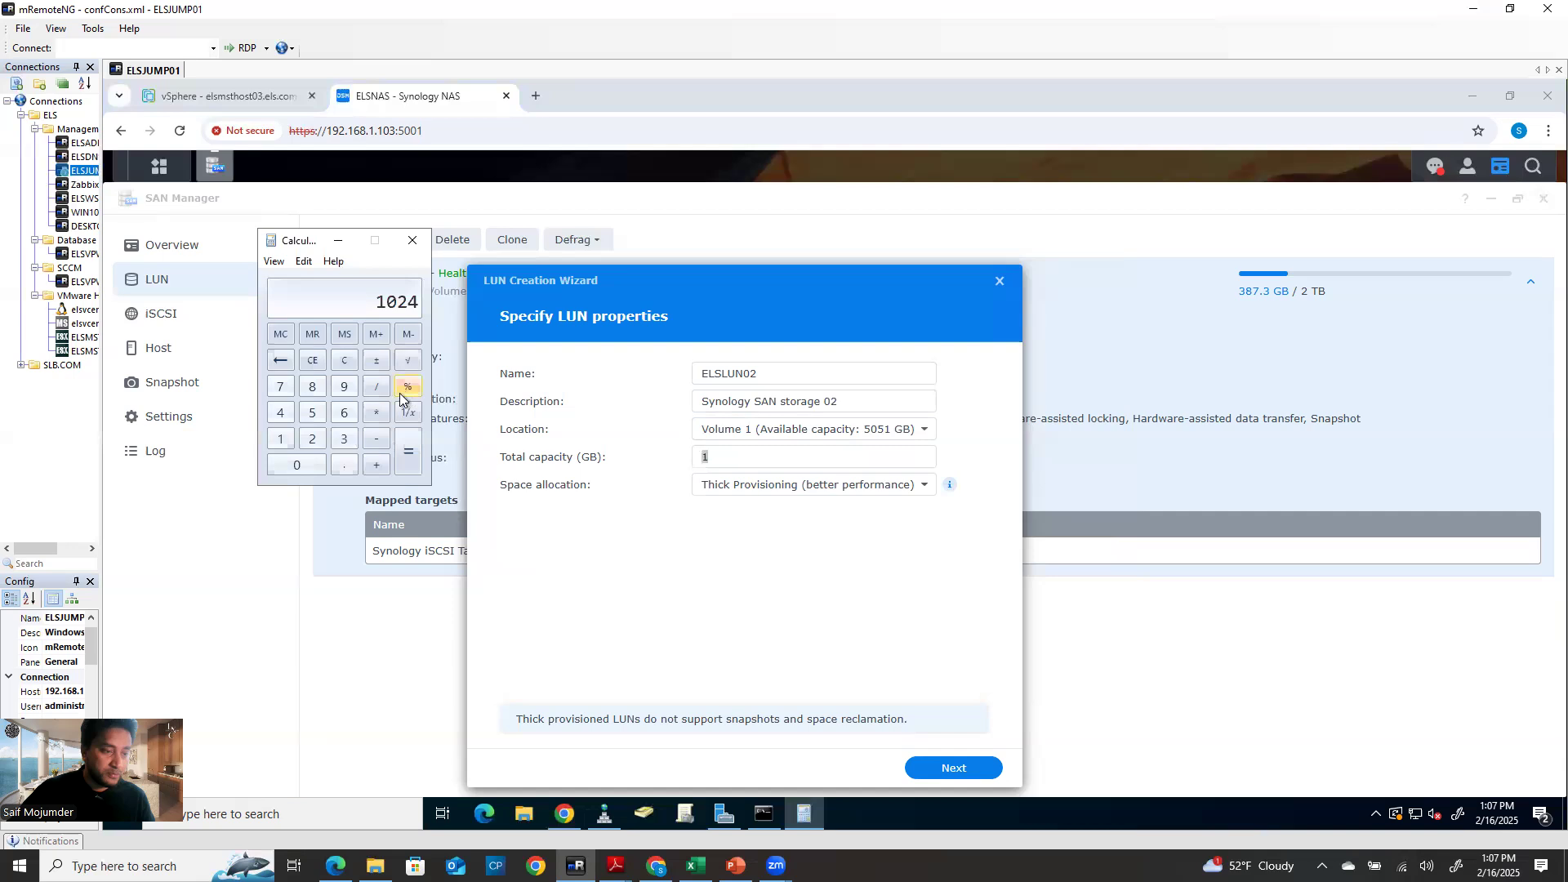
left_click(376, 416)
left_click(344, 440)
left_click(409, 454)
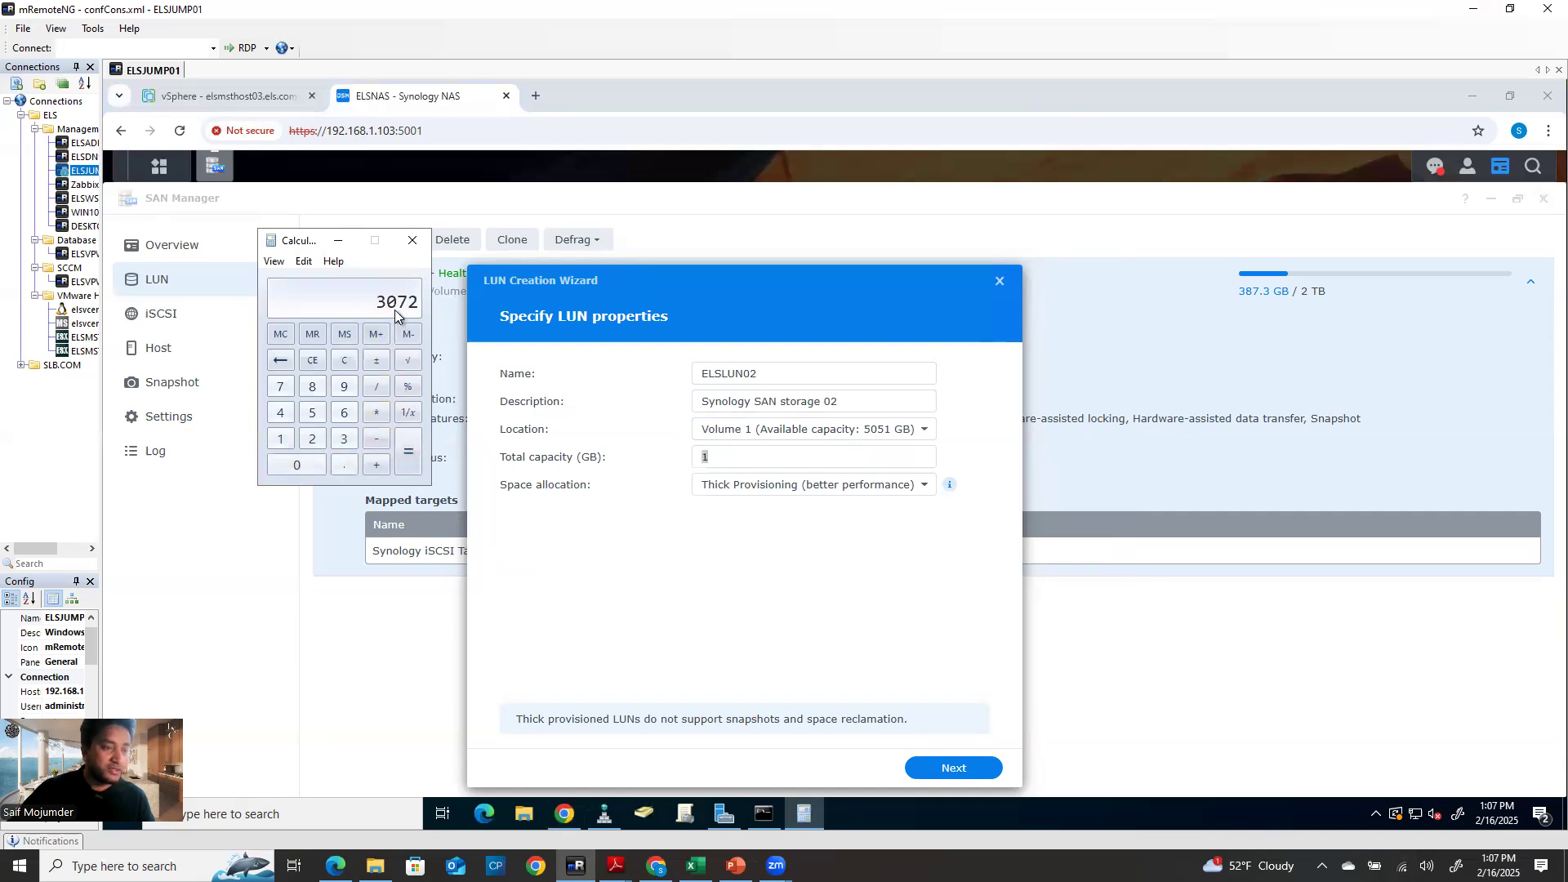
left_click(412, 240)
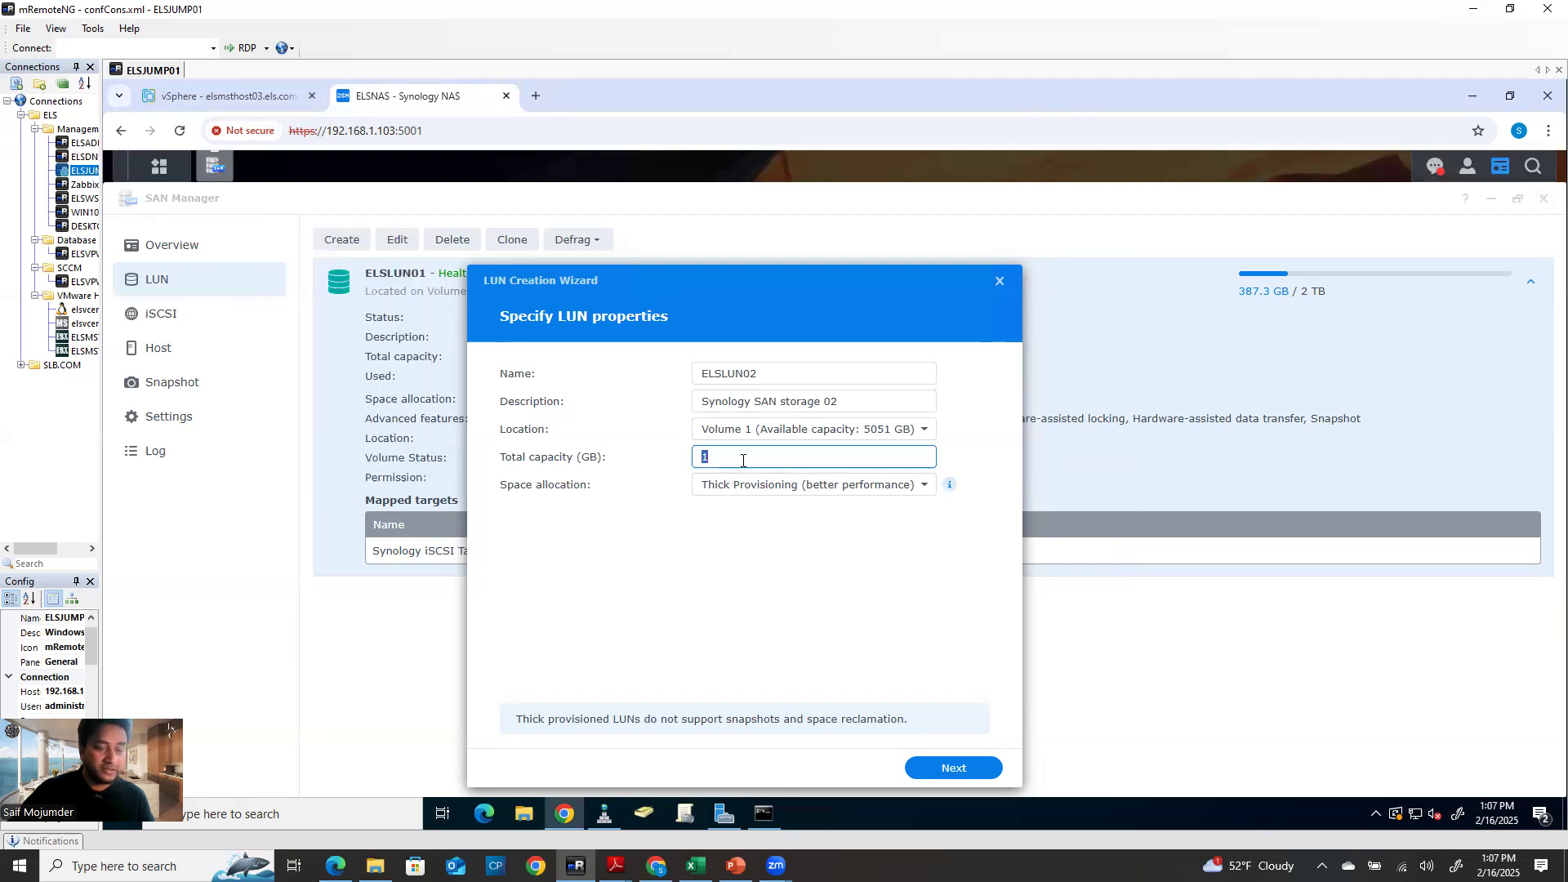
Enter 3072 GB as ELSLUN02's total capacity, keeping thick provisioning
type("3")
type("072")
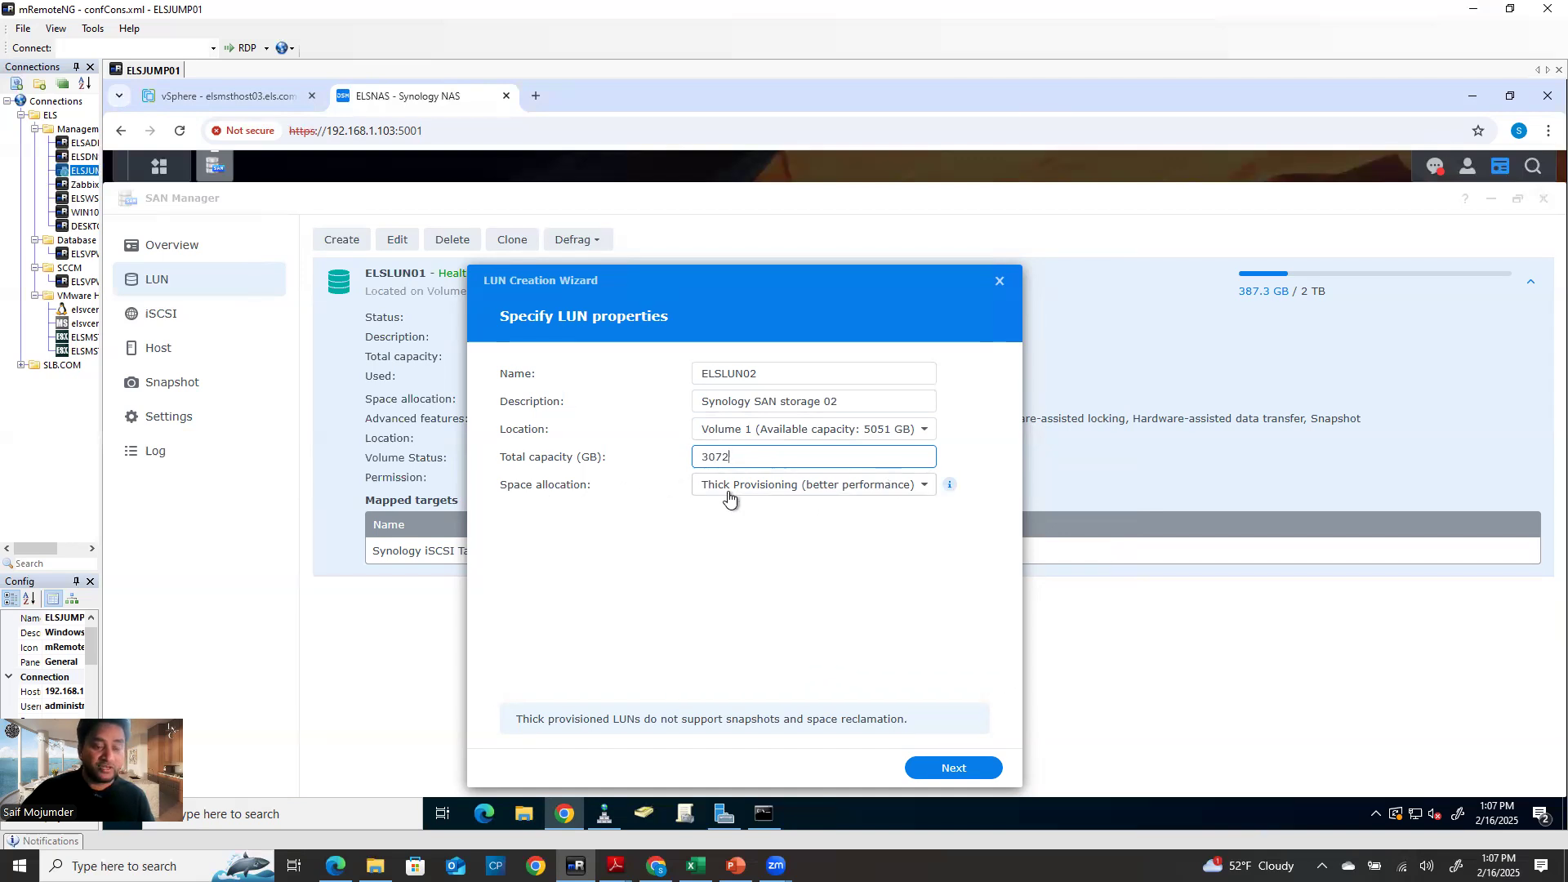
left_click(838, 490)
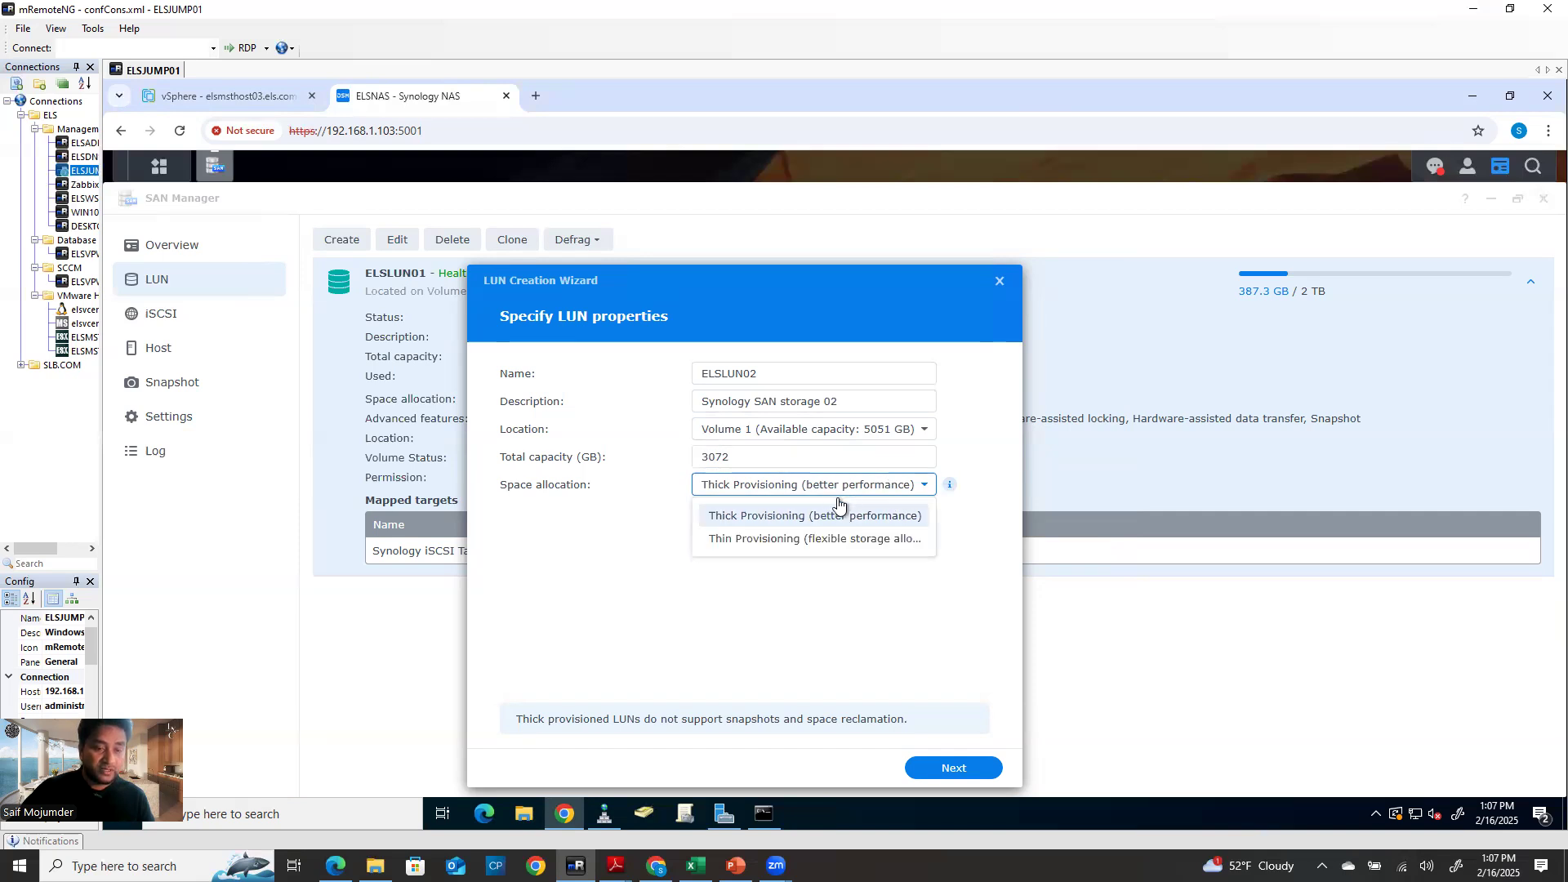
left_click(795, 511)
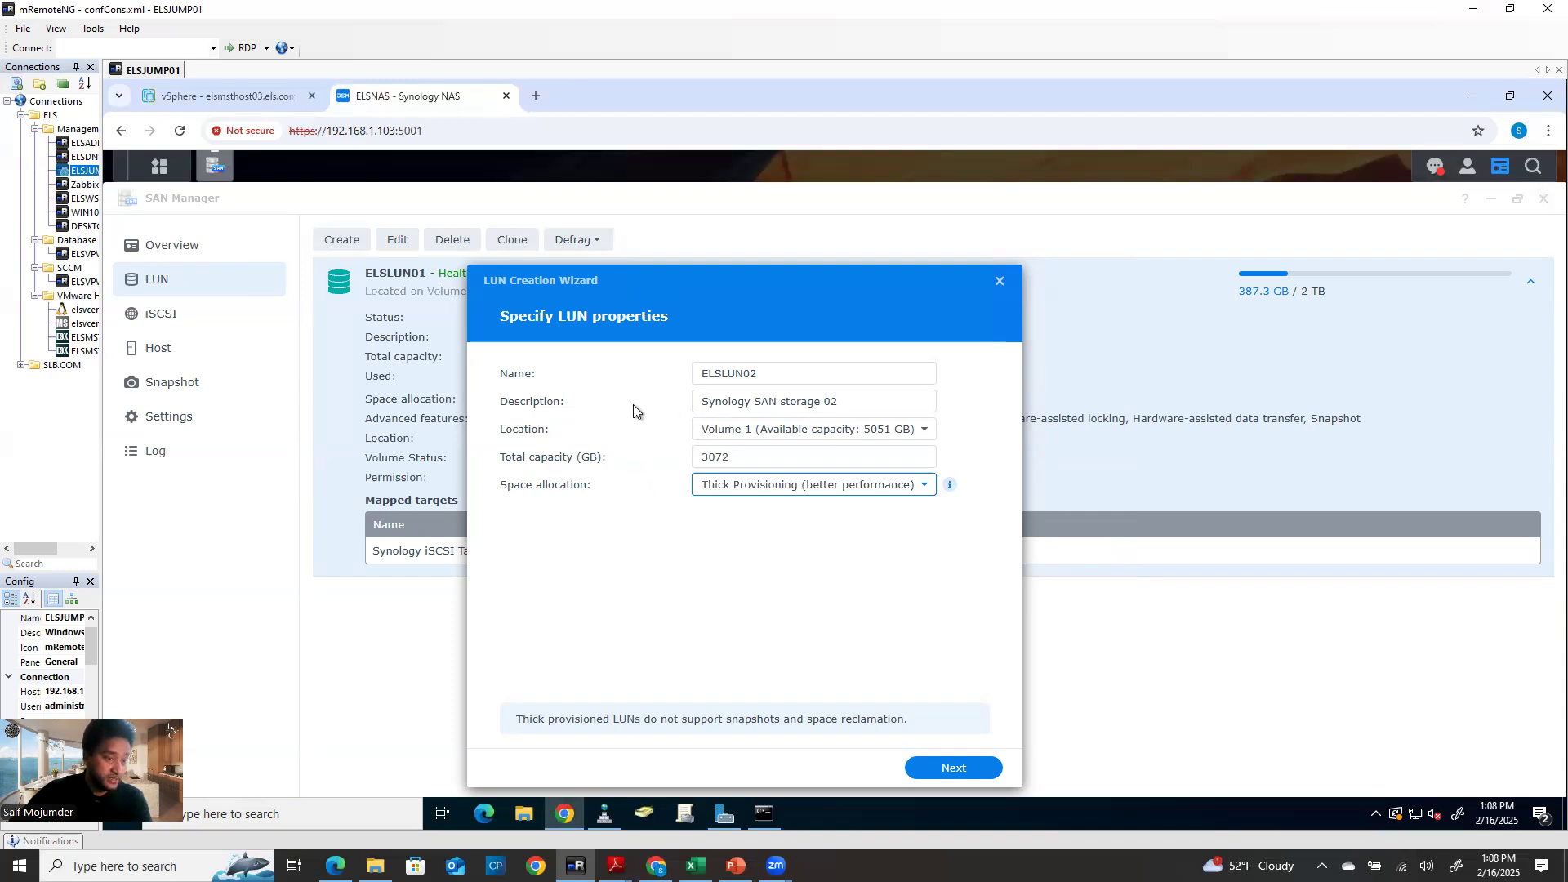
Try thin provisioning, reselect the 3072 capacity value, then revert to thick provisioning
left_click(800, 486)
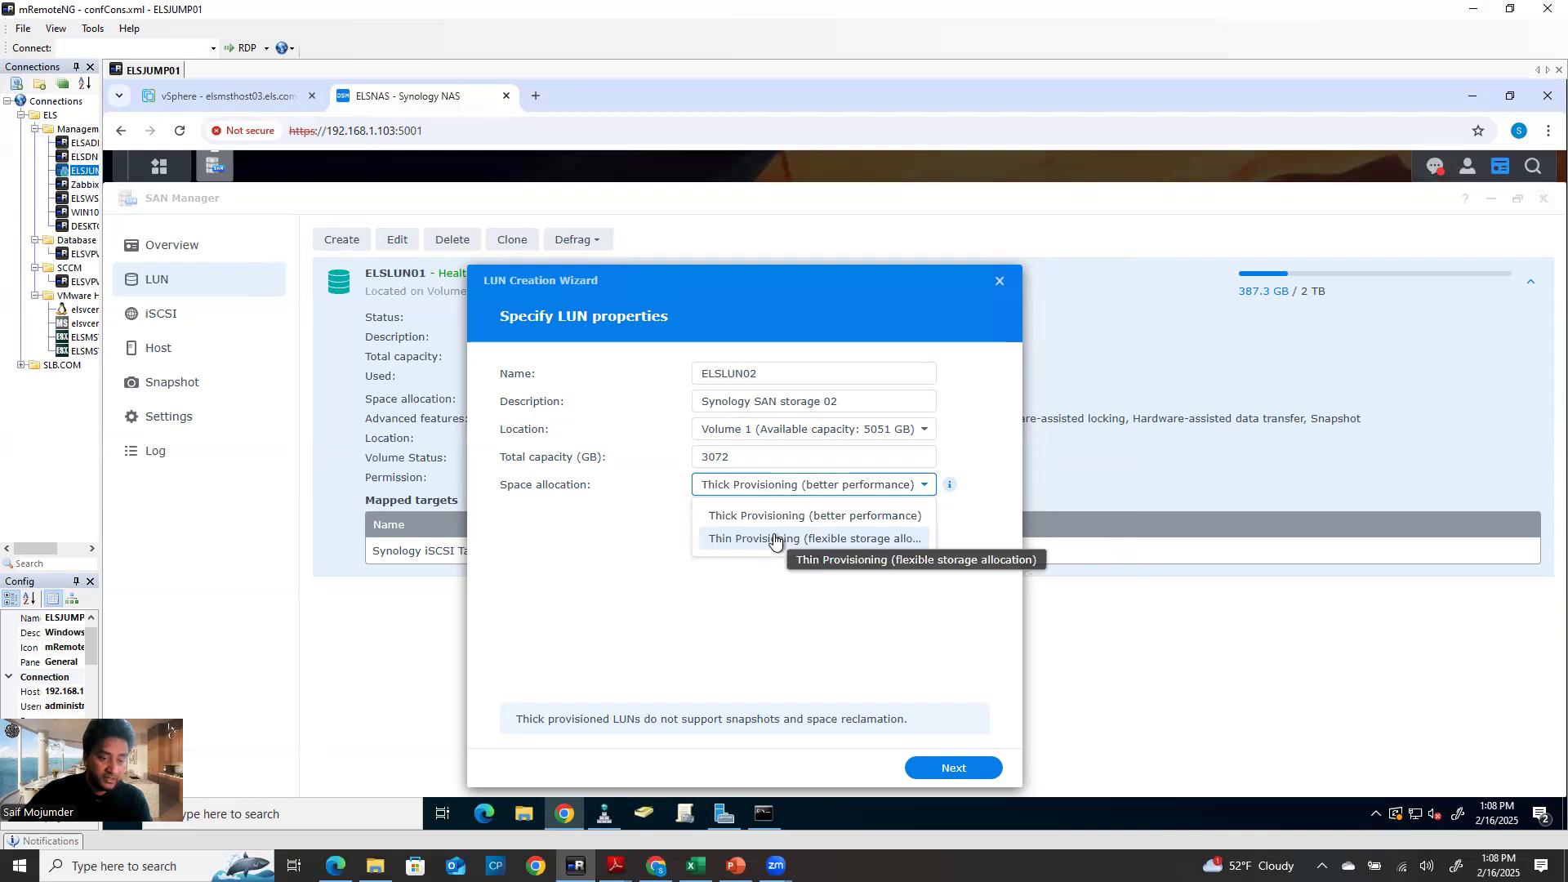
left_click(772, 539)
double_click(736, 459)
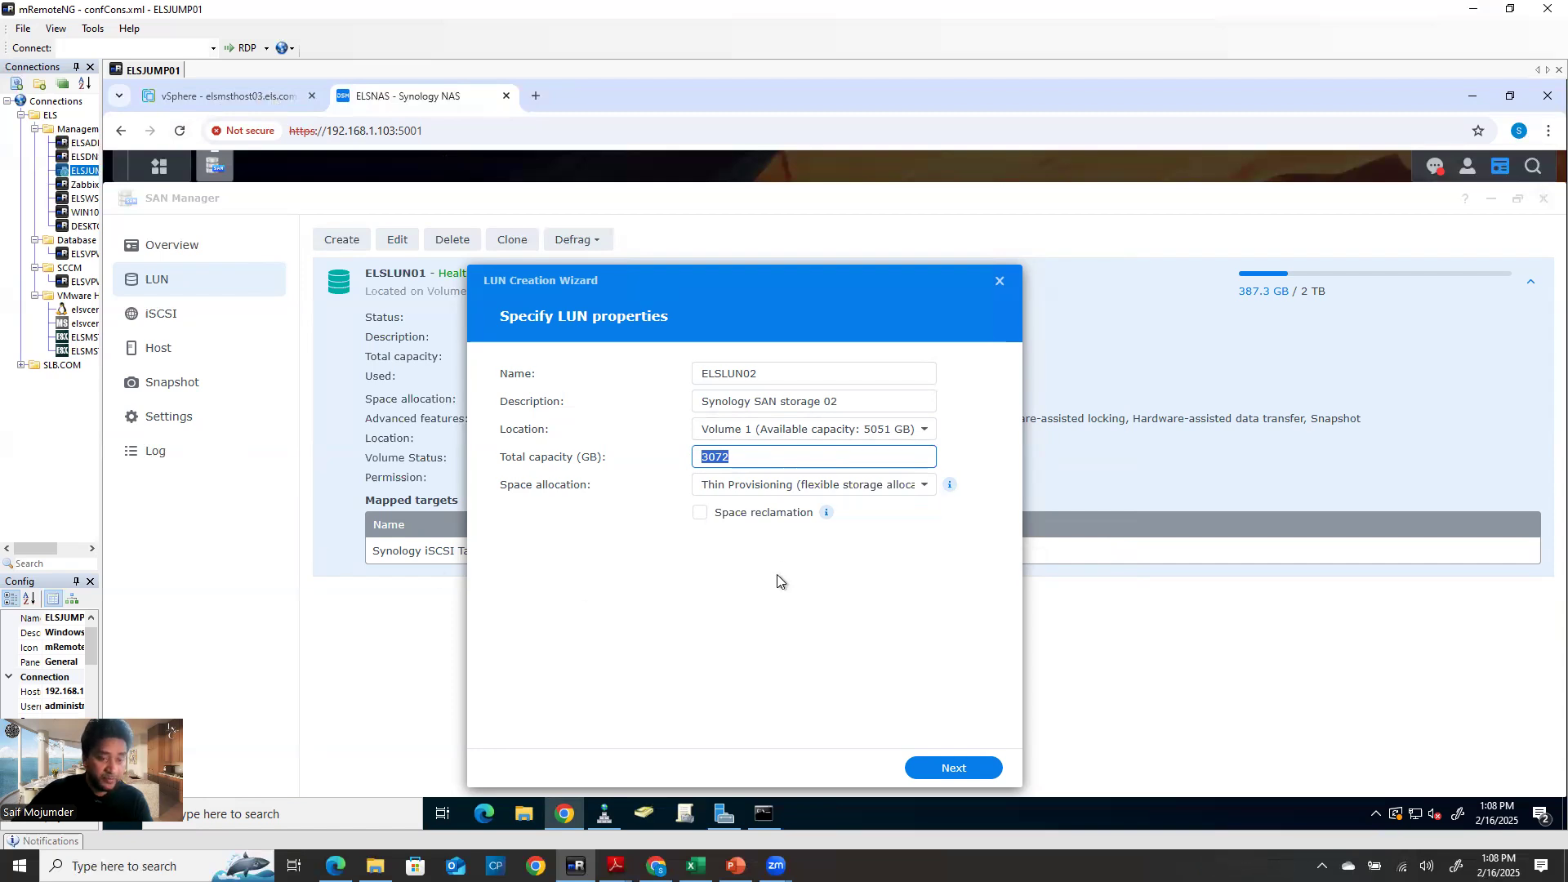
left_click(789, 488)
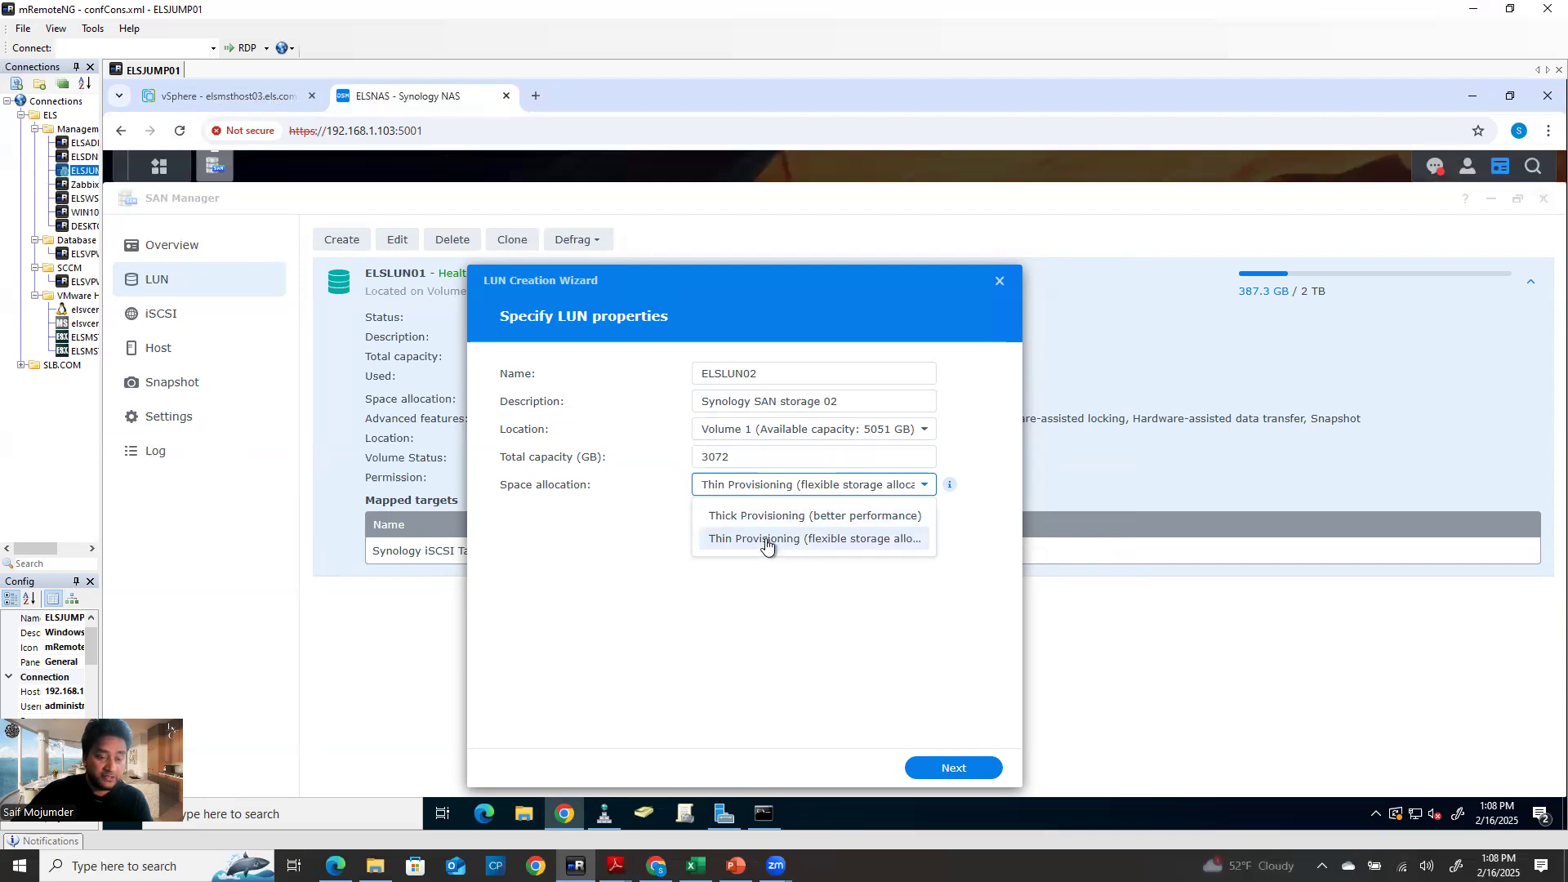
left_click(771, 517)
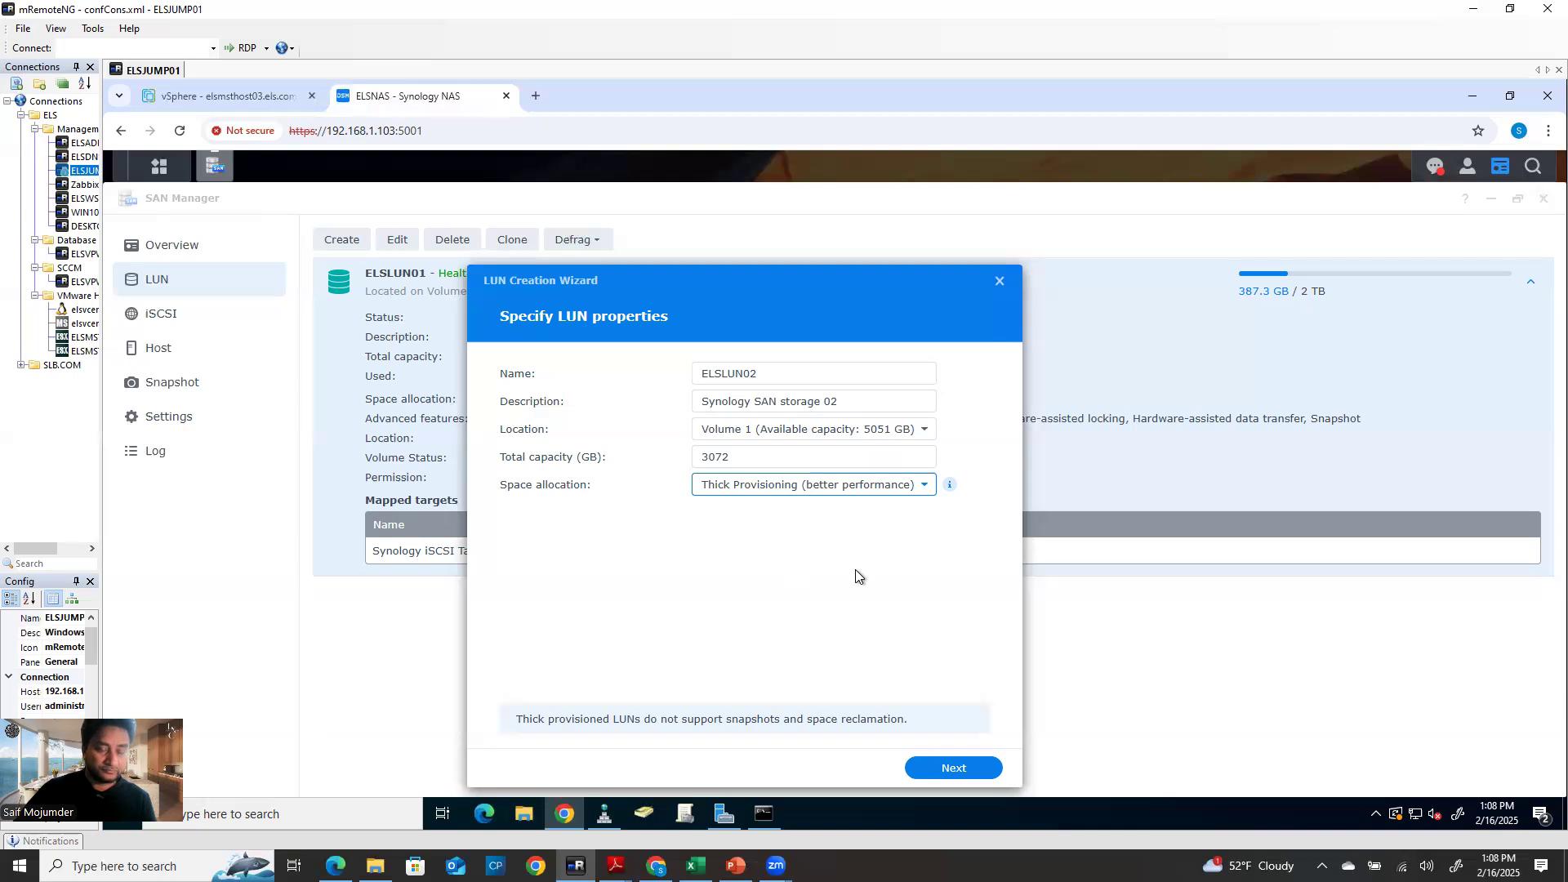
Compare thin provisioning and space reclamation, then set ELSLUN02 back to thick provisioning
left_click(943, 771)
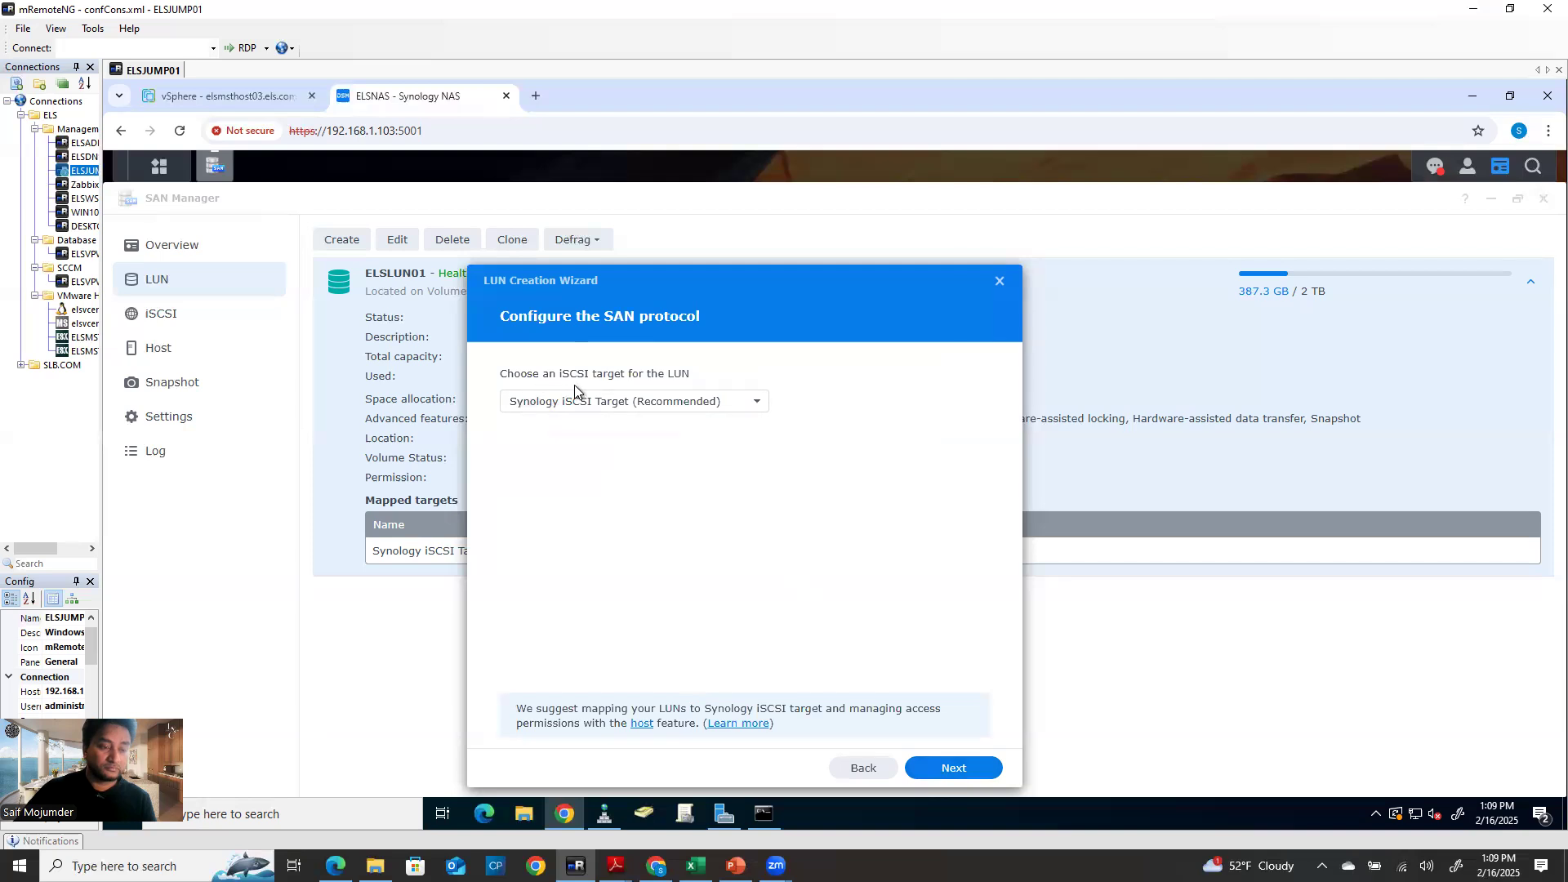
left_click(851, 770)
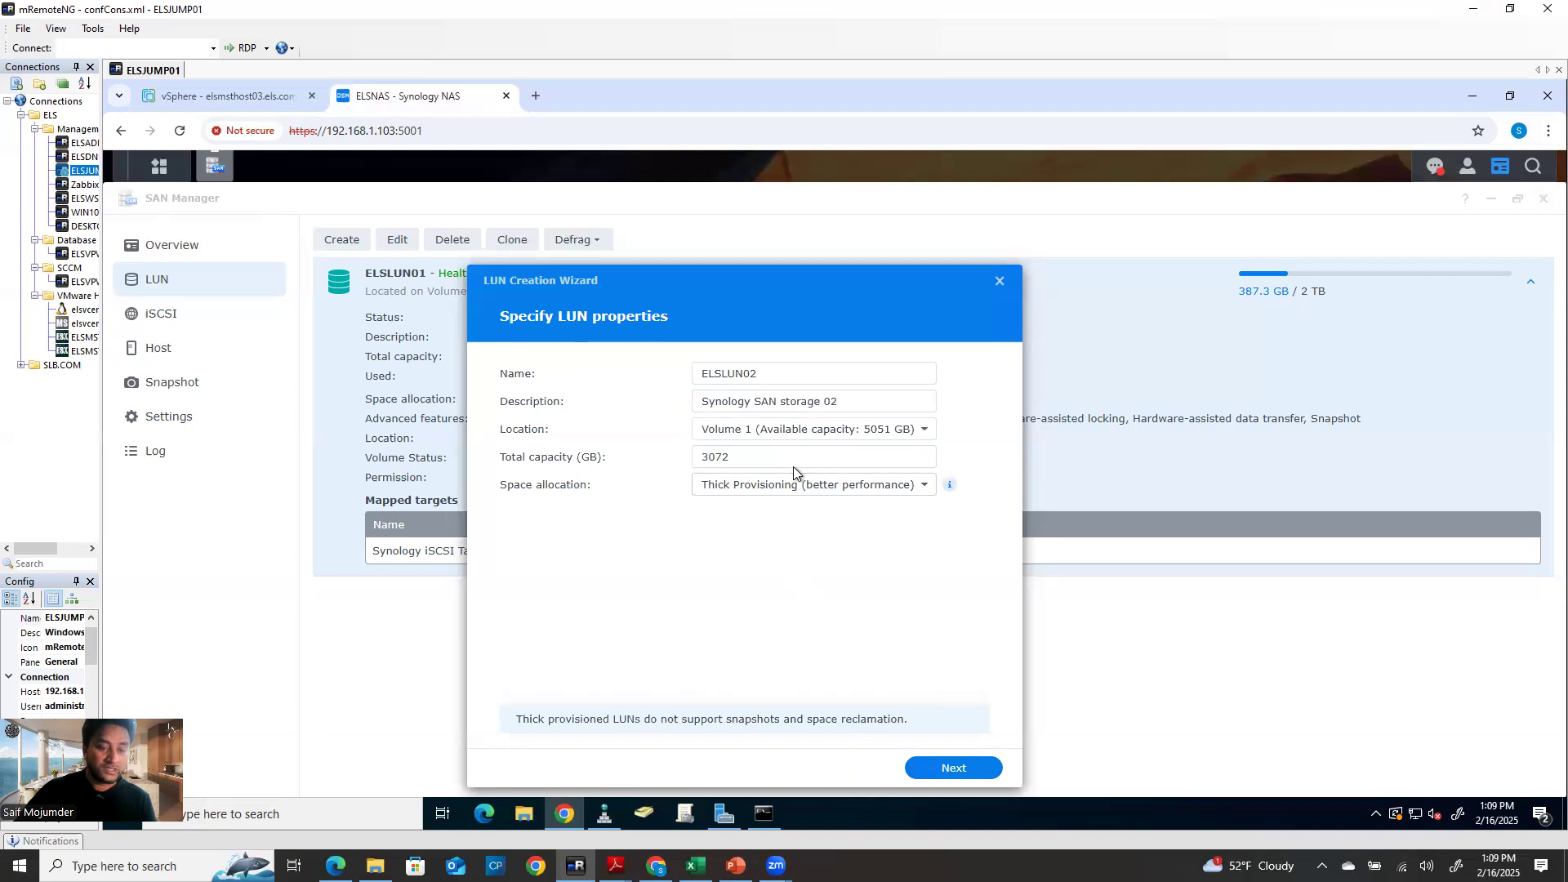
left_click(789, 487)
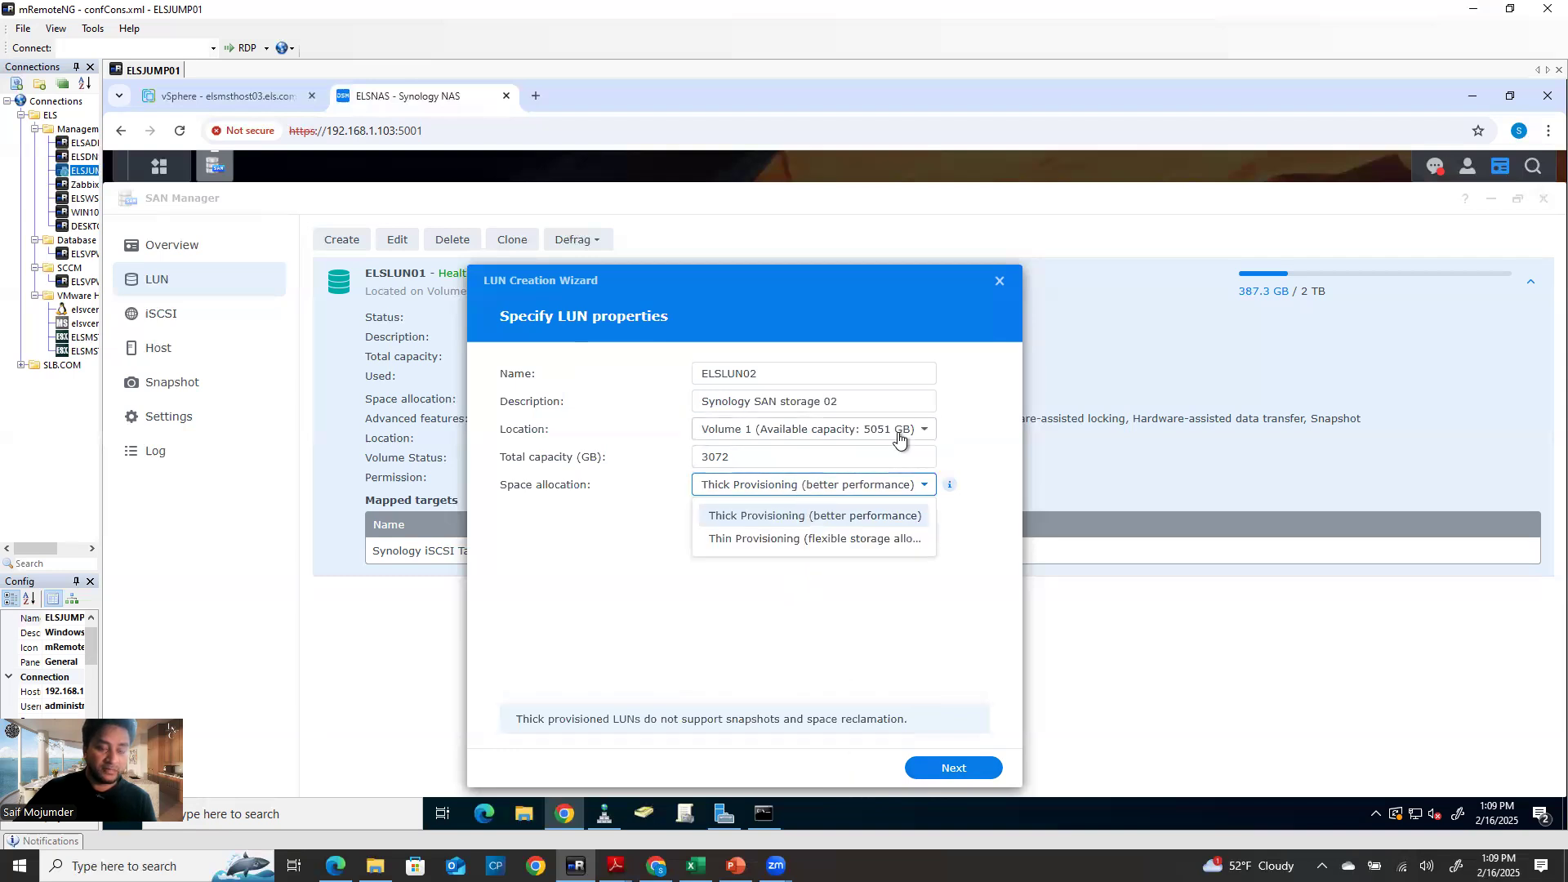
left_click(796, 541)
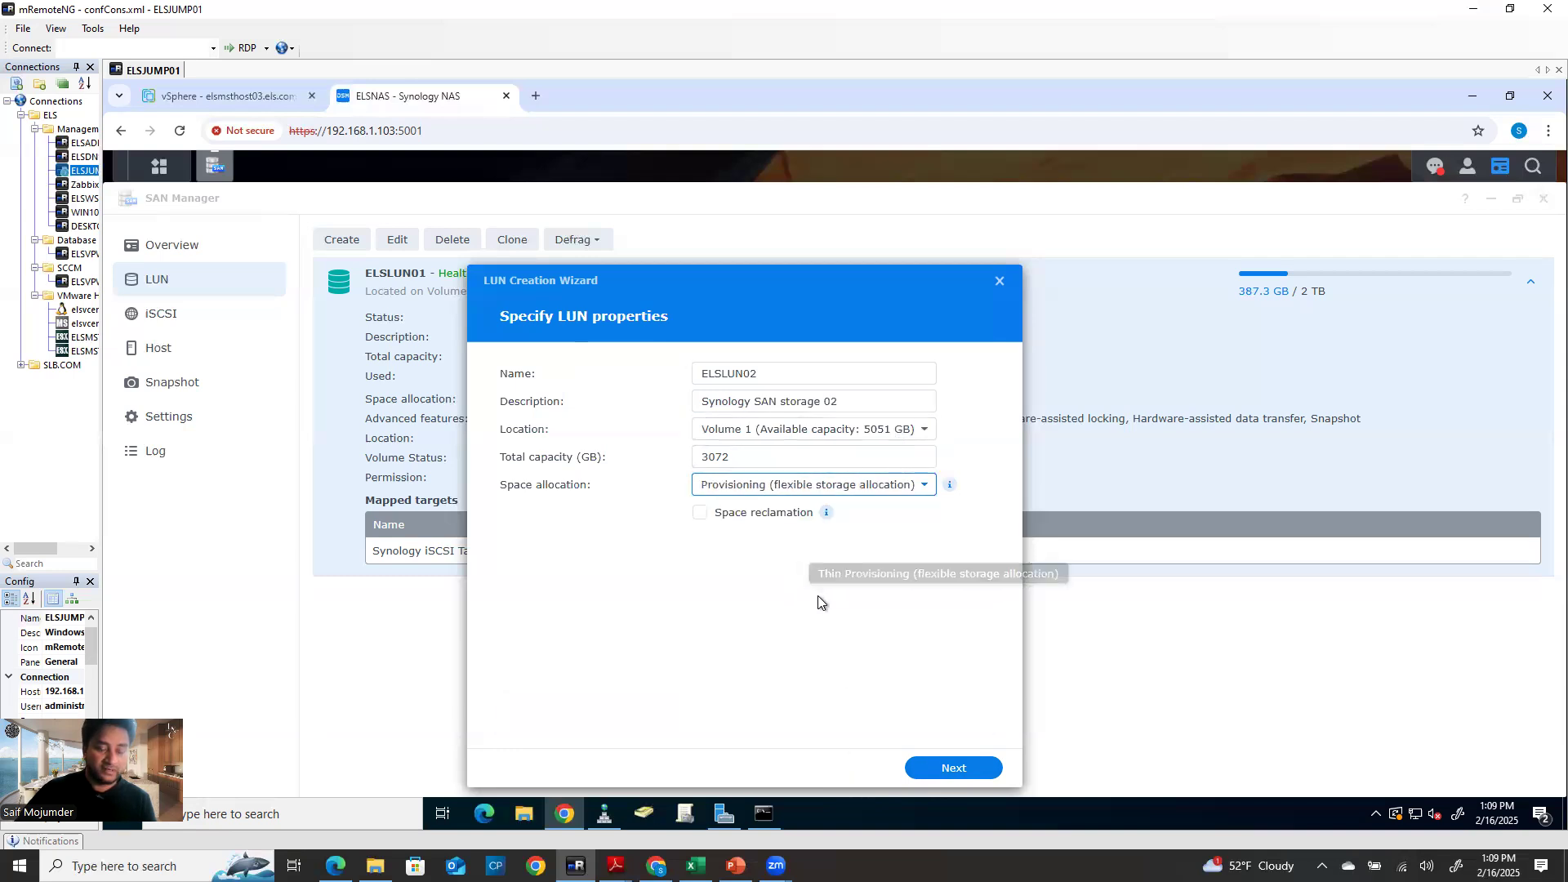
left_click(701, 513)
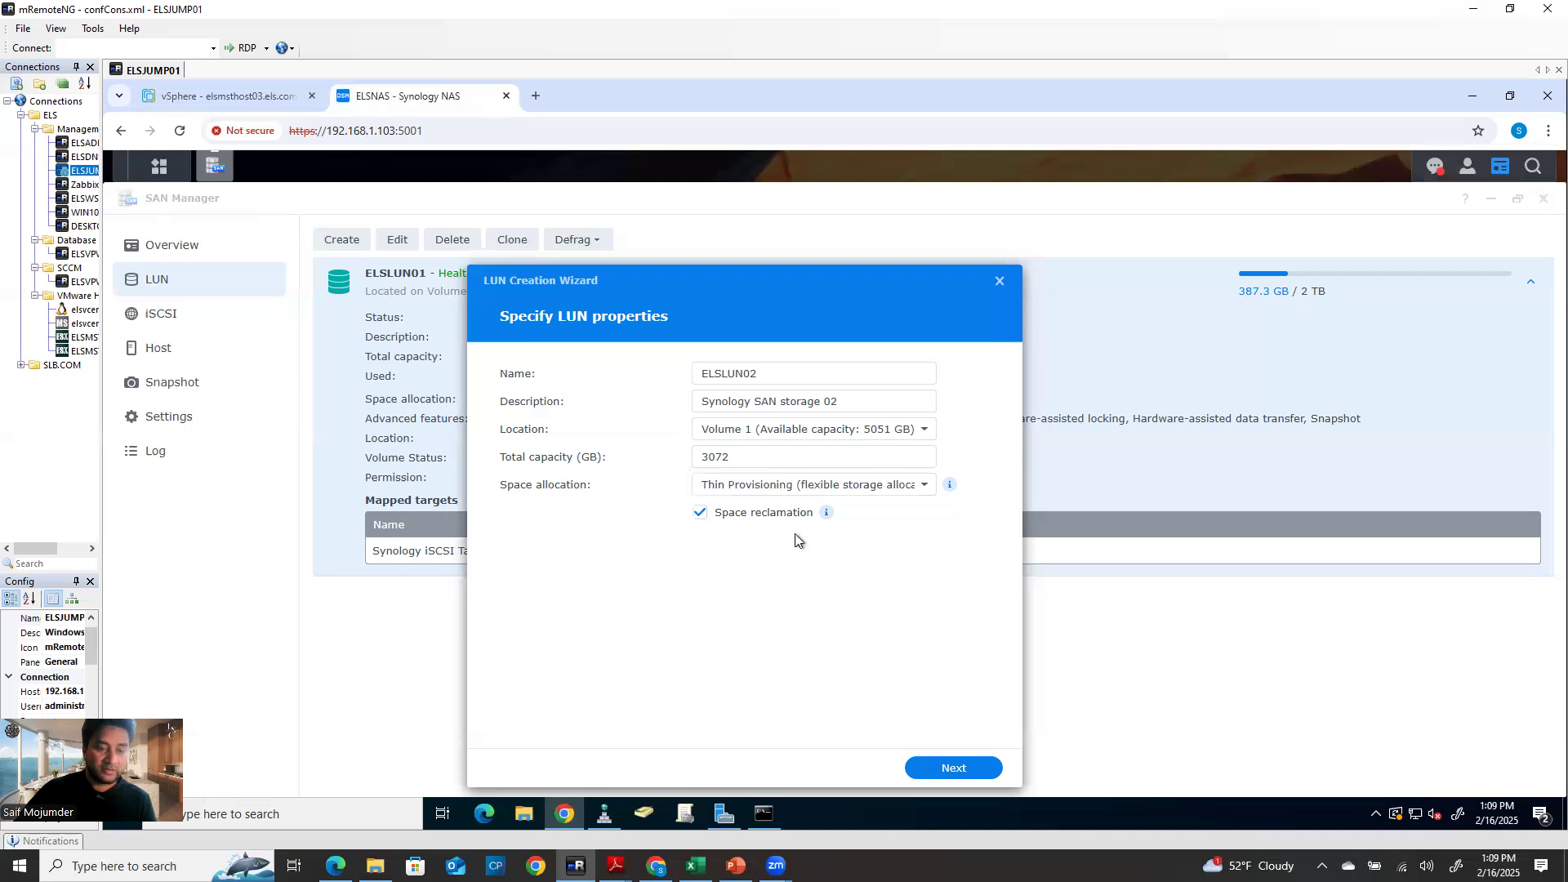
mouse_move(827, 513)
left_click(701, 514)
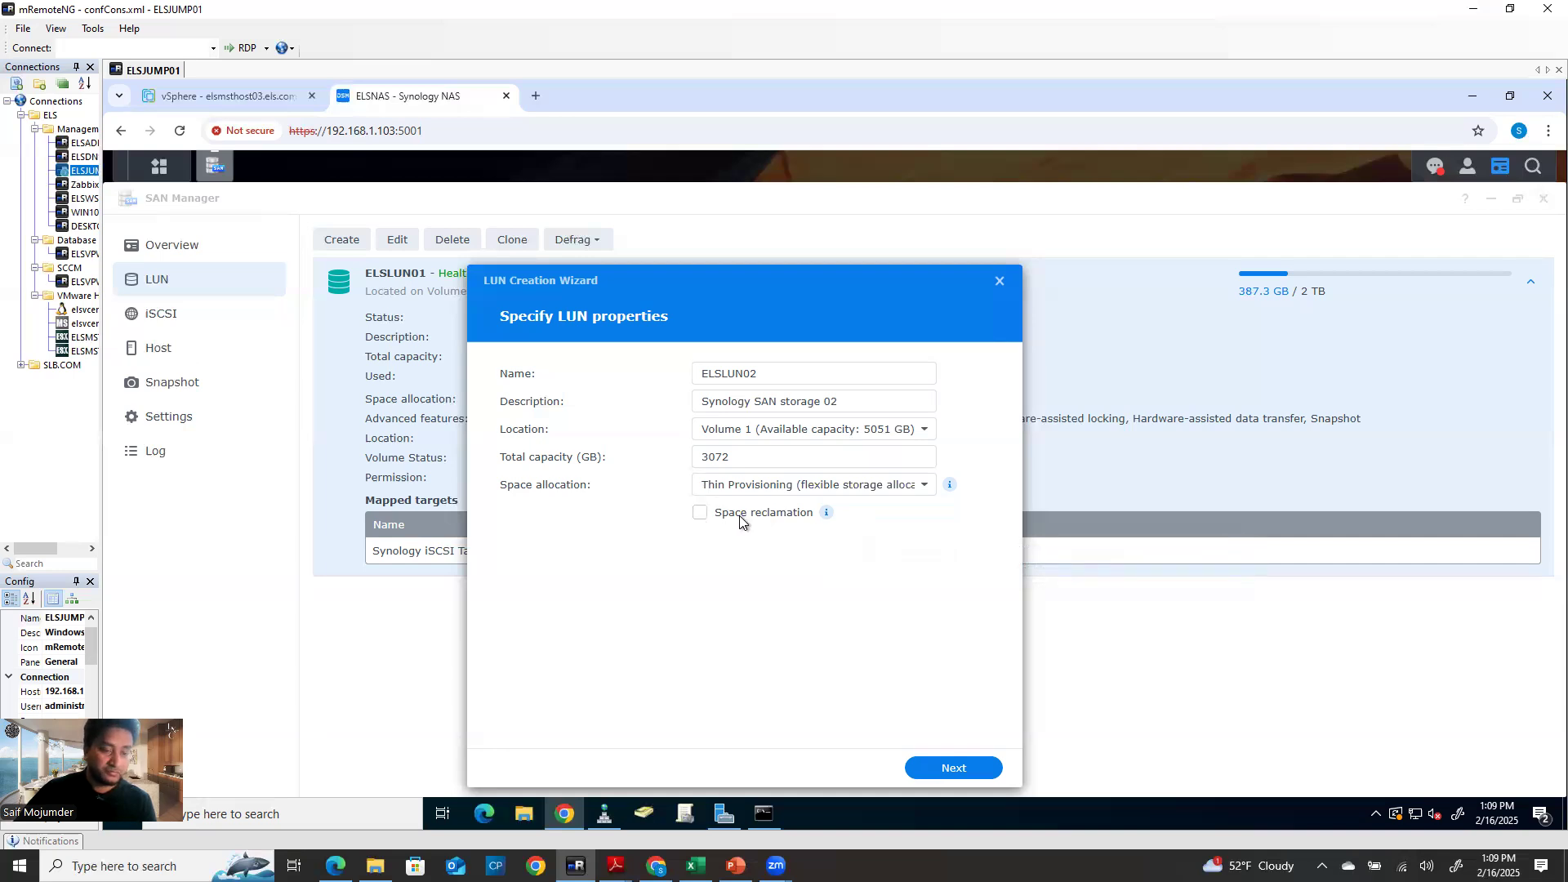
left_click(858, 487)
left_click(841, 518)
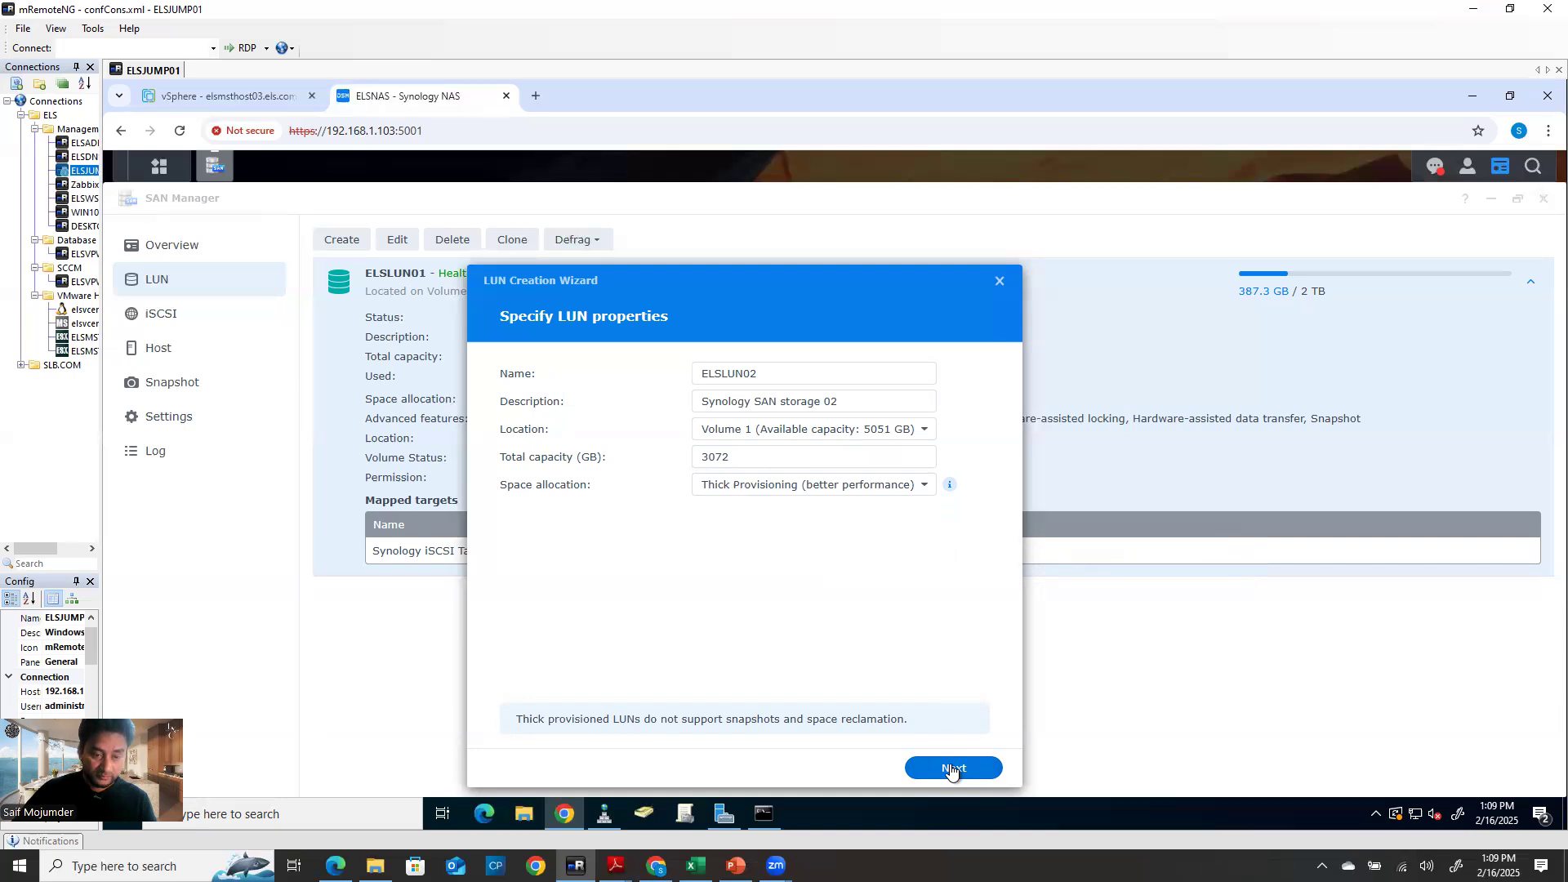
Choose thin provisioning, keep the Synology iSCSI Target, accept permissions, and create the LUN
left_click(826, 485)
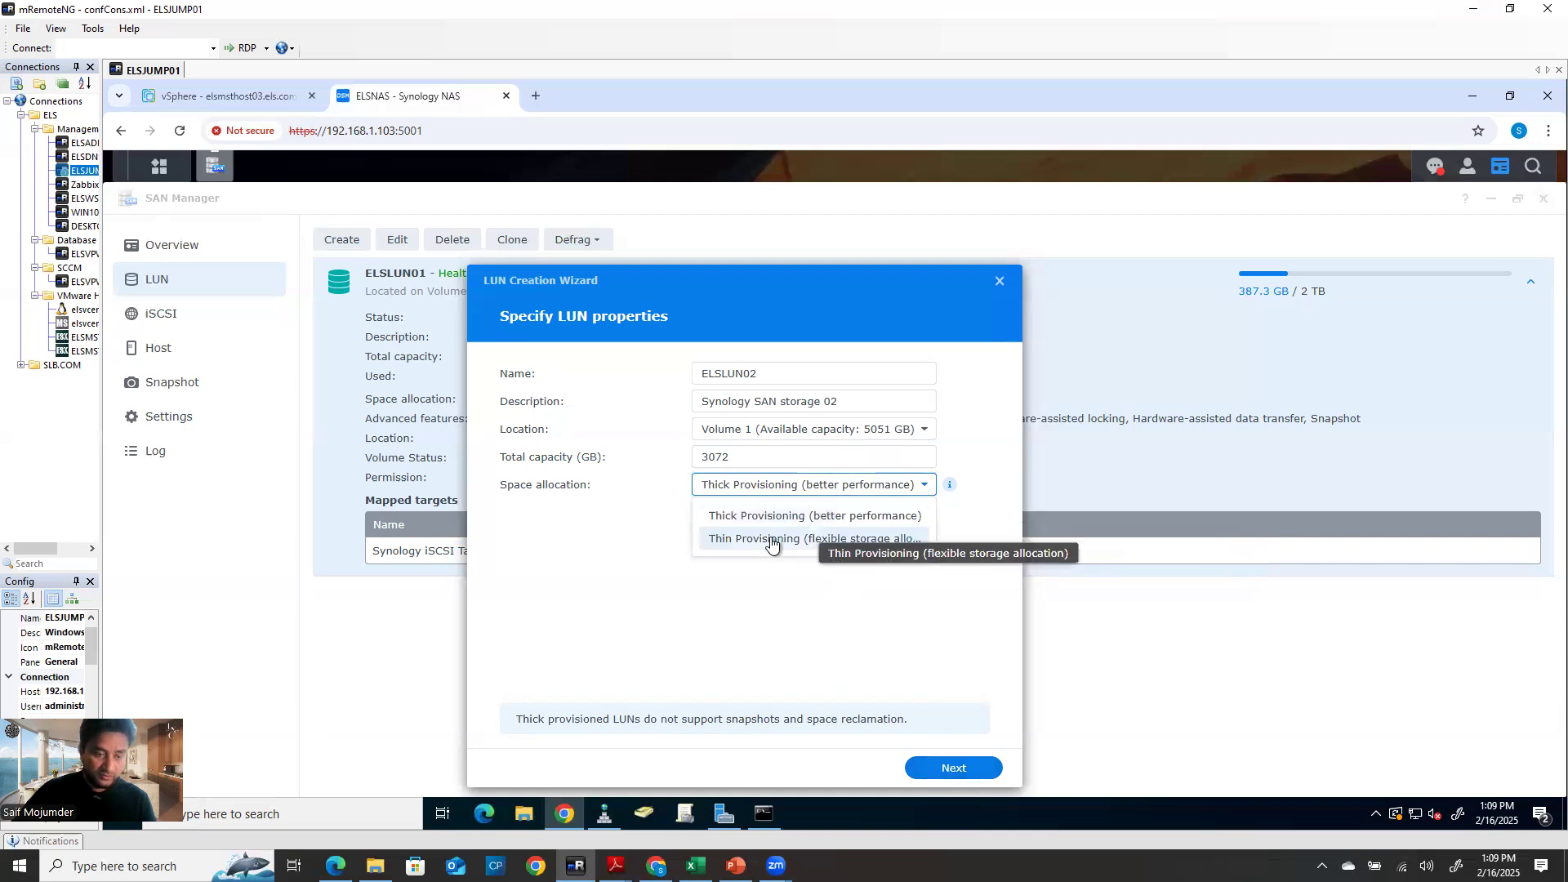
left_click(772, 542)
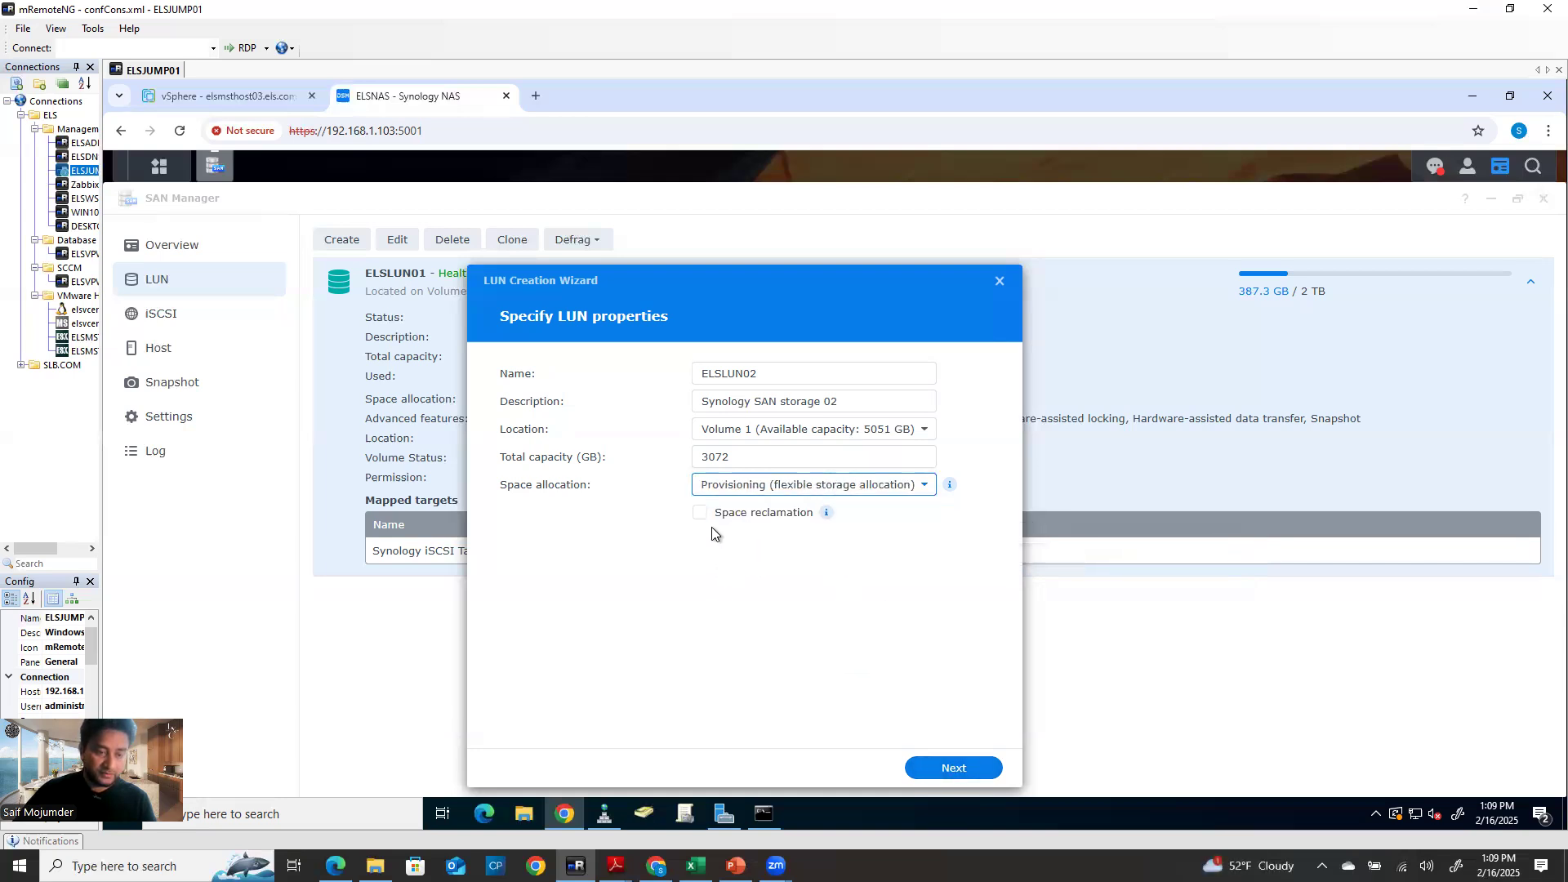
left_click(954, 767)
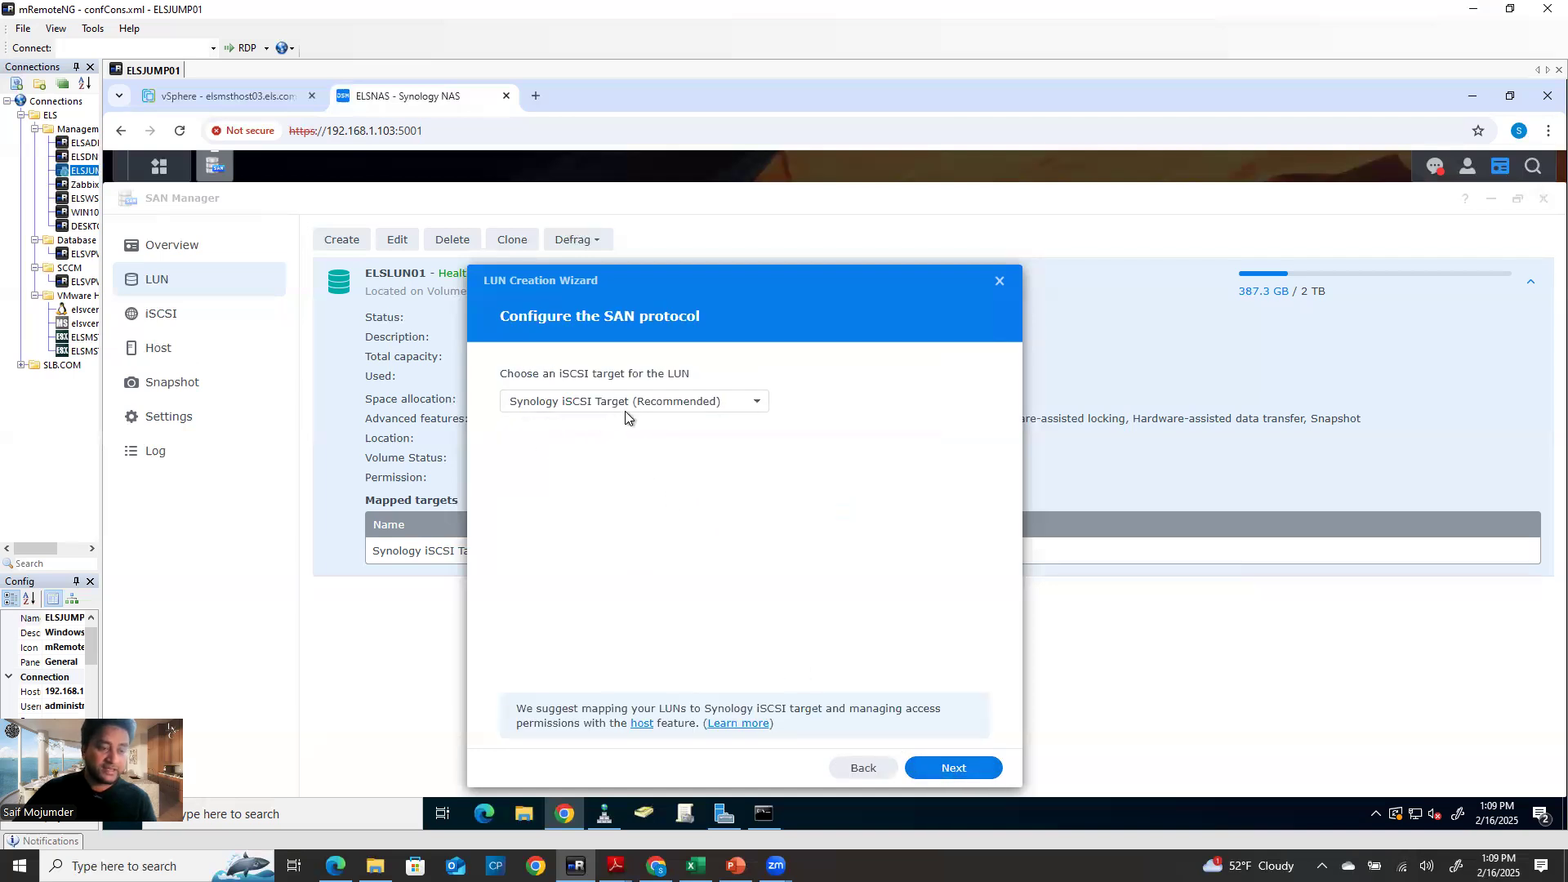
left_click(717, 402)
left_click(717, 404)
left_click(951, 767)
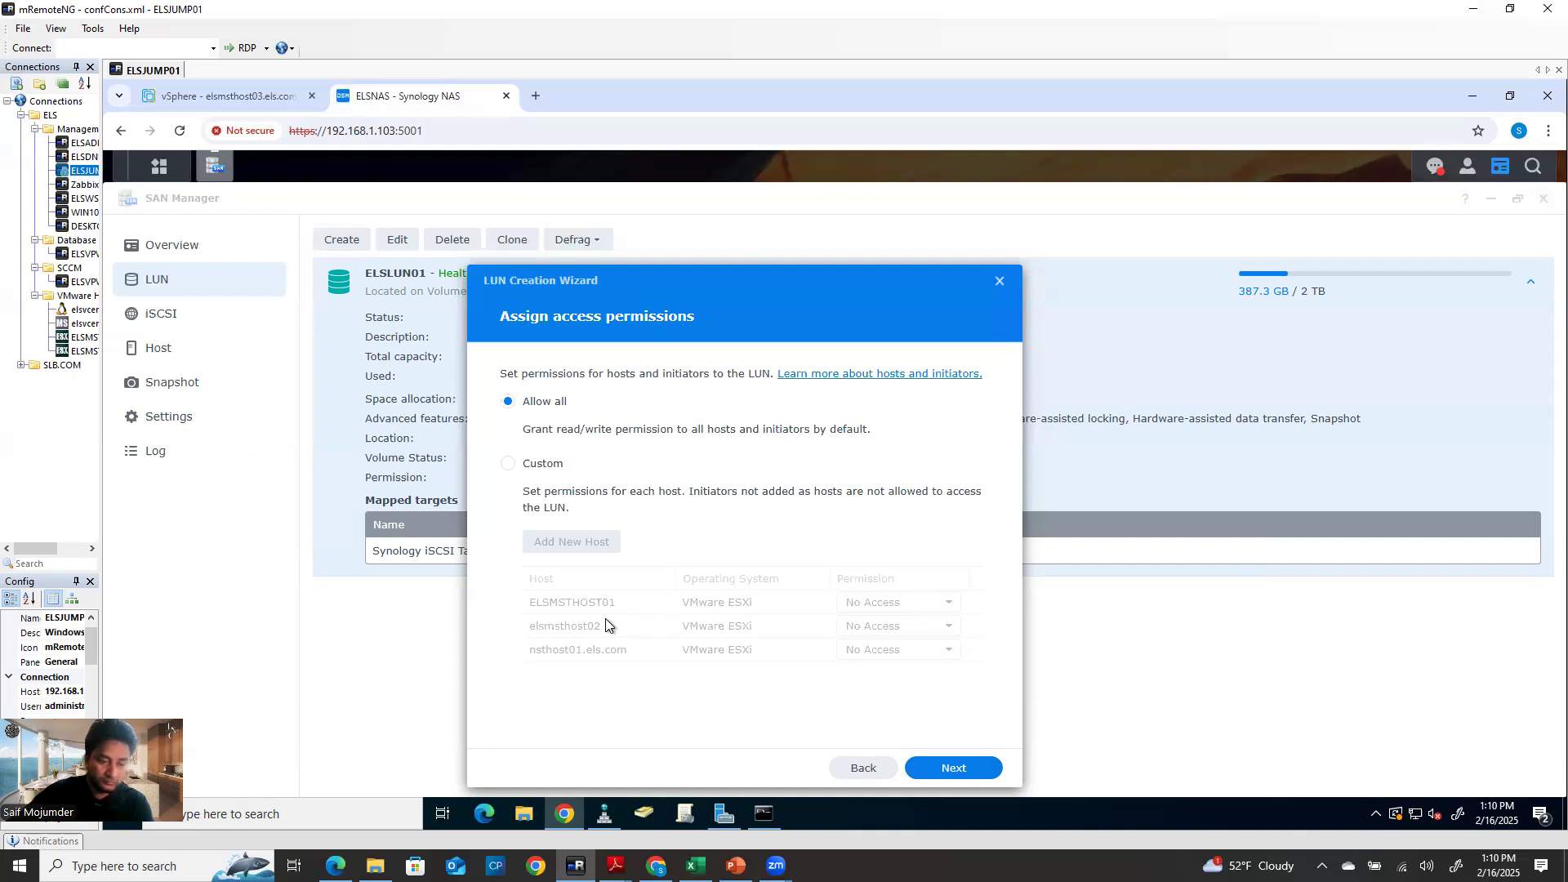
left_click(965, 771)
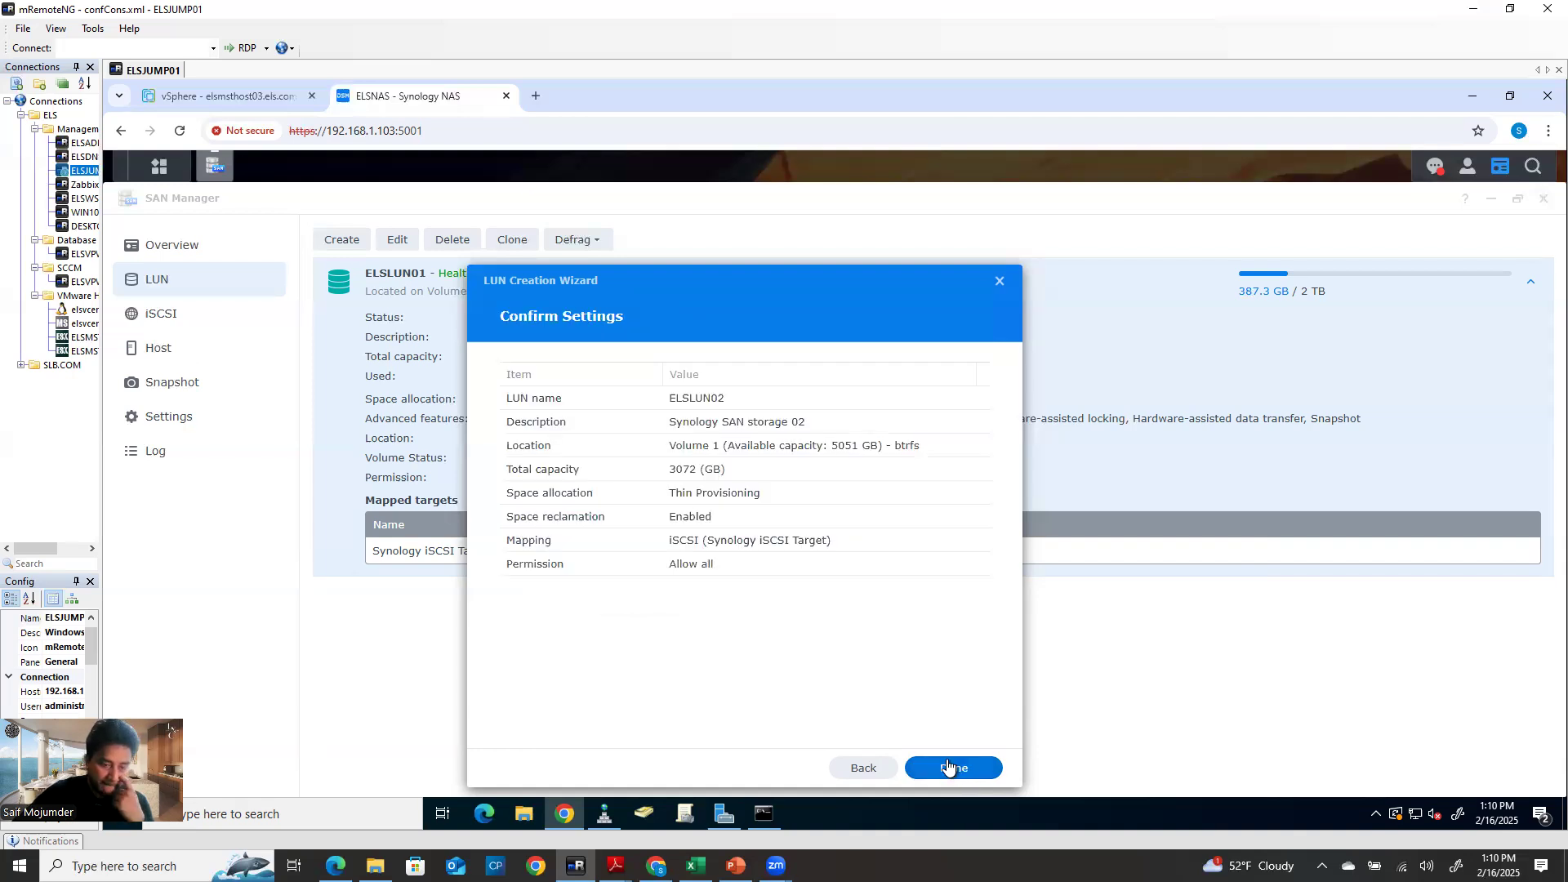
left_click(949, 776)
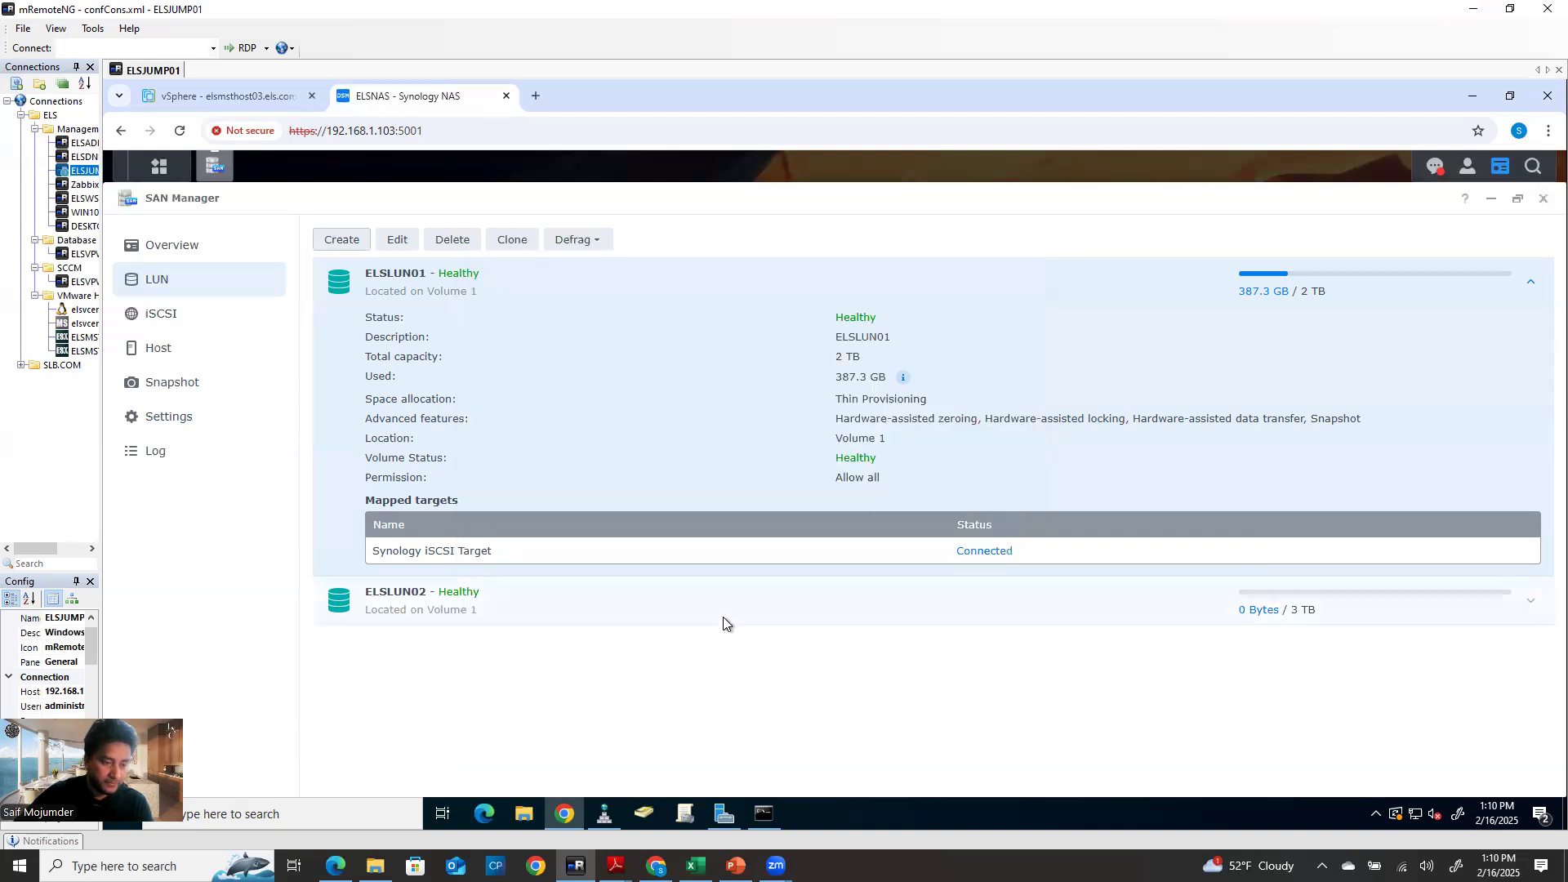
Review ELSLUN02's Mapping, Permission and Cache settings, then return to the iSCSI target list
left_click(413, 606)
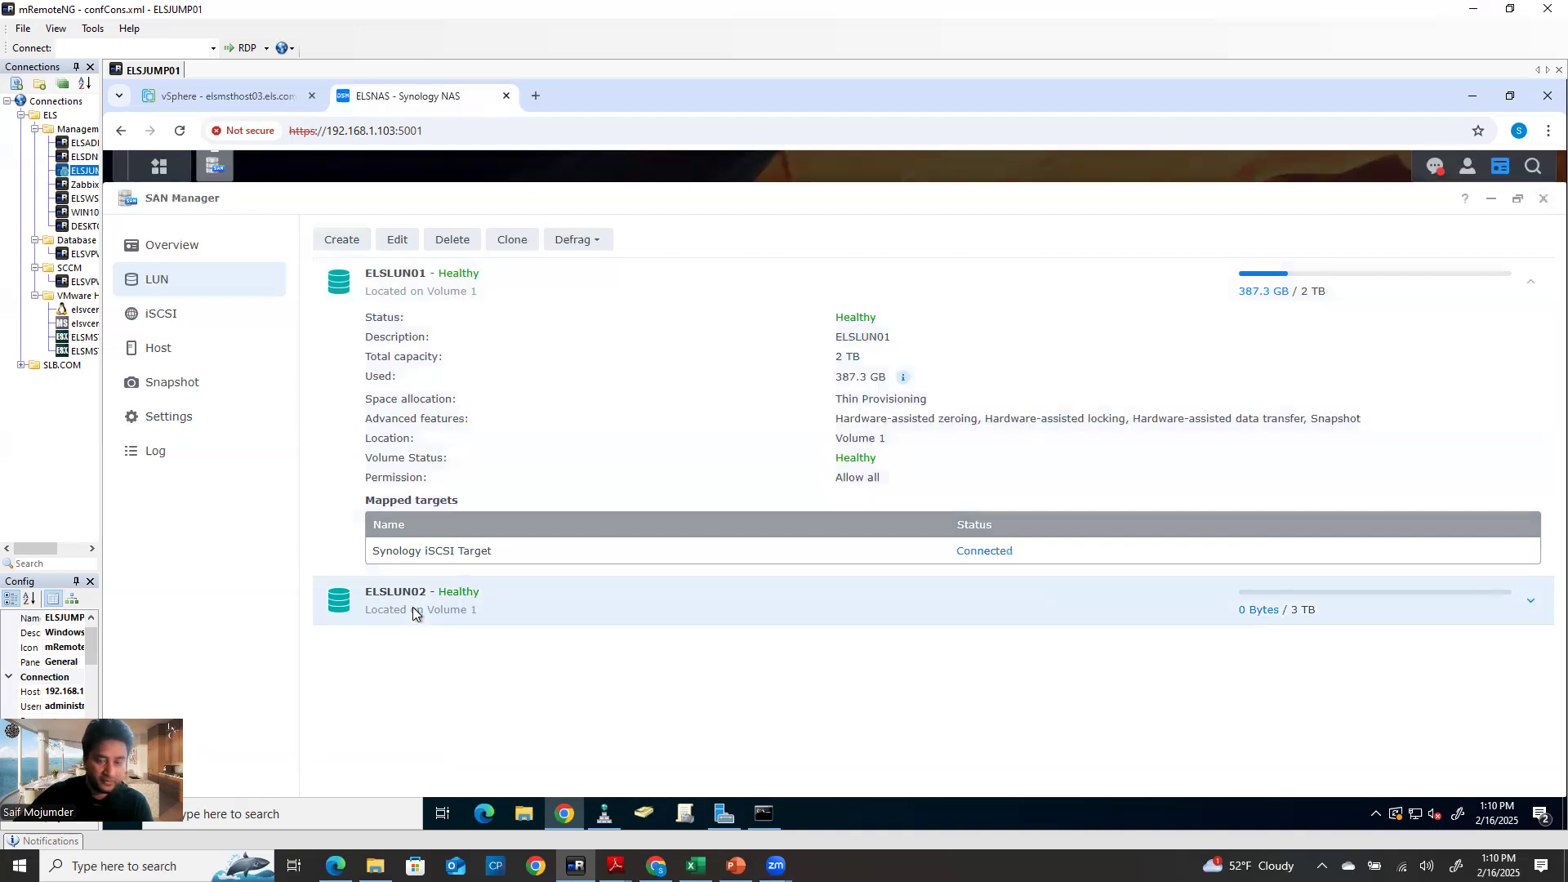
left_click(397, 240)
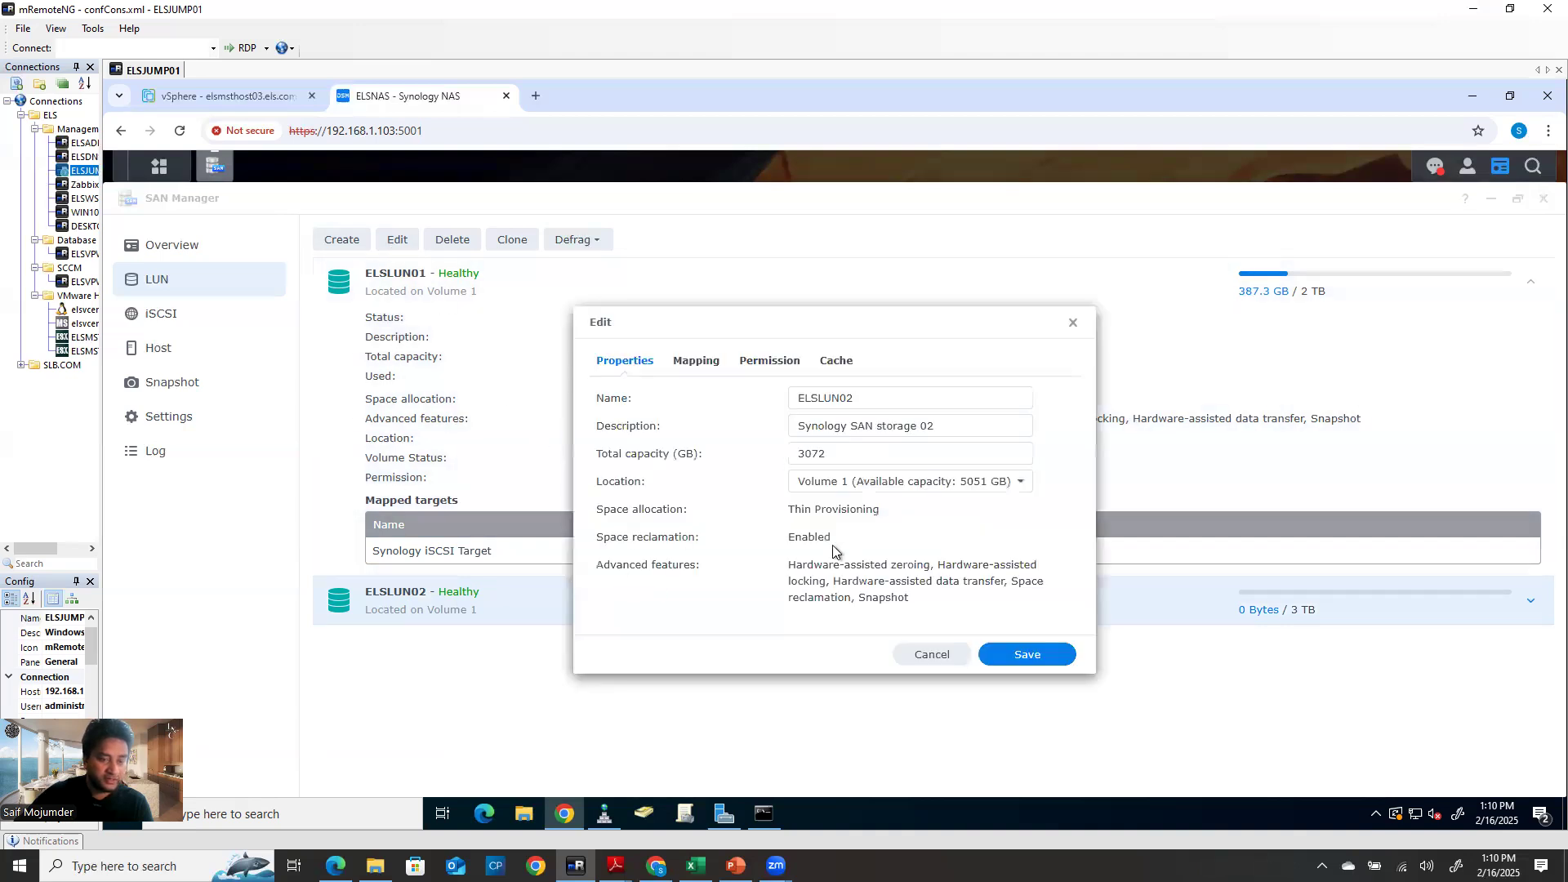
left_click(697, 362)
left_click(769, 362)
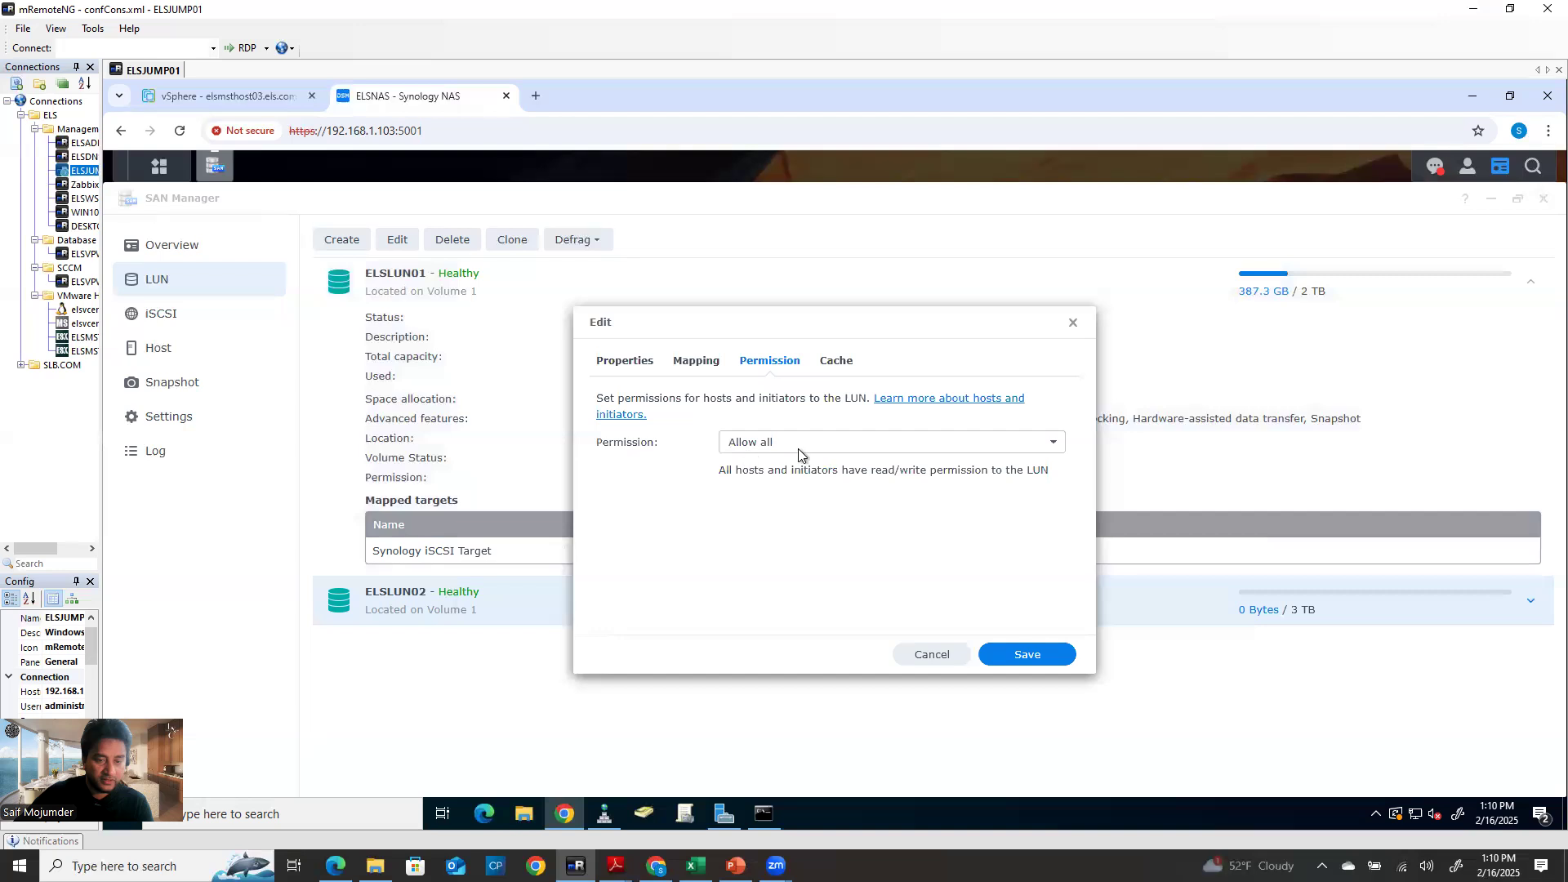
left_click(830, 363)
left_click(1017, 656)
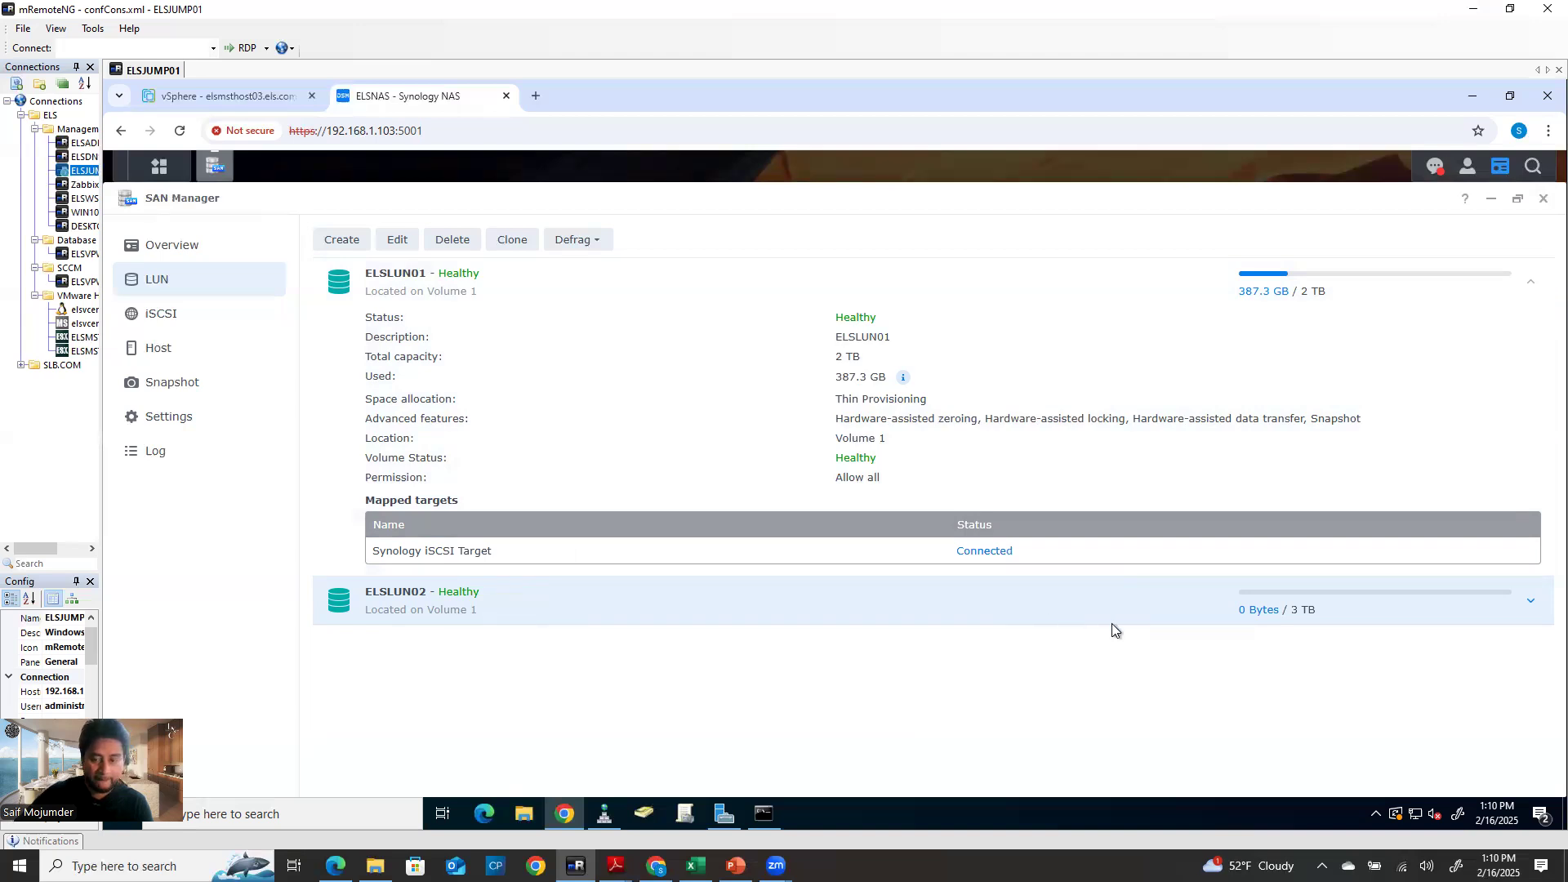
left_click(161, 316)
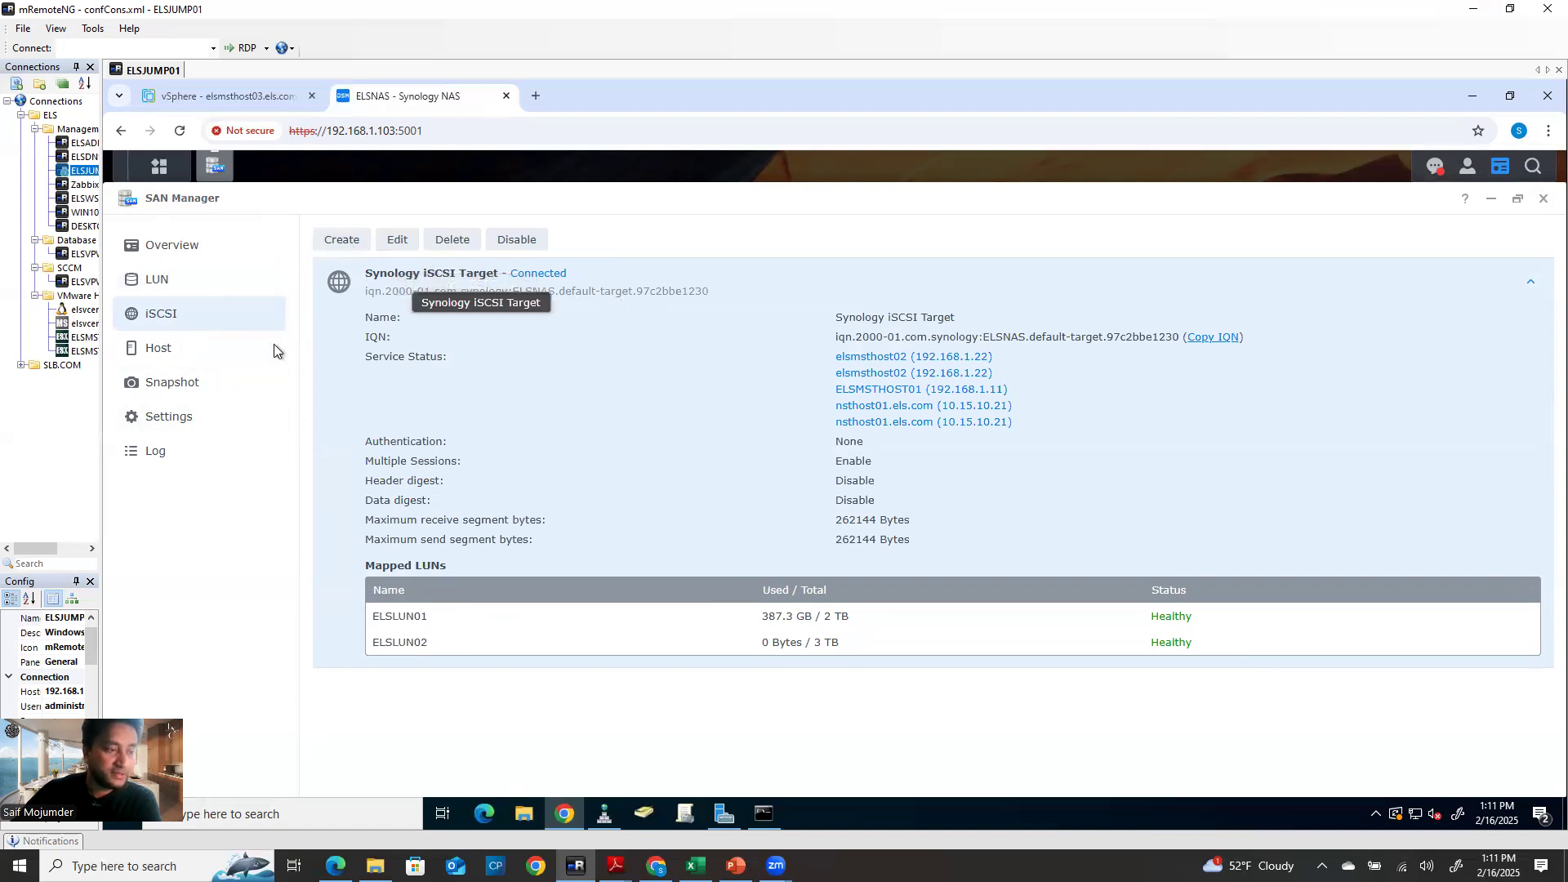
Start a new Add Host wizard with an empty name, then bring up elsmsthost03 in vSphere
left_click(169, 350)
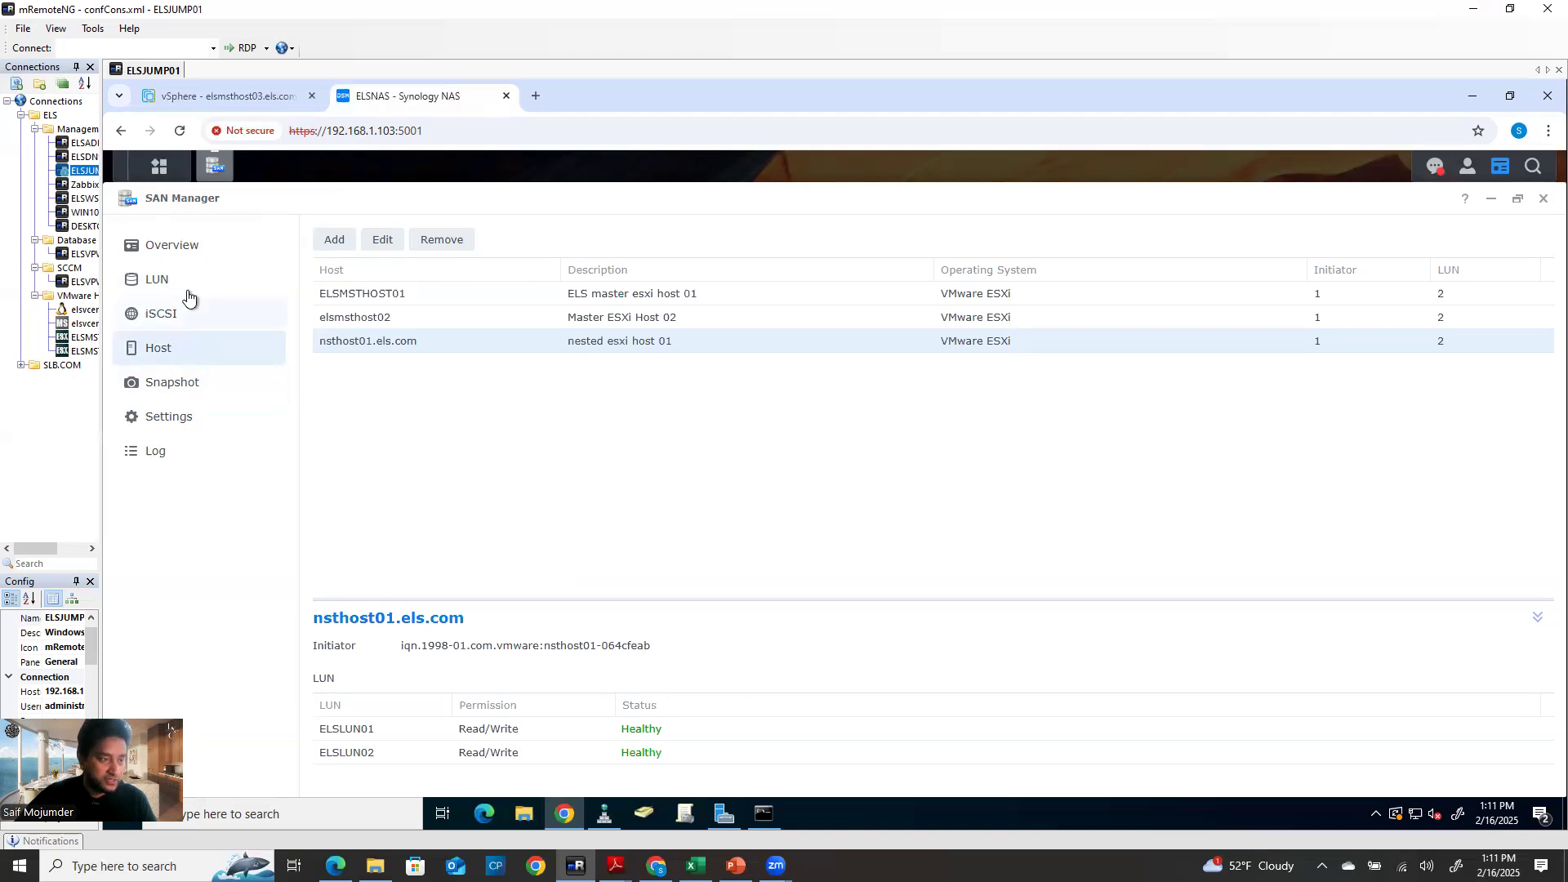
left_click(335, 245)
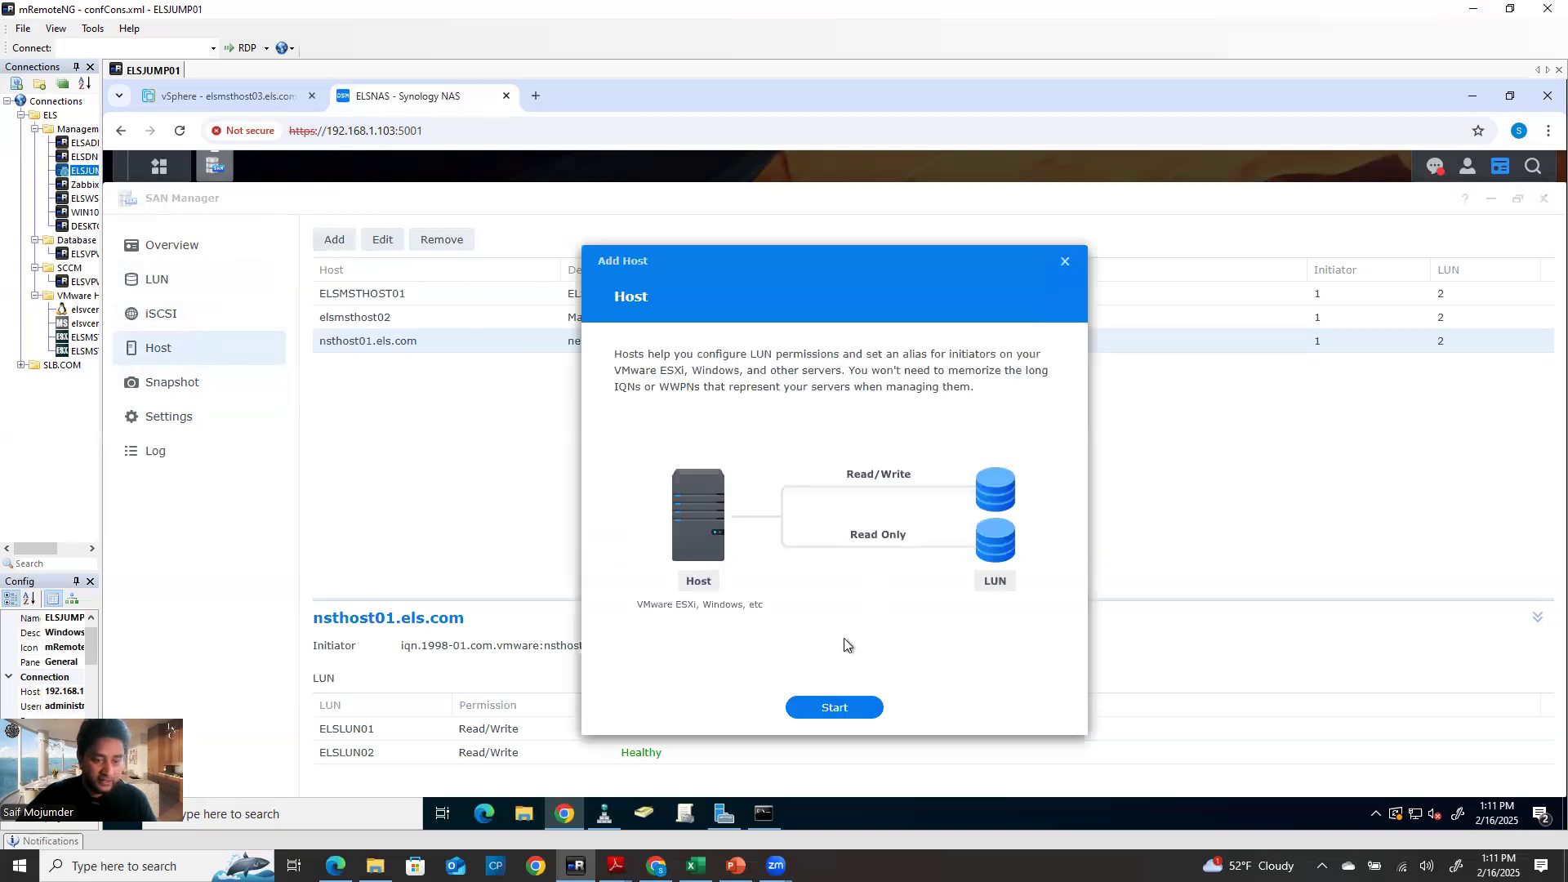
left_click(849, 709)
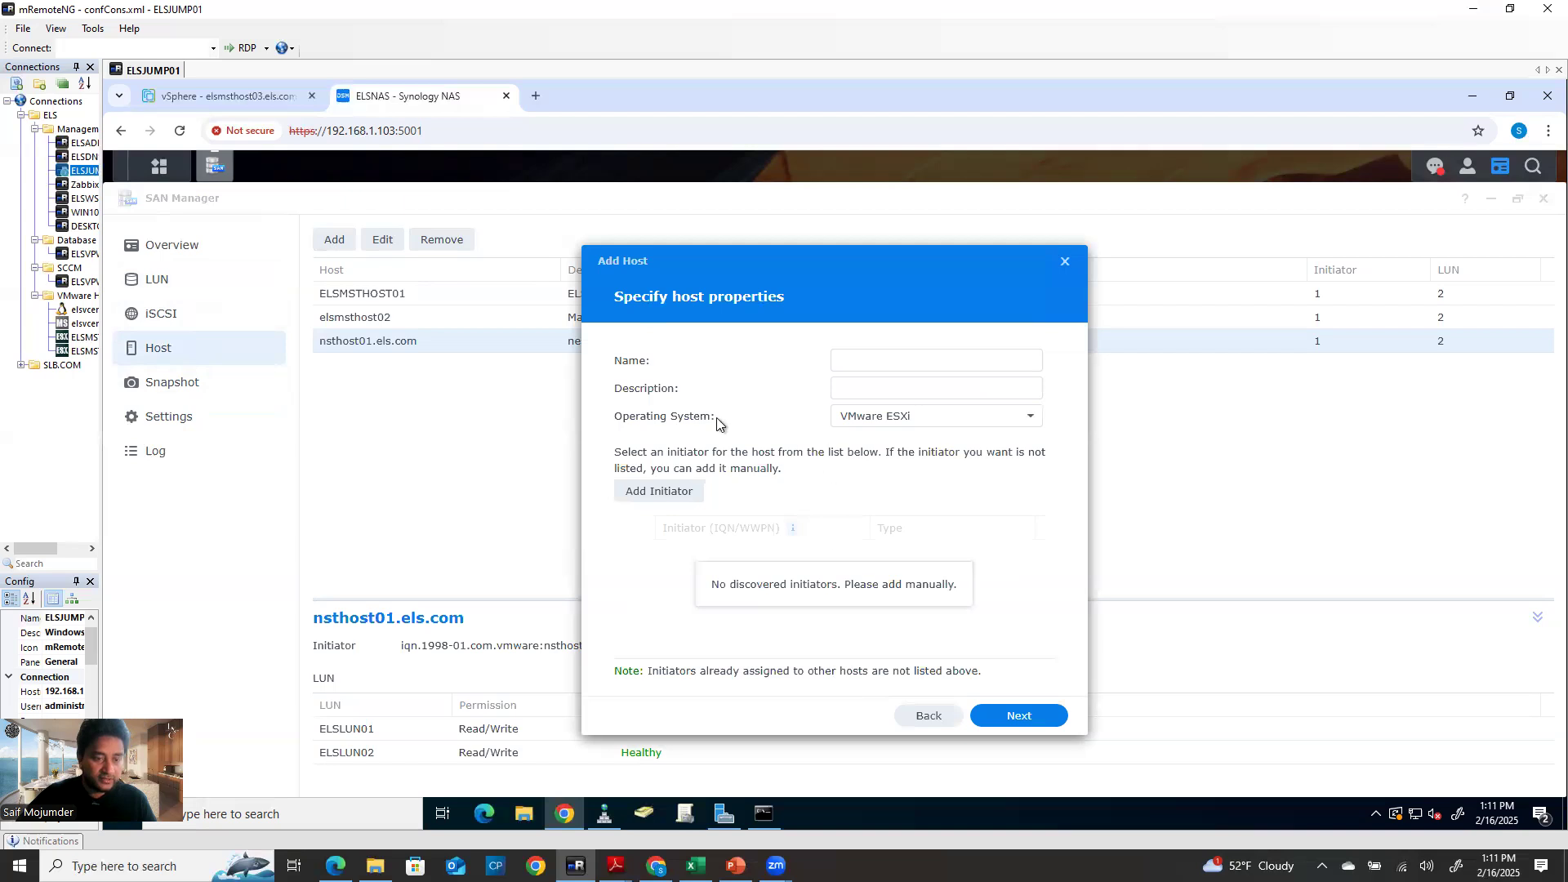
left_click(921, 361)
type("Local01_elsmsrhost02")
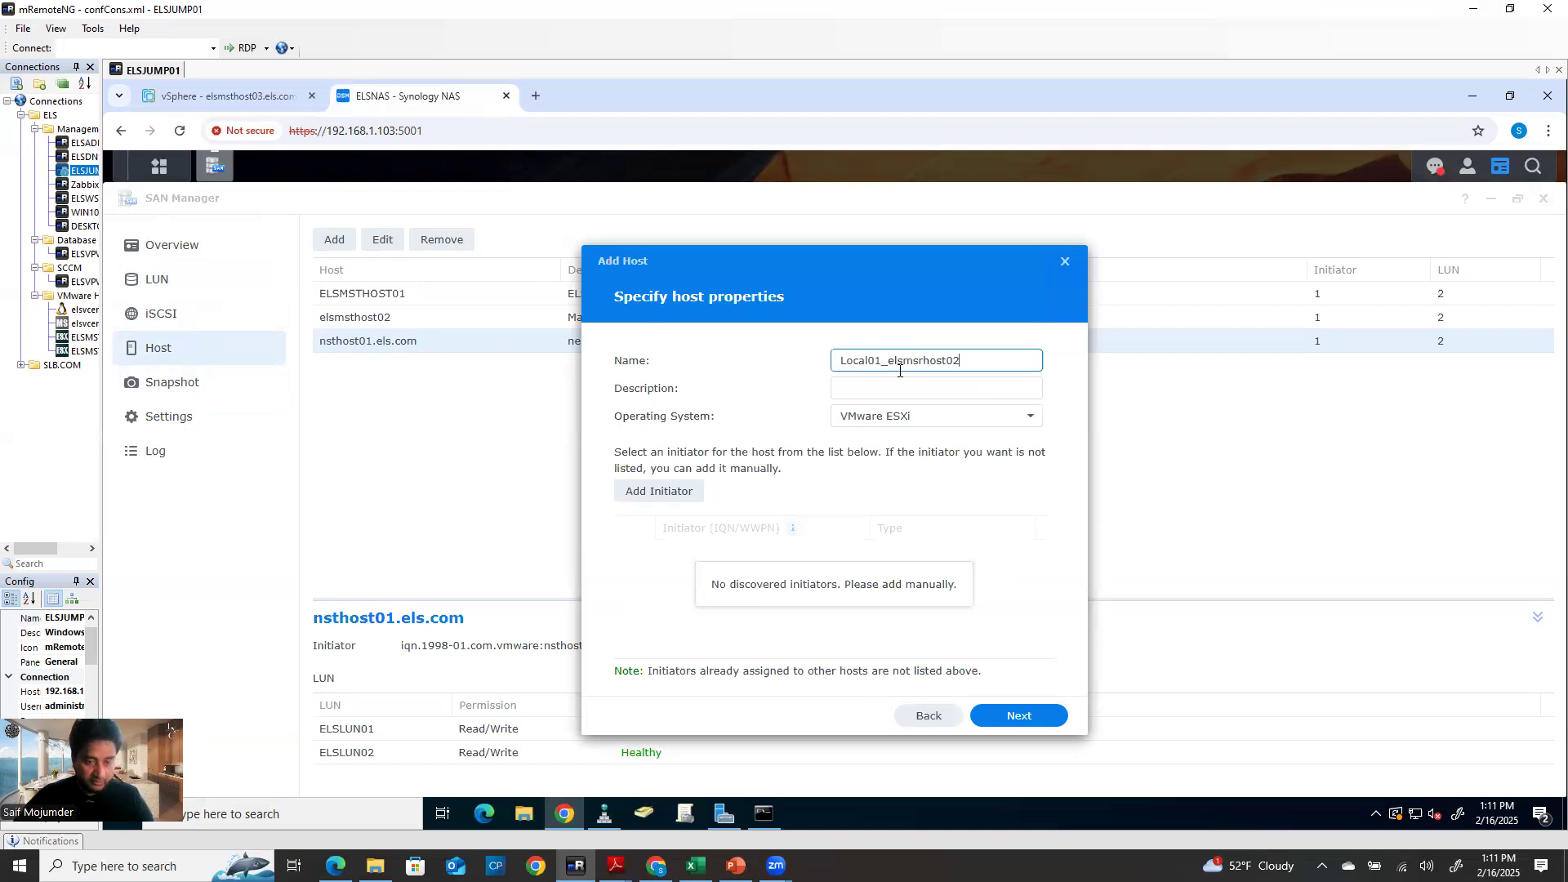
key("BackSpace")
key("BackSpace")
key("BackSpace")
key("BackSpace")
key("BackSpace")
key("BackSpace")
key("BackSpace")
key("BackSpace")
key("BackSpace")
key("BackSpace")
key("BackSpace")
key("BackSpace")
key("BackSpace")
key("BackSpace")
key("BackSpace")
key("BackSpace")
key("BackSpace")
key("BackSpace")
key("BackSpace")
key("BackSpace")
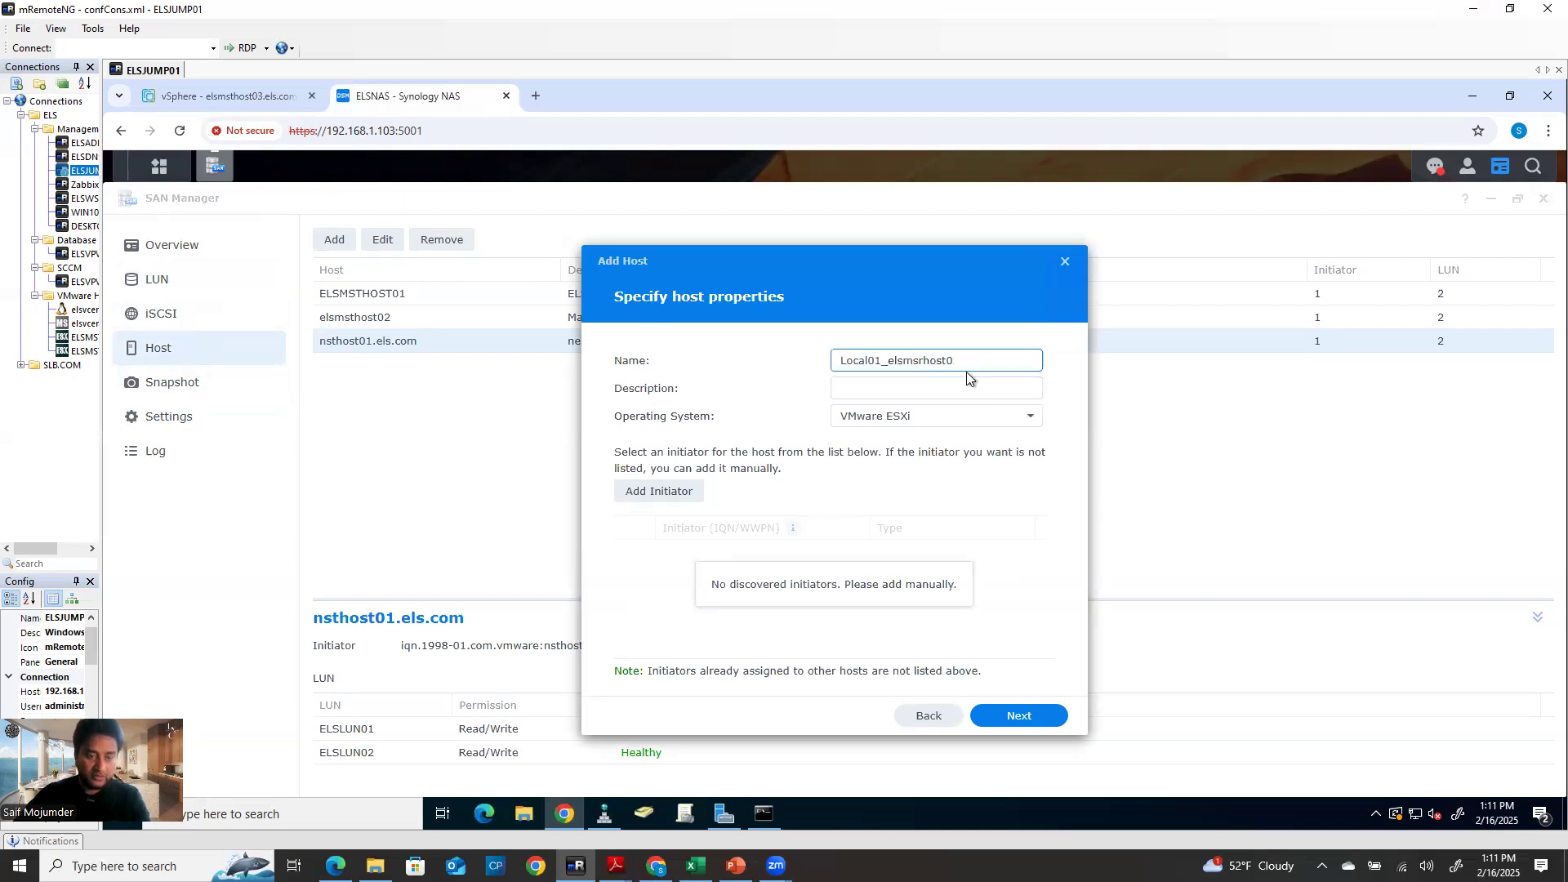
left_click(248, 94)
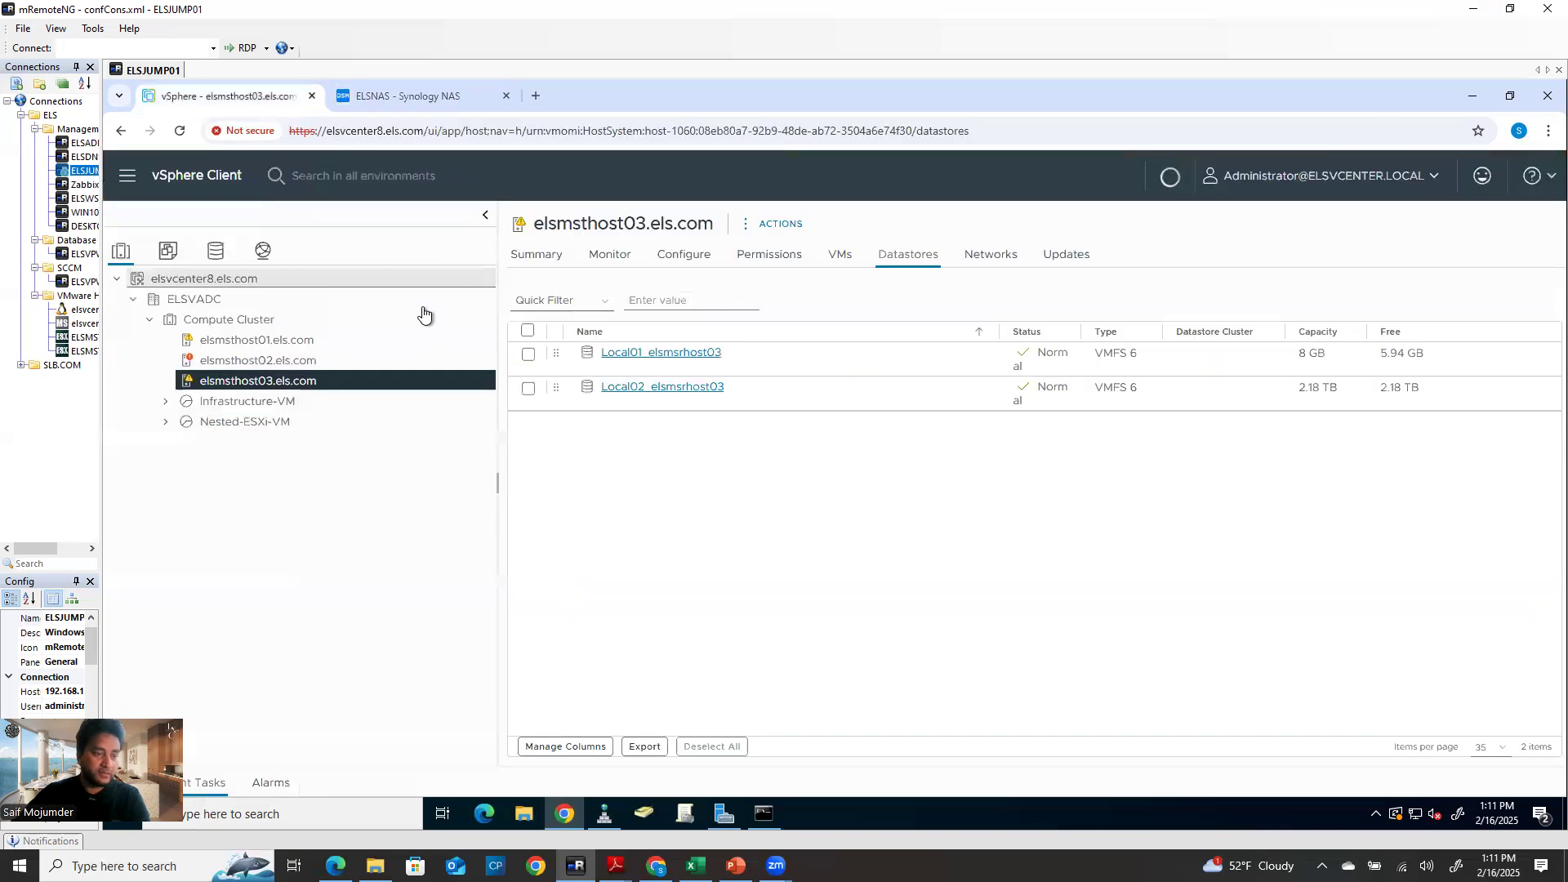
Copy the name elsmsthost03 and confirm its only VMkernel adapter is vmk0 on Management Network
triple_click(614, 223)
left_click_drag(647, 224, 521, 233)
key("ctrl+c")
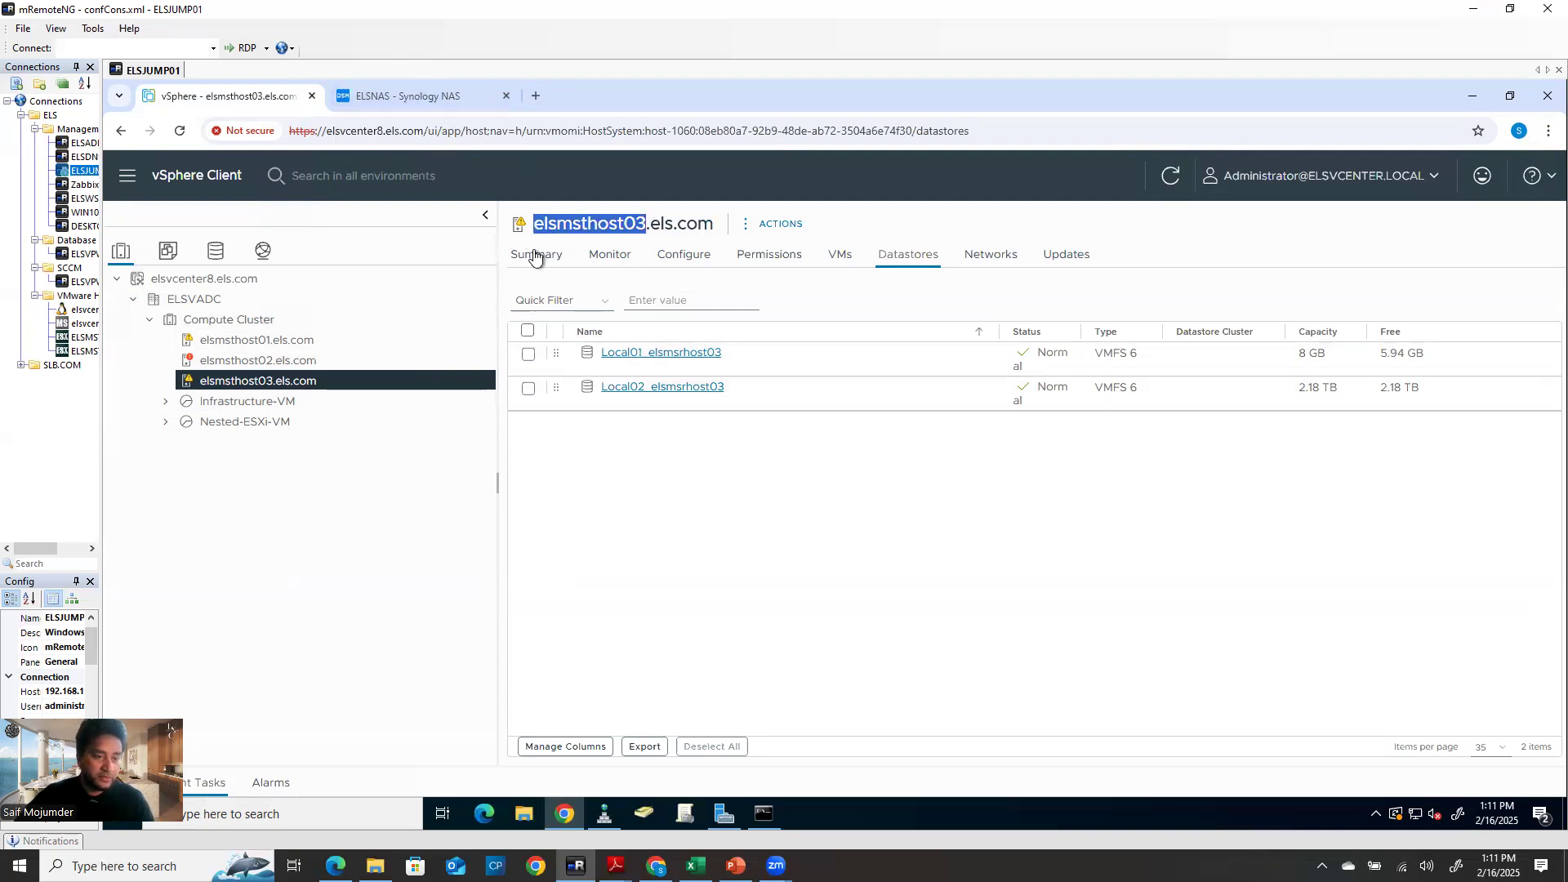
left_click(663, 256)
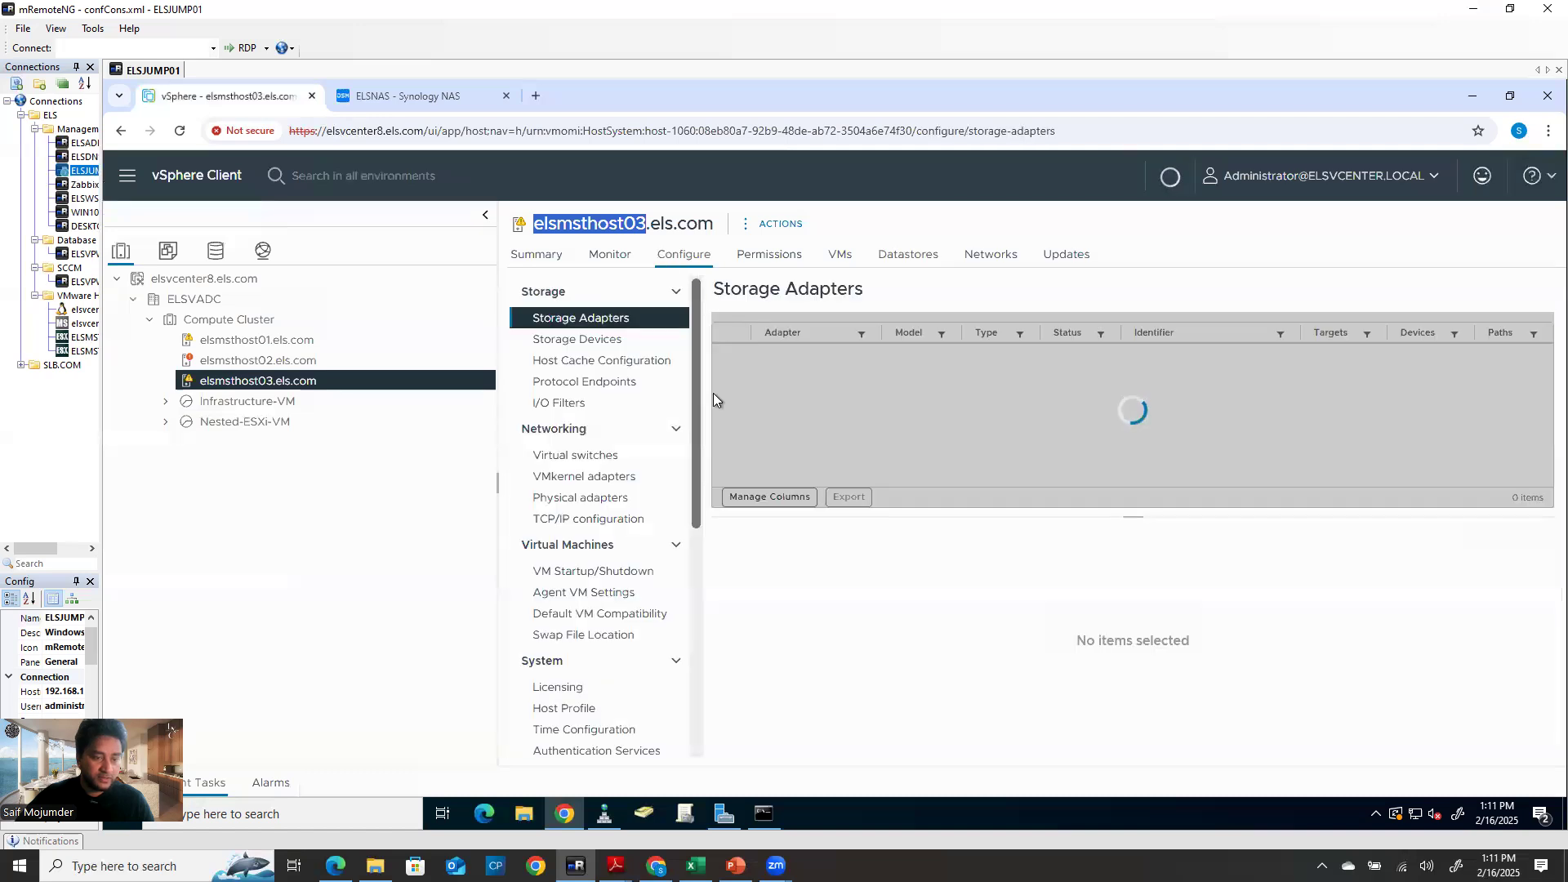
left_click(606, 482)
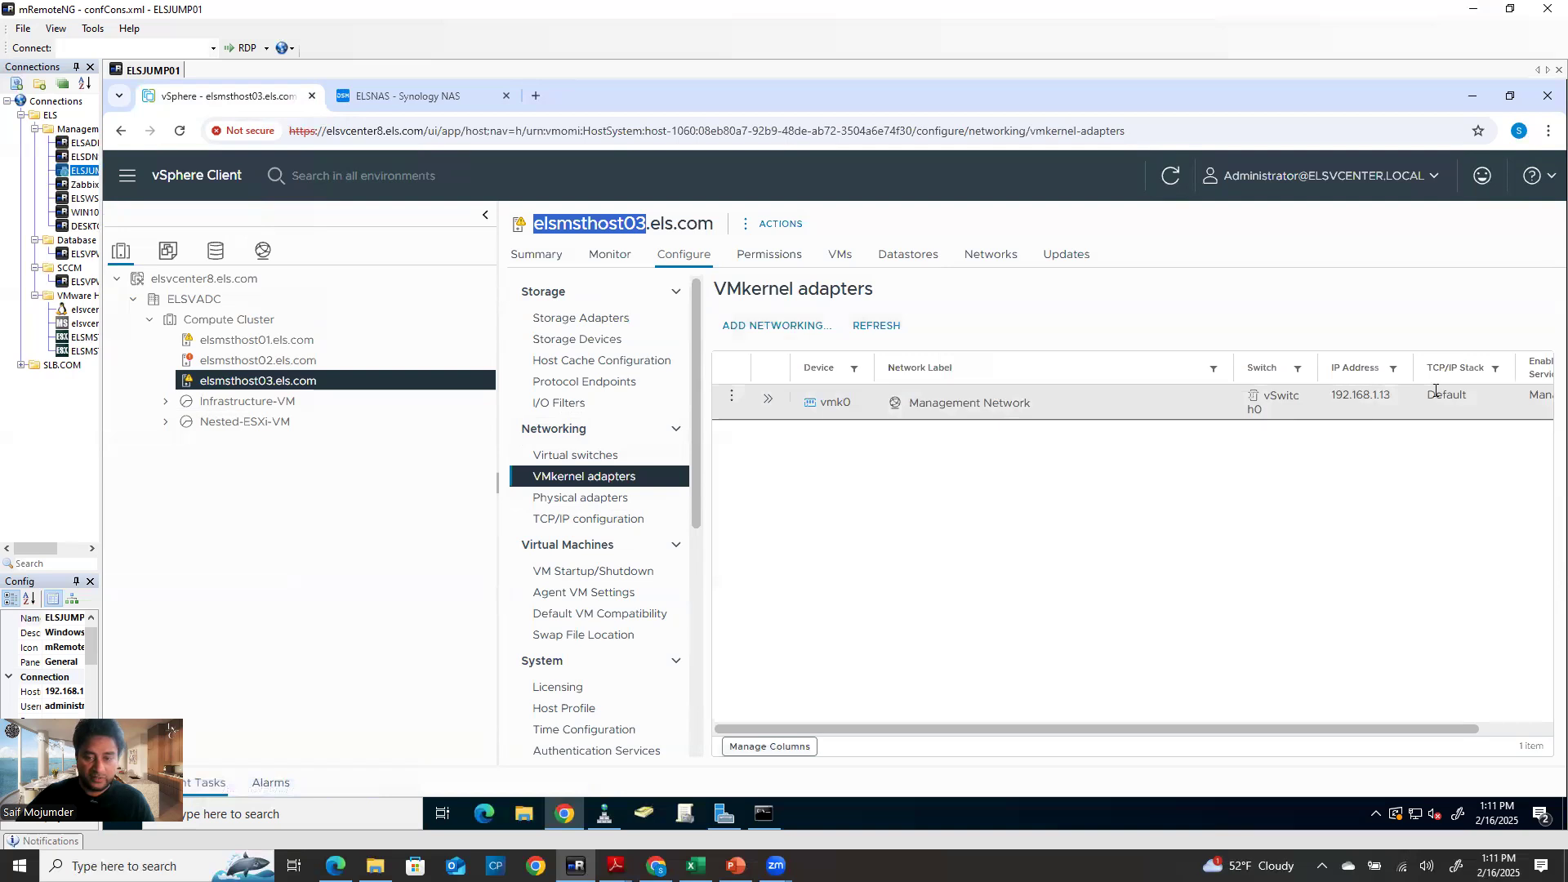
left_click(409, 95)
Fill the Add Host wizard with host elsmsthost03 on VMware ESXi, adding a blank initiator entry
left_click(891, 367)
key("ctrl+v")
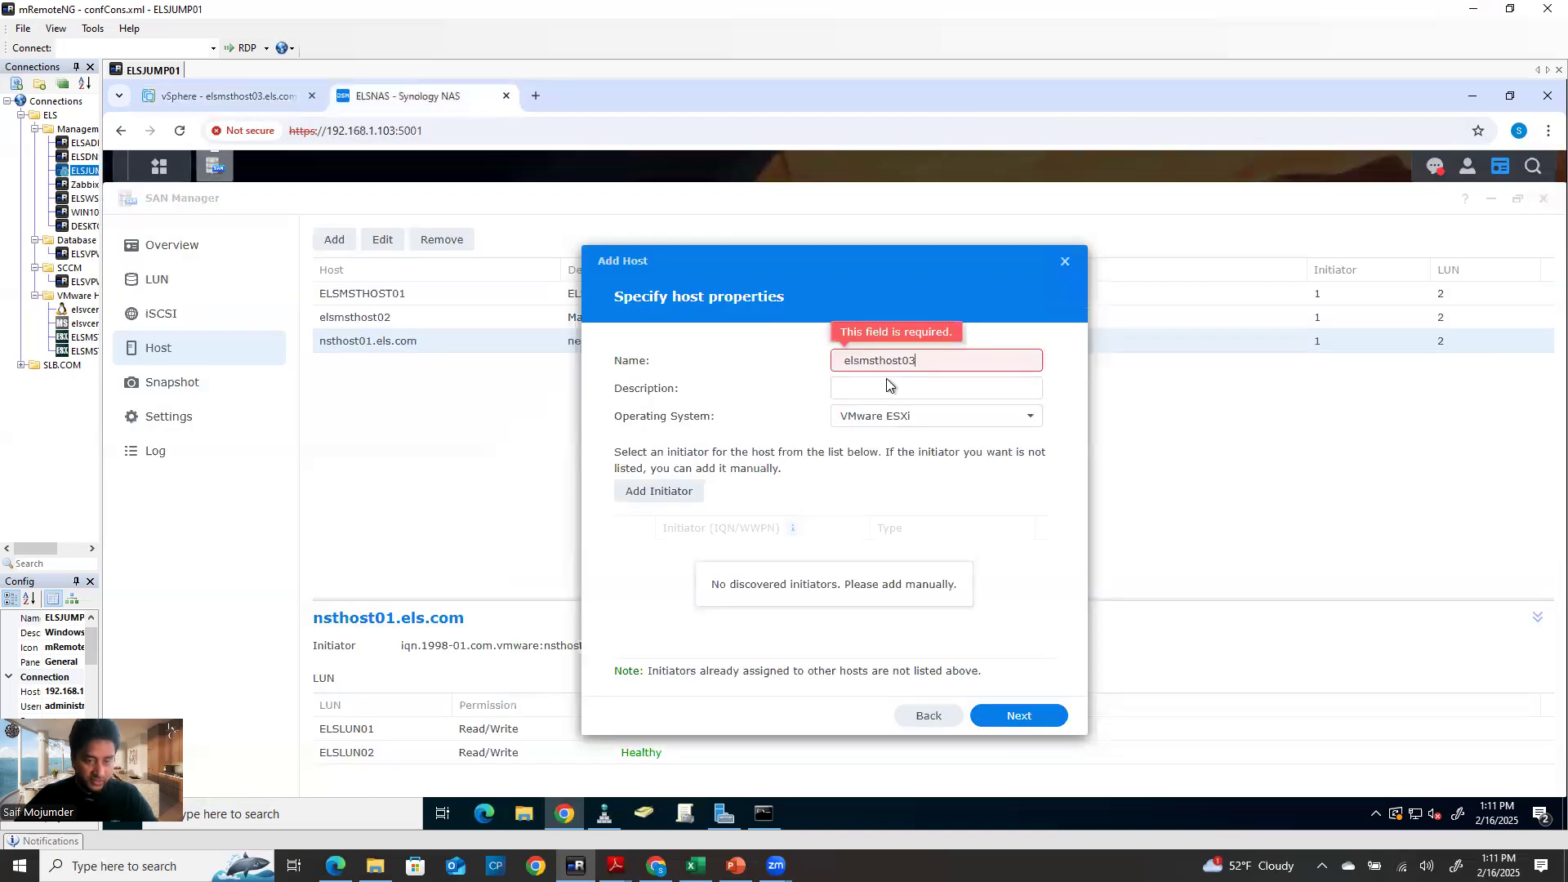
left_click(905, 387)
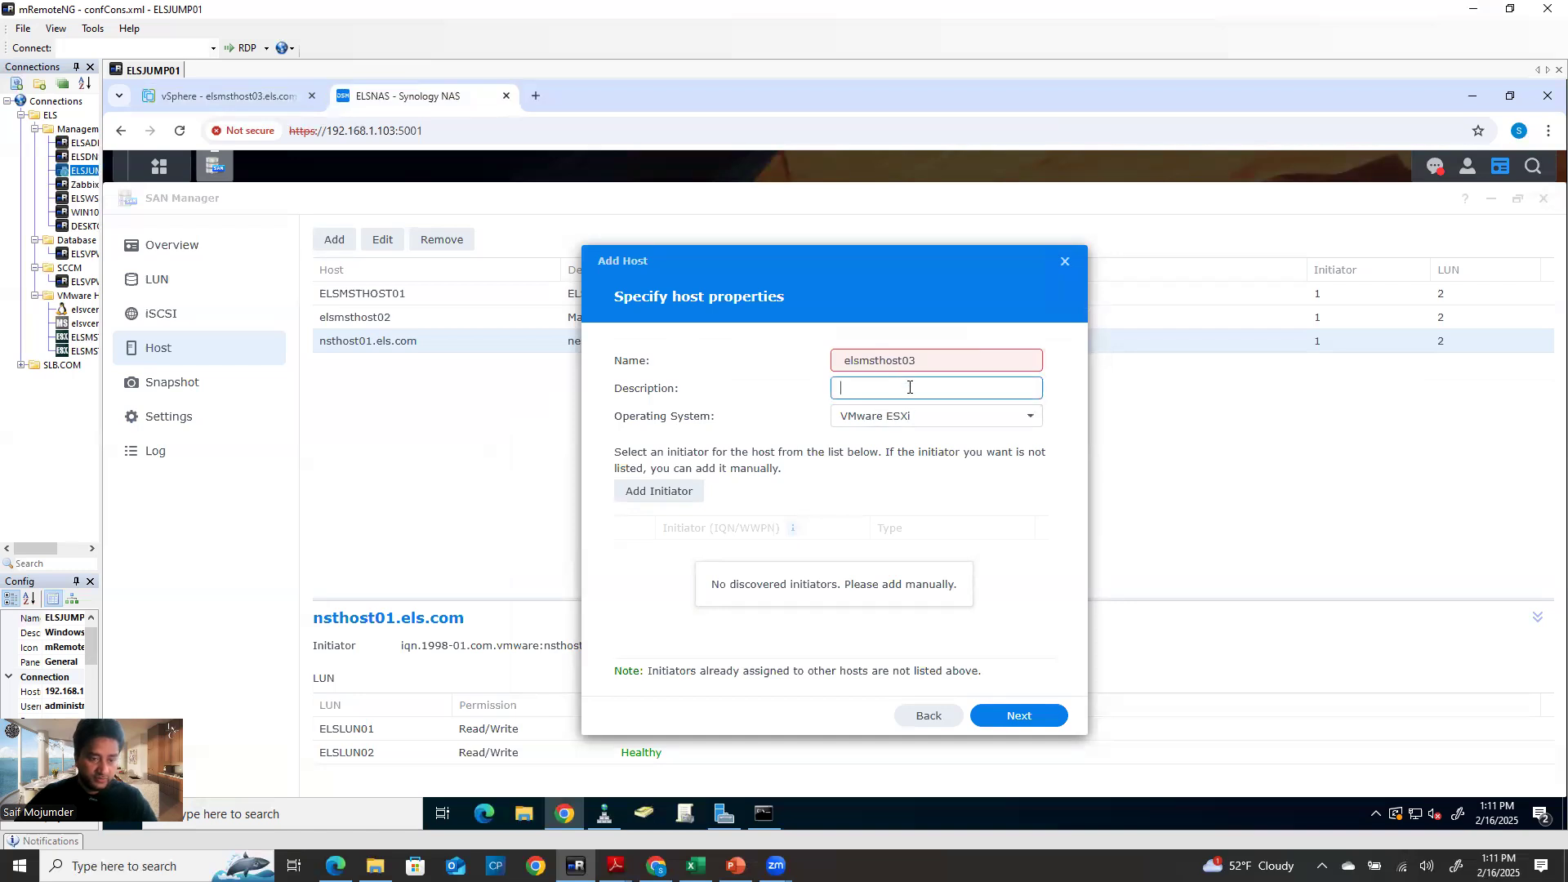
type("Esc")
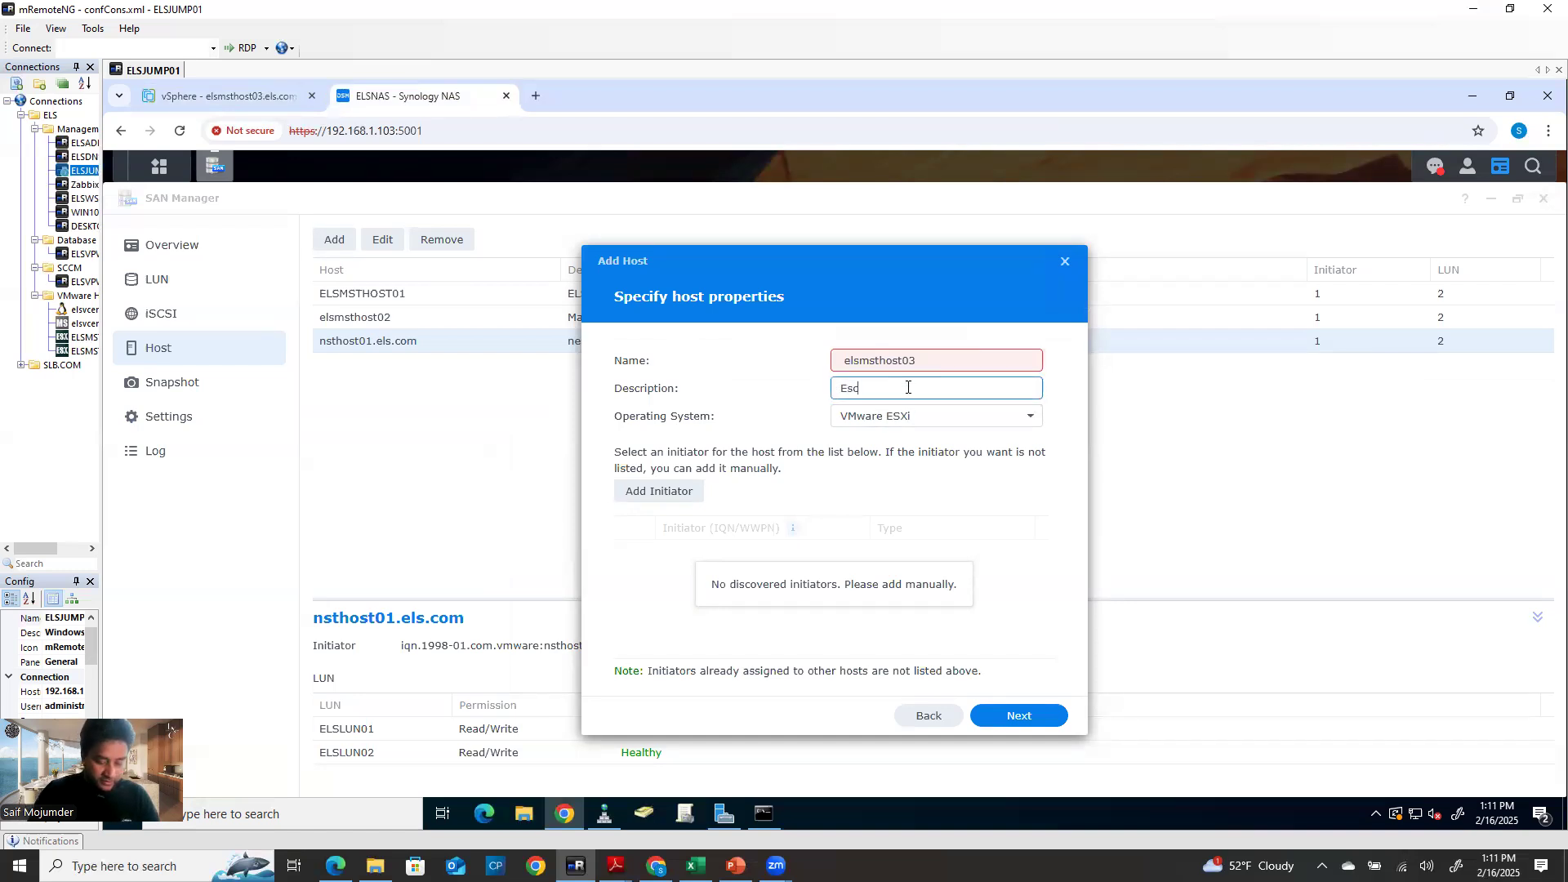
key("BackSpace")
key("BackSpace")
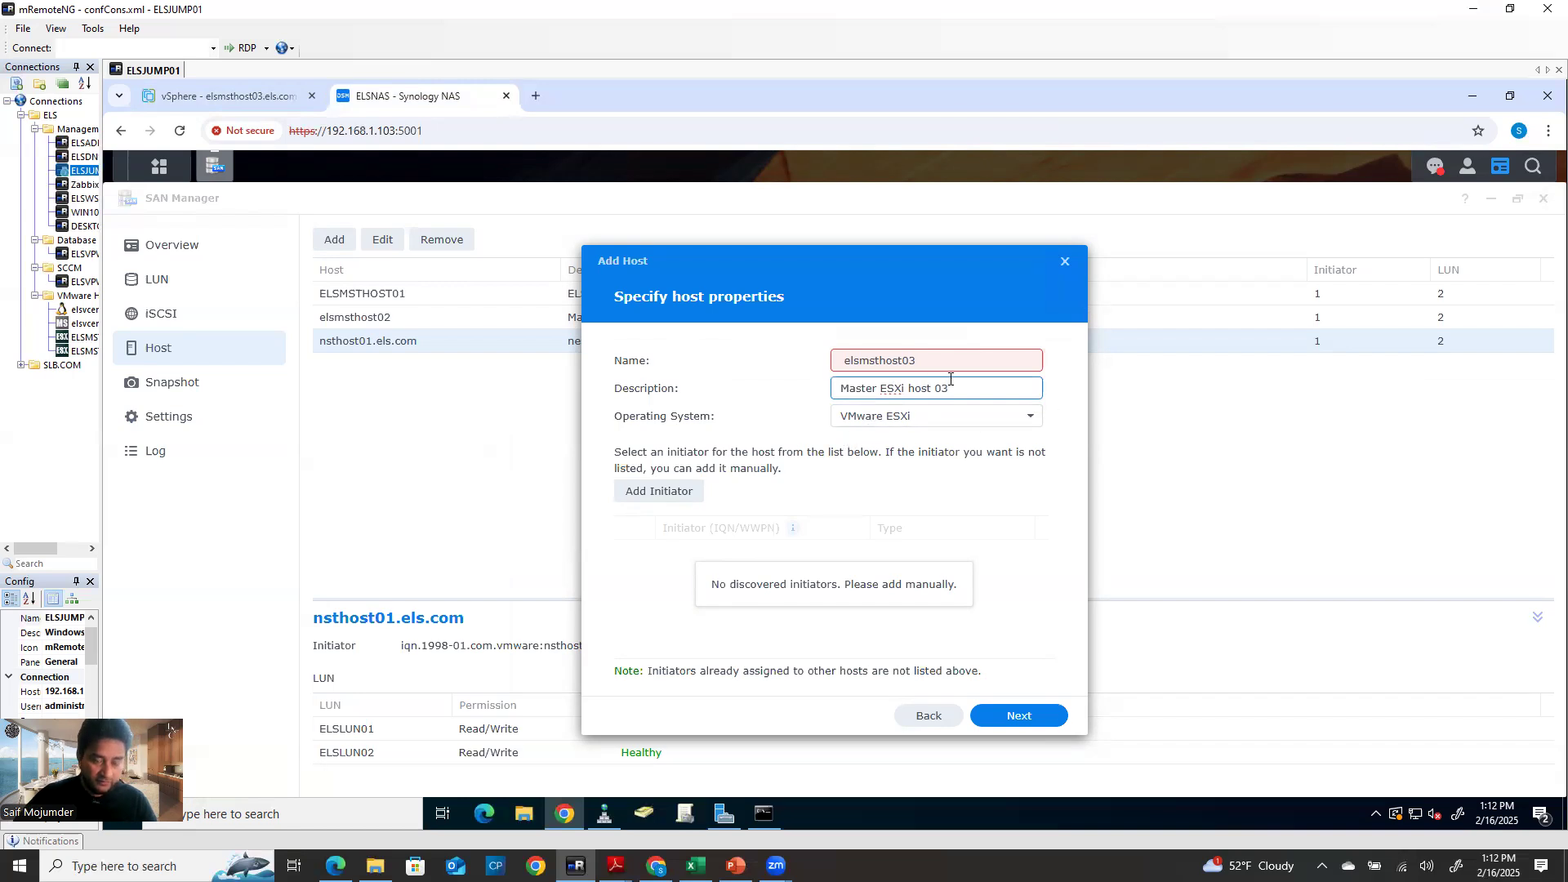
left_click(906, 425)
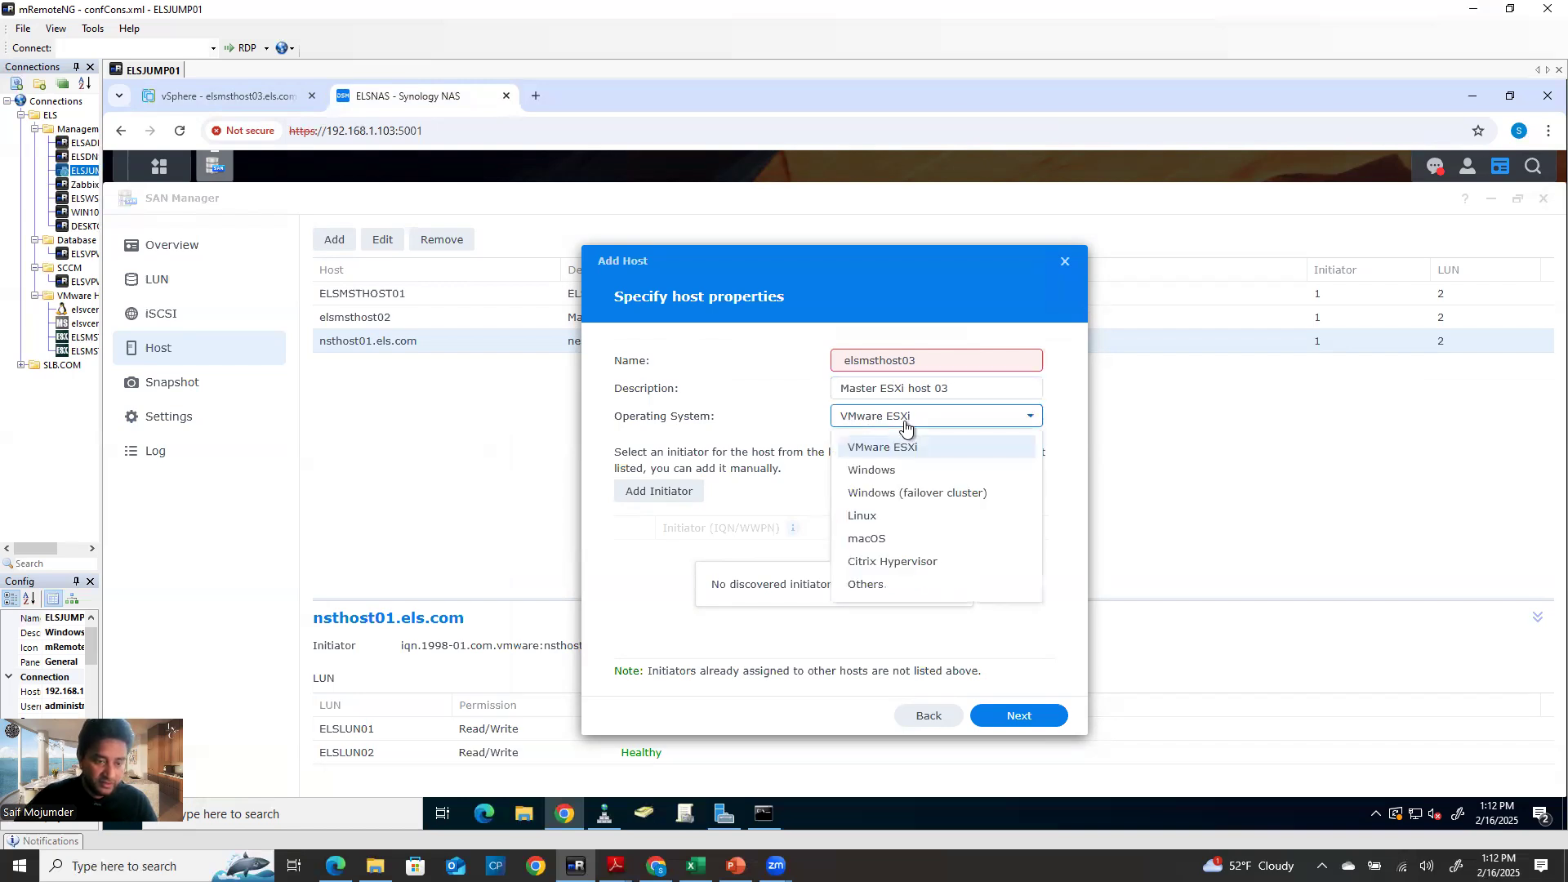
left_click(919, 446)
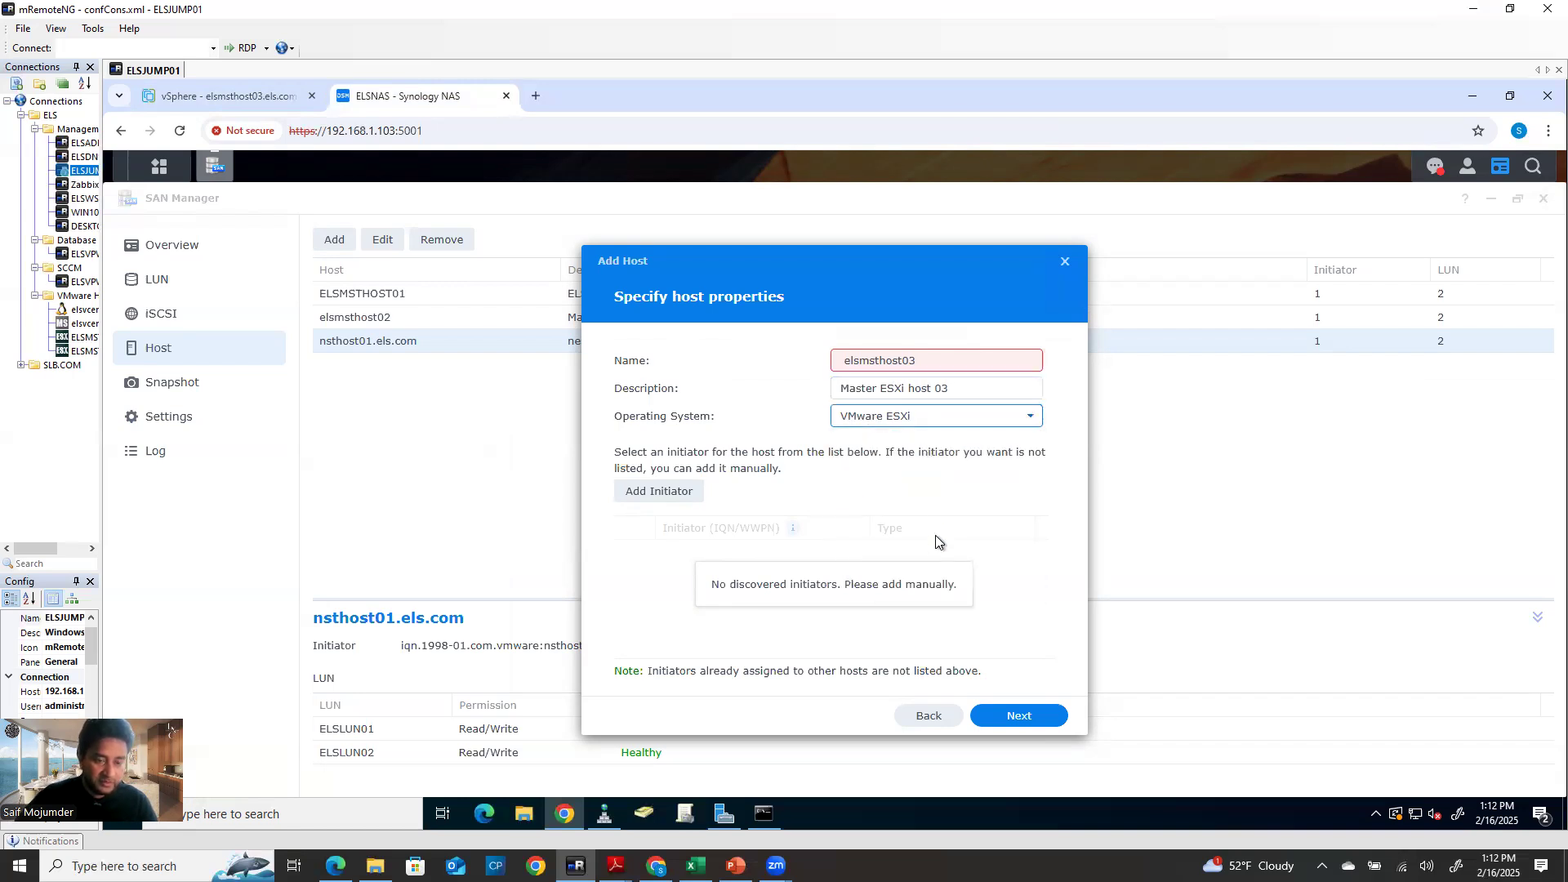
left_click(684, 499)
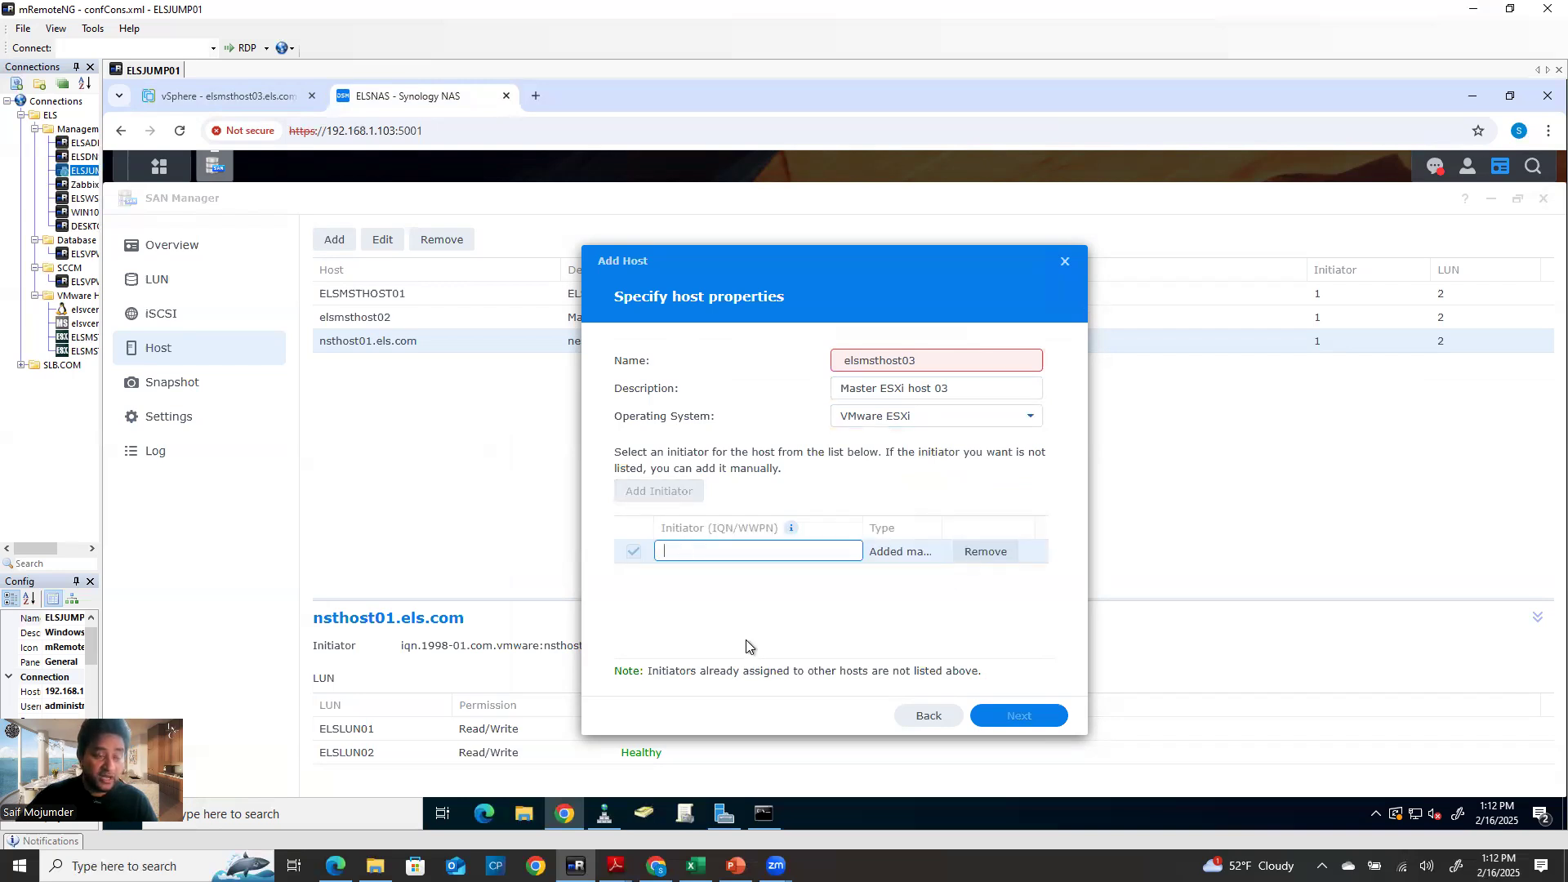
left_click(210, 104)
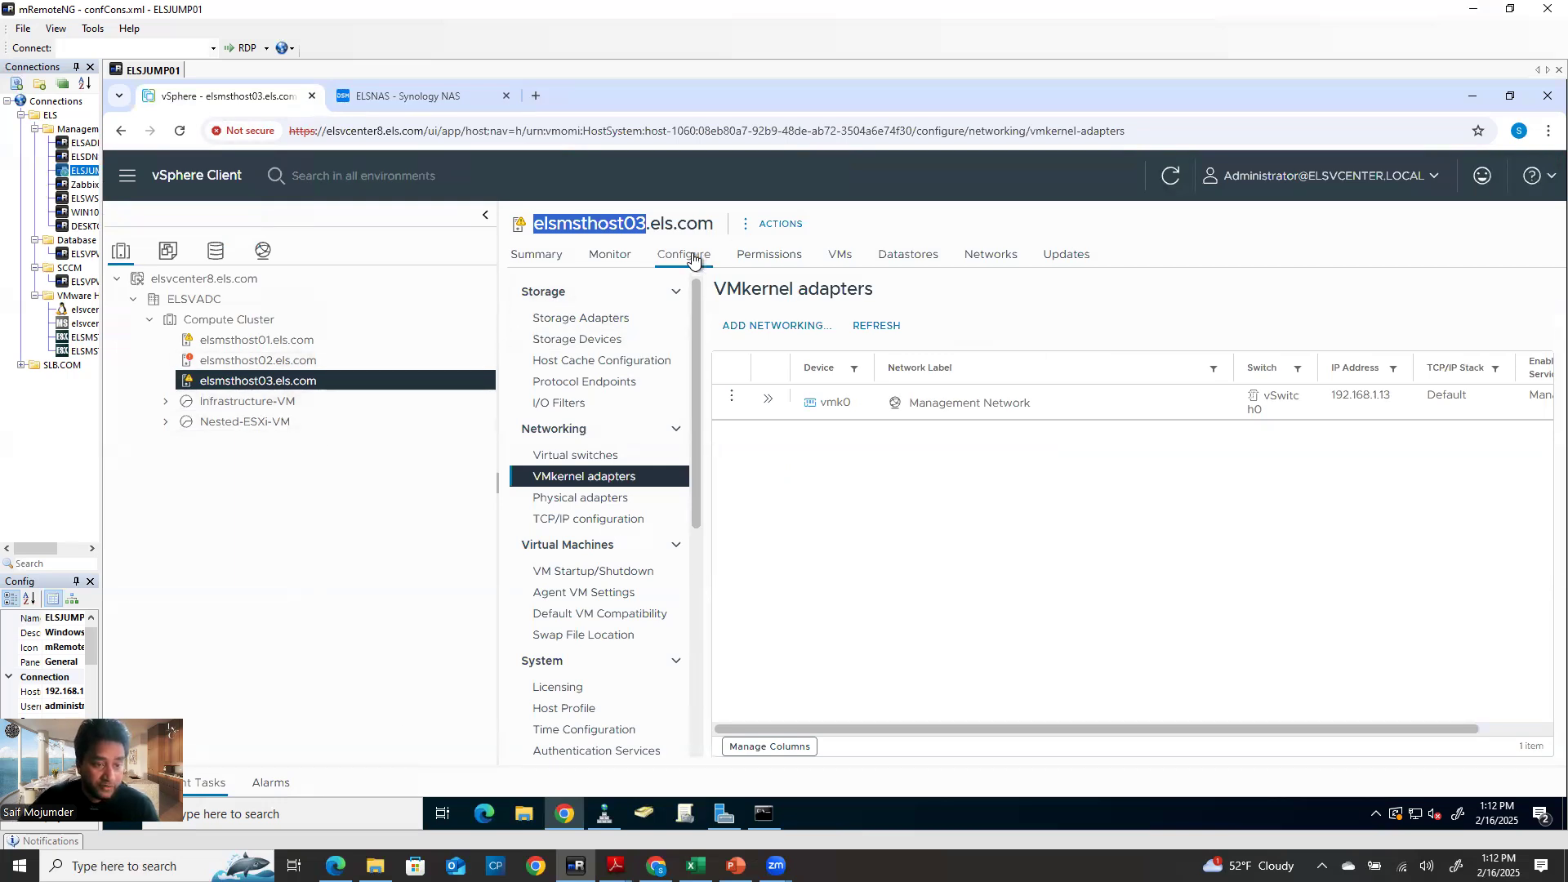
Add a software iSCSI adapter to elsmsthost03 in Storage Adapters
left_click(563, 323)
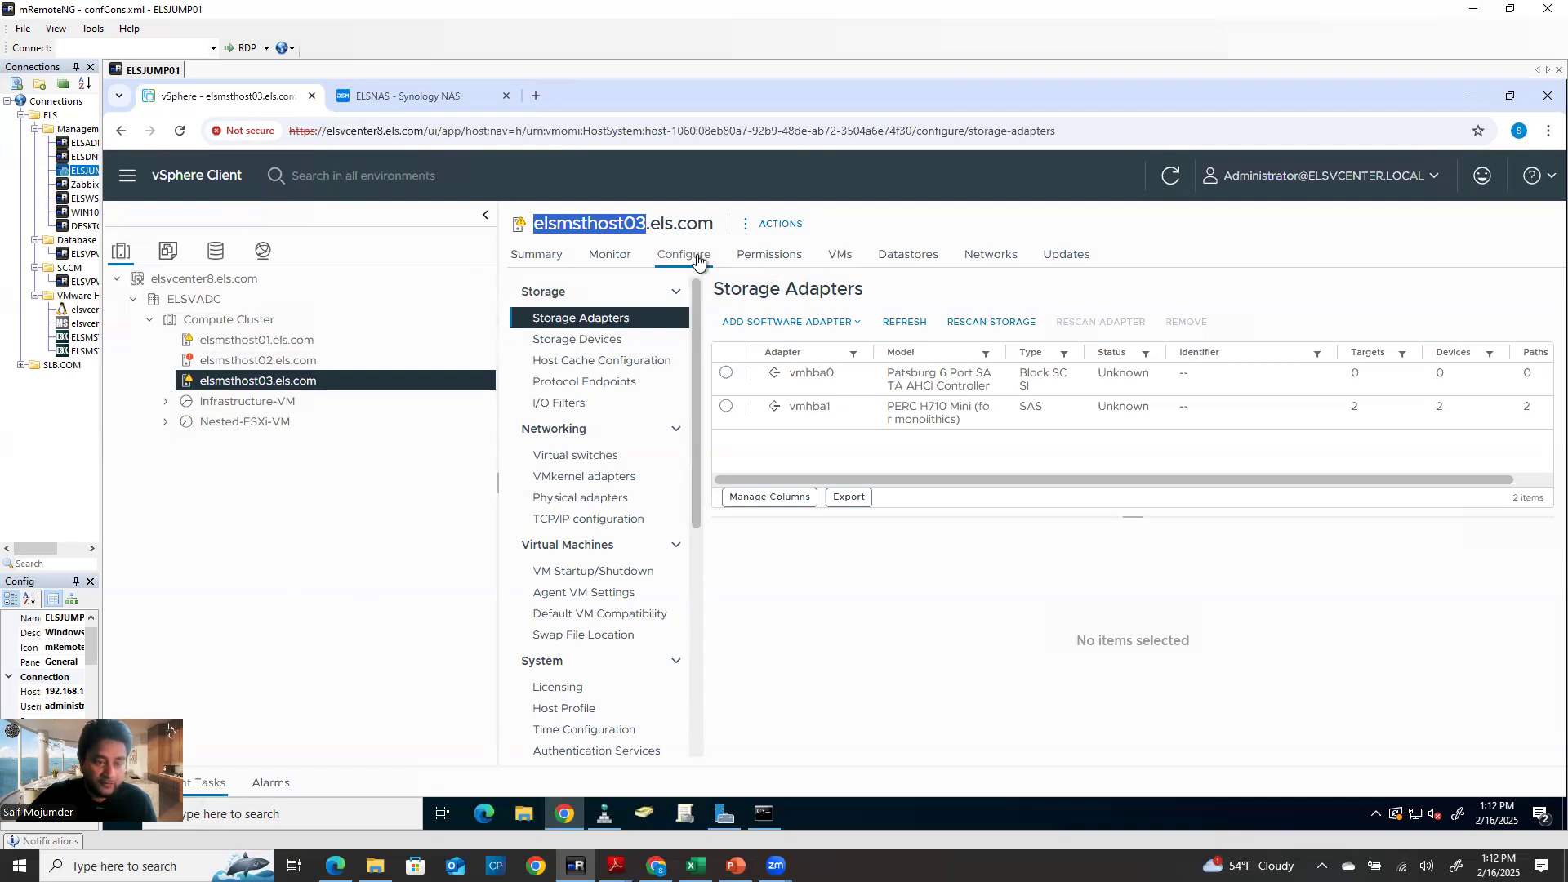
left_click(780, 324)
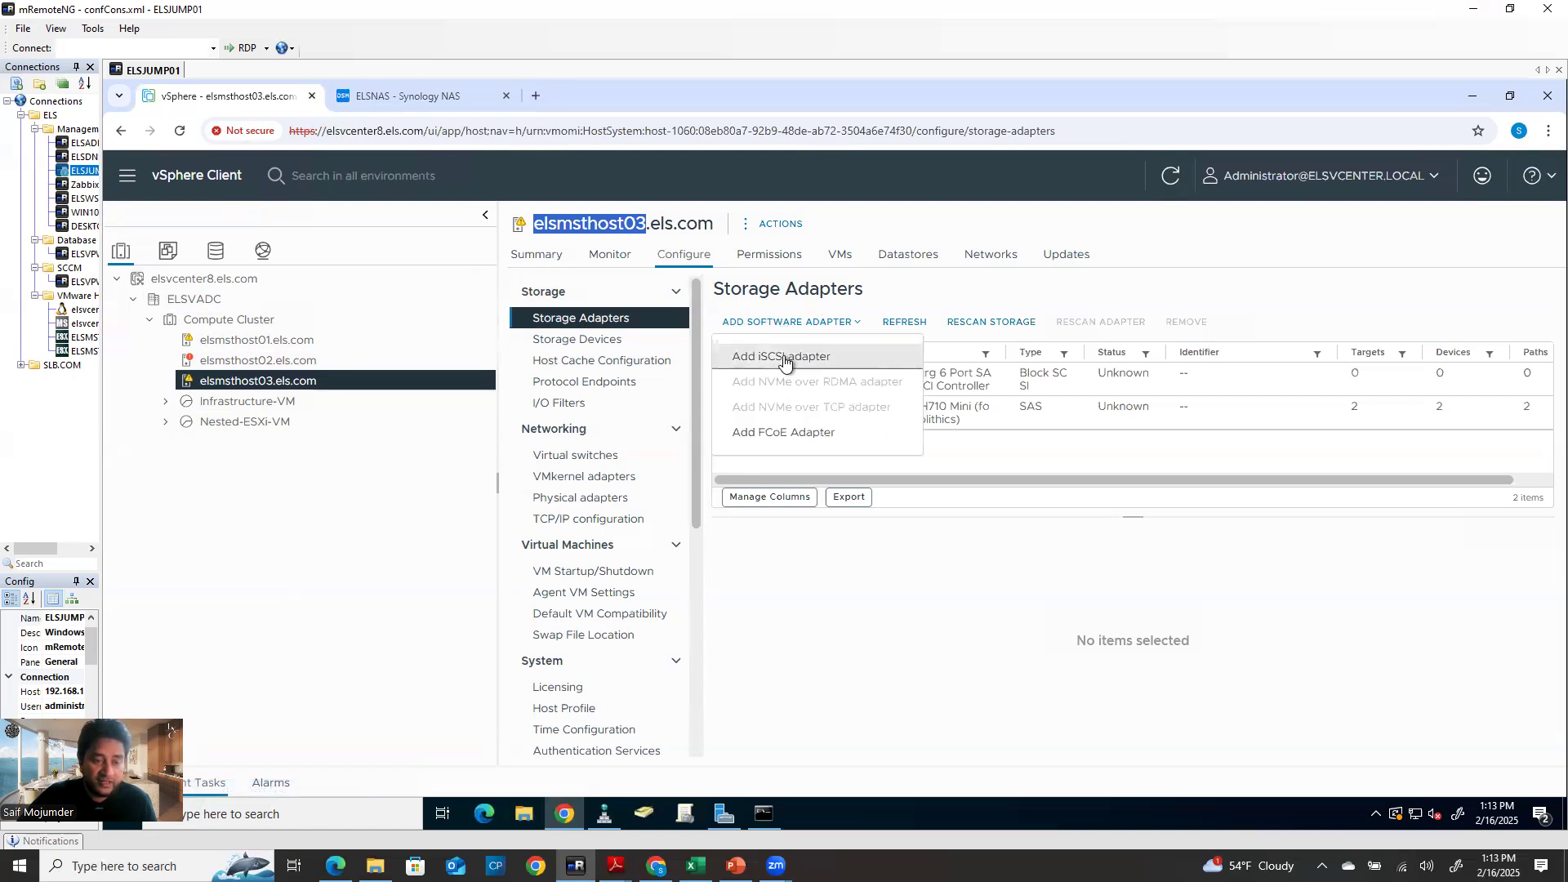
left_click(783, 357)
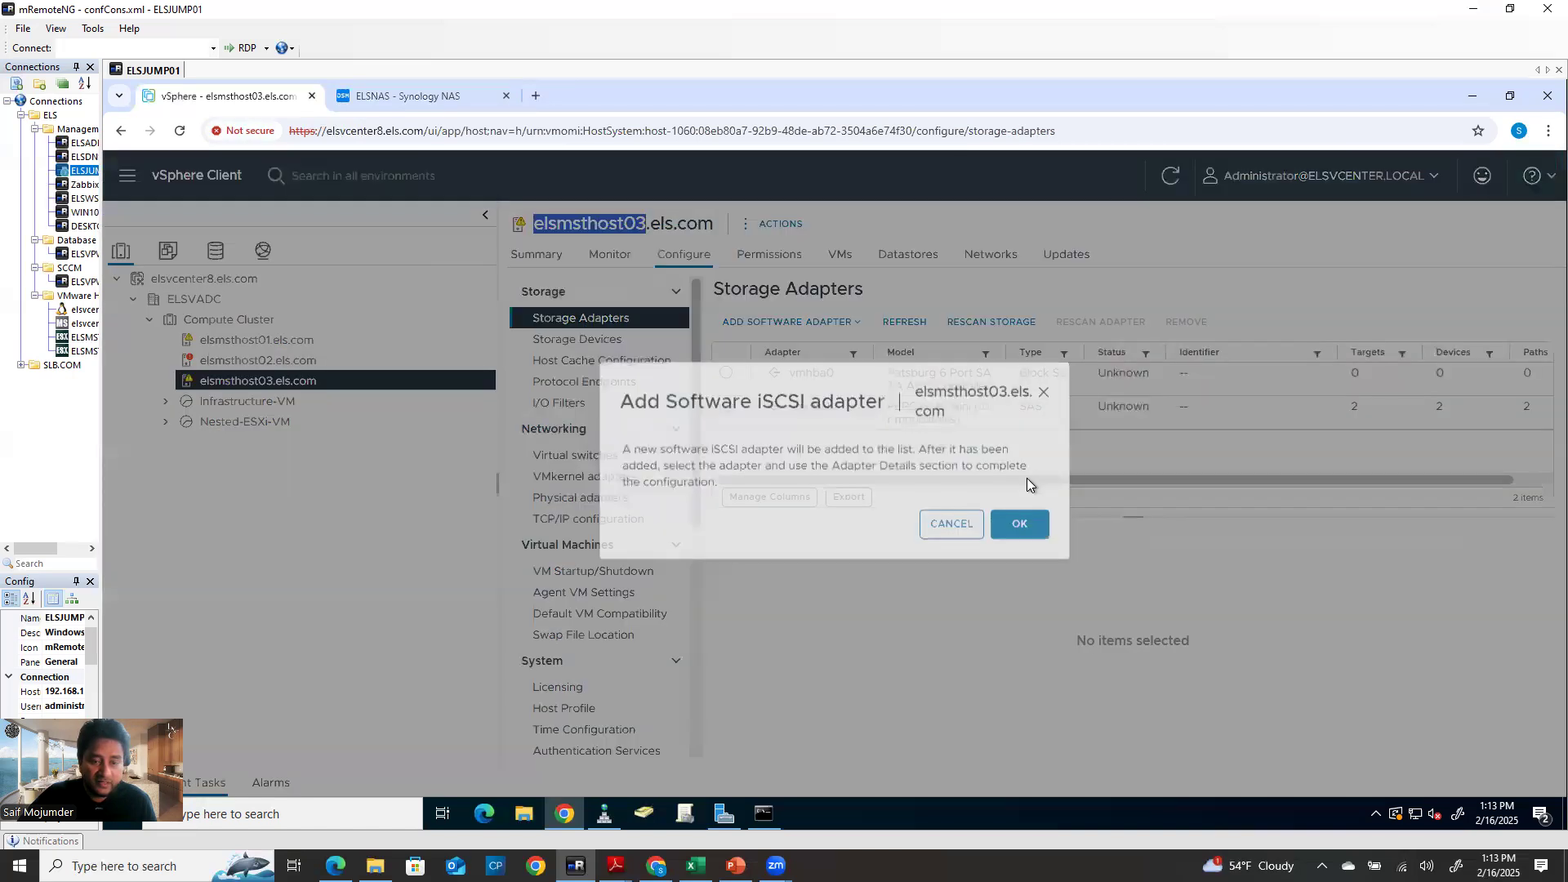
left_click(1019, 537)
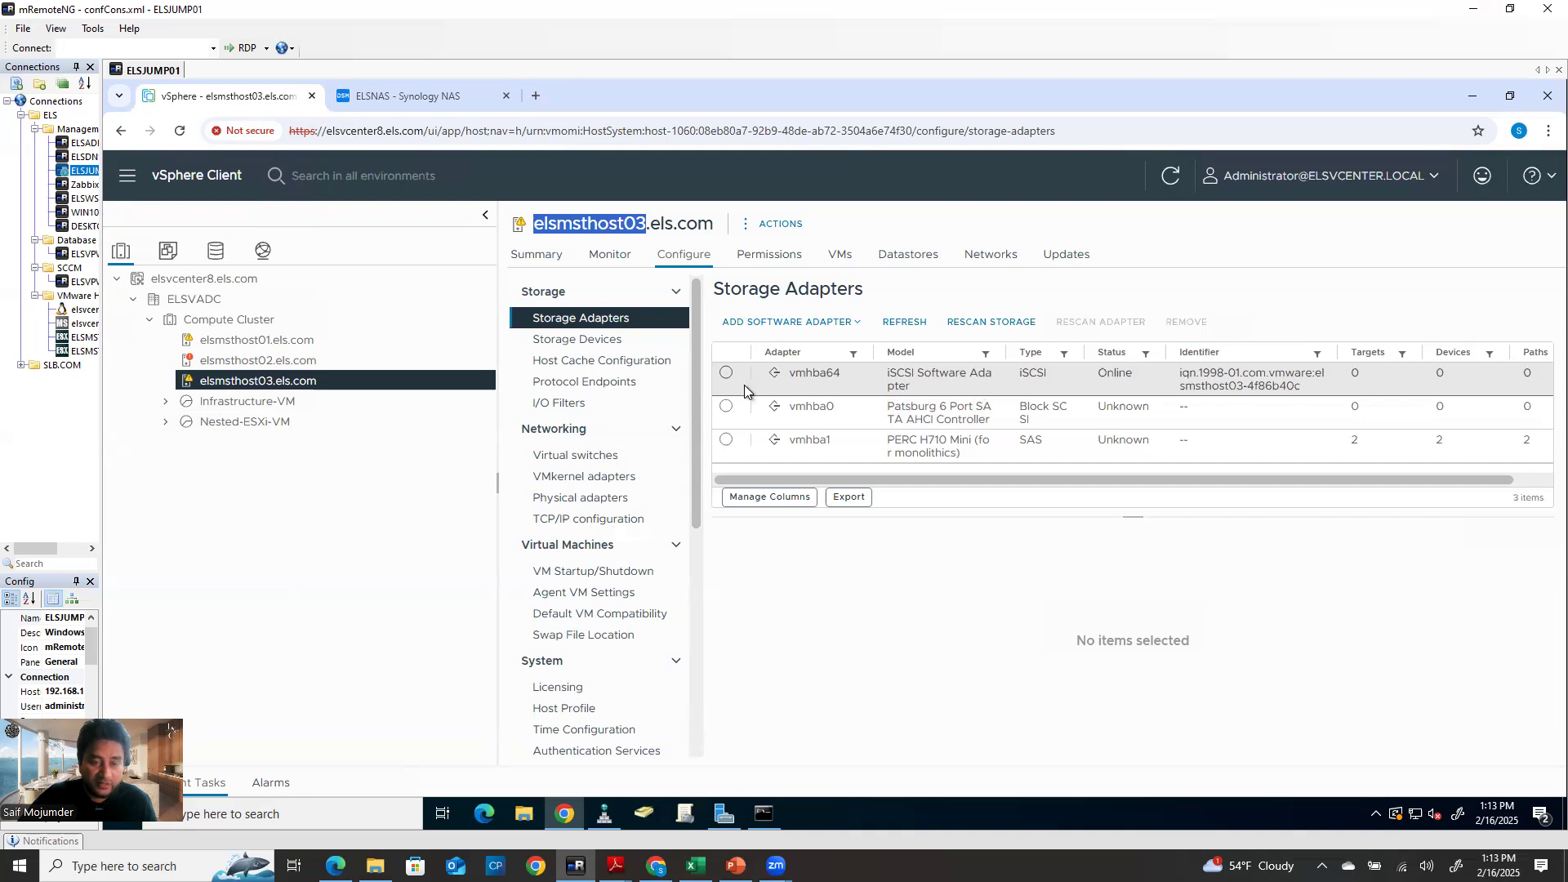
Copy the iSCSI identifier (IQN) of the new vmhba64 adapter
left_click(726, 373)
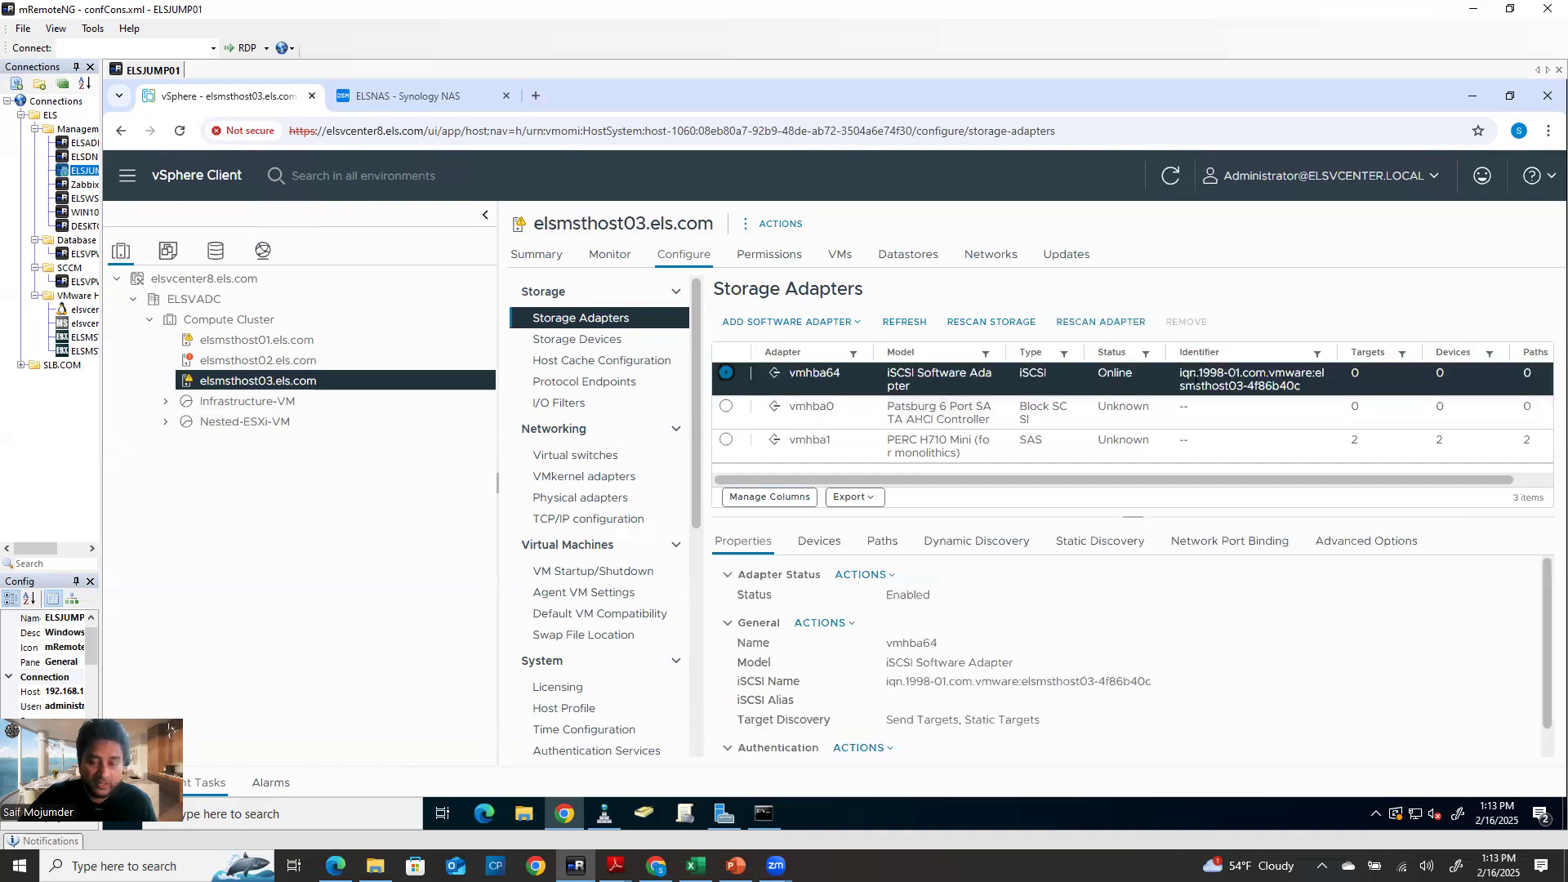
left_click(1198, 375)
left_click(744, 373)
left_click(1189, 373)
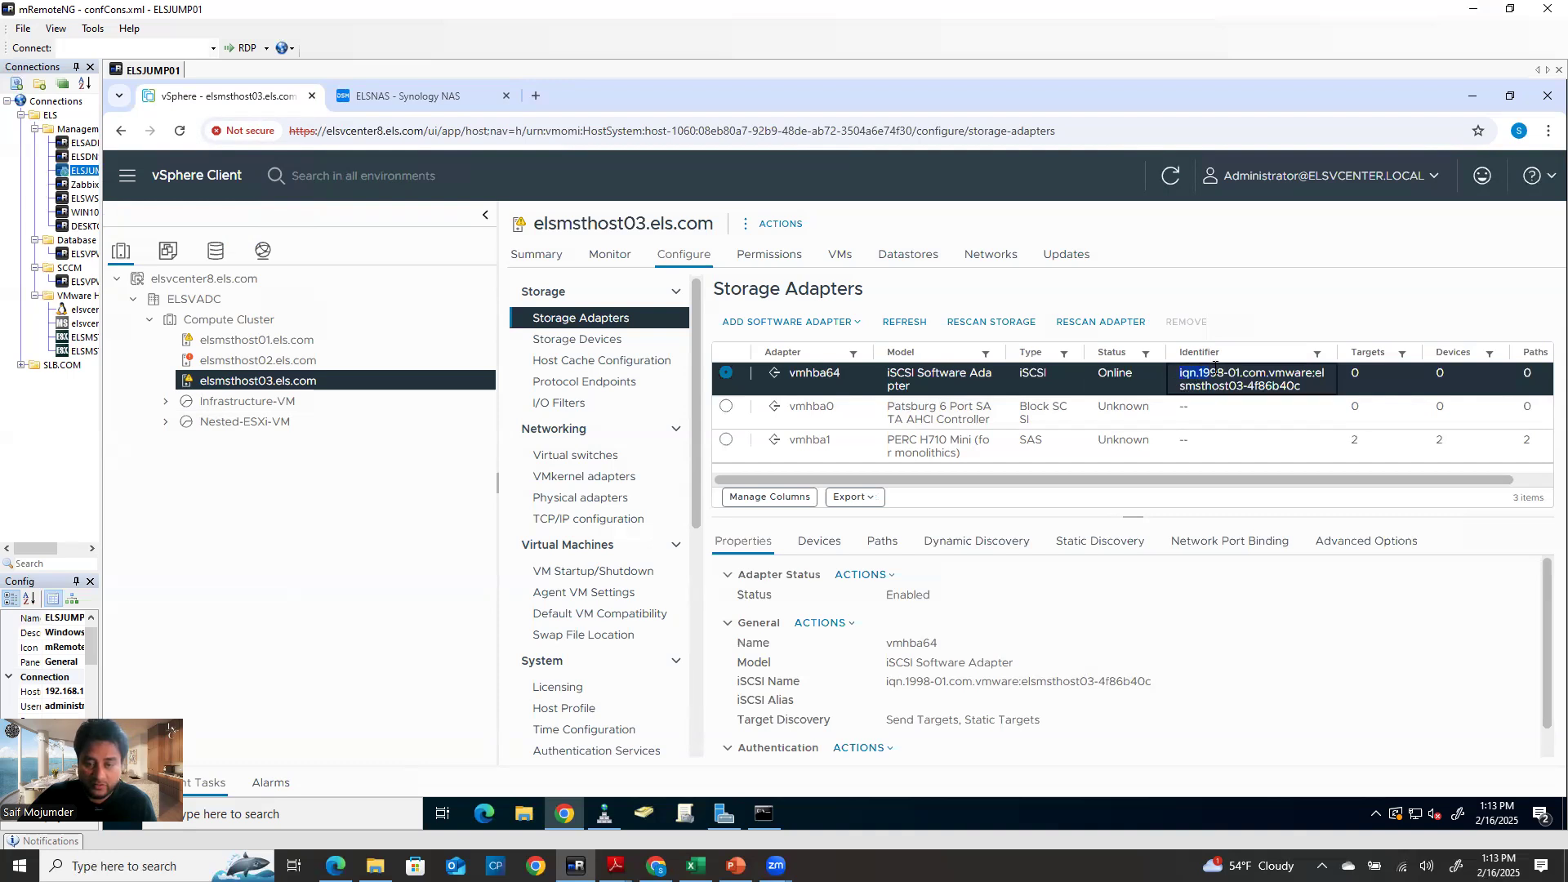
left_click_drag(1249, 374, 1307, 387)
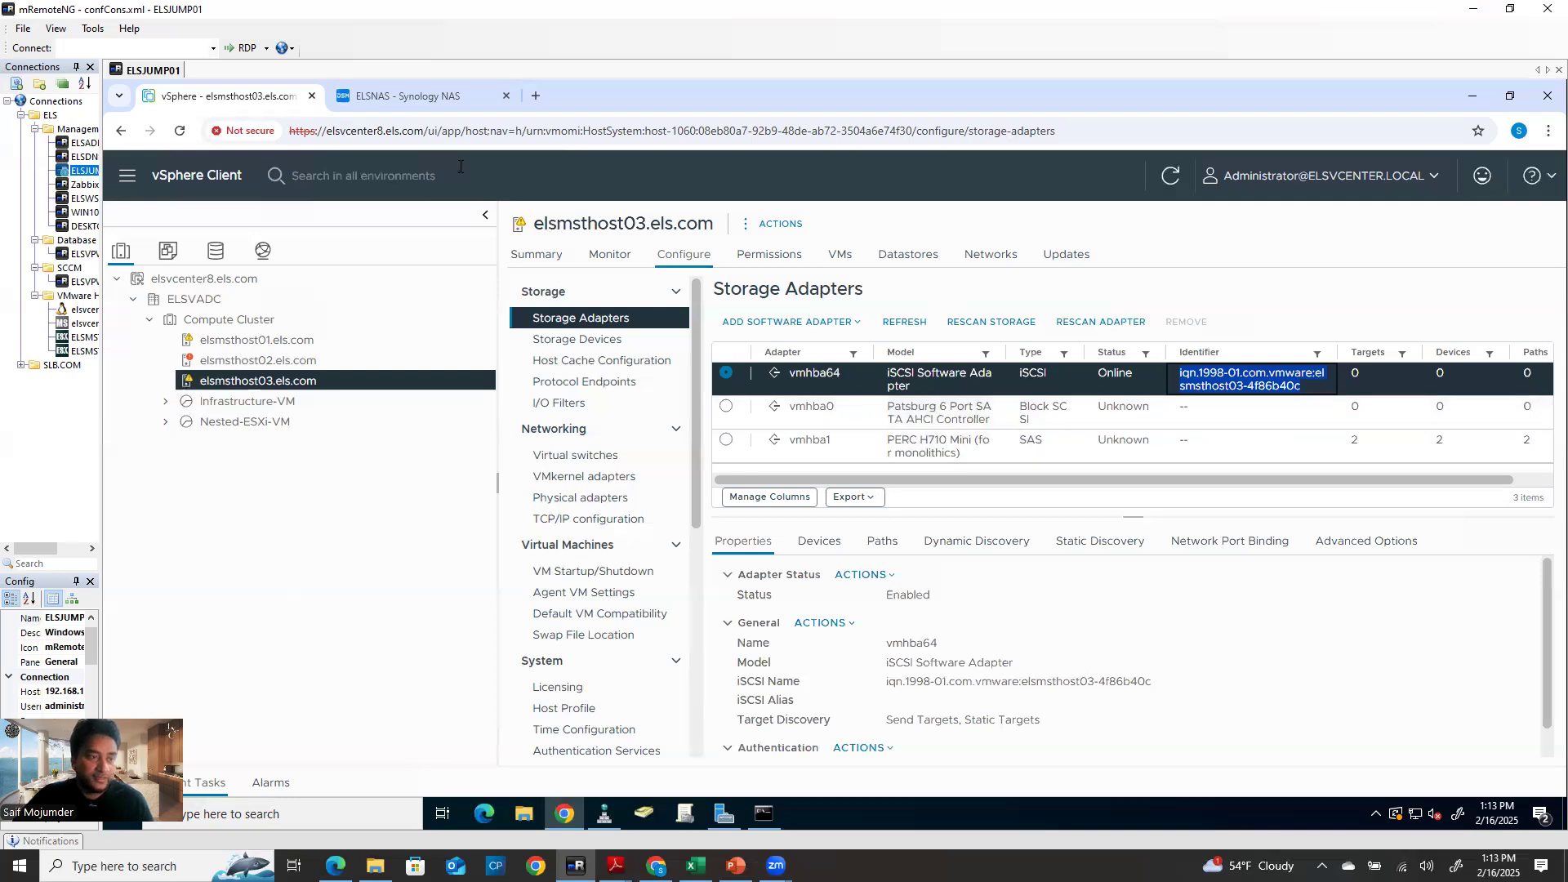
left_click(453, 96)
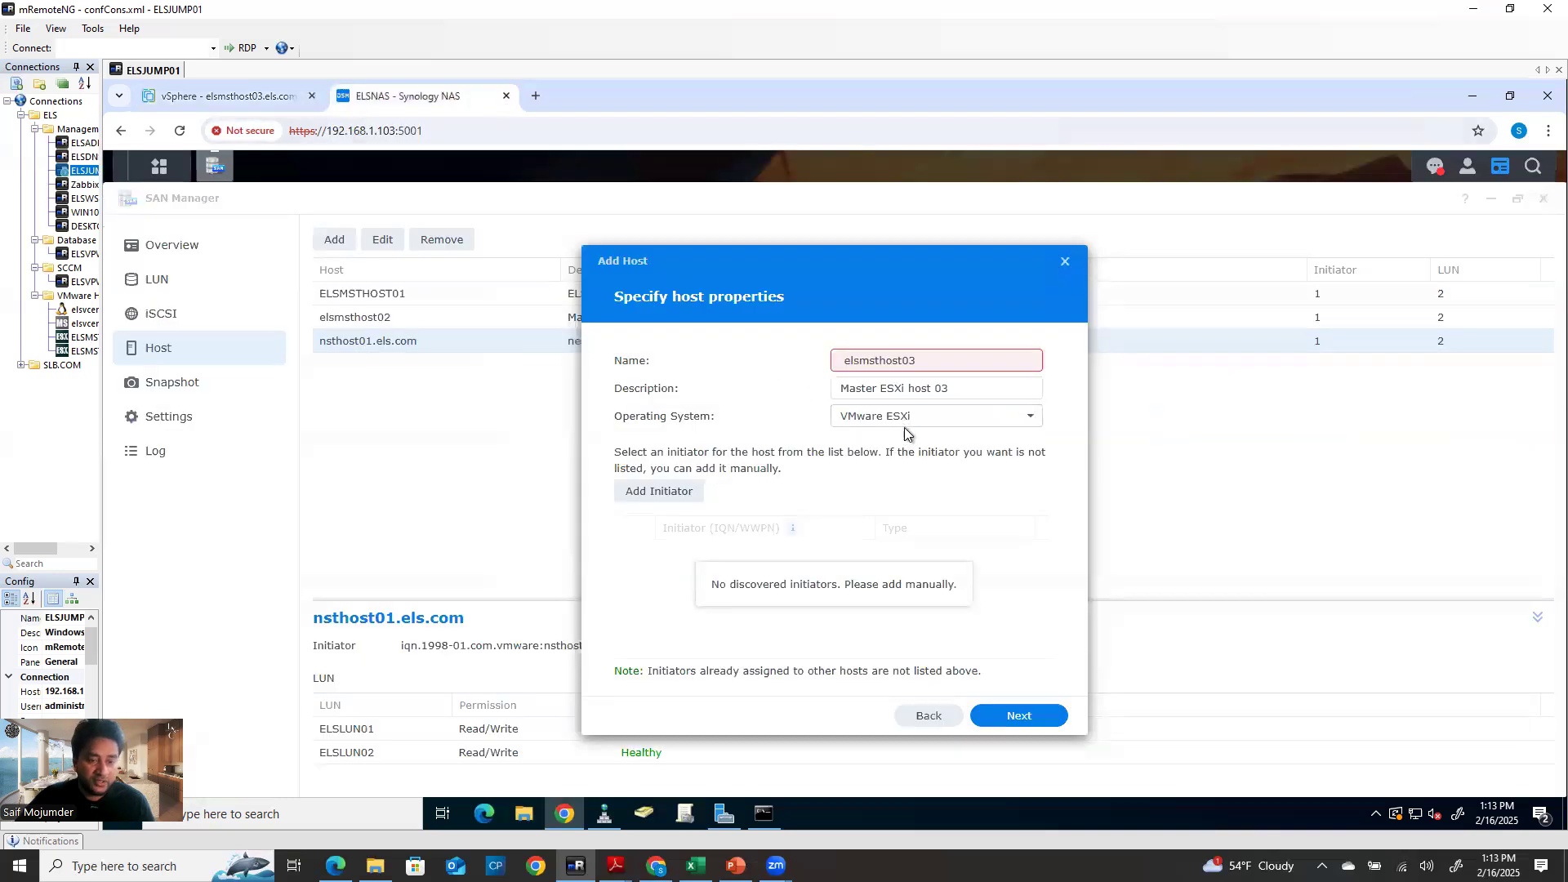
Paste host03's IQN as an initiator, then abandon the Add Host wizard
left_click(656, 491)
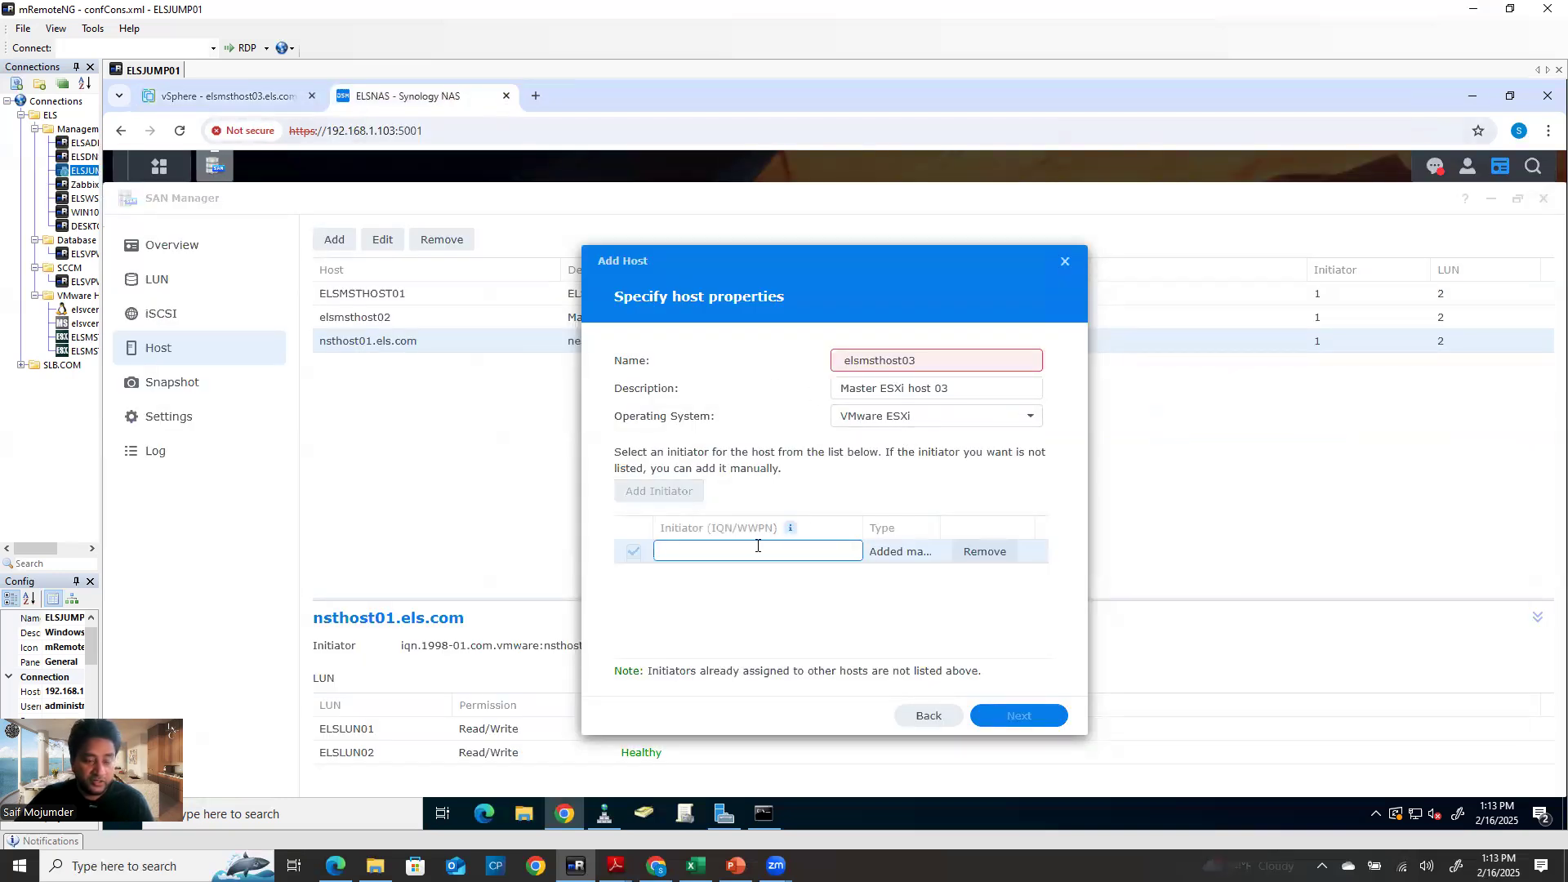
key("ctrl+v")
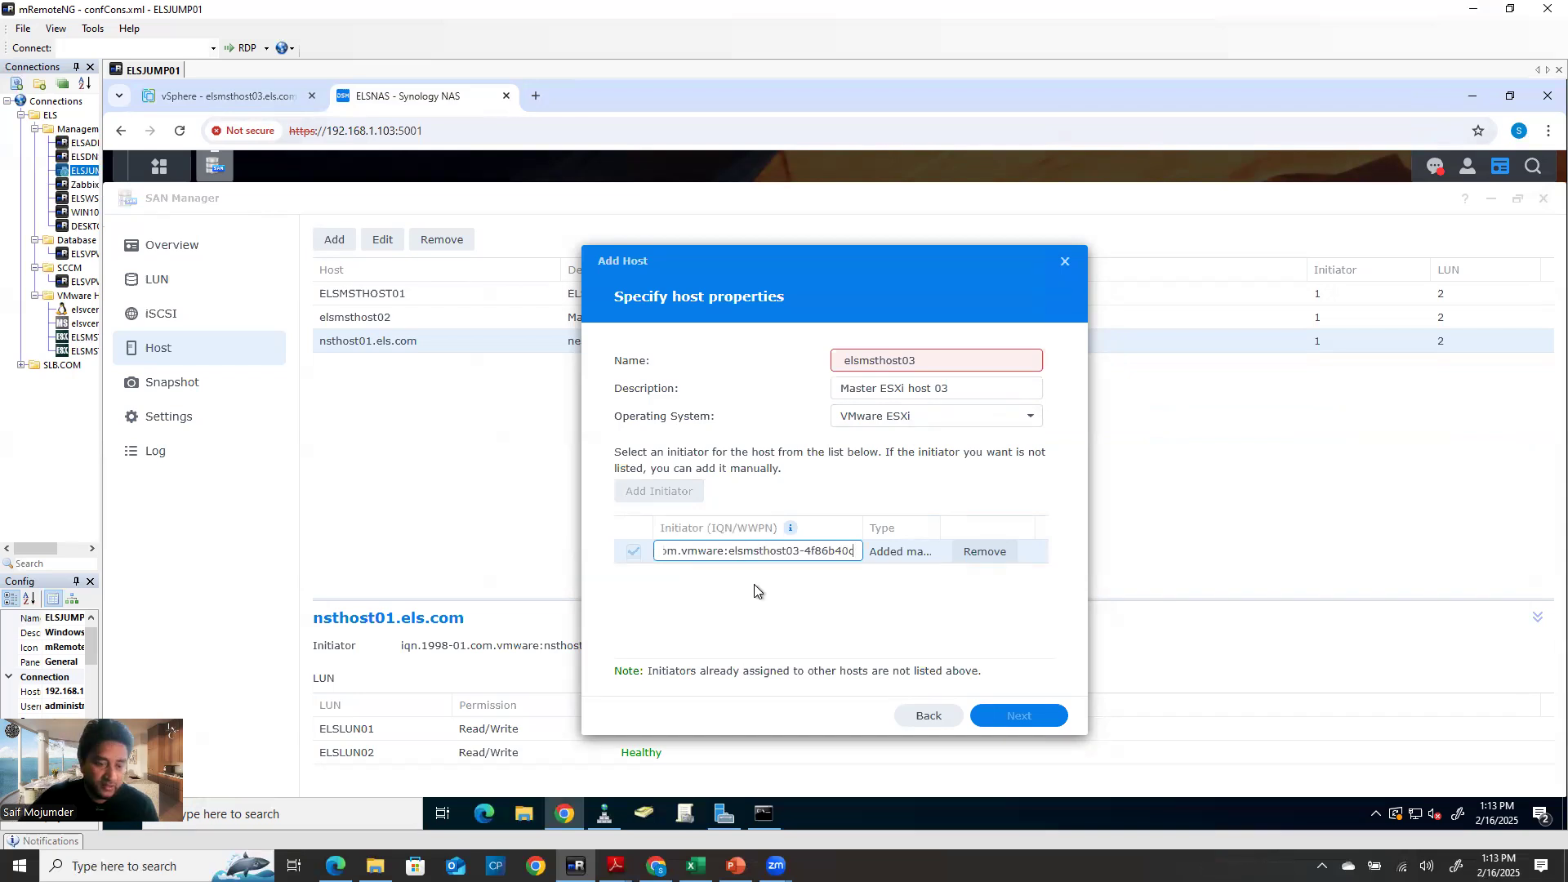
left_click(919, 591)
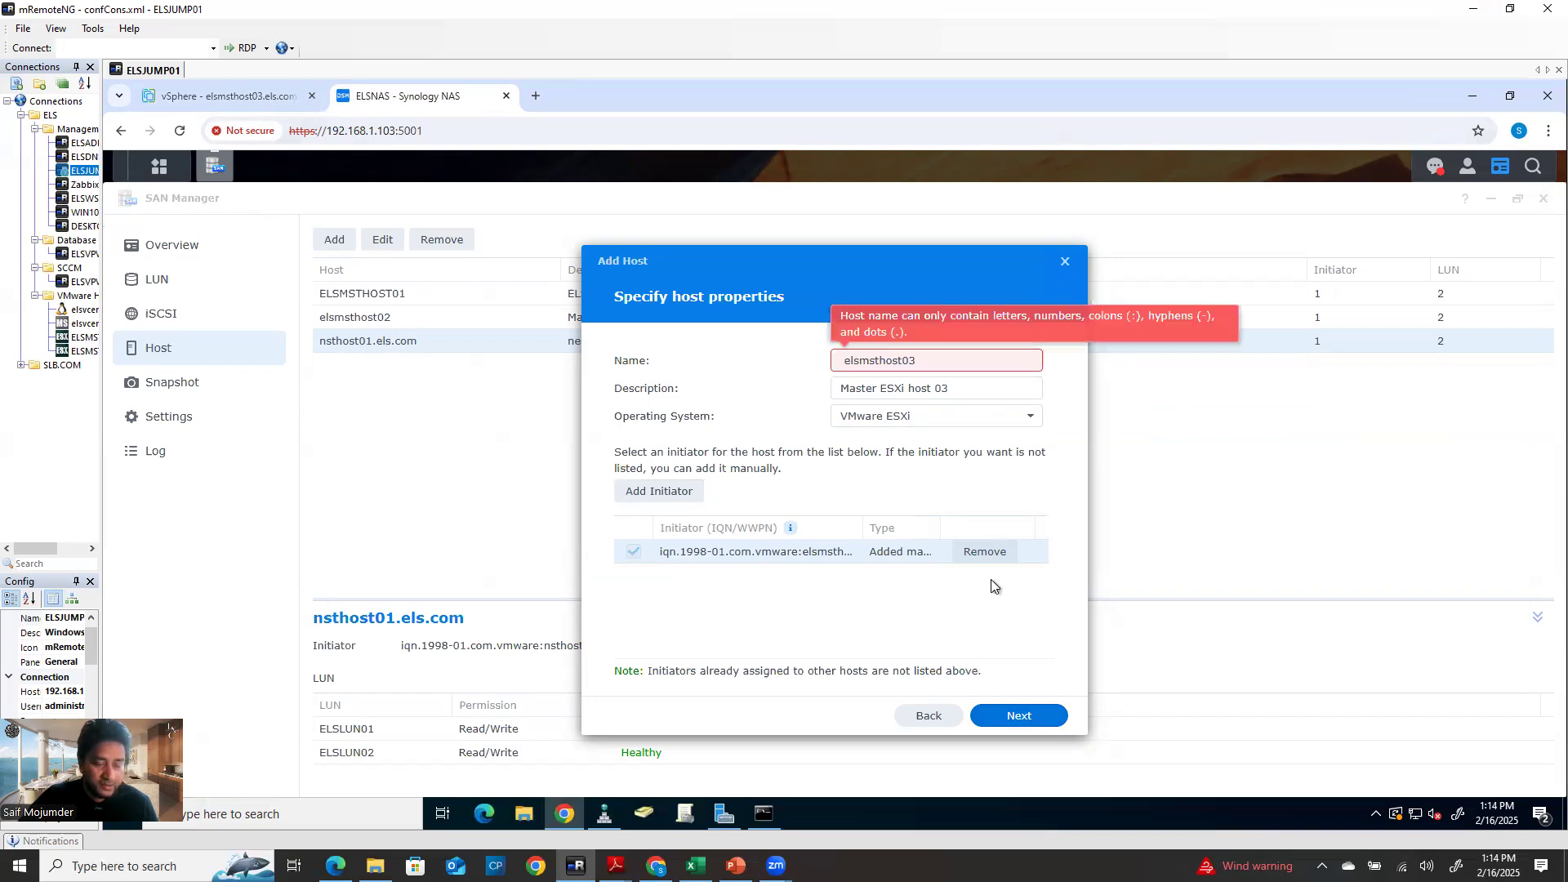
left_click(928, 718)
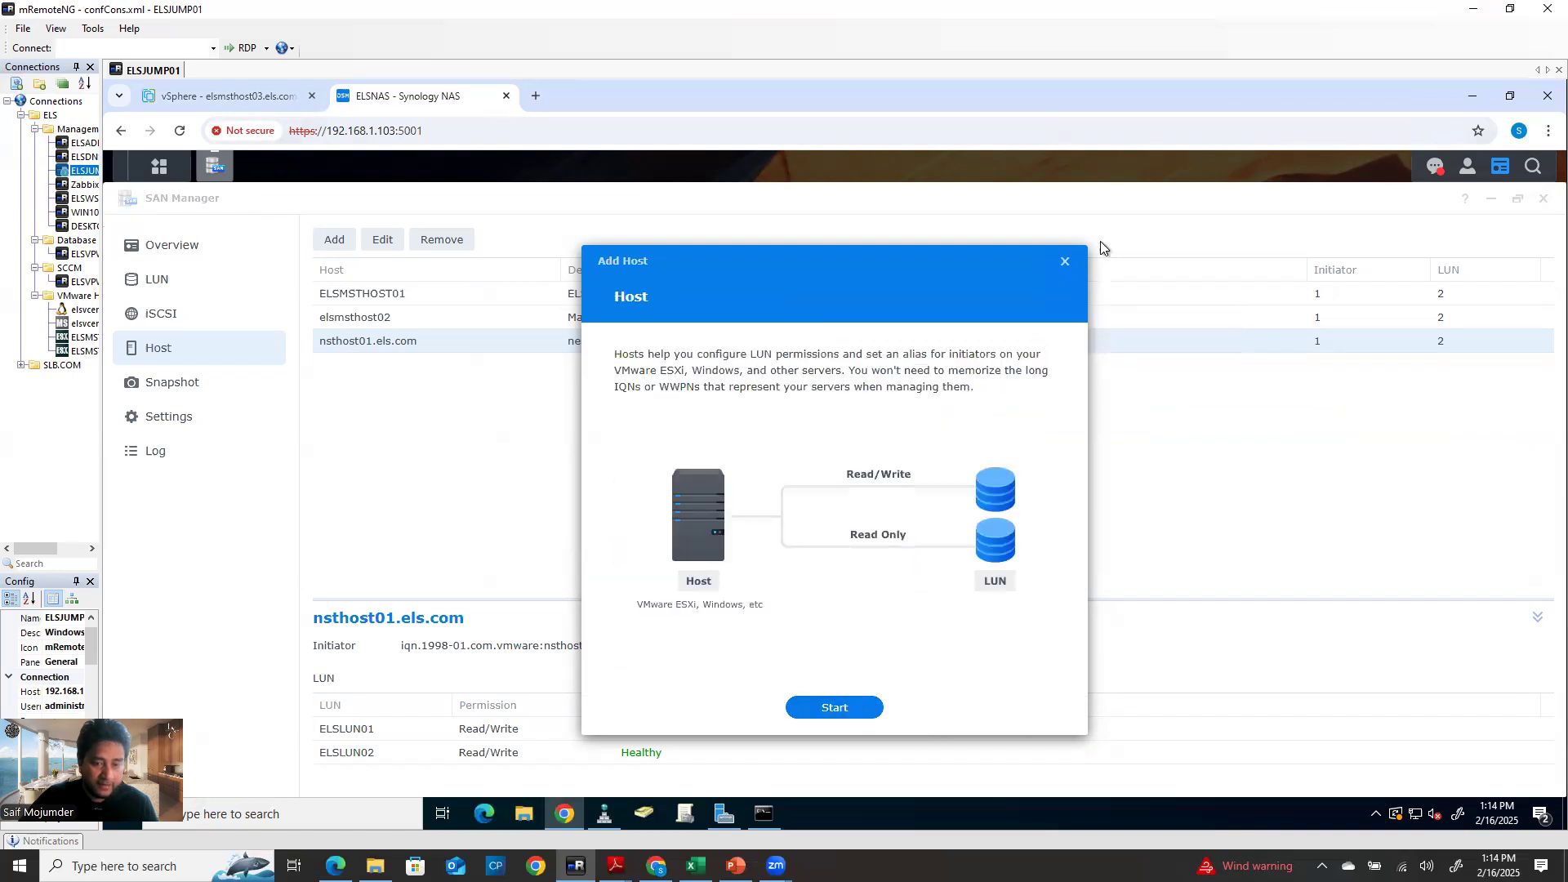
left_click(1063, 263)
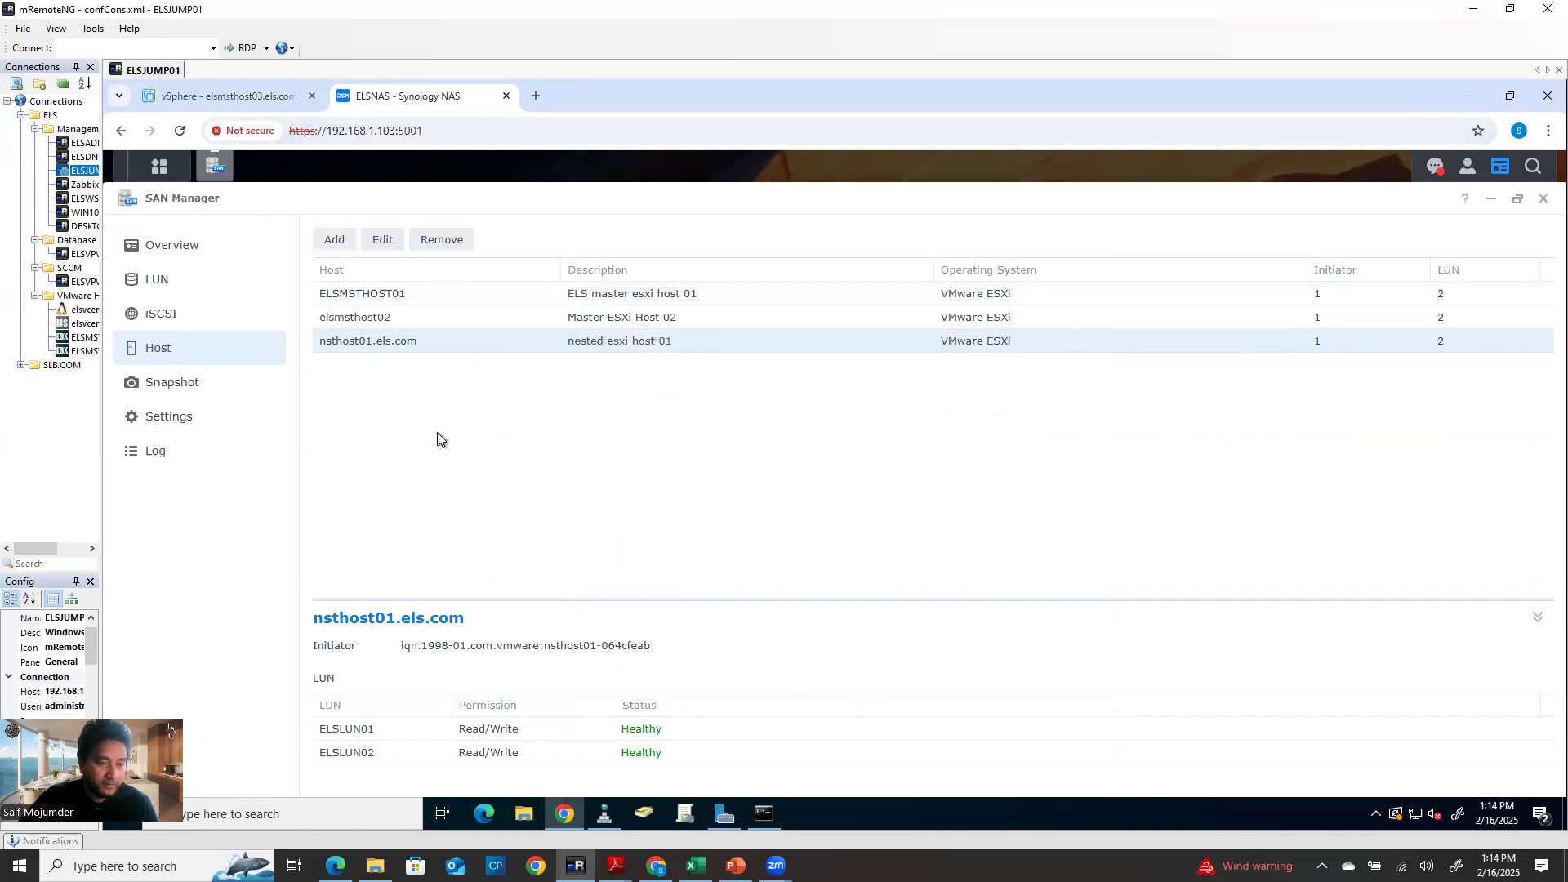
Look over the existing host entries elsmsthost02 and nsthost01.els.com
left_click(375, 296)
left_click(383, 317)
left_click(399, 343)
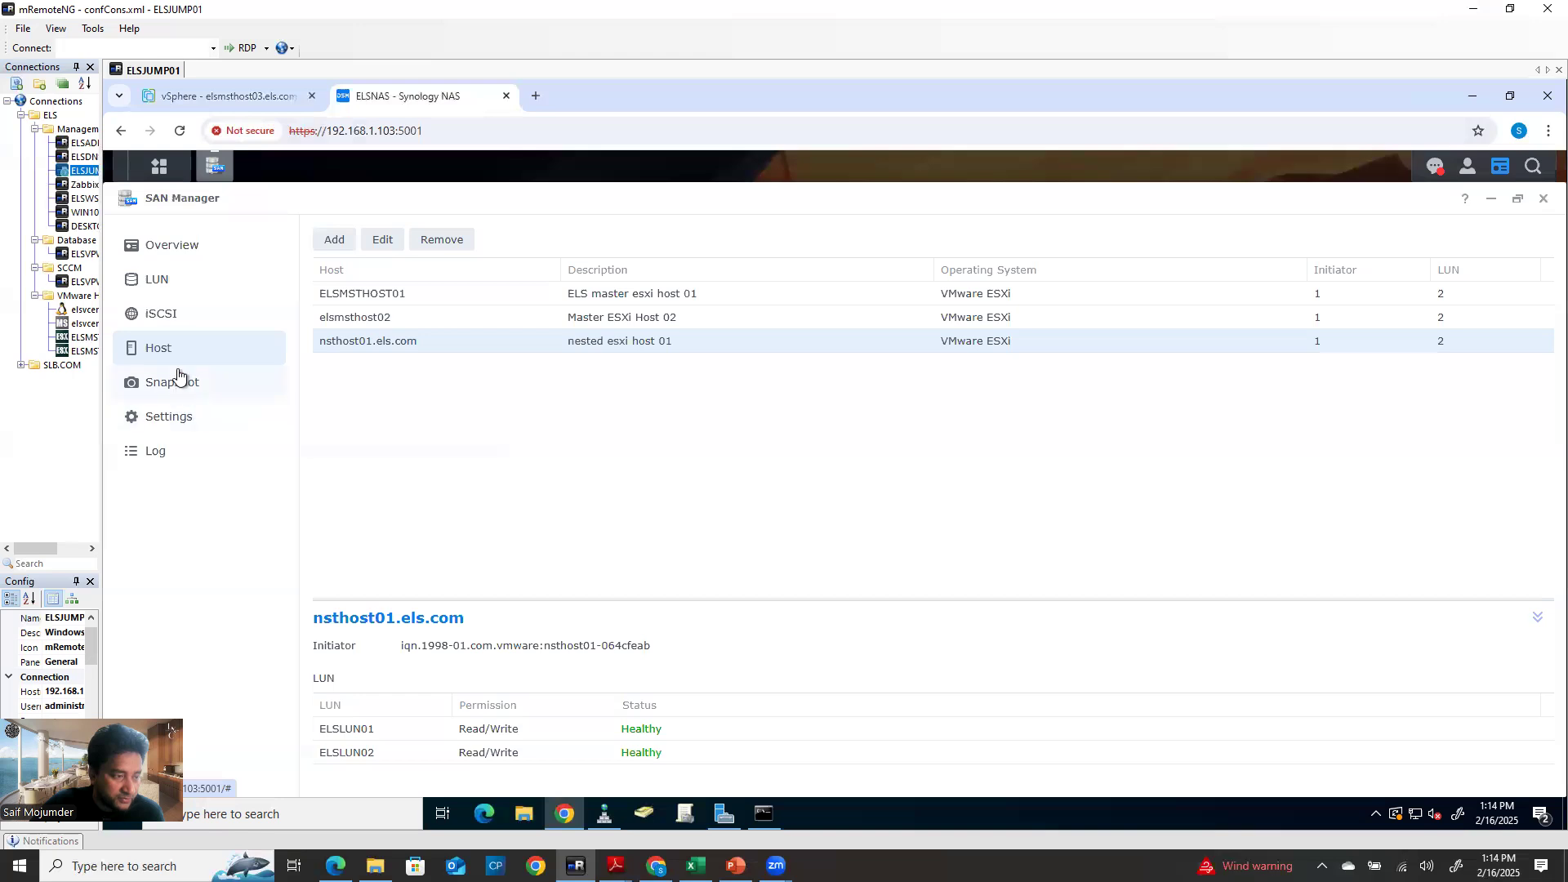
Restart Add Host and enter host03's iSCSI IQN as the initiator
left_click(335, 239)
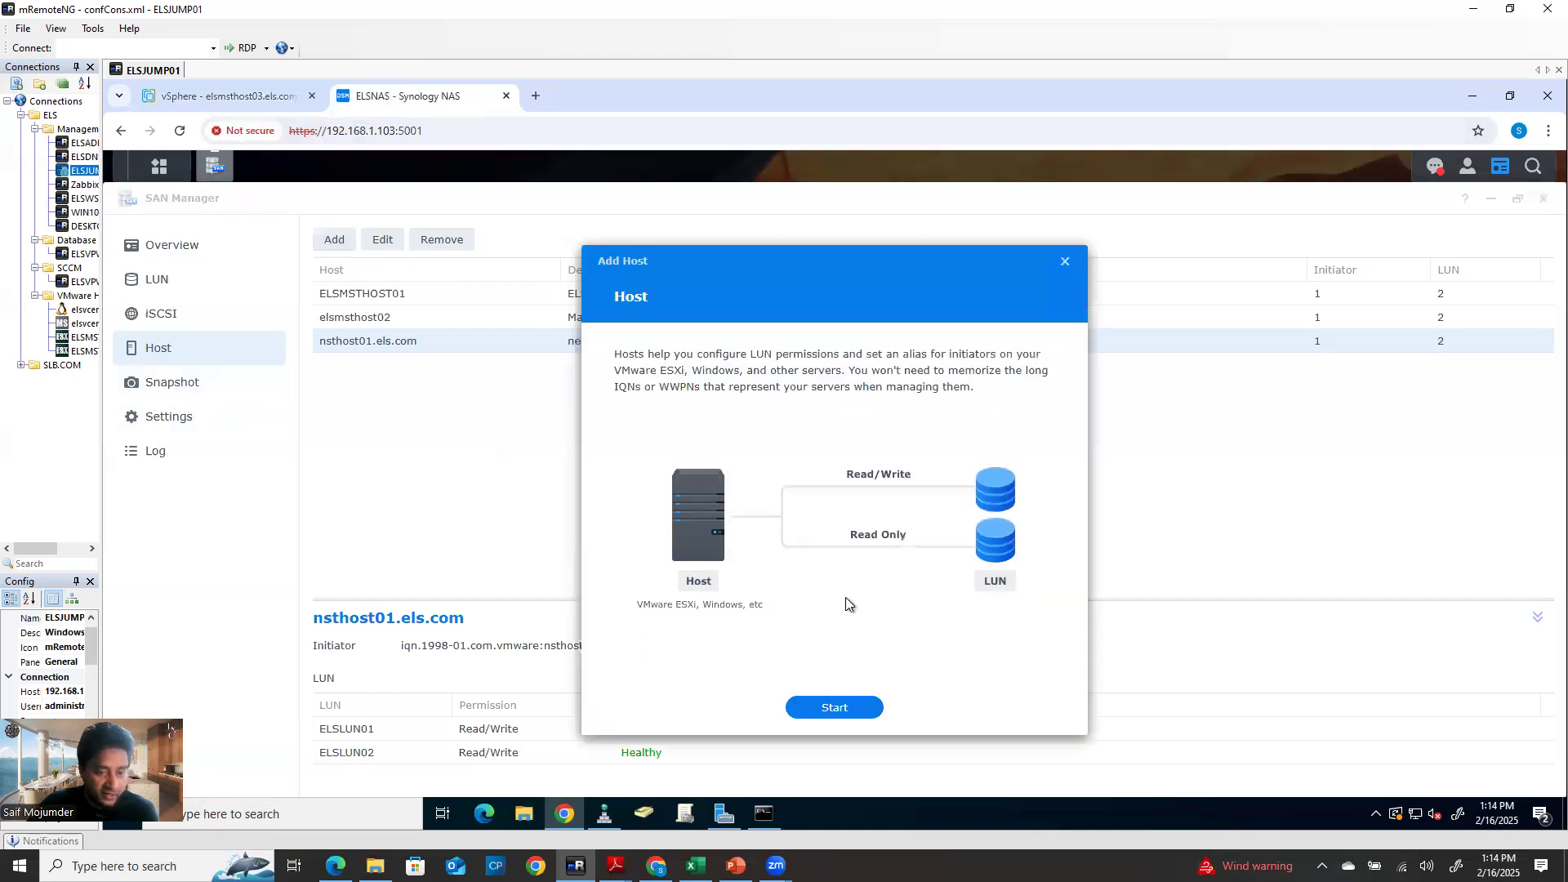
left_click(831, 710)
left_click(882, 354)
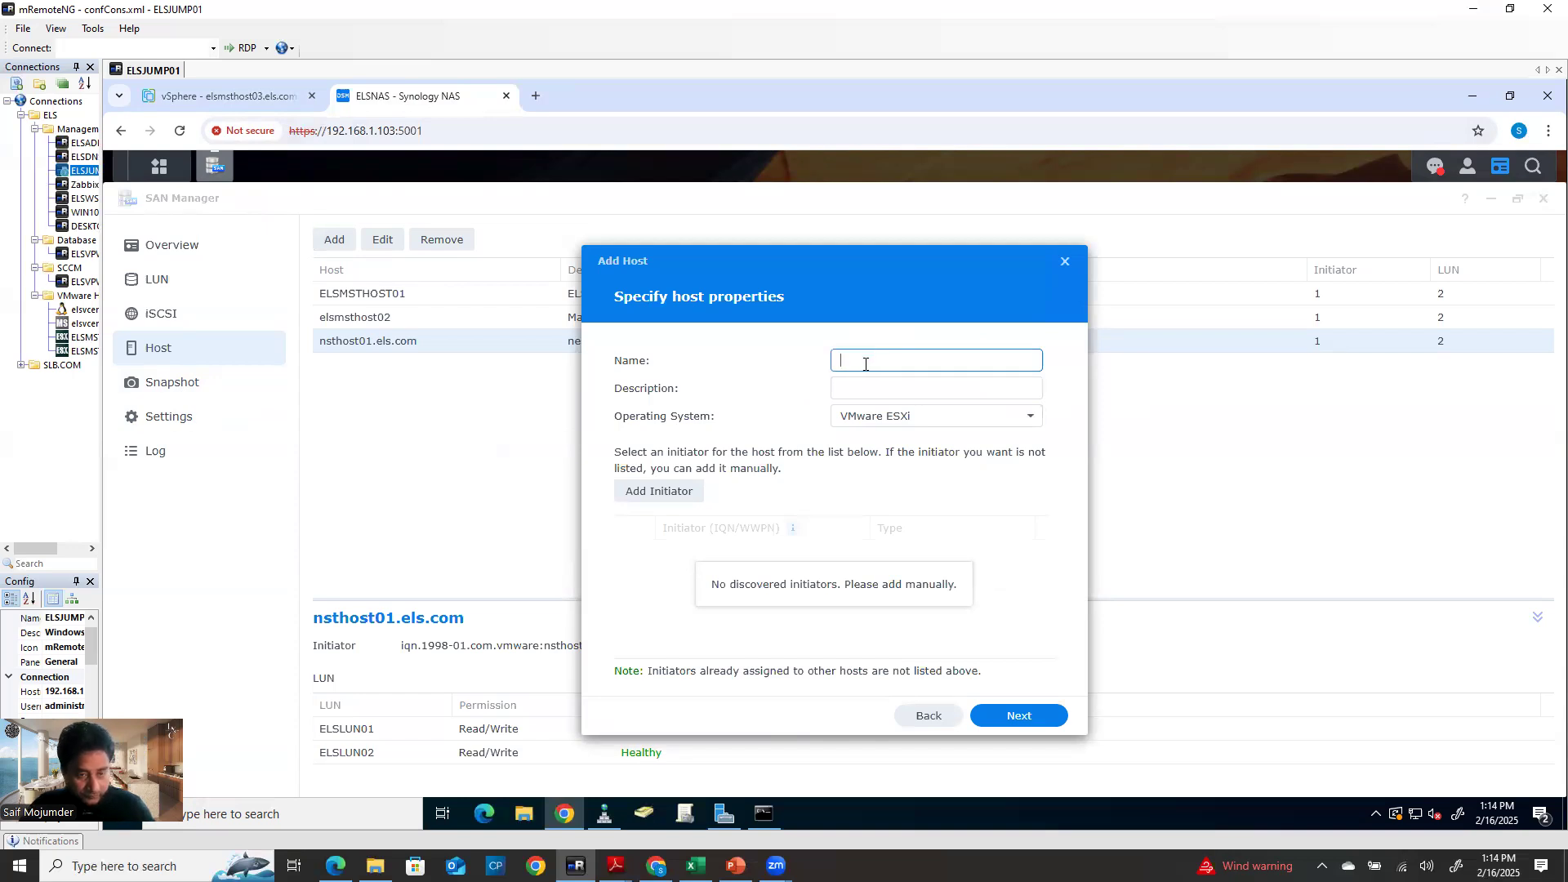
left_click(680, 493)
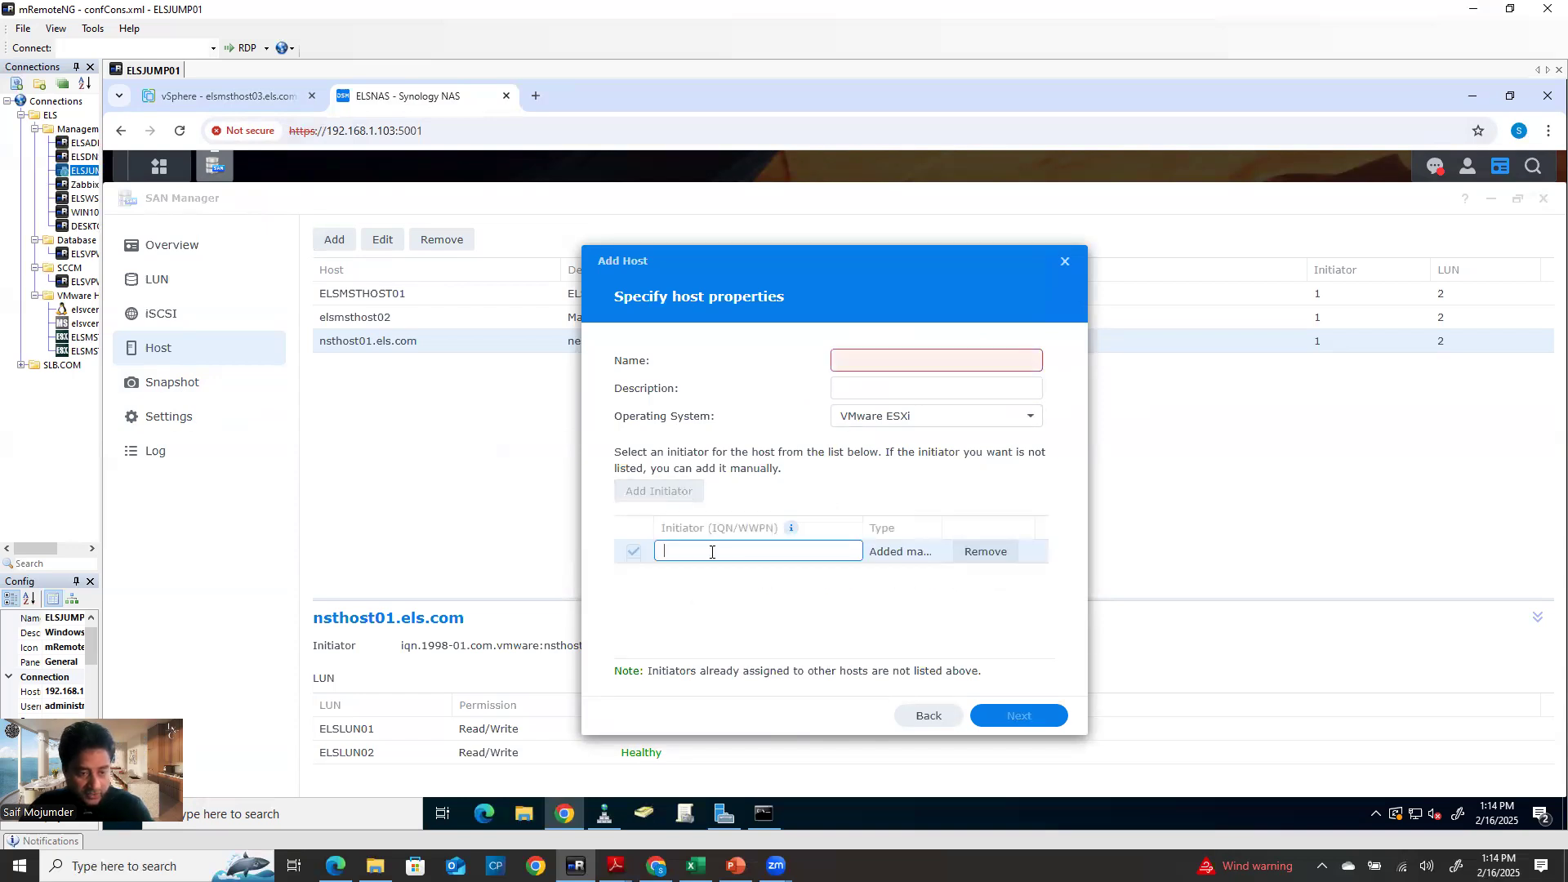
key("ctrl+v")
key("Return")
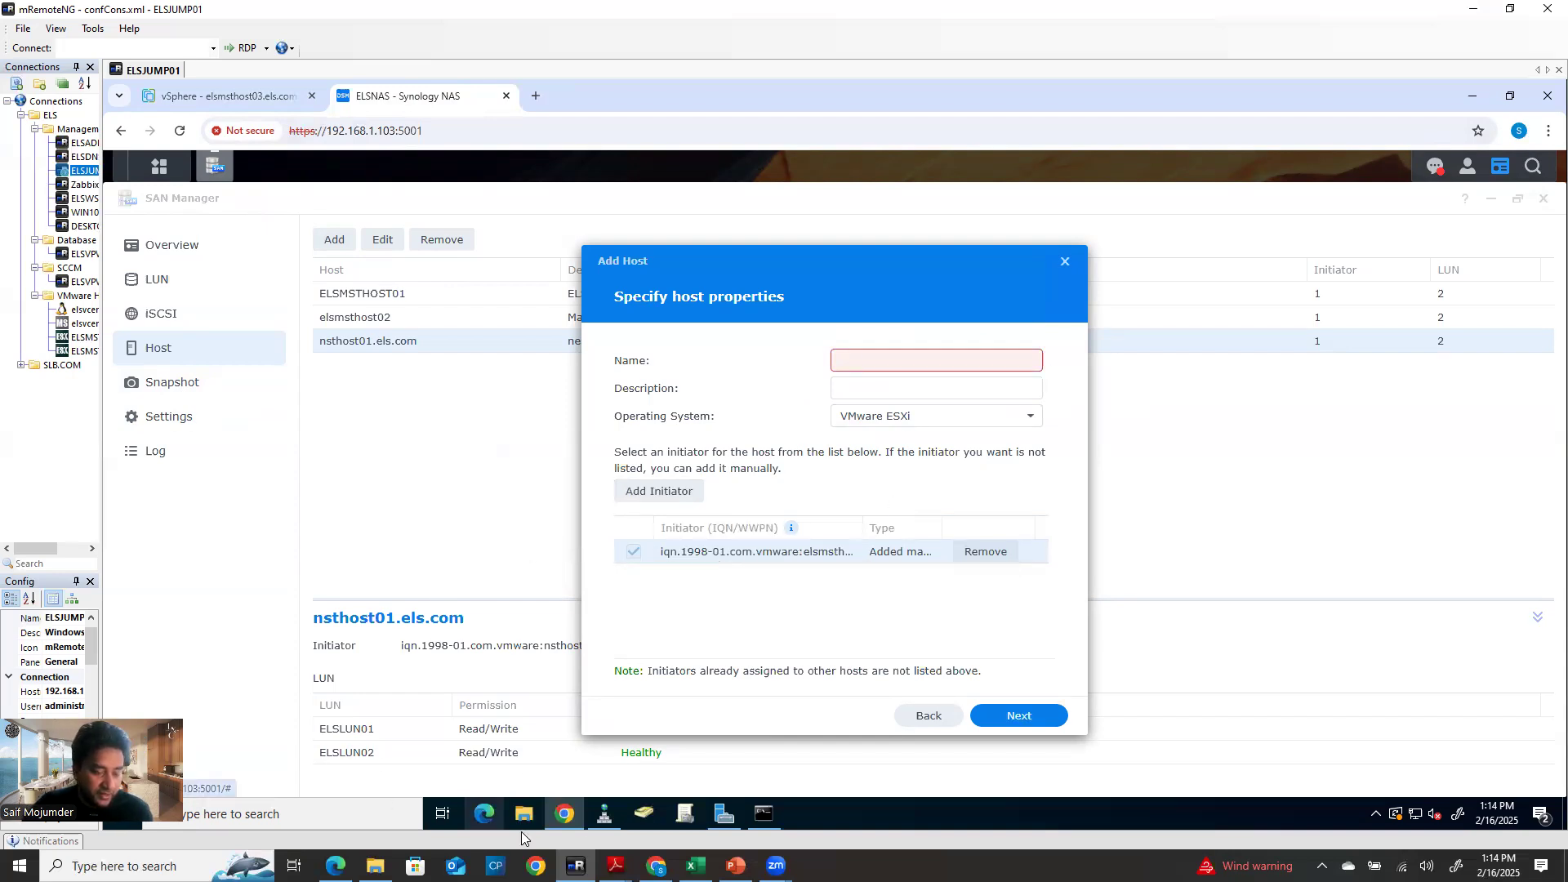
Name the host elsmsthost03 with description 'ESXi master host 03' and continue to LUN permissions
left_click(256, 103)
double_click(610, 211)
key("ctrl+c")
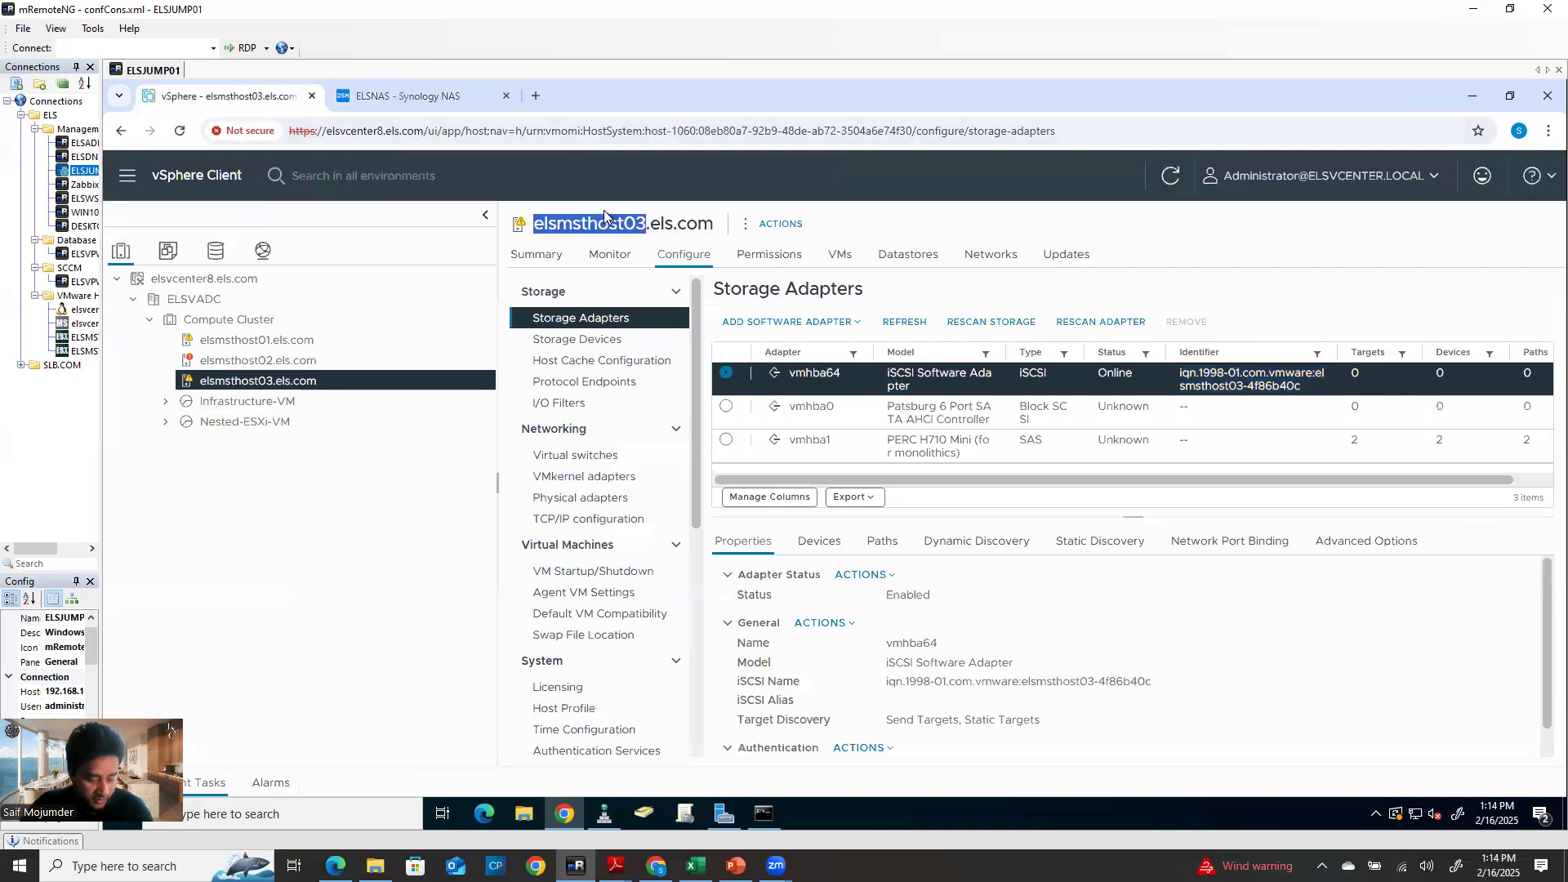
left_click(391, 89)
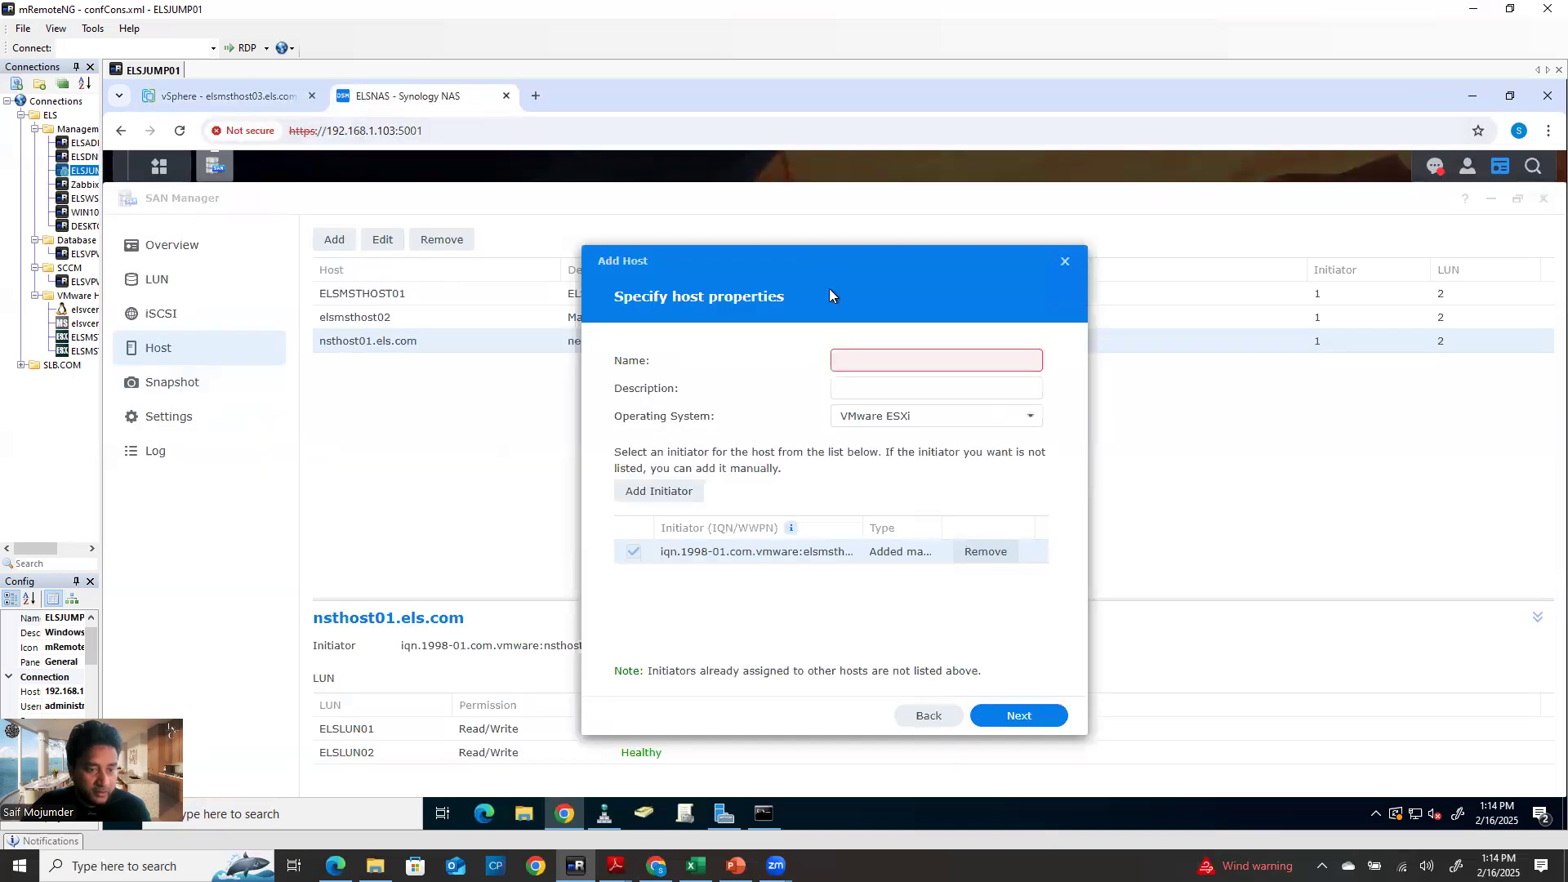
left_click(863, 364)
key("ctrl+v")
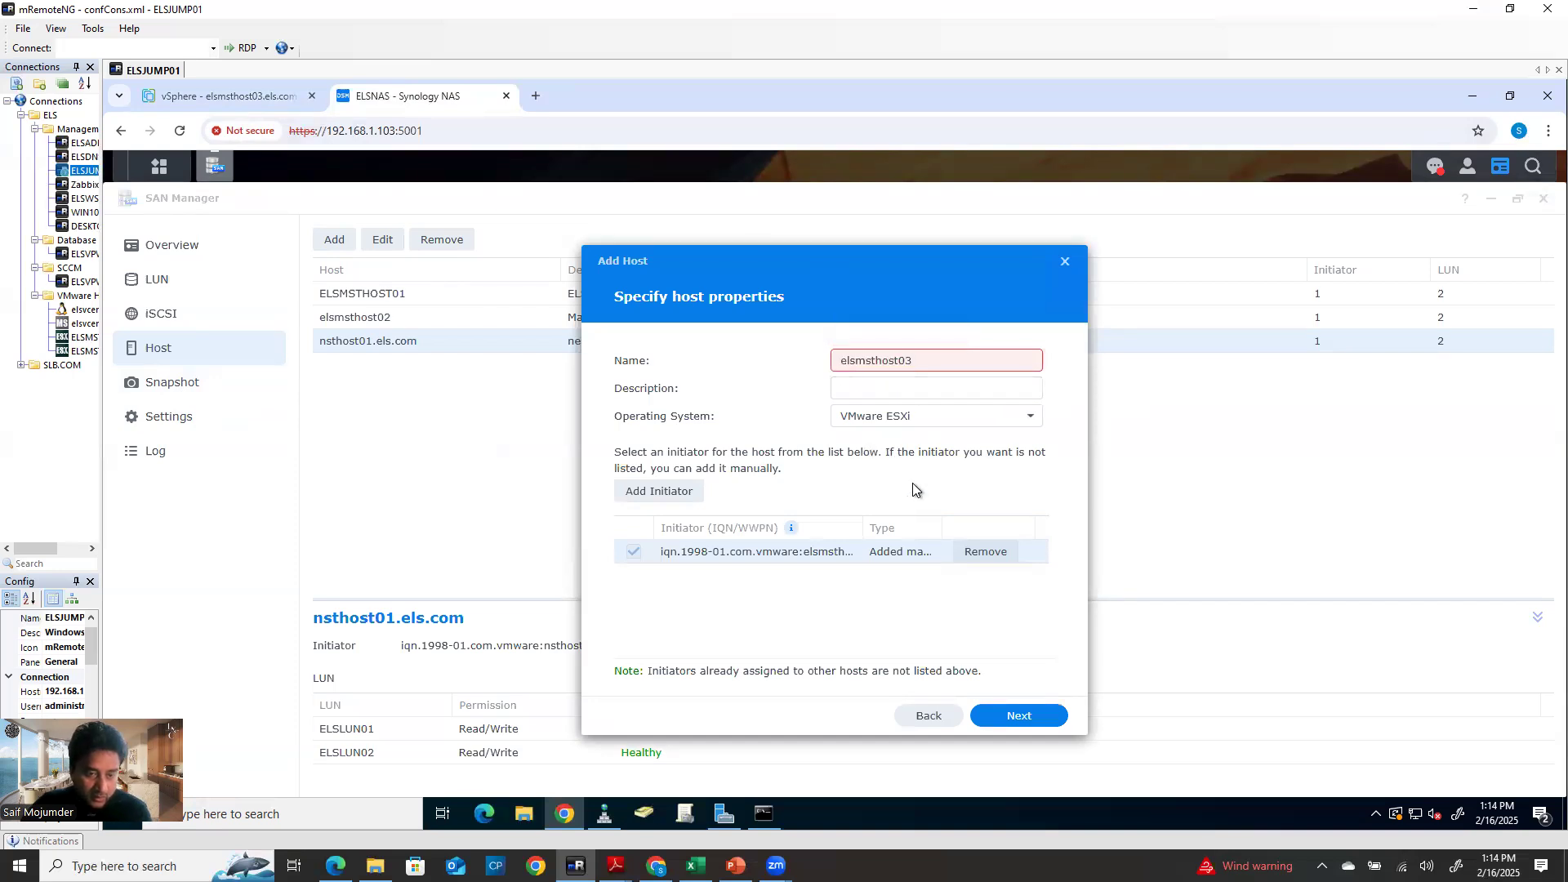
left_click(894, 388)
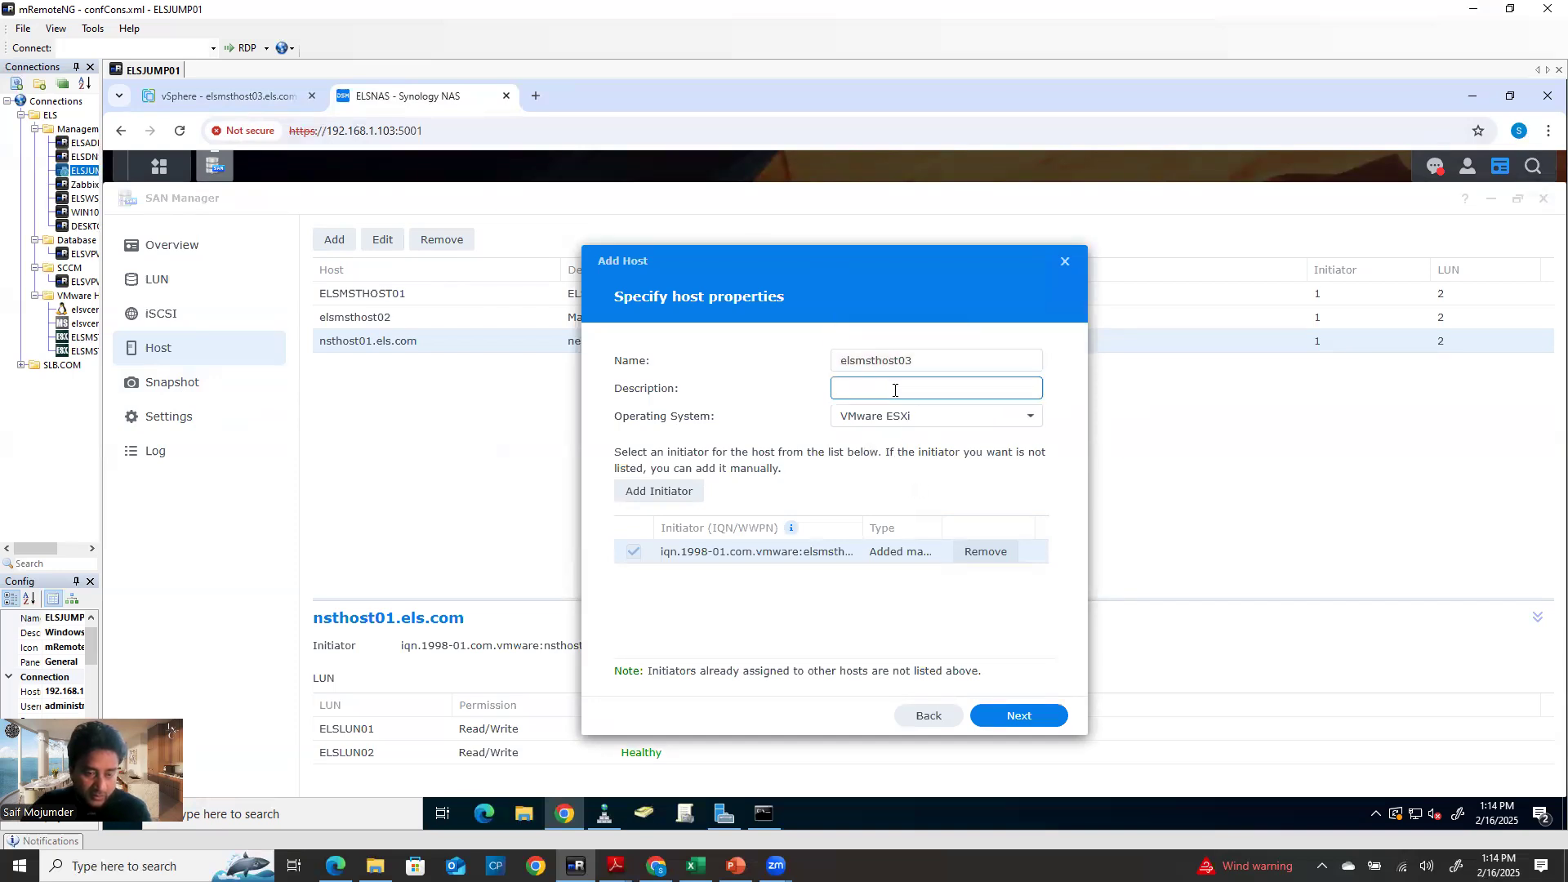
type("ESX")
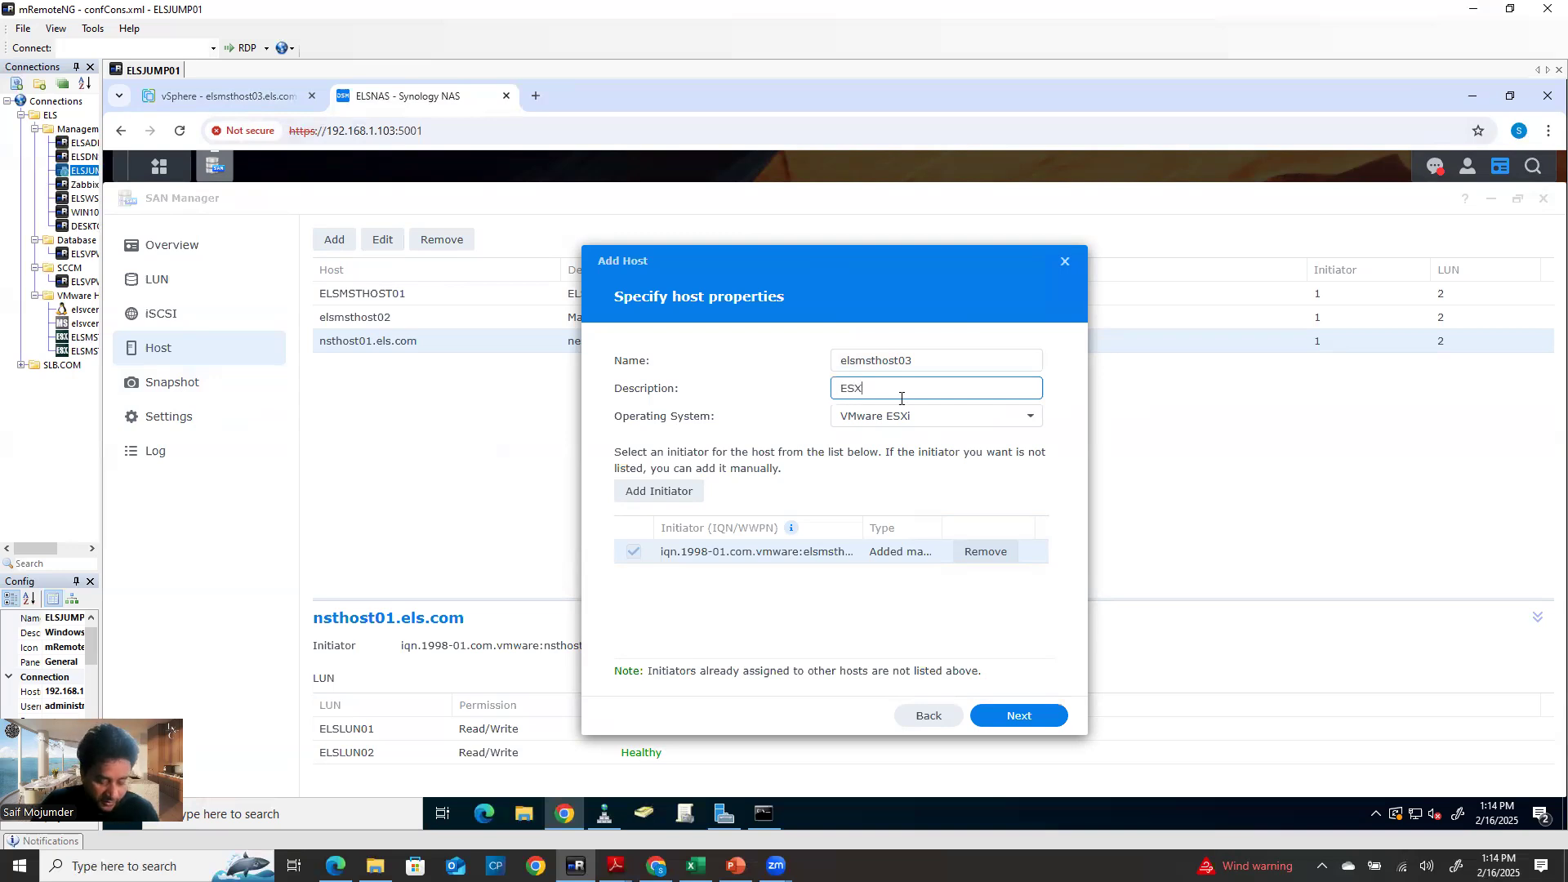
type("i master host 03")
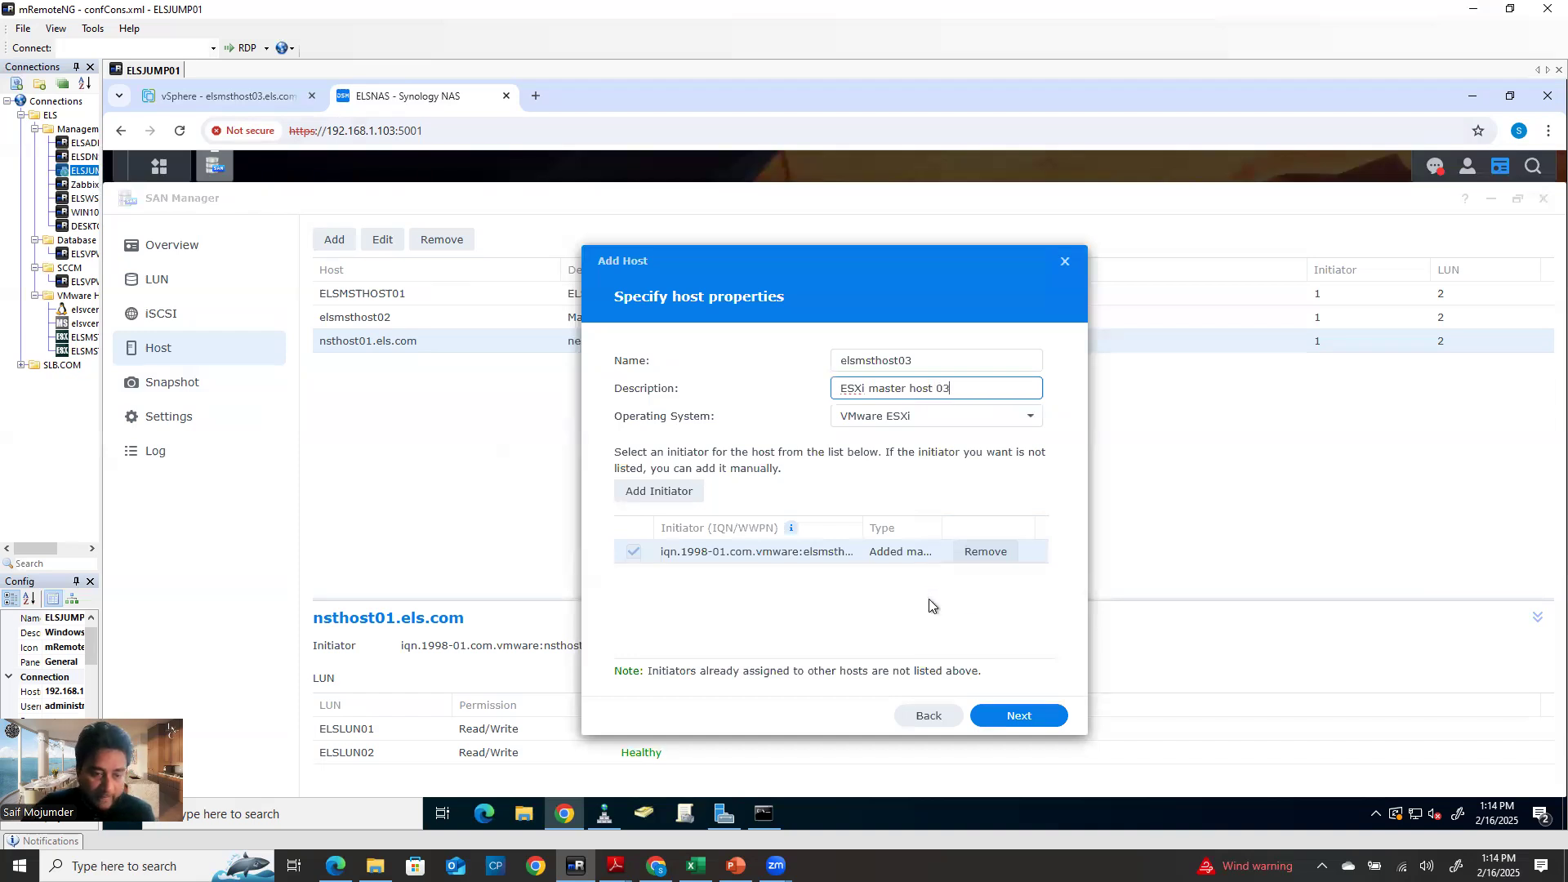
left_click(1012, 710)
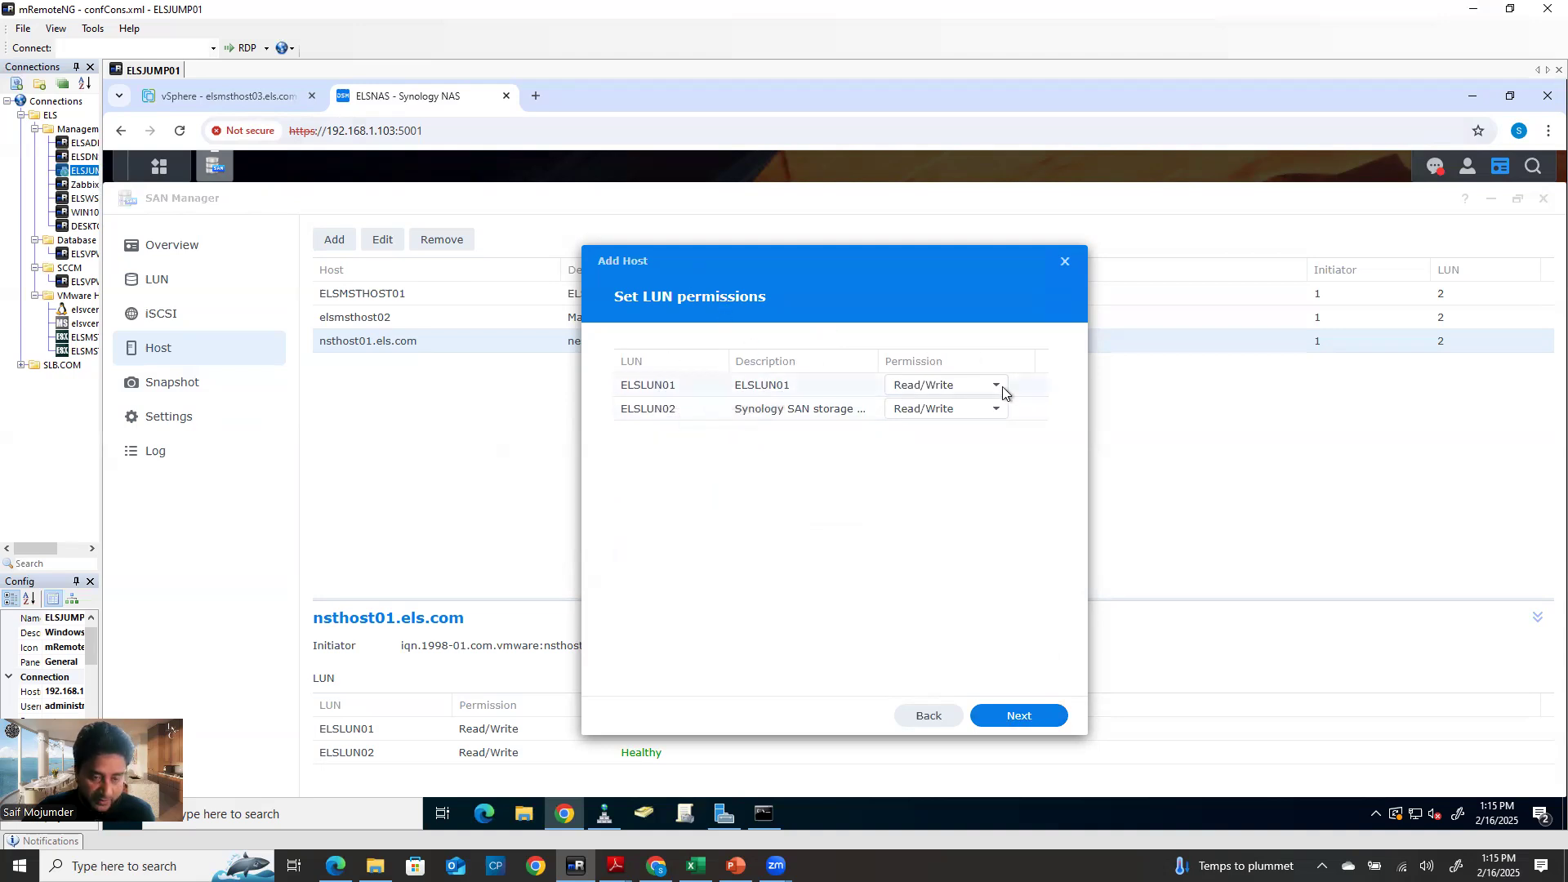
Keep ELSLUN01 and ELSLUN02 at Read/Write, finish registering elsmsthost03, and open an SSH session to vCenter
left_click(977, 410)
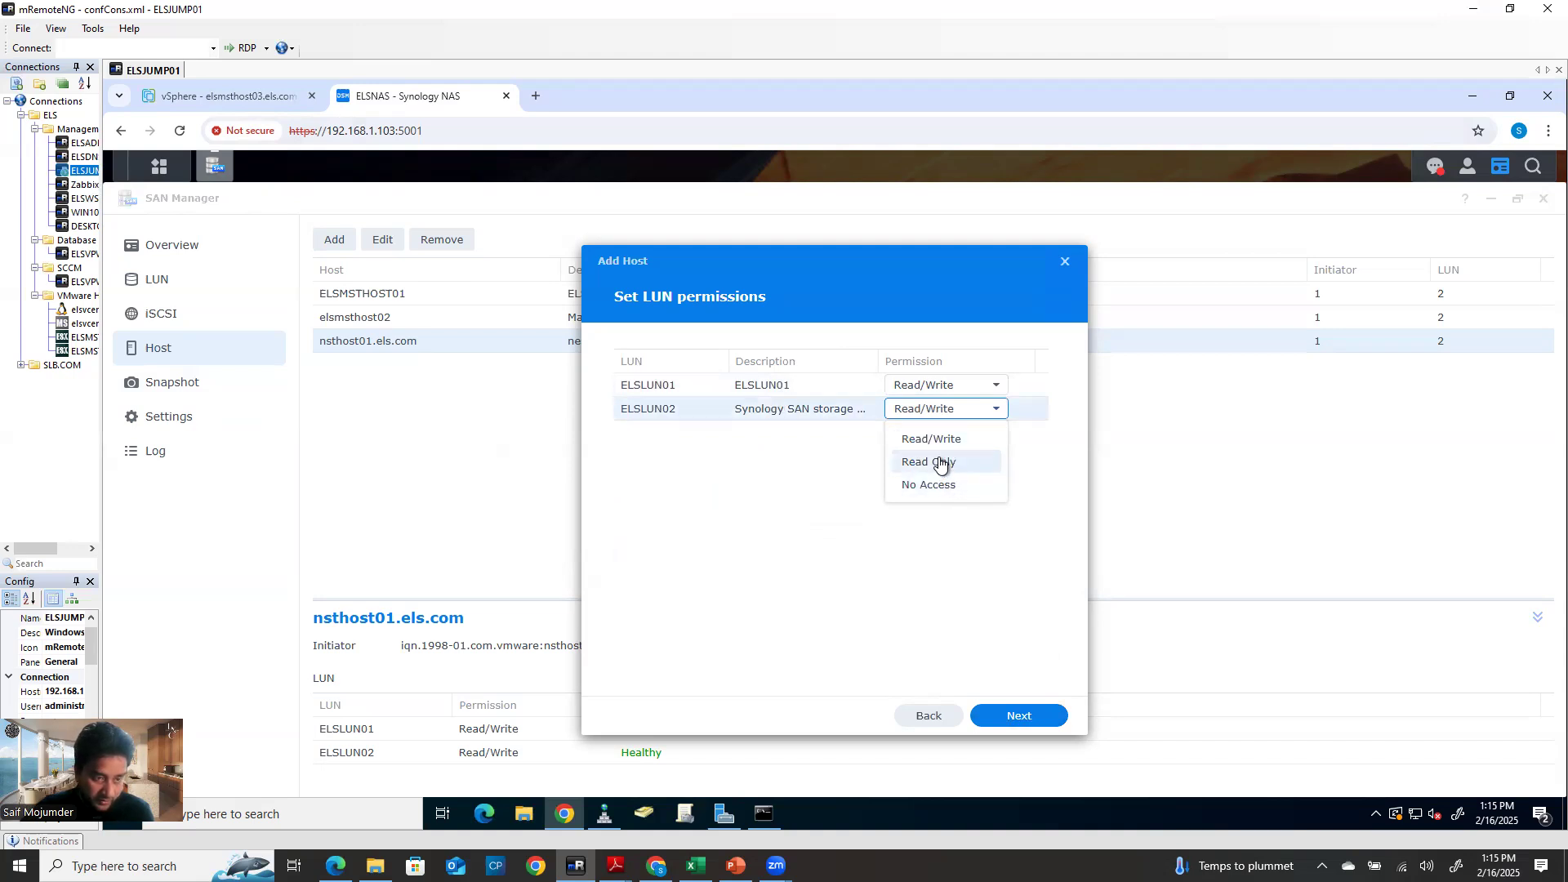
left_click(812, 486)
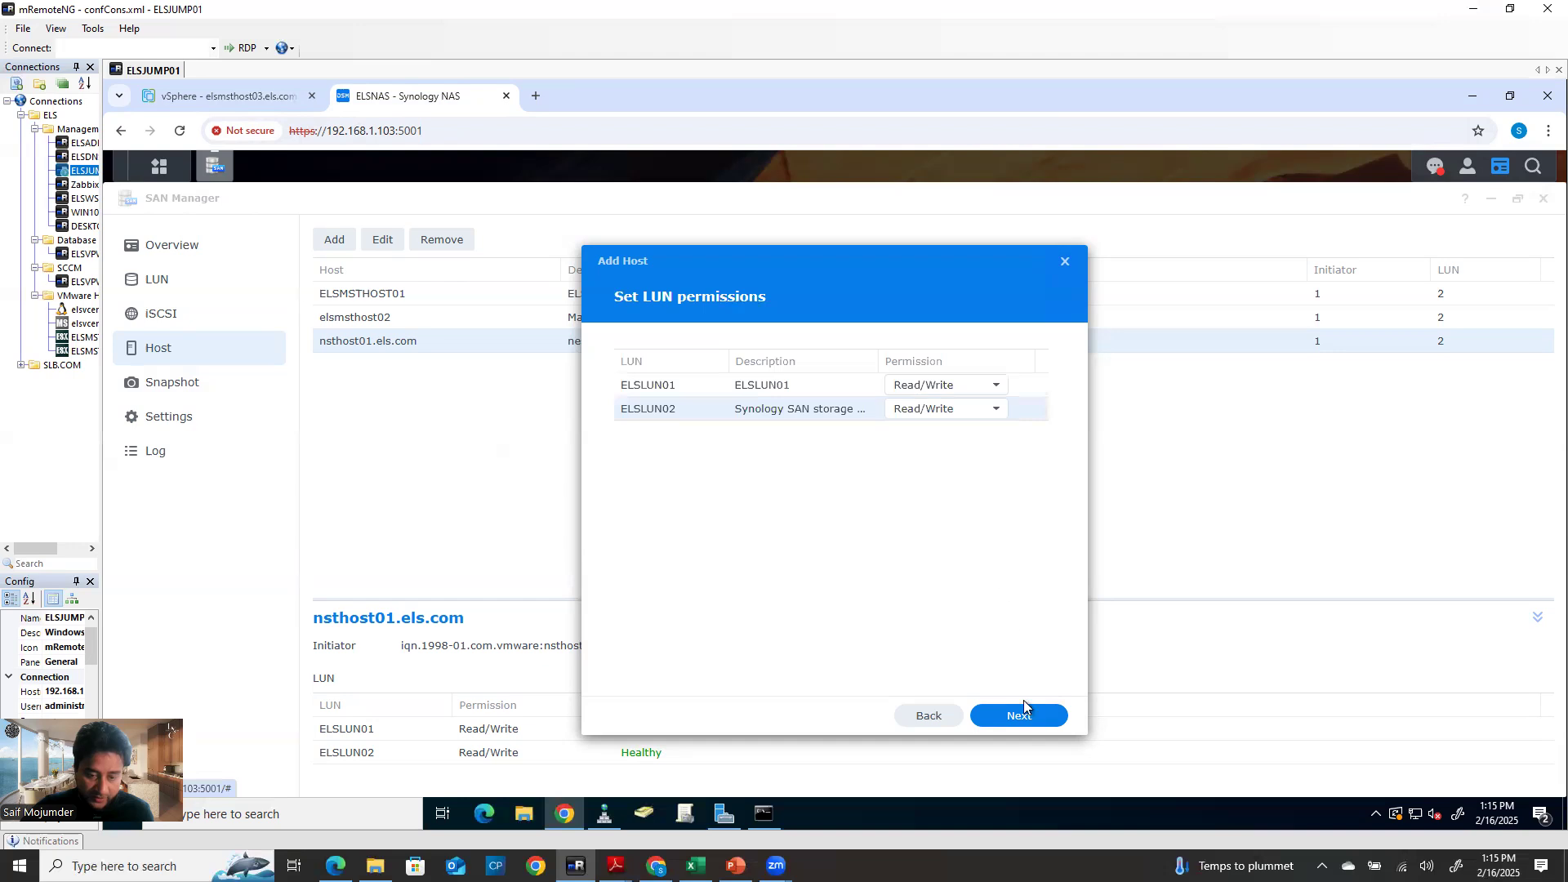
left_click(1033, 724)
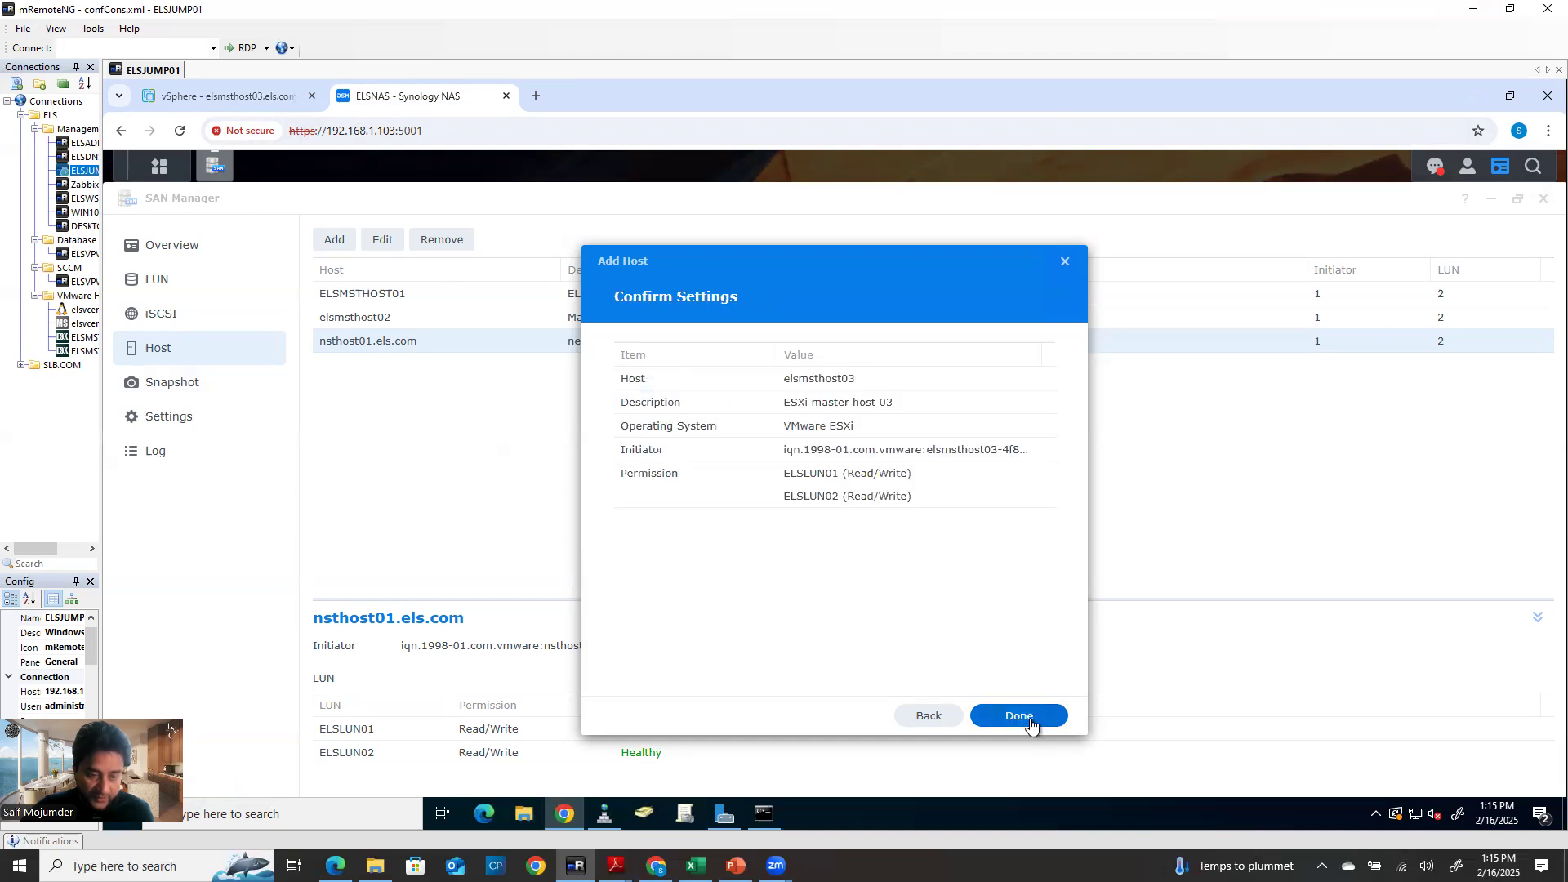
left_click(1031, 722)
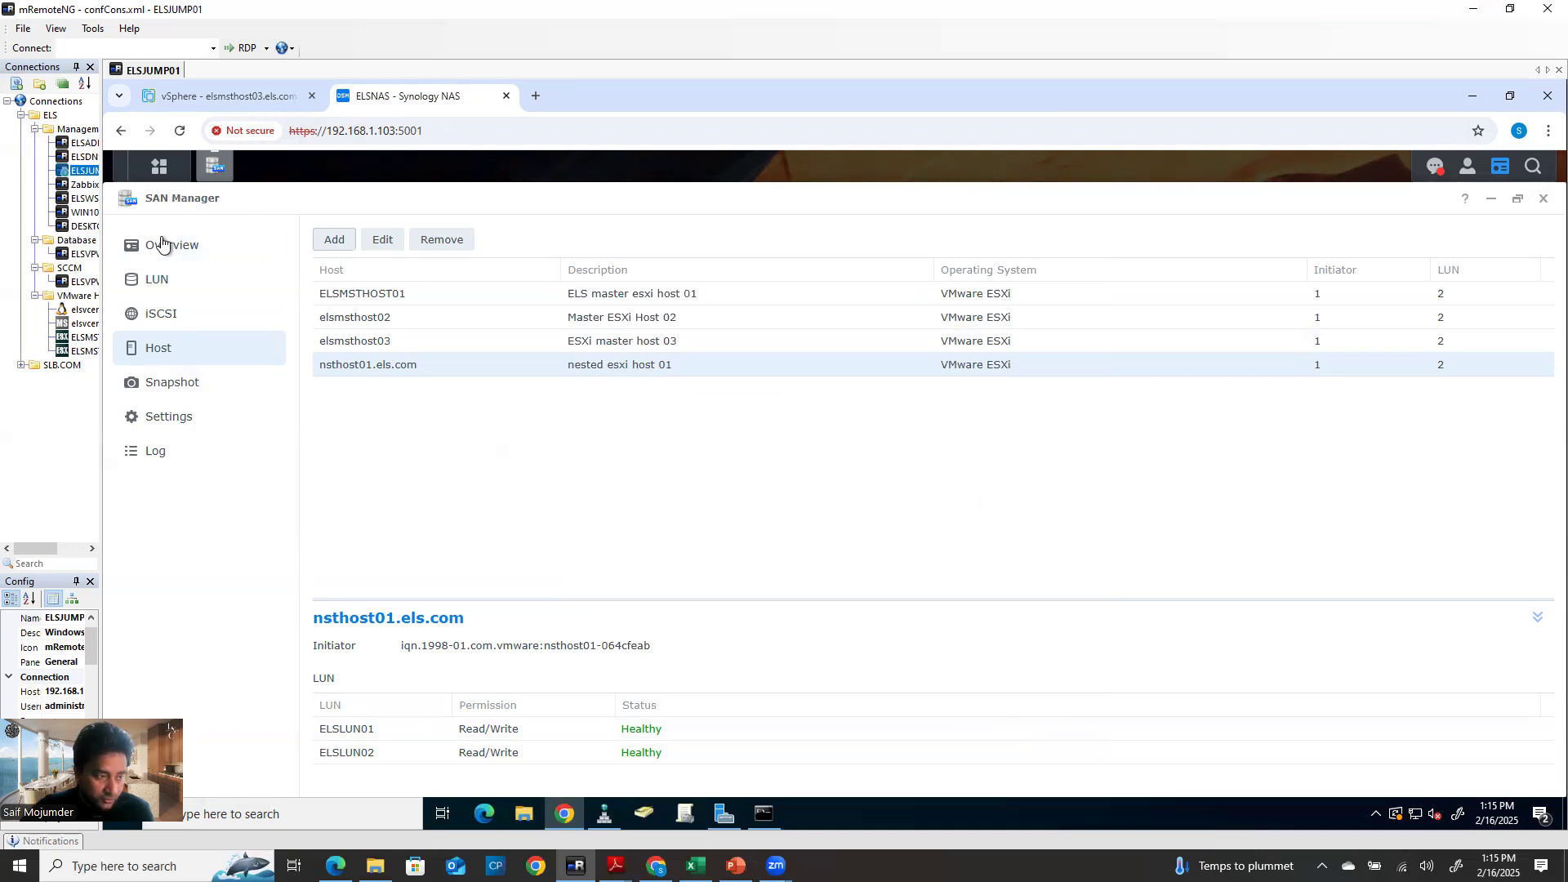
double_click(85, 310)
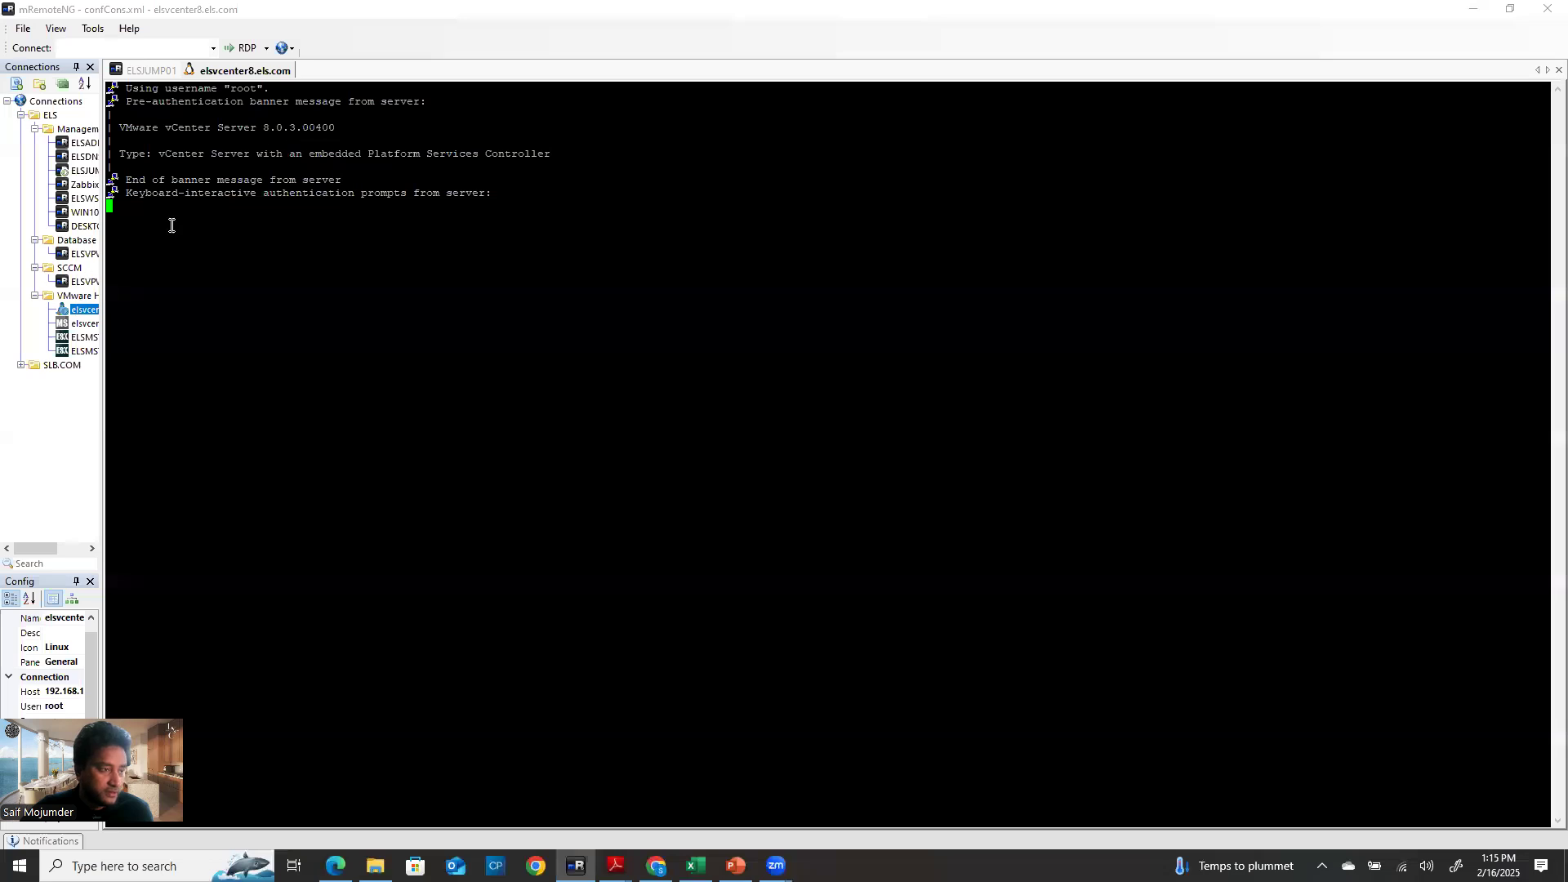
Return to the ELSJUMP01 remote desktop and its vSphere Client tab
left_click(153, 71)
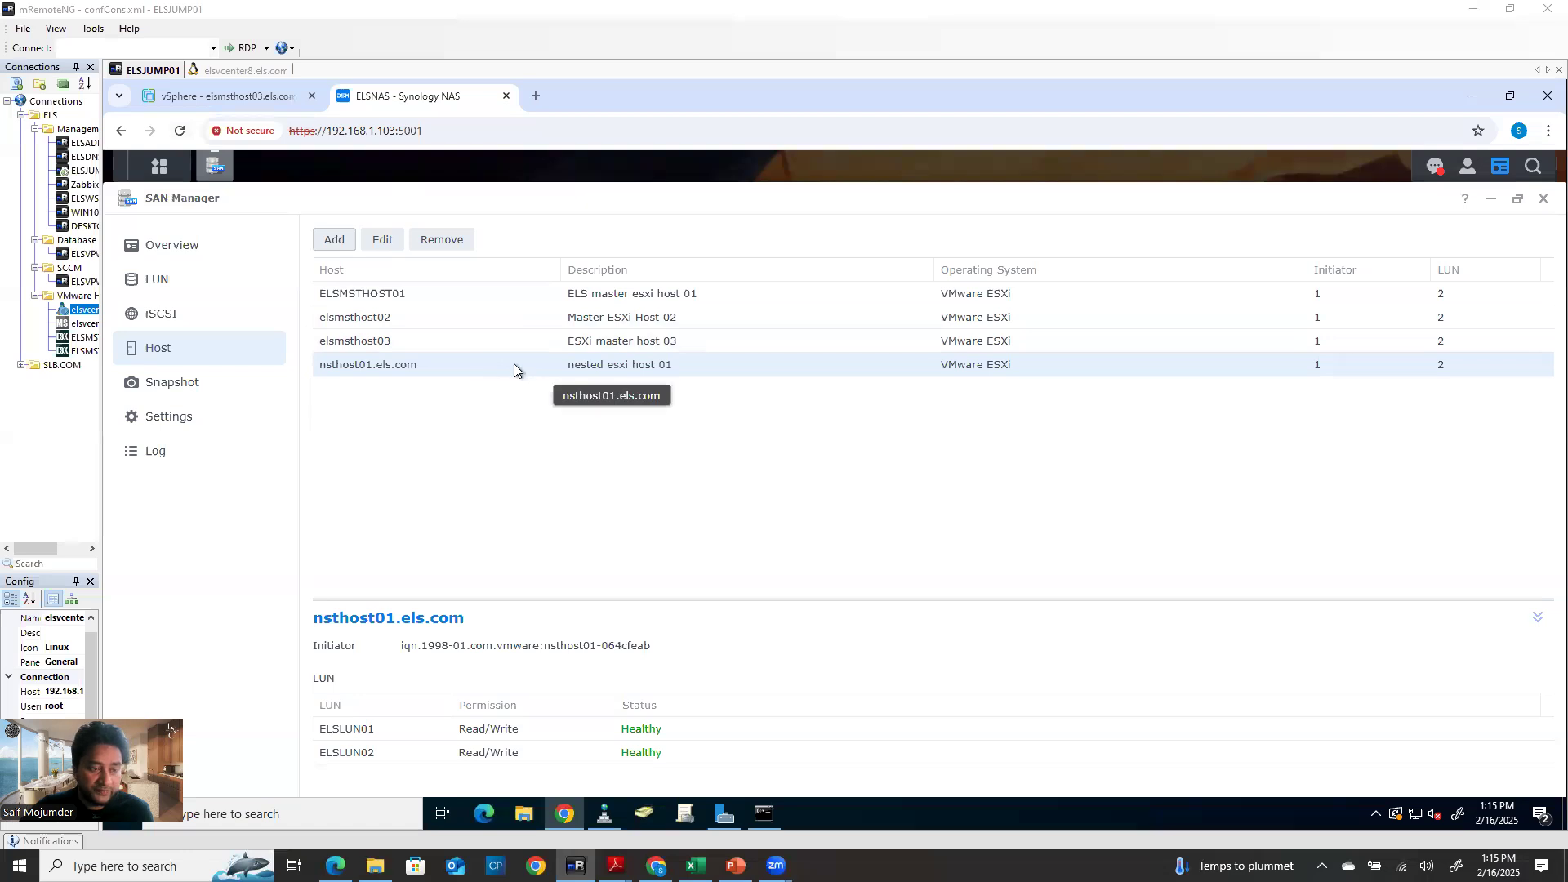
left_click(232, 97)
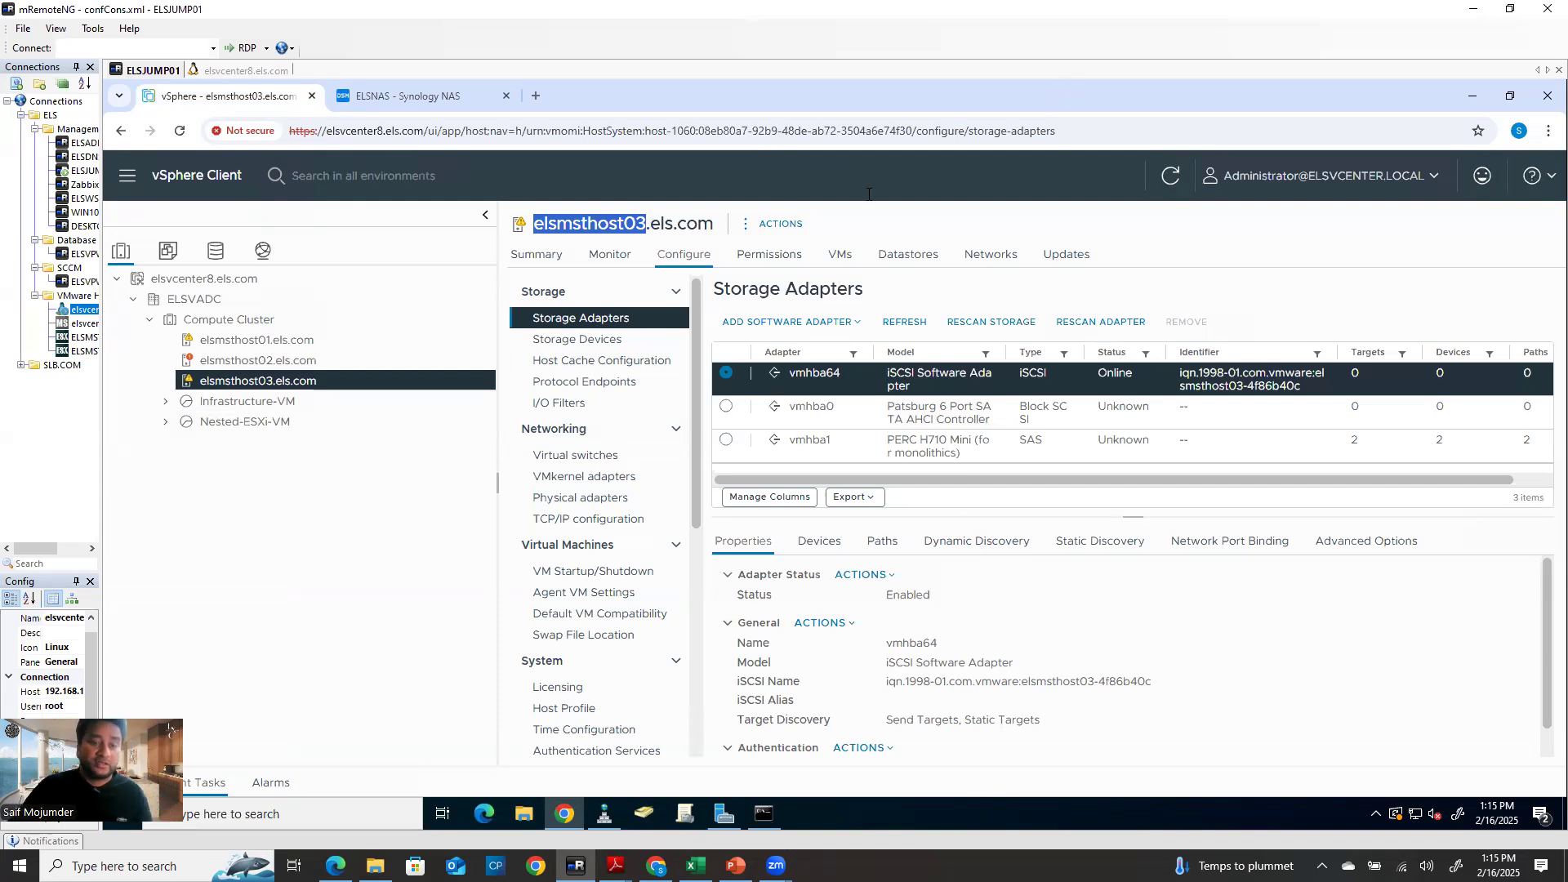
Display vmhba64's empty Network Port Binding list in elsmsthost03's Storage Adapters
left_click(895, 252)
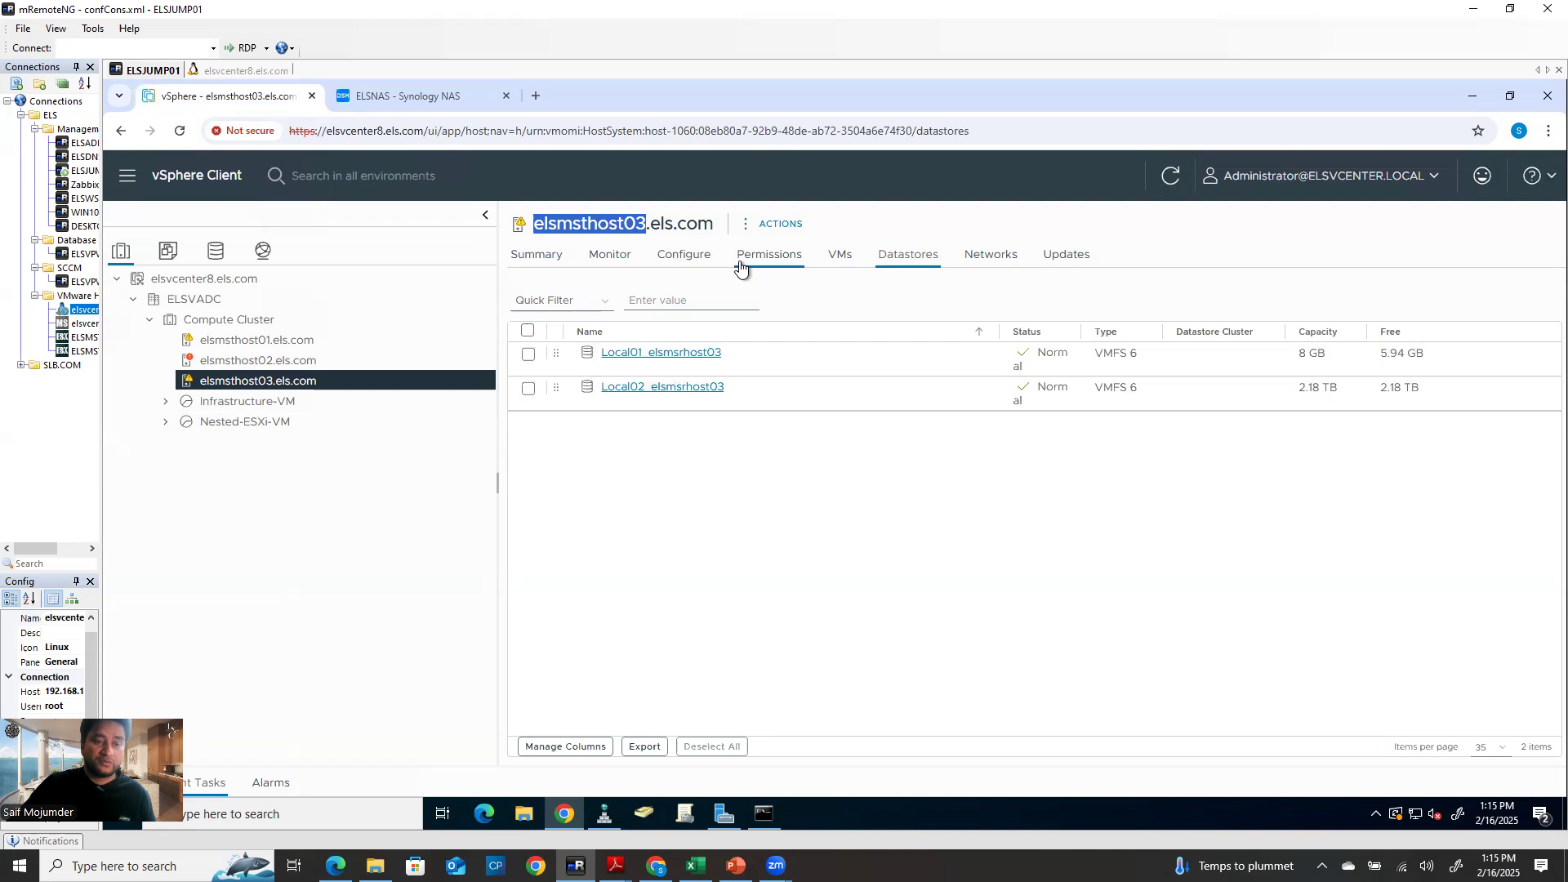
left_click(531, 259)
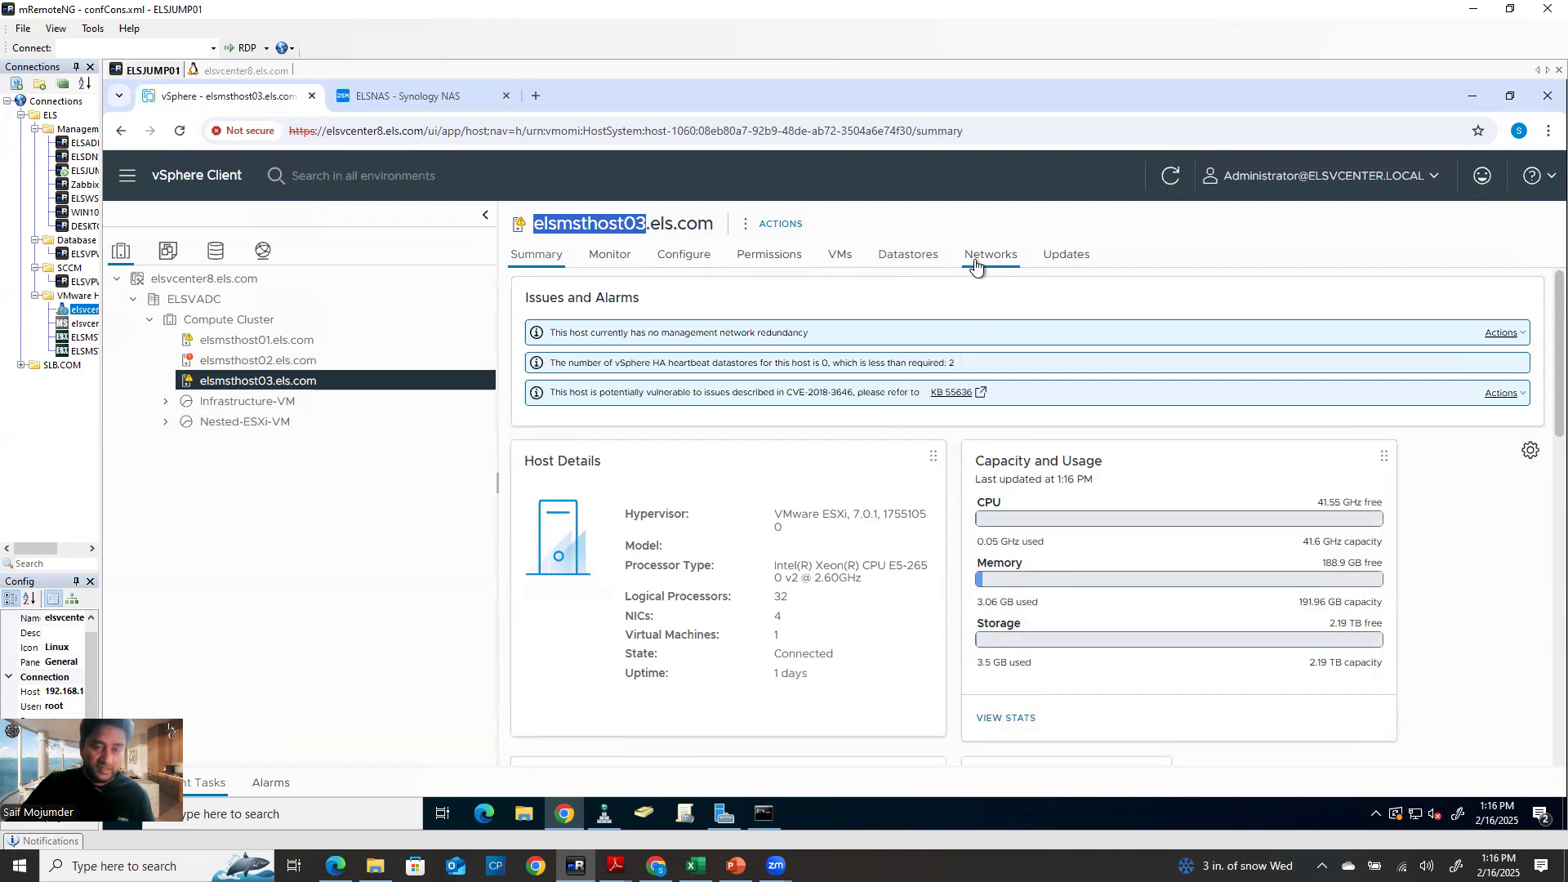
left_click(900, 261)
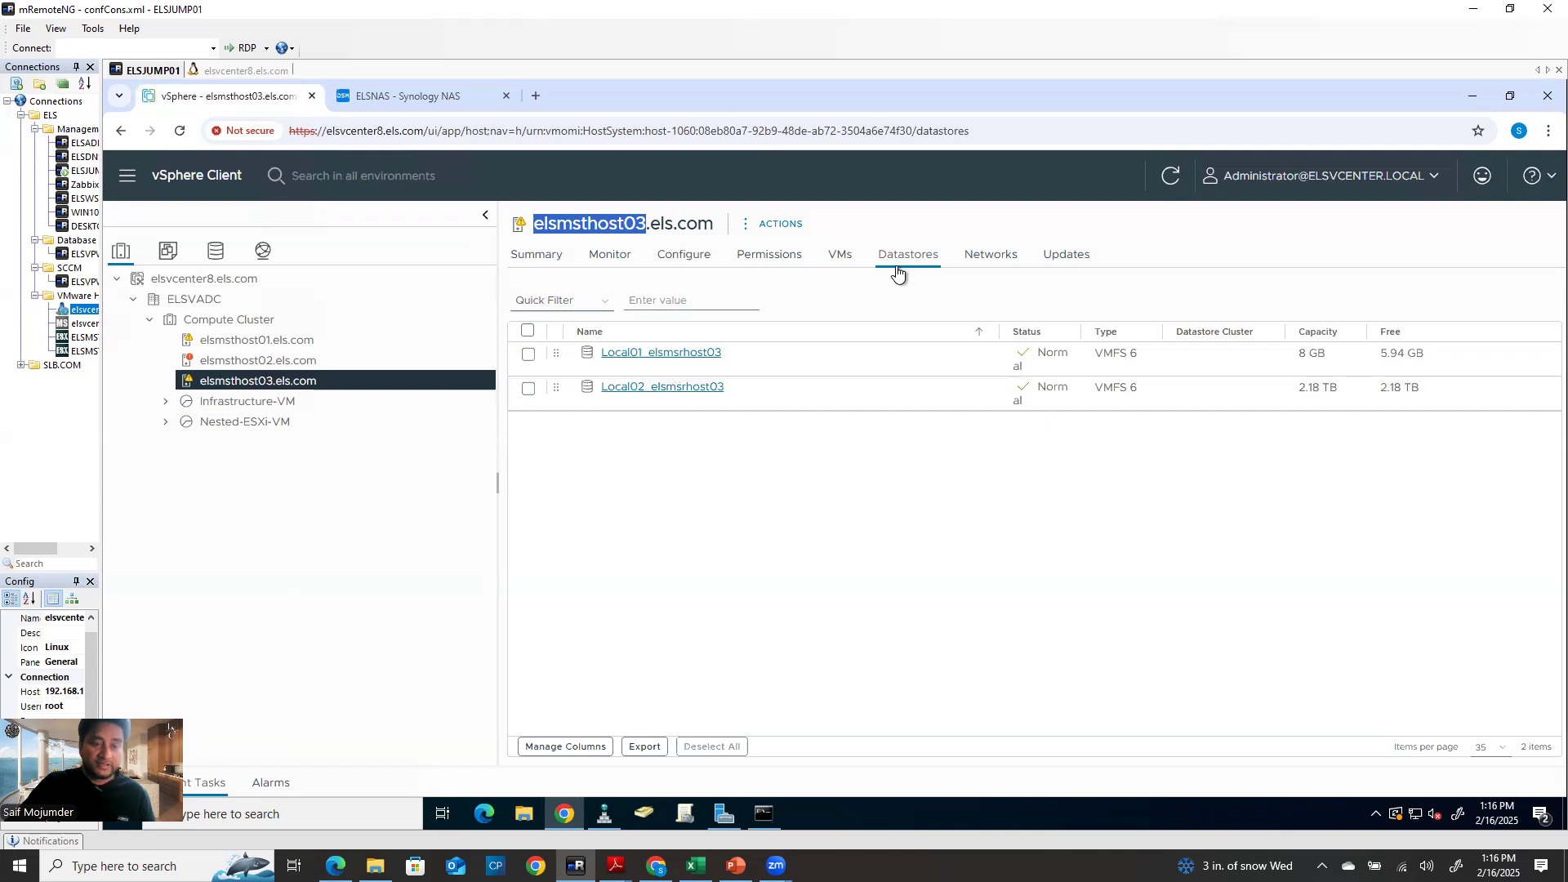
left_click(692, 258)
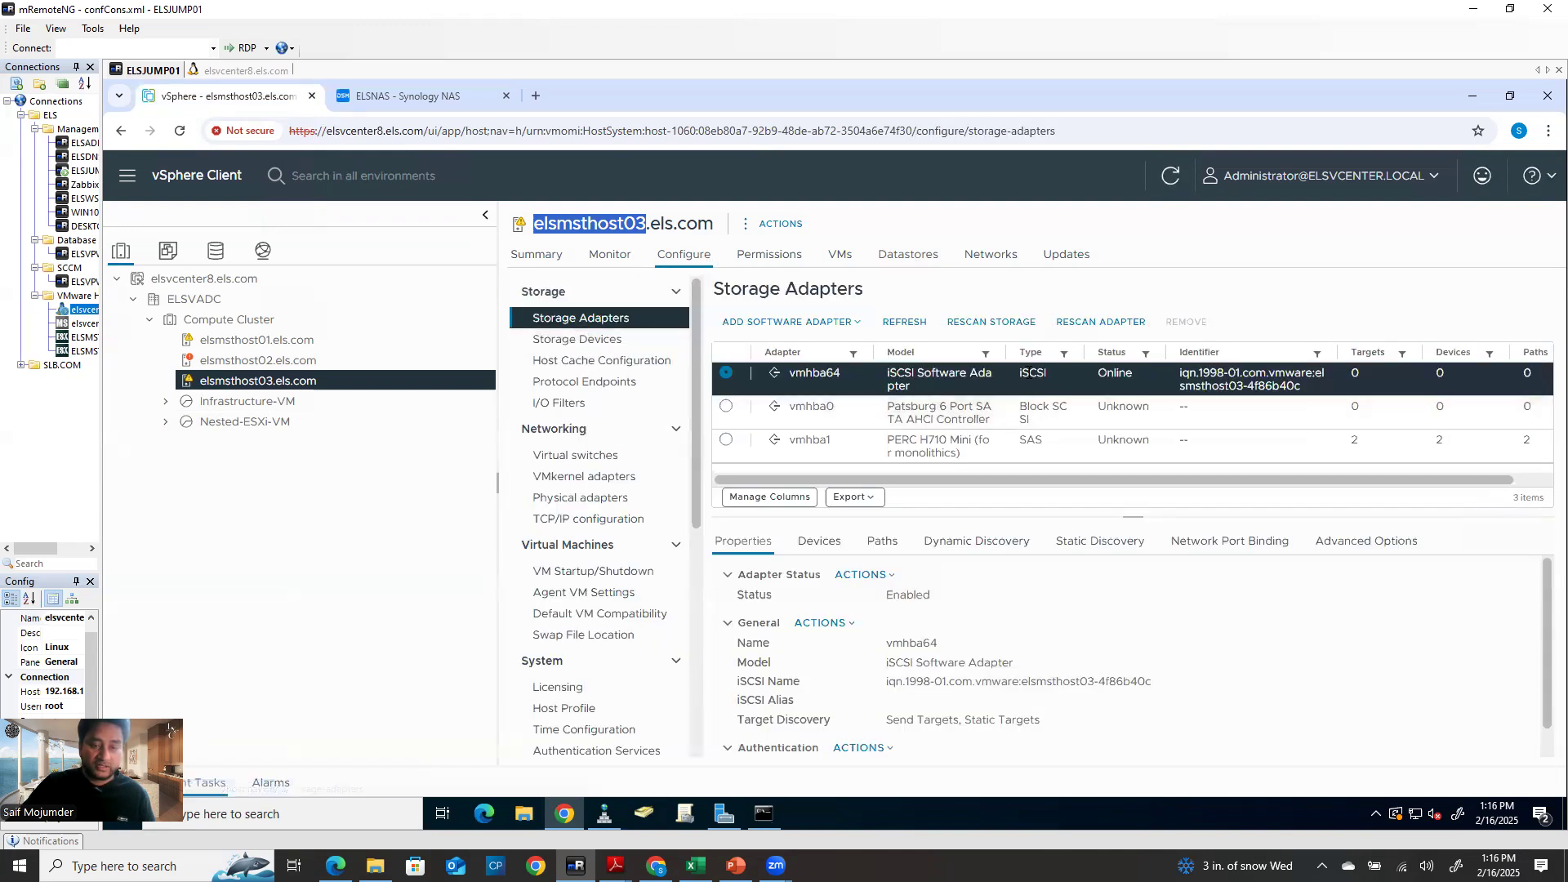
left_click(726, 373)
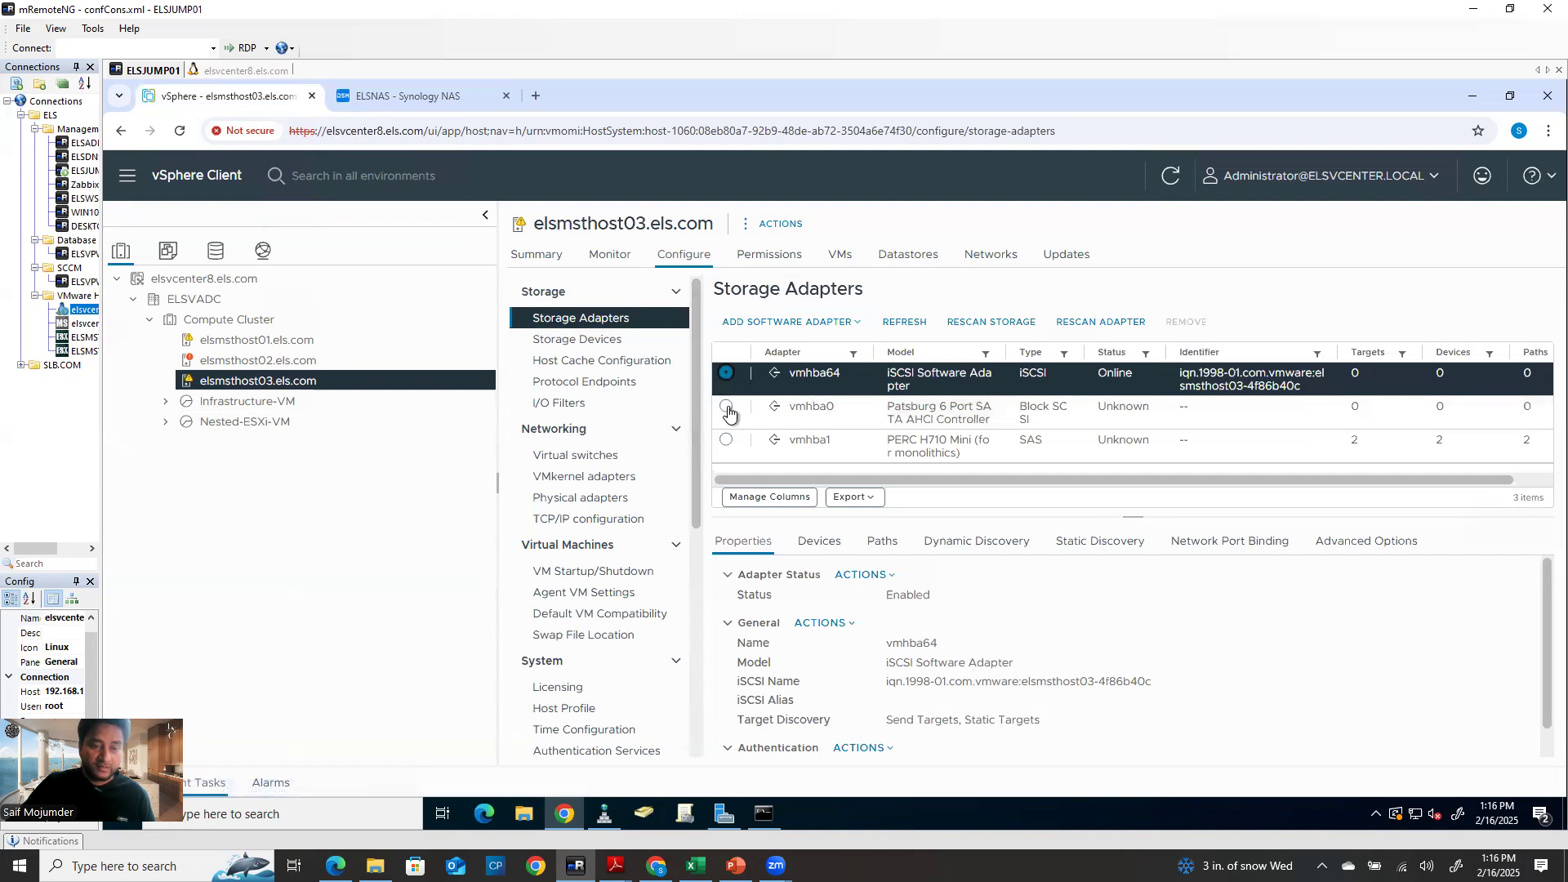
left_click(727, 407)
left_click(727, 374)
left_click(1224, 547)
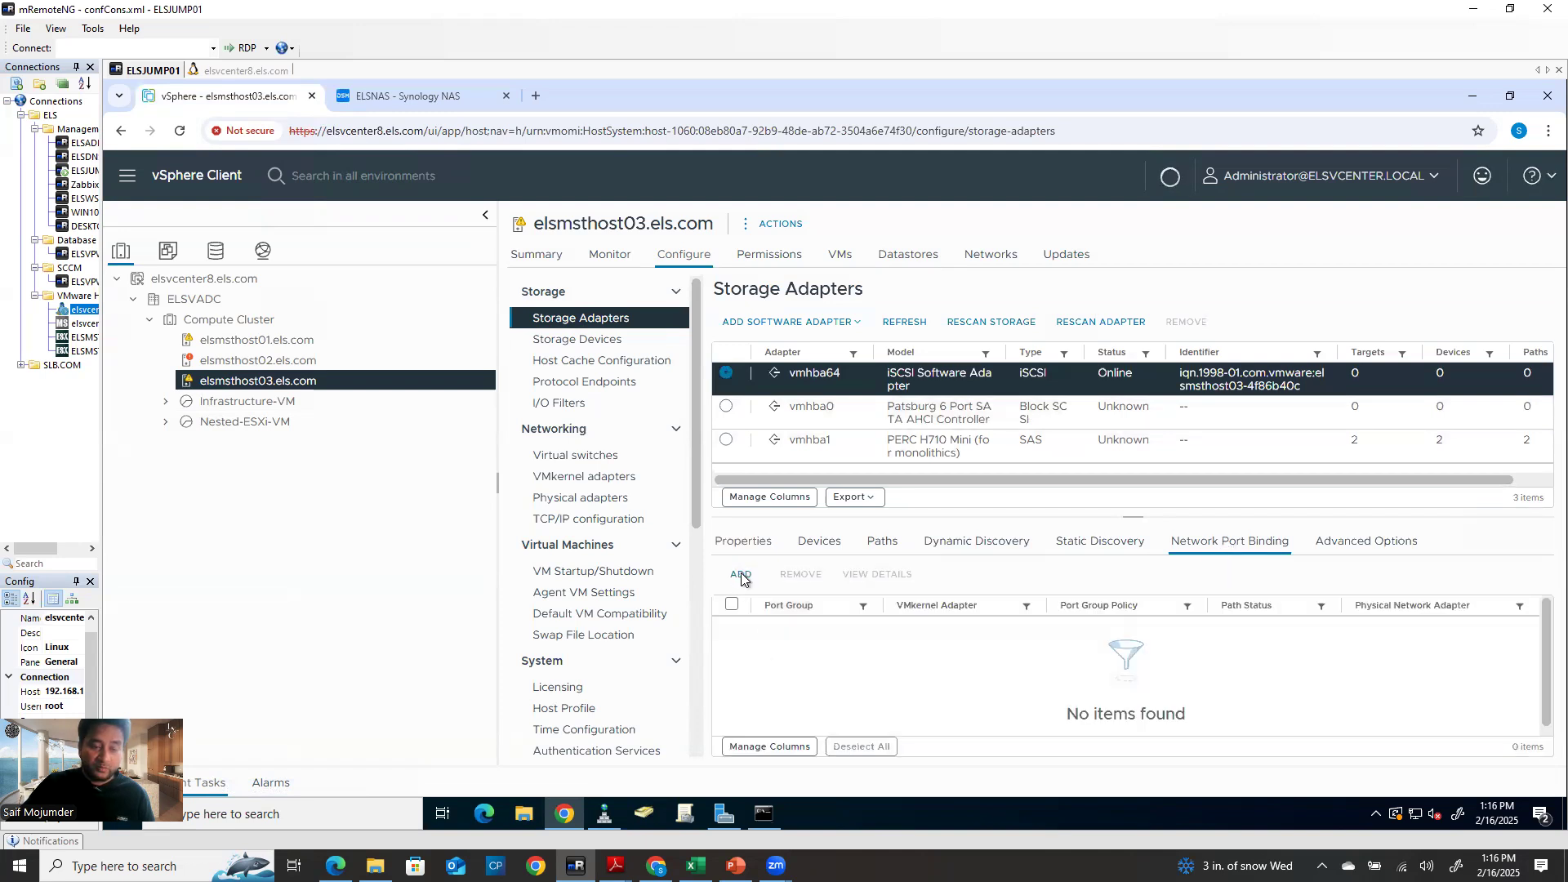
left_click(741, 575)
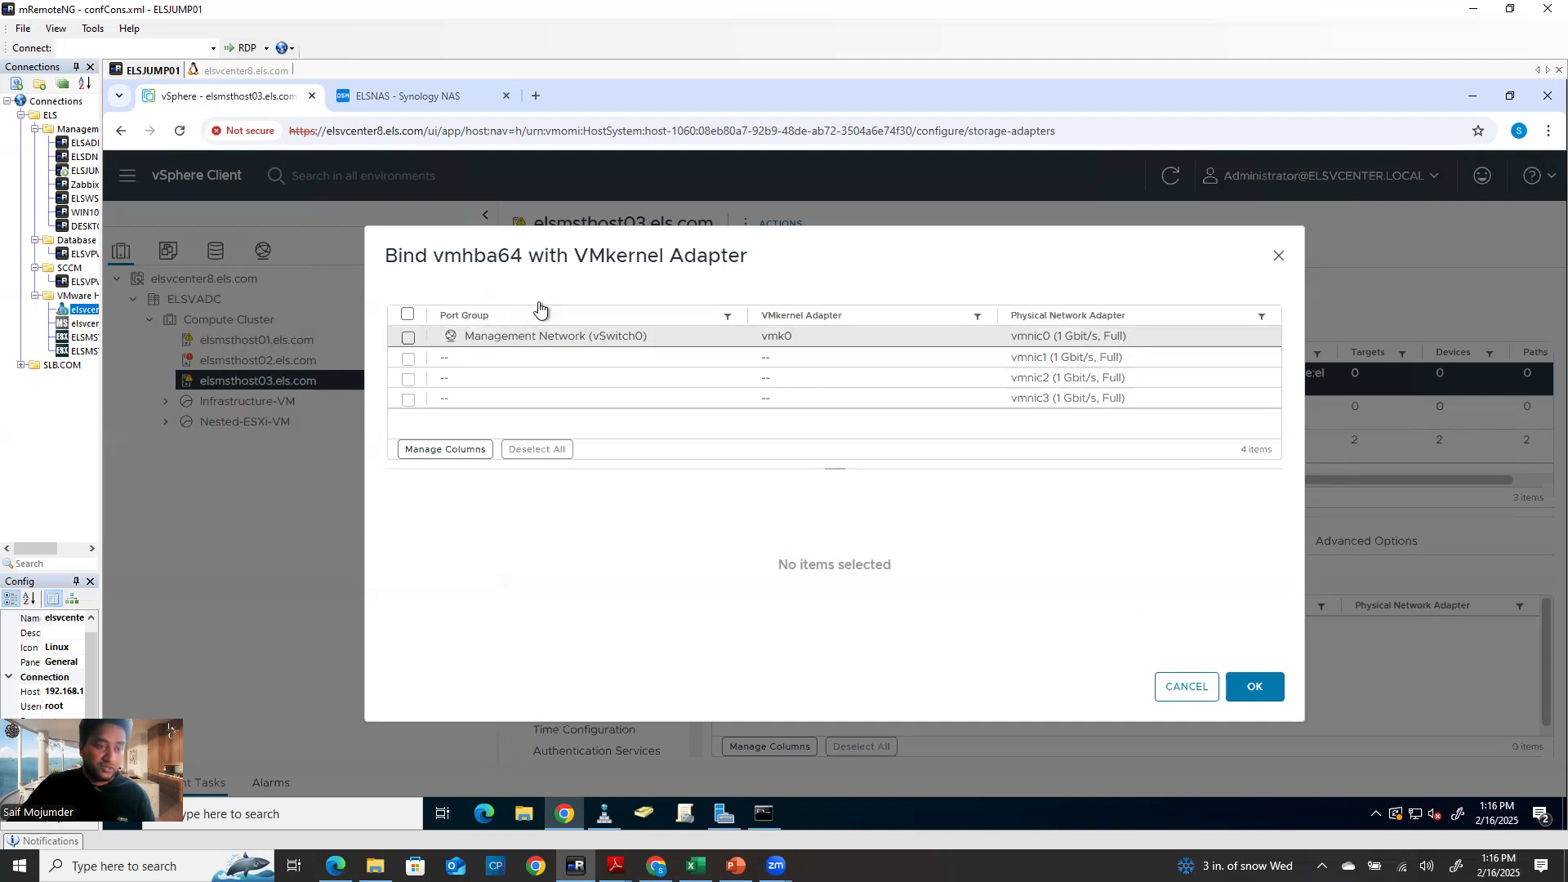
left_click(1279, 255)
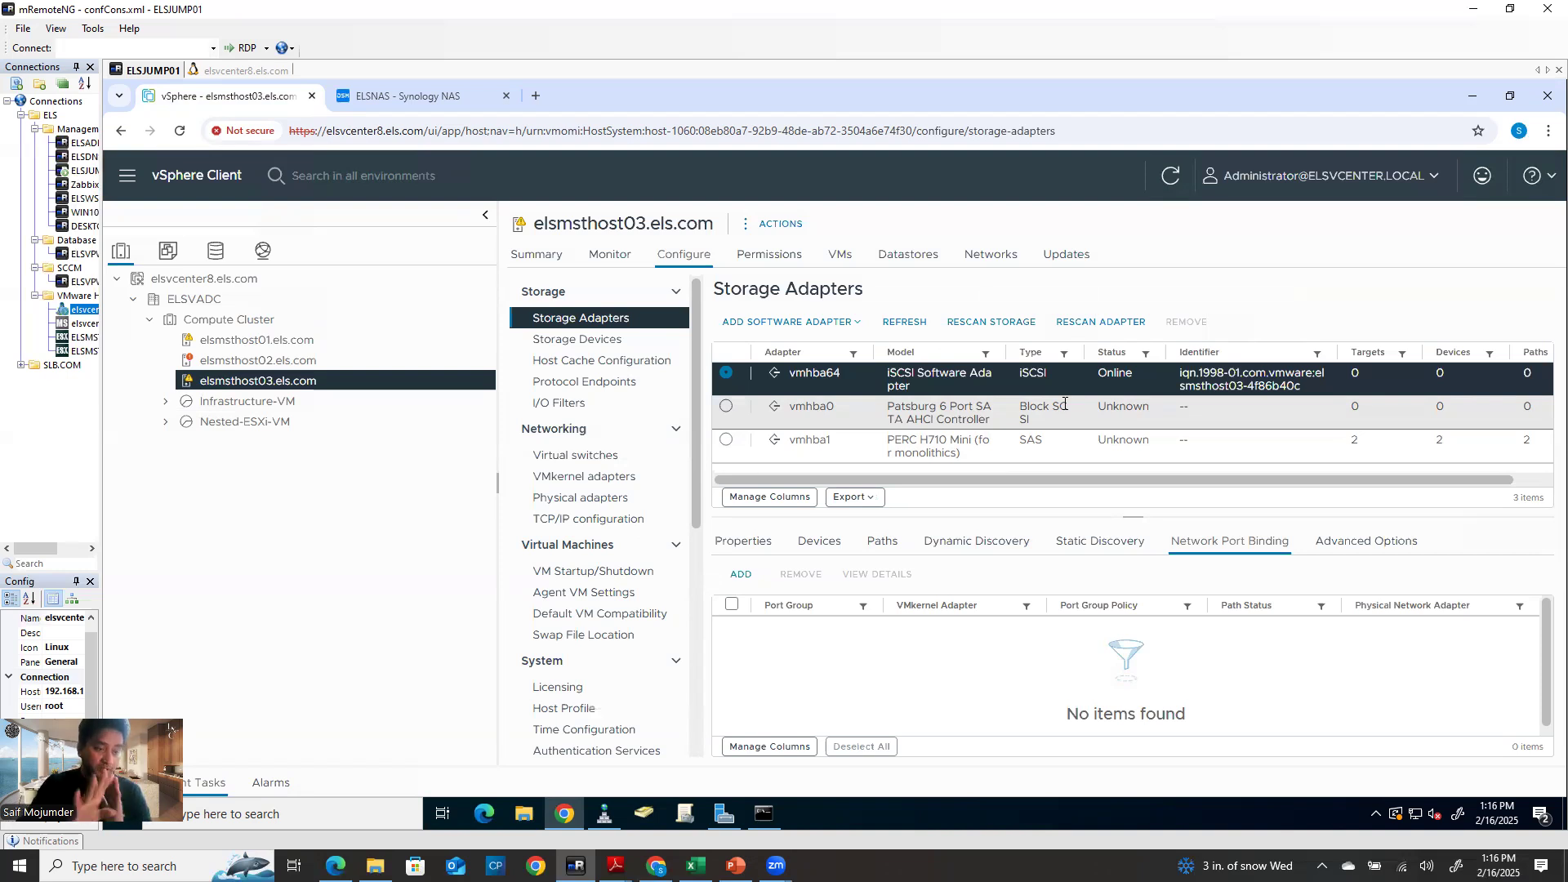
Check elsmsthost03's VMkernel adapters, then its virtual switches (only vSwitch0 on vmnic0)
left_click(571, 478)
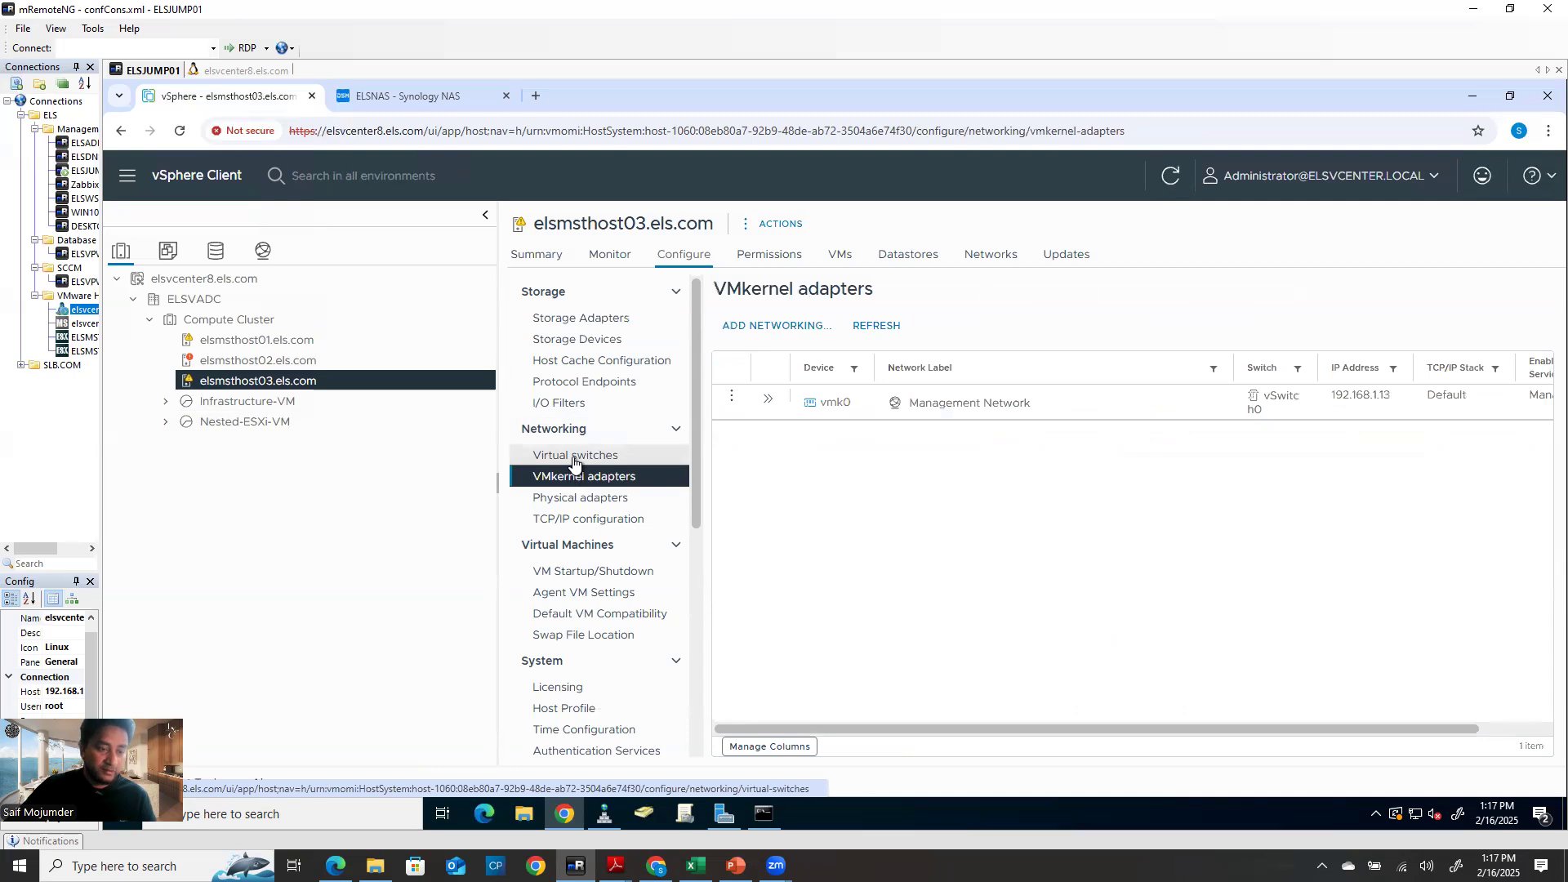
left_click(573, 456)
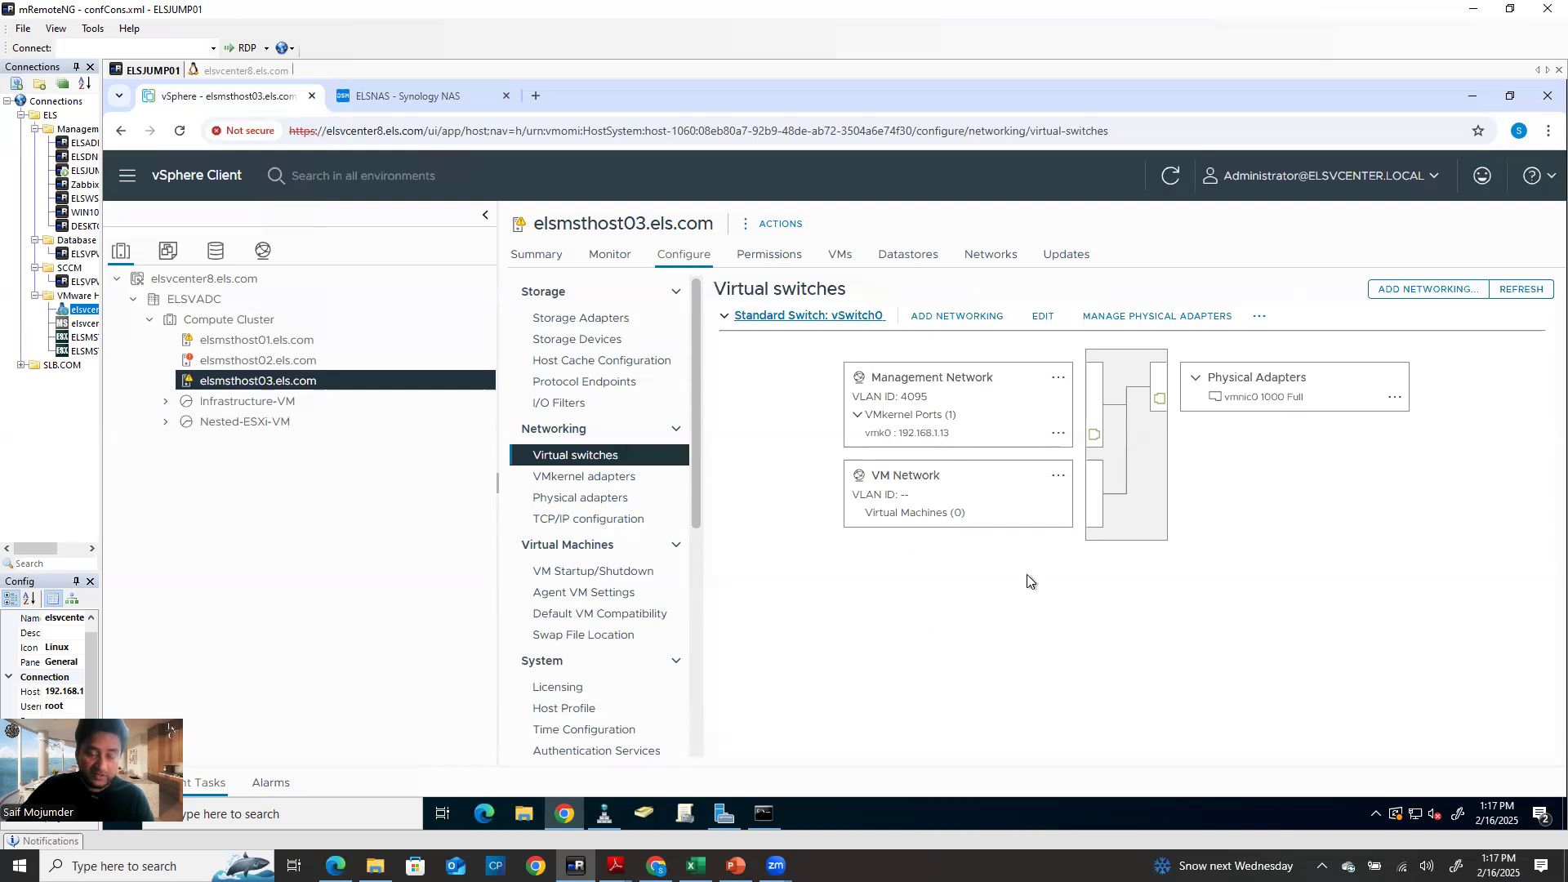
left_click(935, 324)
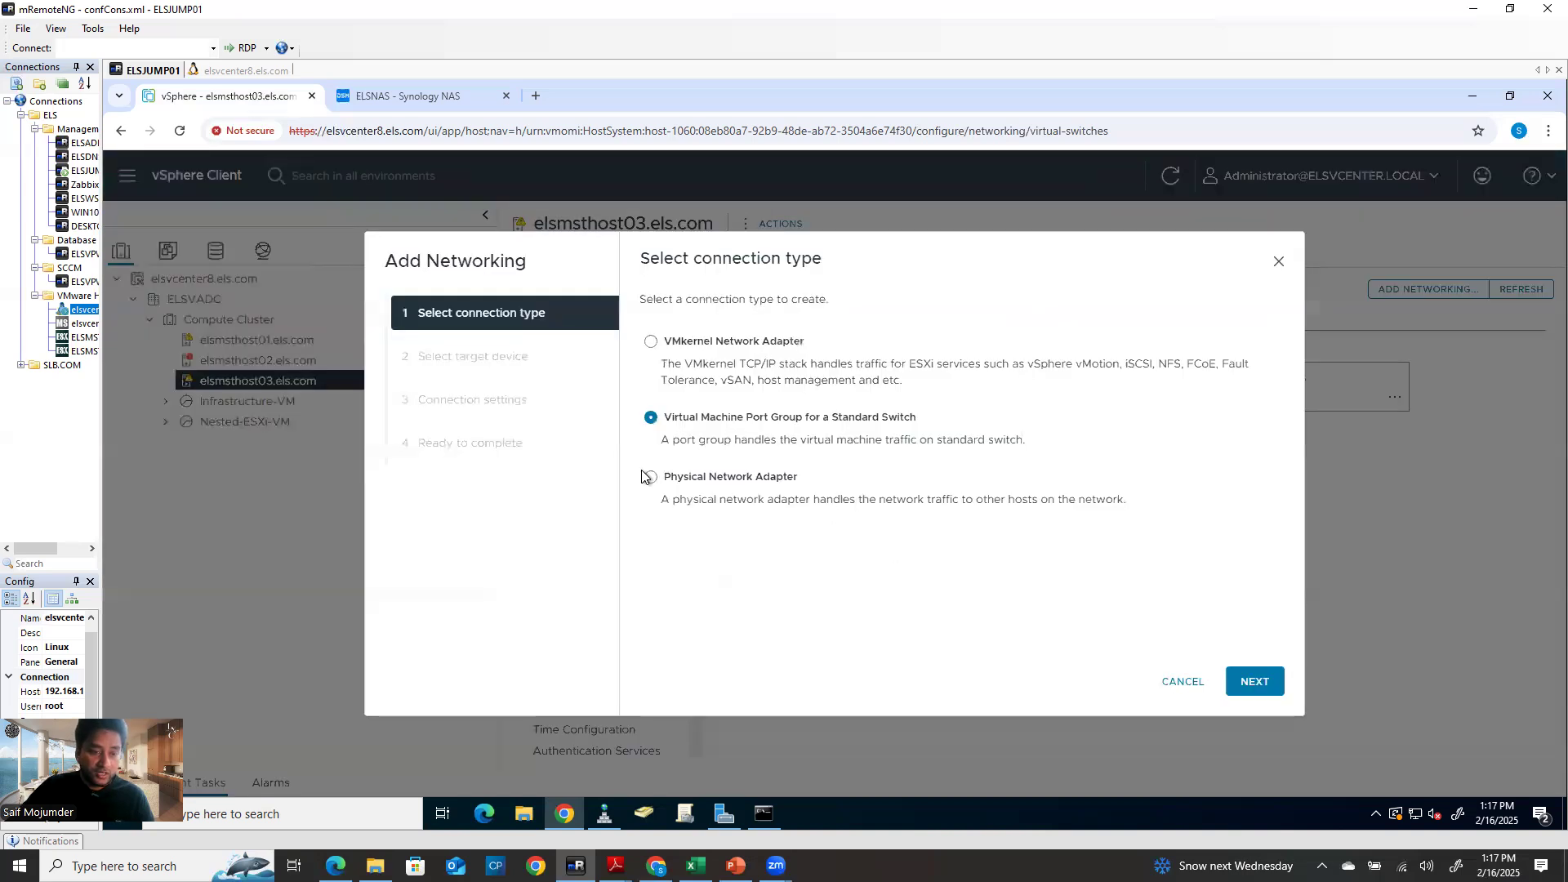
left_click(650, 342)
left_click(1257, 683)
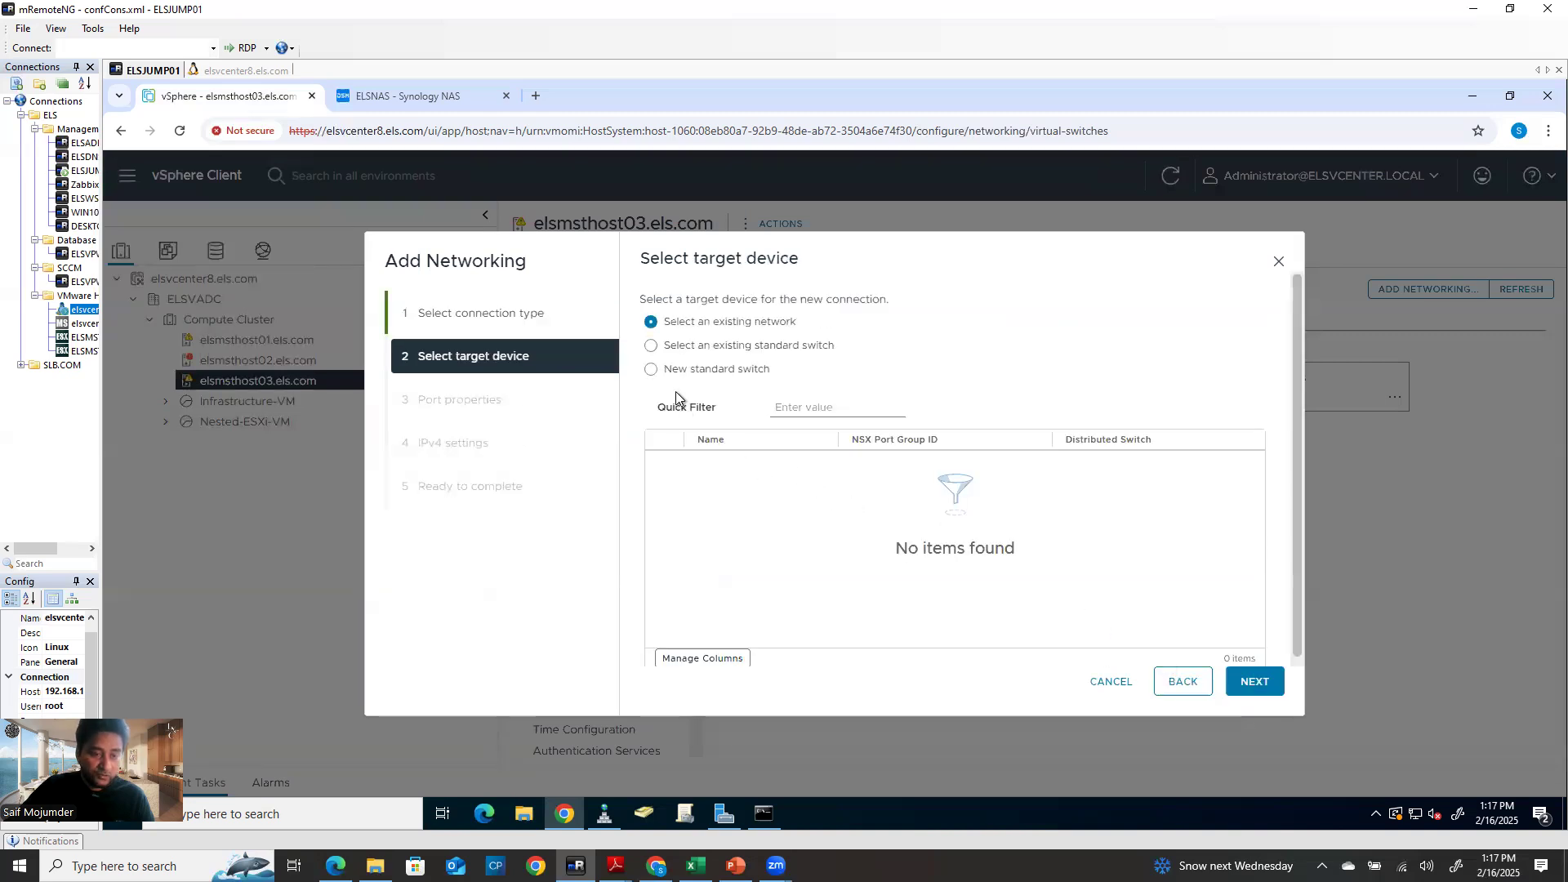
left_click(651, 369)
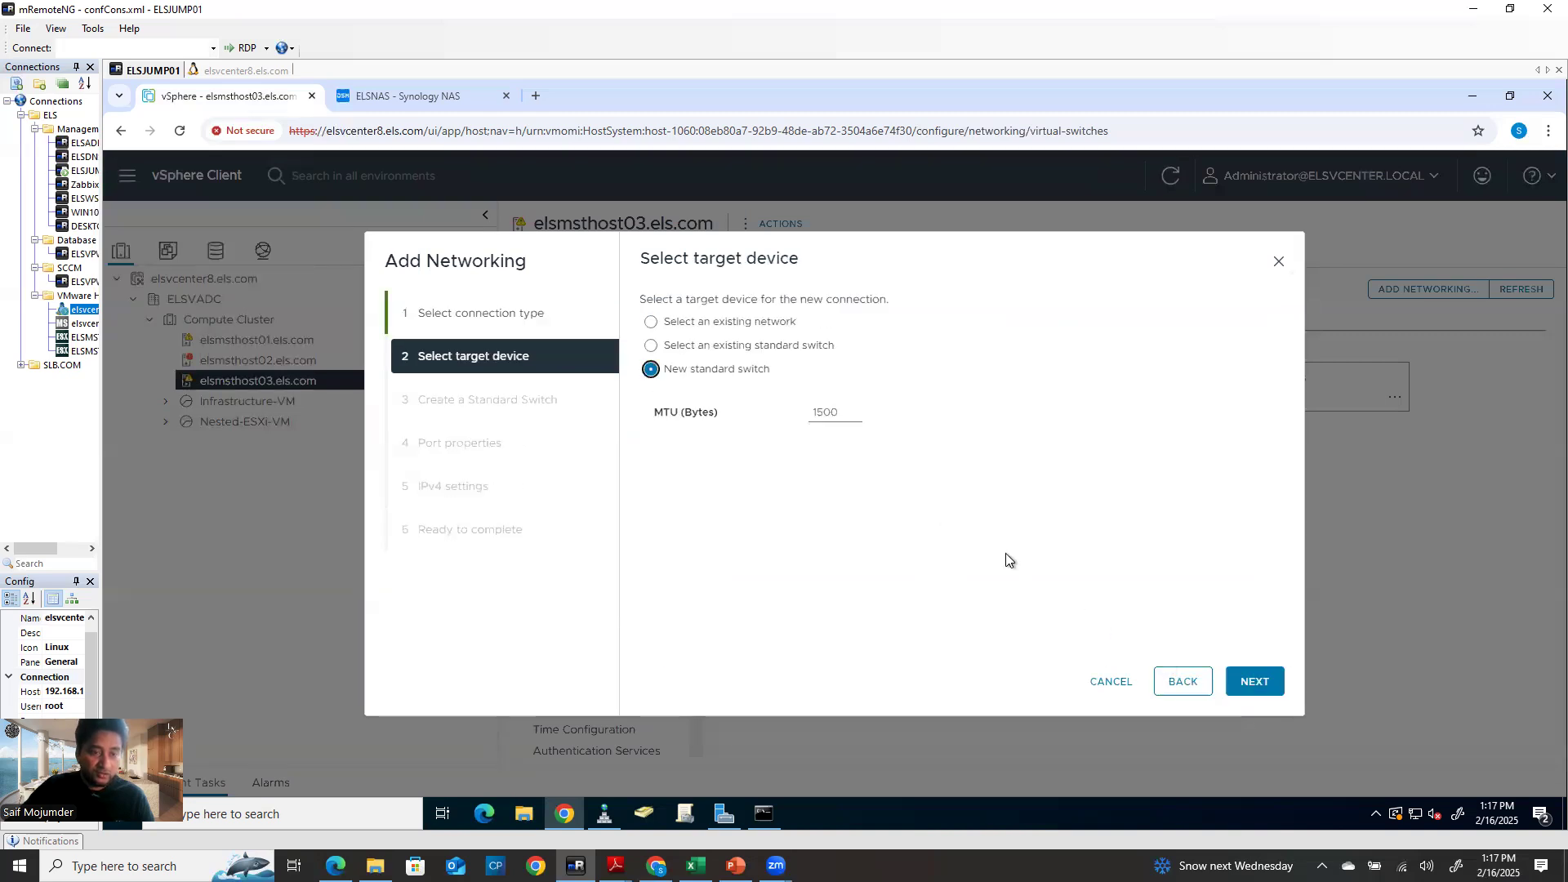
left_click(1263, 678)
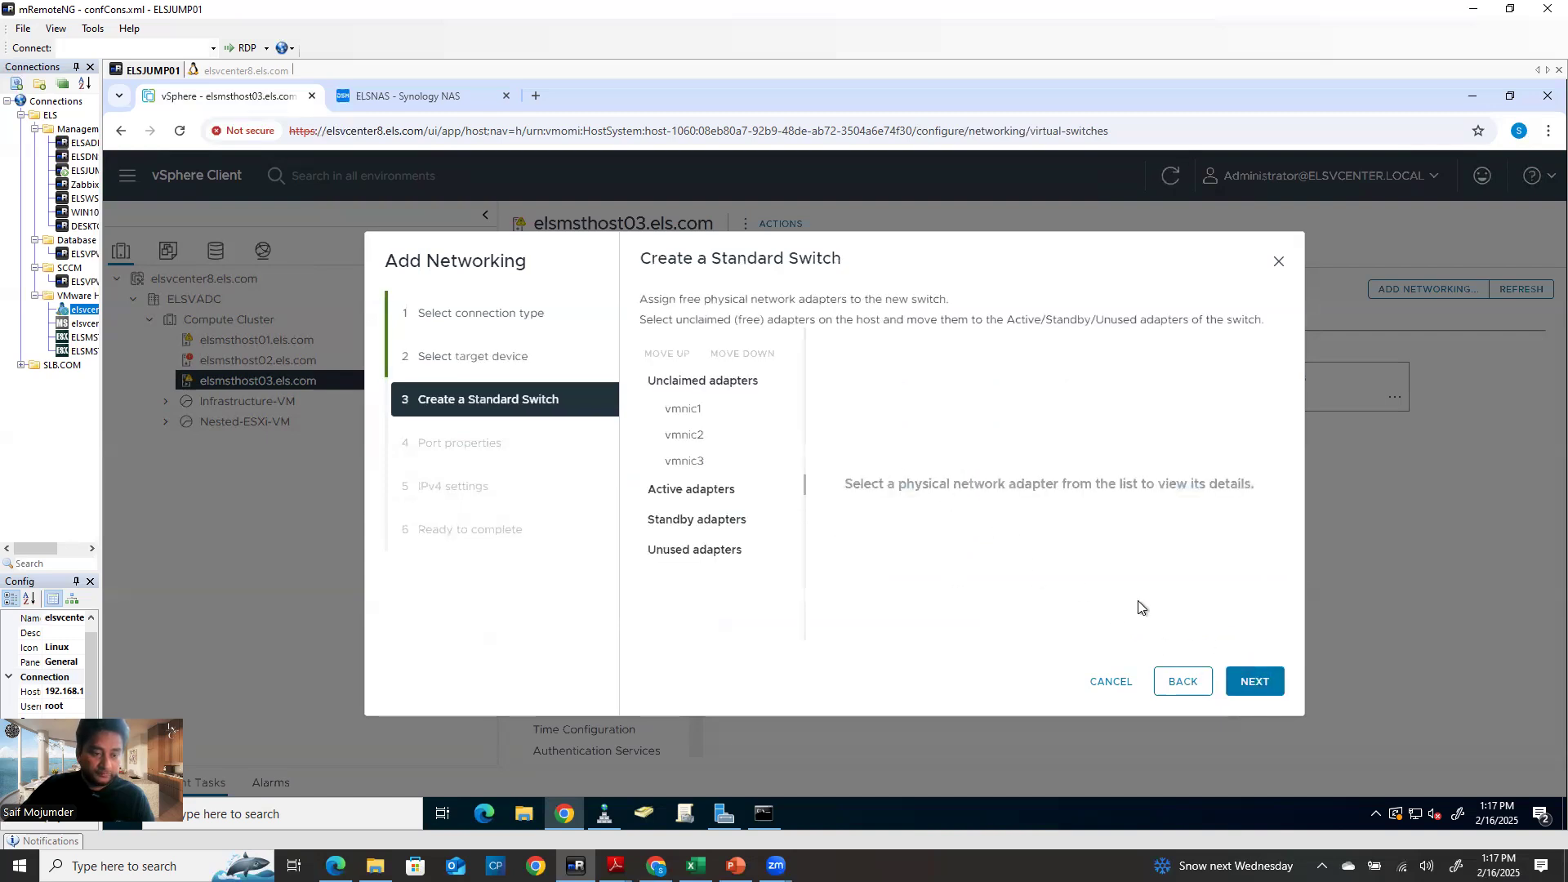
left_click(695, 412)
left_click(691, 437, "ctrl")
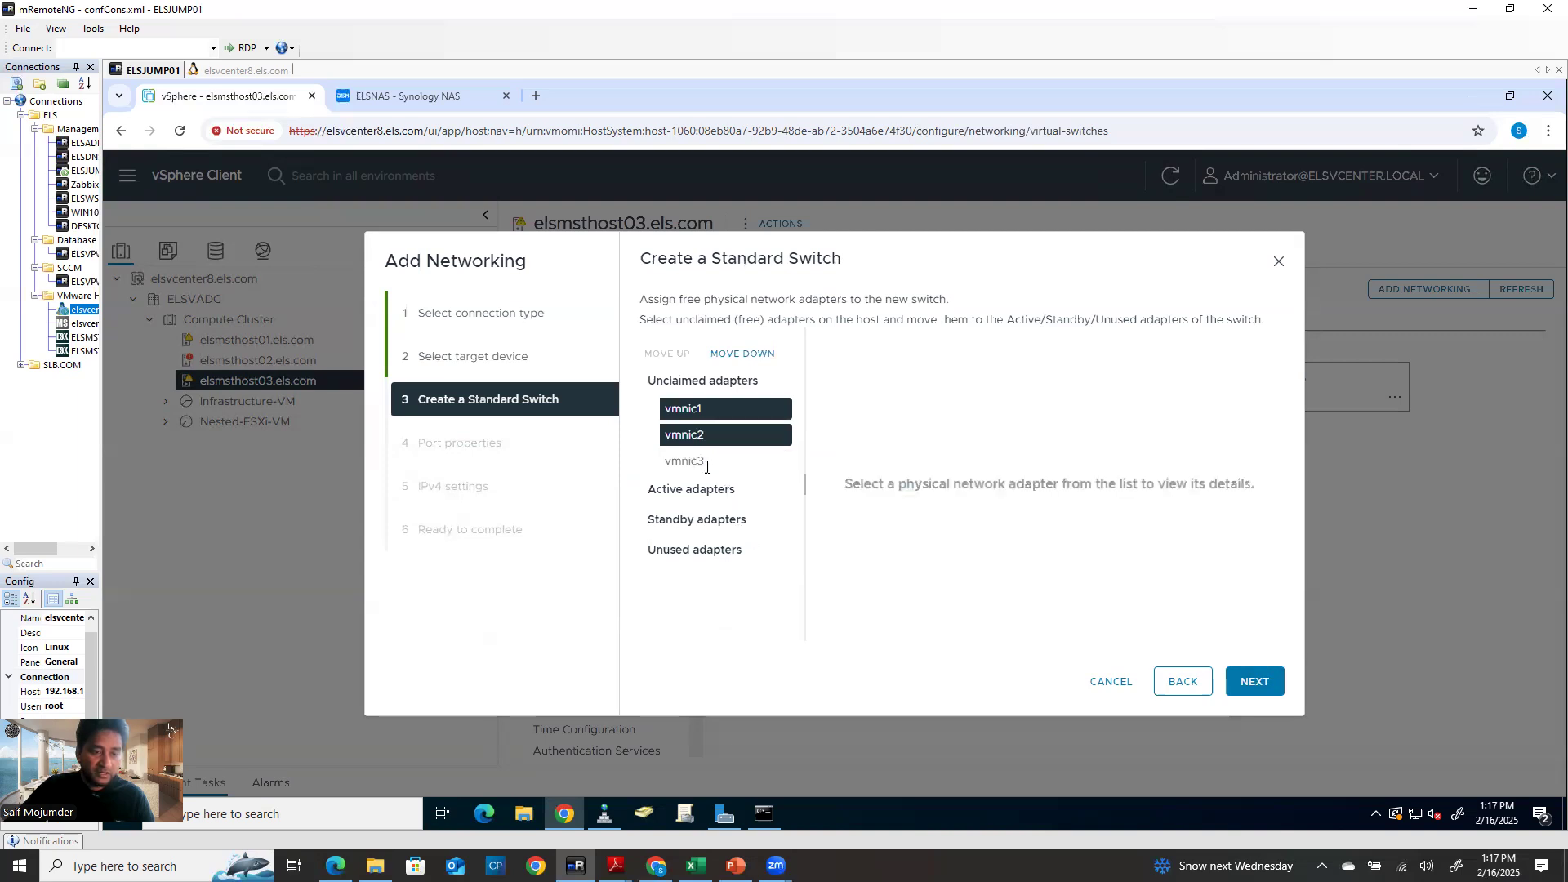
left_click(701, 415)
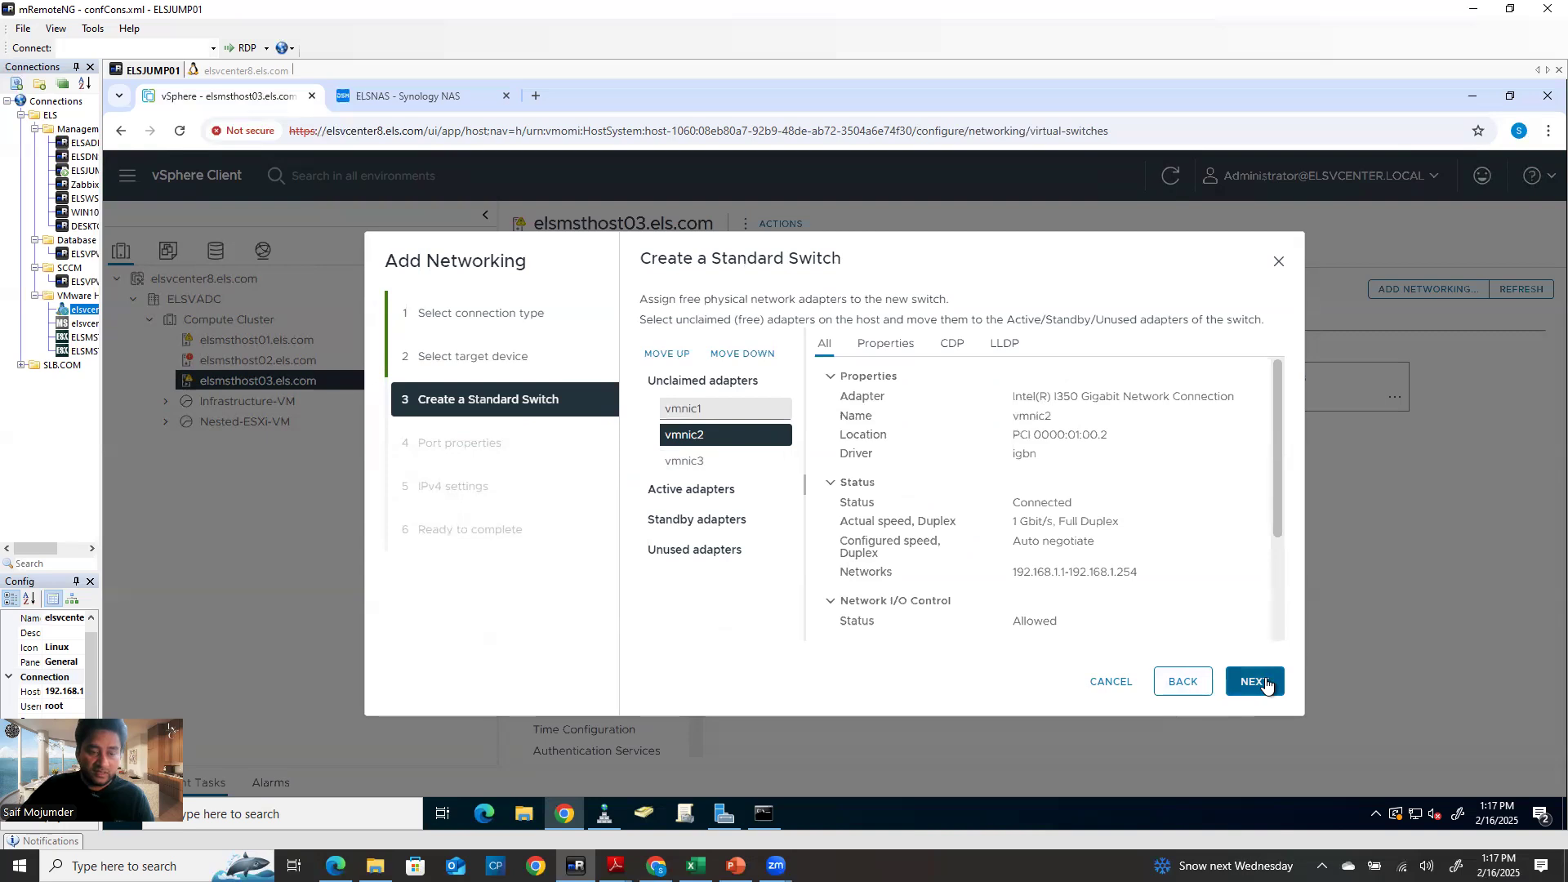
left_click(686, 408)
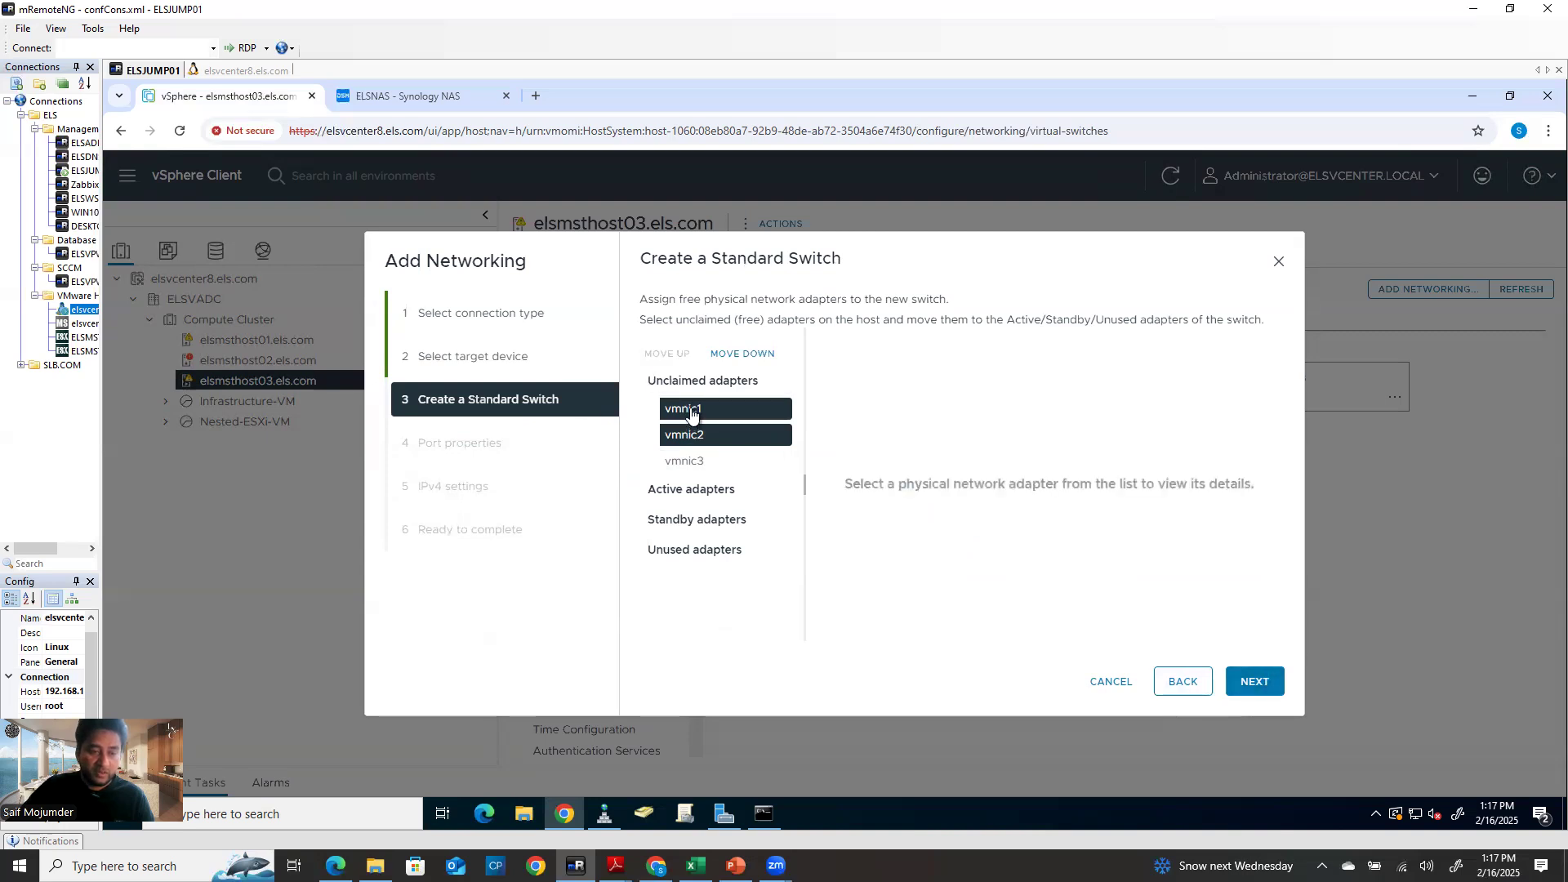
left_click(717, 435)
left_click(1252, 685)
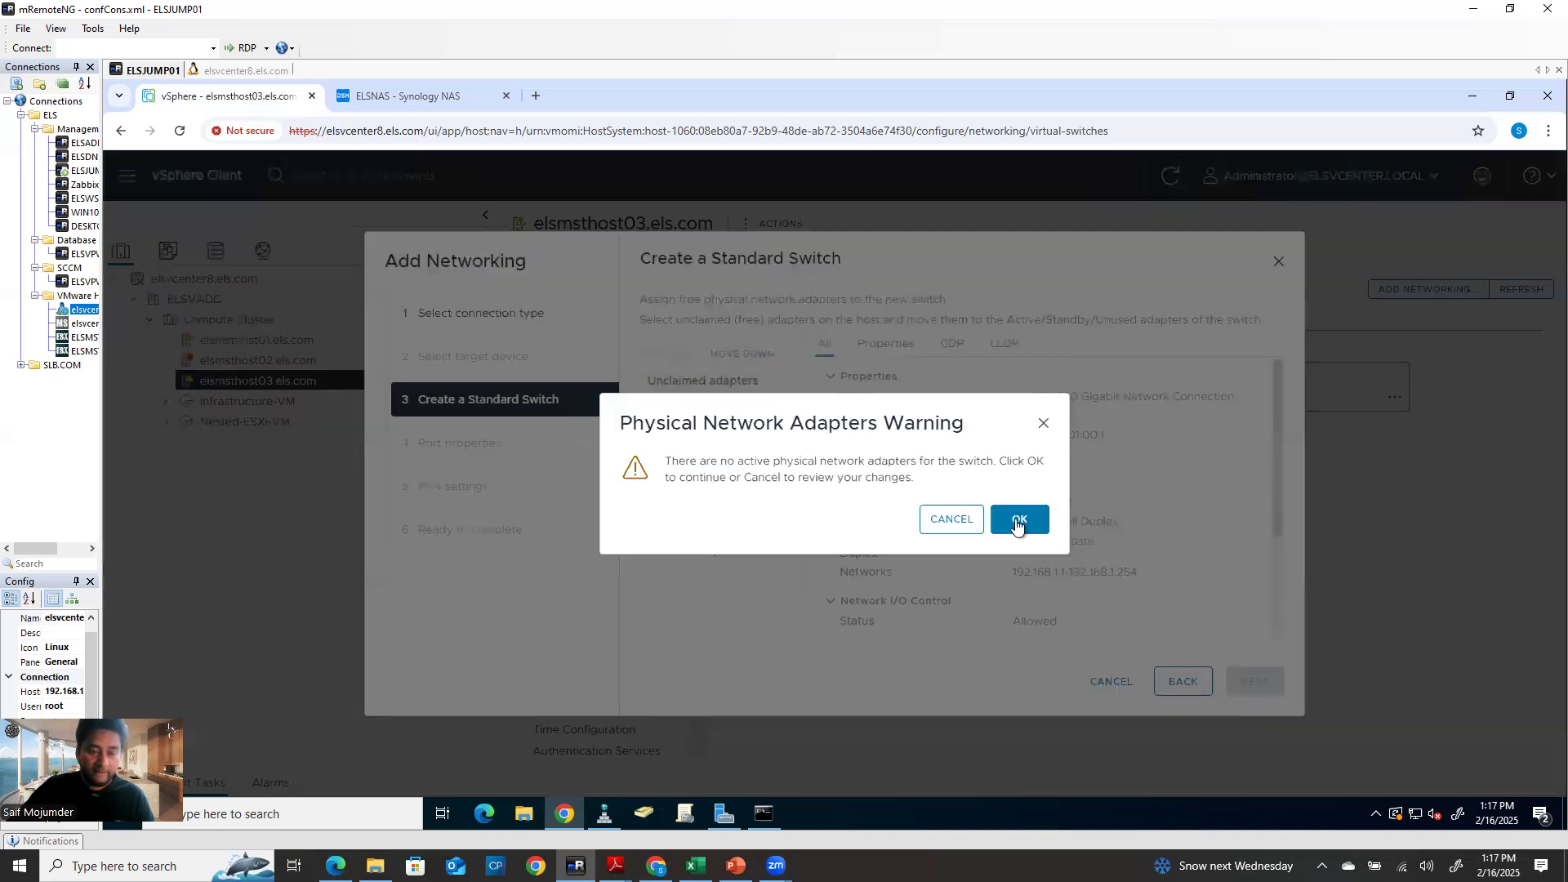
left_click(1017, 527)
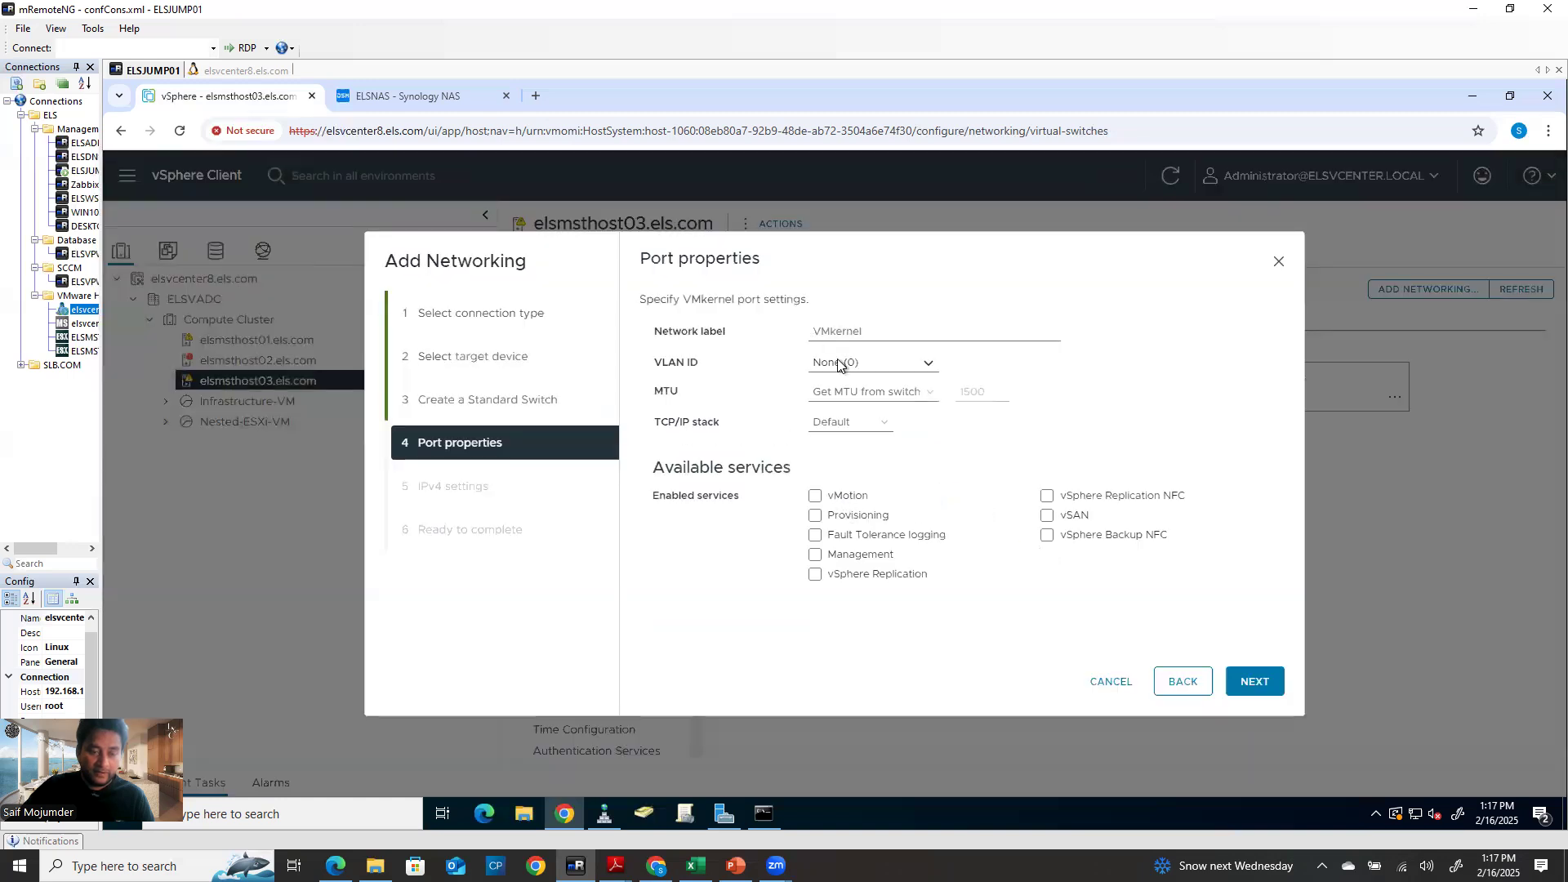
left_click_drag(868, 337, 760, 335)
type("i")
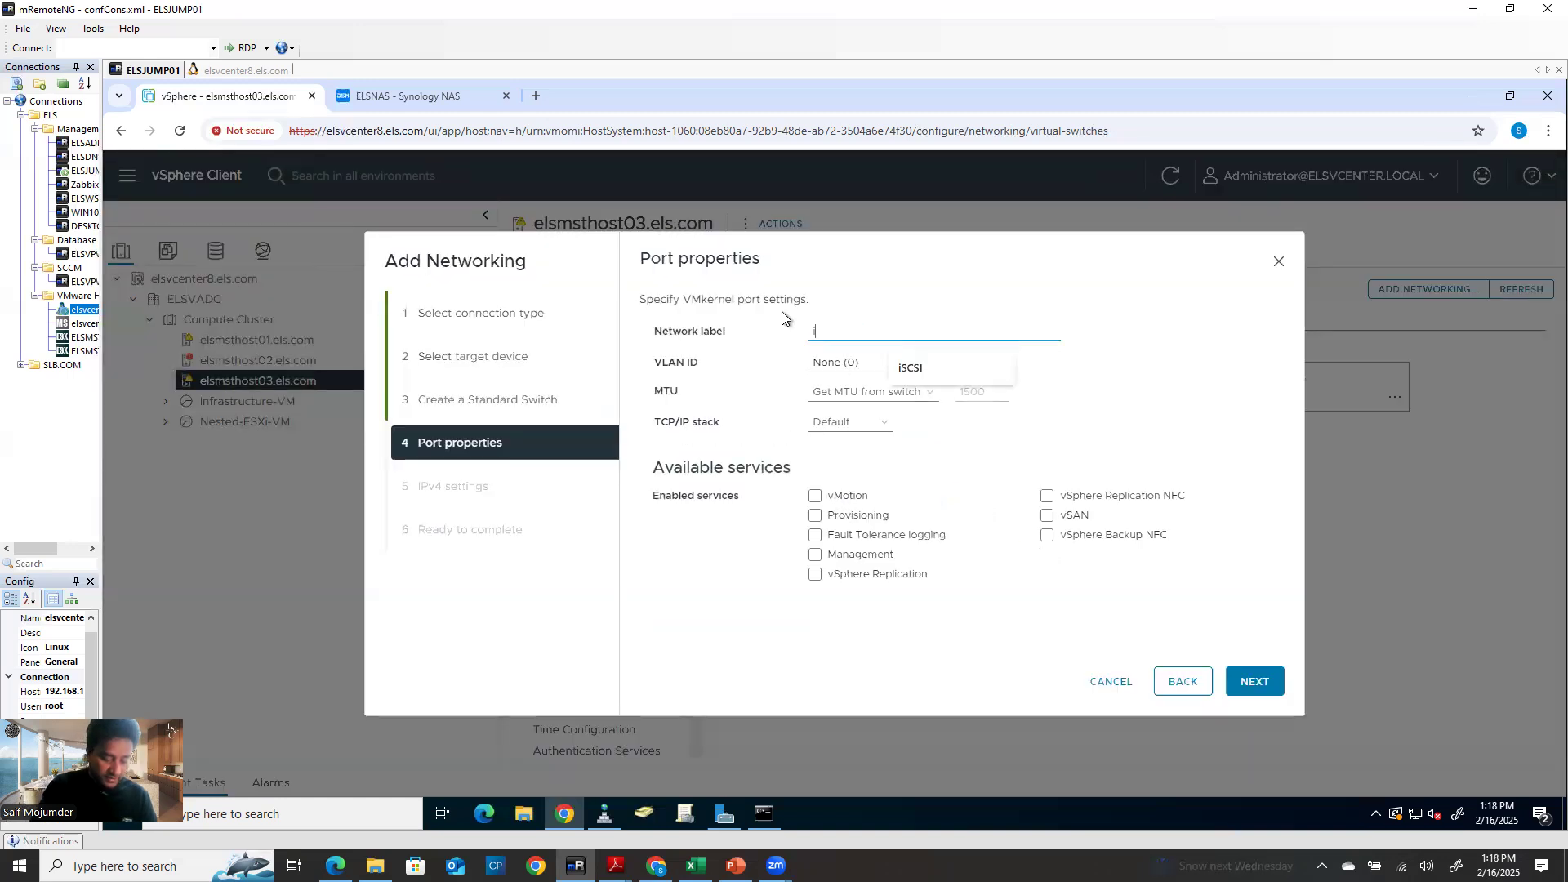
type("SCSI")
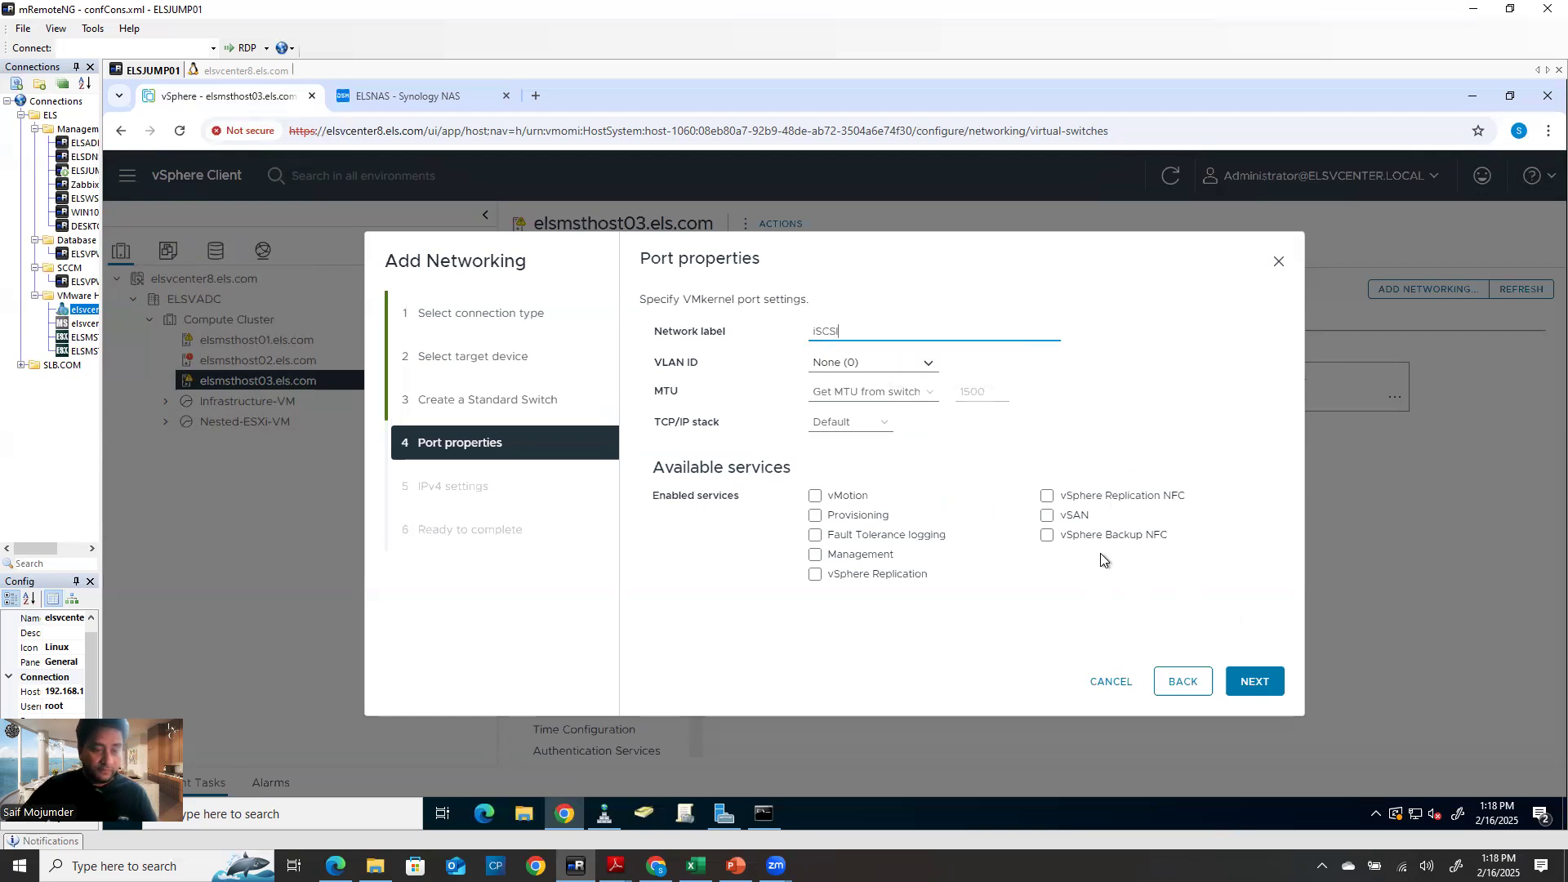
left_click(1123, 682)
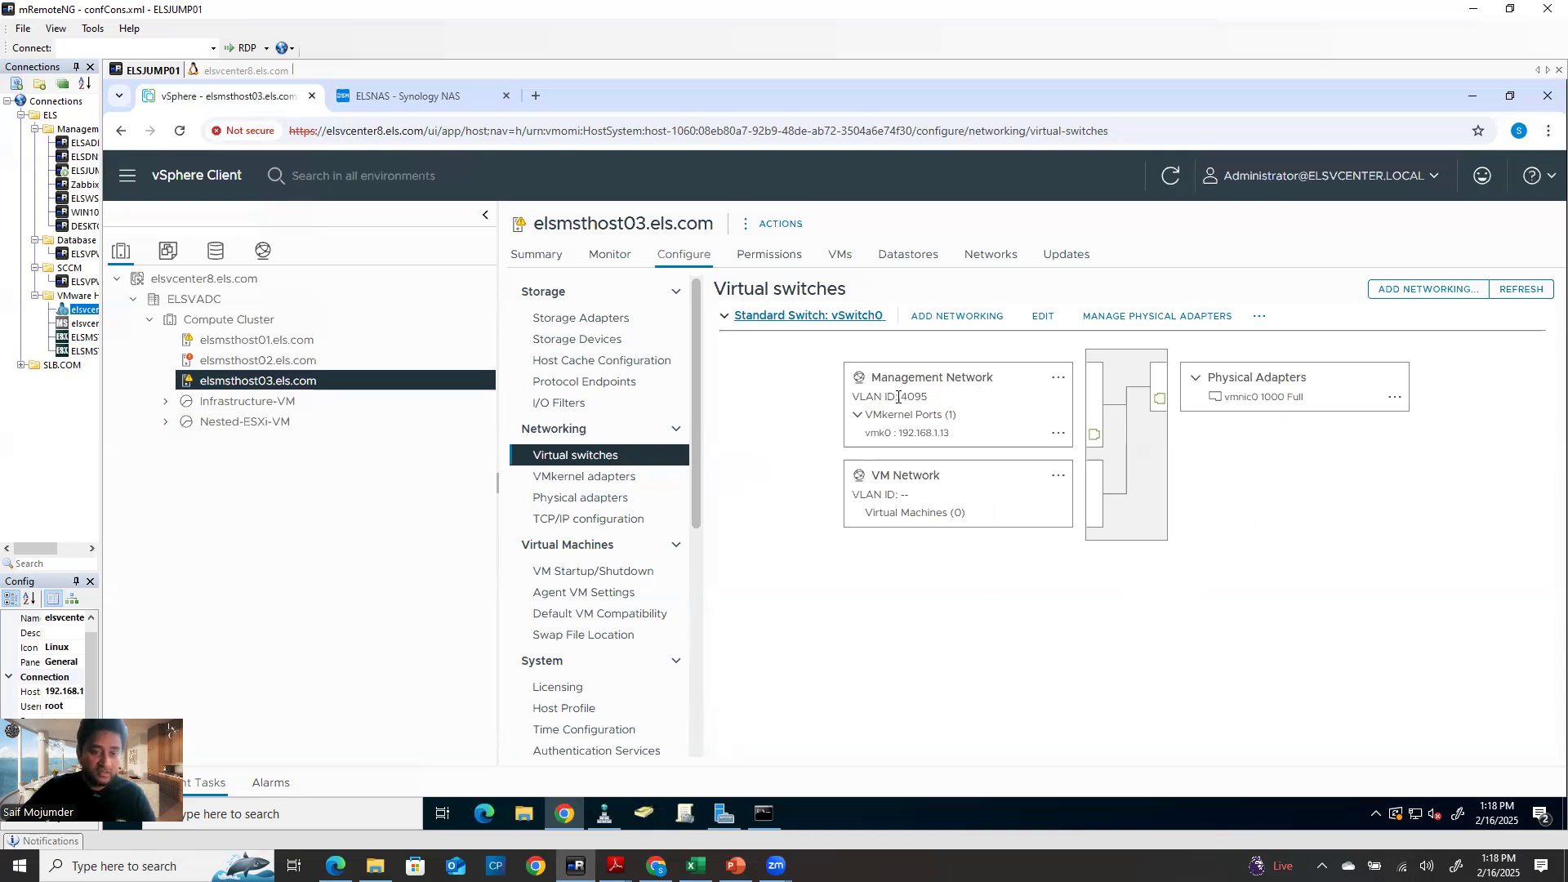
Begin adding a VMkernel network adapter on elsmsthost03, targeting the existing standard switch vSwitch0
left_click(947, 323)
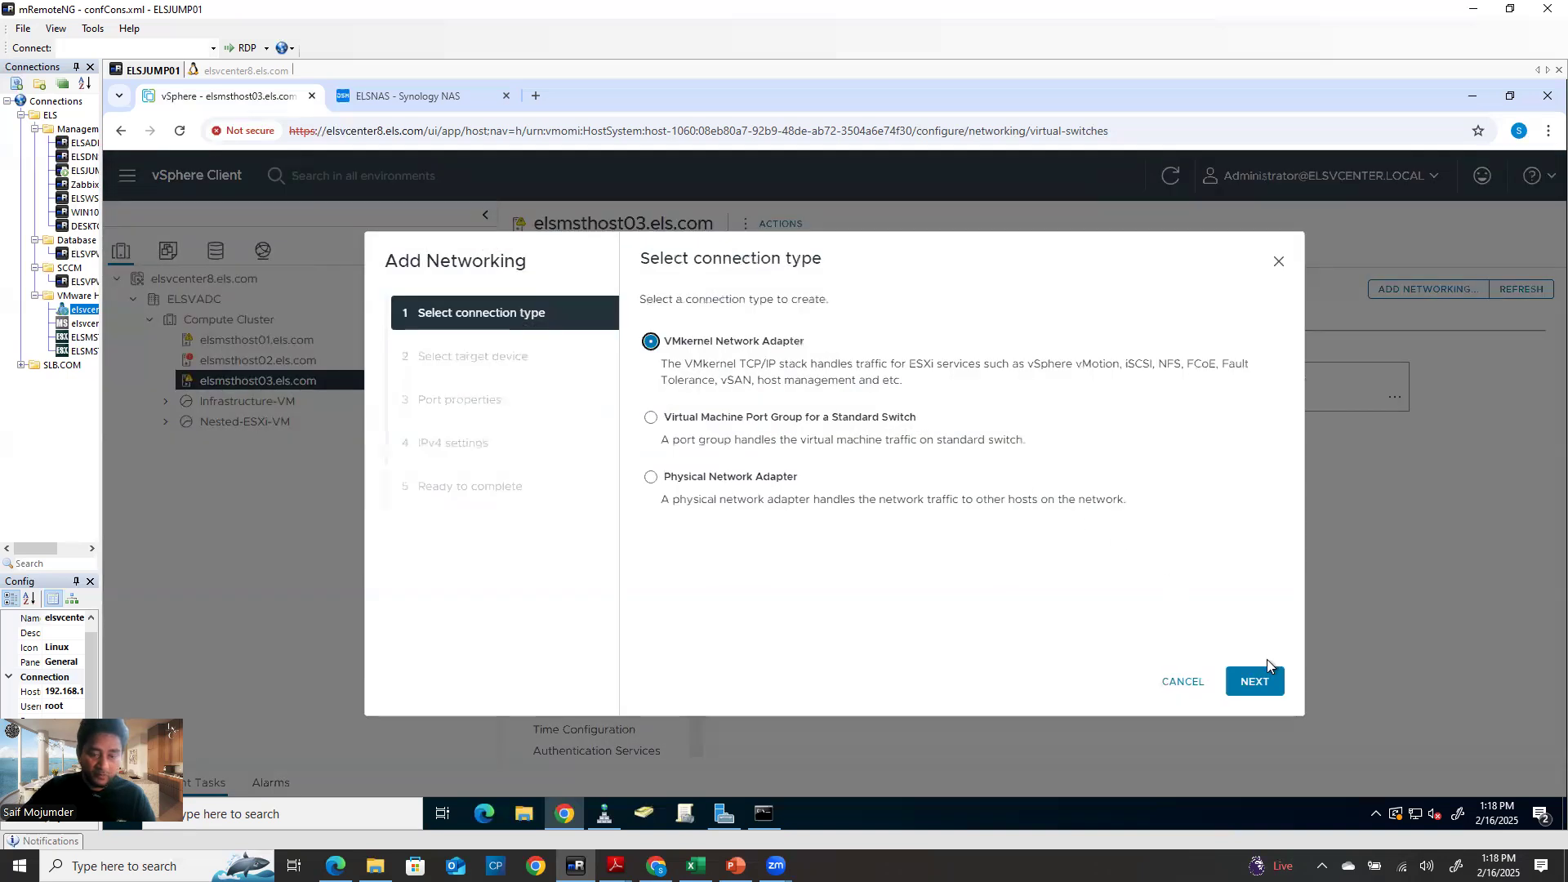
left_click(1258, 648)
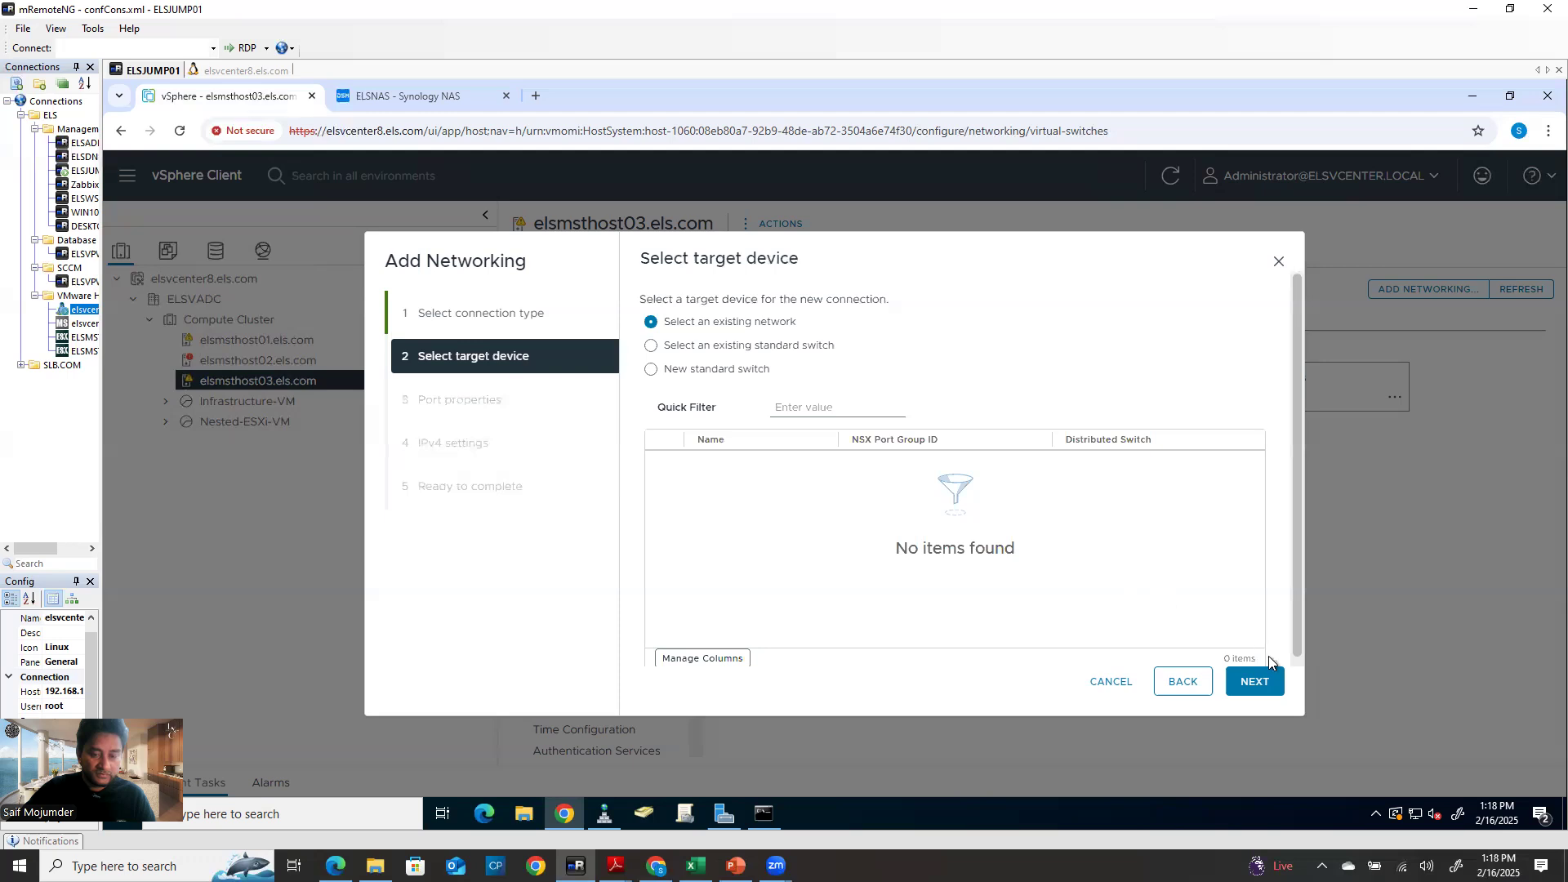
left_click(1271, 683)
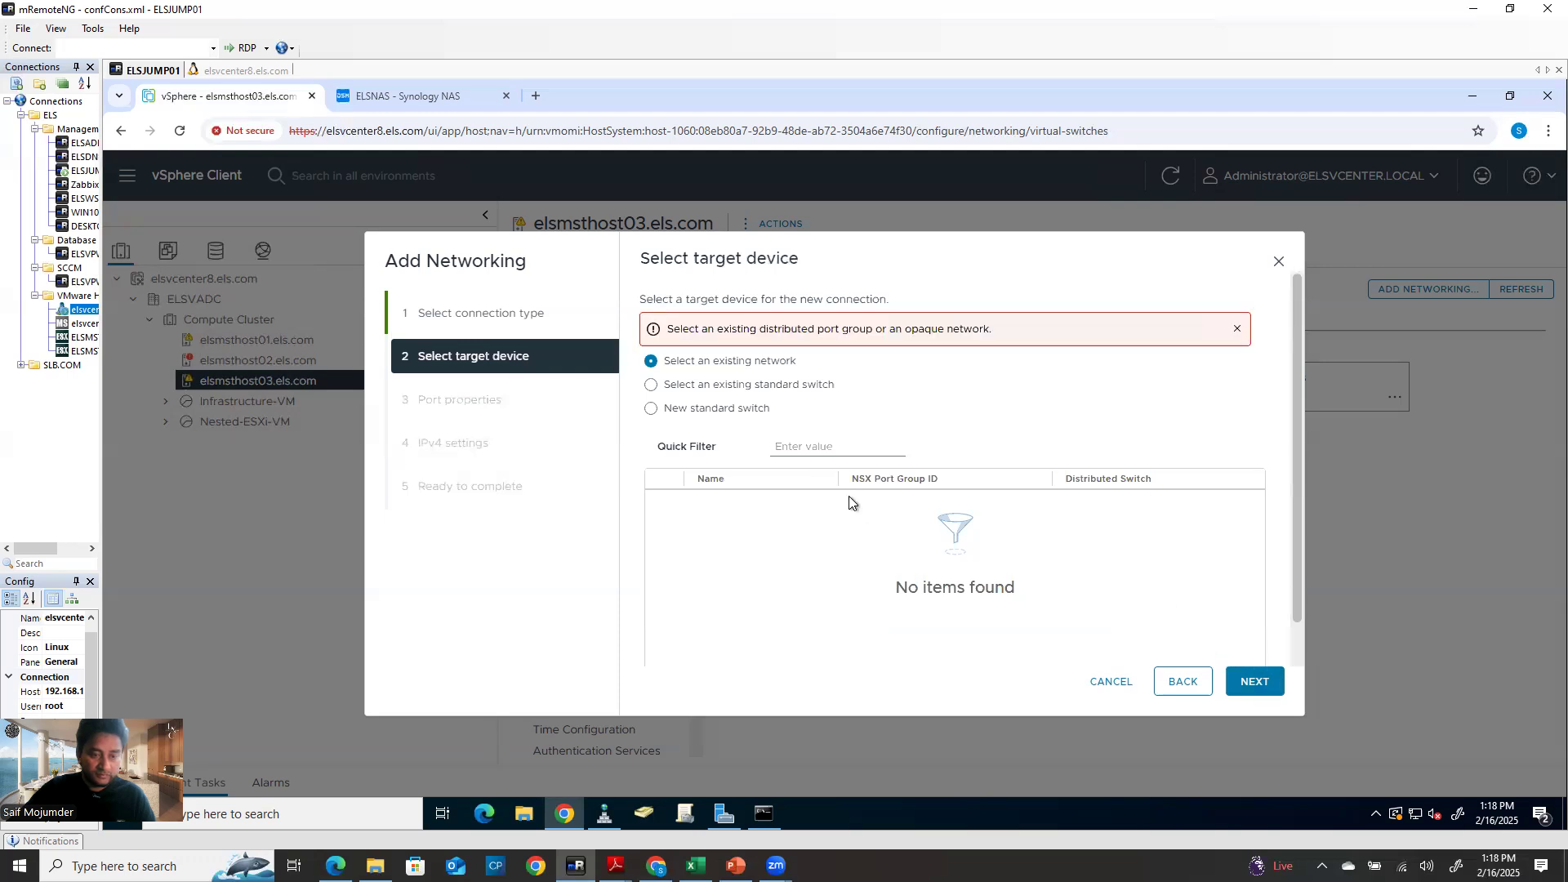
left_click(650, 386)
left_click(1262, 683)
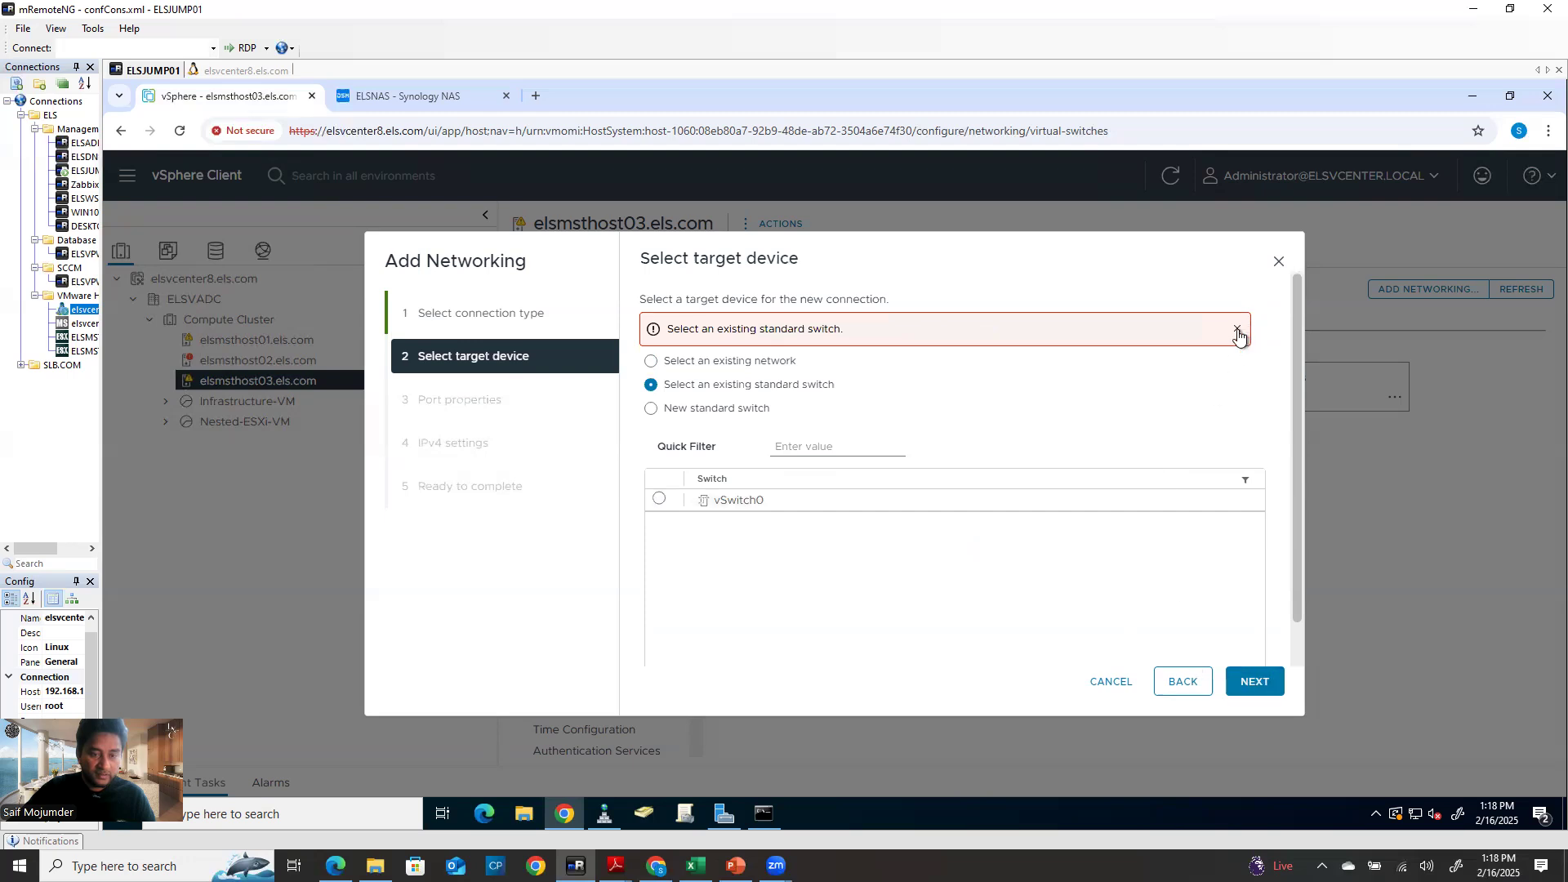
left_click(1237, 329)
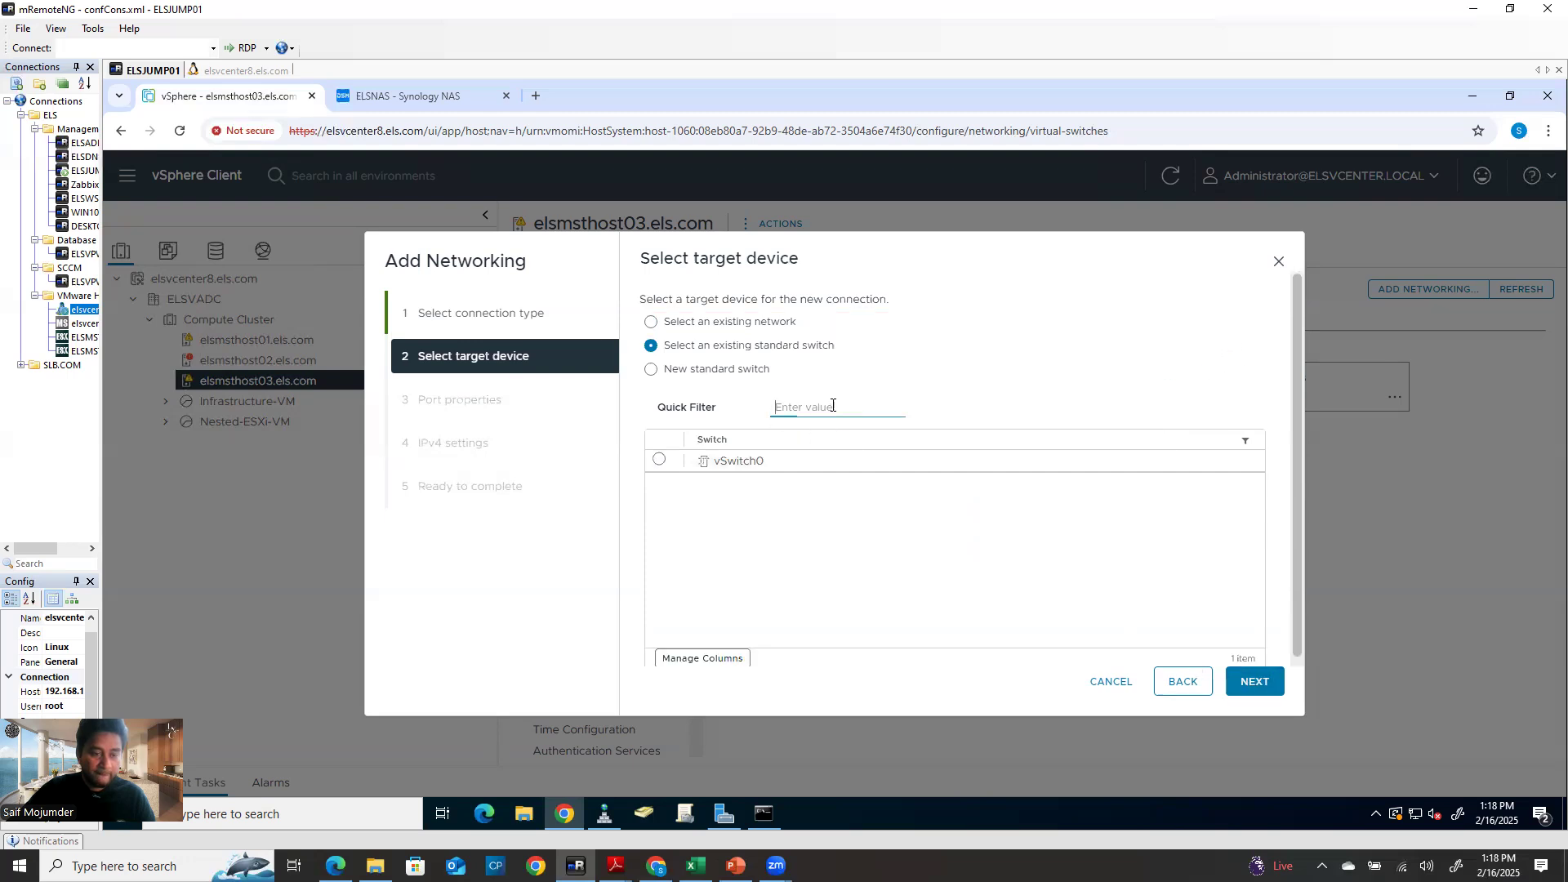
left_click(659, 459)
left_click(1256, 678)
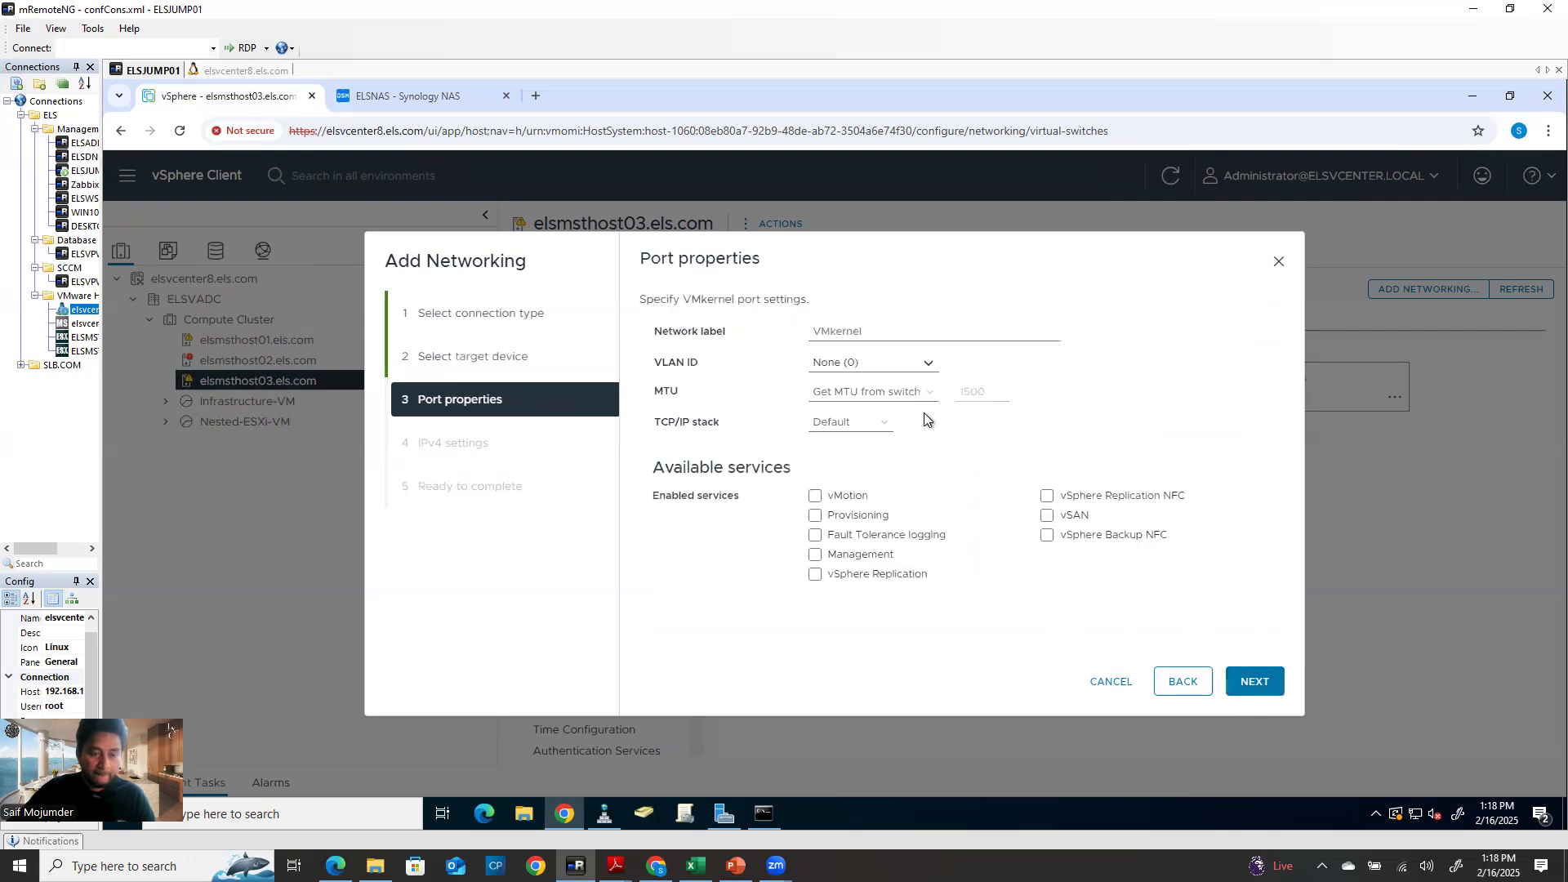
Name the port group 'iSCSI-hfghgfh' and keep the VLAN ID at None (0)
left_click_drag(878, 335, 717, 335)
type("iSCSI")
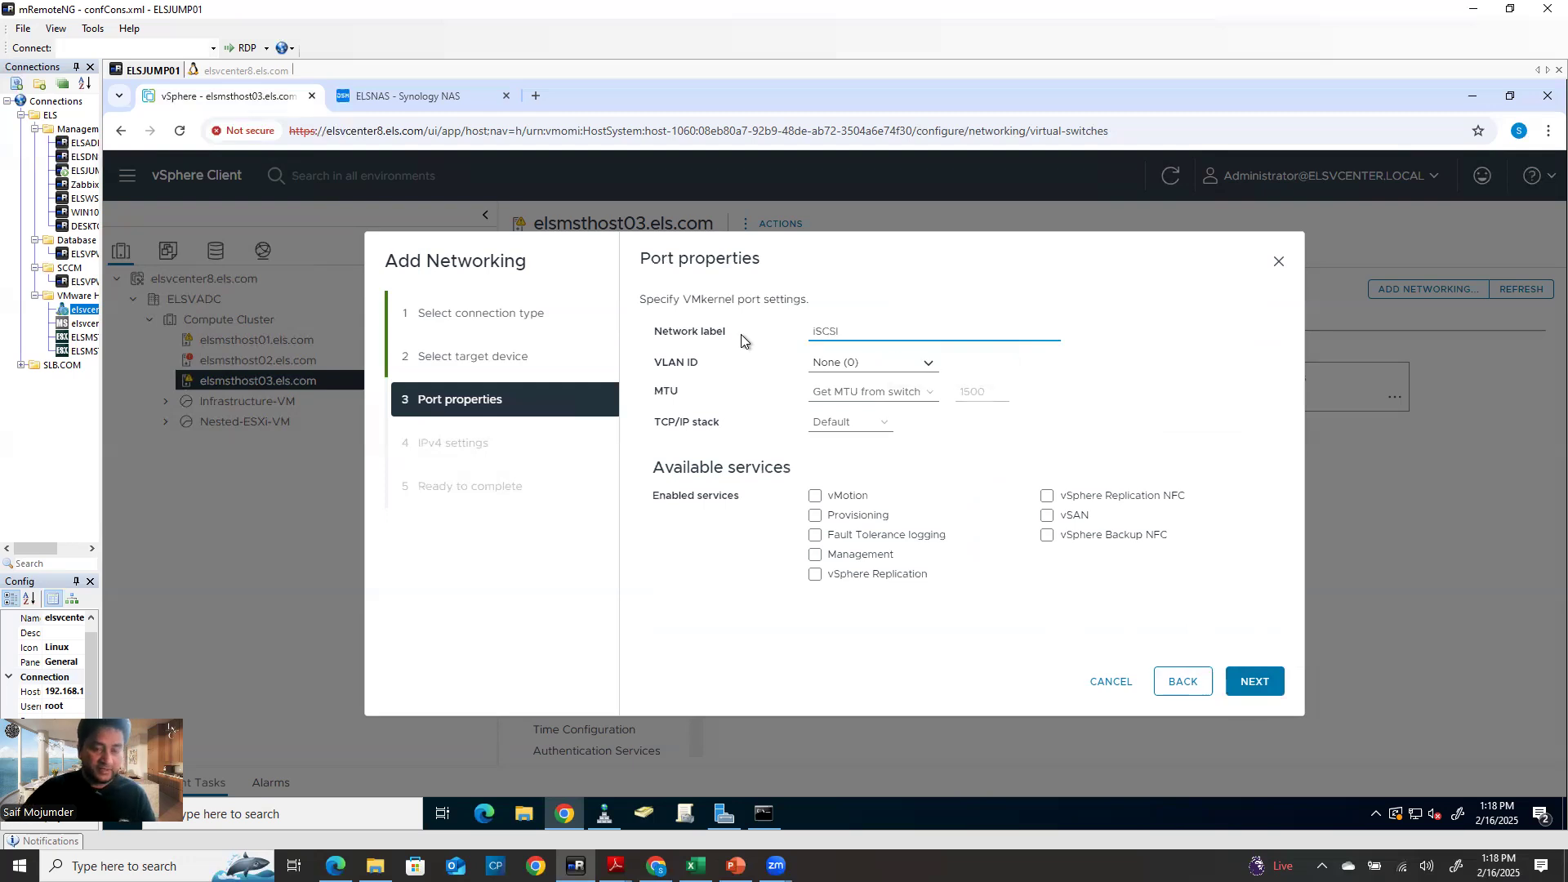
type("-hfghgfh")
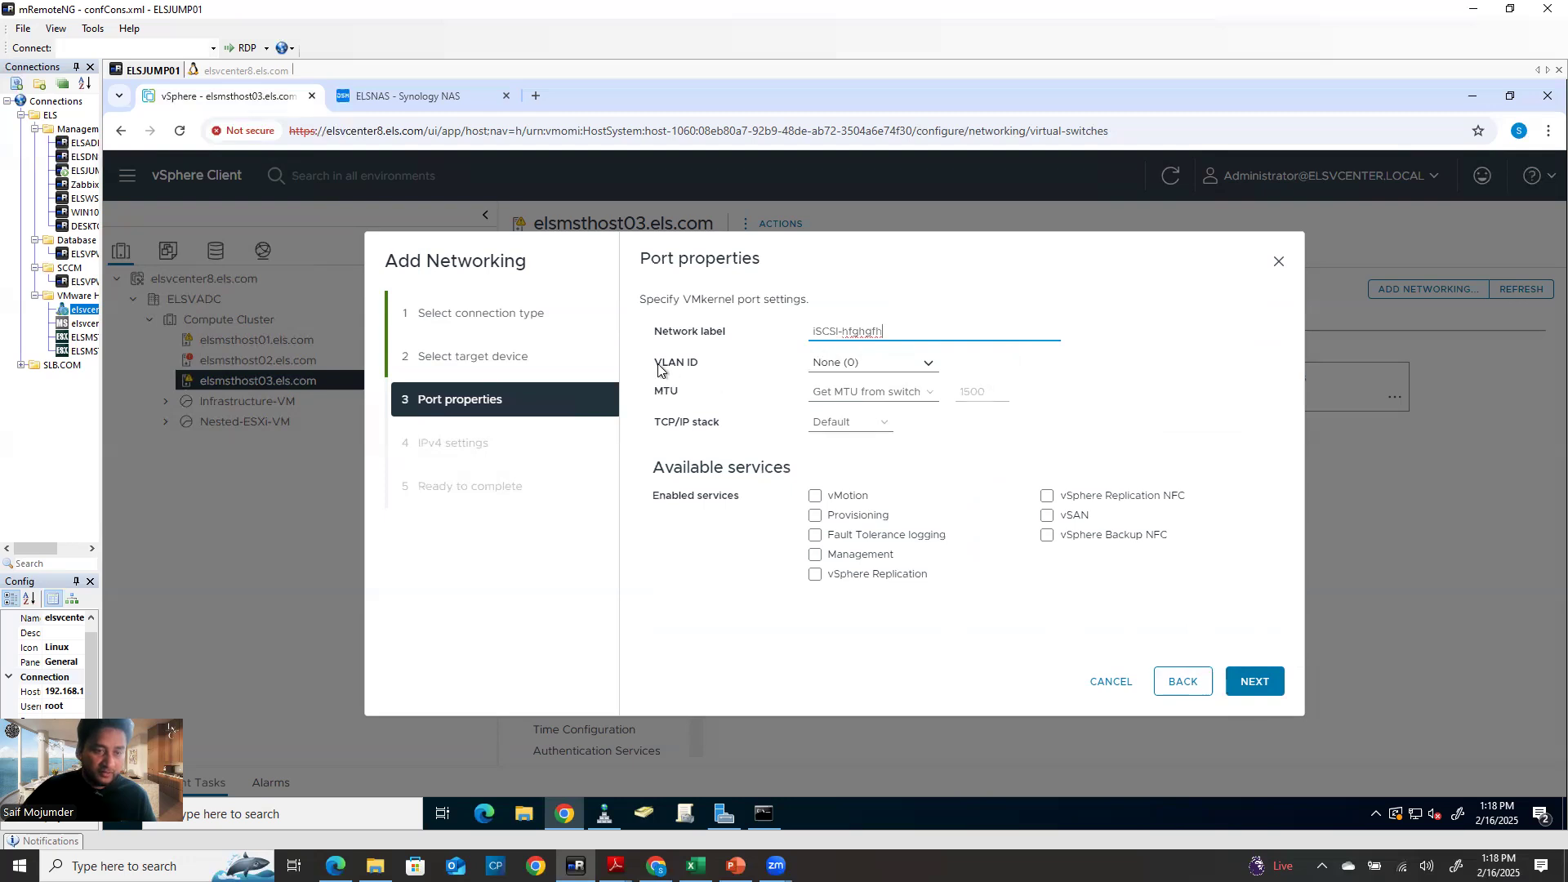
left_click(848, 363)
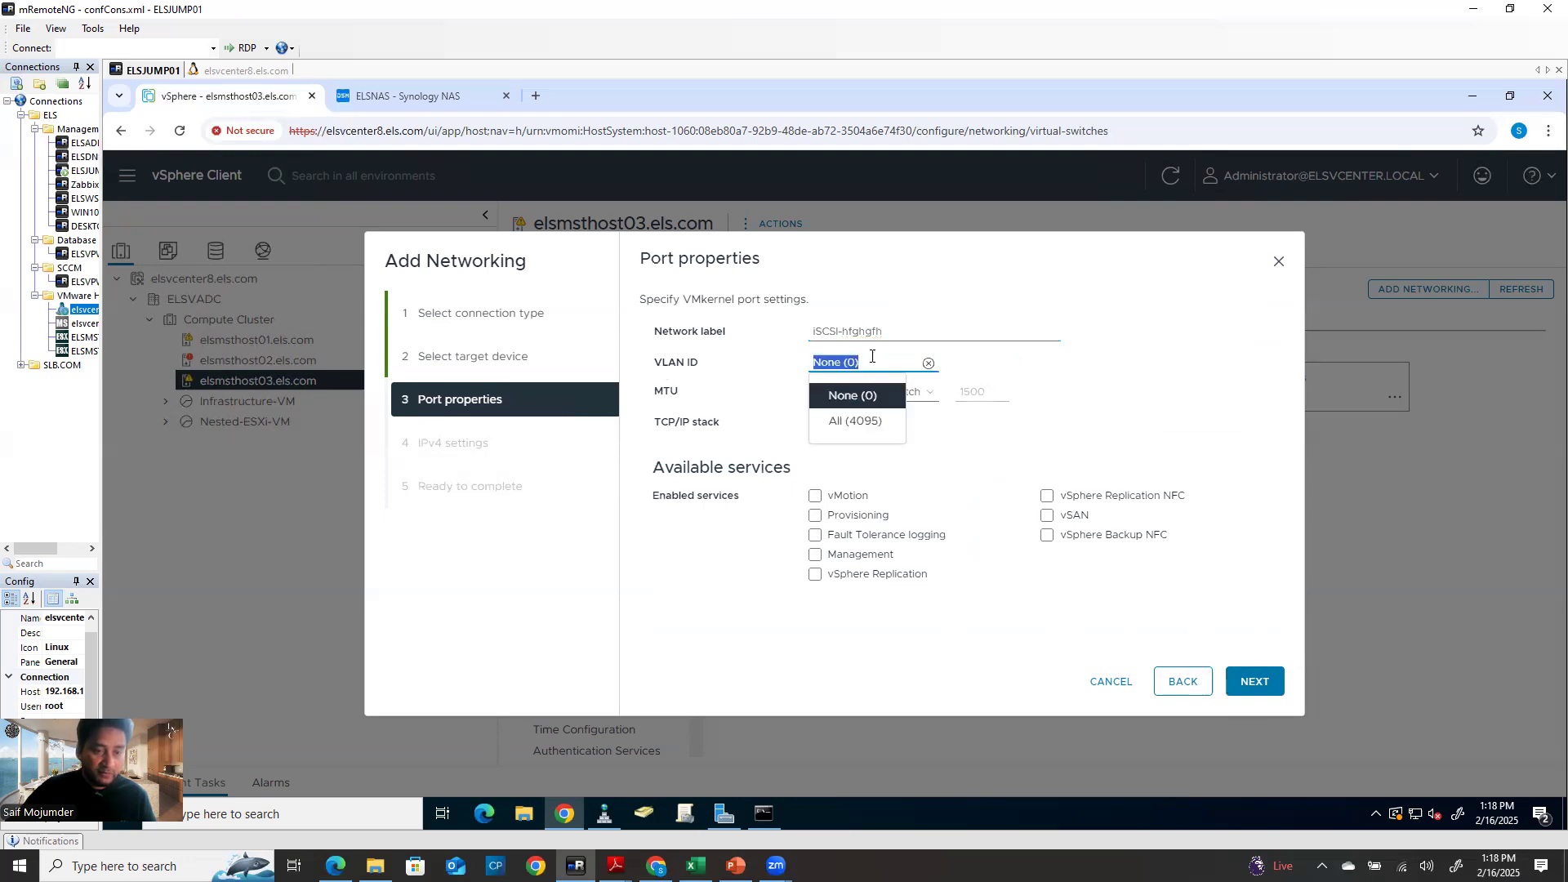
left_click(1085, 410)
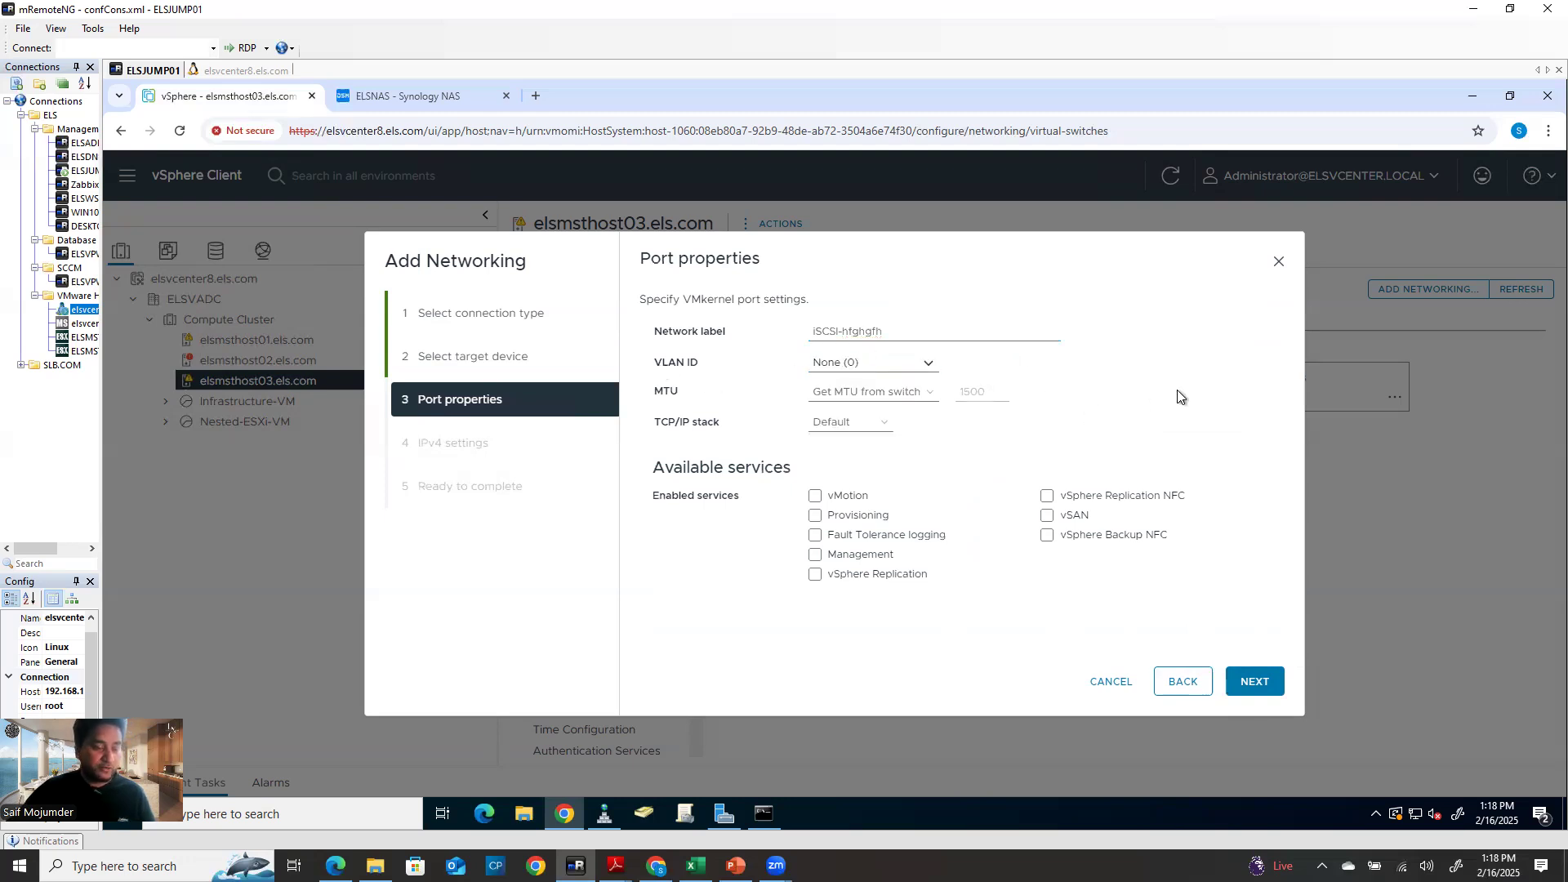
left_click(1270, 691)
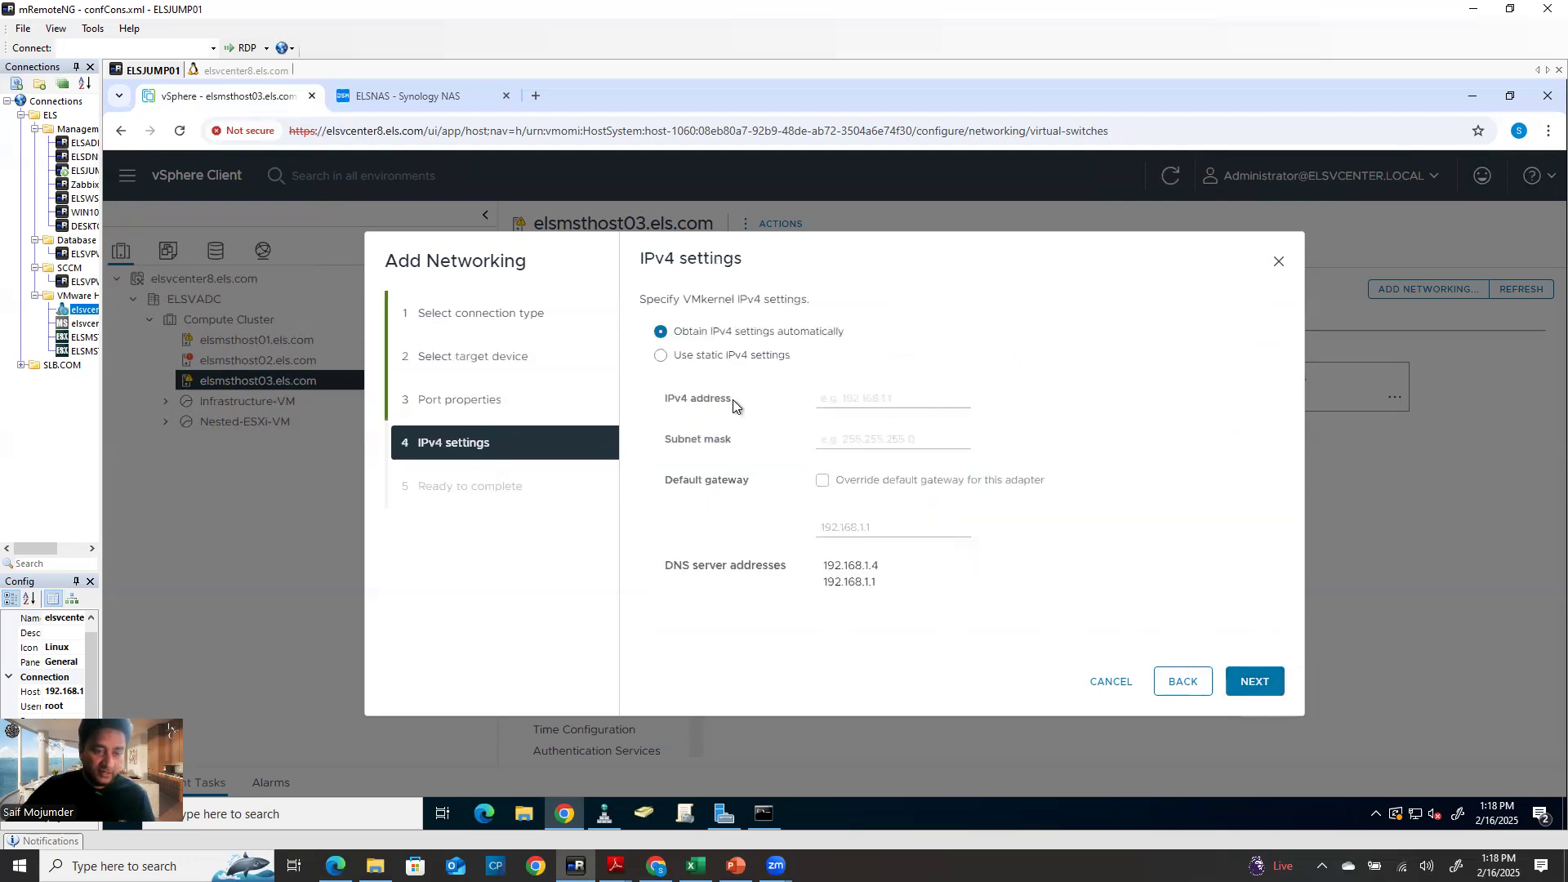
Use static IPv4 settings with 192.168.1.22 as the address
left_click(702, 357)
left_click(841, 401)
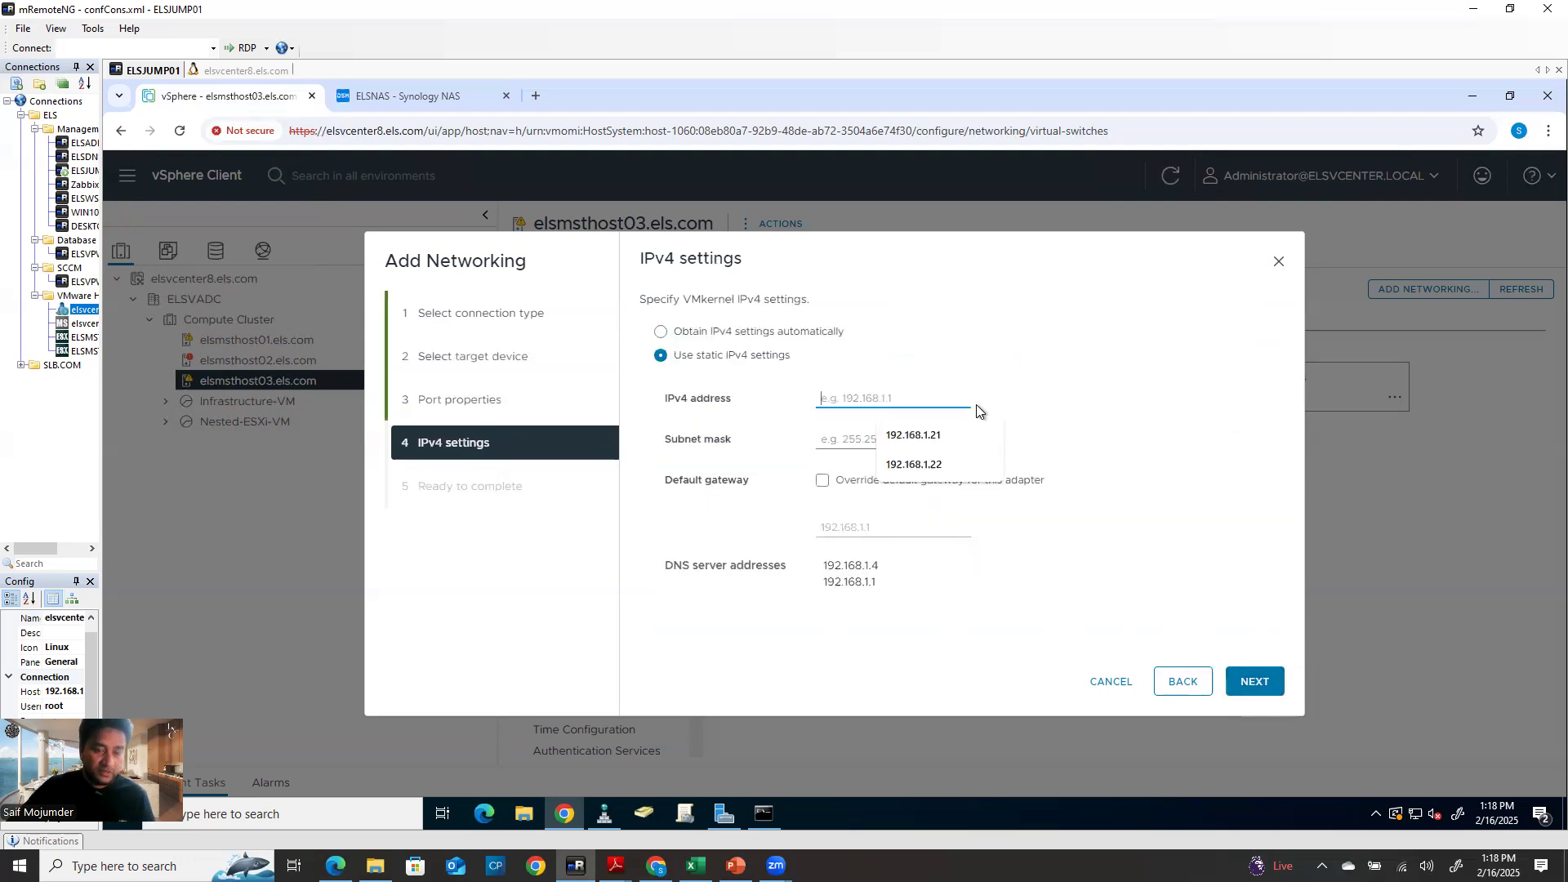
left_click(948, 463)
left_click(695, 866)
left_click(420, 579)
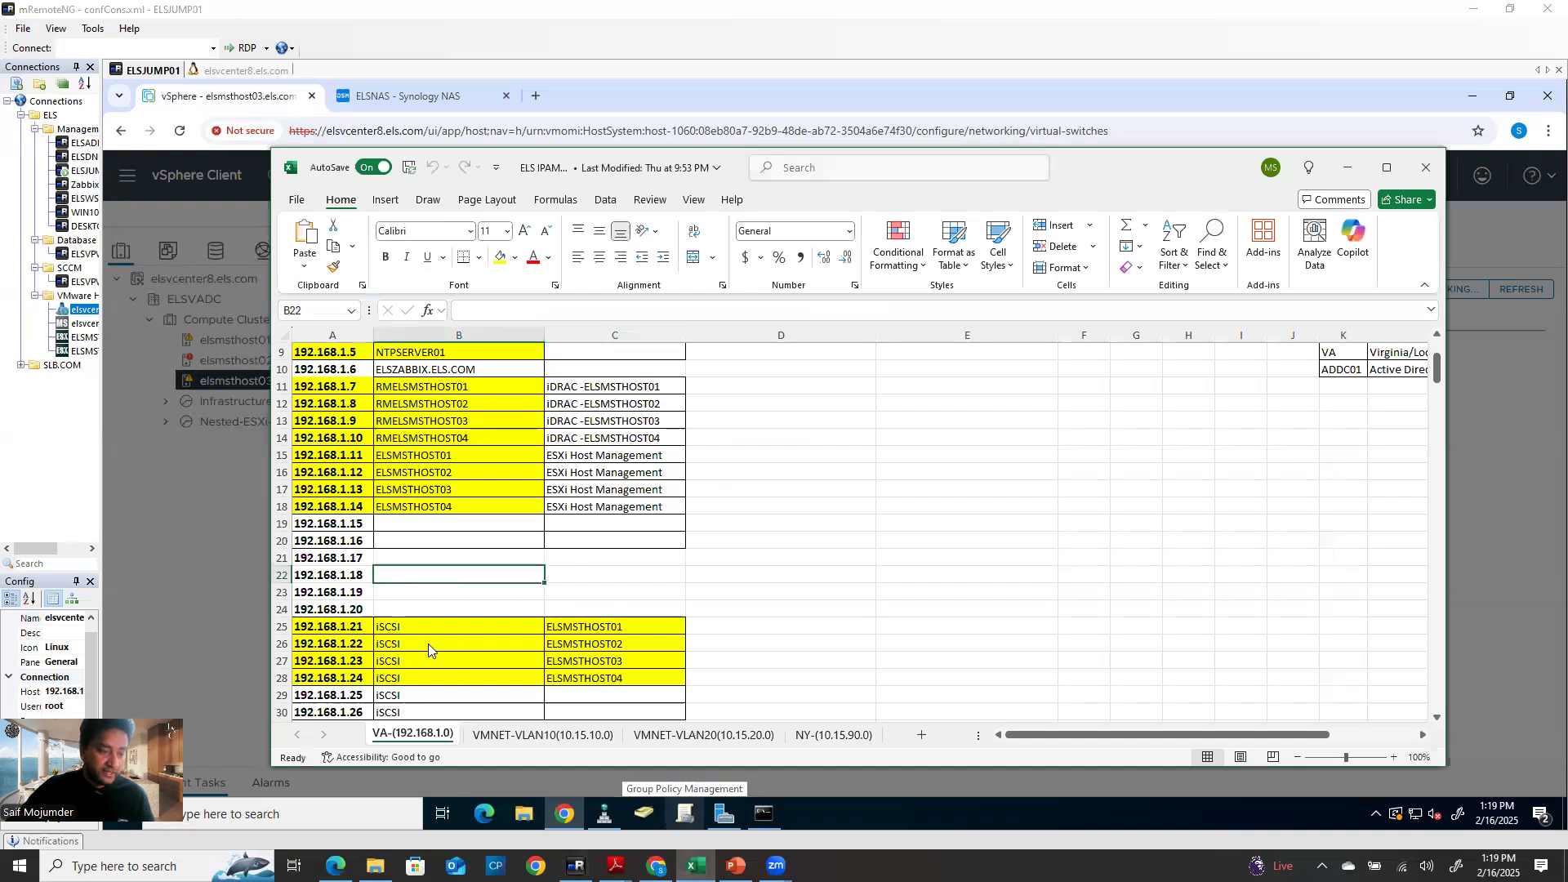
left_click(632, 663)
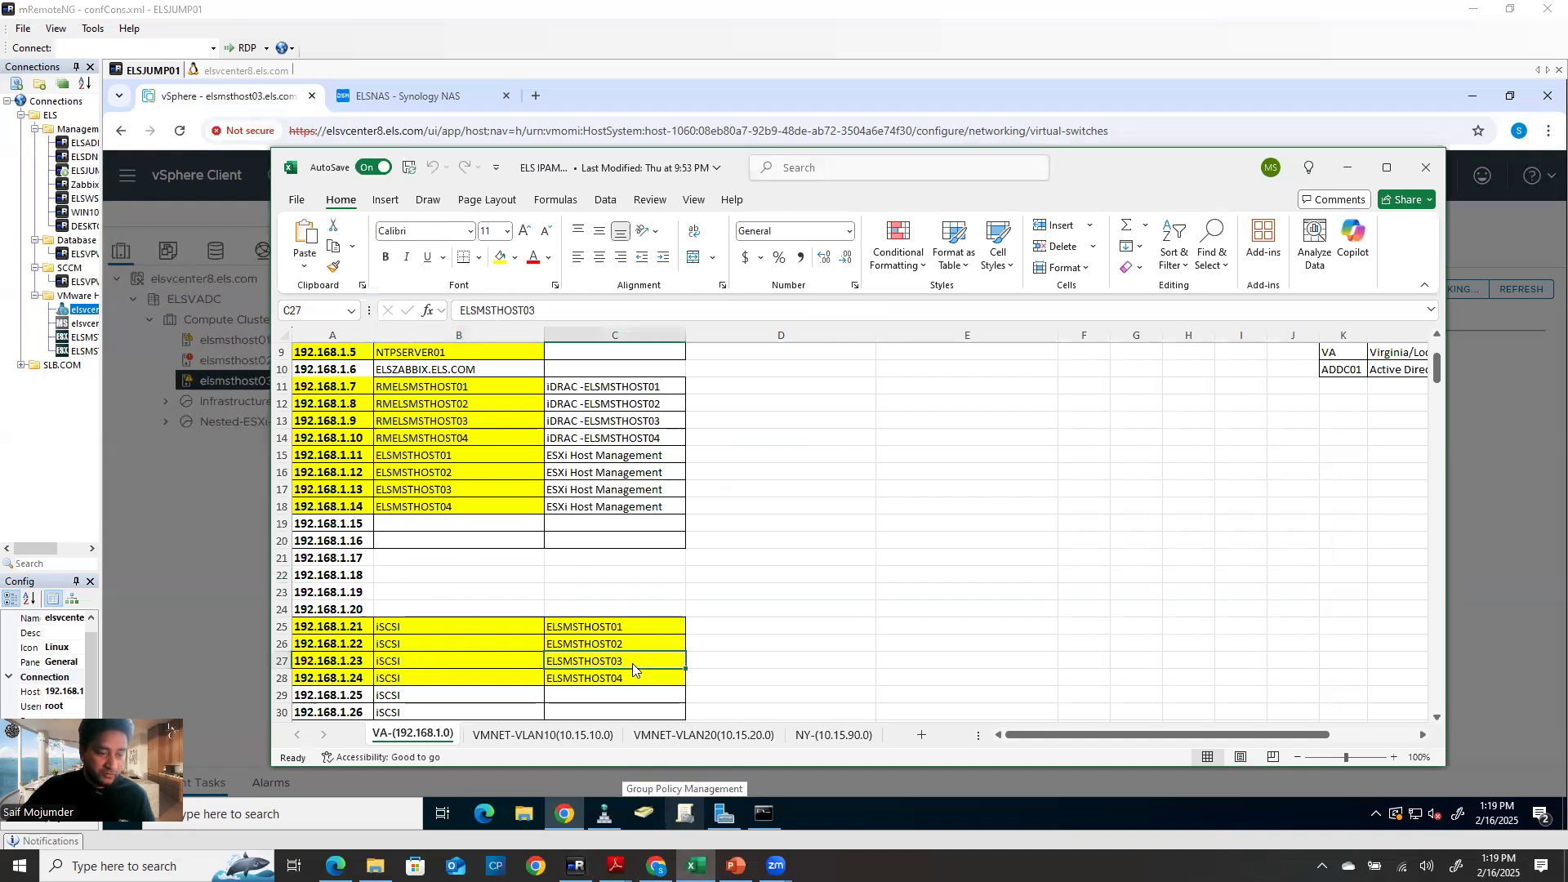
left_click(347, 663)
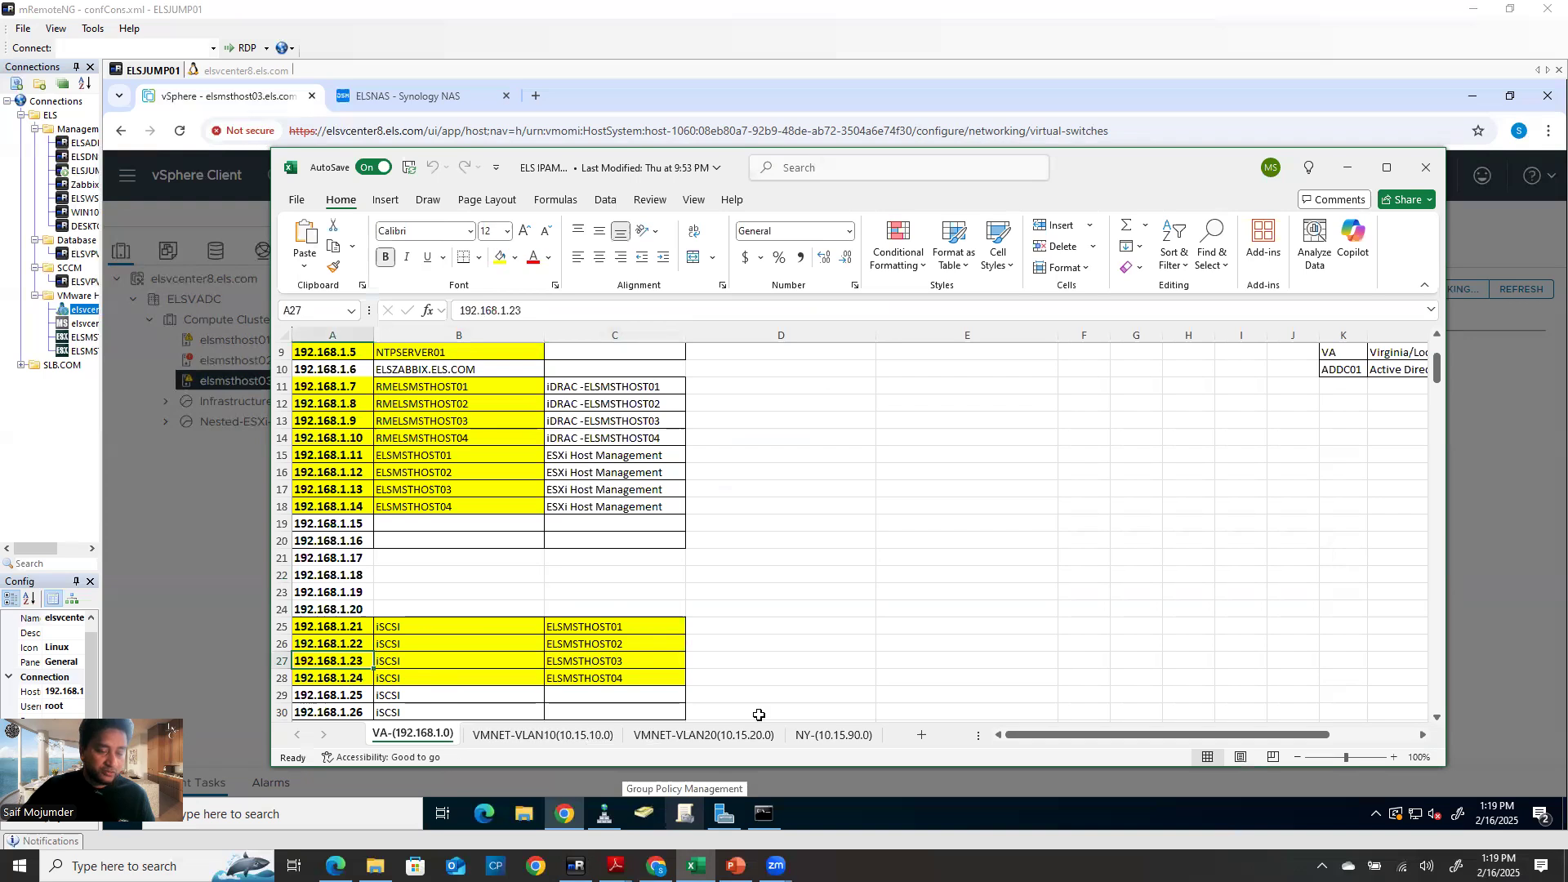
left_click(1347, 168)
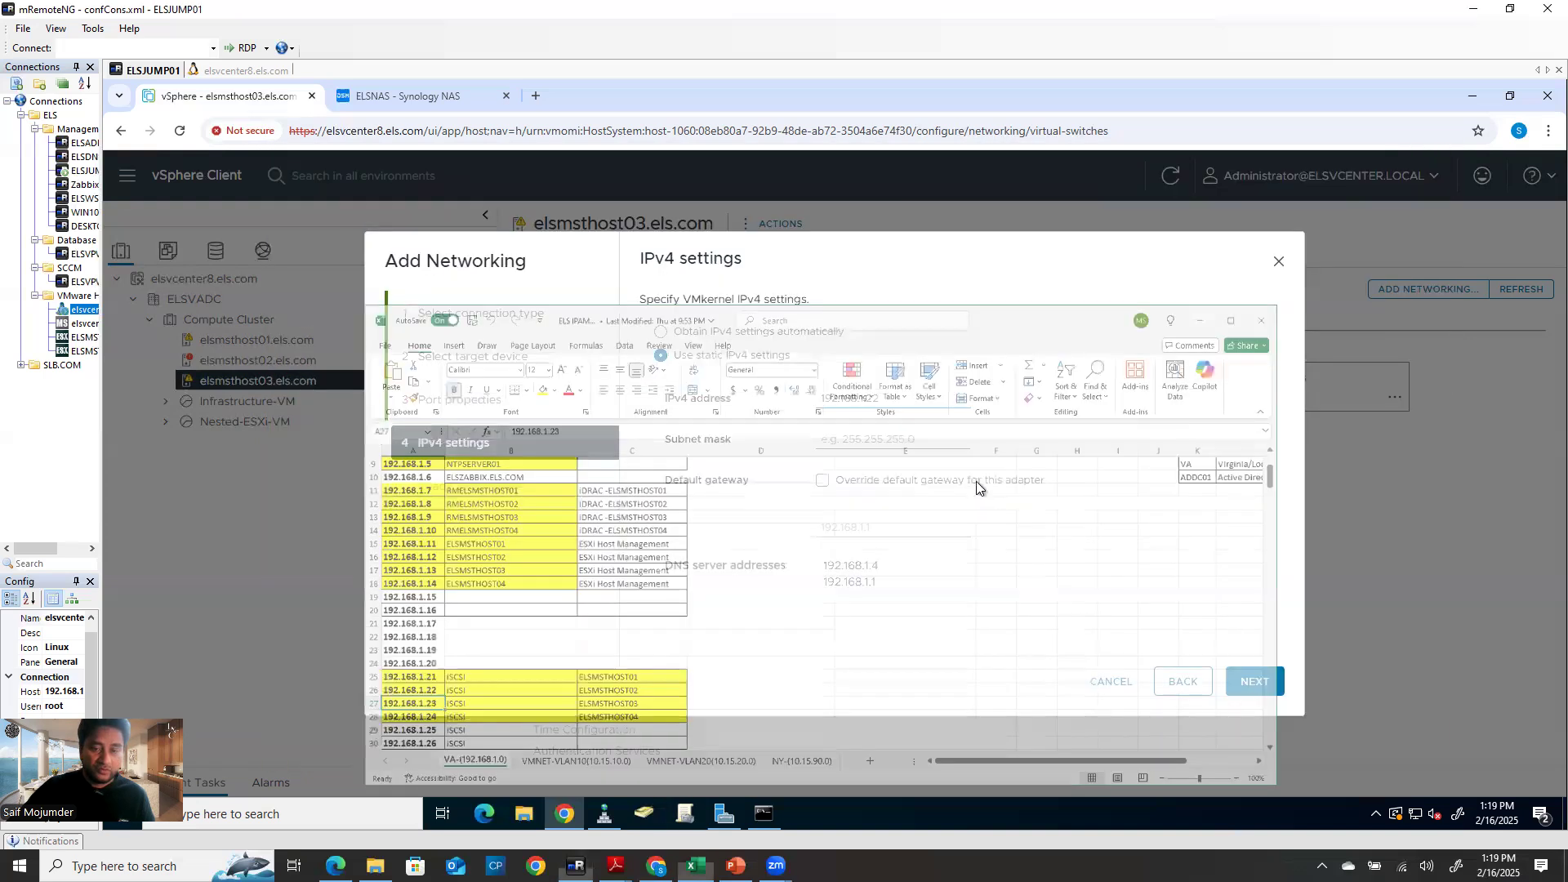
Set the VMkernel IPv4 address to 192.168.1.23 with subnet mask 255.255.255.0
left_click(892, 400)
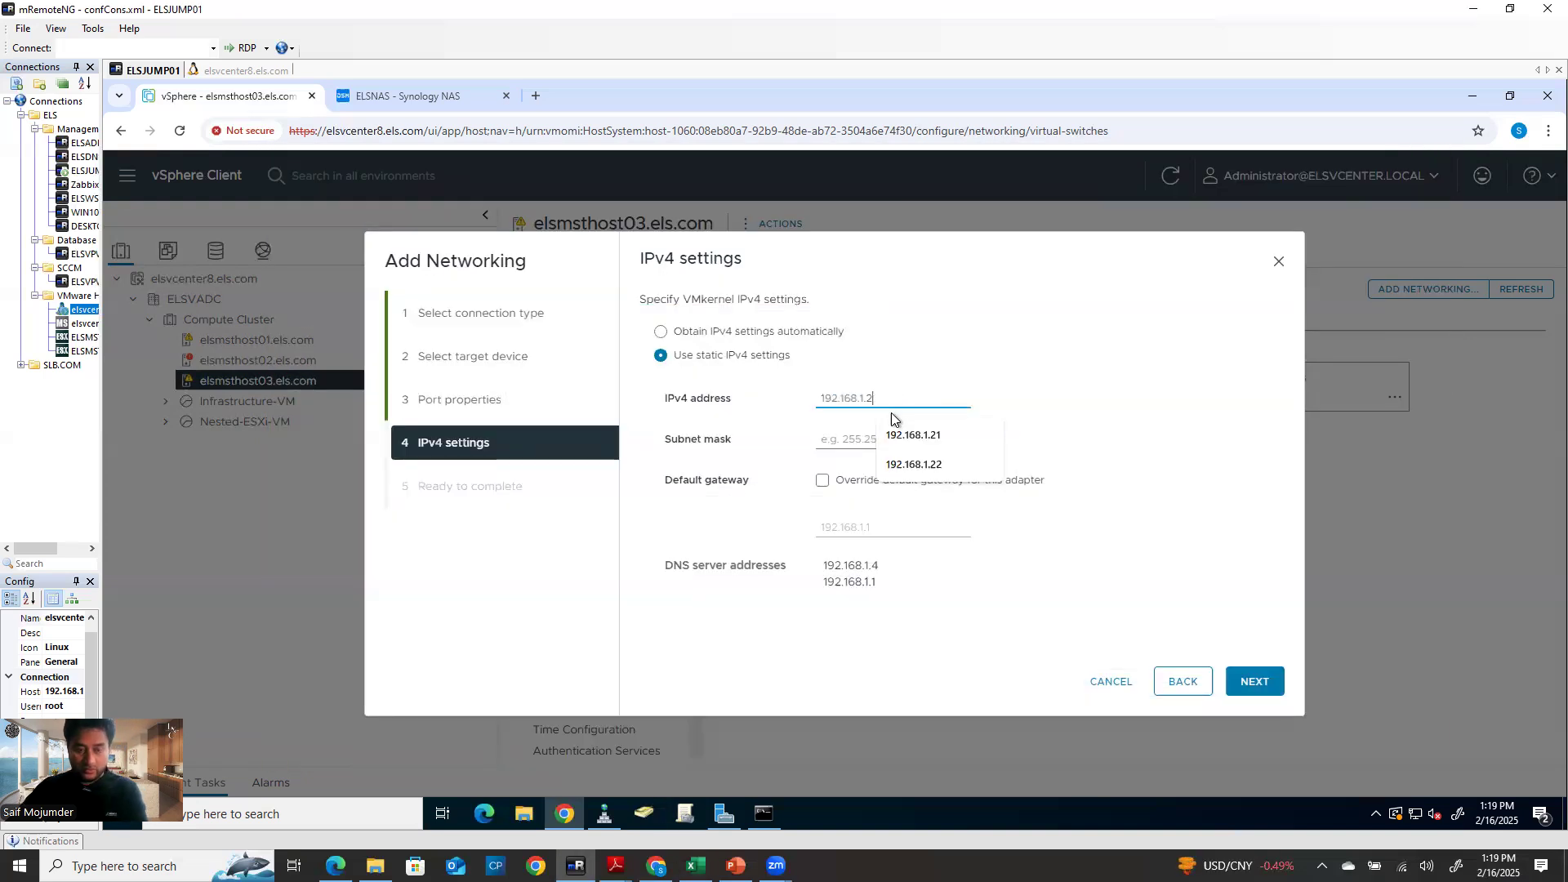
left_click(937, 468)
key("BackSpace")
type("3")
left_click(1105, 444)
left_click(865, 441)
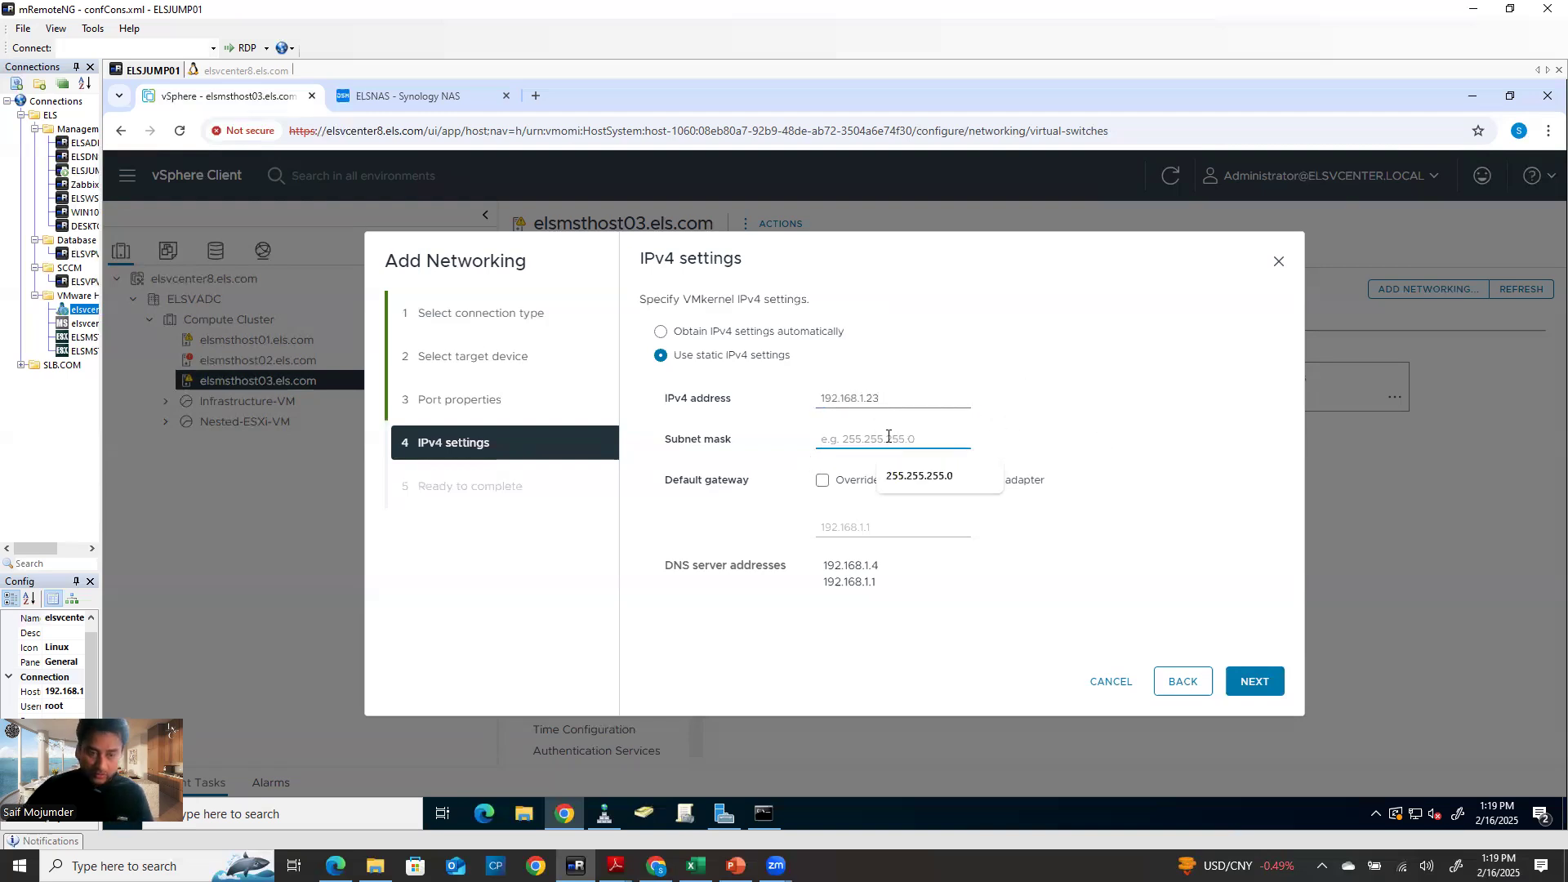
left_click(931, 480)
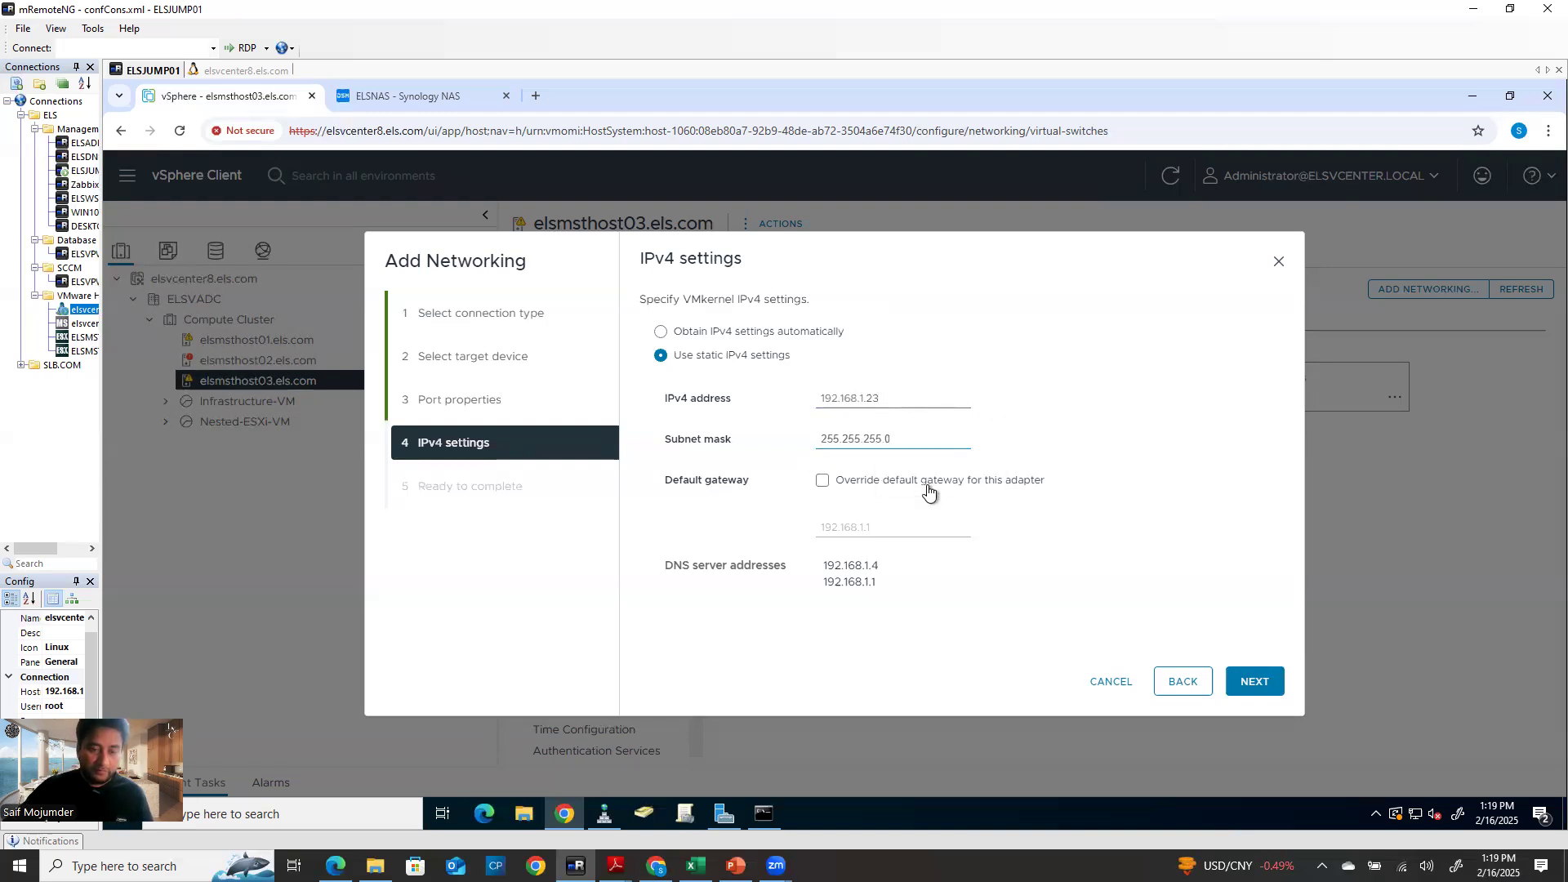
Override the default gateway with 192.168.1.1 and finish creating the iSCSI VMkernel adapter vmk1
left_click(826, 483)
left_click(876, 534)
left_click(918, 596)
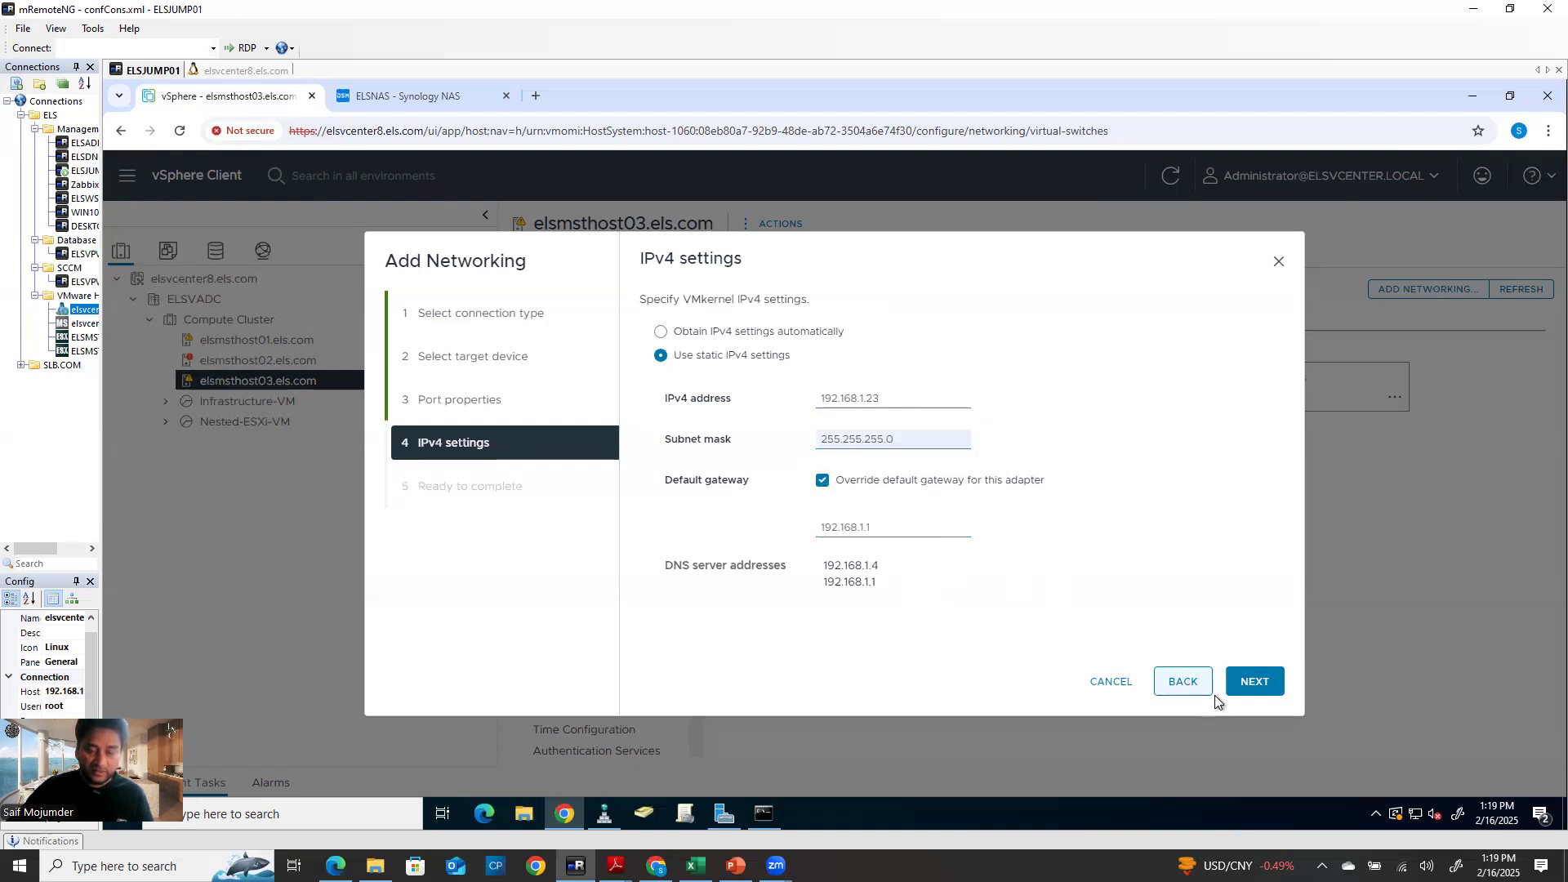
left_click(1263, 686)
left_click(1265, 686)
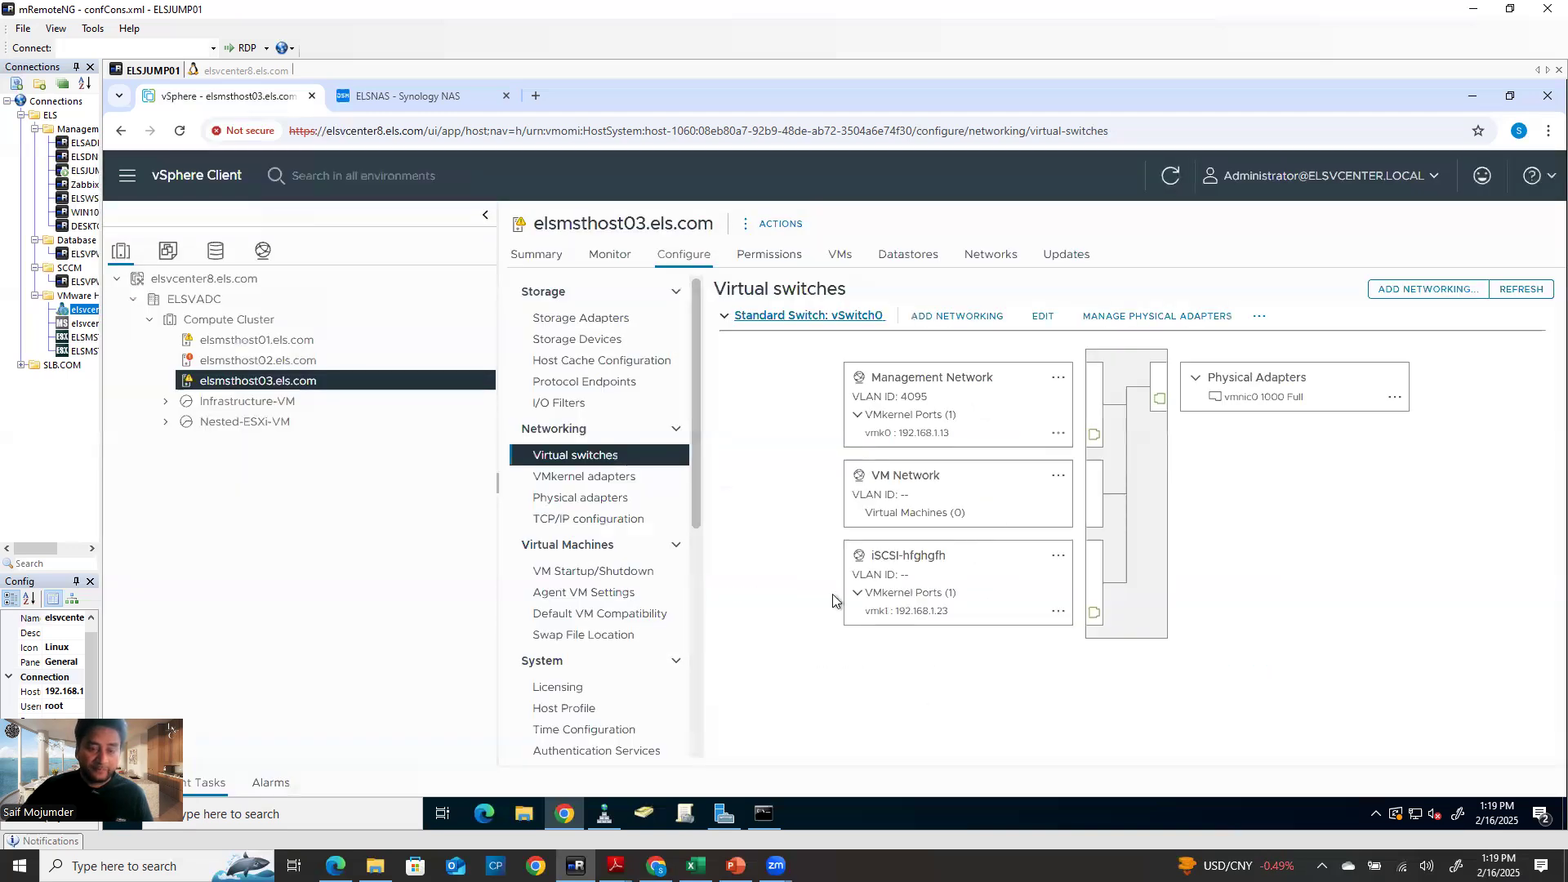
left_click(911, 558)
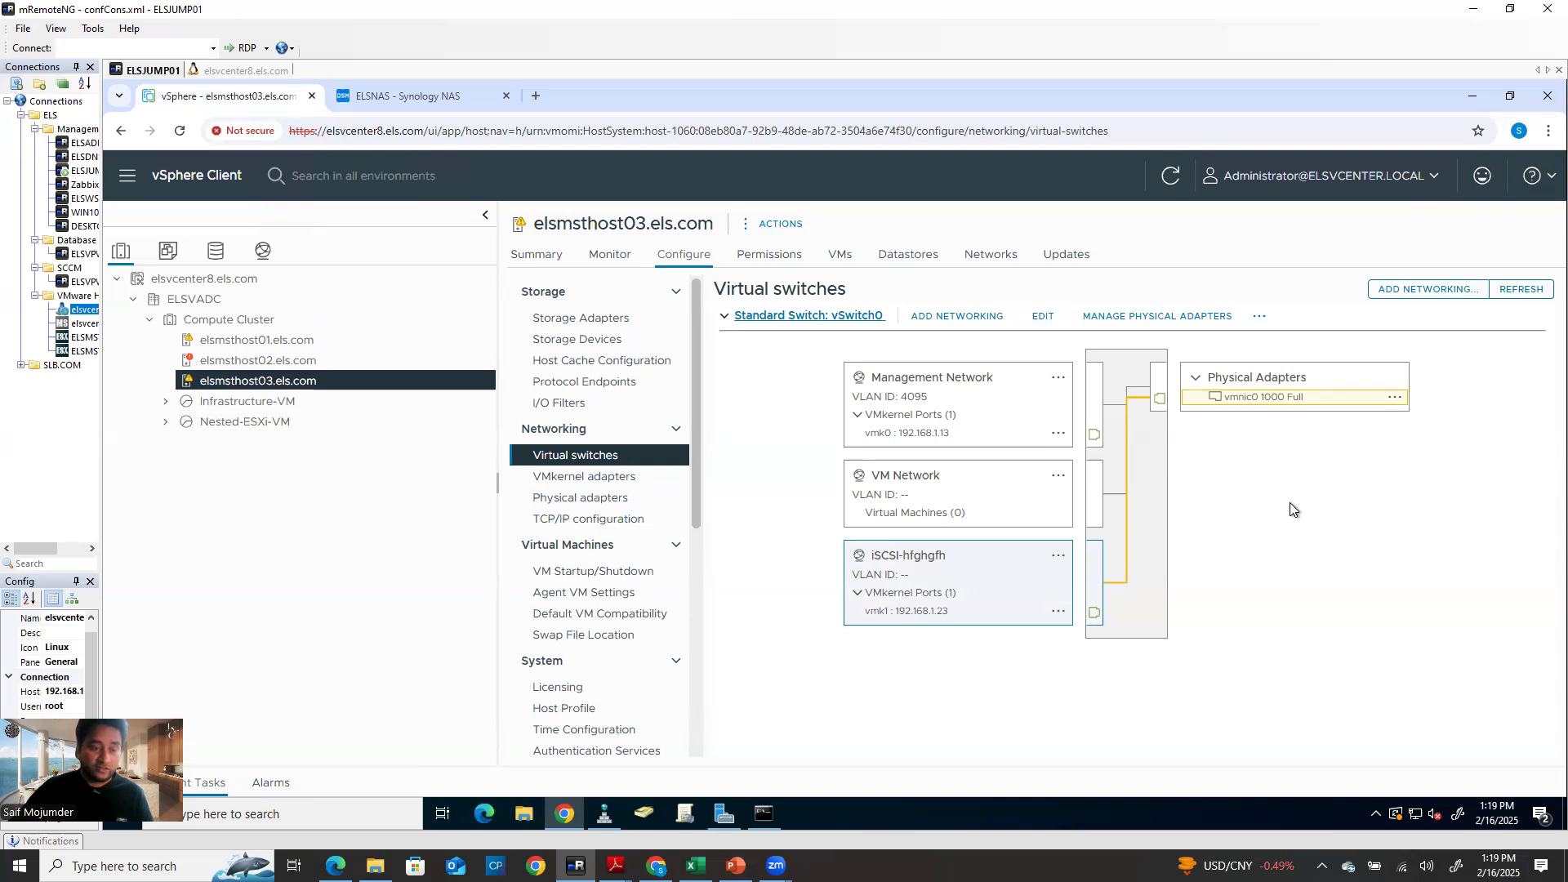
left_click(607, 325)
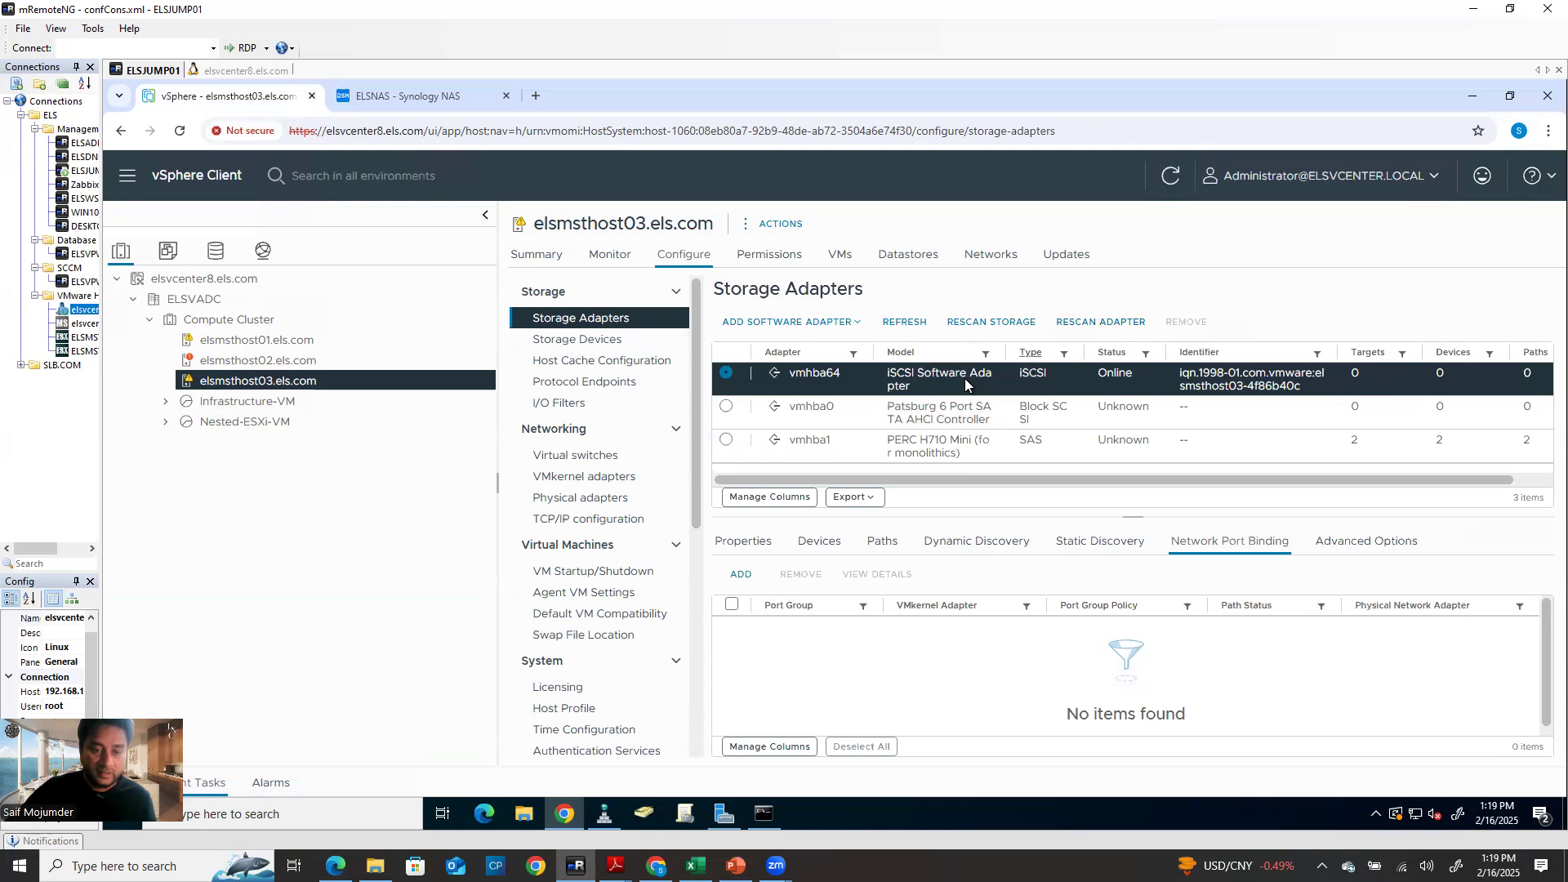
Bind iSCSI-hfghgfh (vmk1) to software adapter vmhba64 and view its dynamic discovery targets
left_click(1205, 373)
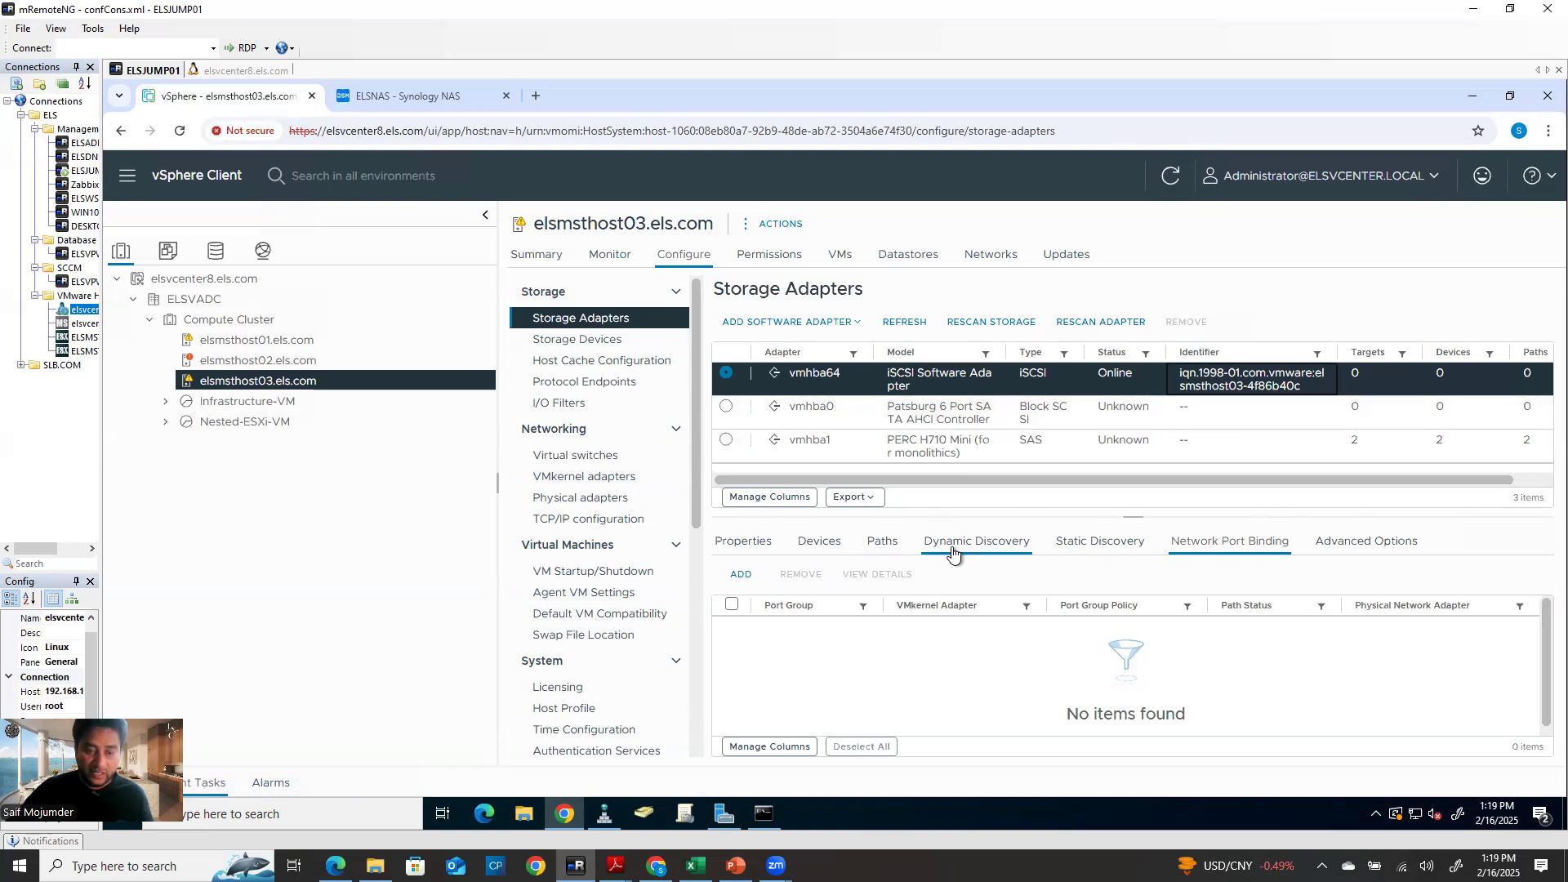
left_click(1227, 543)
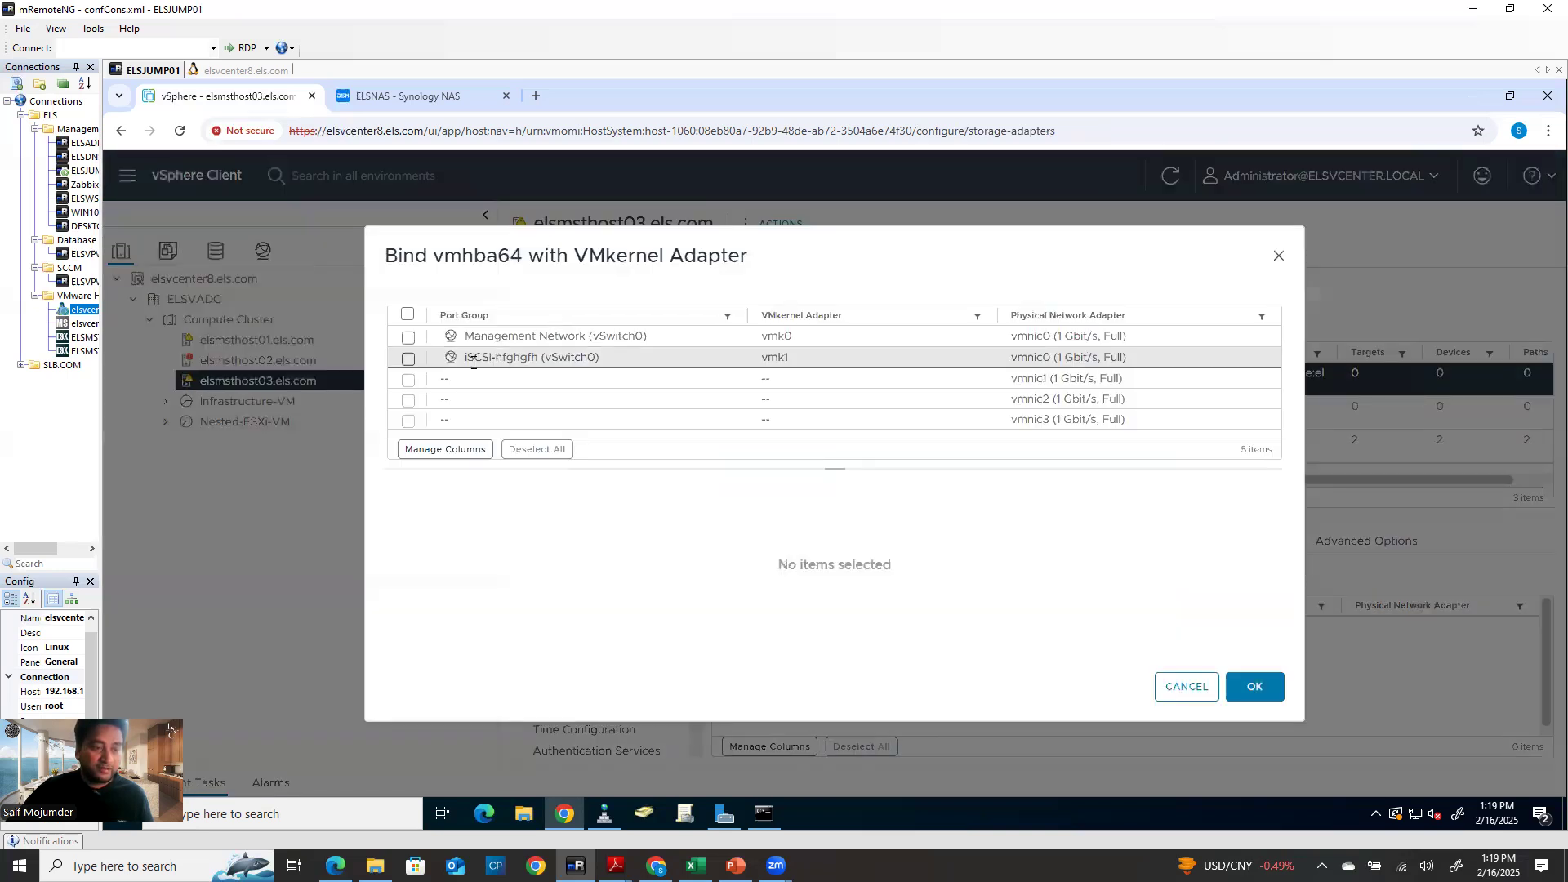
left_click(408, 359)
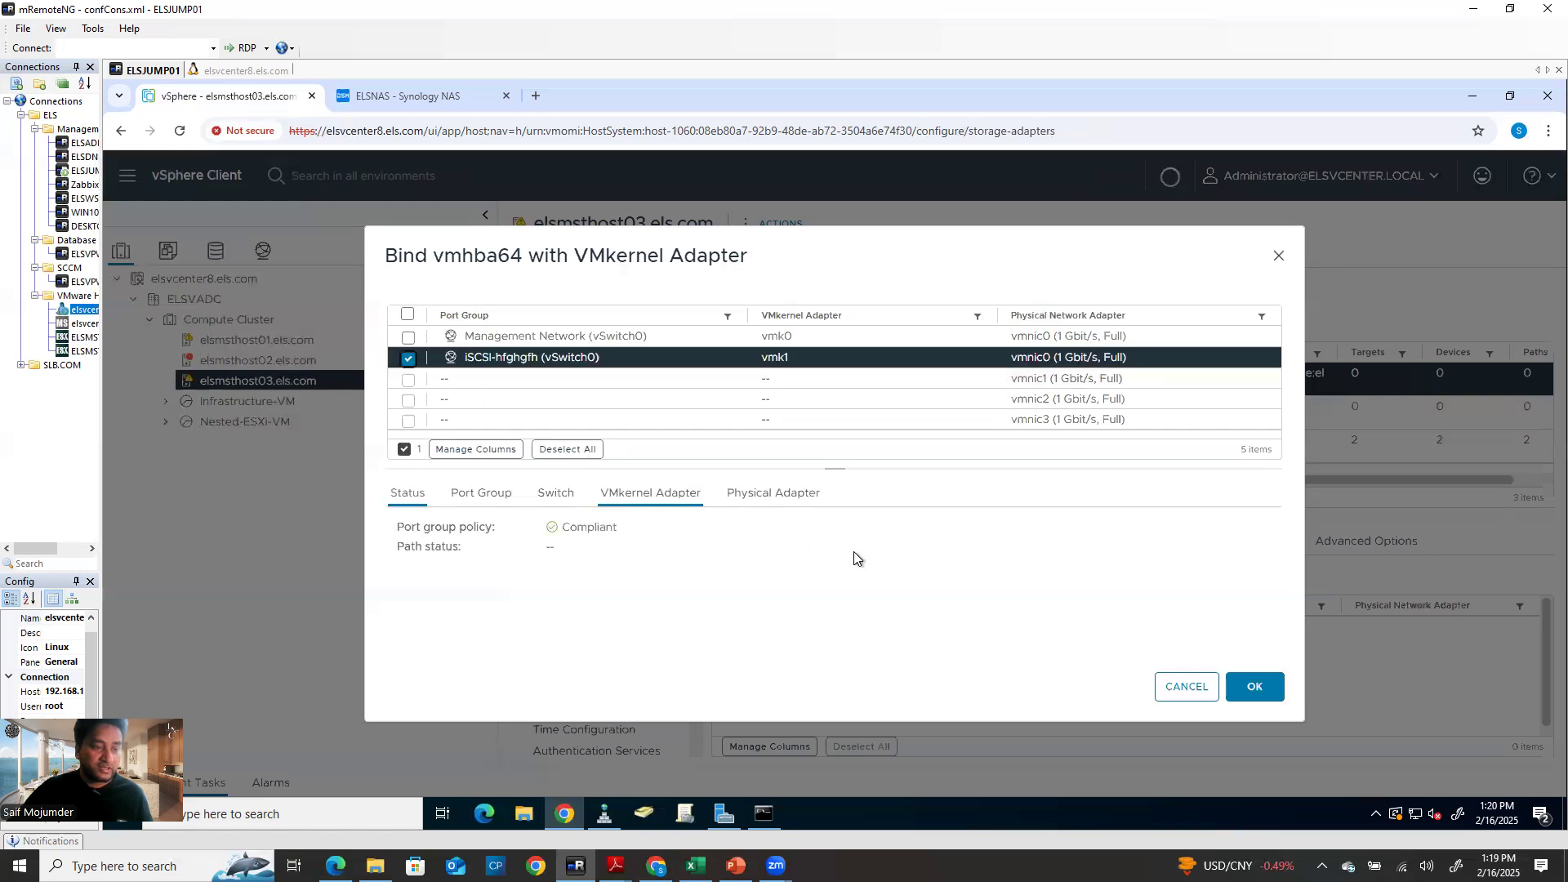
left_click(1255, 694)
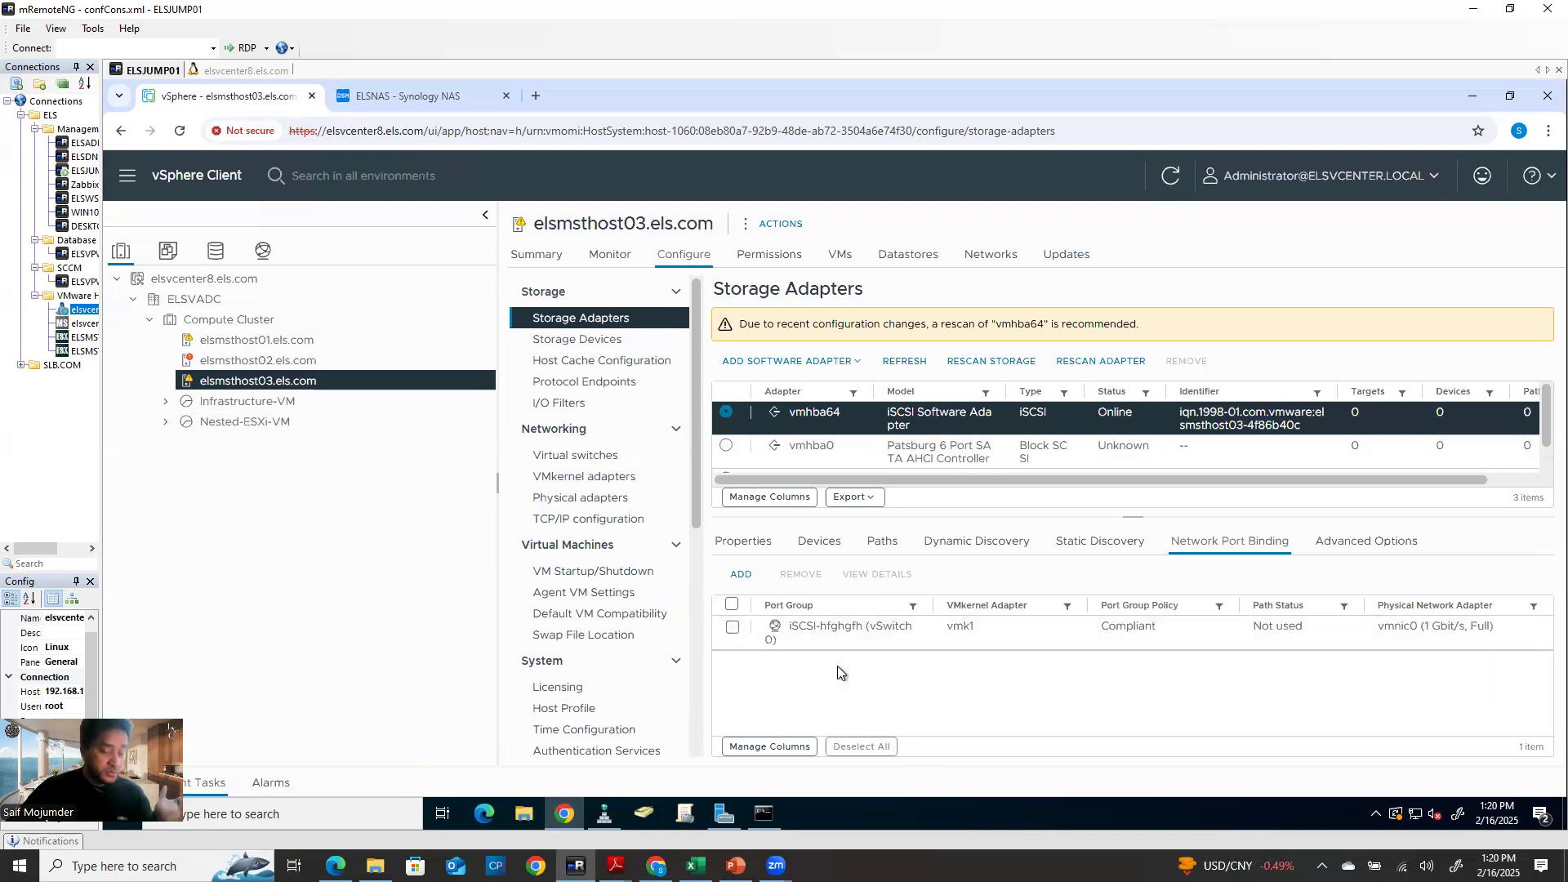
left_click(974, 547)
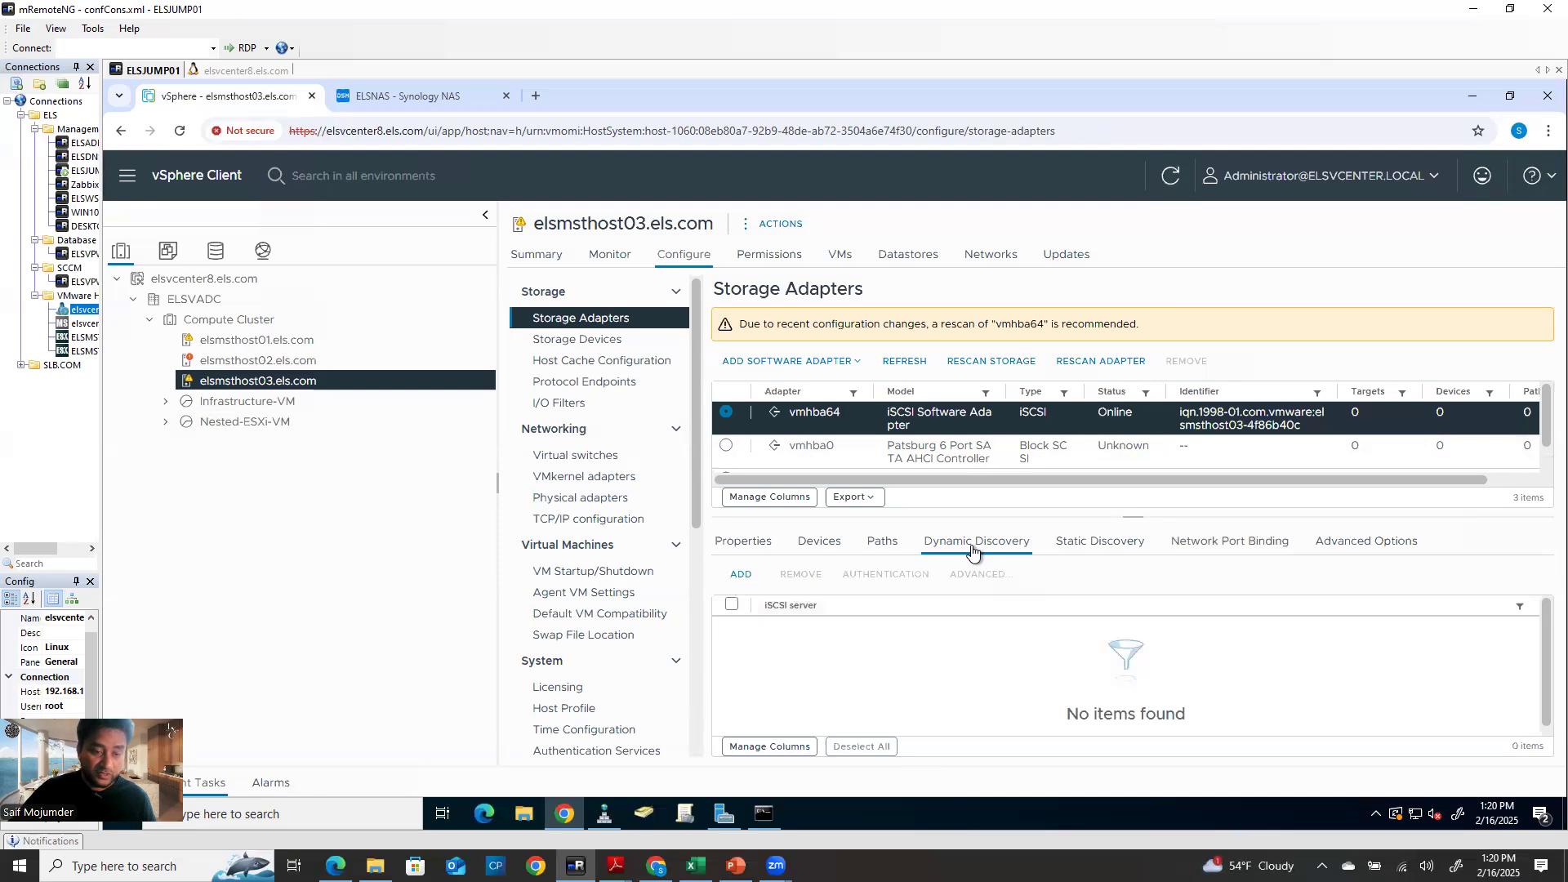
Open the Add Send Target Server form for vmhba64, then switch to the Synology NAS page
left_click(735, 577)
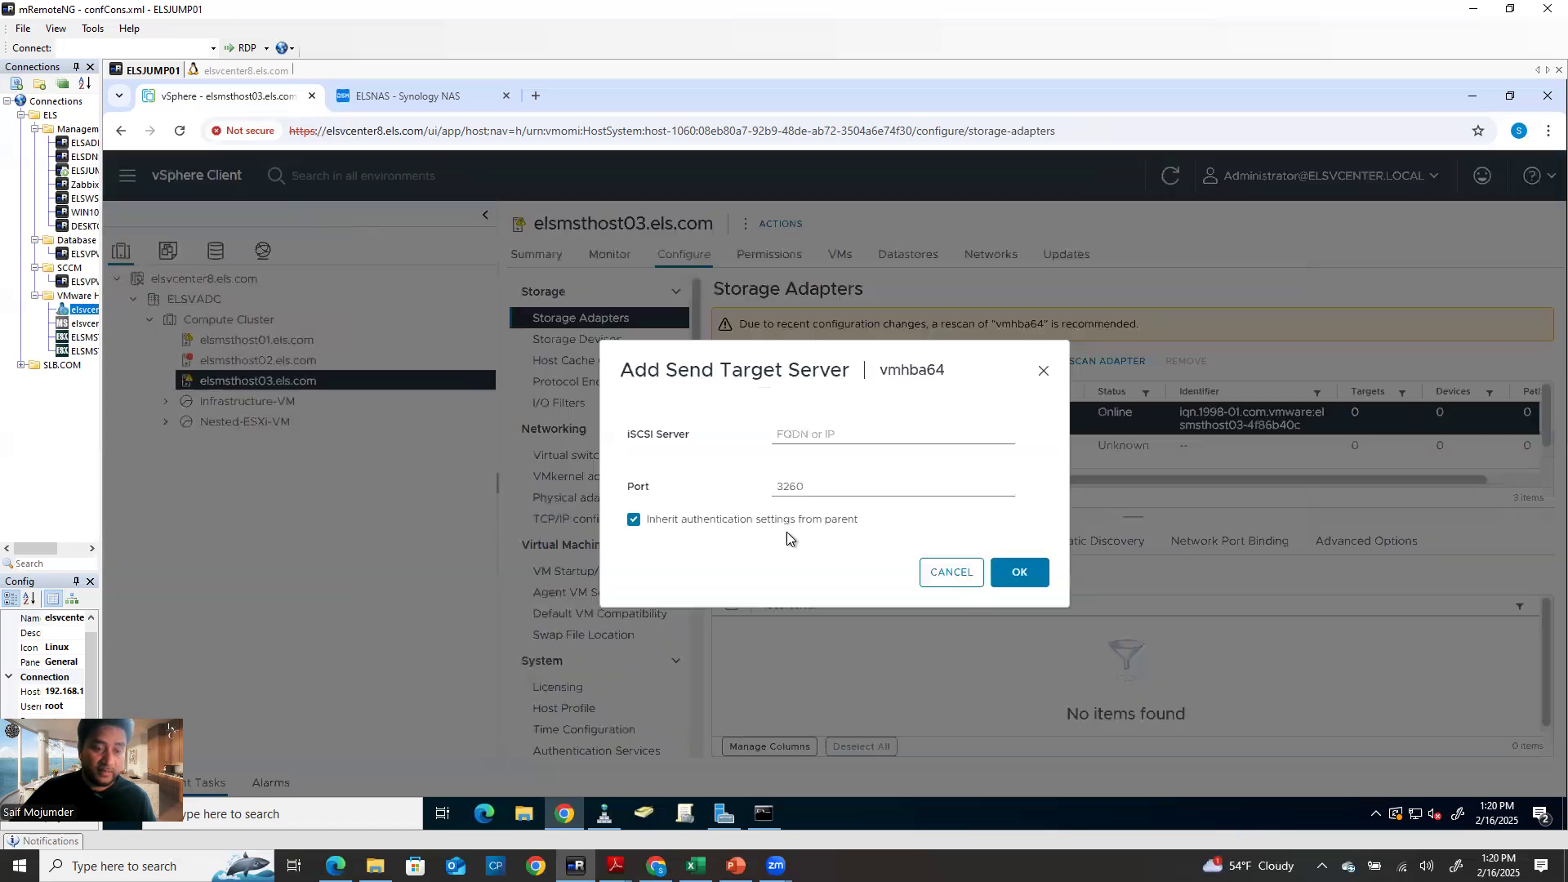
left_click(827, 431)
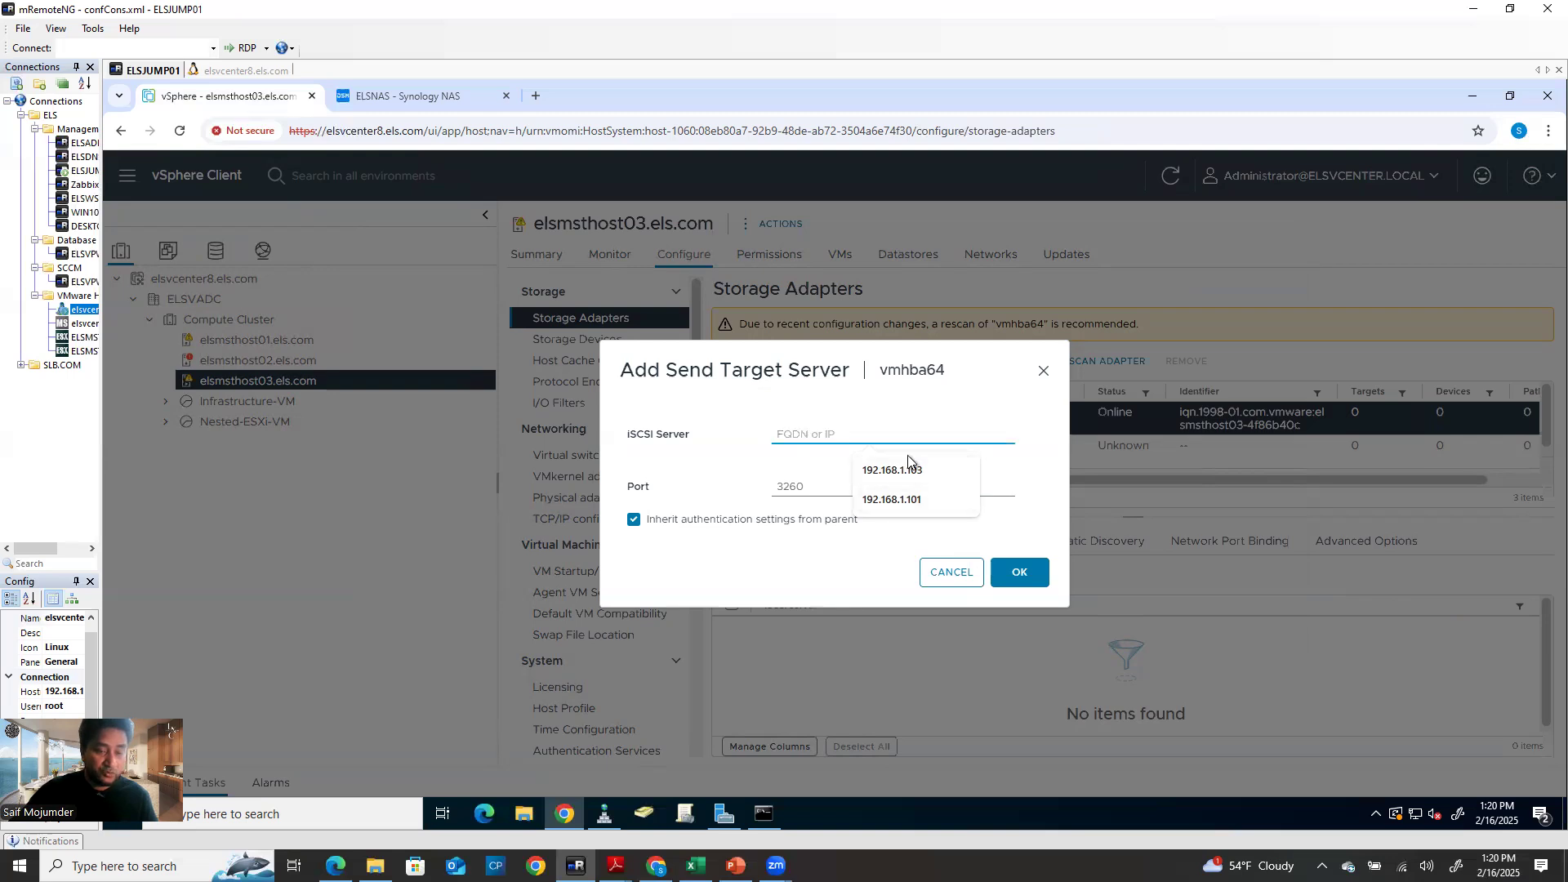
left_click(389, 98)
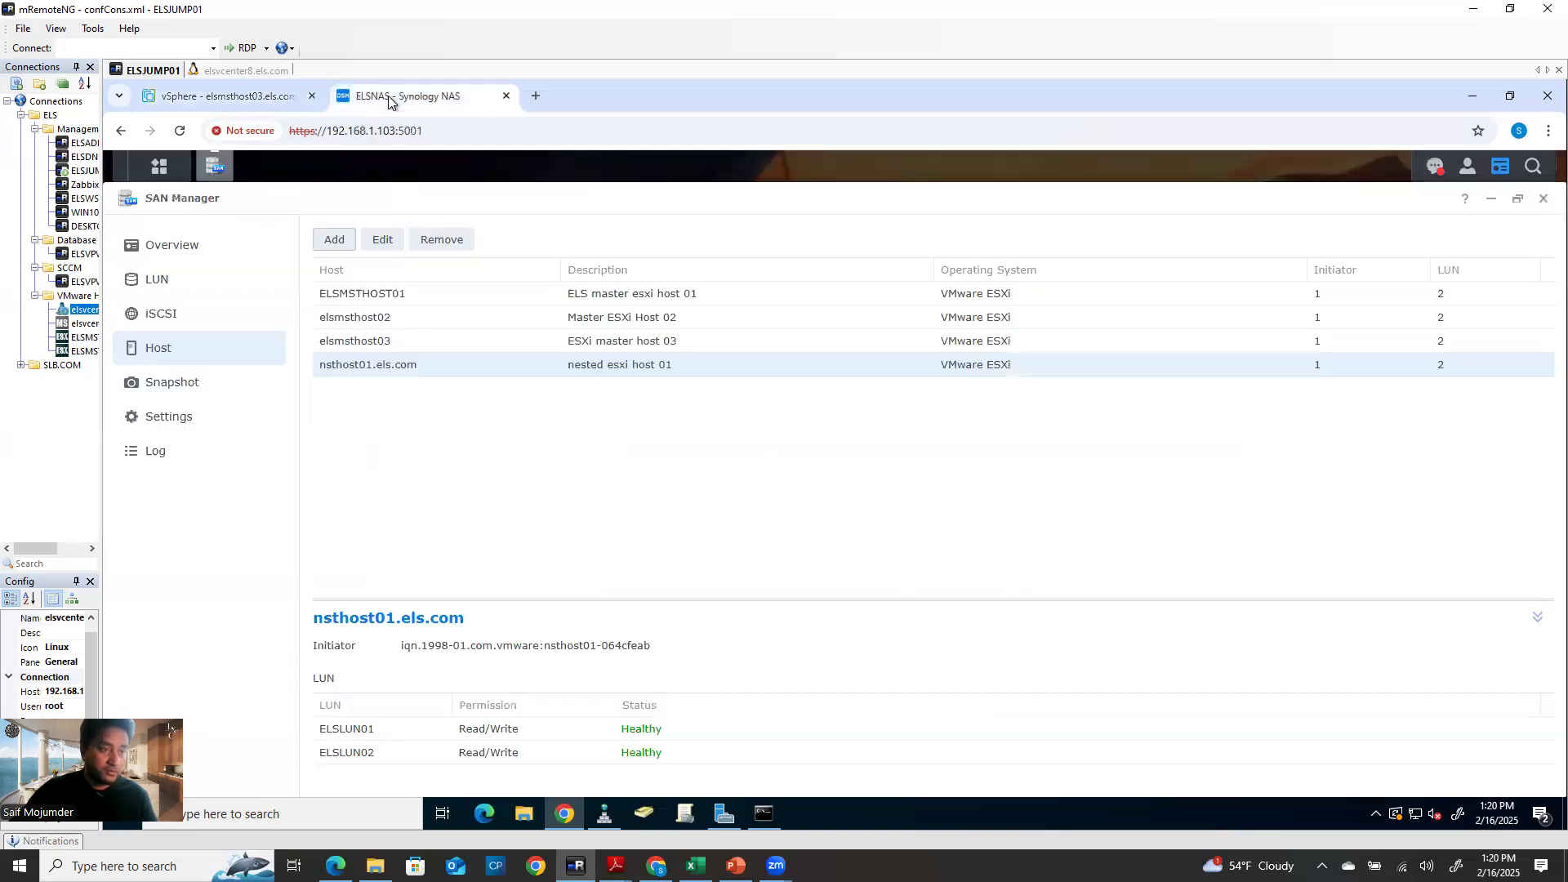
Look up the NAS interface IPs in DSM Control Panel: LAN 1 192.168.1.101, LAN 4 192.168.1.103
left_click(160, 173)
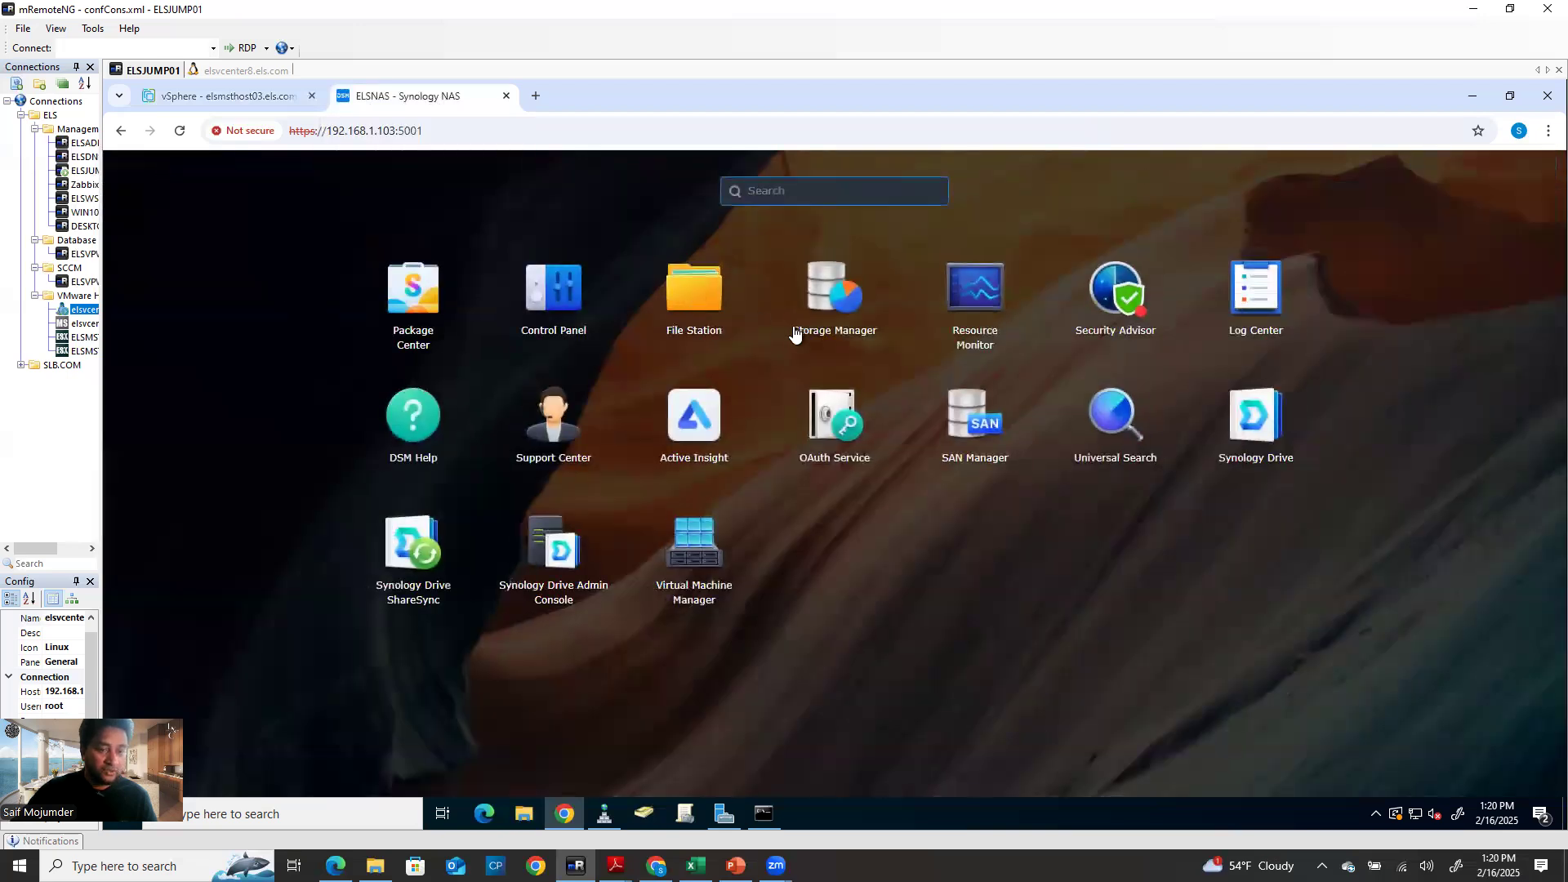
left_click(570, 307)
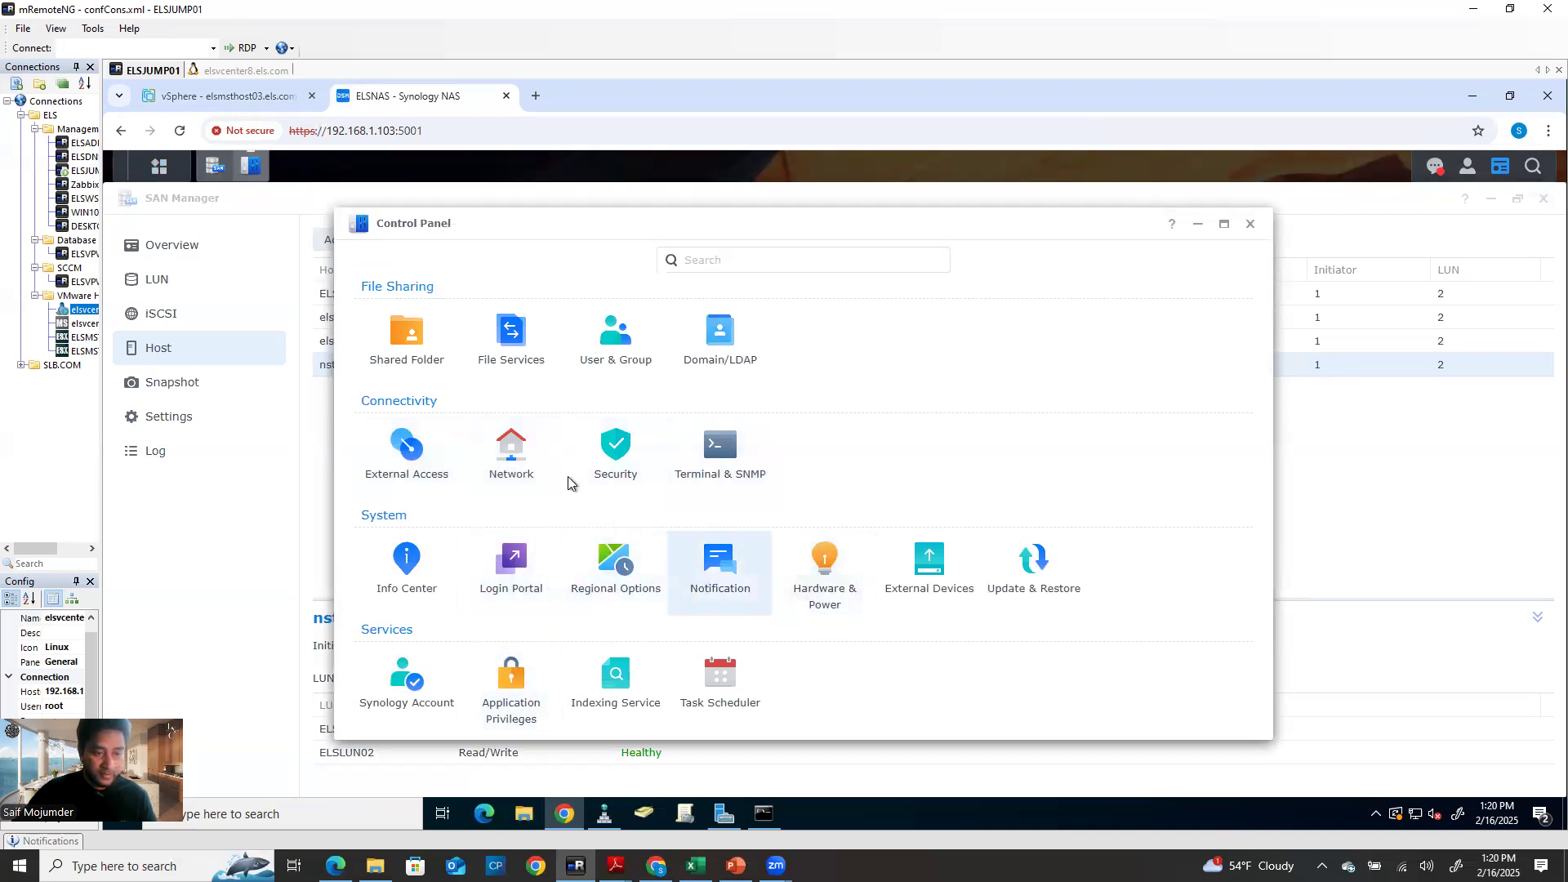
left_click(537, 488)
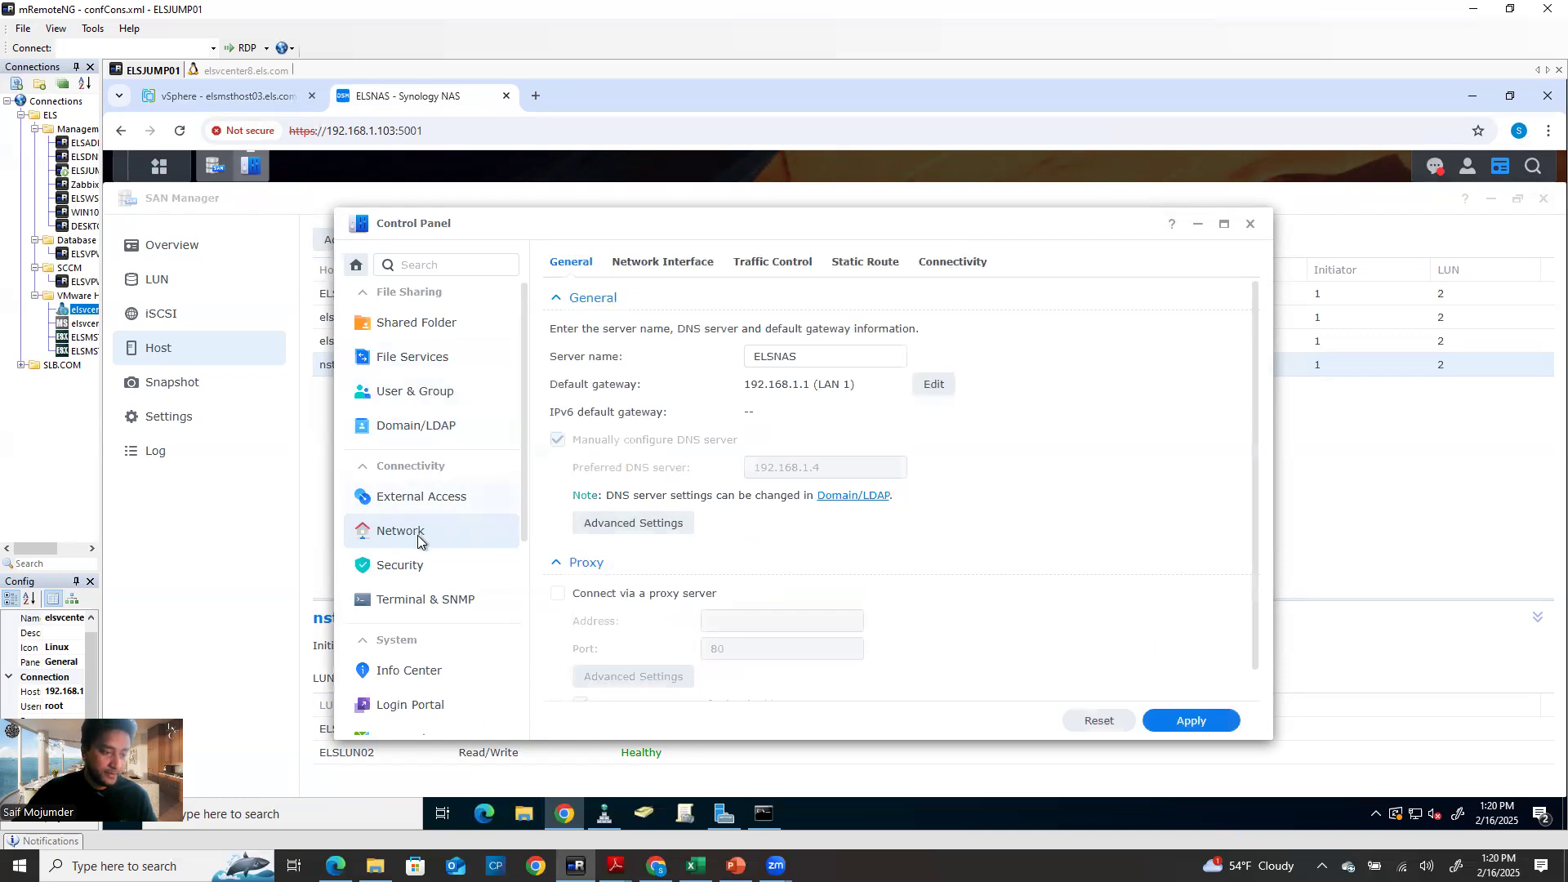
scroll(914, 572, "down", 1)
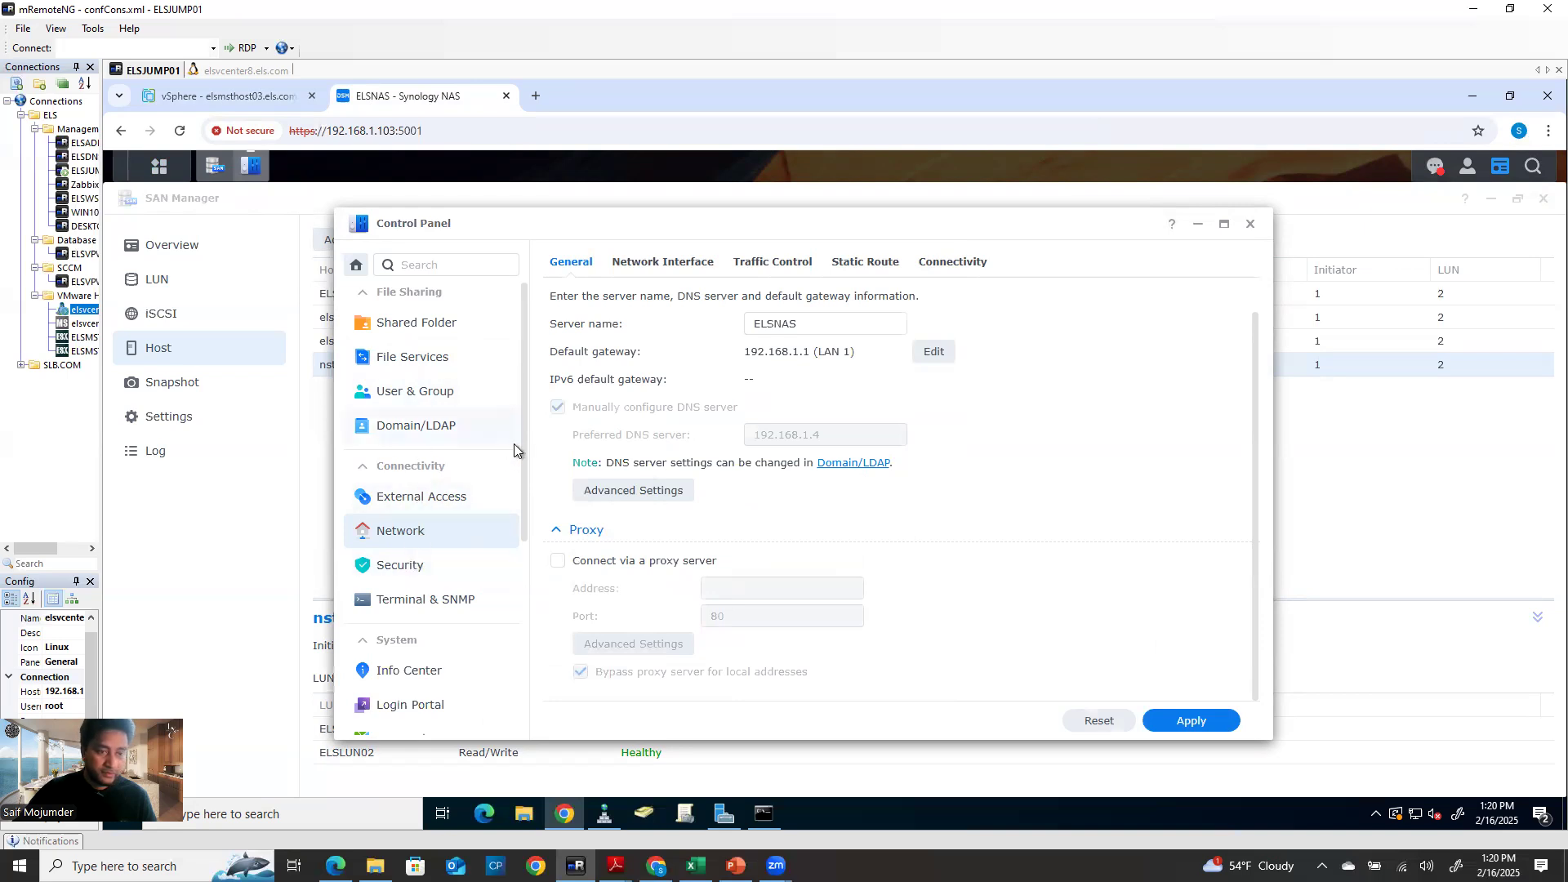
left_click(690, 263)
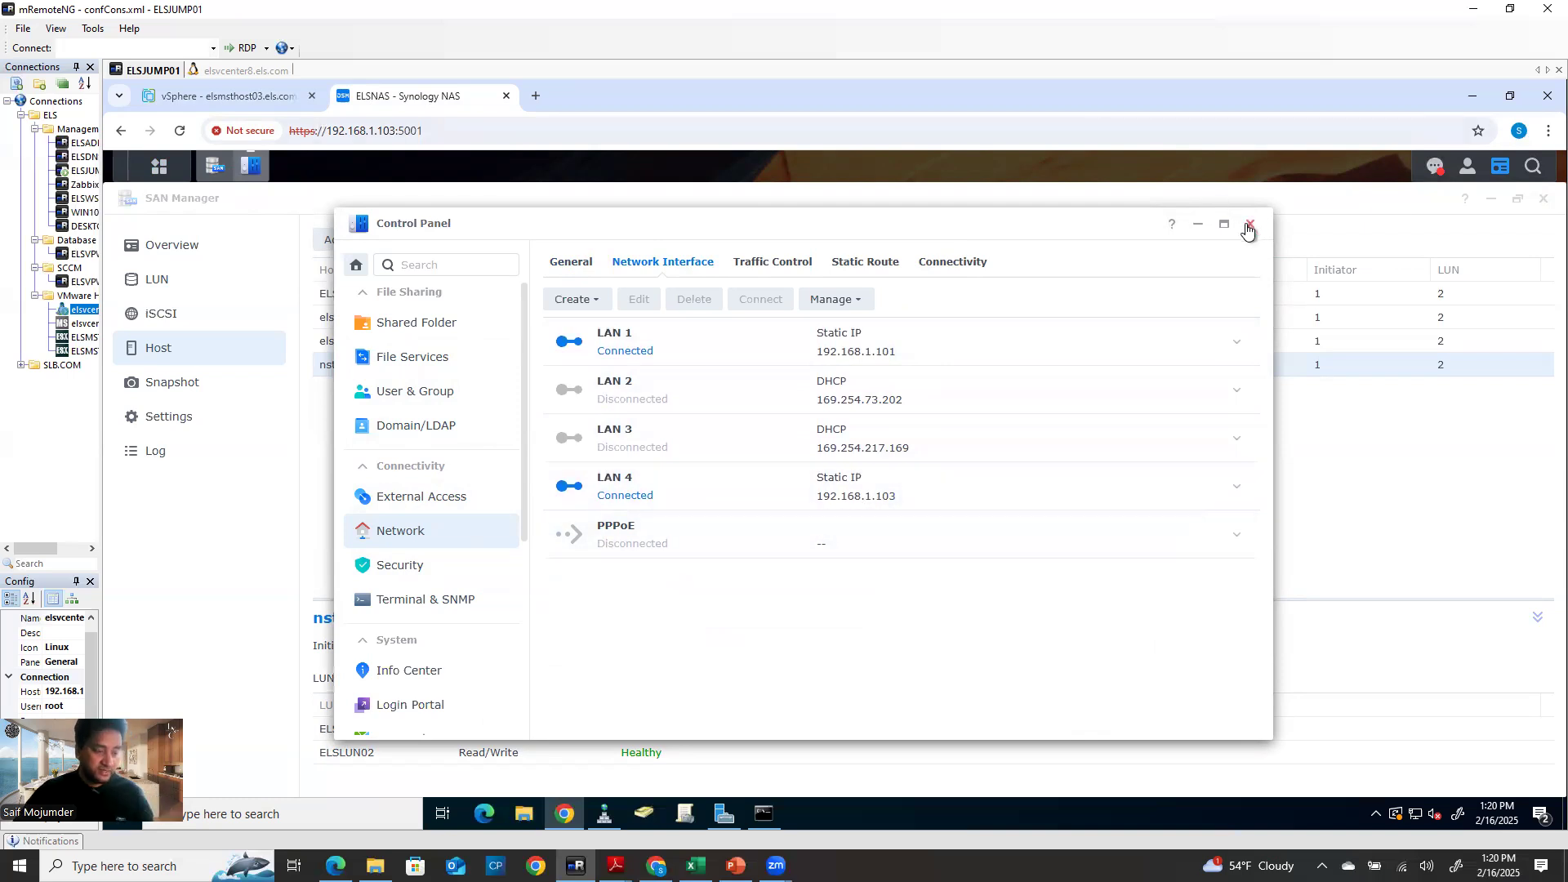
Add 192.168.1.101 as a send target server on vmhba64
left_click(216, 101)
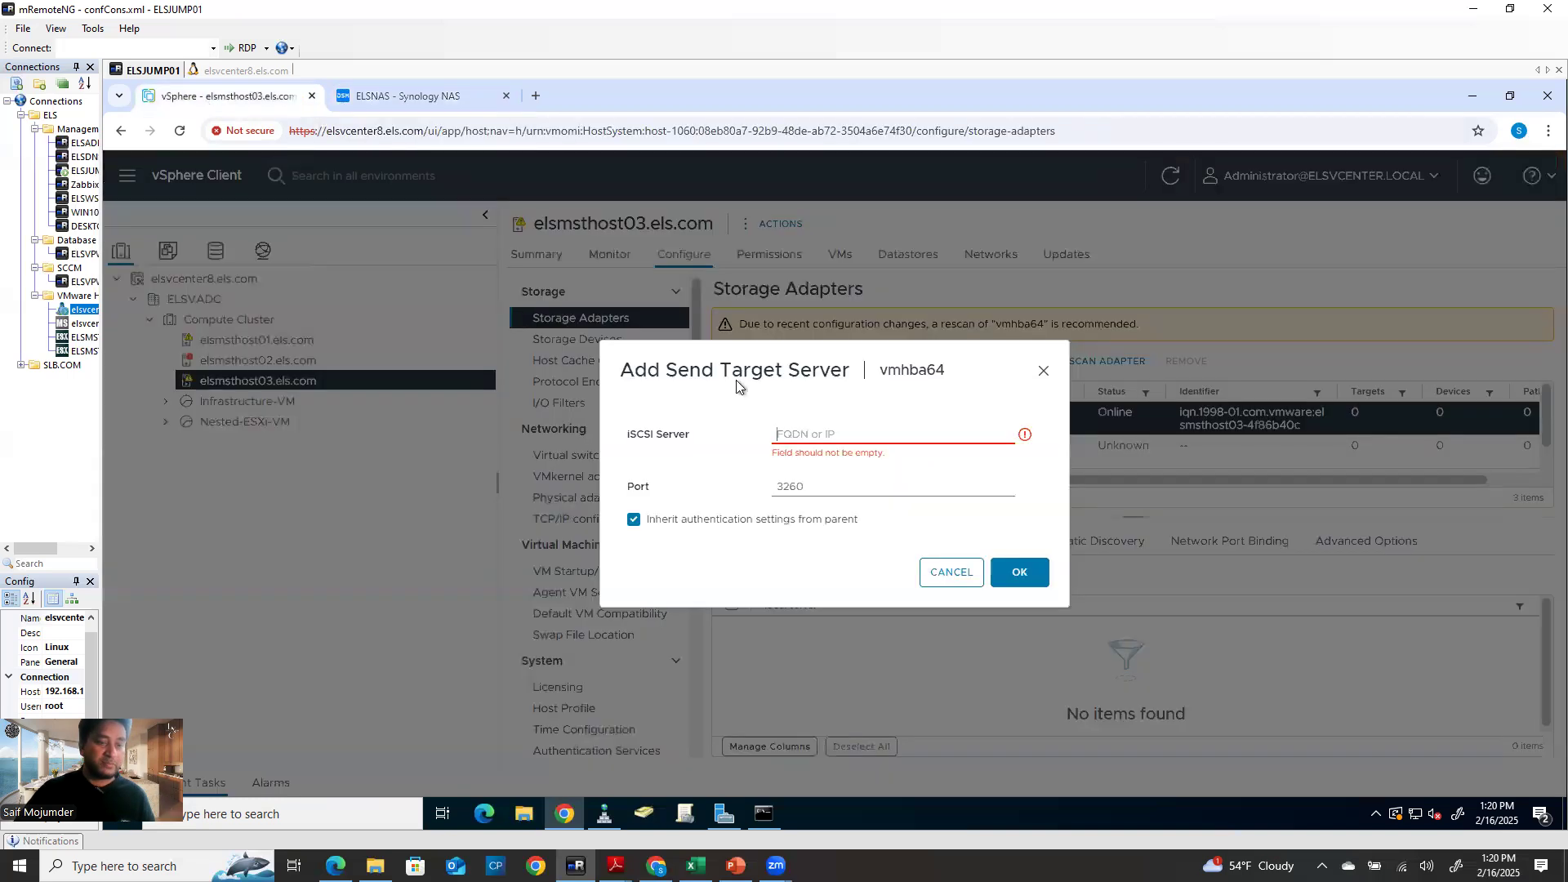
left_click(864, 437)
left_click(900, 506)
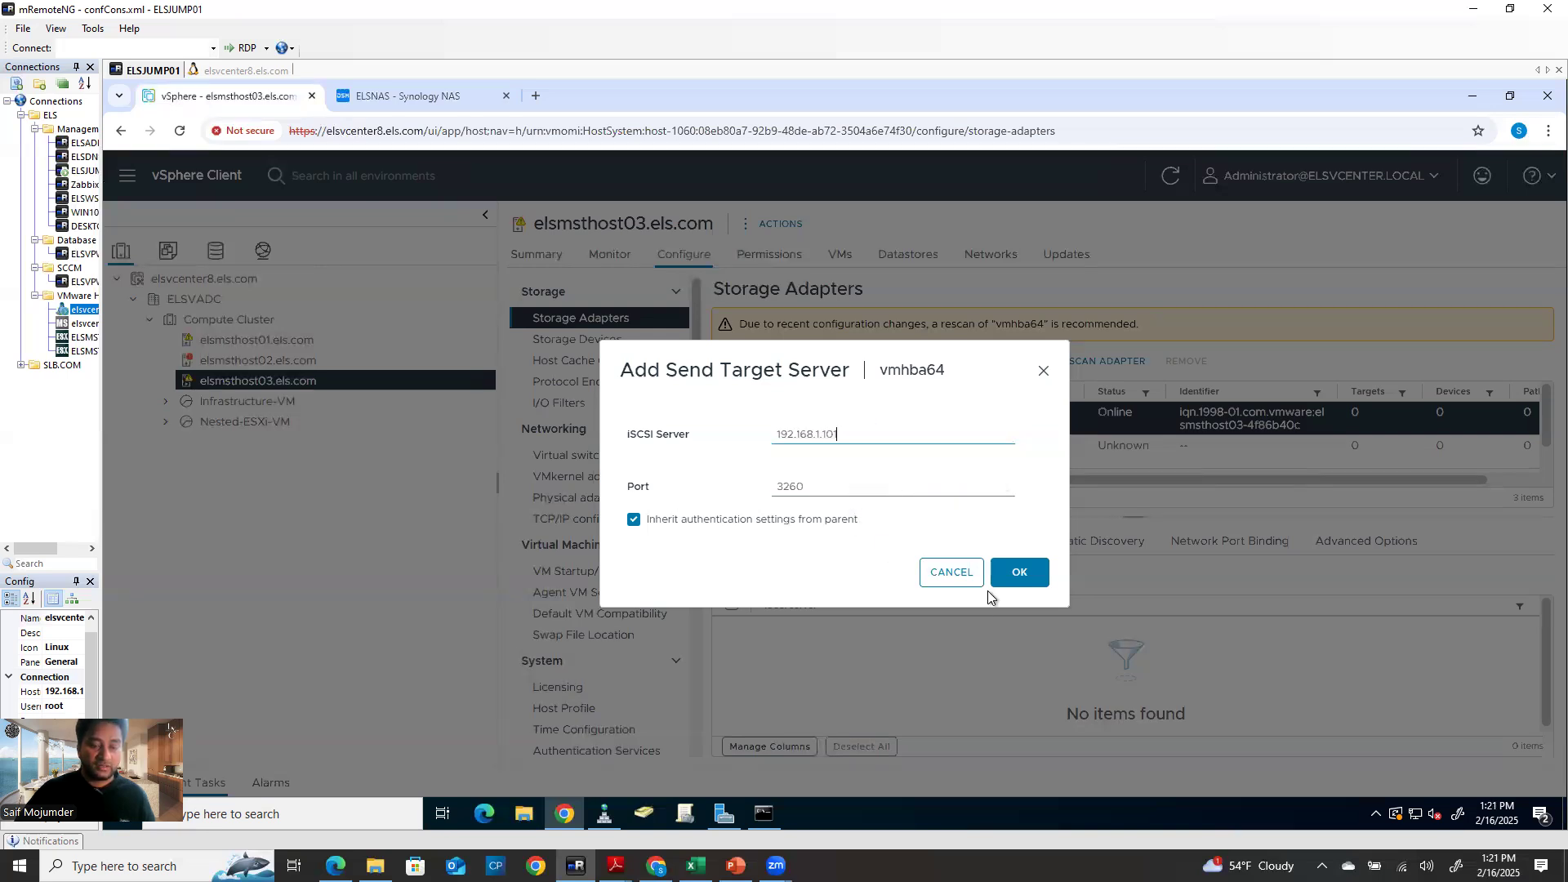
left_click(1031, 573)
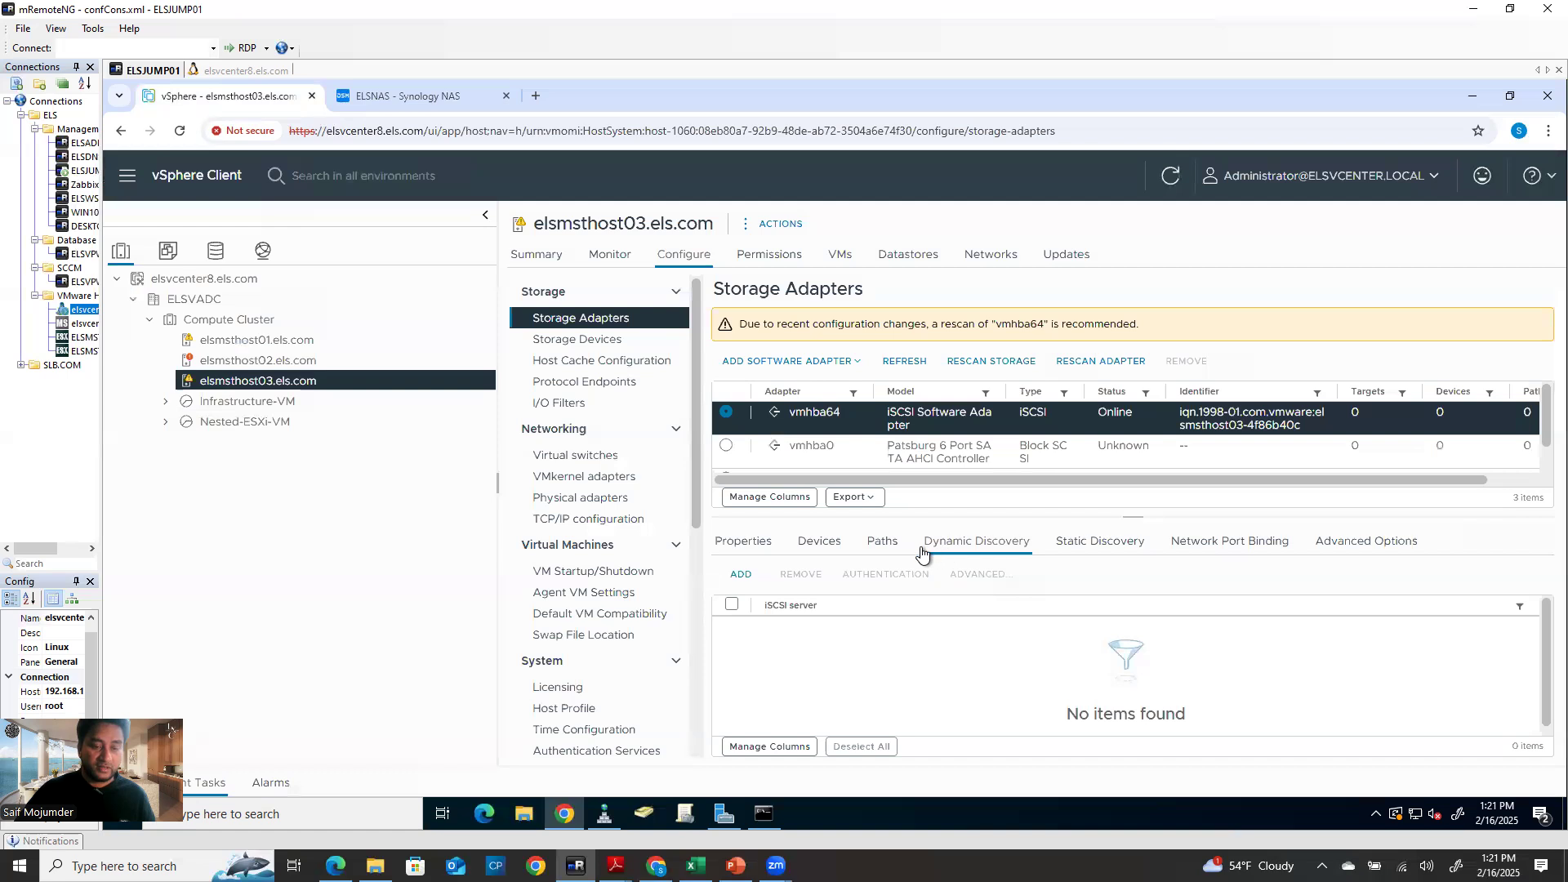
Add 192.168.1.103 as a second send target, review the static targets, and rescan storage
left_click(741, 573)
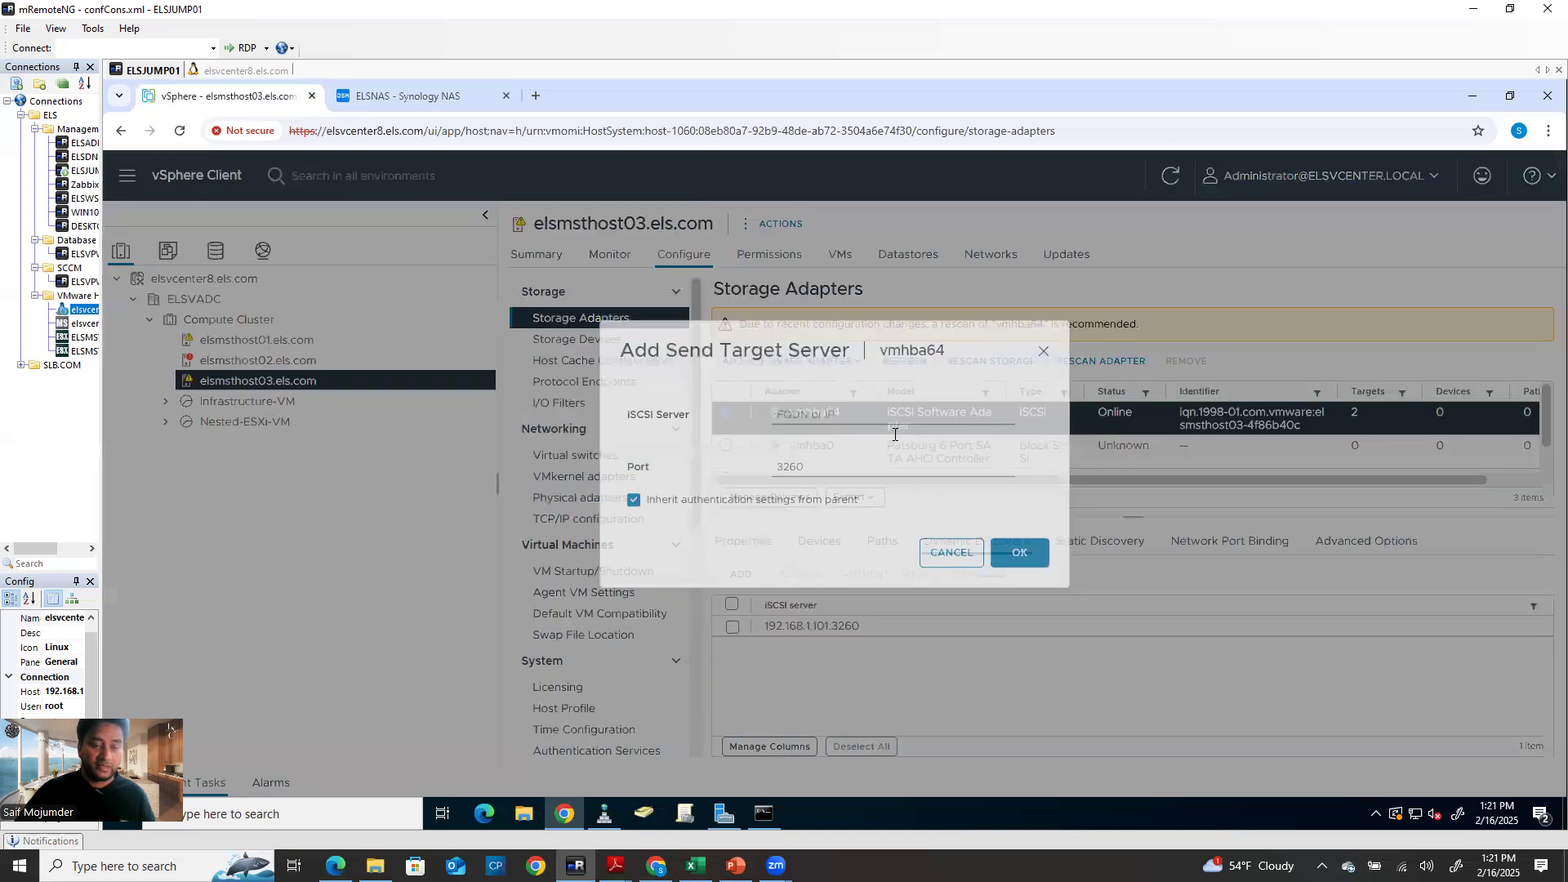
left_click(894, 434)
left_click(926, 497)
left_click(1004, 573)
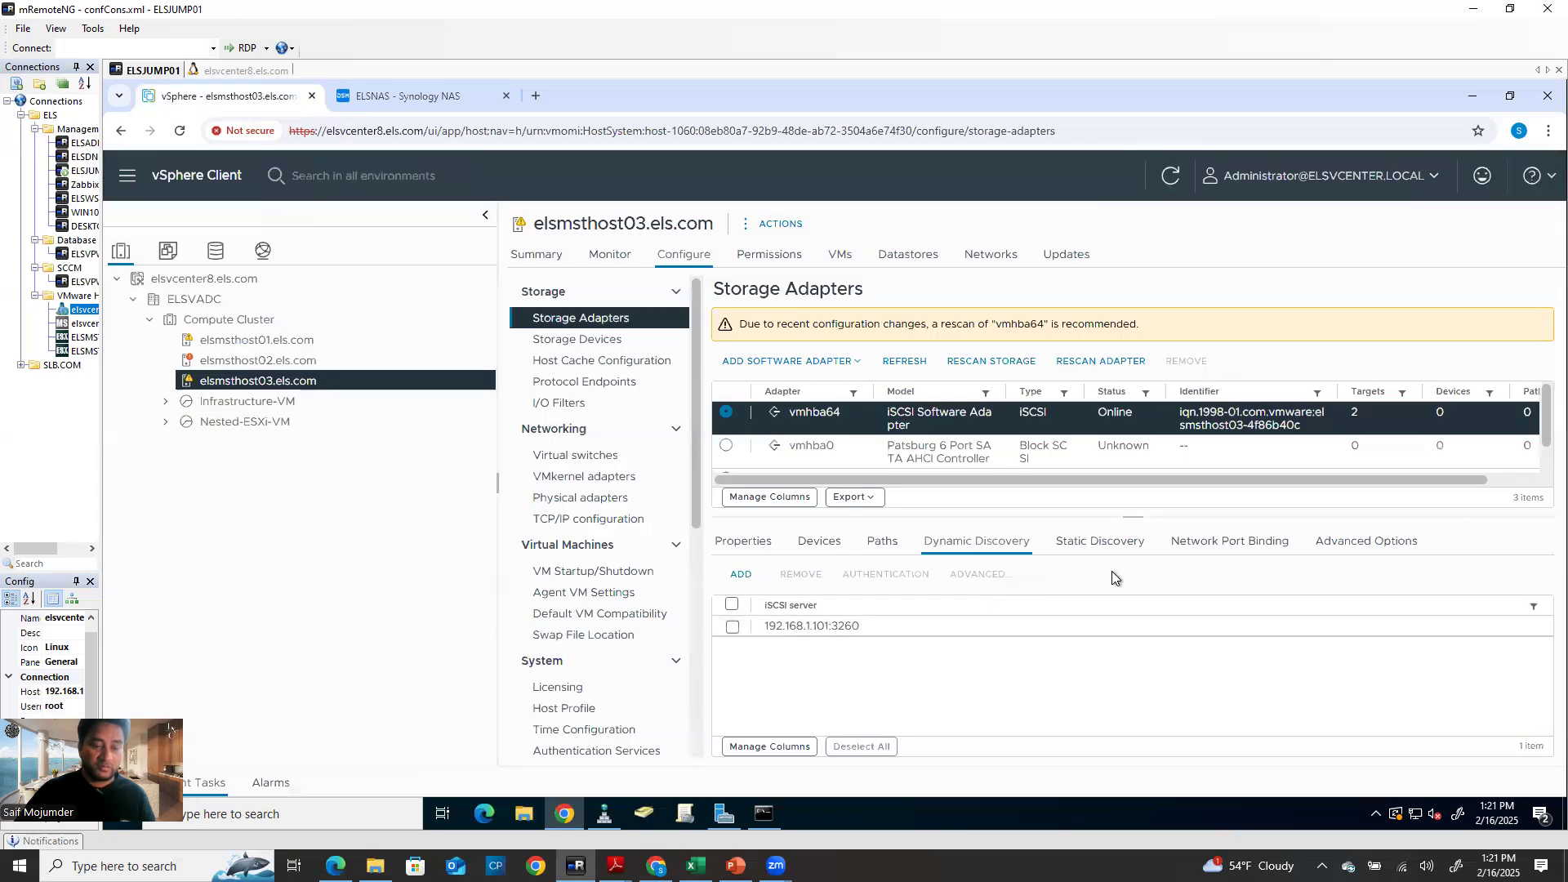
left_click(1103, 543)
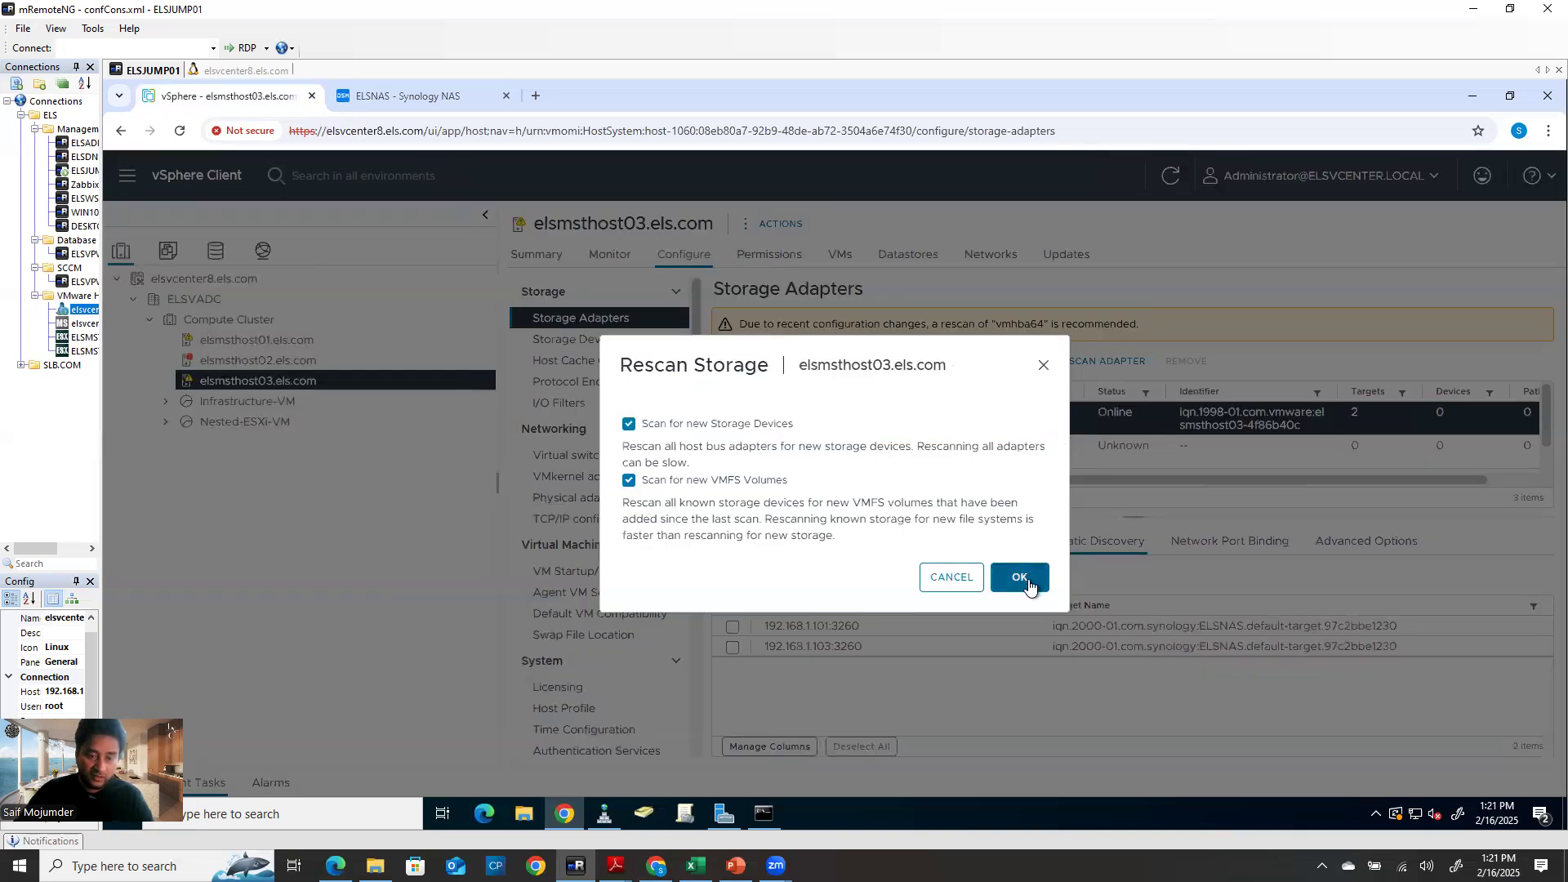
left_click(1031, 581)
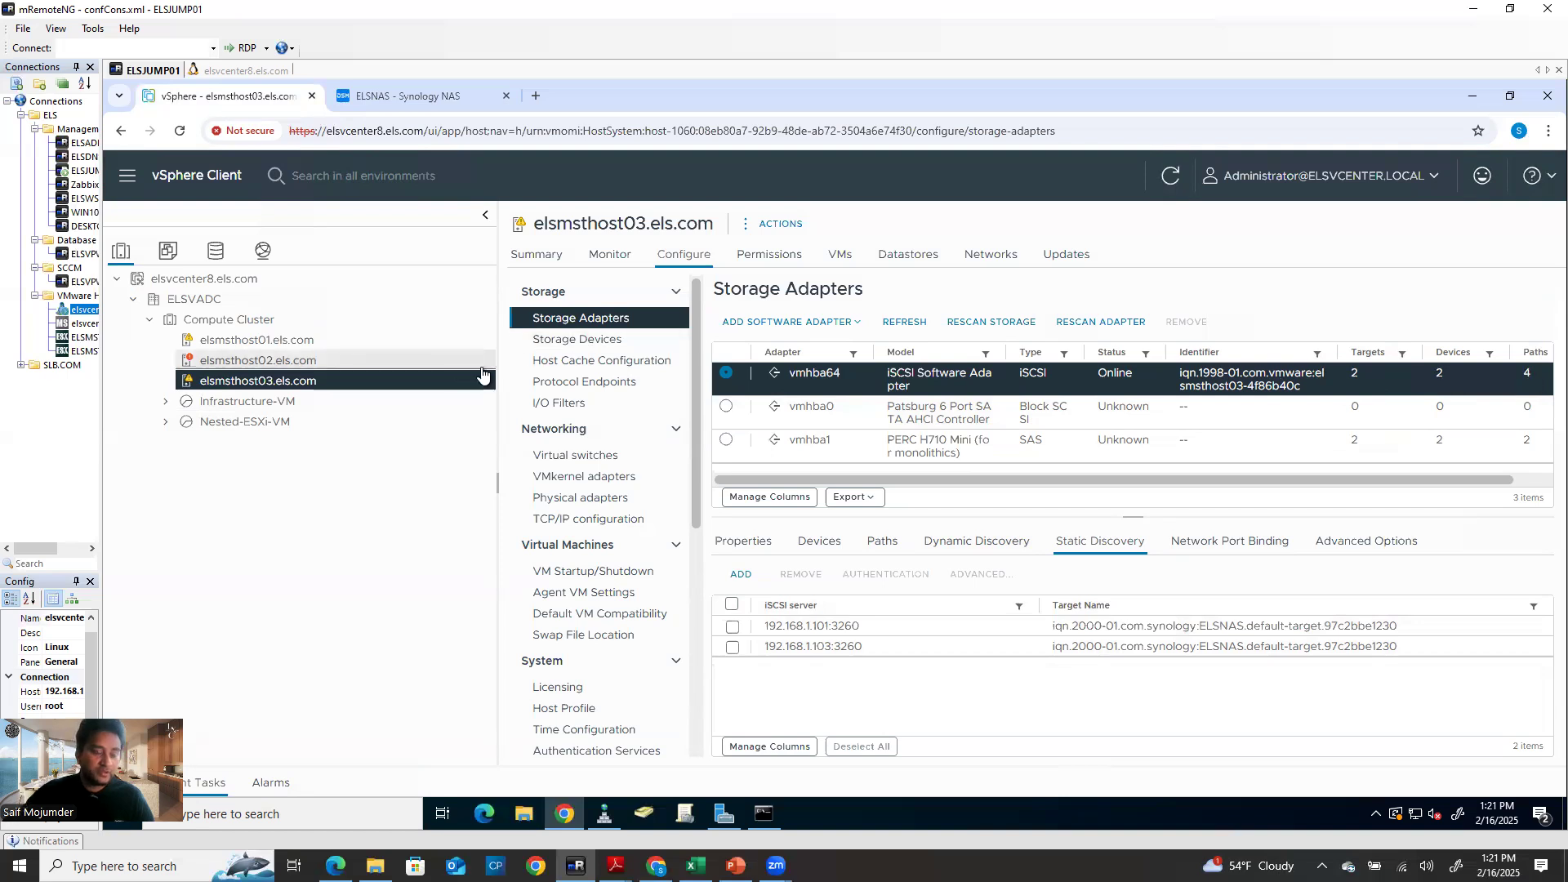
Compare datastores on elsmsthost01, 02 and 03, confirming host03 now has the 2 TB SYNOLOGY-Datastore01
left_click(908, 254)
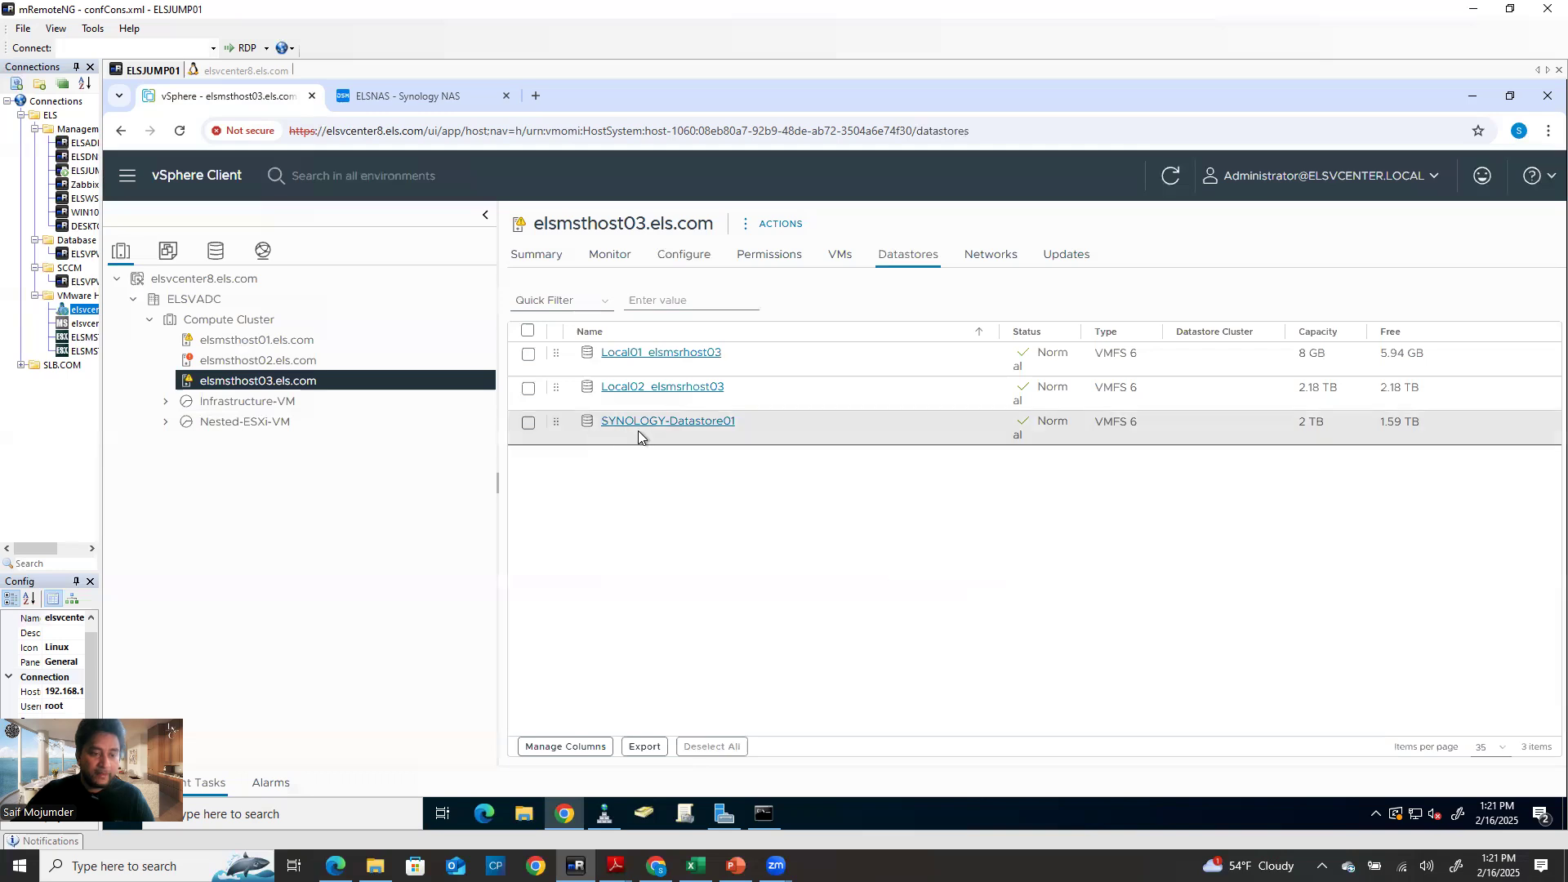
left_click(245, 360)
left_click(290, 343)
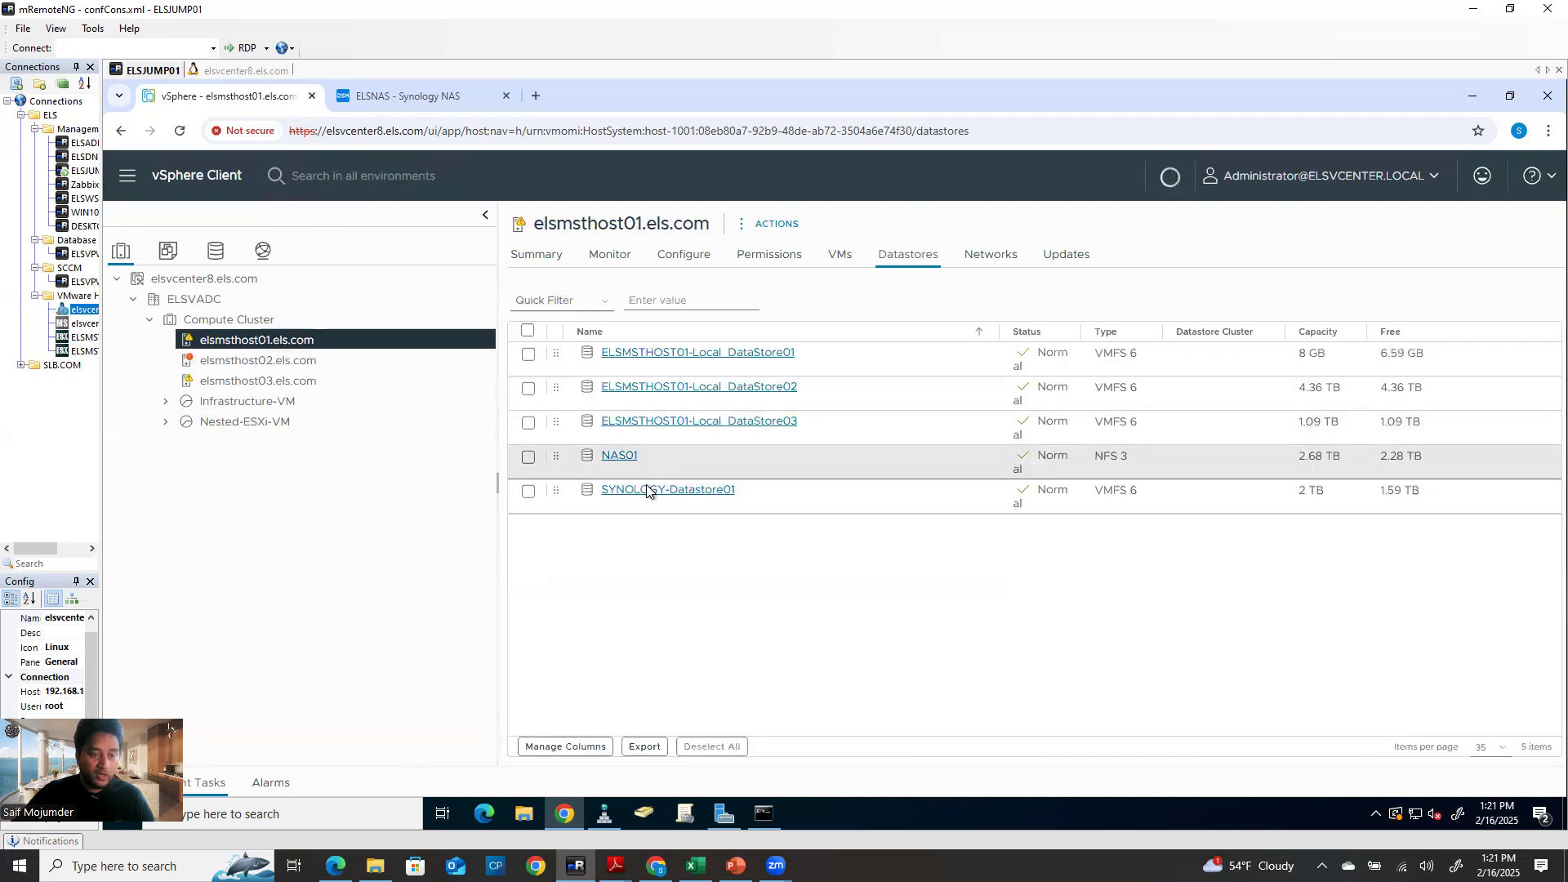
left_click(295, 381)
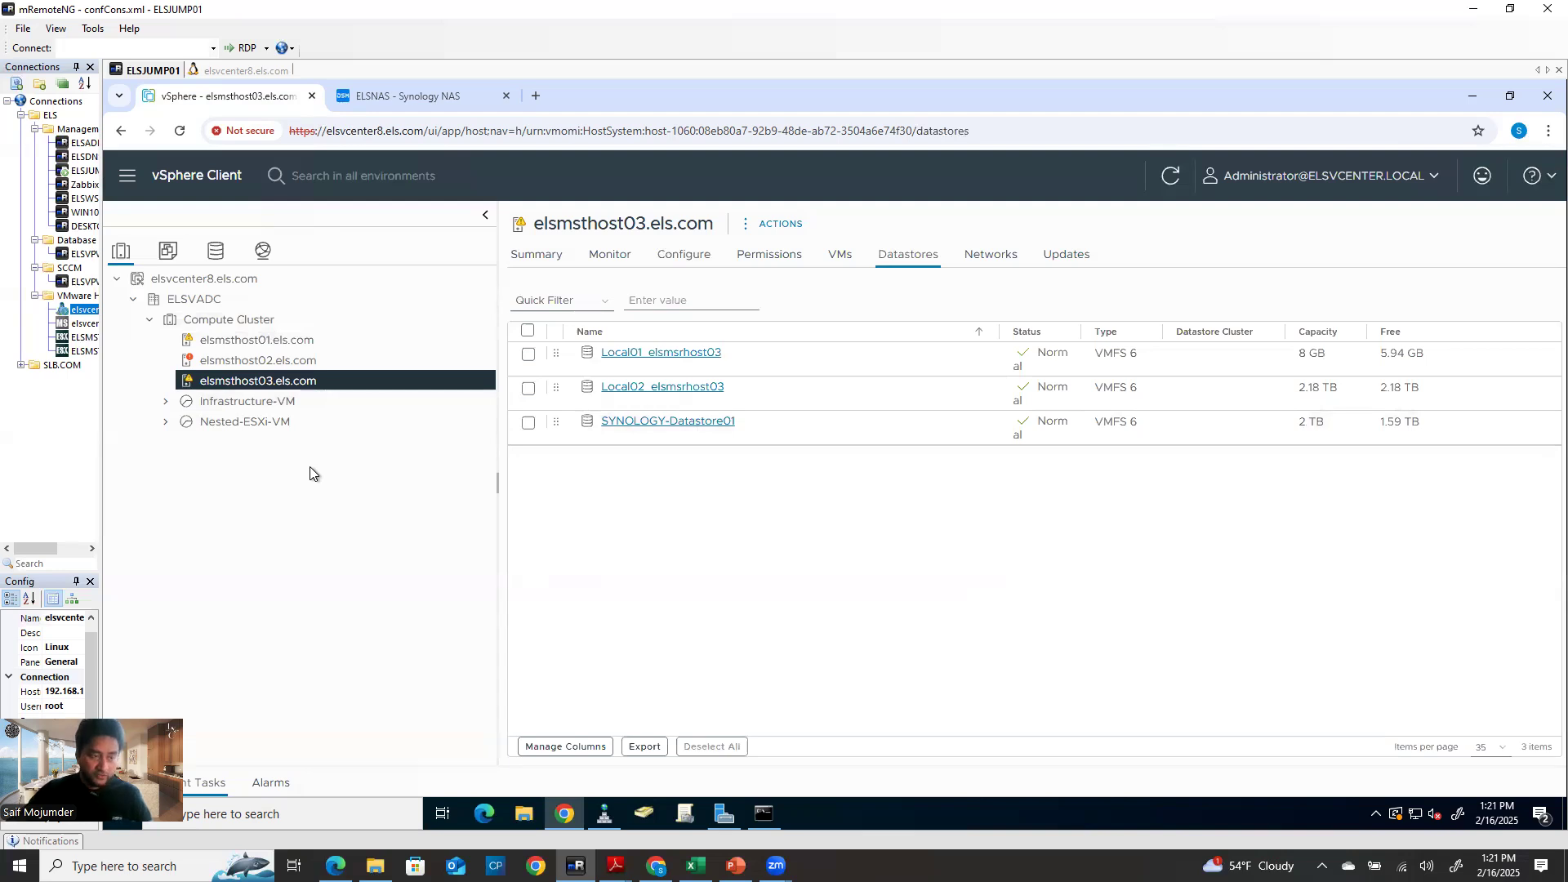
left_click(281, 321)
left_click(282, 345)
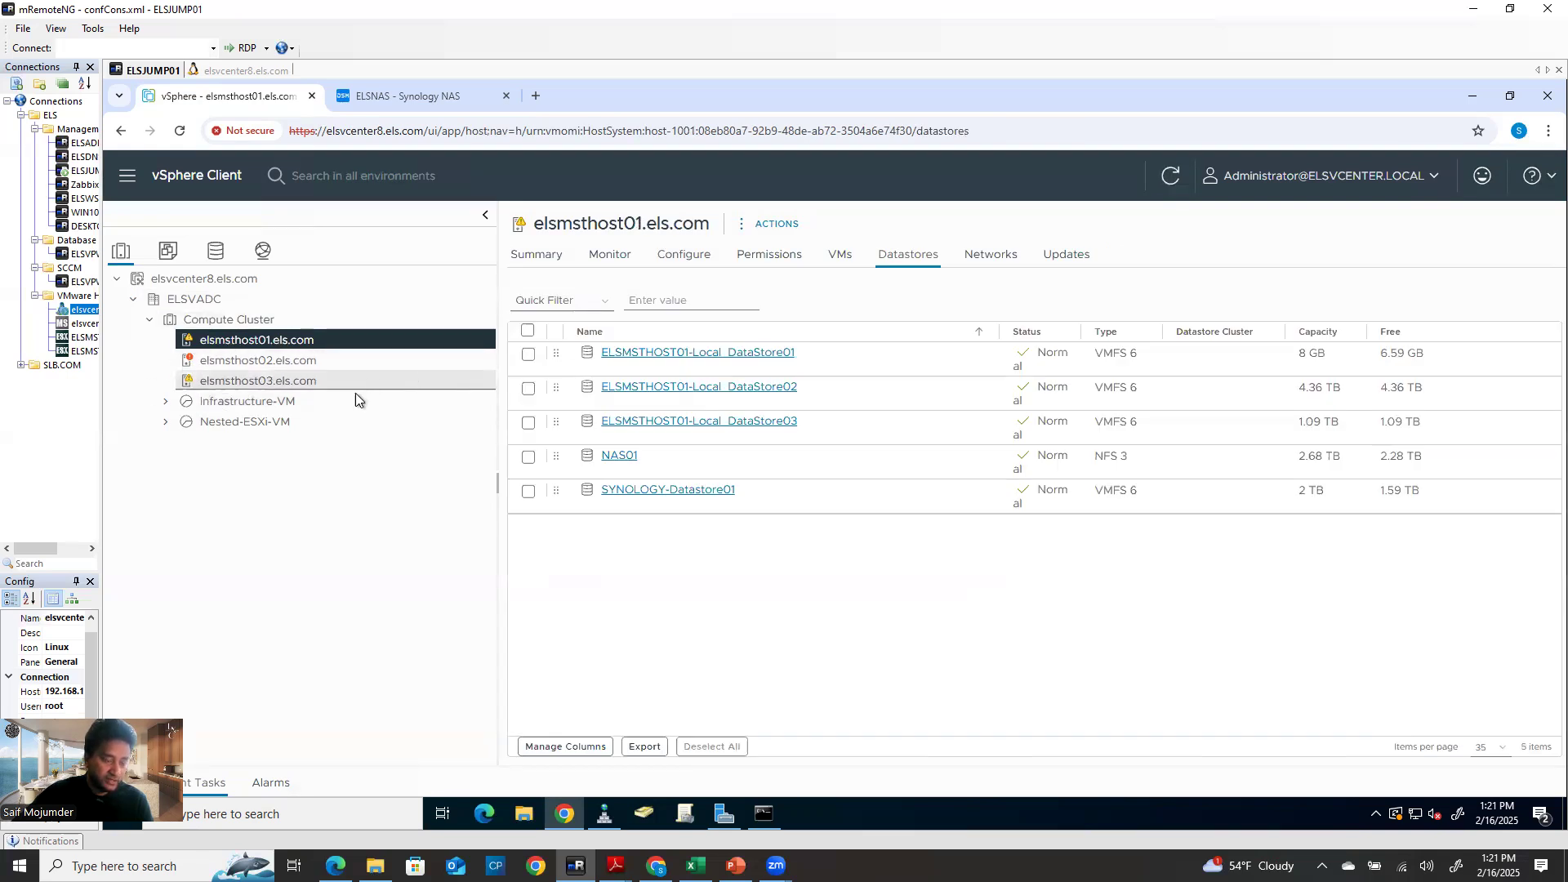
left_click(310, 389)
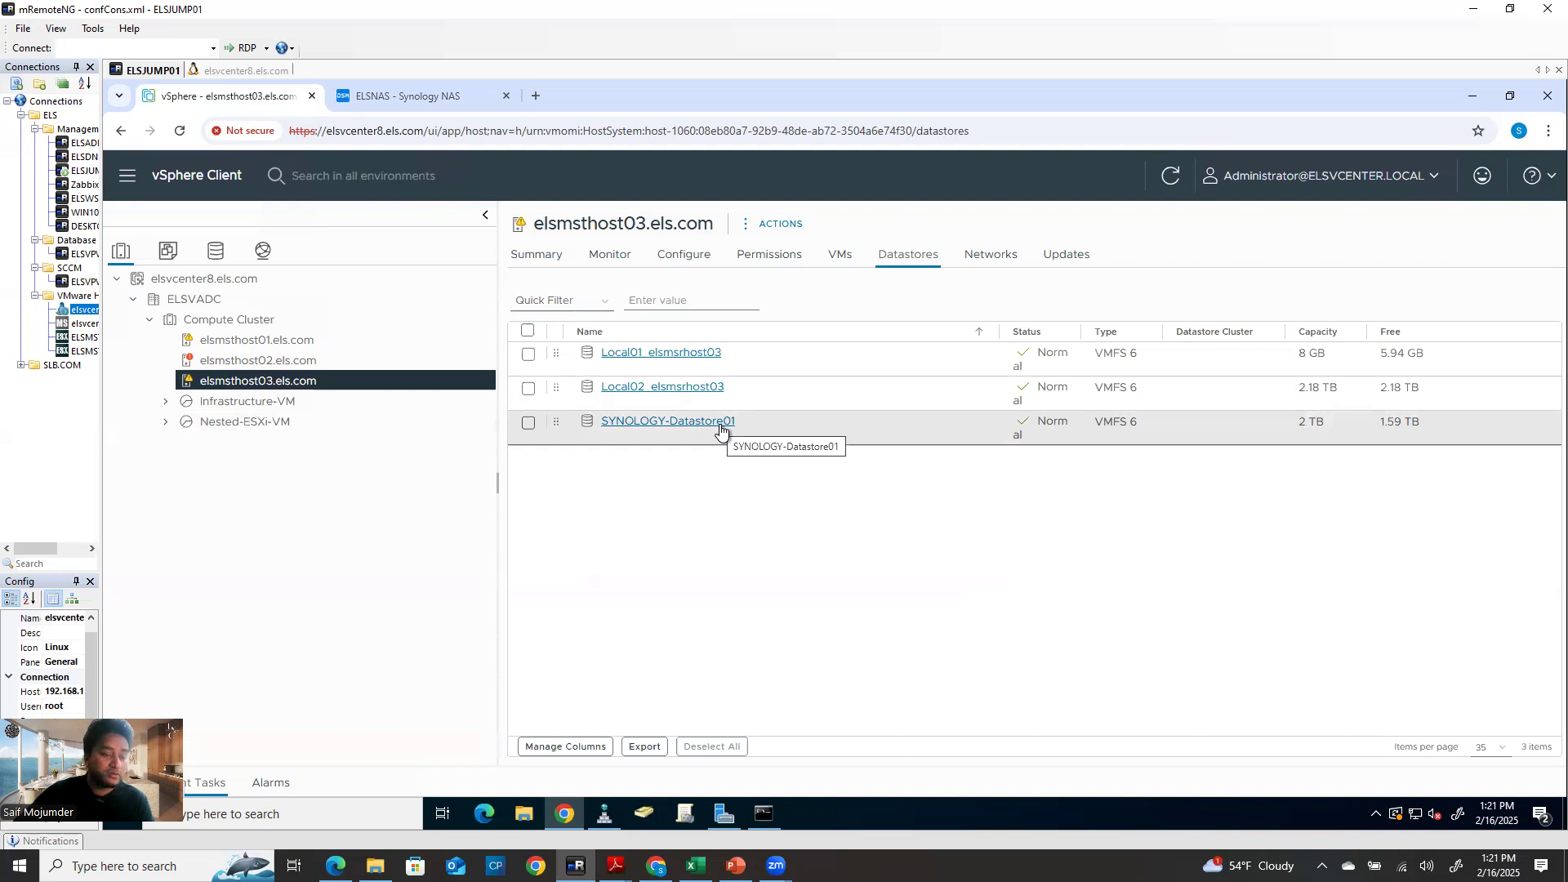
left_click(308, 360)
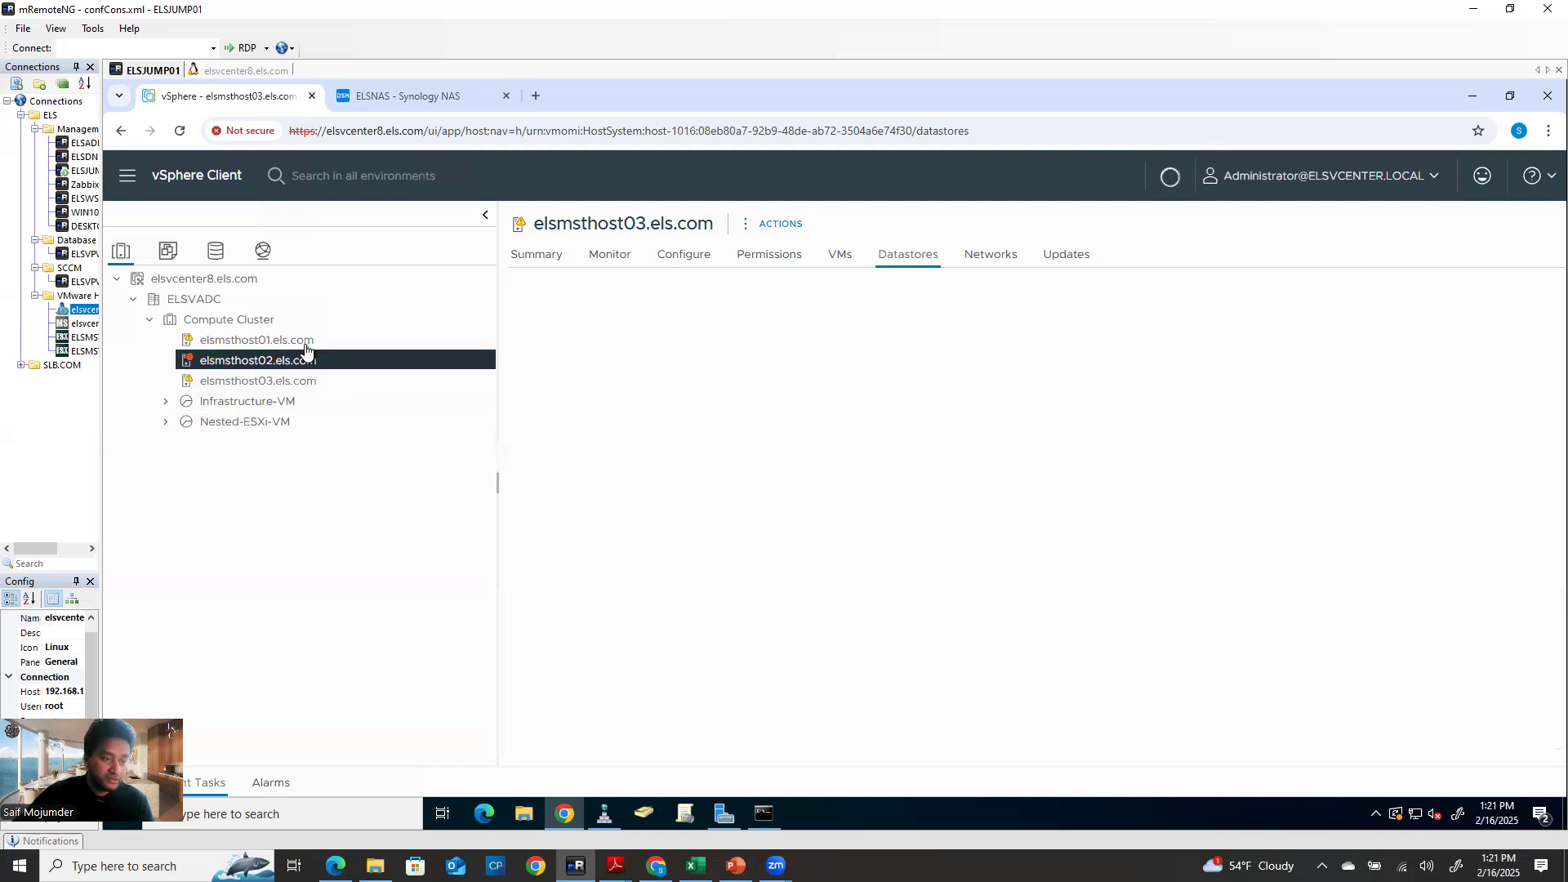
left_click(307, 381)
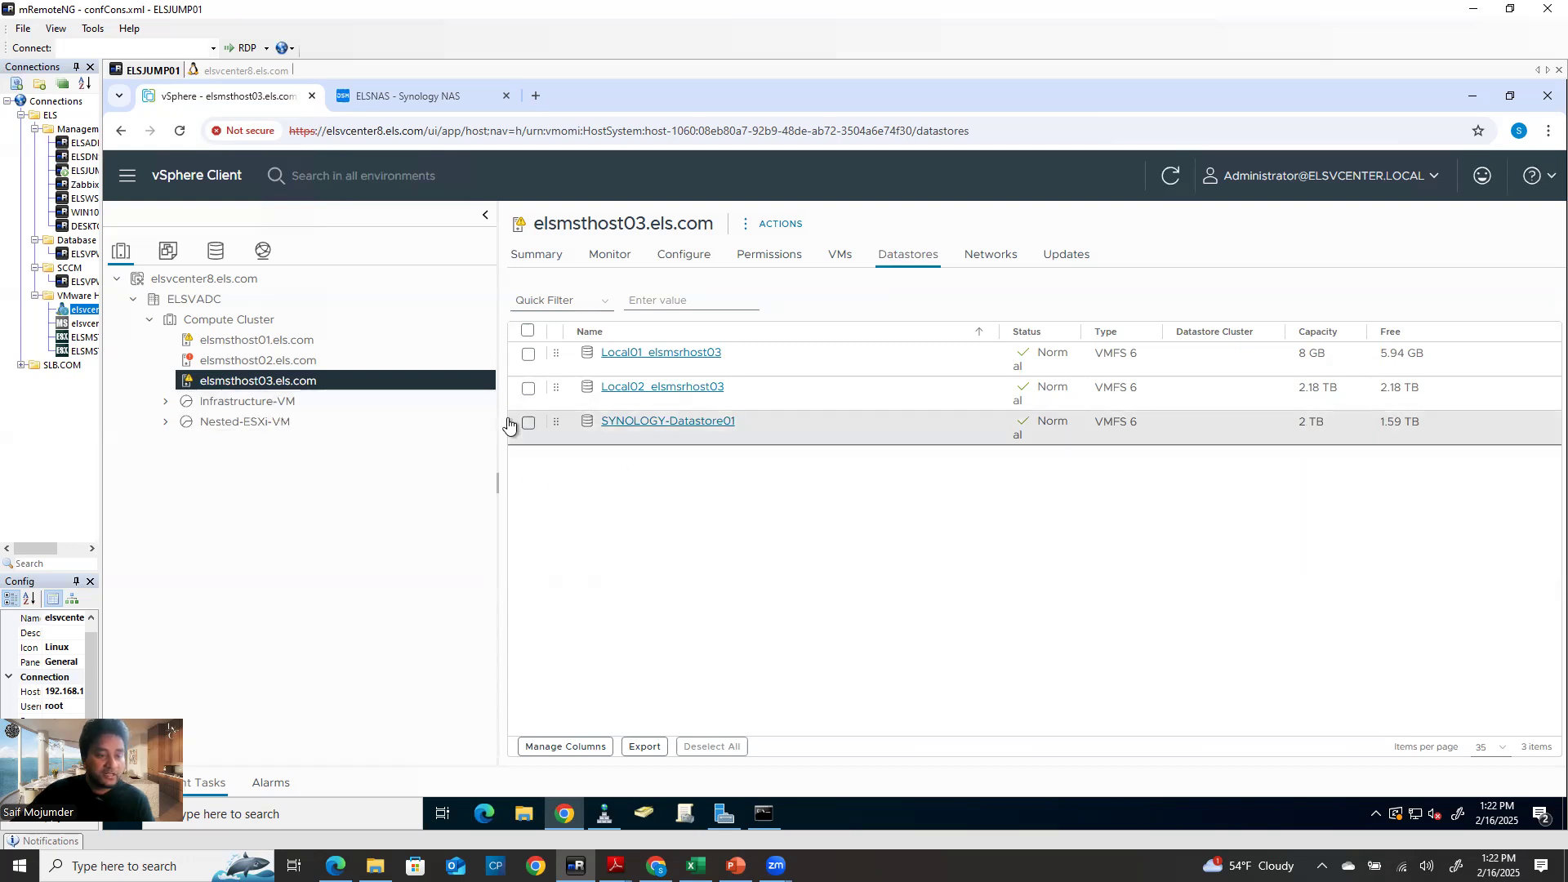
right_click(331, 385)
left_click(287, 360)
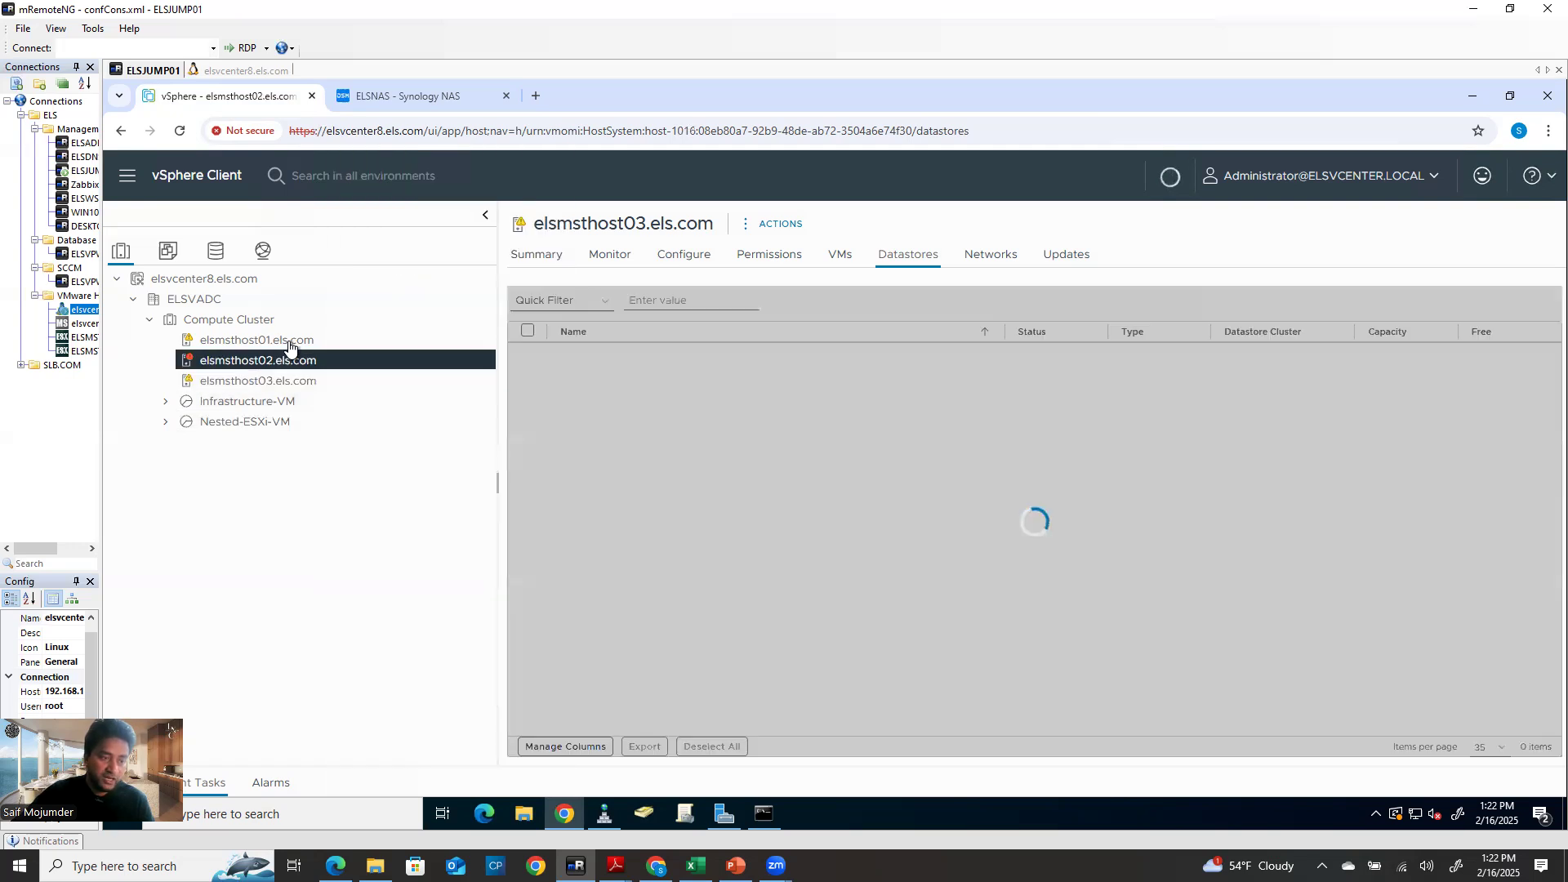
left_click(304, 341)
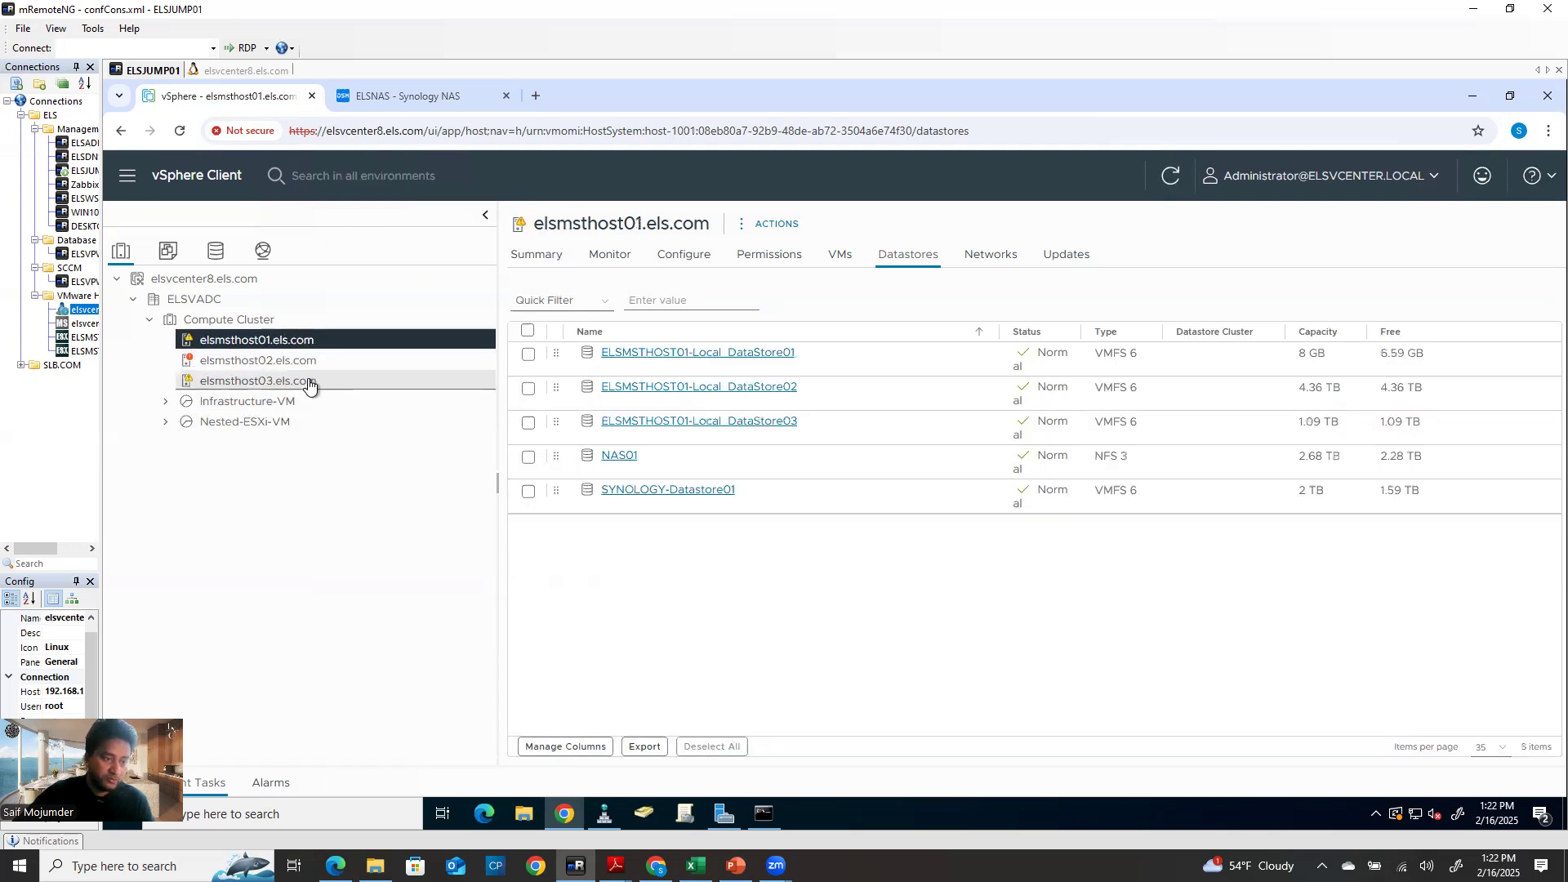
left_click(308, 382)
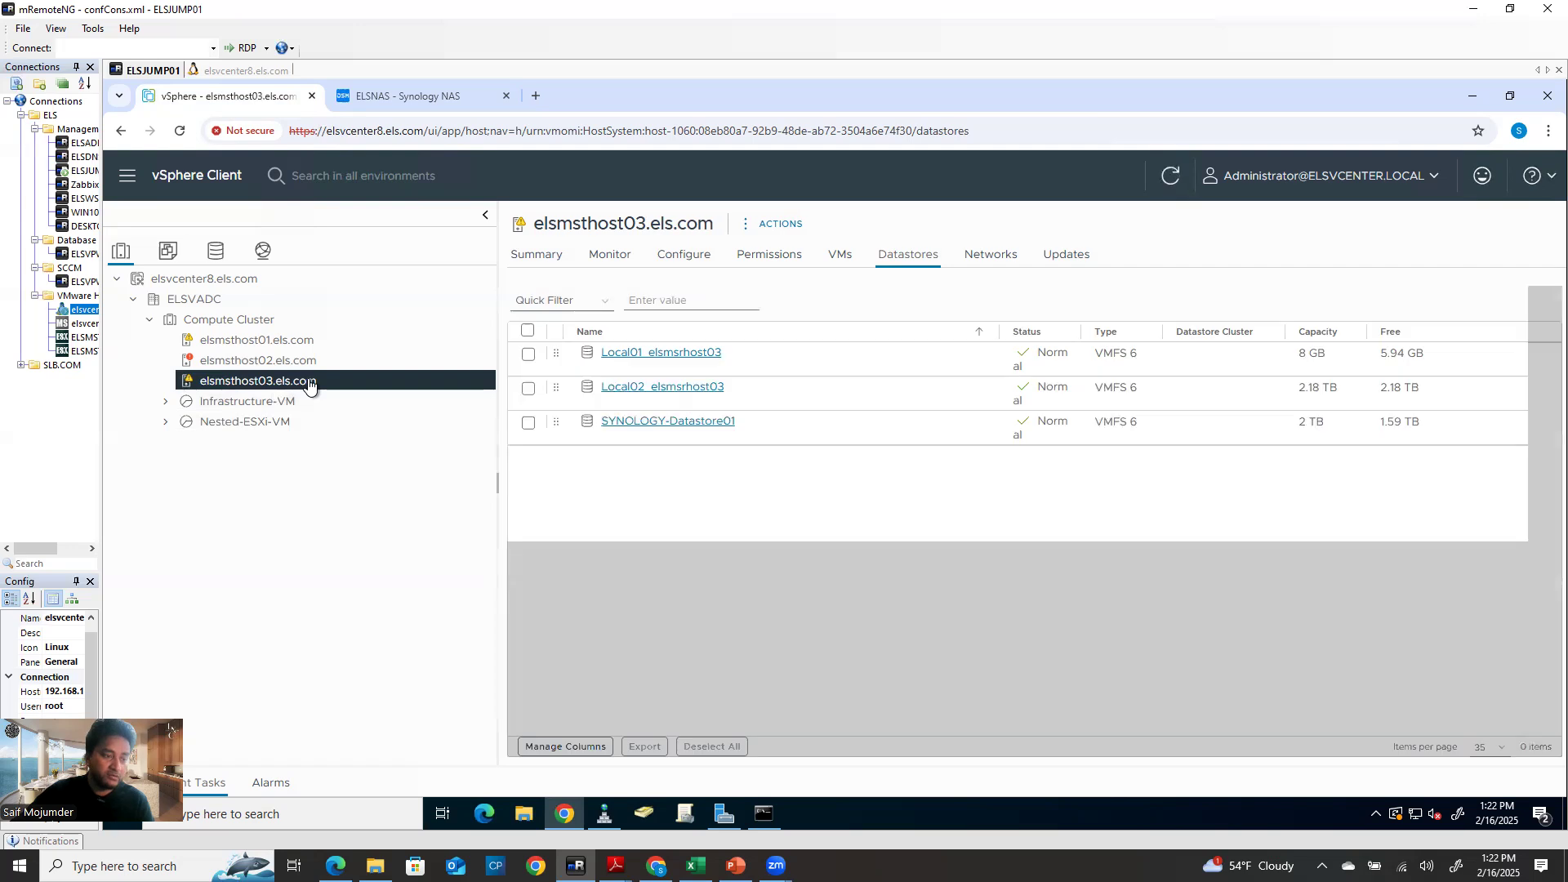
Start a VMFS New Datastore on elsmsthost03 using the 3.00 TB SYNOLOGY iSCSI disk, named Synology-Datasore02
right_click(307, 381)
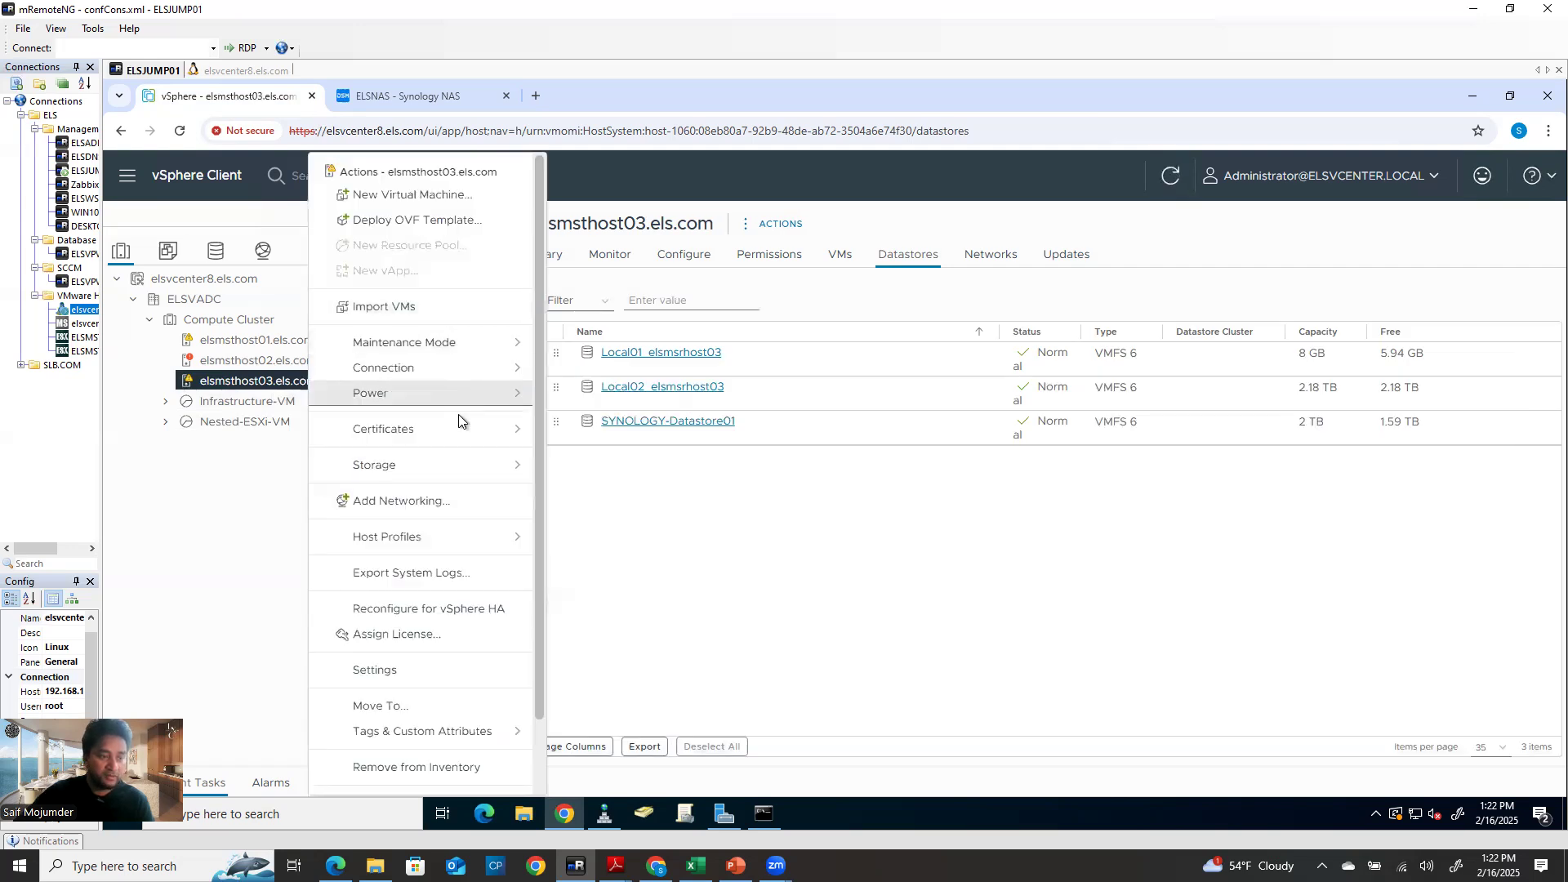
mouse_move(455, 476)
left_click(603, 480)
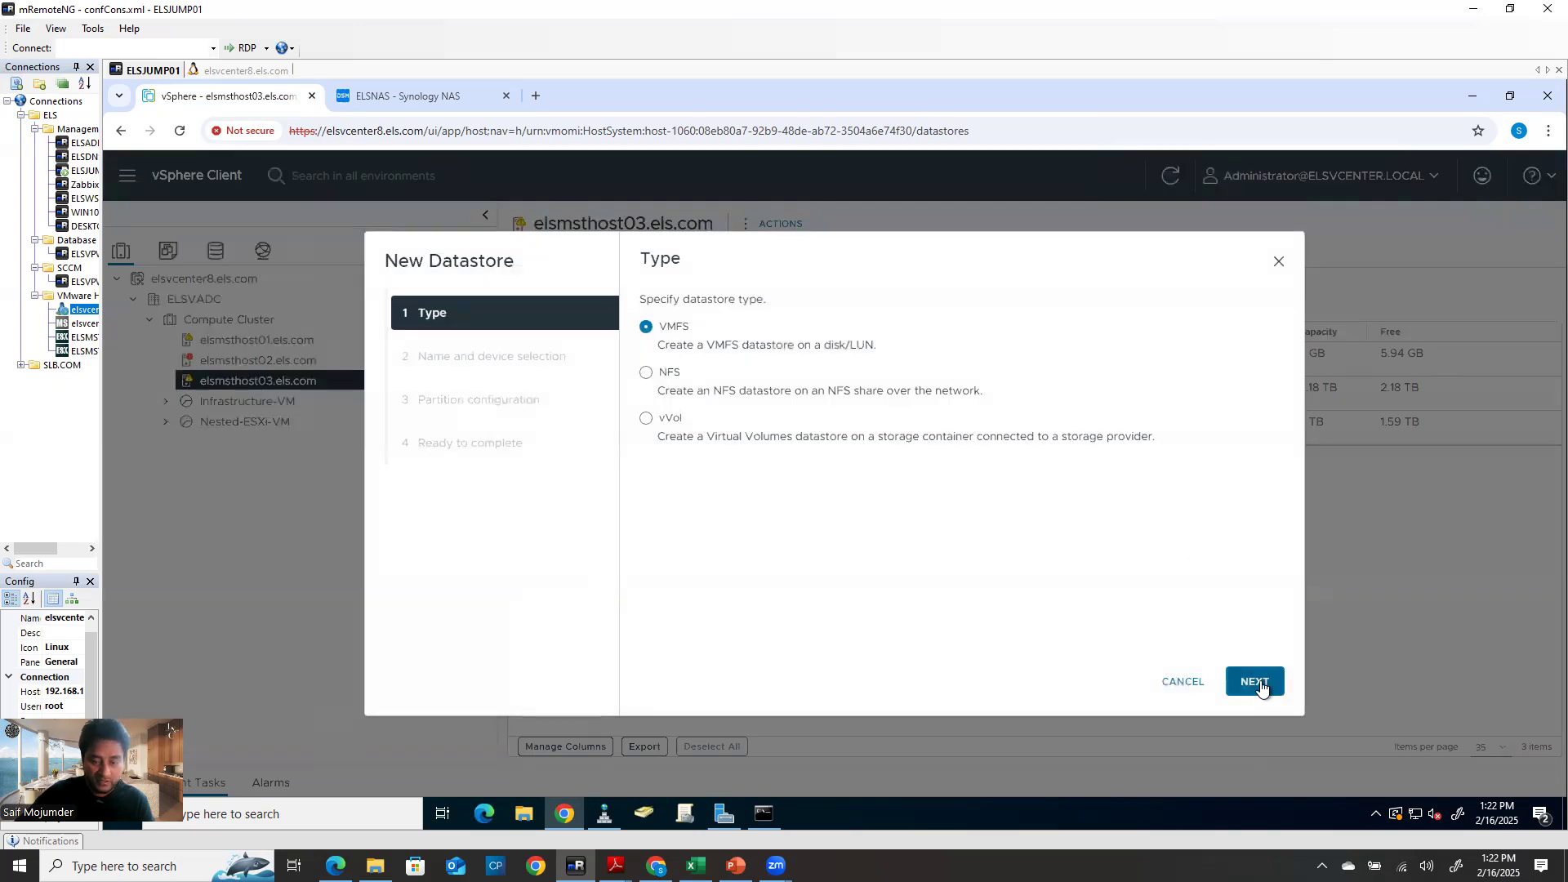
left_click(1257, 682)
left_click(655, 447)
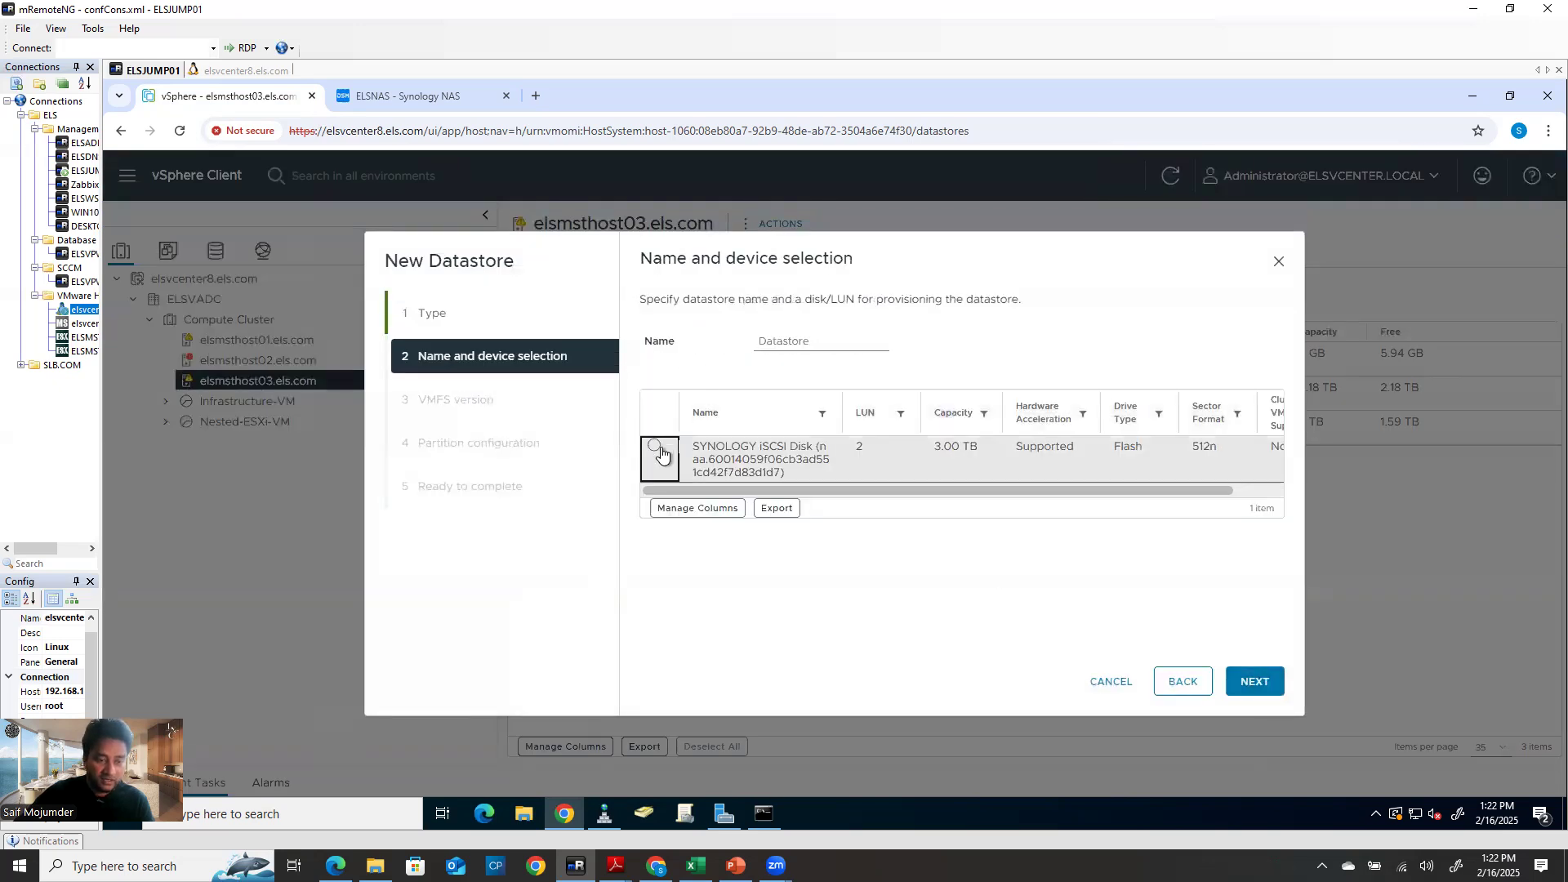
left_click(1257, 682)
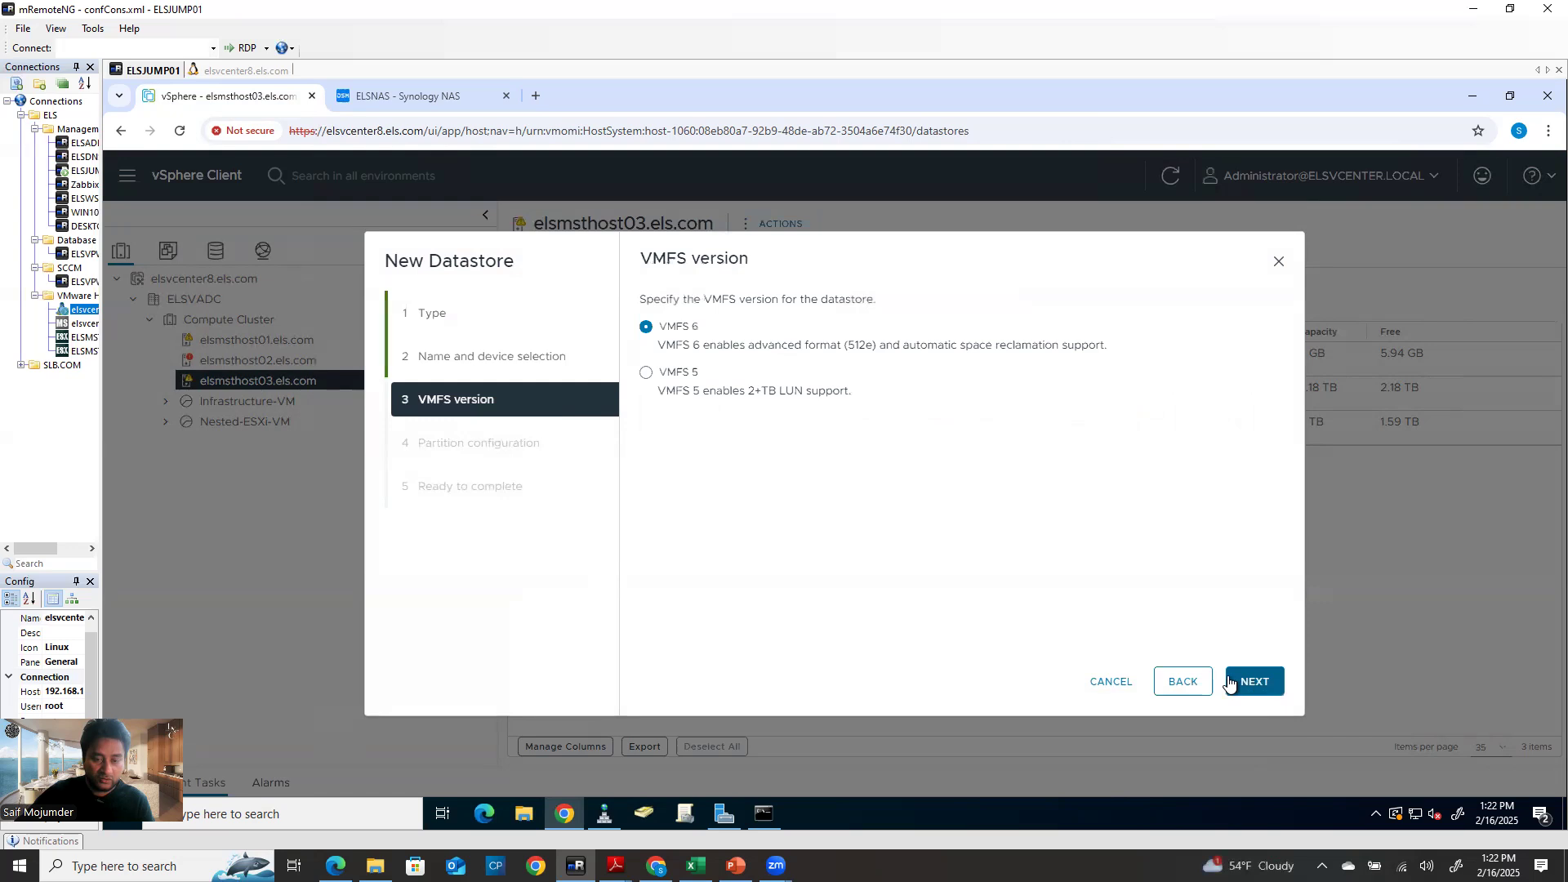
left_click(1183, 682)
left_click_drag(826, 346, 683, 351)
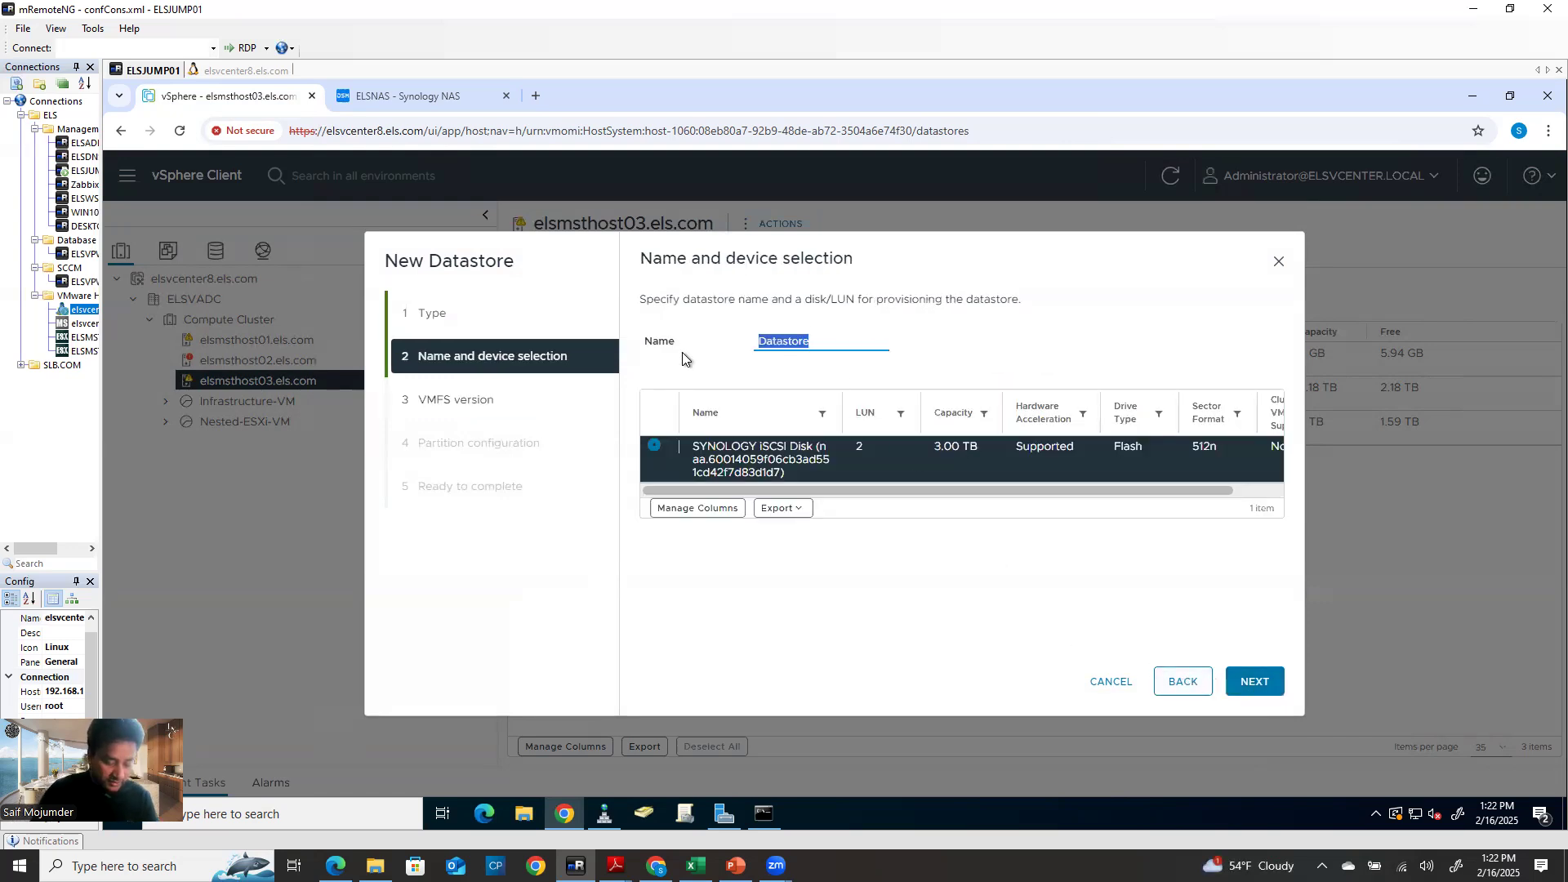
type("Synology")
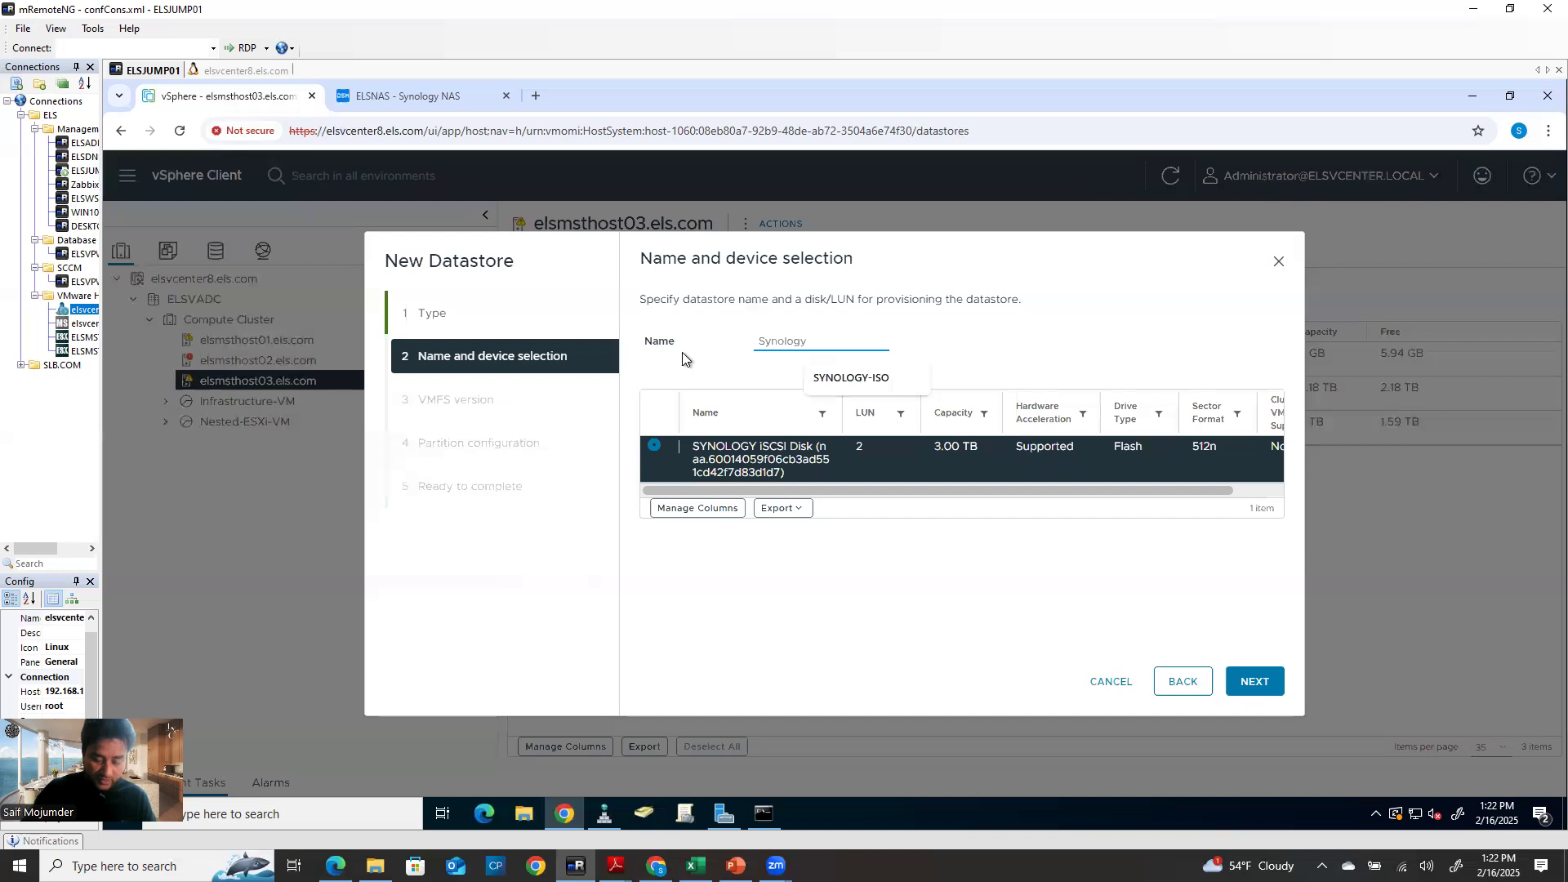
type("-Da")
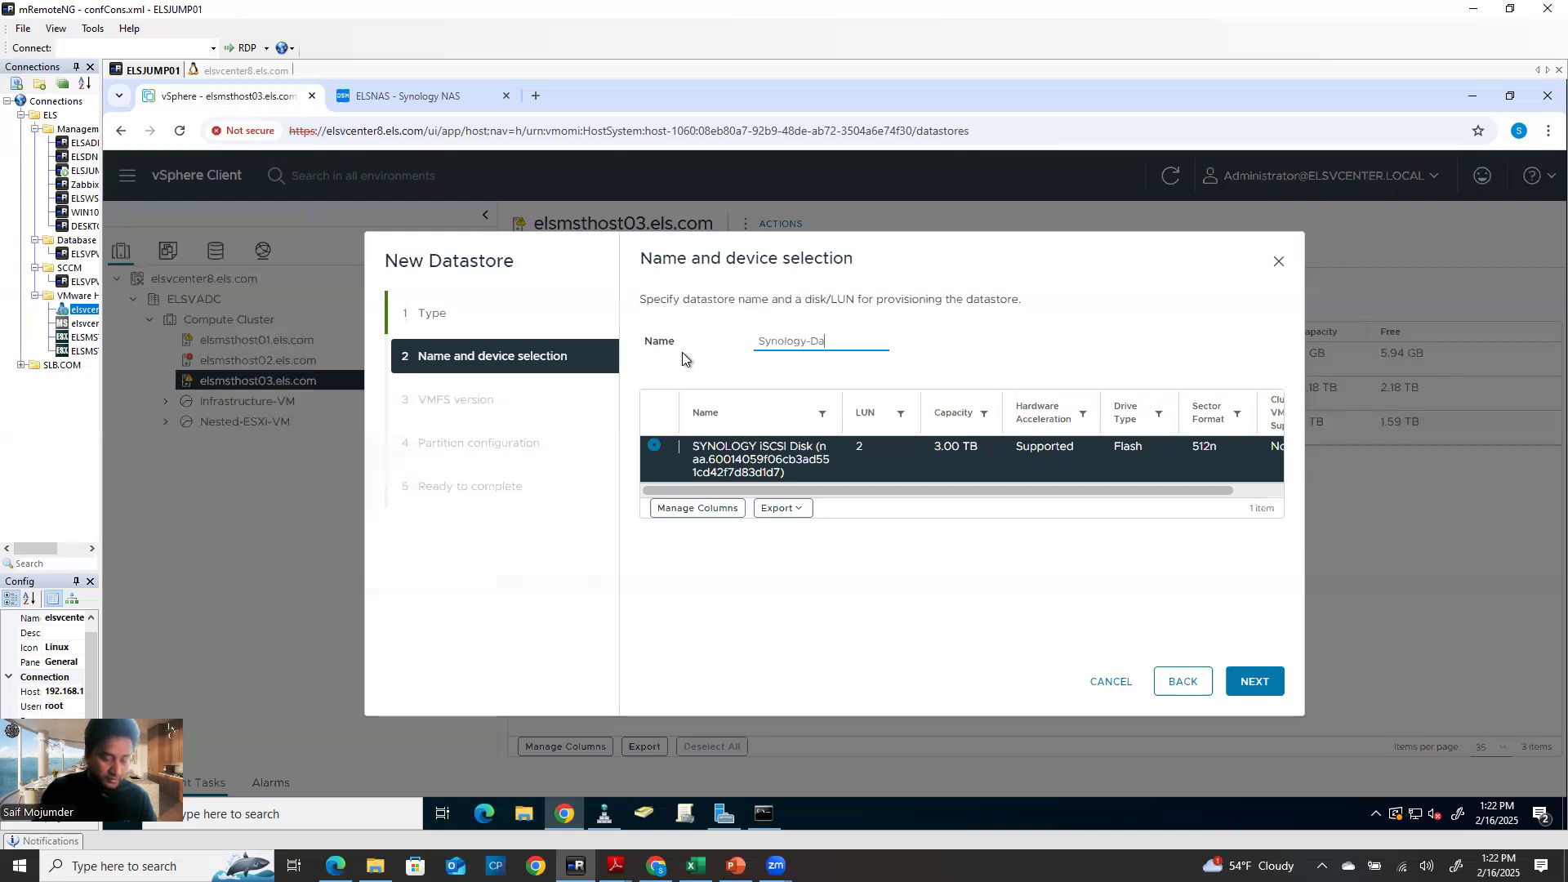
type("tasore02")
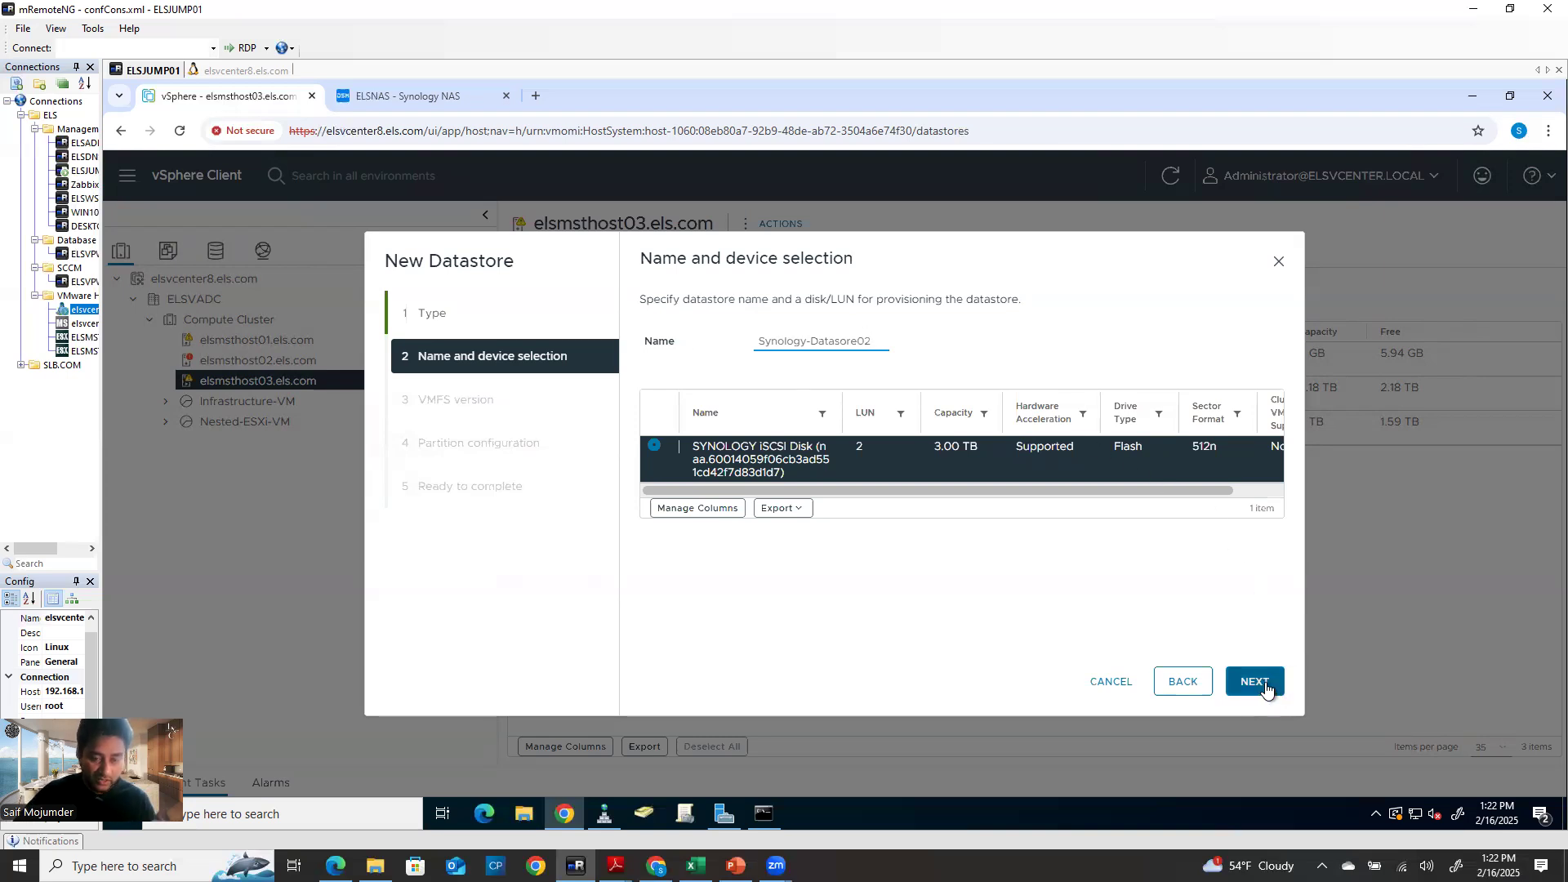
left_click_drag(754, 341, 890, 343)
Close DSM Control Panel and check SAN Manager's LUNs: 3 TB ELSLUN02 beside 2 TB ELSLUN01
left_click(409, 97)
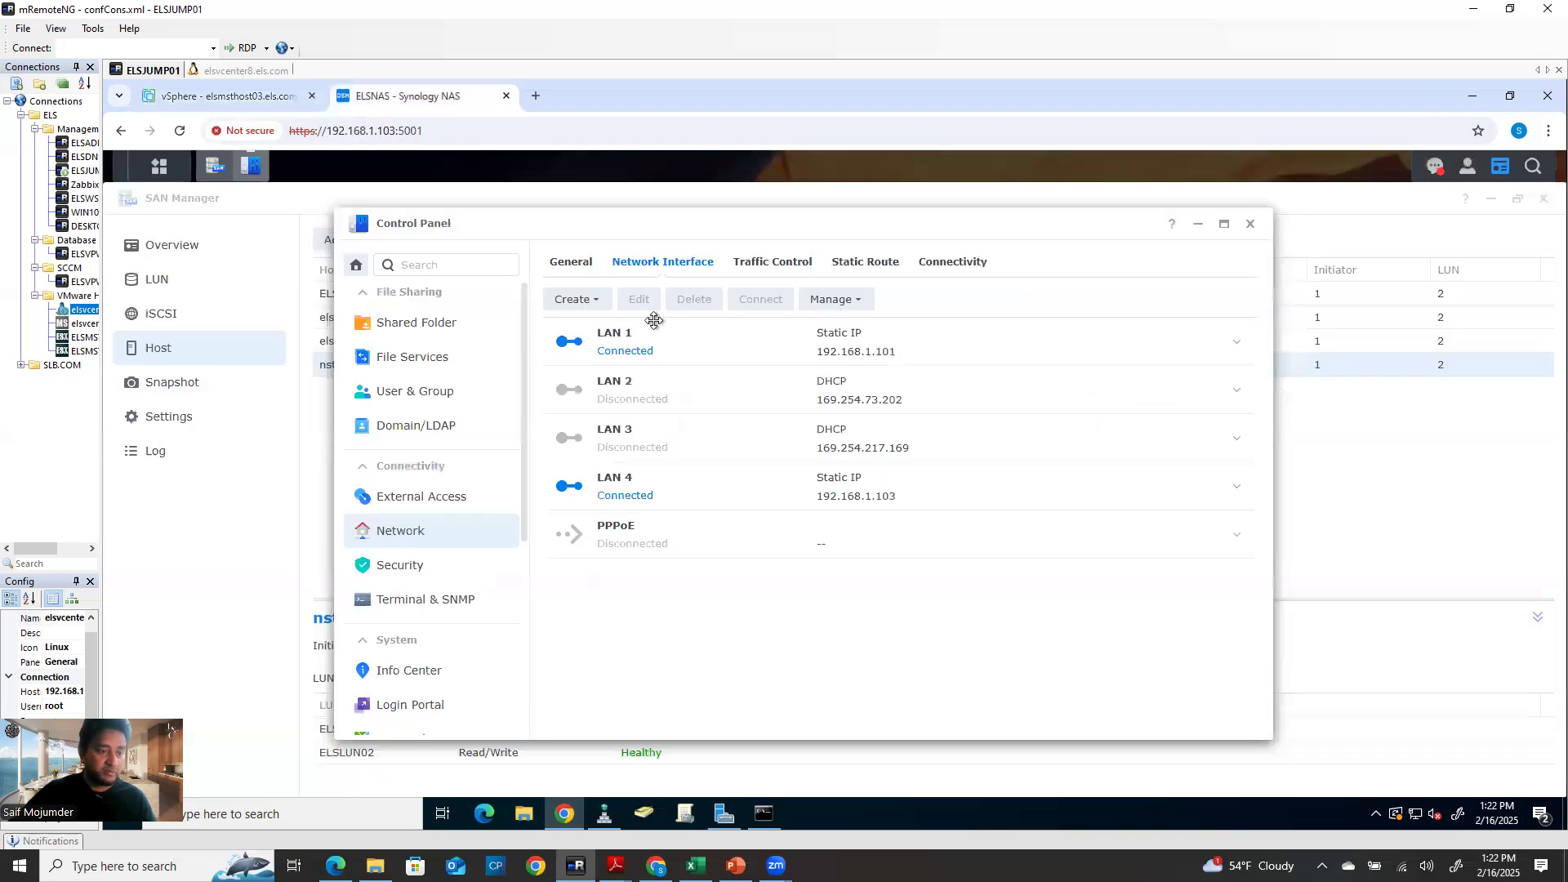
left_click(1250, 225)
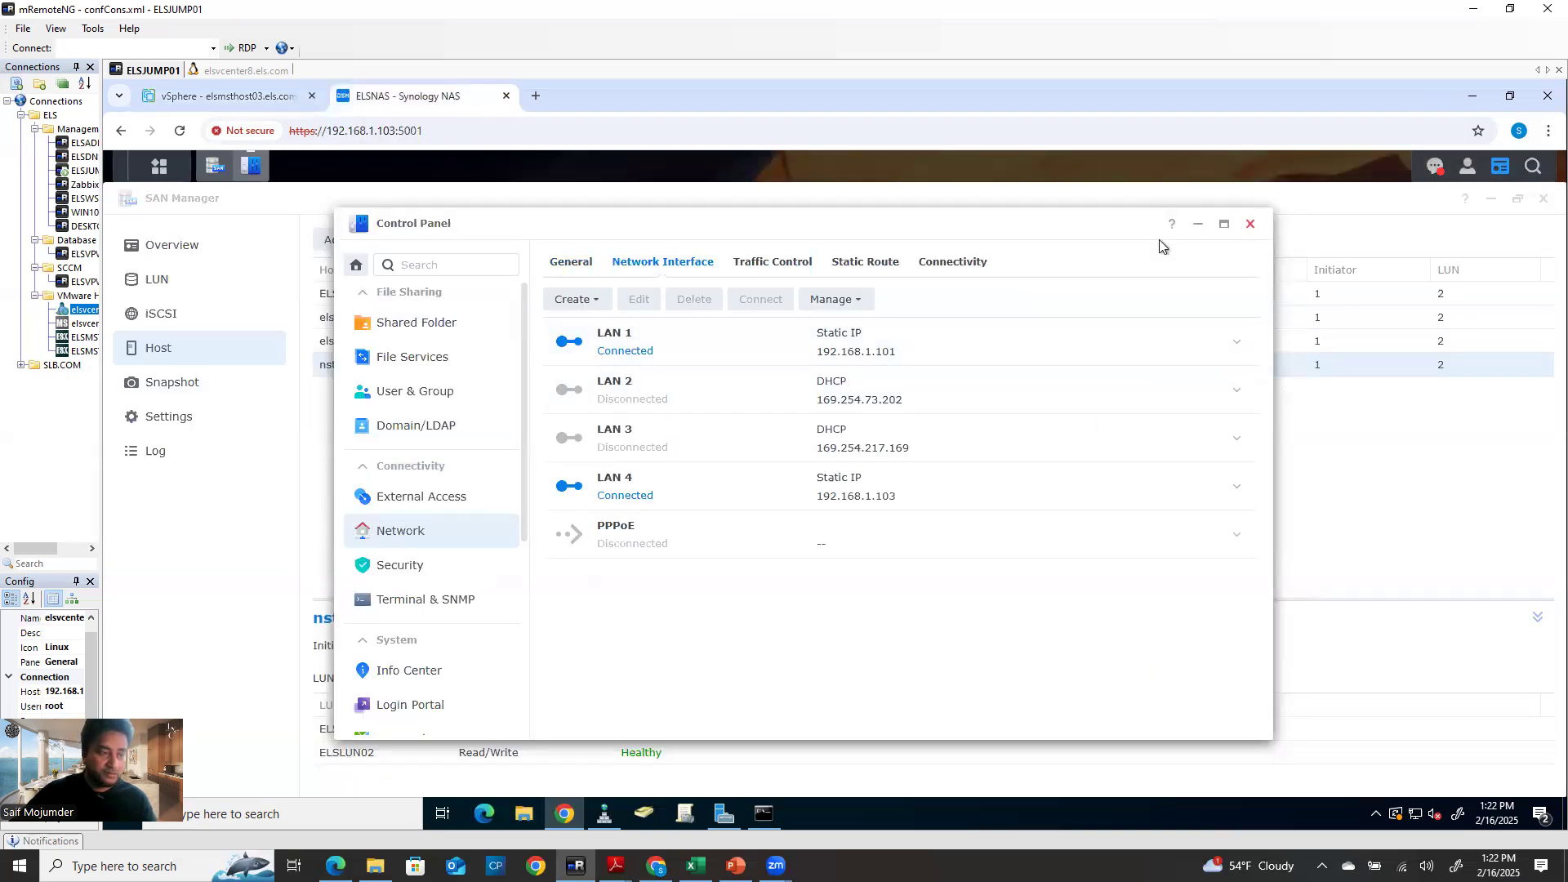
left_click(174, 294)
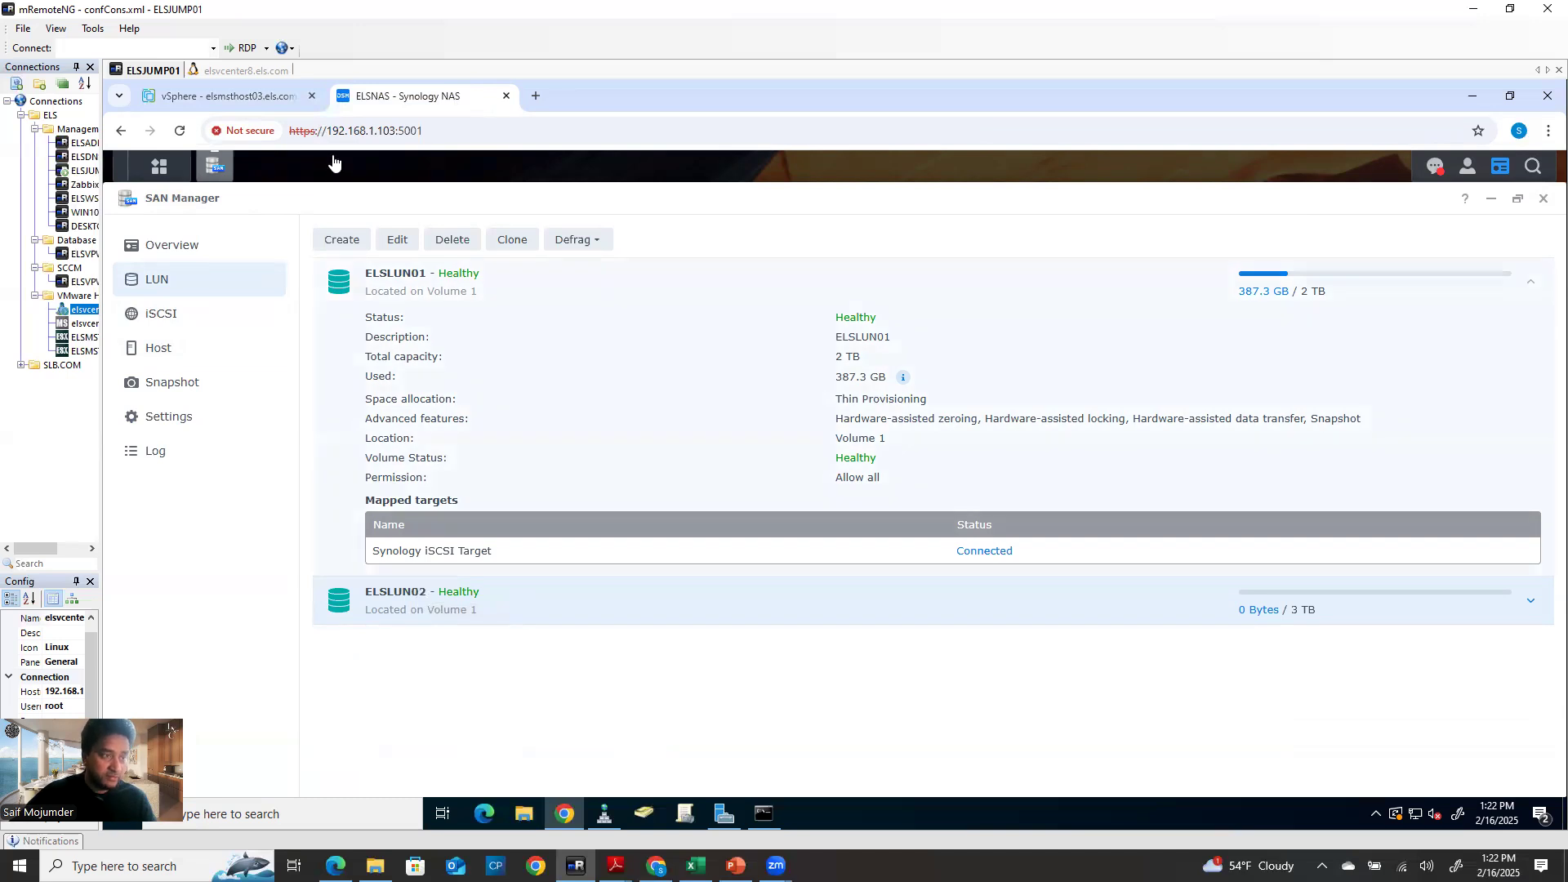
left_click(261, 91)
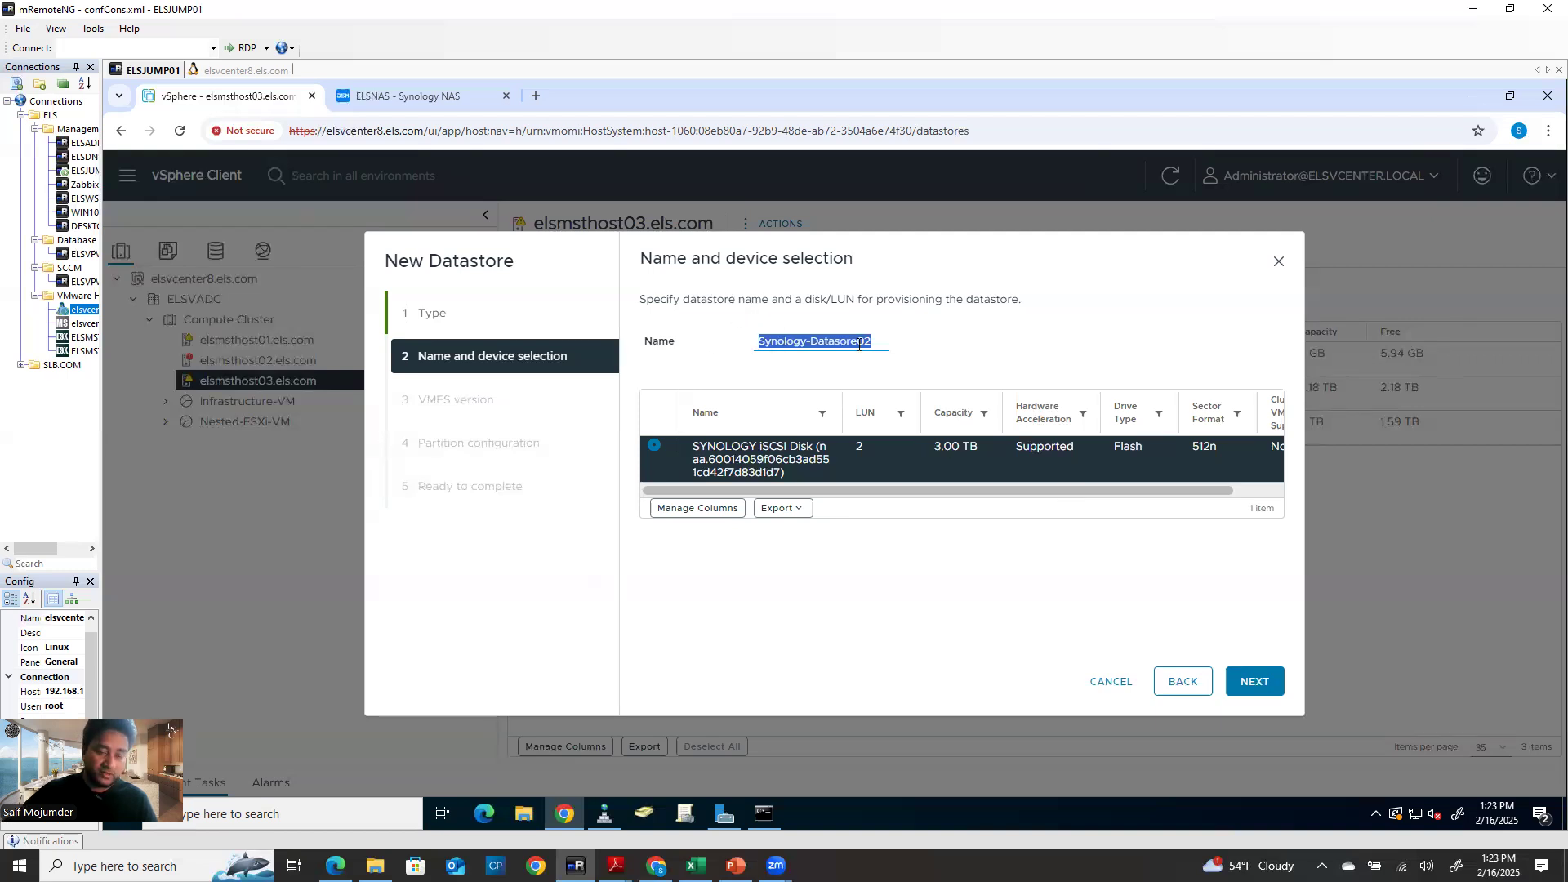
Create Synology-Datasore02 as VMFS 6 with its size reduced to 2220.3 GB (2.17 TB)
left_click(1254, 686)
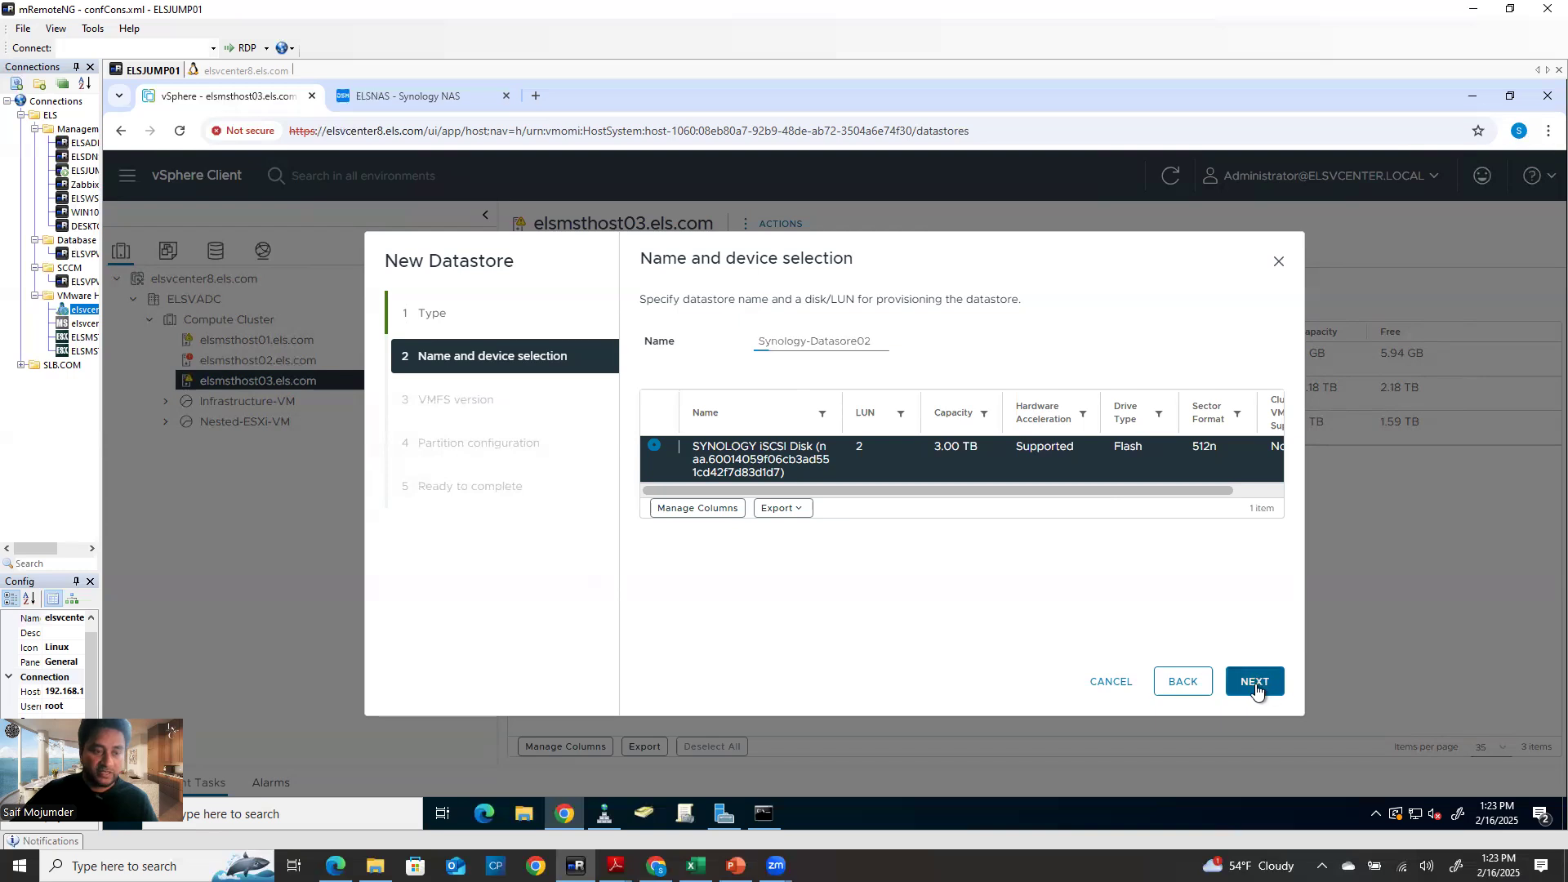
left_click(1256, 690)
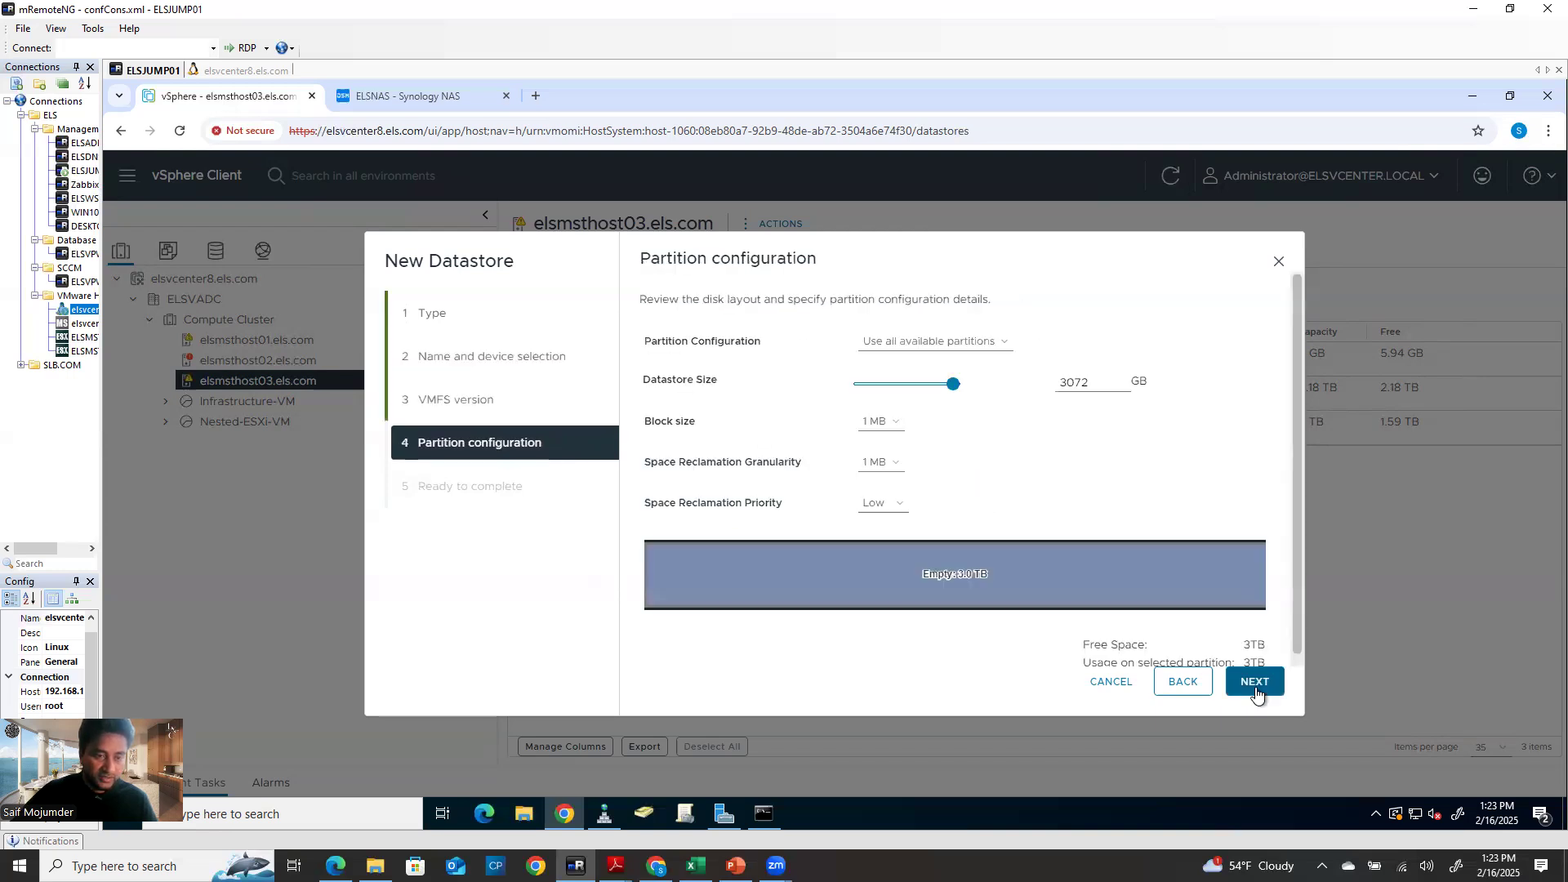
left_click_drag(952, 385, 1027, 390)
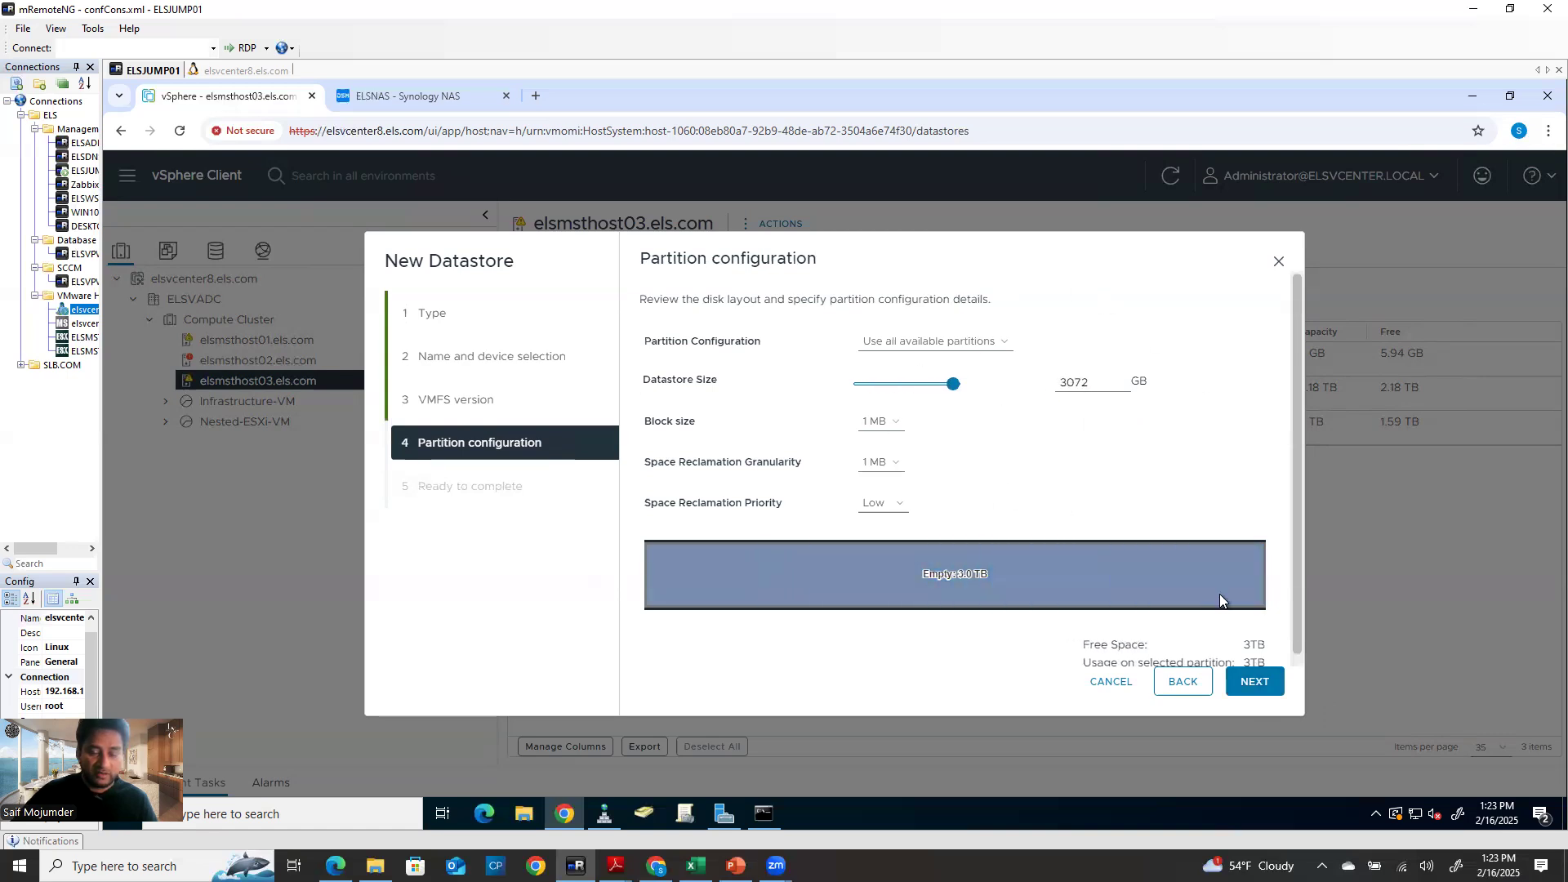
left_click(1271, 685)
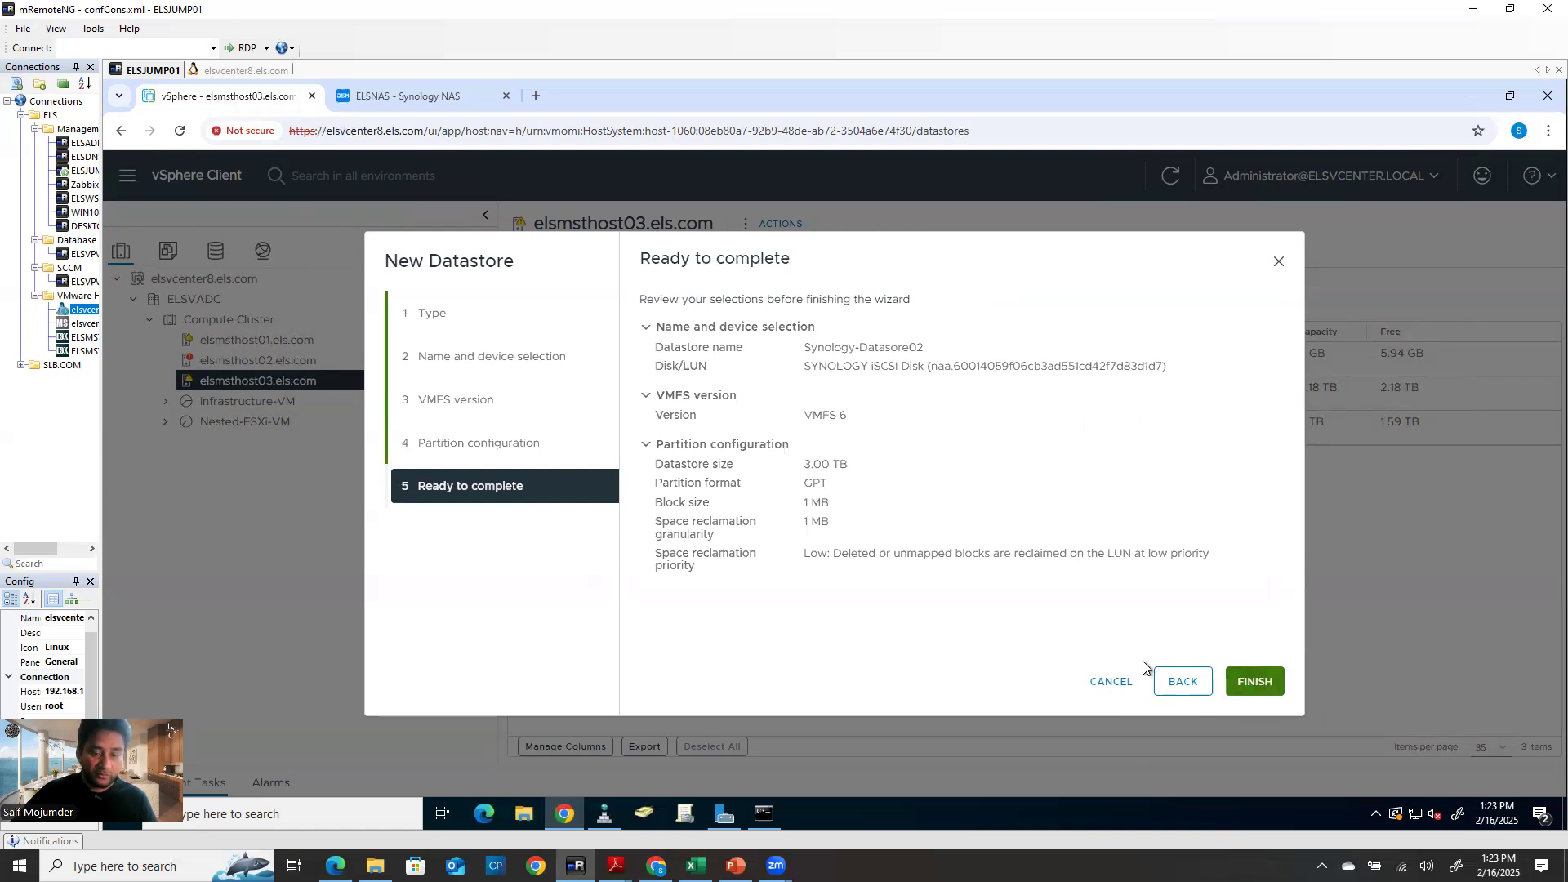
left_click(1181, 681)
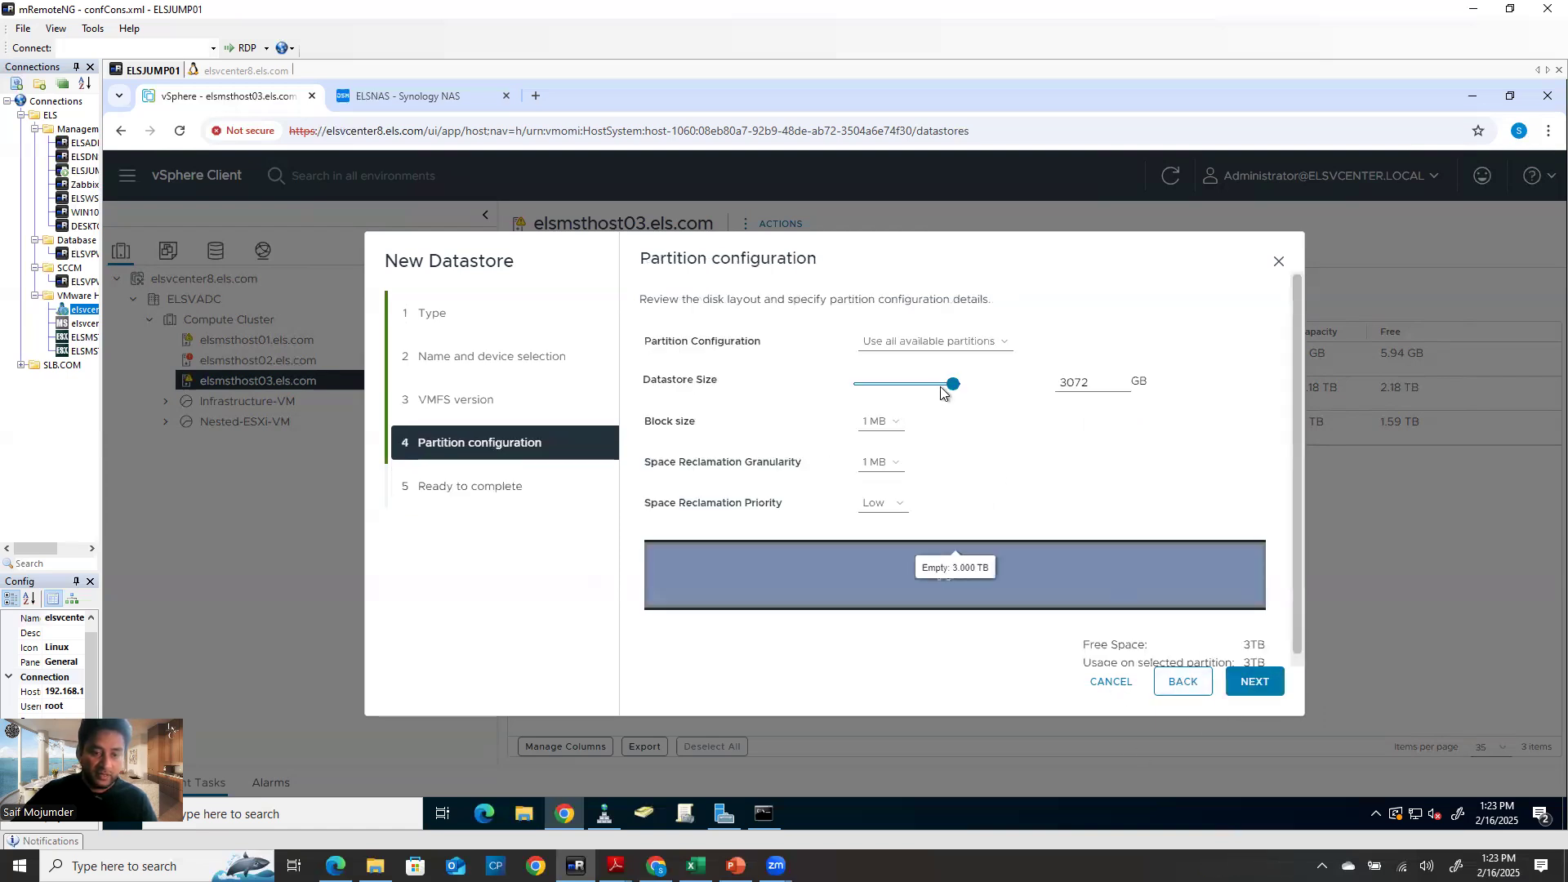
left_click_drag(952, 387, 929, 387)
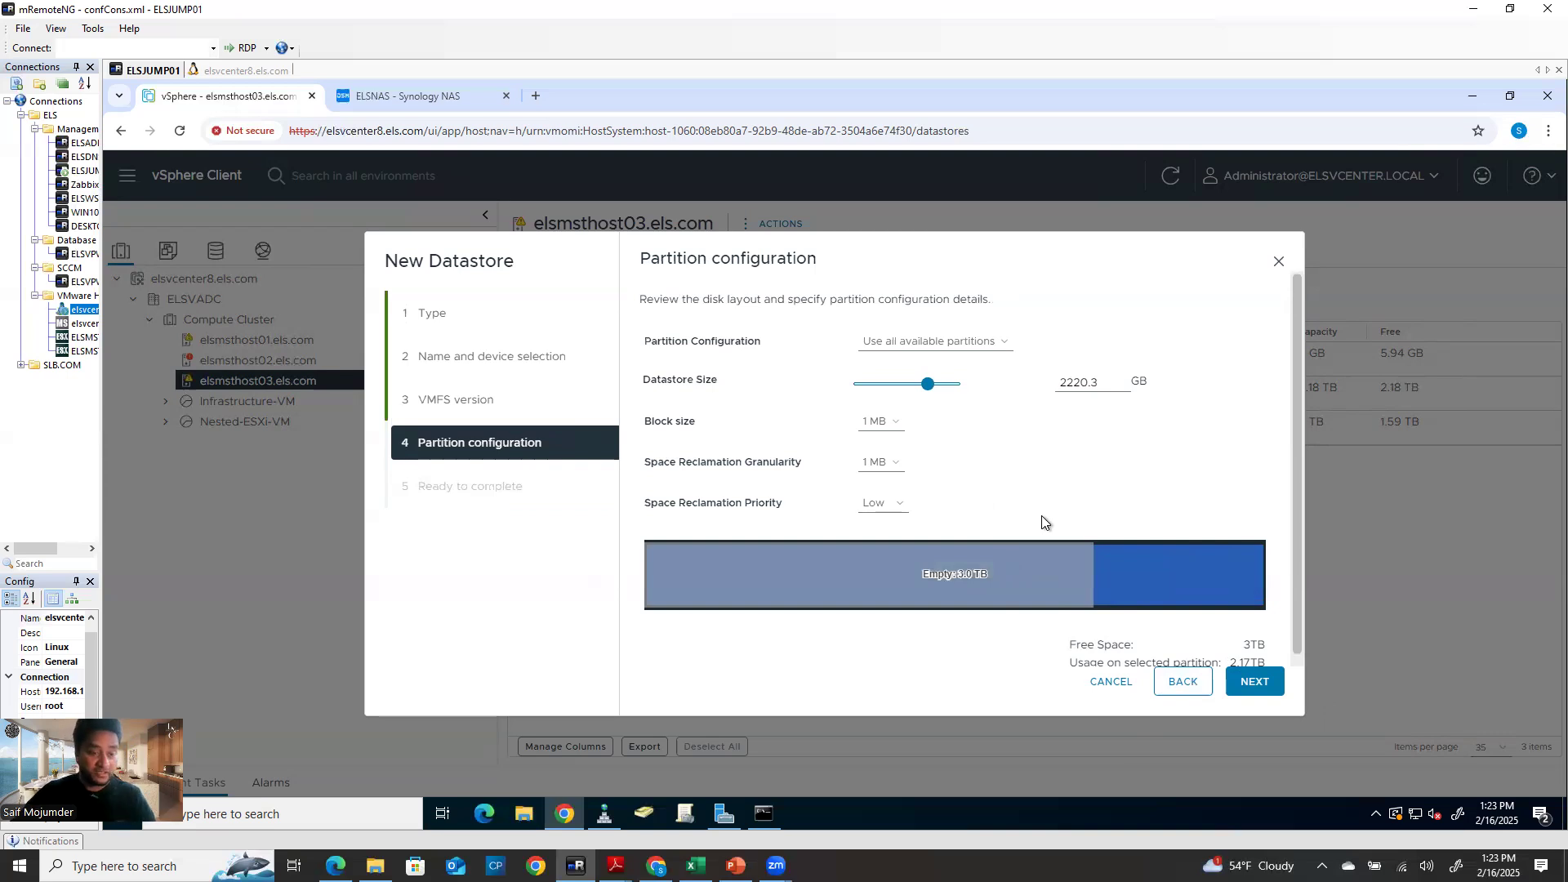
left_click(1253, 690)
left_click(1255, 688)
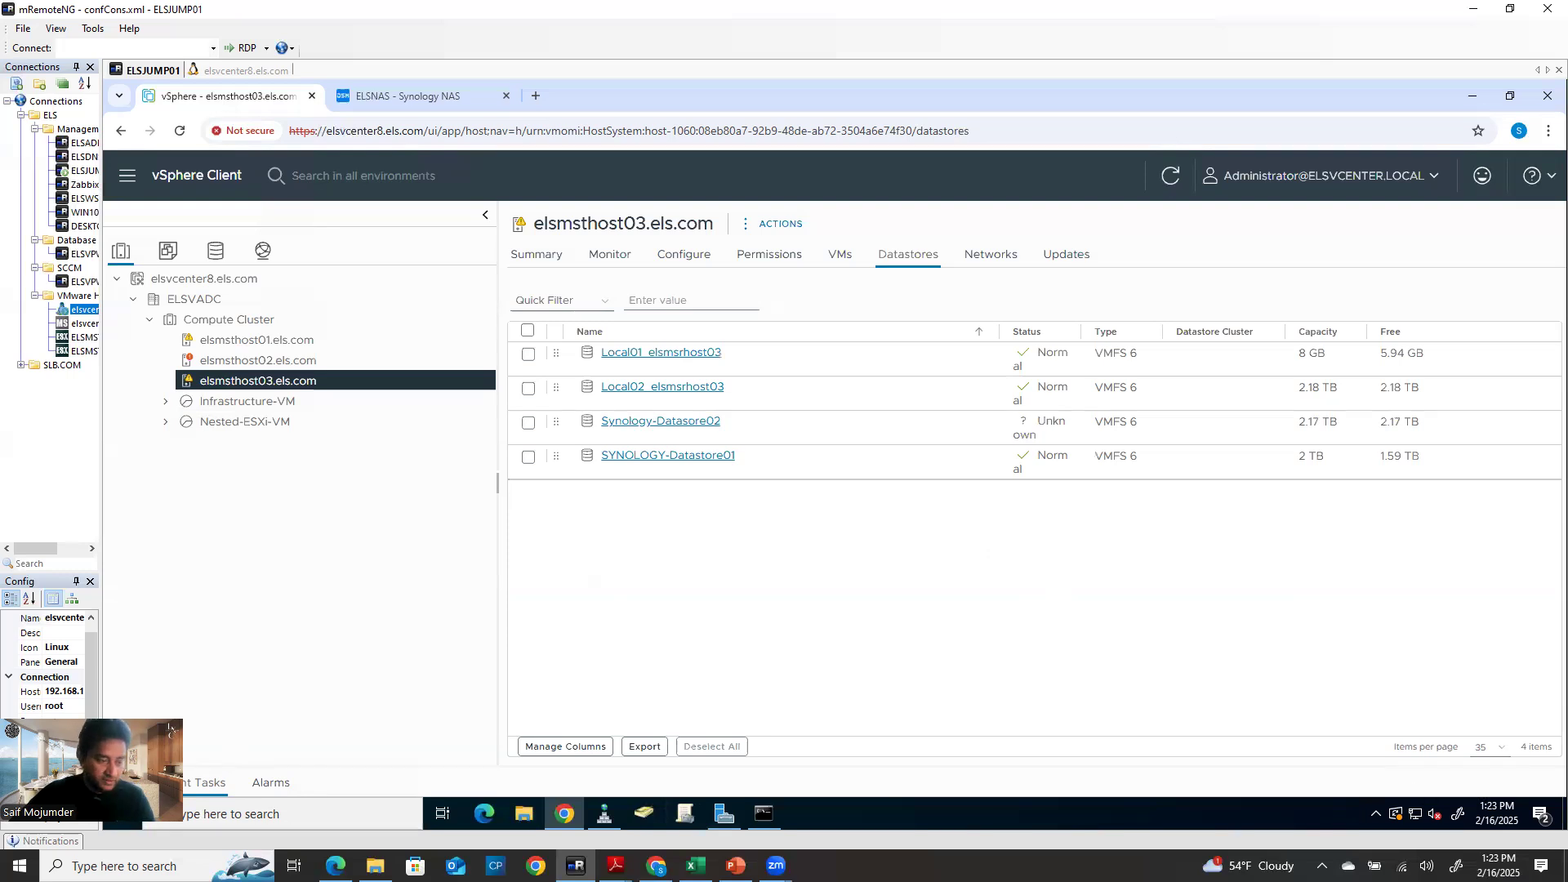
Rename datastore Synology-Datasore02 to Synology-Datastore02 and view host02's datastores
right_click(689, 426)
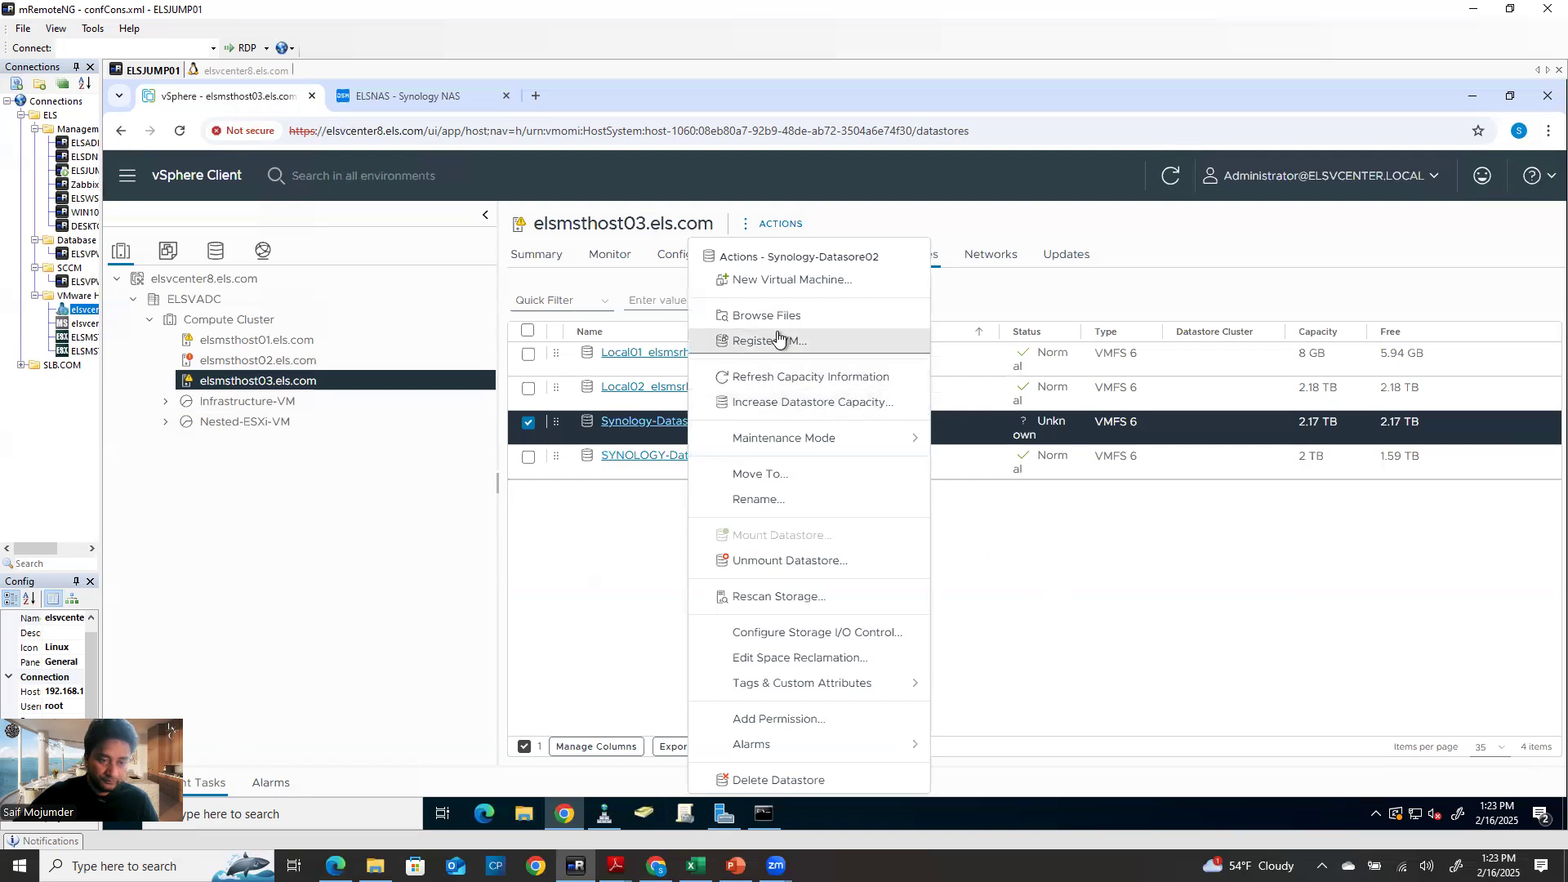
left_click(771, 494)
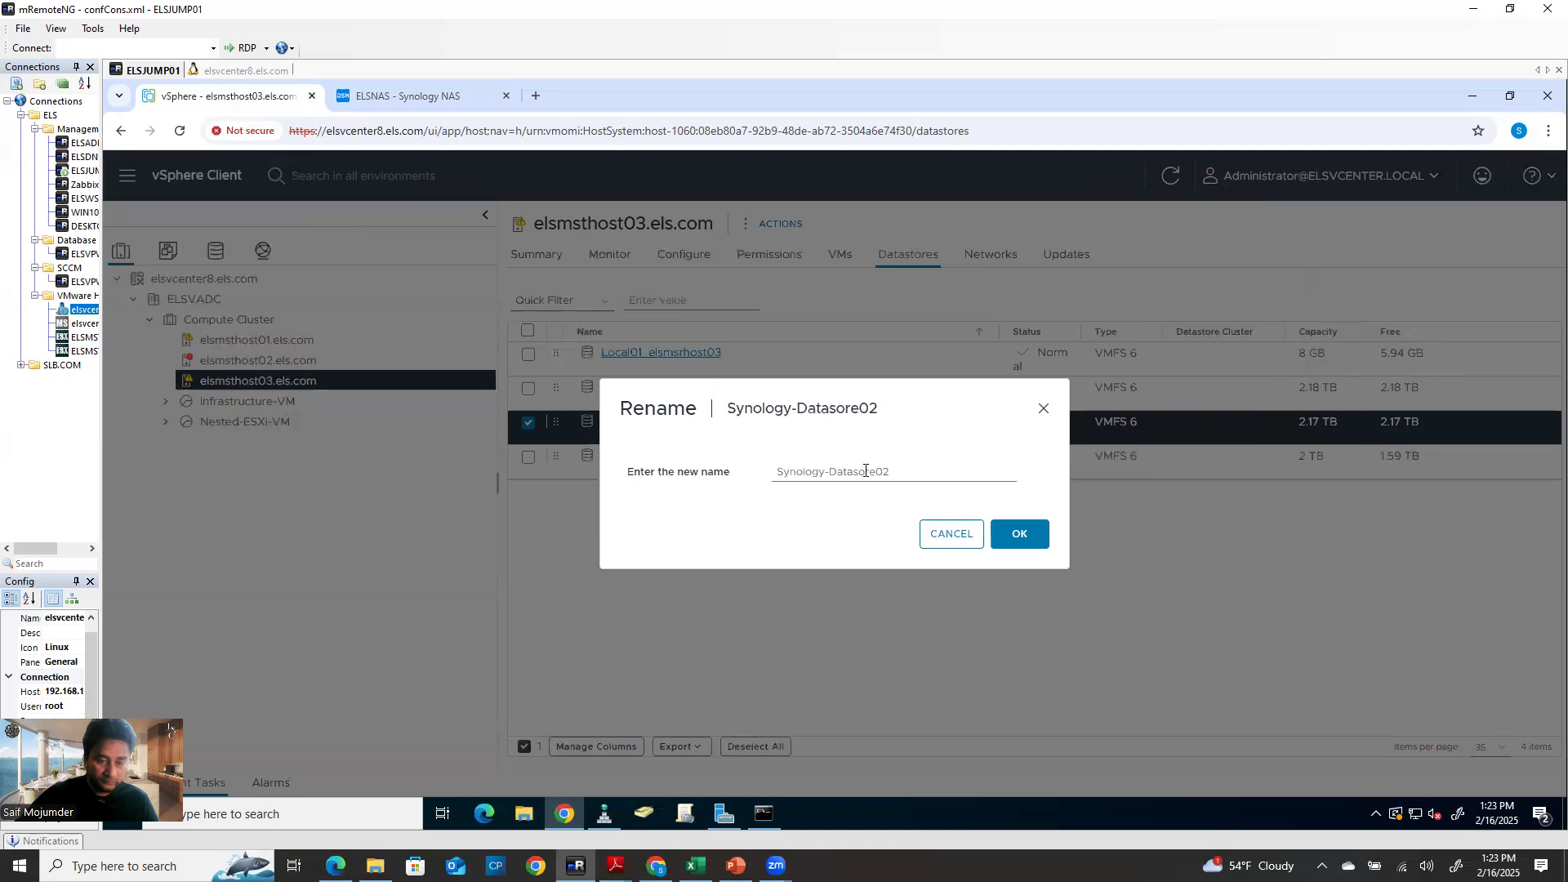
left_click(860, 471)
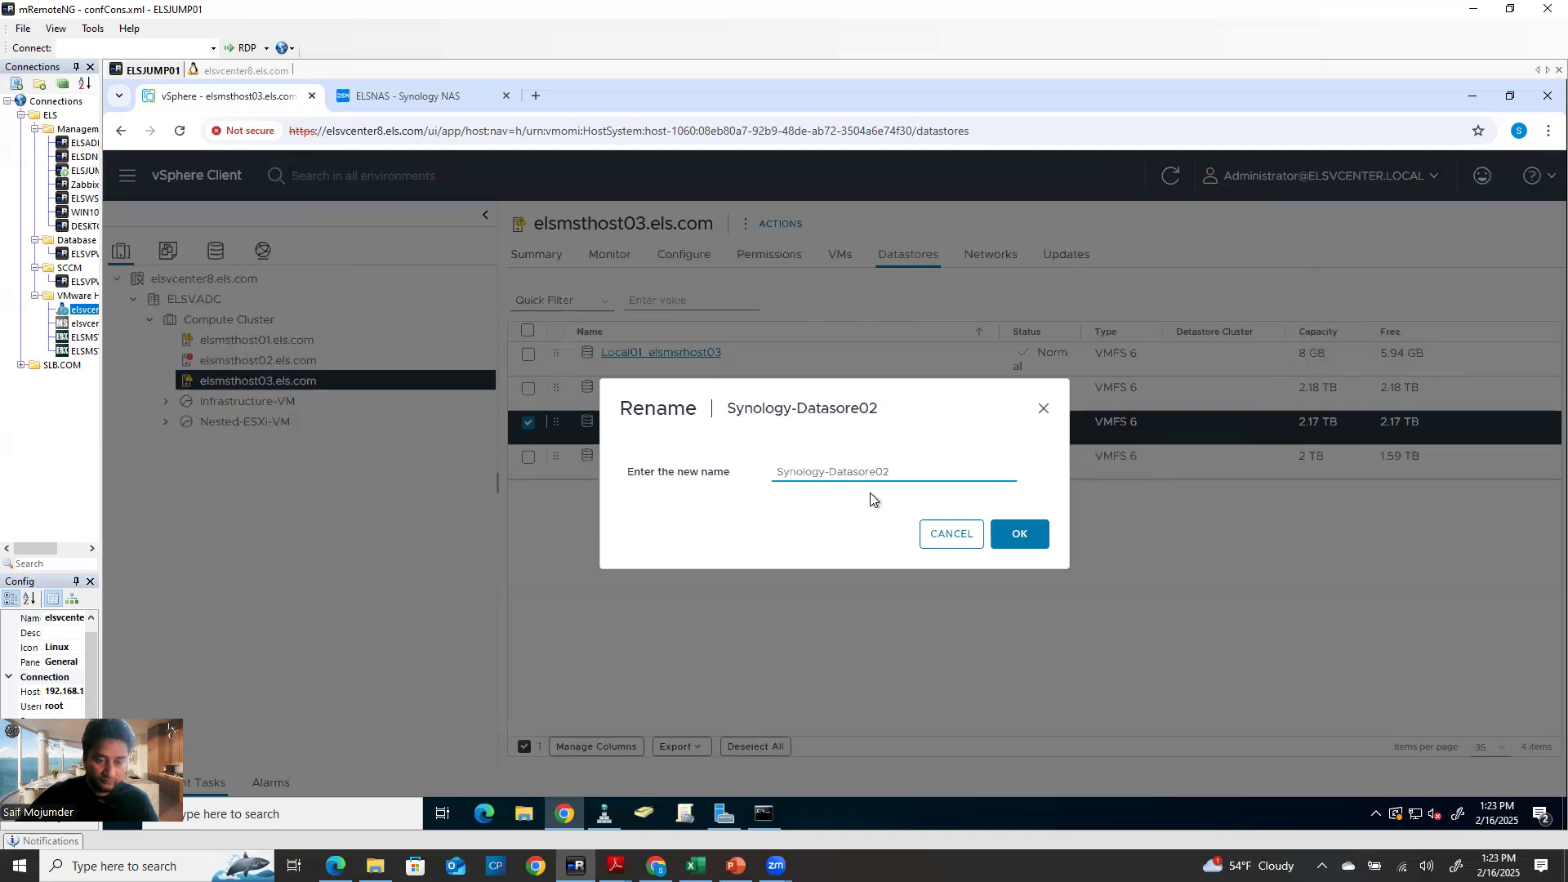
type("t")
left_click(1024, 535)
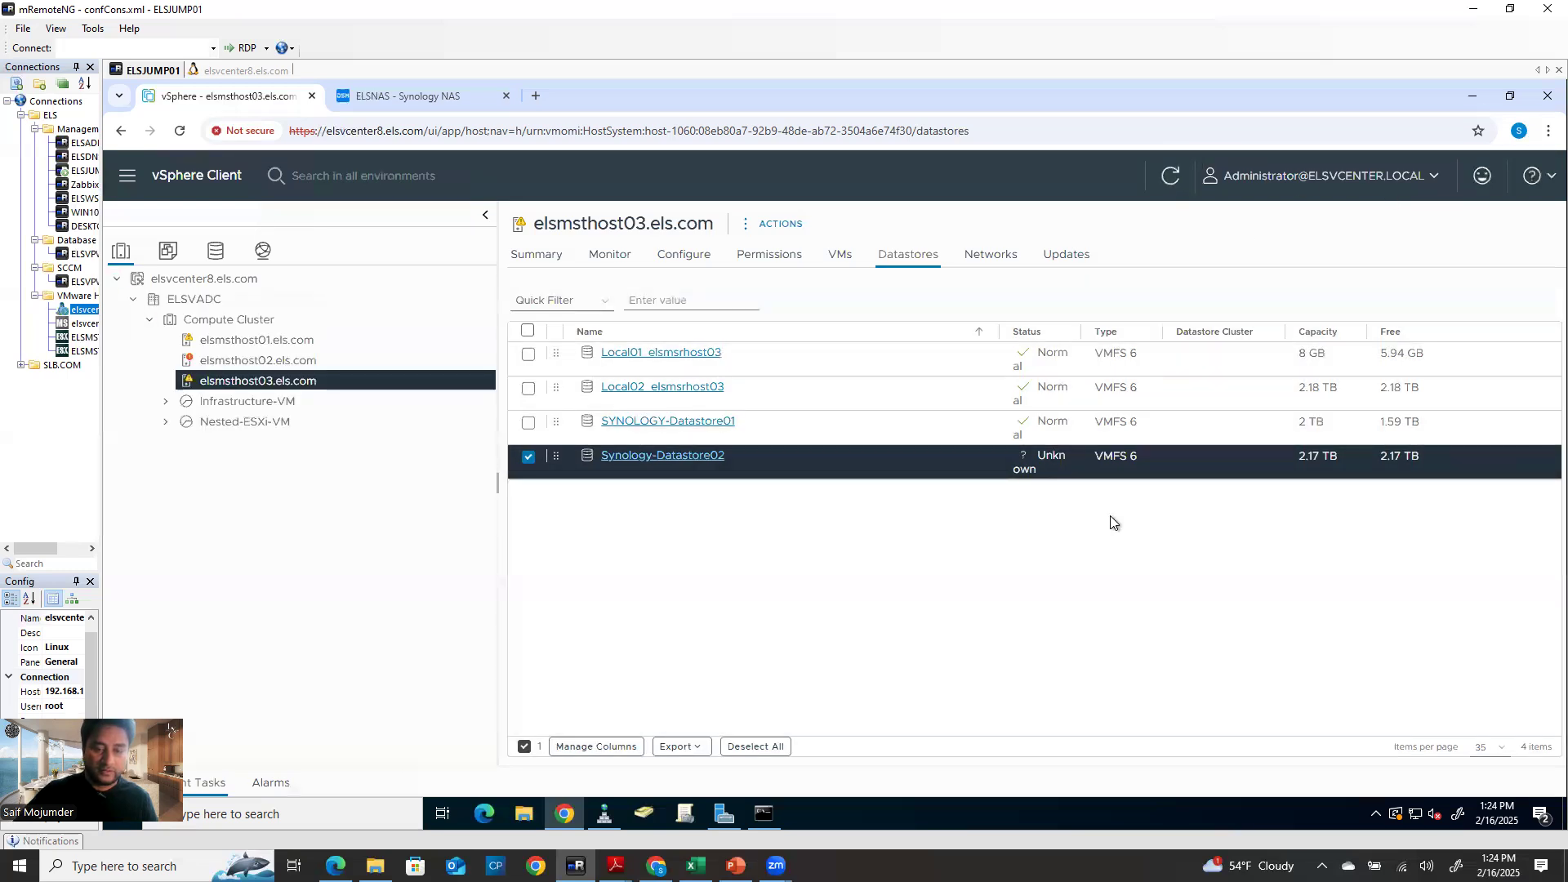
left_click(270, 361)
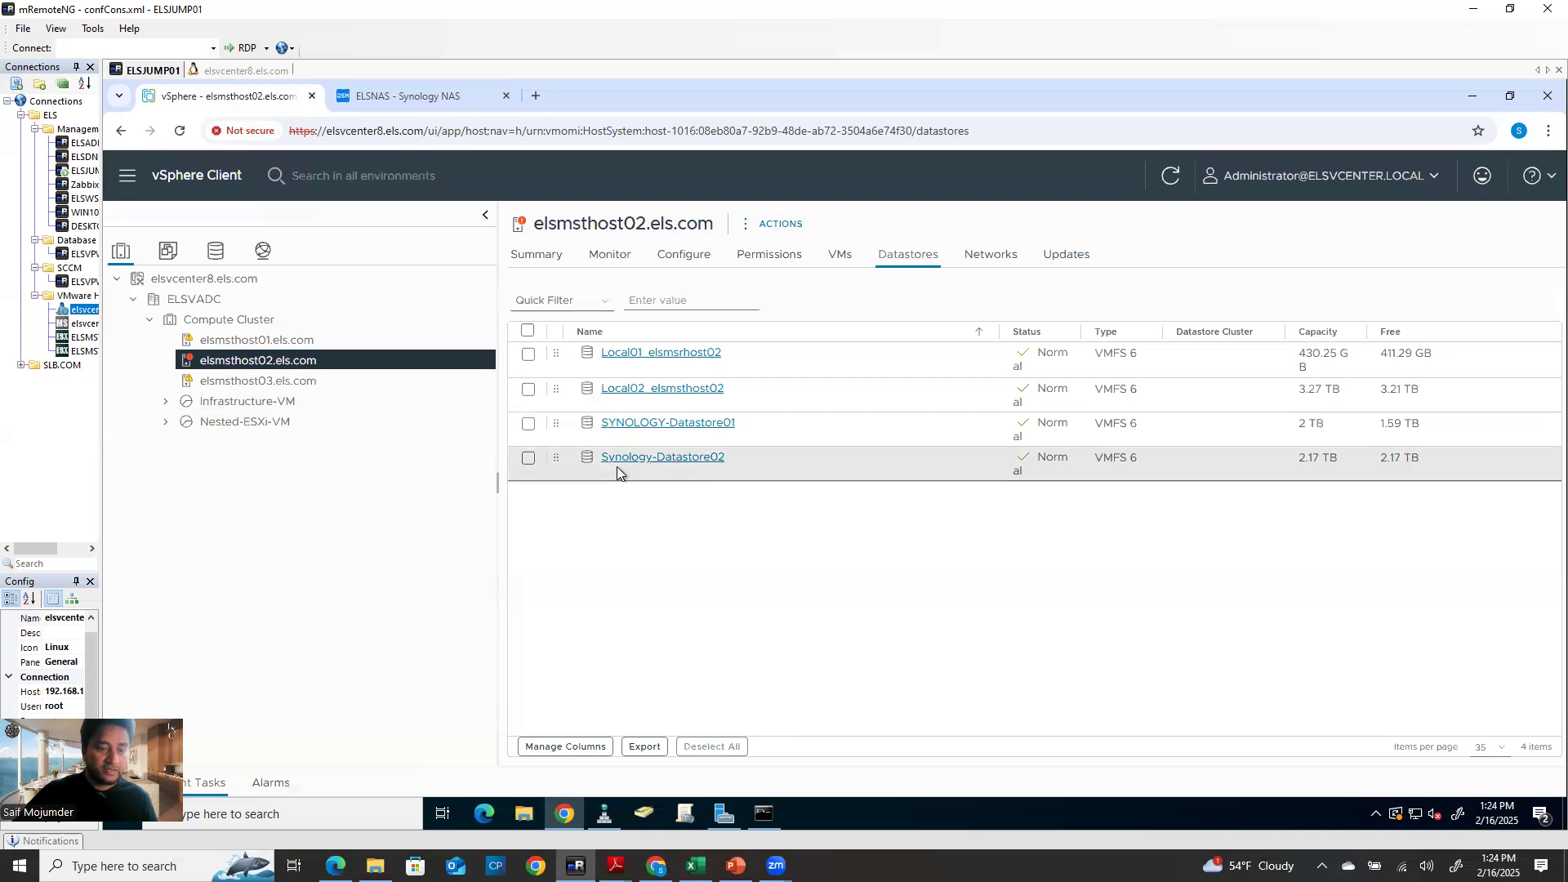
Check that host03, host02 and host01 list Synology-Datastore02, then view Synology SAN Manager's LUNs
right_click(298, 364)
mouse_move(427, 469)
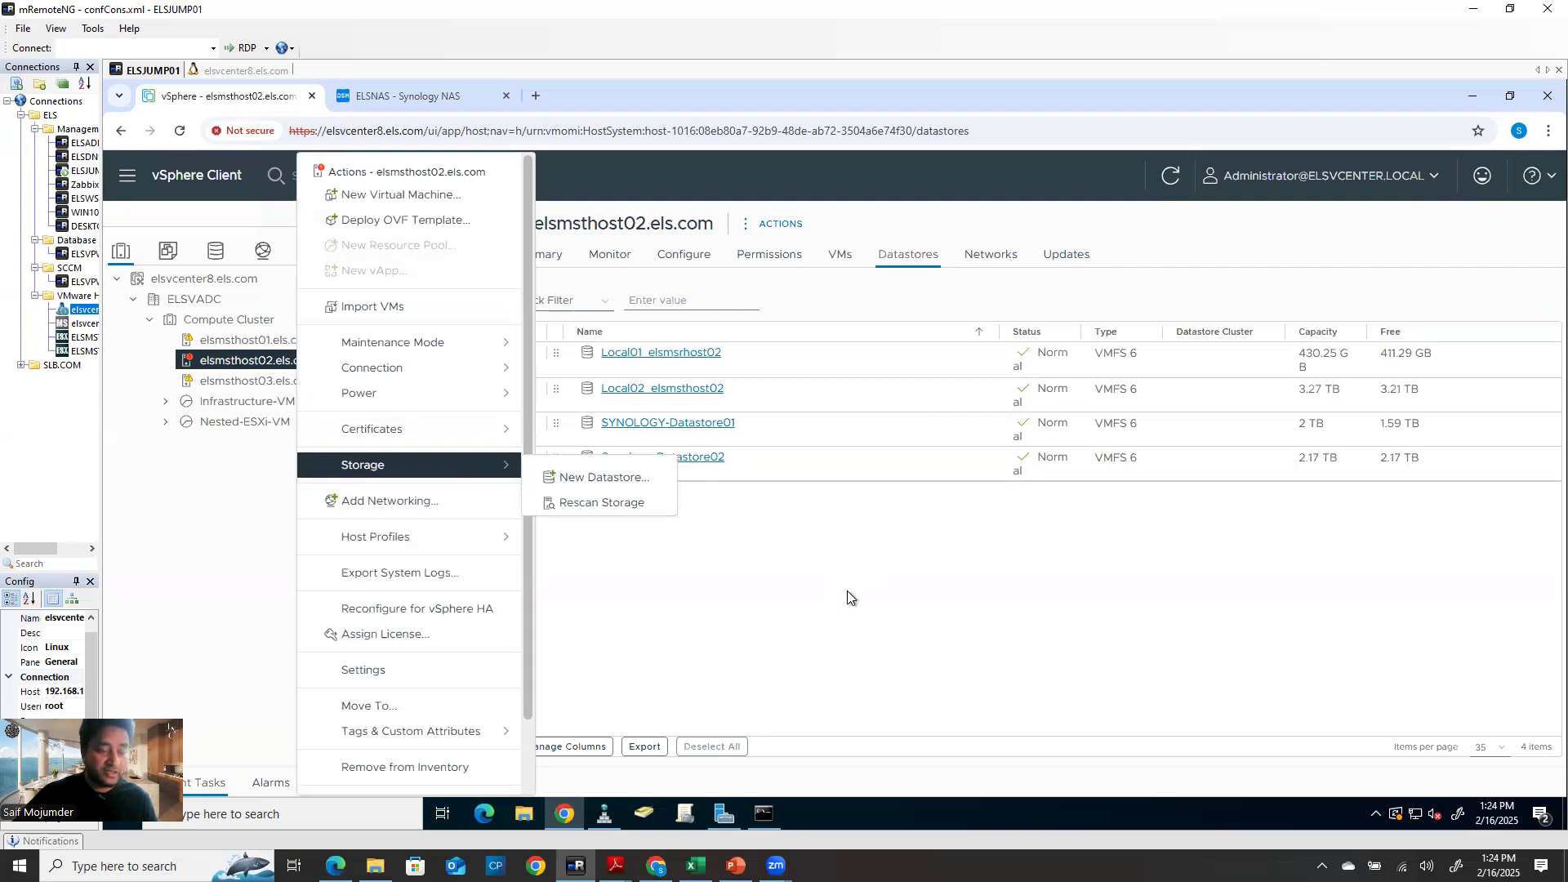
left_click(307, 386)
left_click(306, 386)
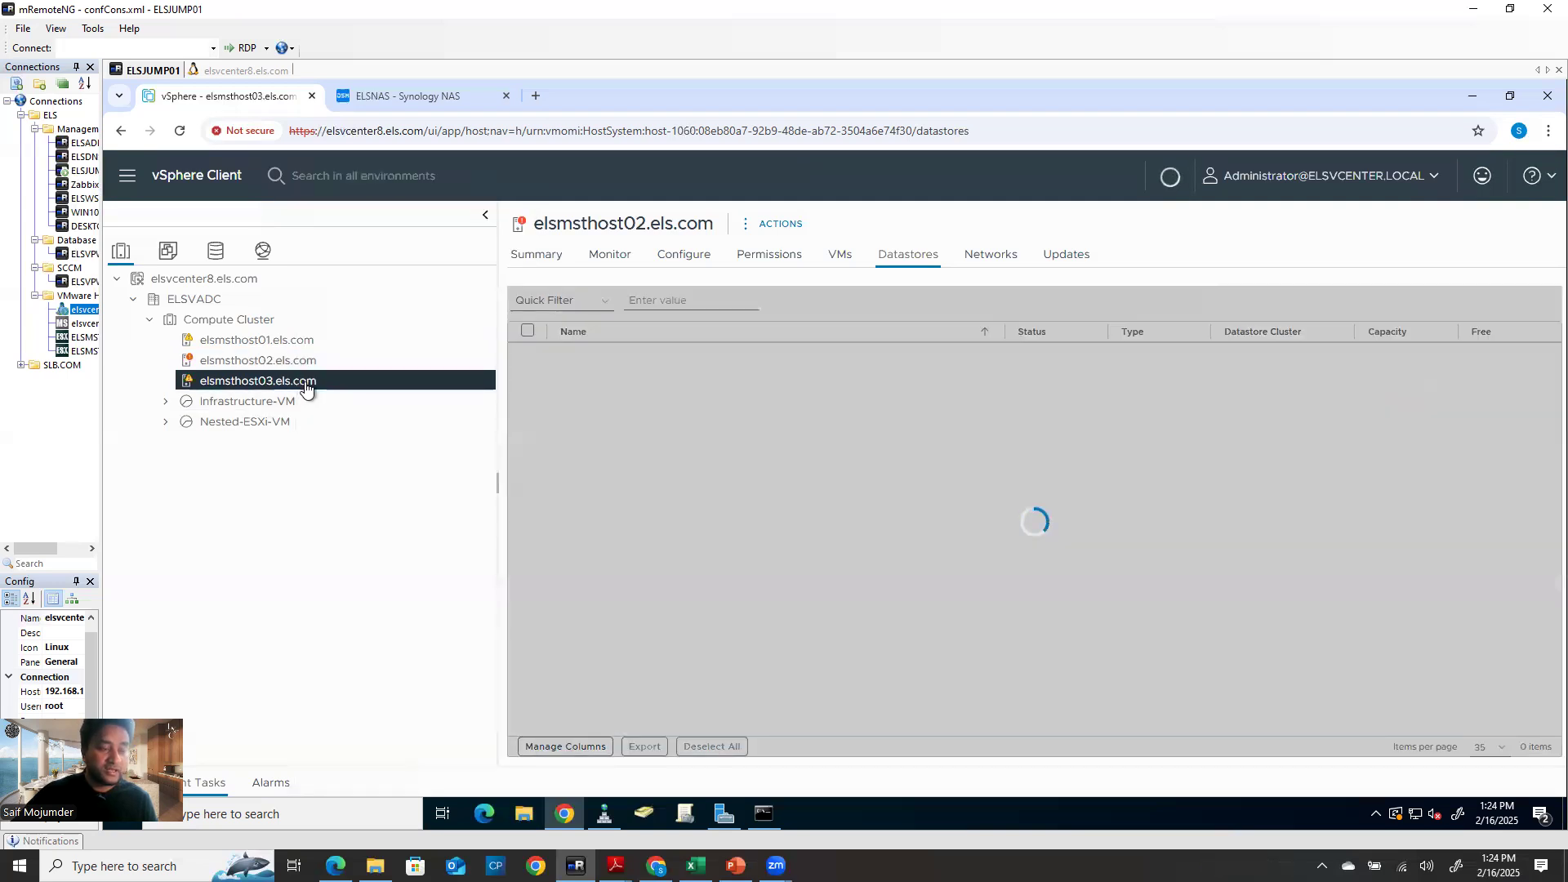
left_click(301, 360)
left_click(302, 340)
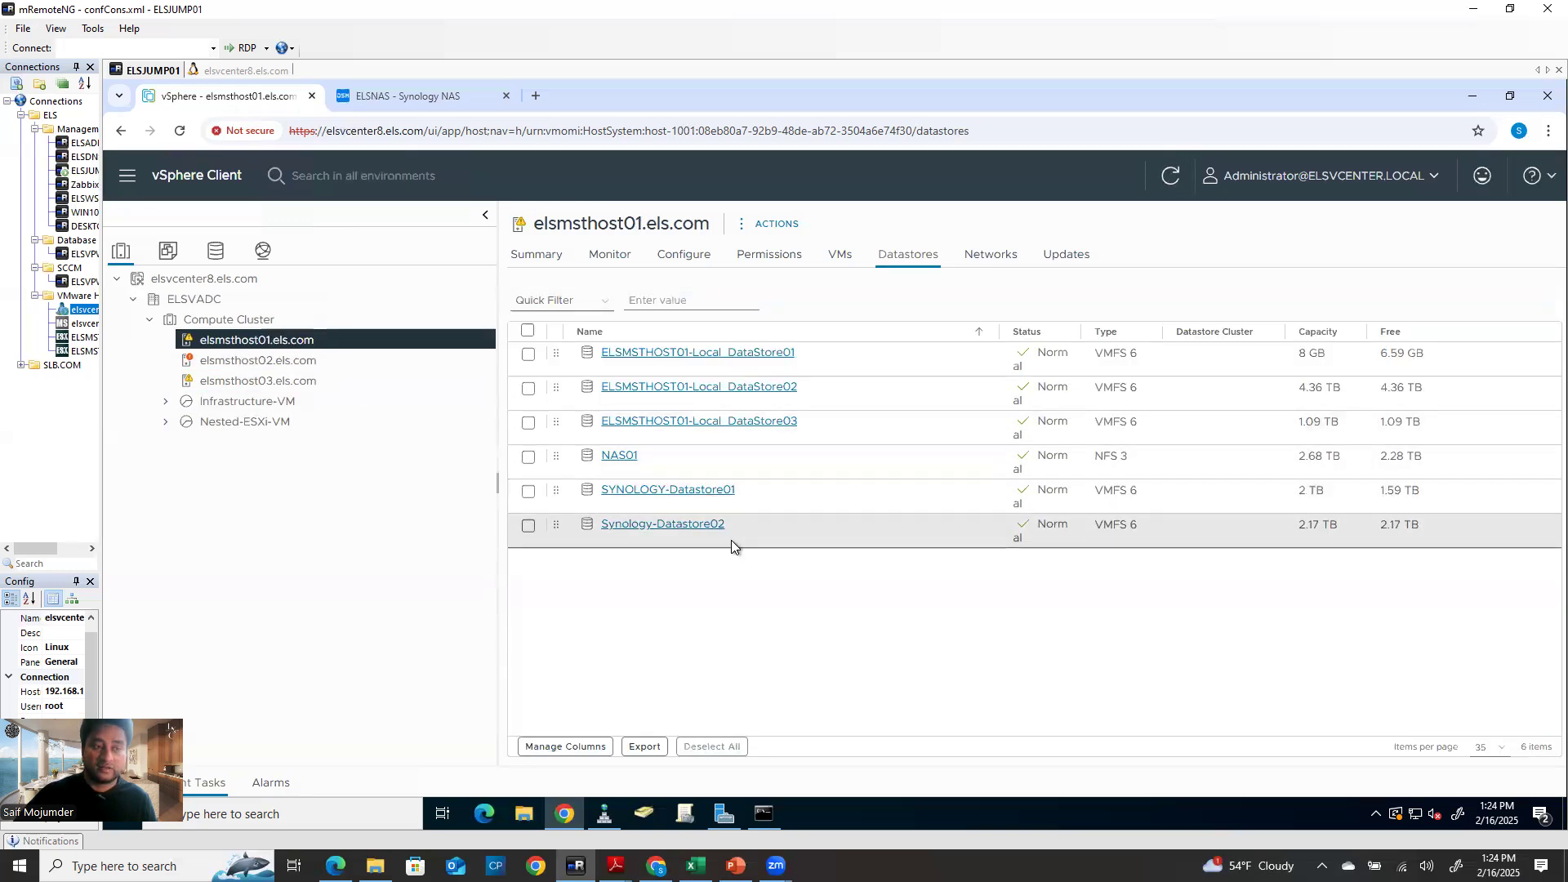
left_click(459, 105)
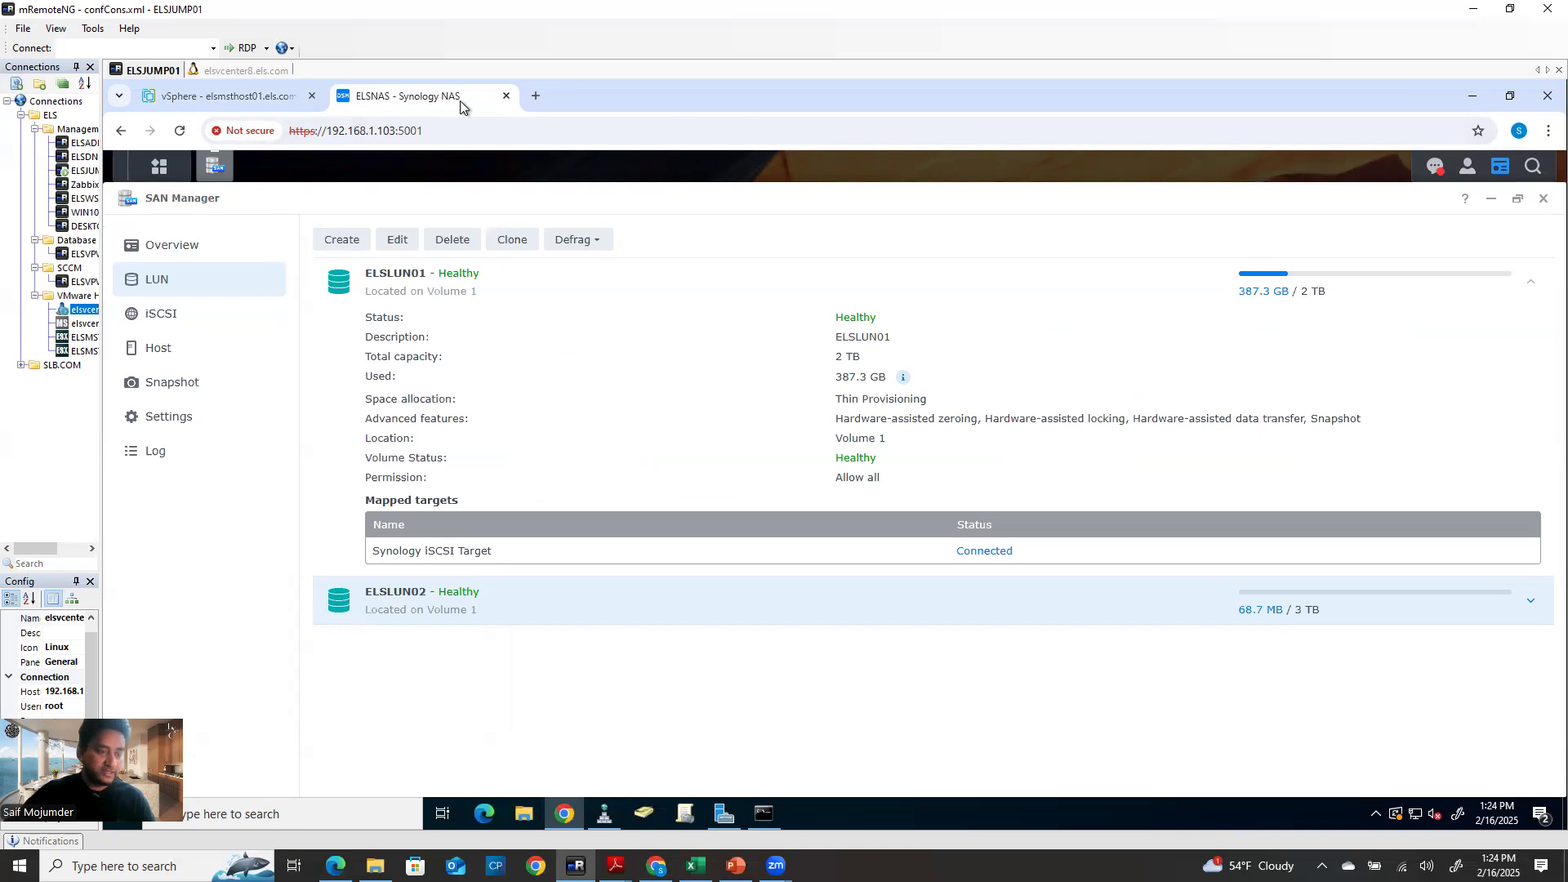
Return to the vSphere tab showing host01's datastores
left_click(218, 98)
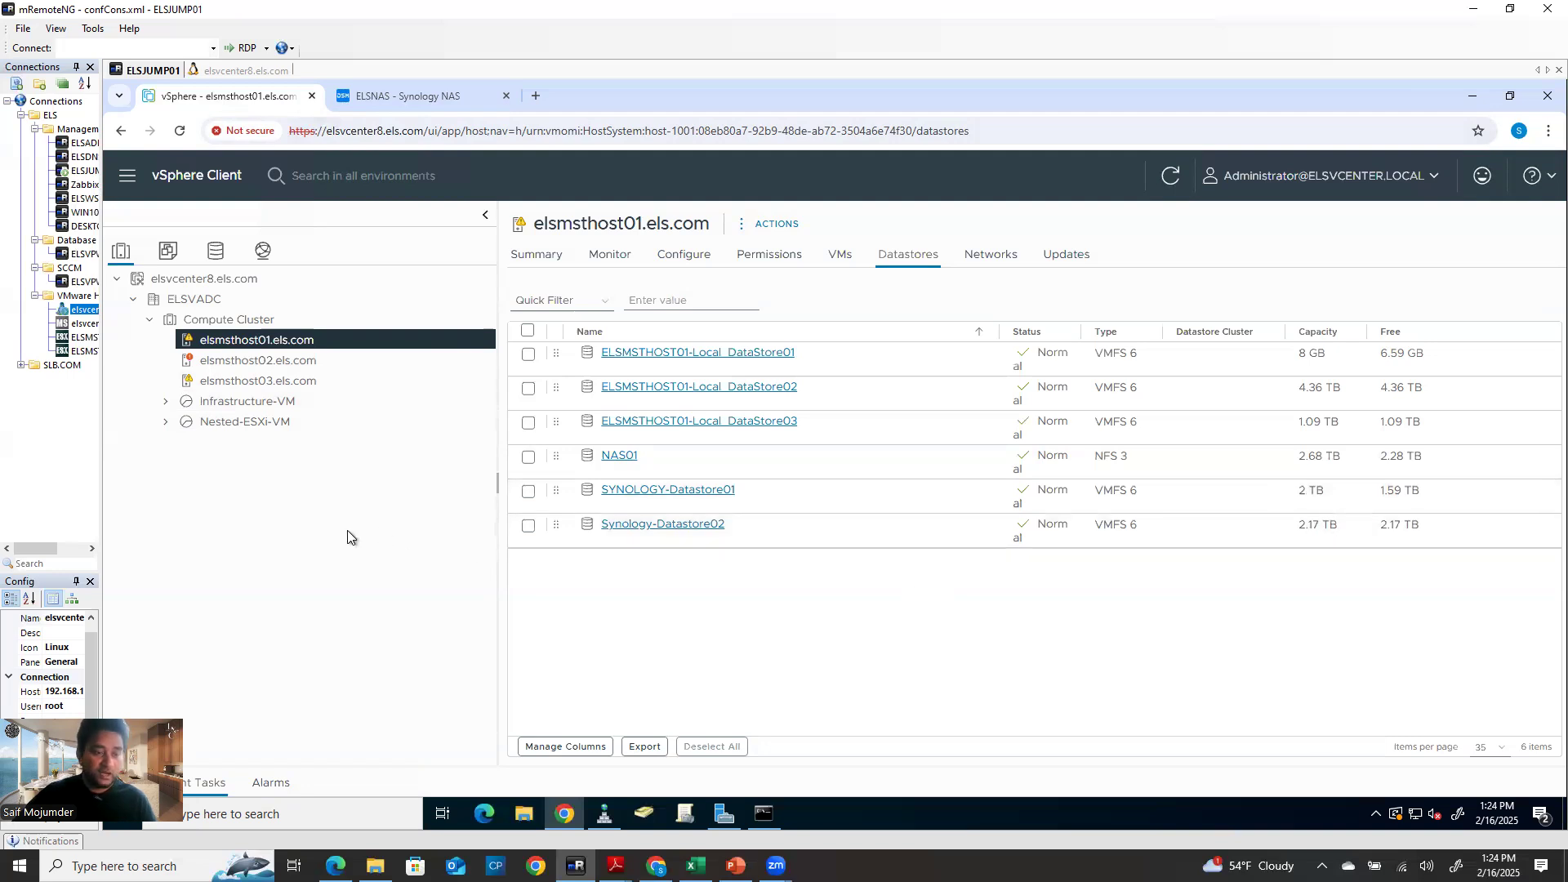
Grow Synology-Datastore02 by 851.7 GB to 3 TB onto the 3.00 TB Synology iSCSI disk
right_click(630, 528)
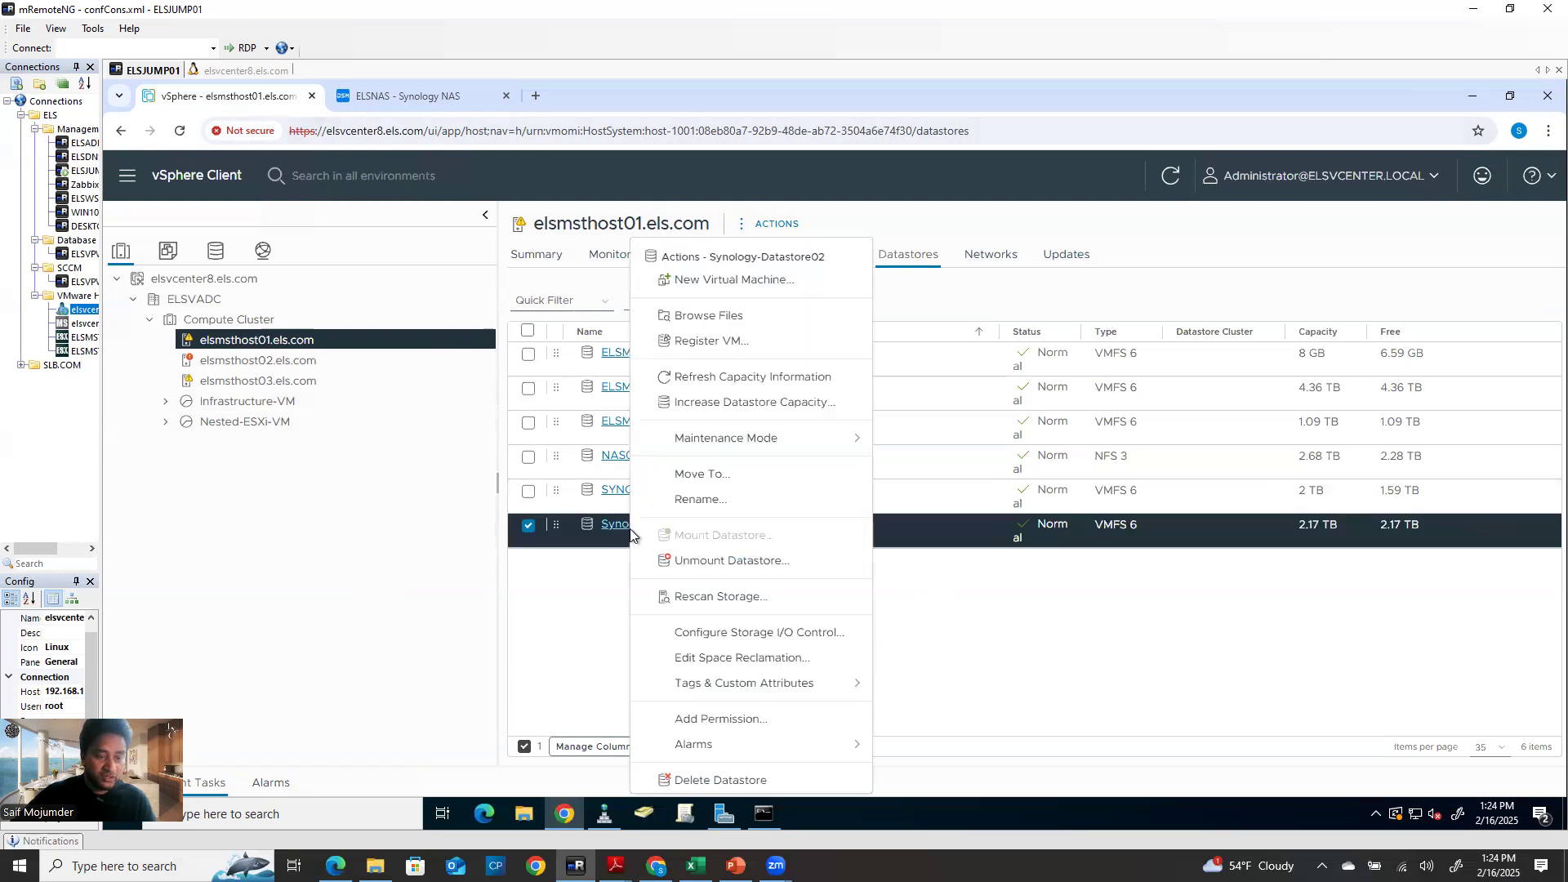
left_click(715, 404)
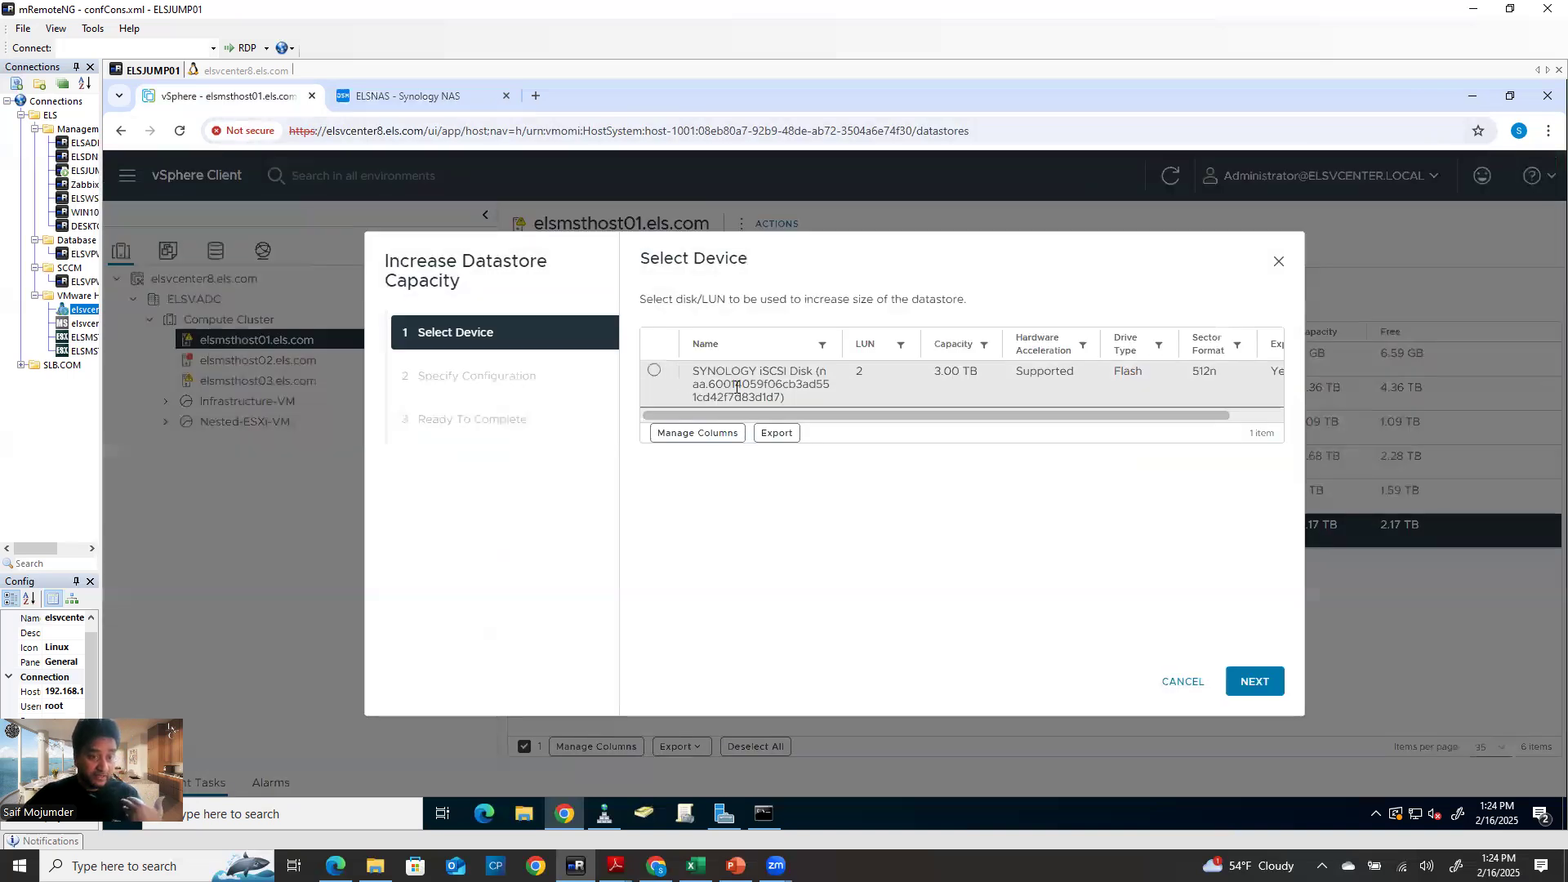
left_click(654, 371)
left_click(1252, 680)
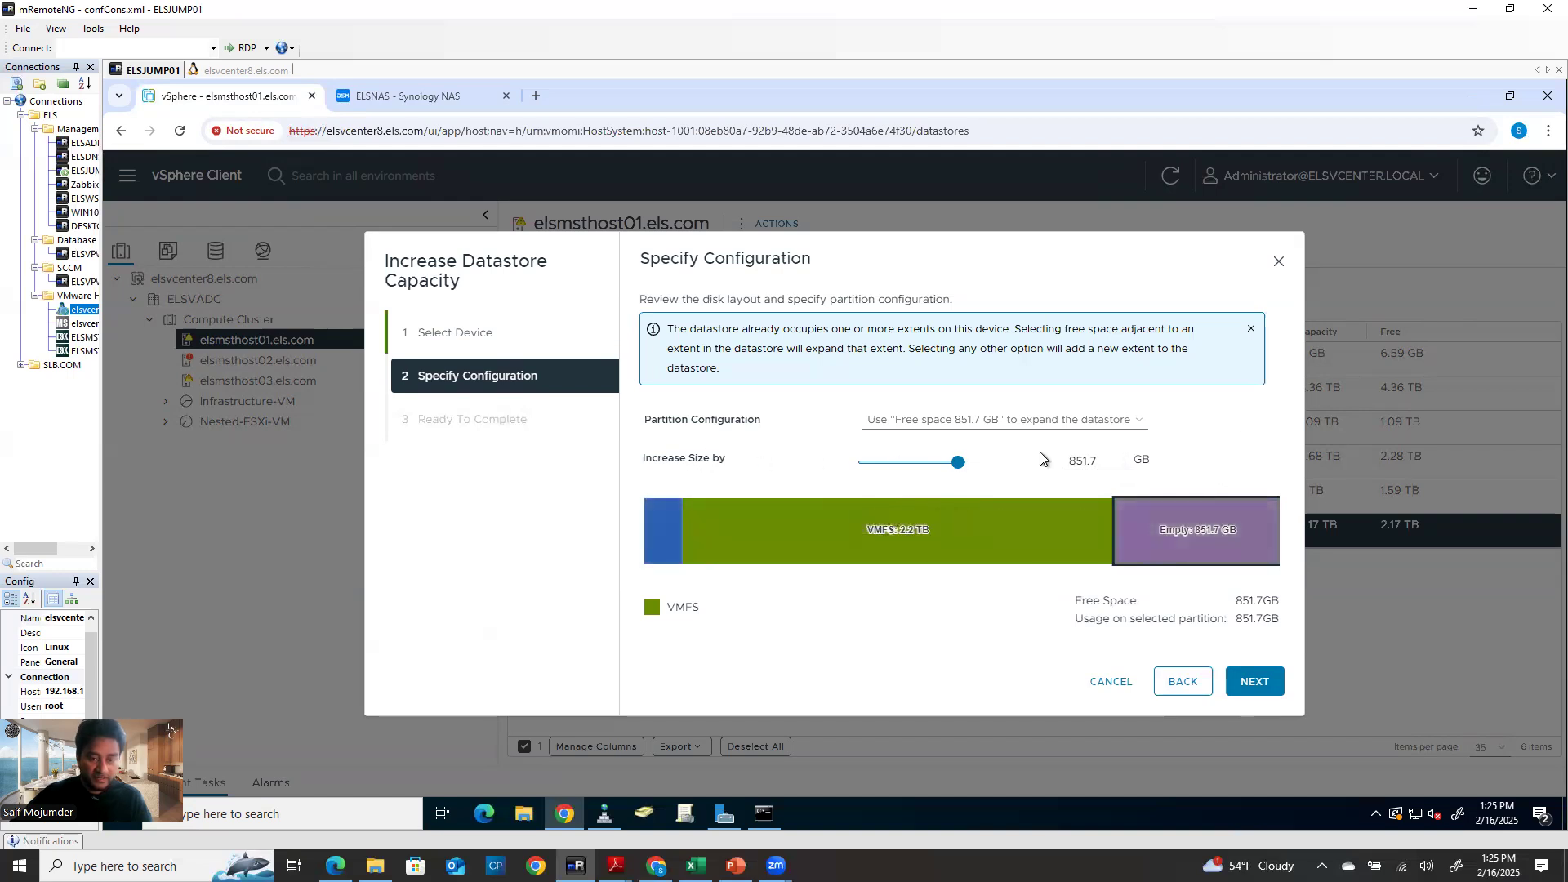
left_click(1257, 683)
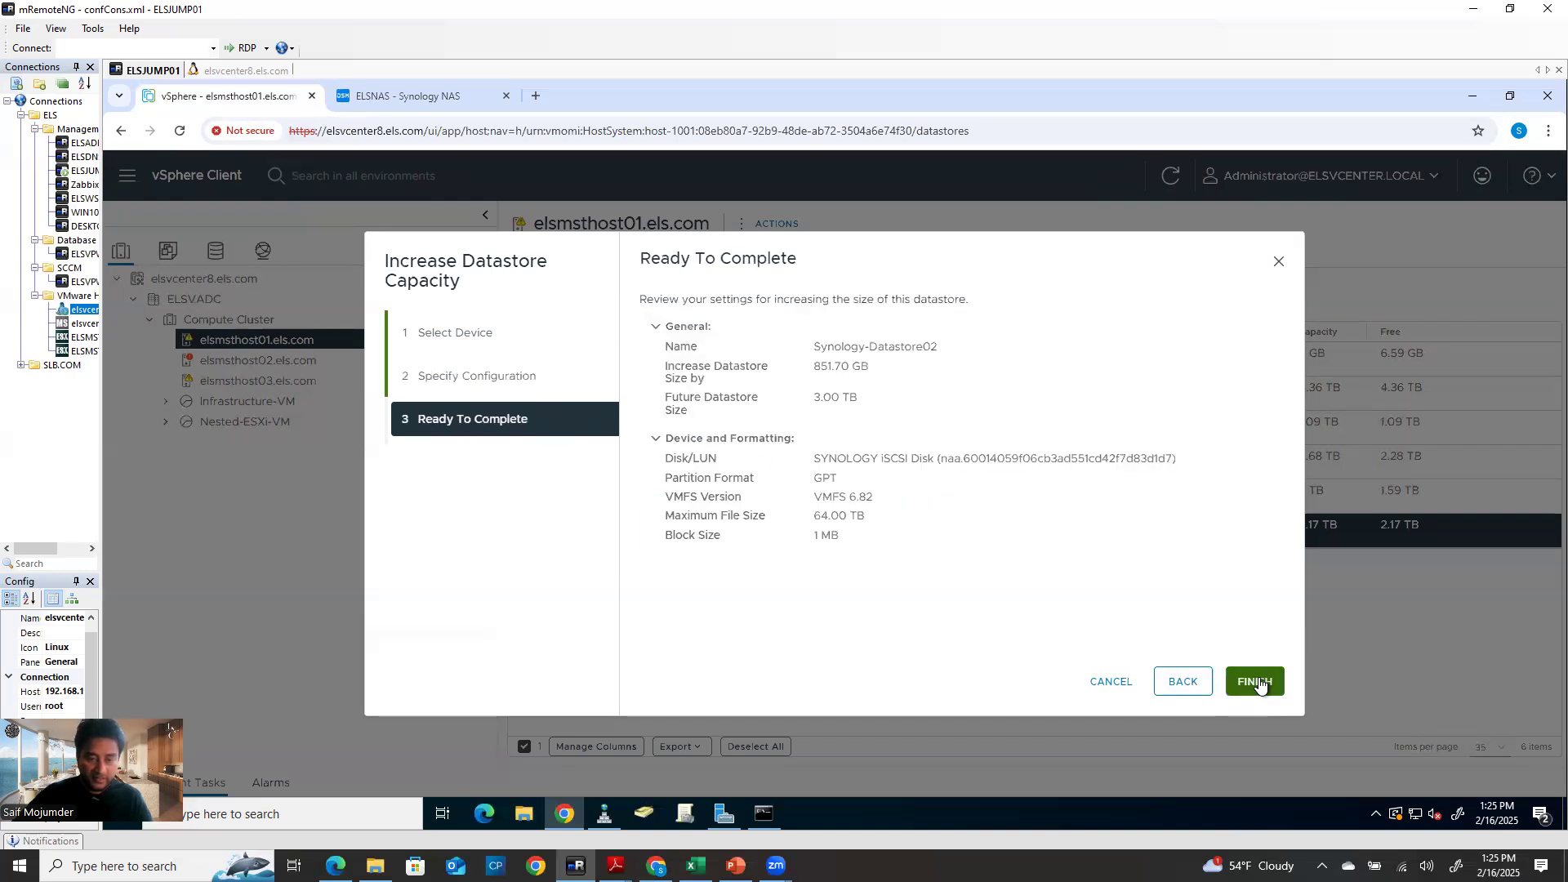
left_click(1260, 683)
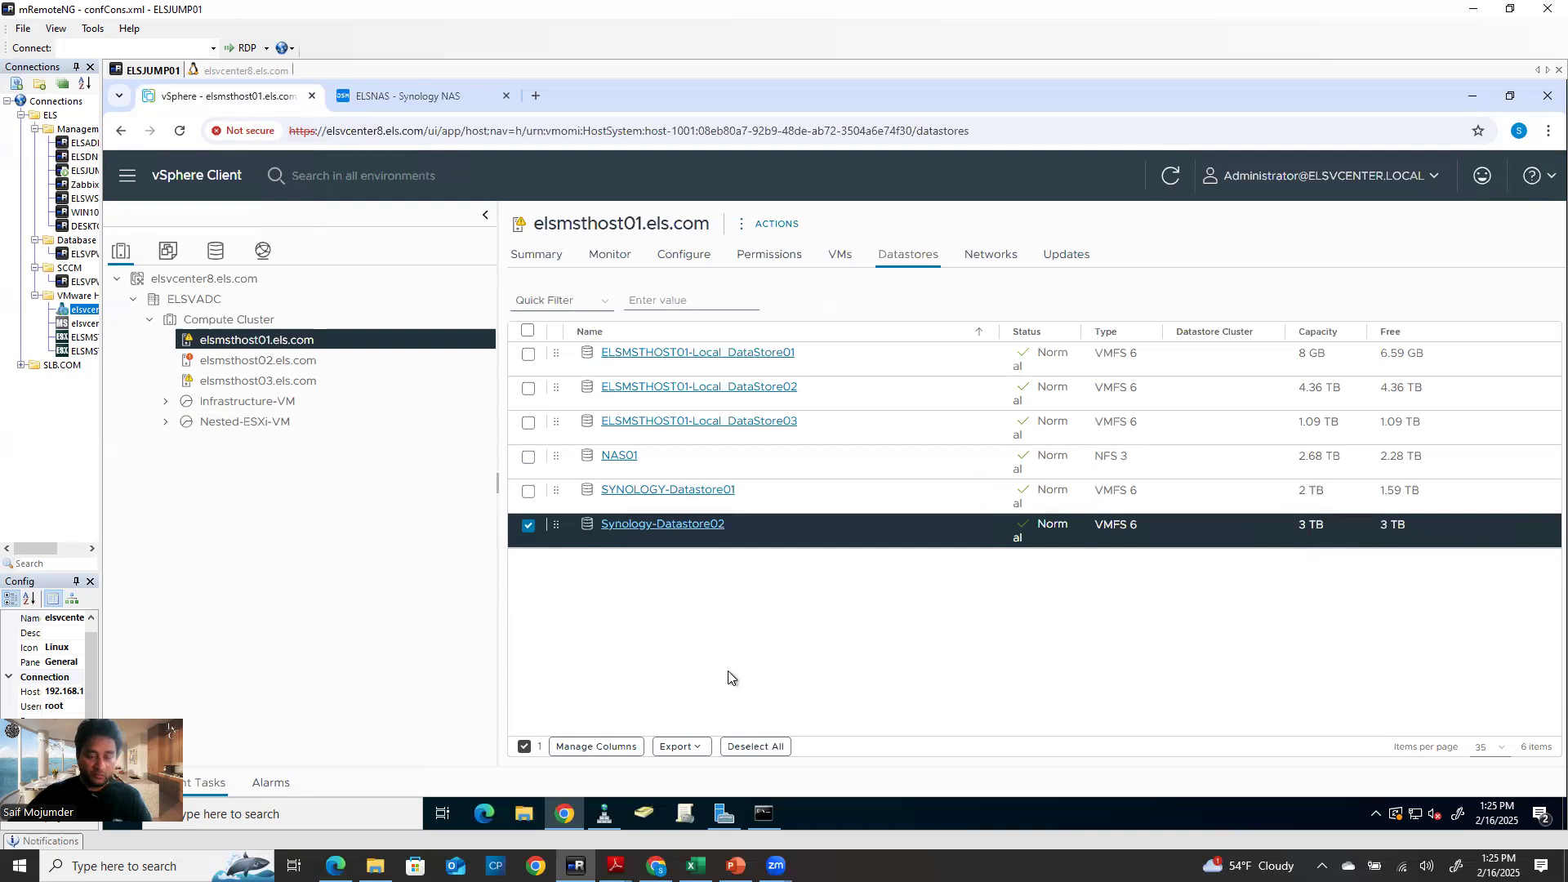
Refresh and confirm host02 and host03 list Synology-Datastore02 at 3 TB
left_click(285, 360)
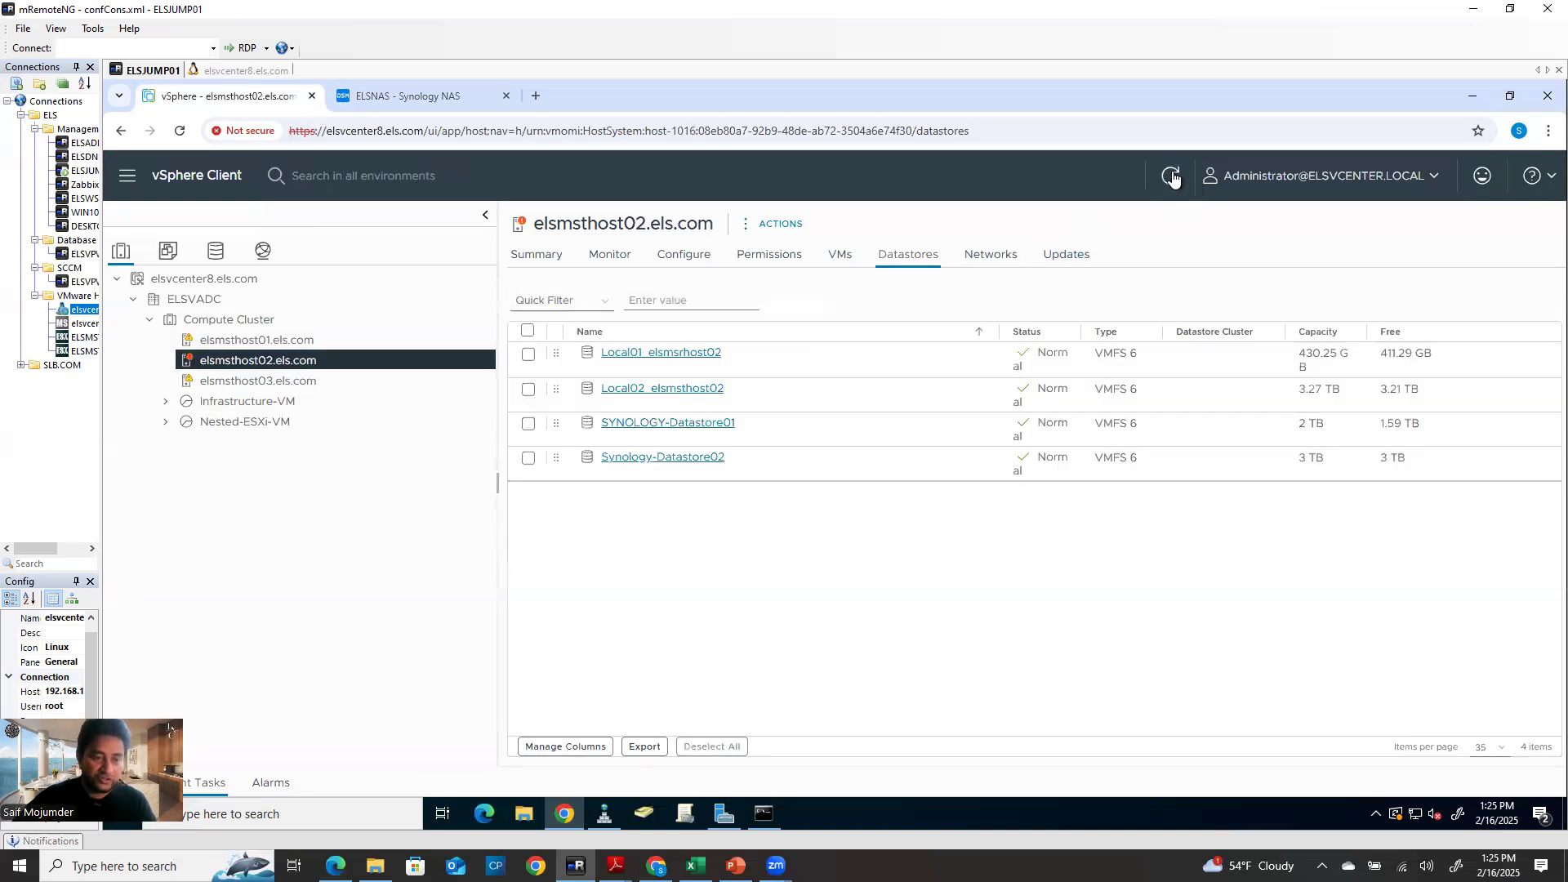
left_click(1173, 178)
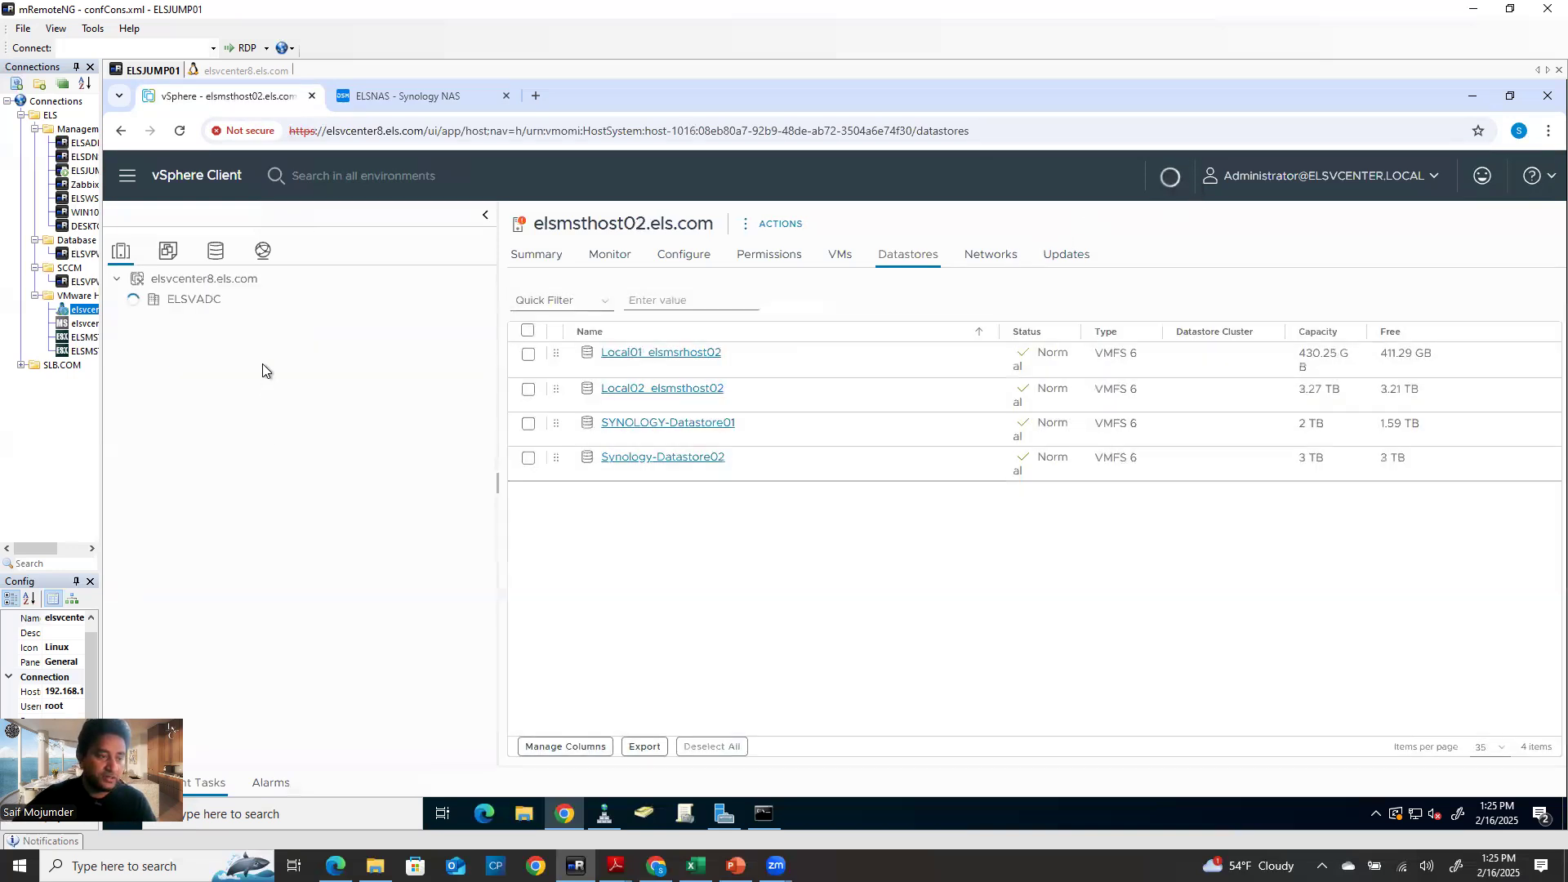
left_click(263, 381)
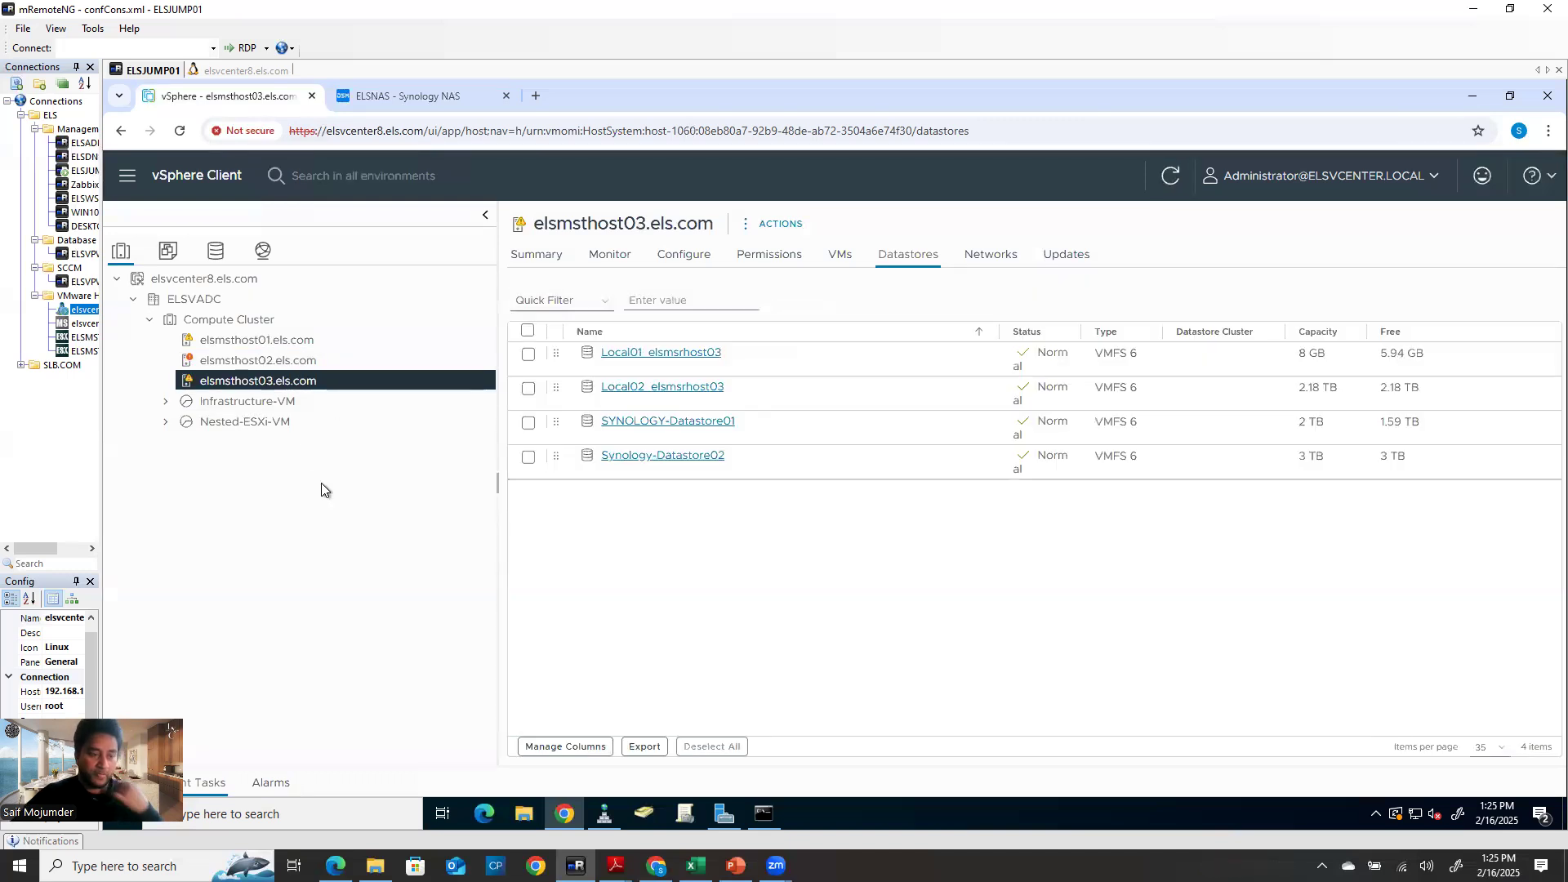
Review host03's VMkernel adapters and vSwitch0, then show iSCSI adapter vmhba64's details
left_click(238, 402)
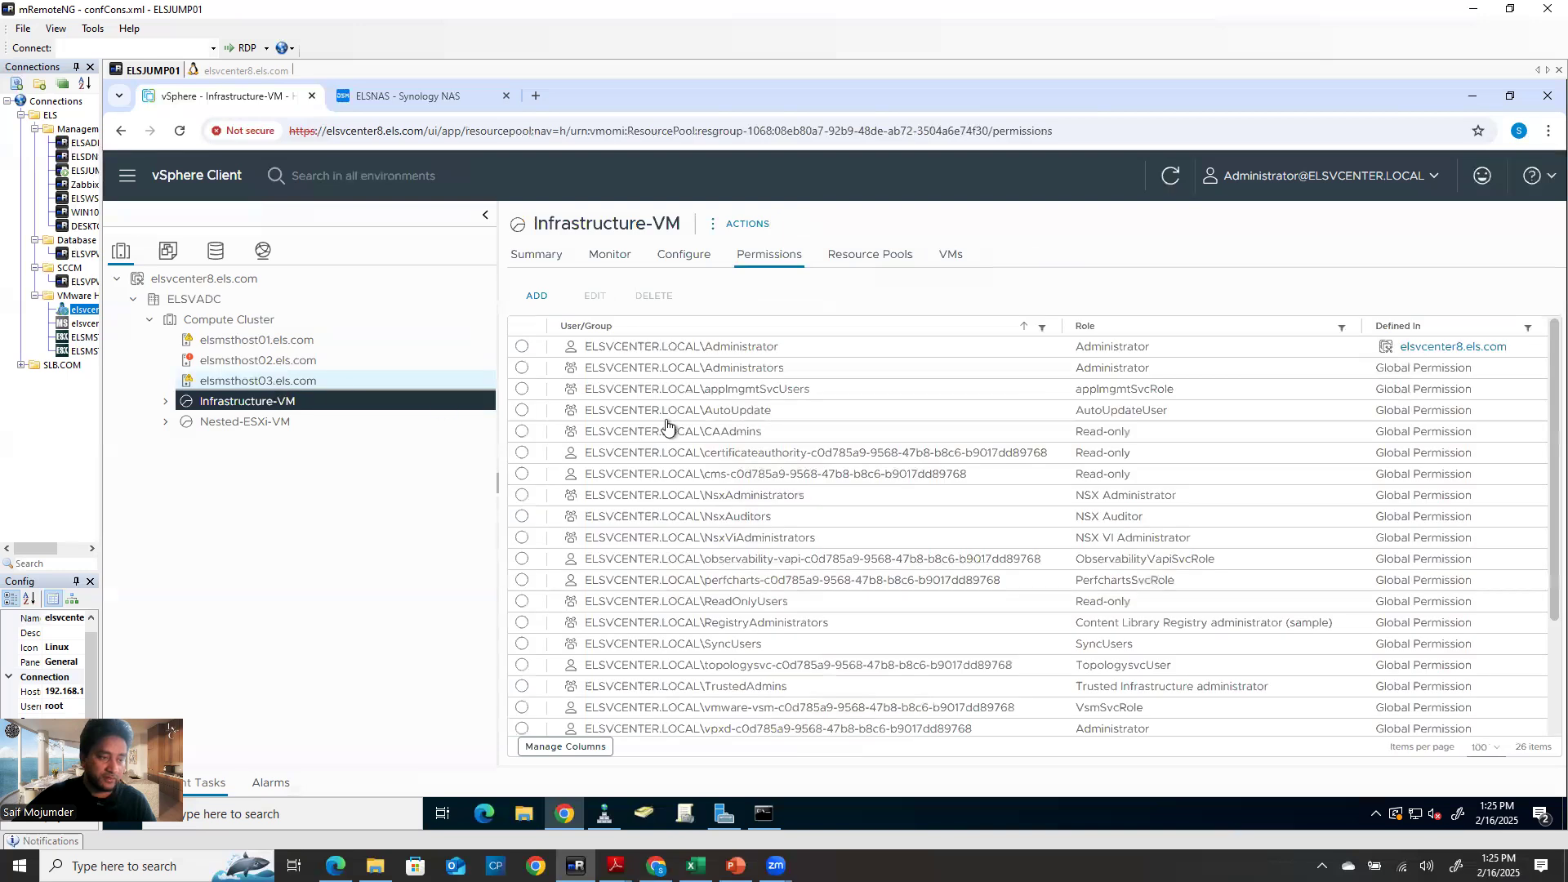
left_click(274, 382)
left_click(690, 258)
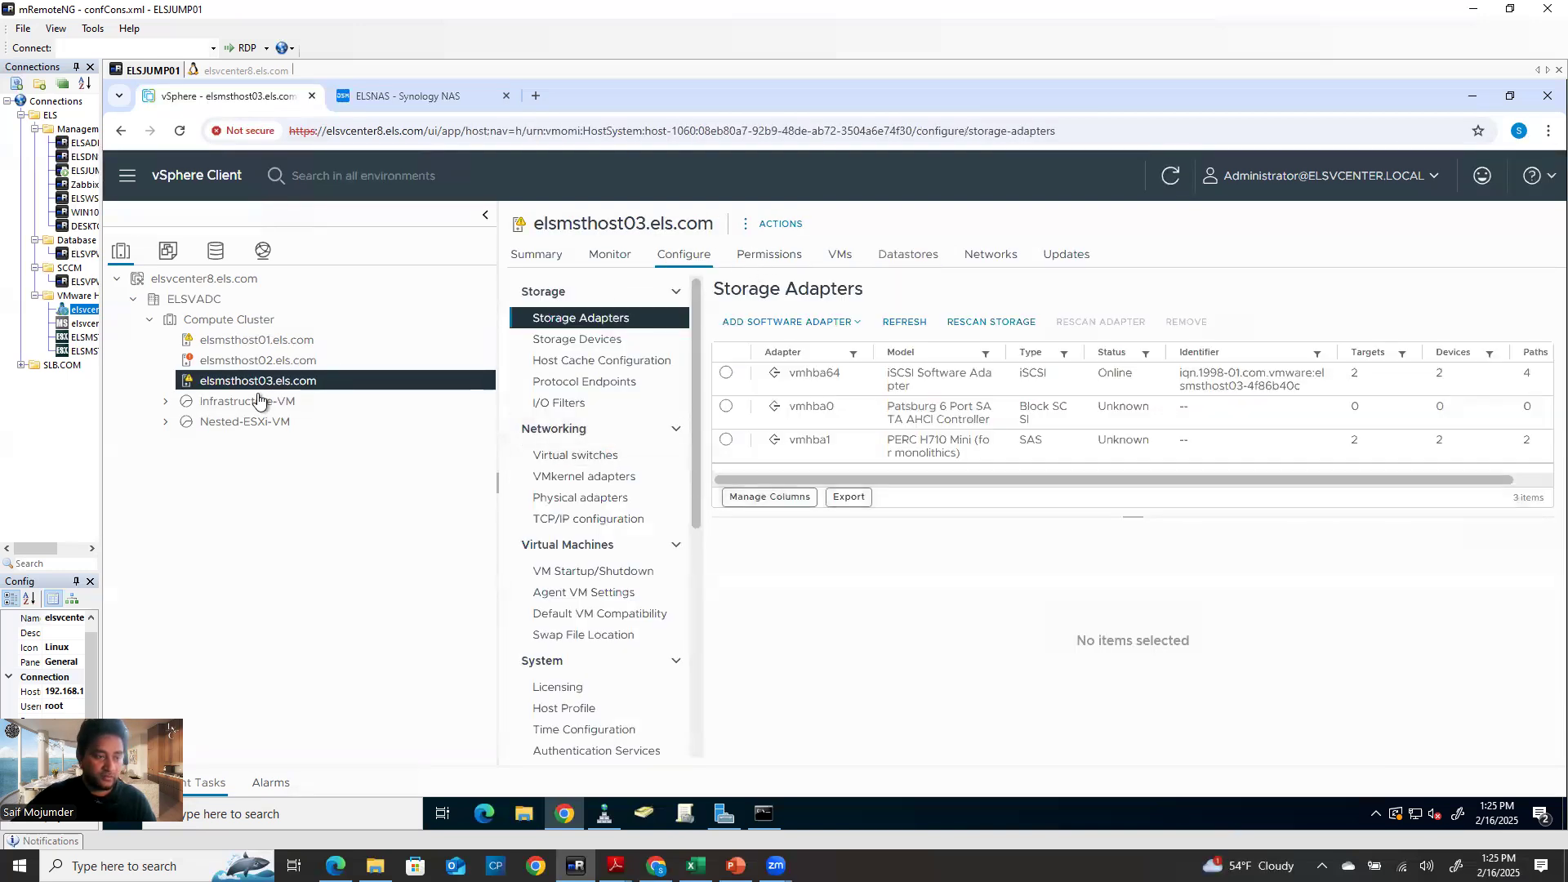
left_click(594, 480)
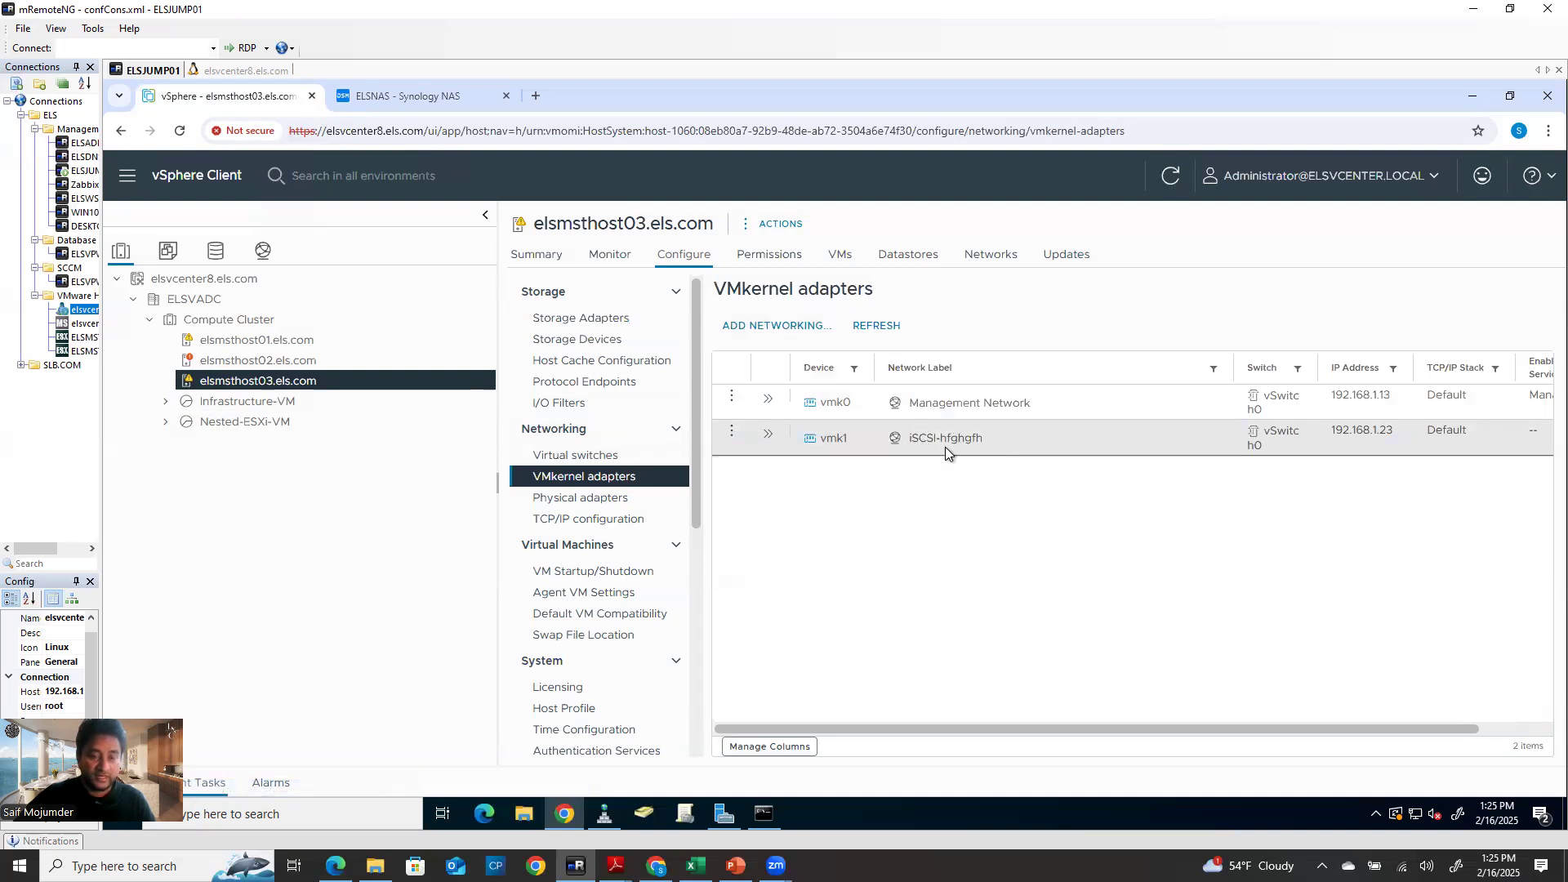
left_click(616, 456)
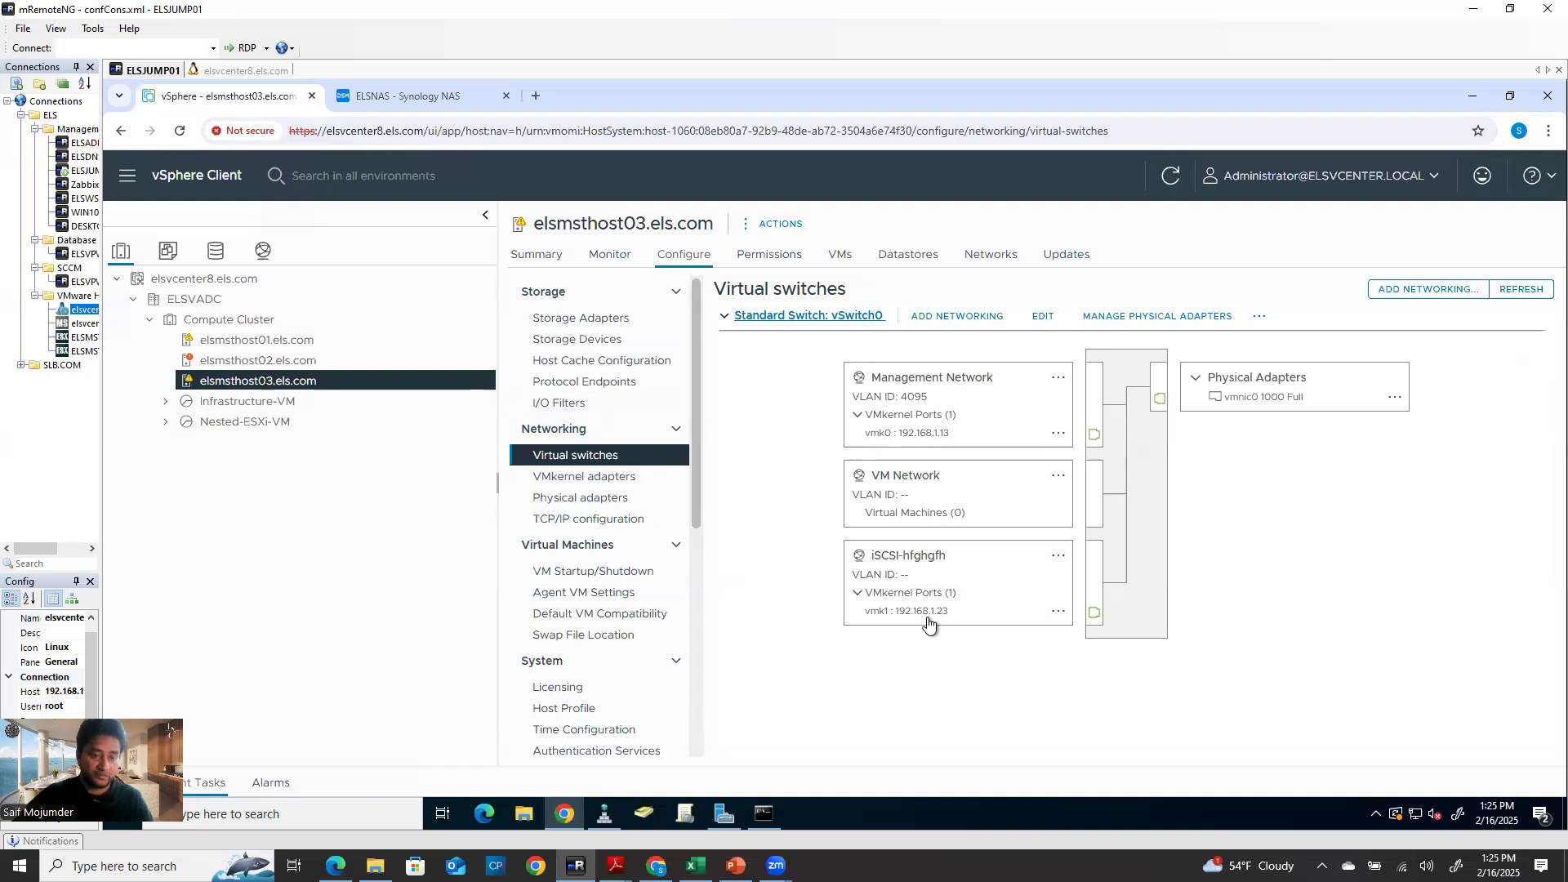
left_click(605, 324)
left_click(770, 380)
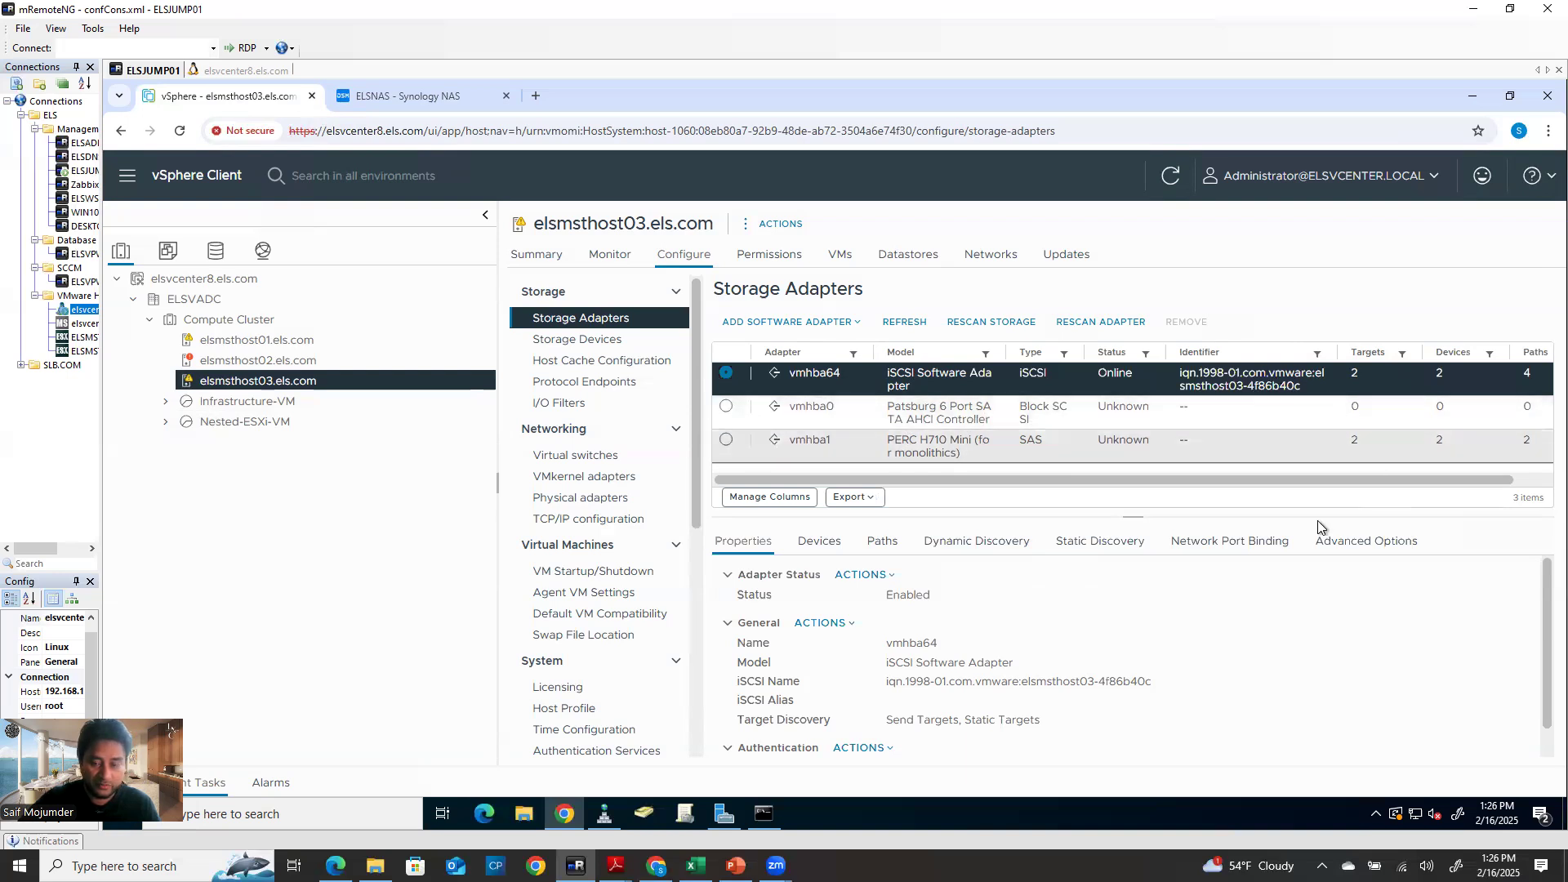
Remove the iSCSI-hfghfgh network port binding from vmhba64, accepting loss of the last path
left_click(1219, 541)
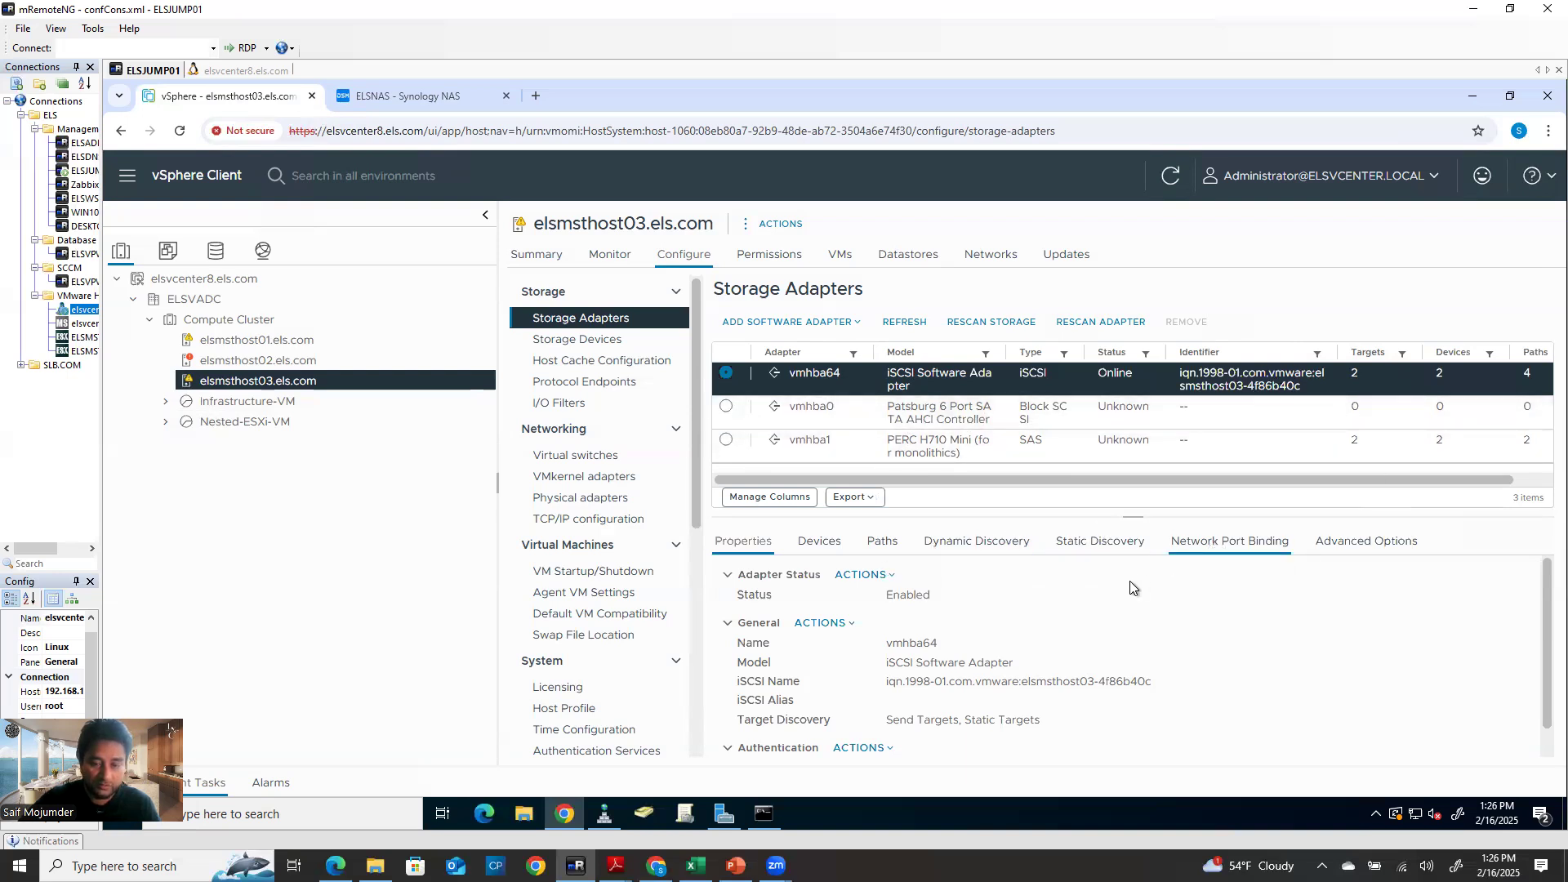
left_click(738, 628)
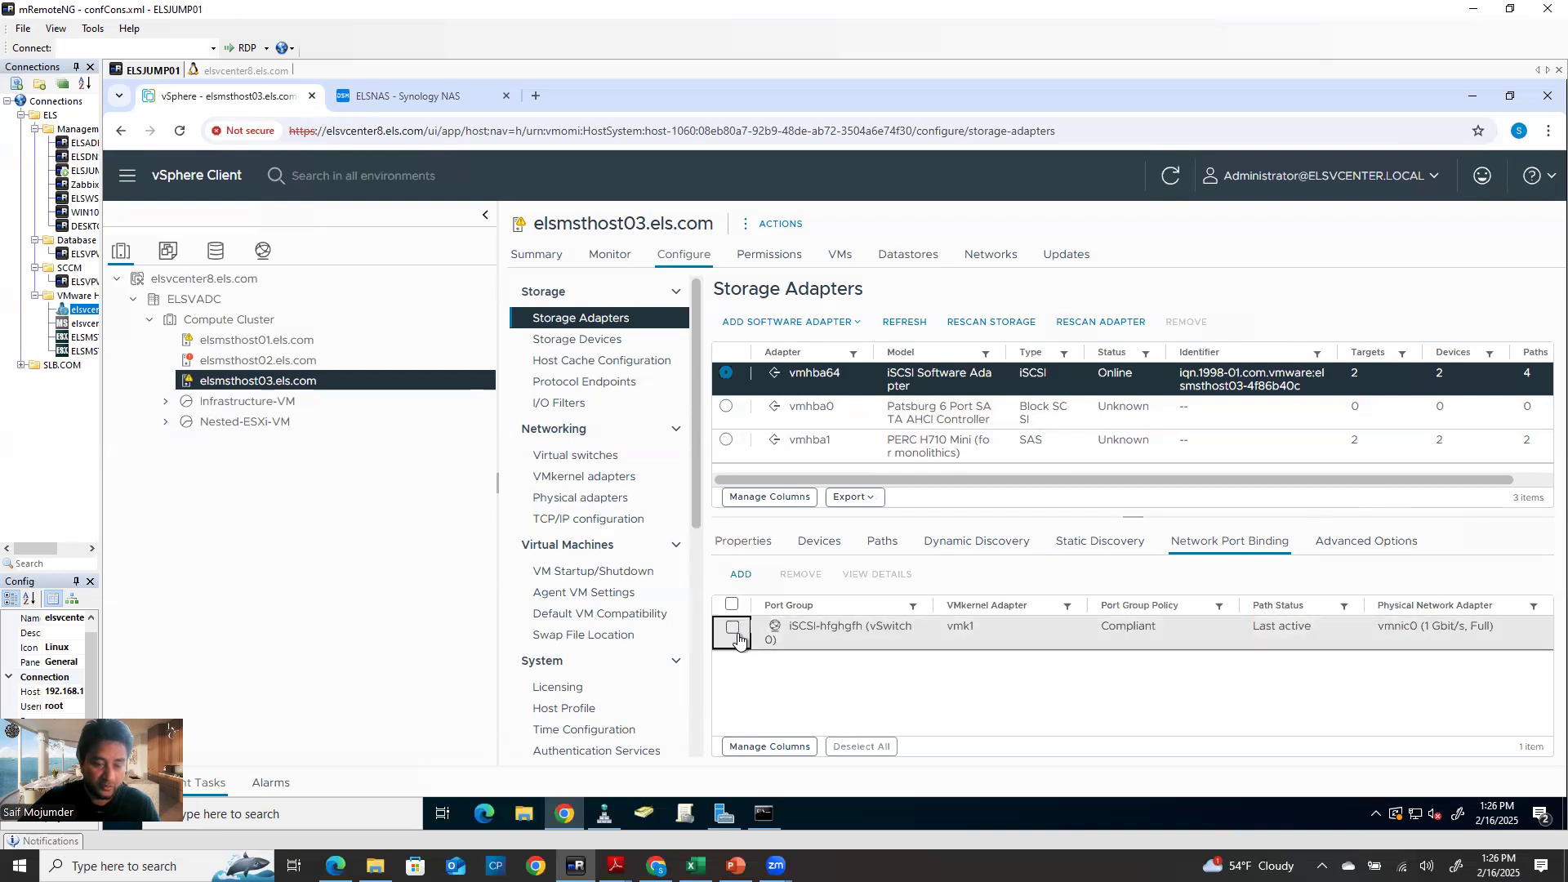
left_click(801, 575)
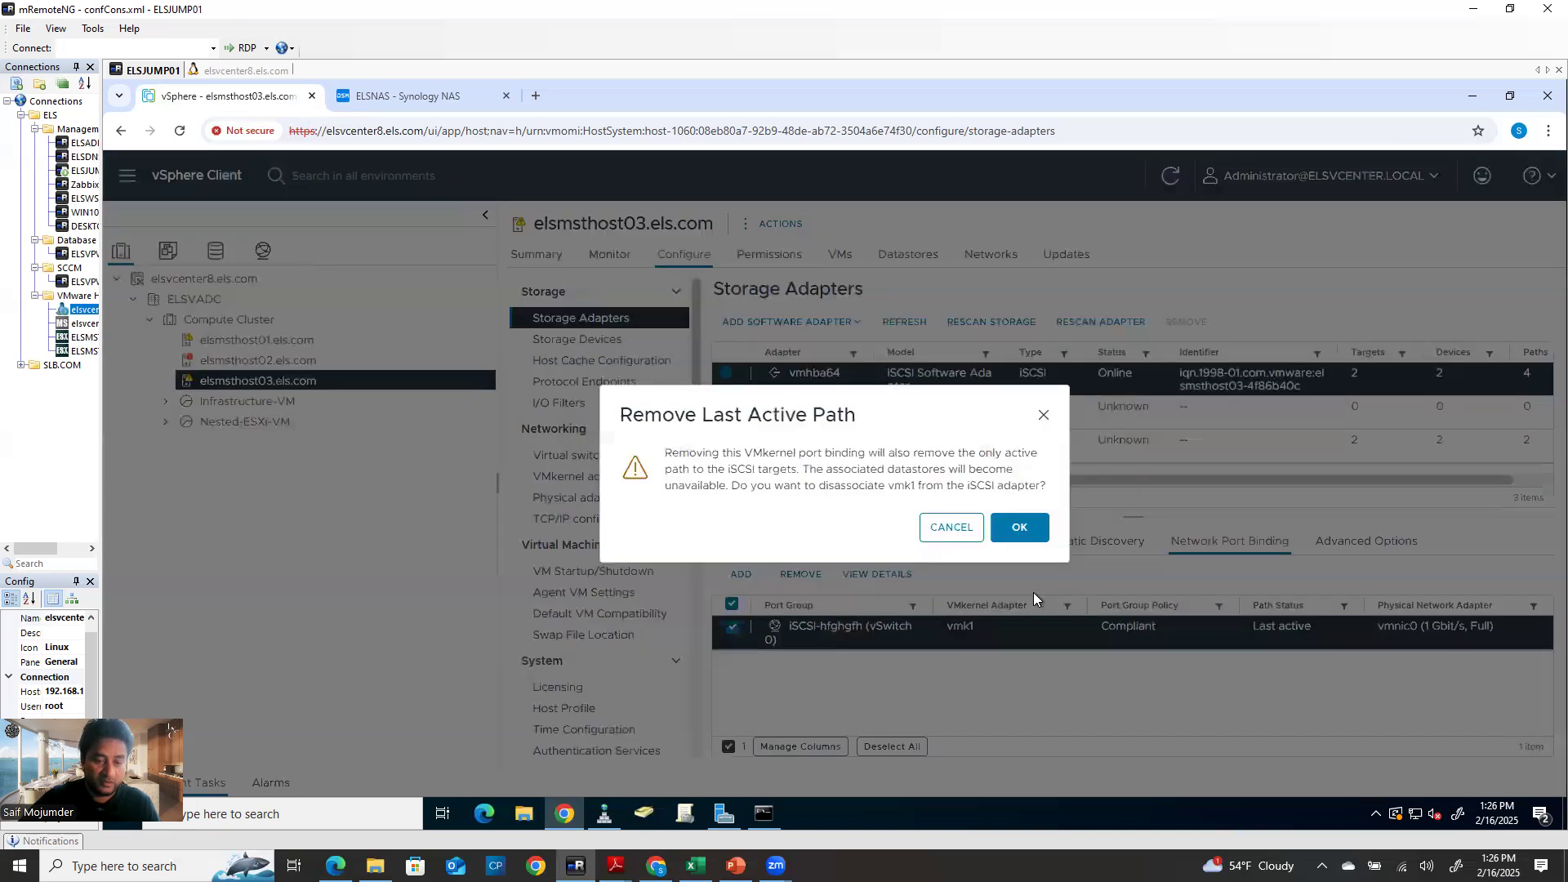
left_click(1020, 527)
Remove discovery servers 192.168.1.101:3260 and 192.168.1.103:3260 from the iSCSI adapter
left_click(972, 543)
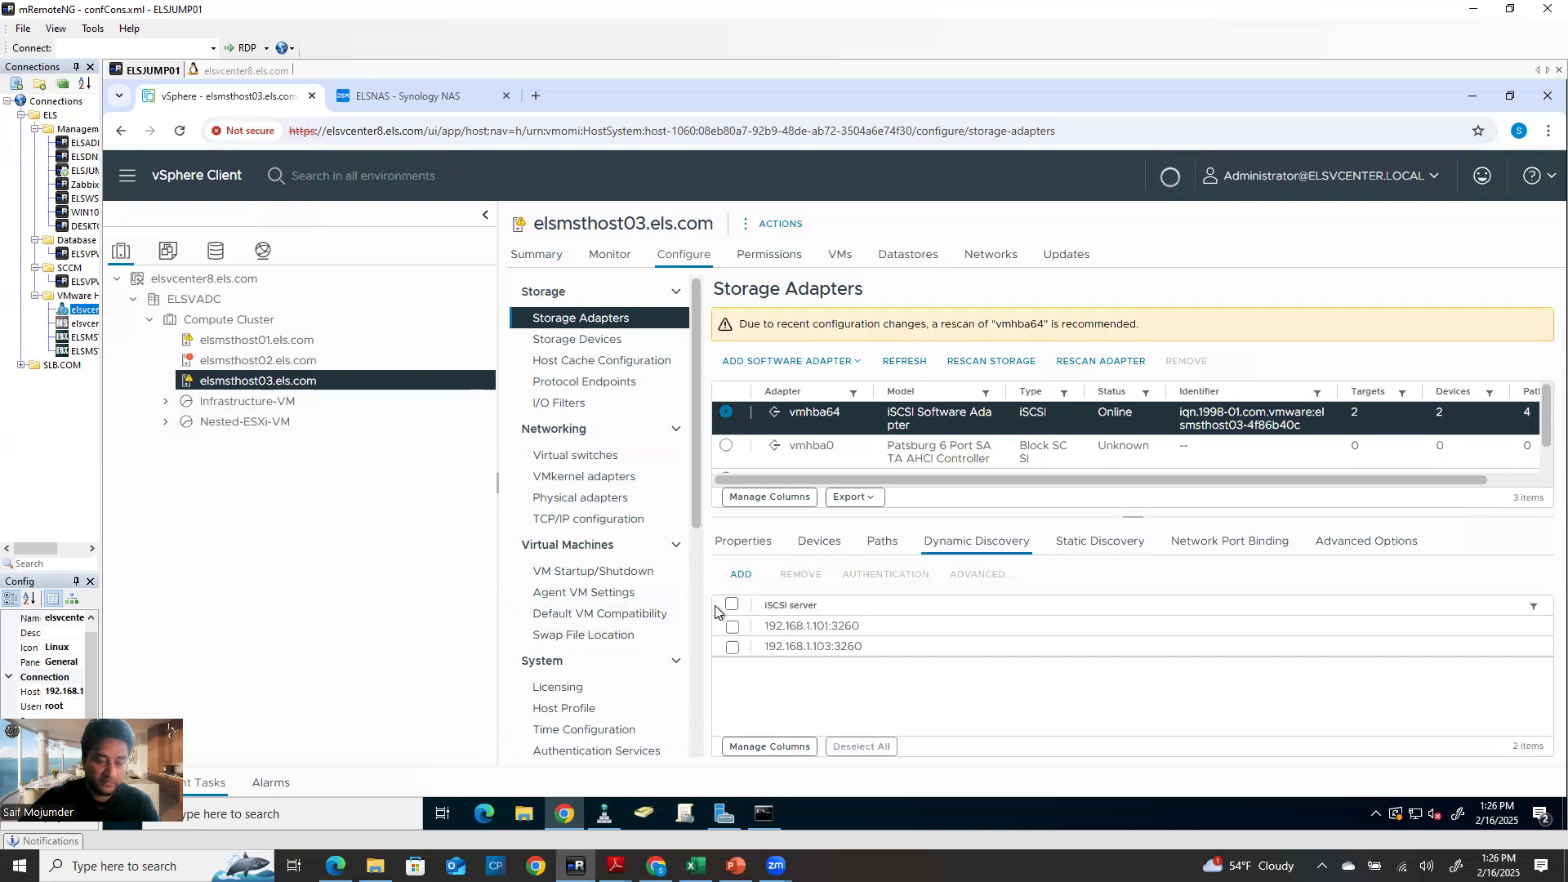
left_click(732, 626)
left_click(733, 649)
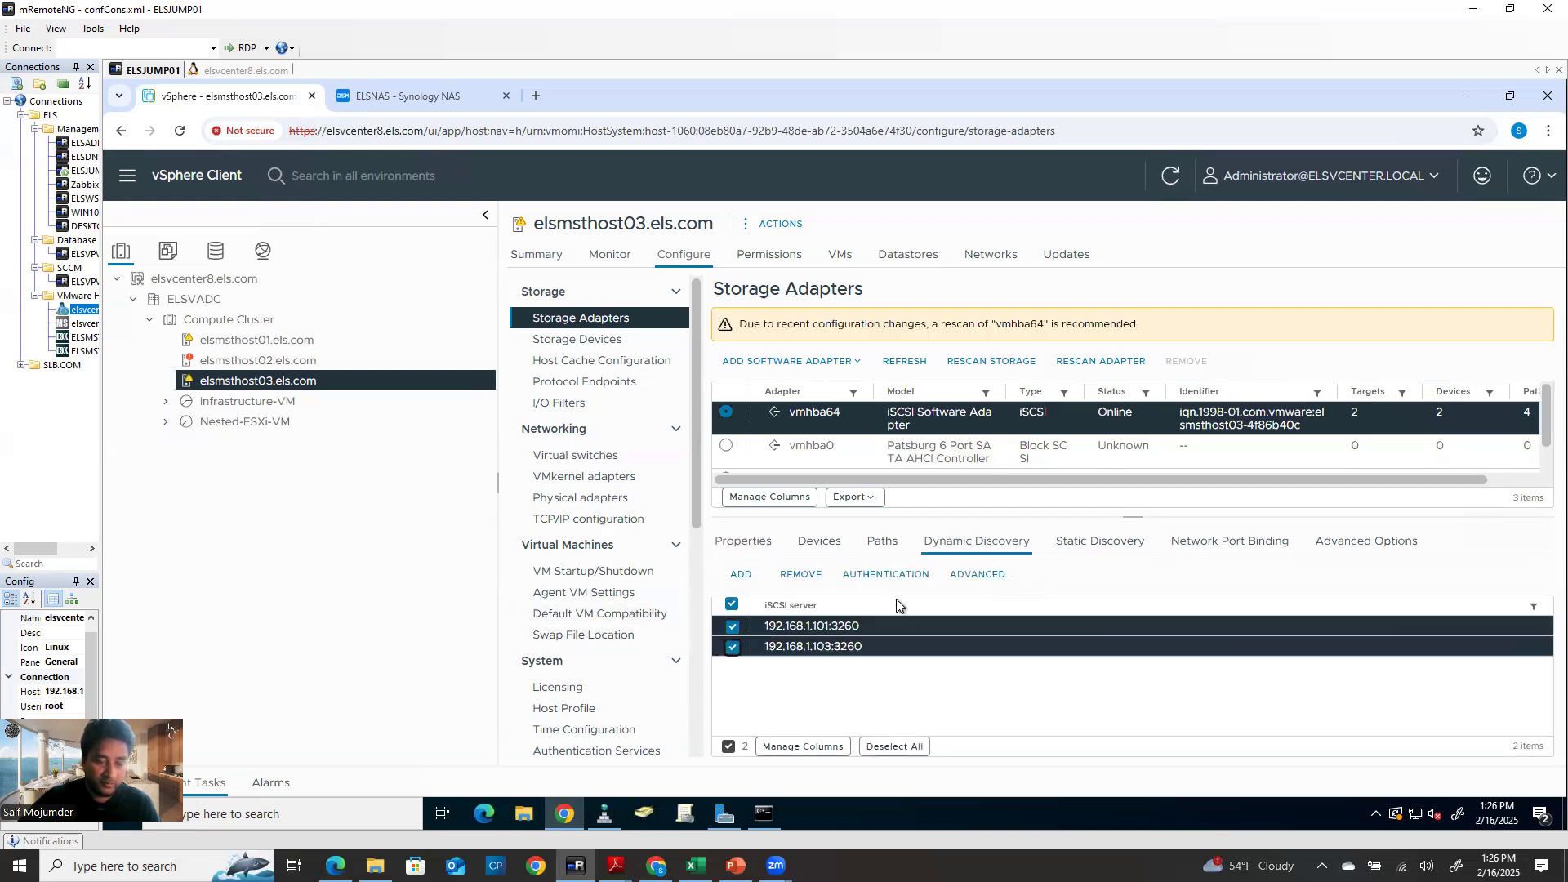
left_click(804, 577)
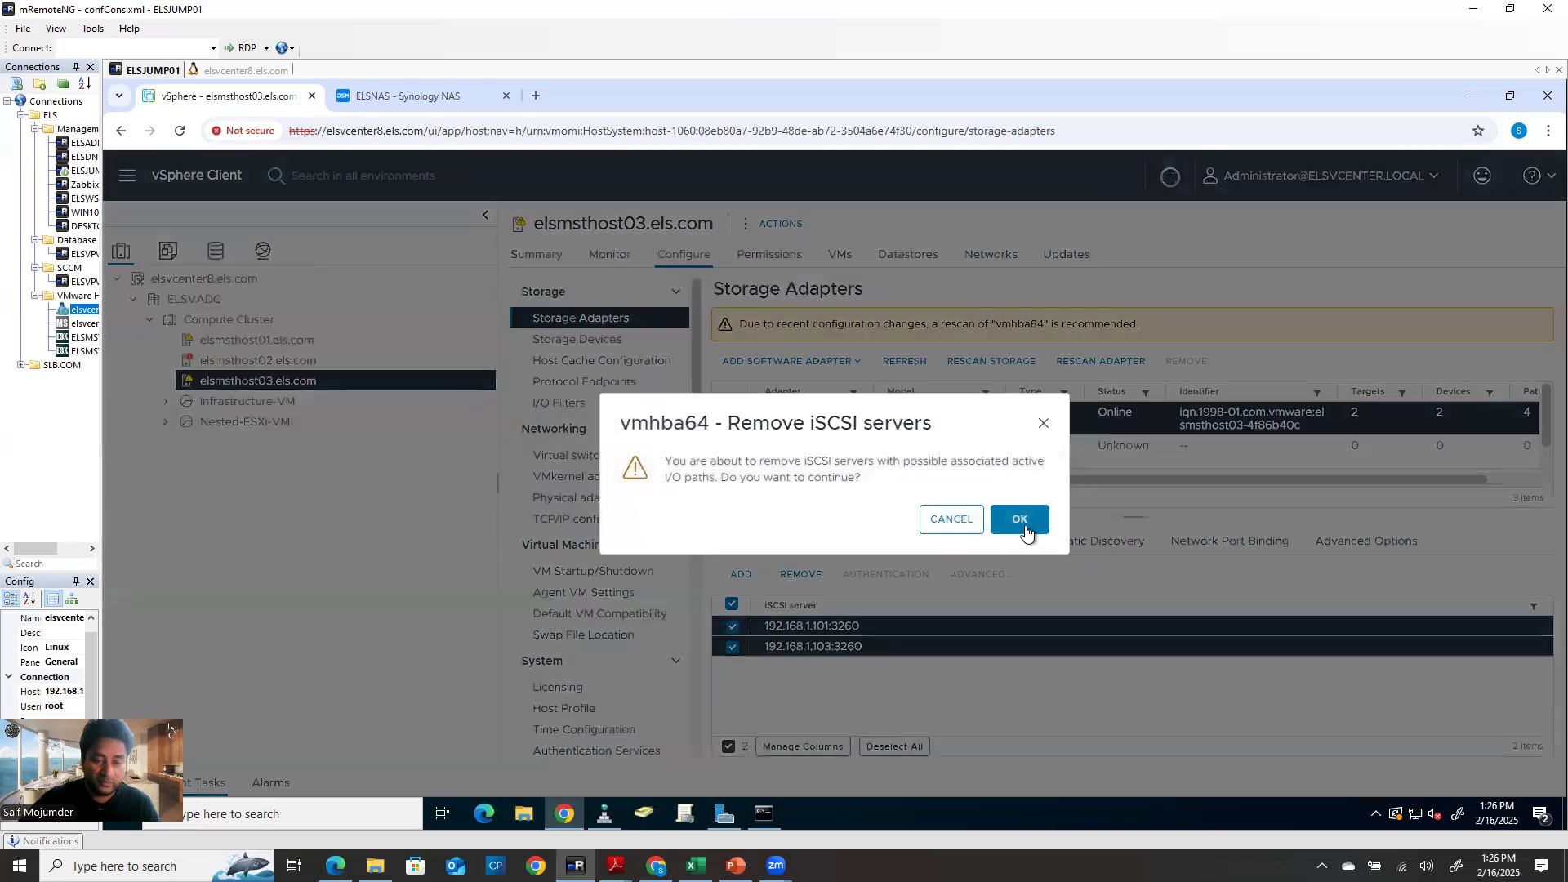
left_click(1019, 508)
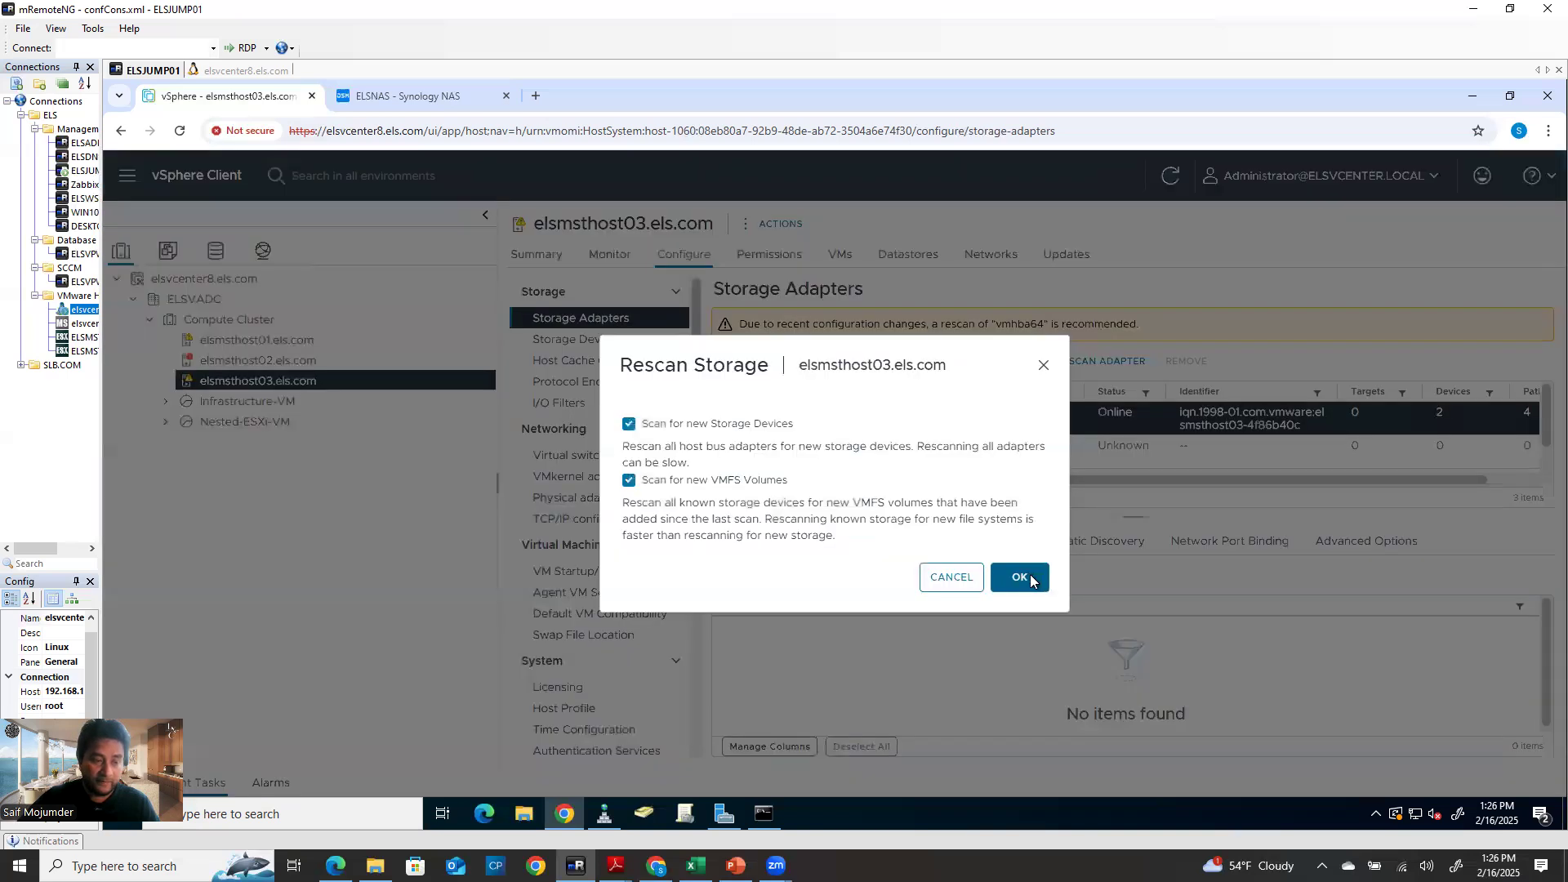
Rescan the adapter and all storage, then view host03's four datastores
left_click(1021, 577)
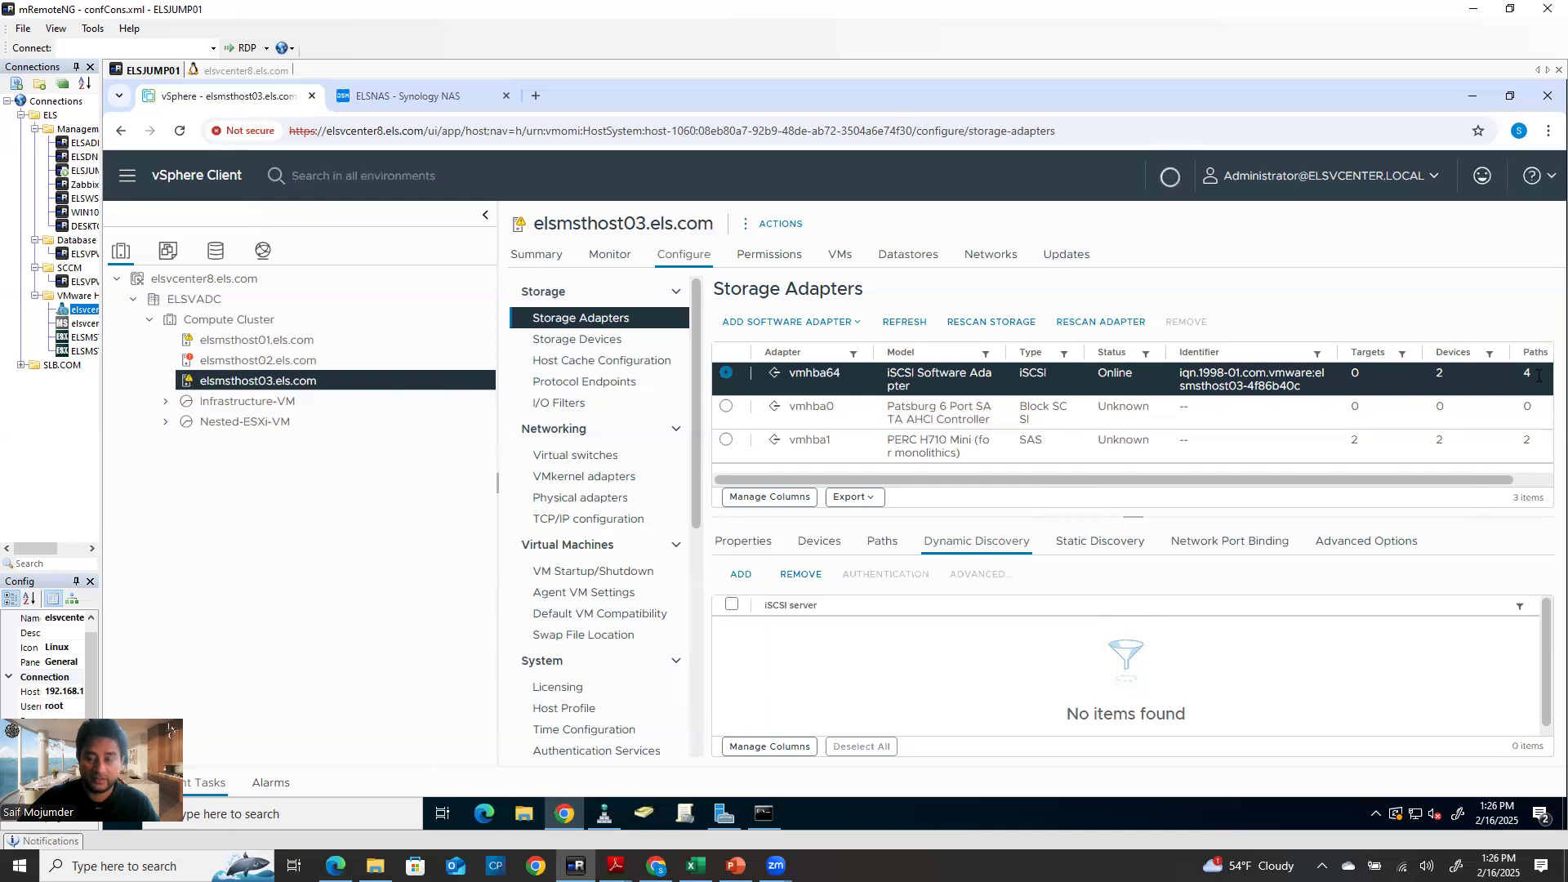
left_click(1005, 321)
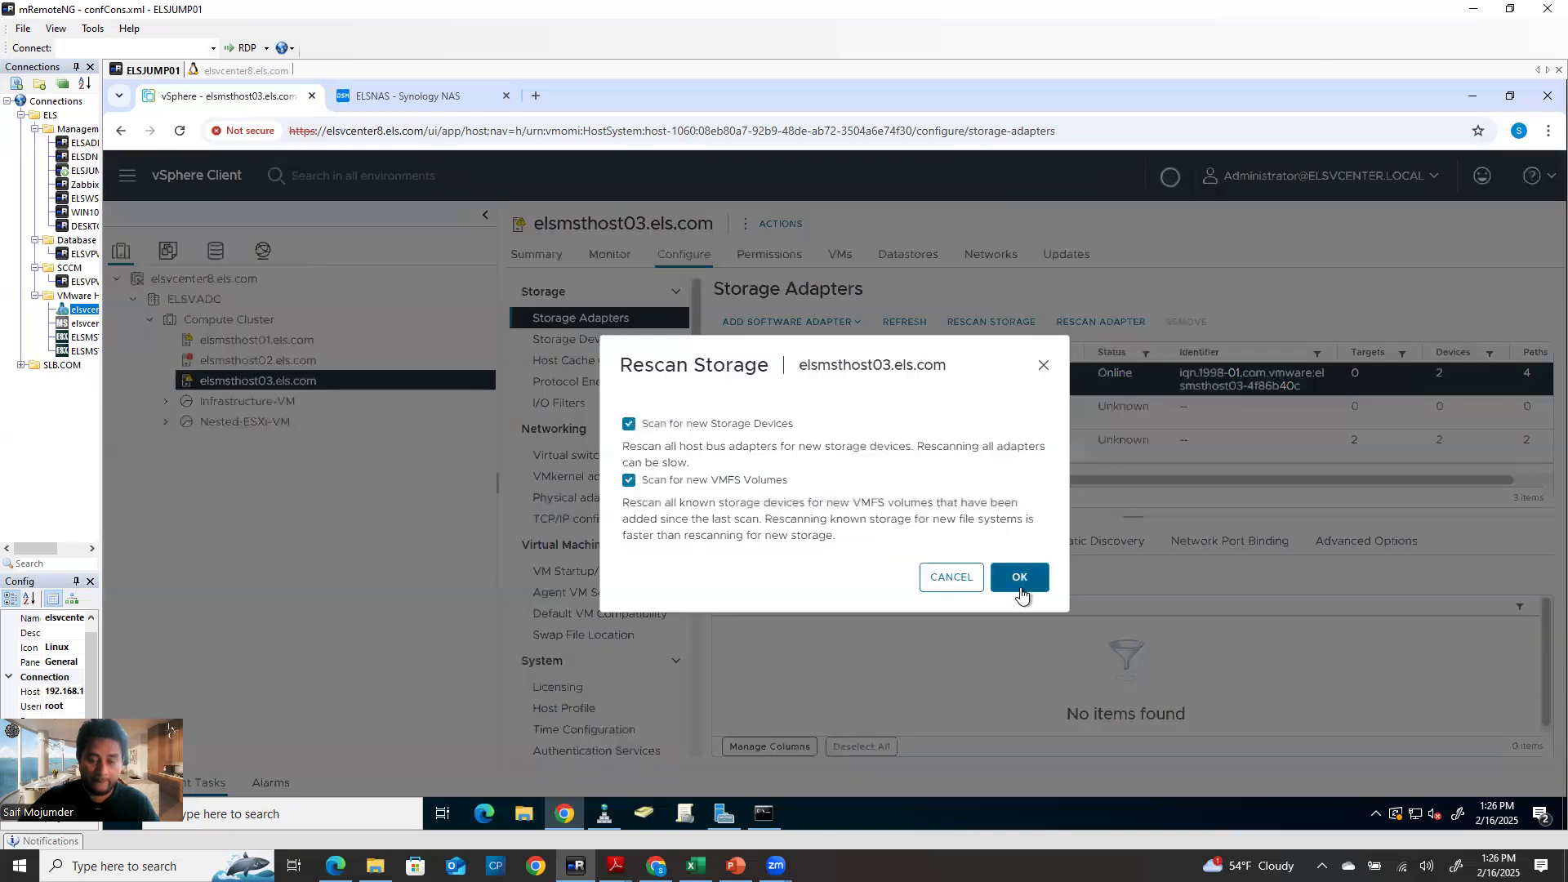
left_click(1031, 579)
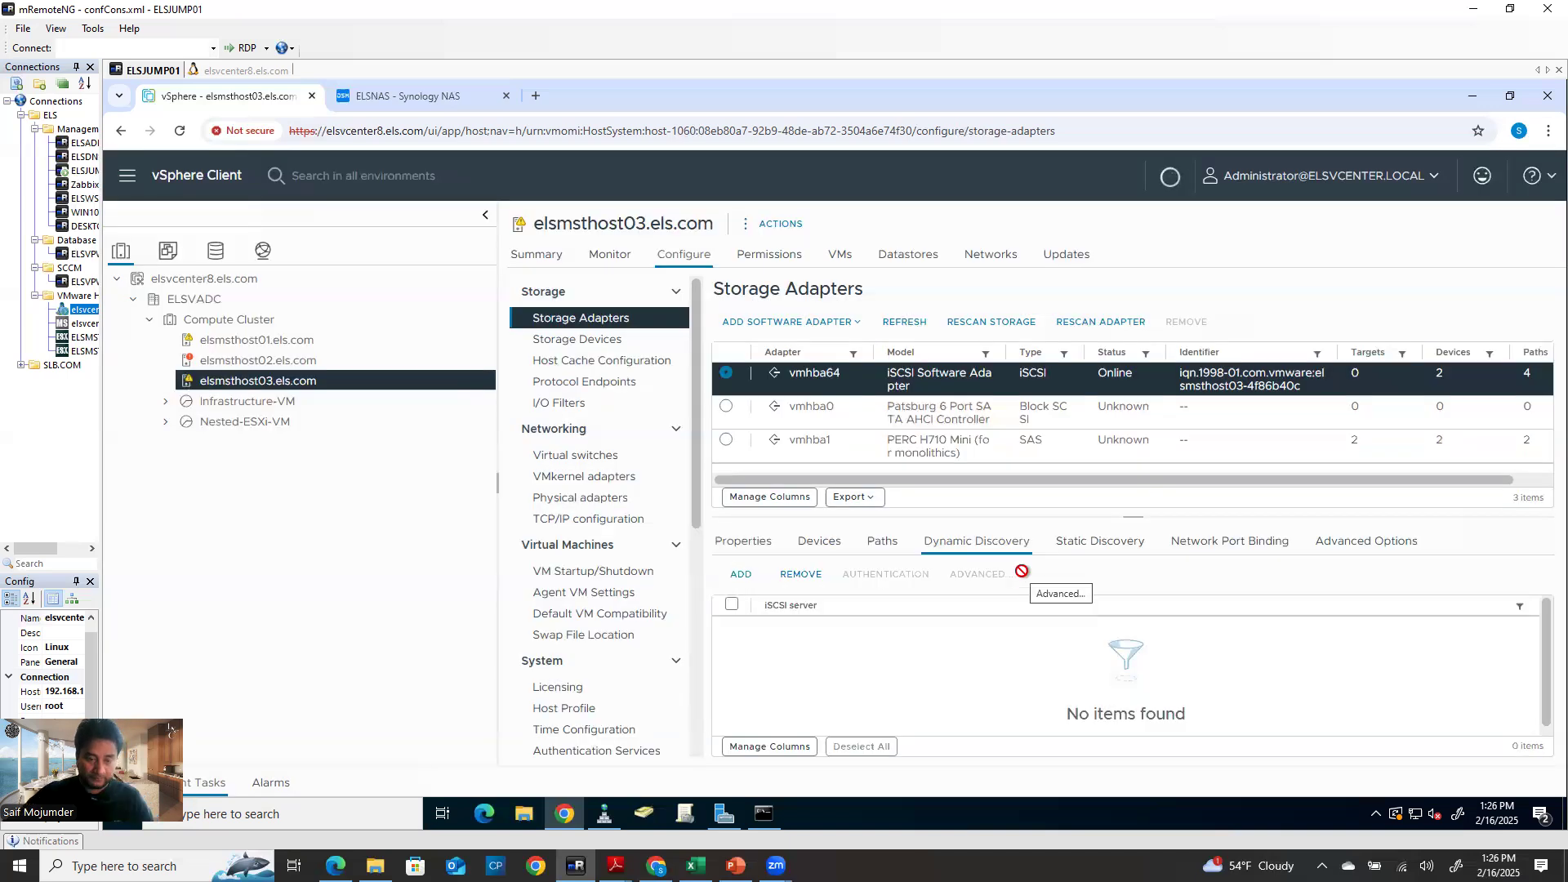
left_click(901, 260)
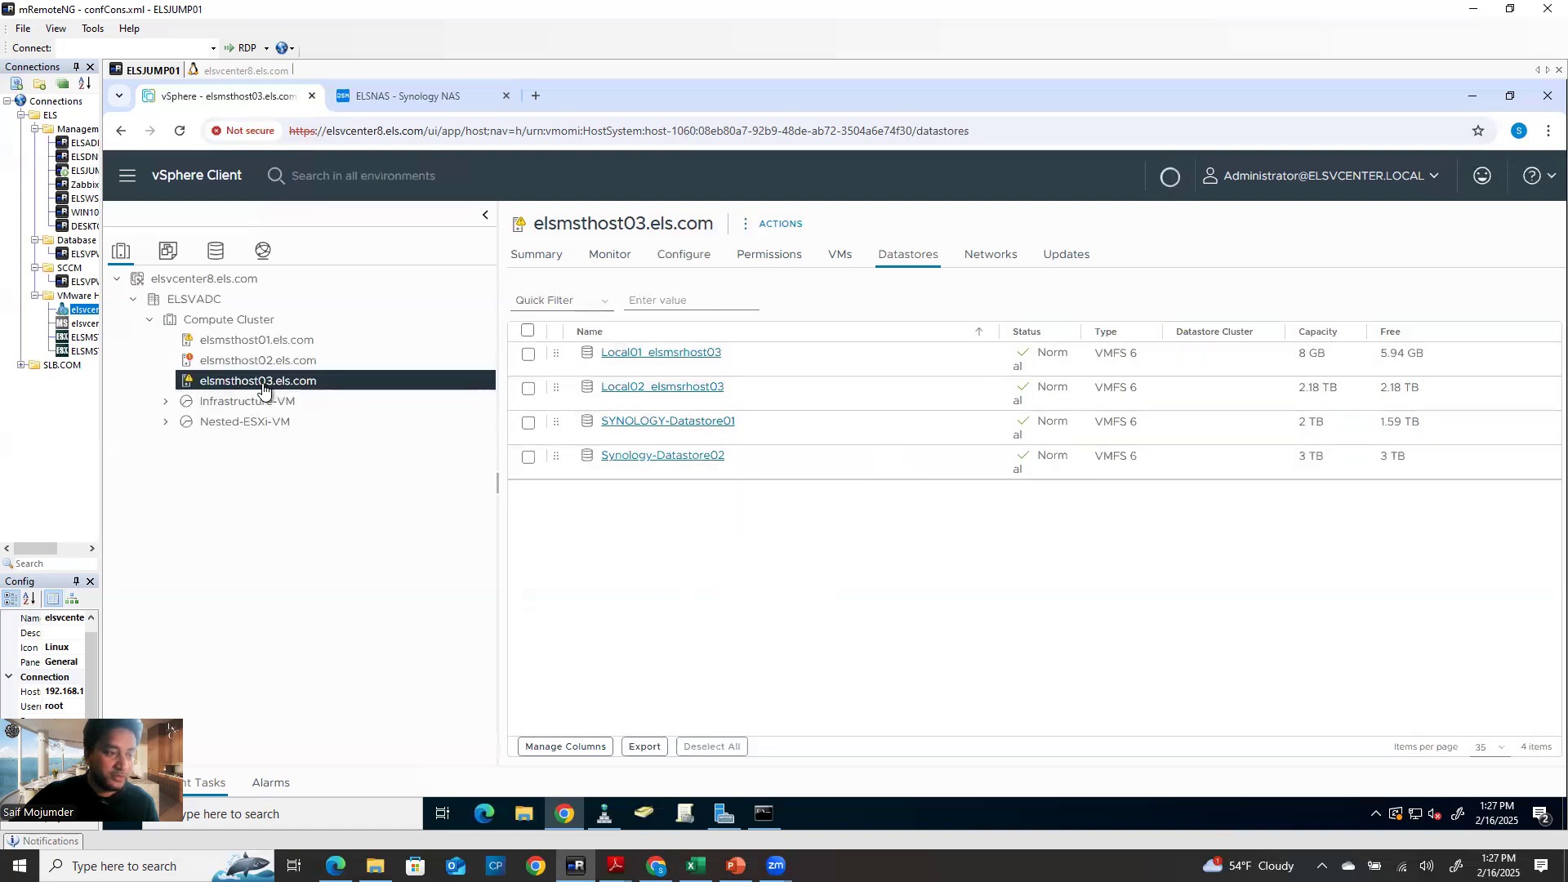
Delete the iSCSI-hfghgfh port group from host03's vSwitch0, then switch to the networking inventory
left_click(690, 255)
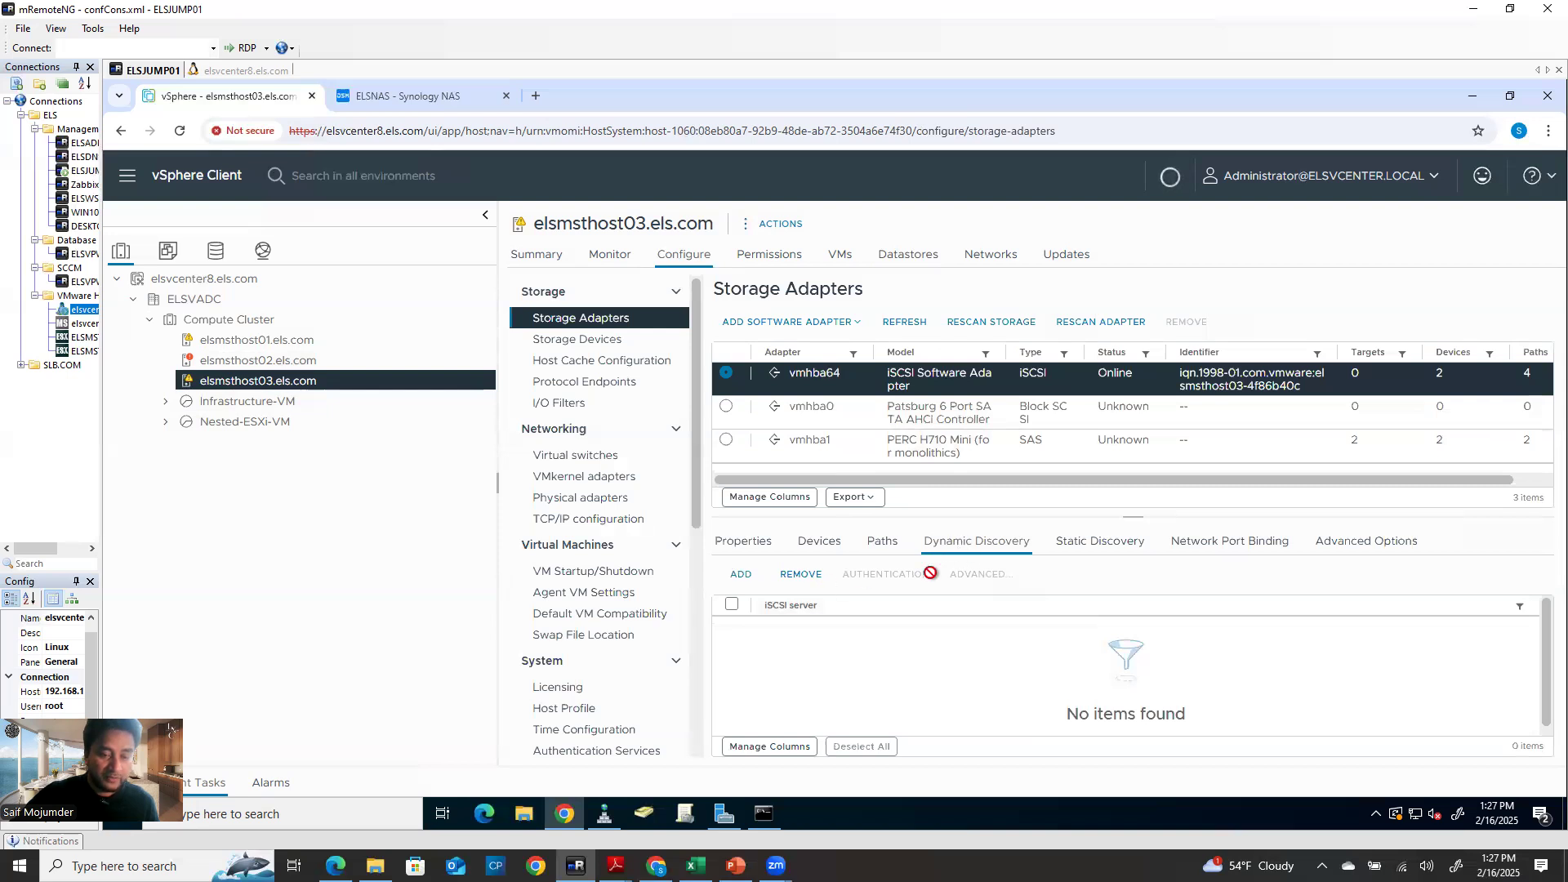
left_click(1235, 549)
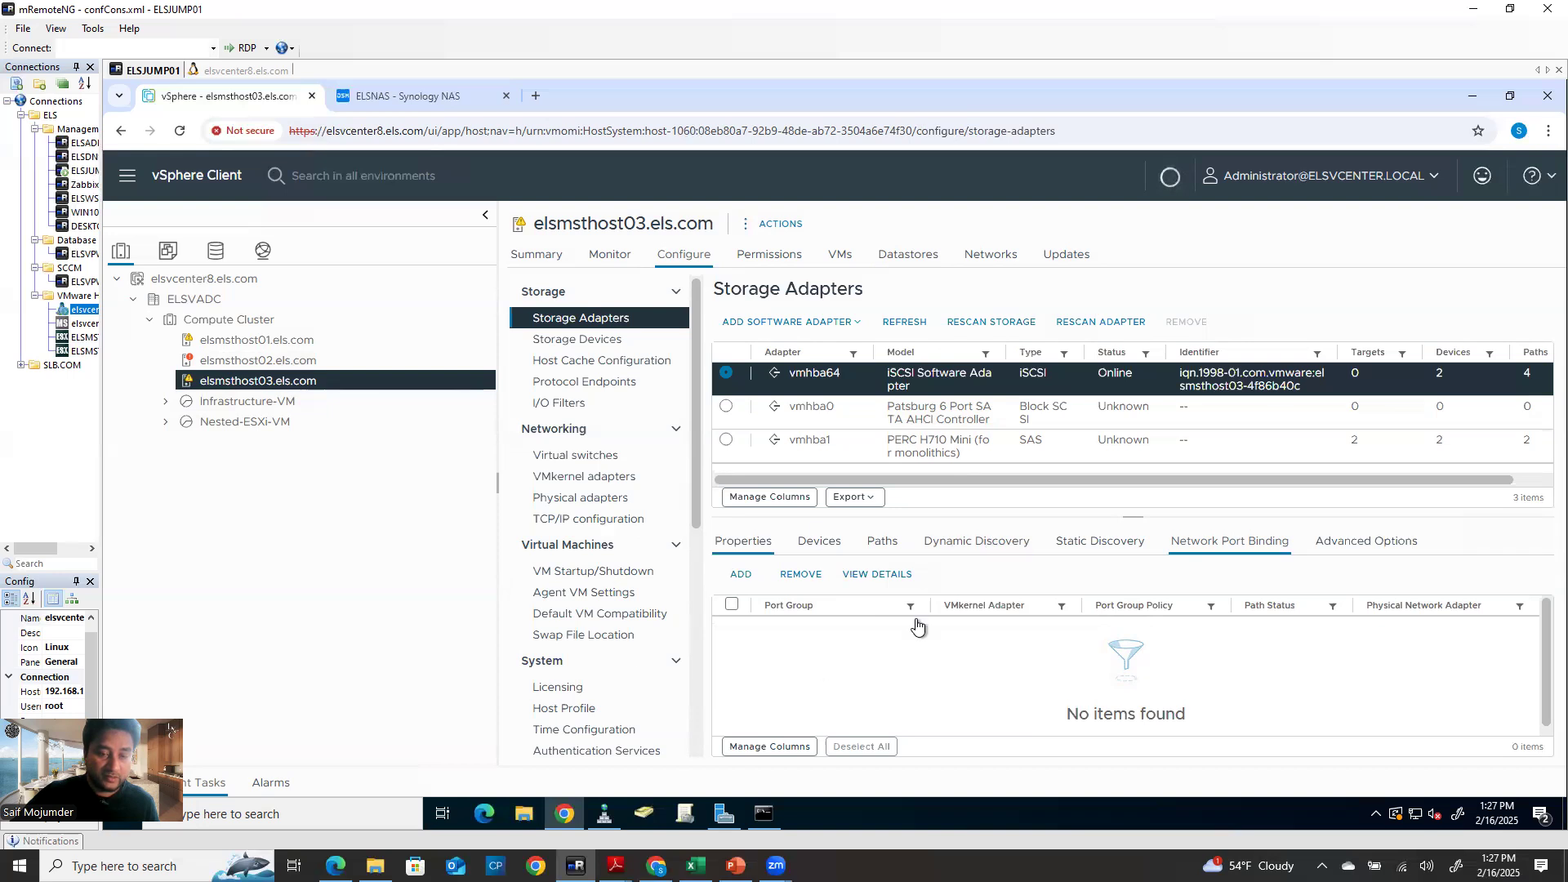
left_click(576, 457)
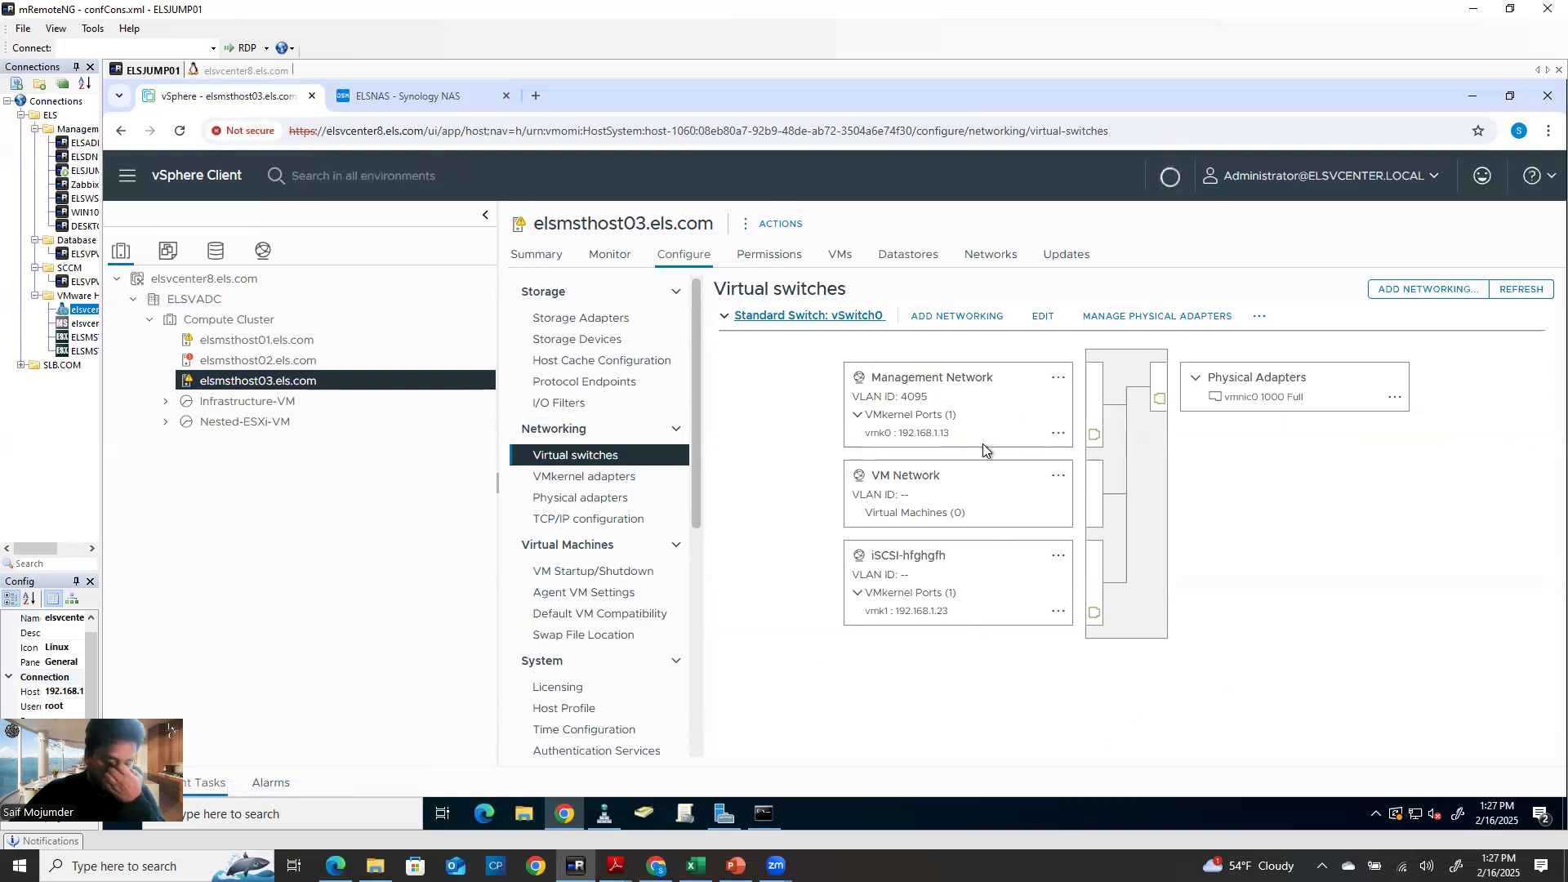
left_click(1057, 556)
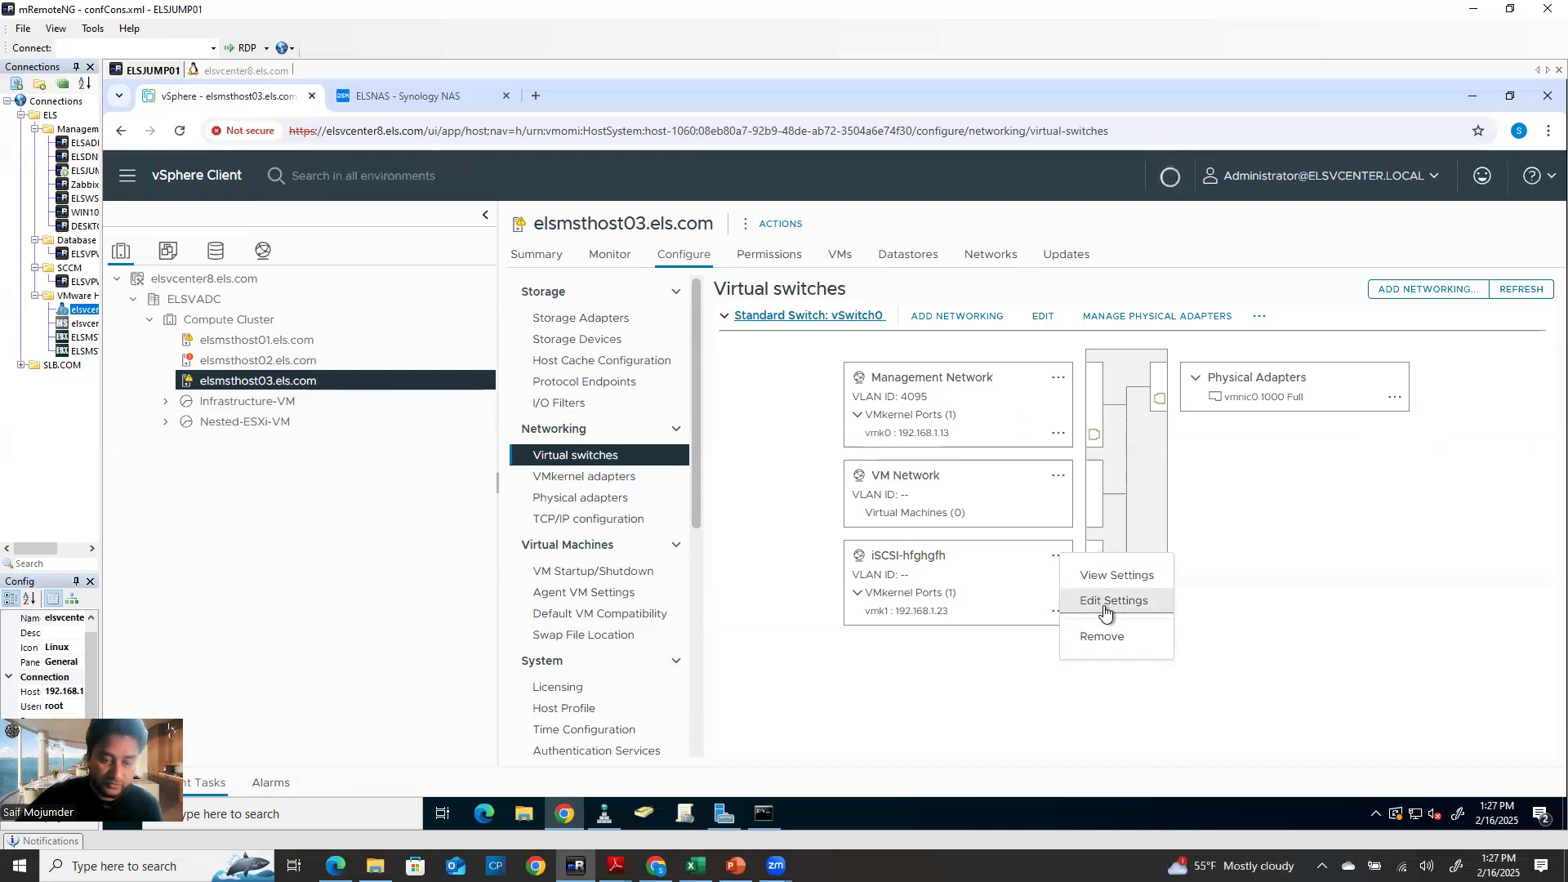
left_click(1103, 635)
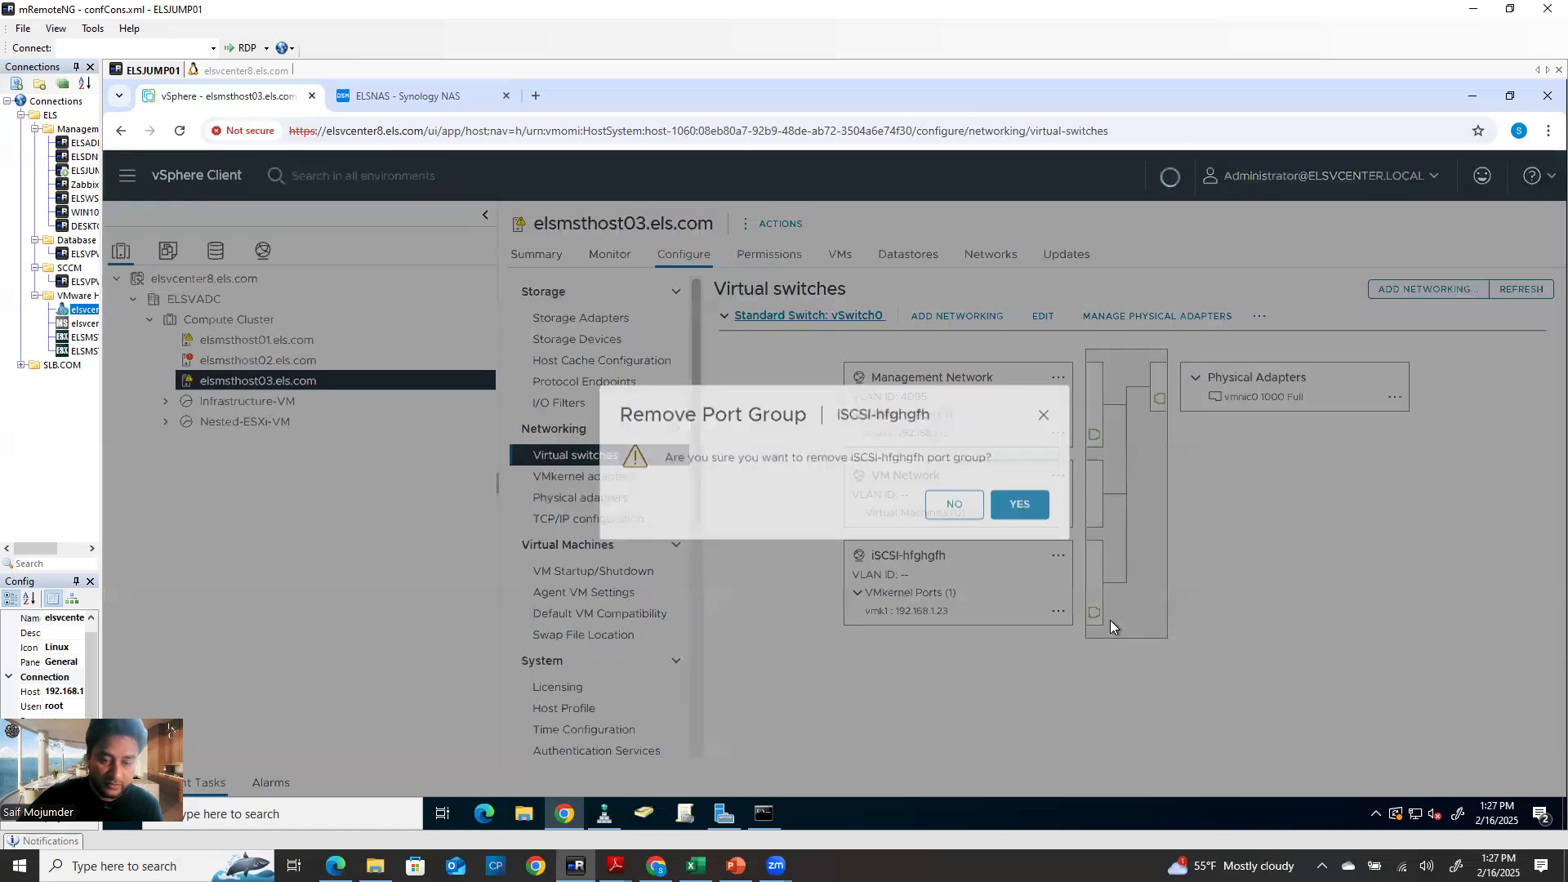
left_click(1020, 504)
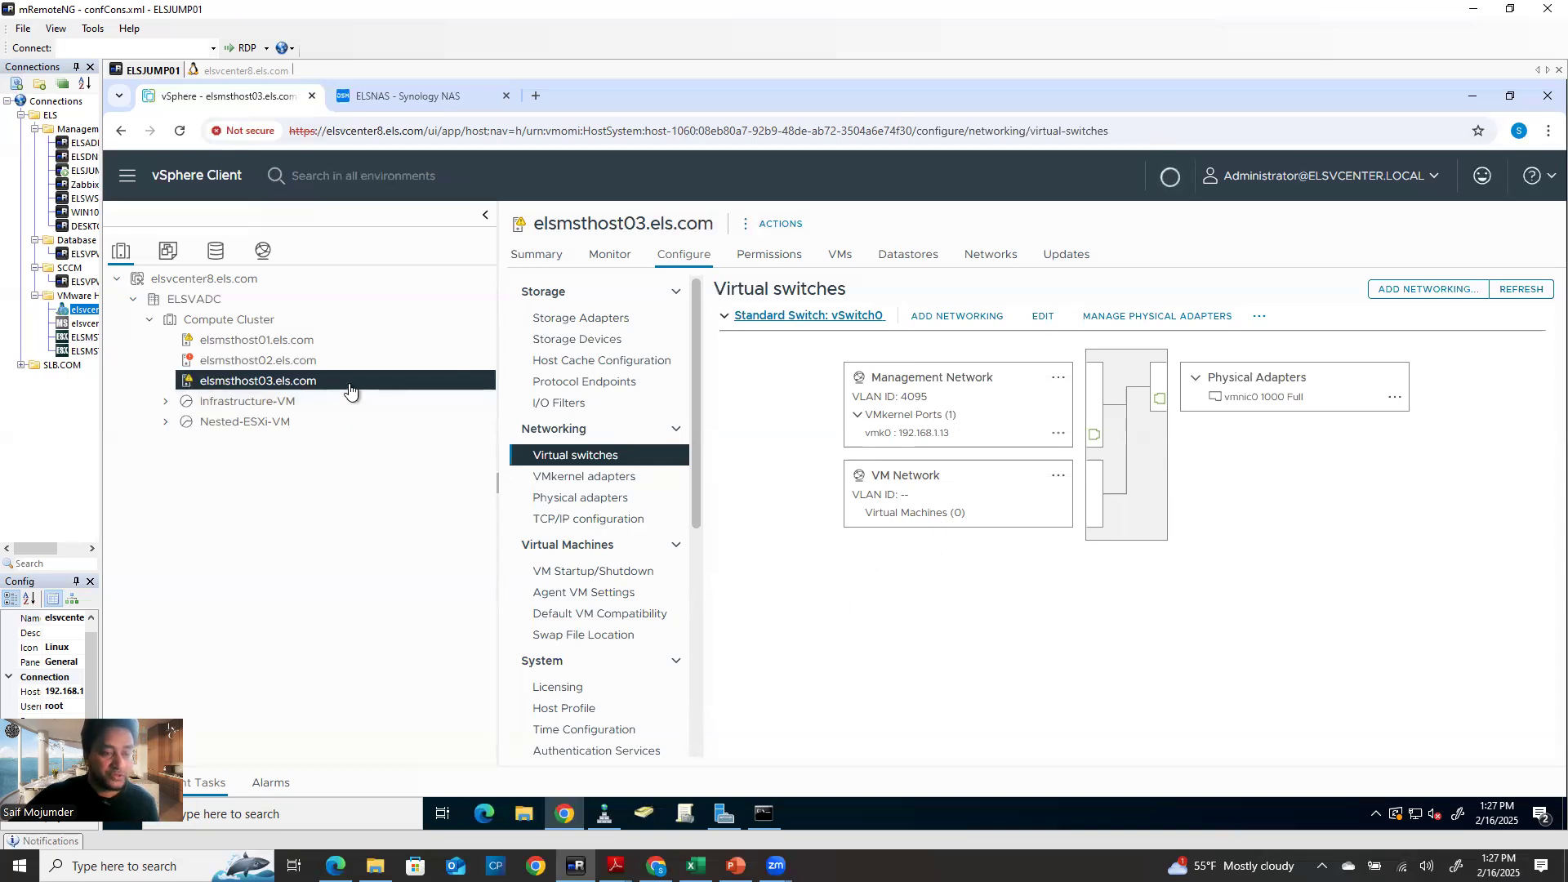
left_click(263, 250)
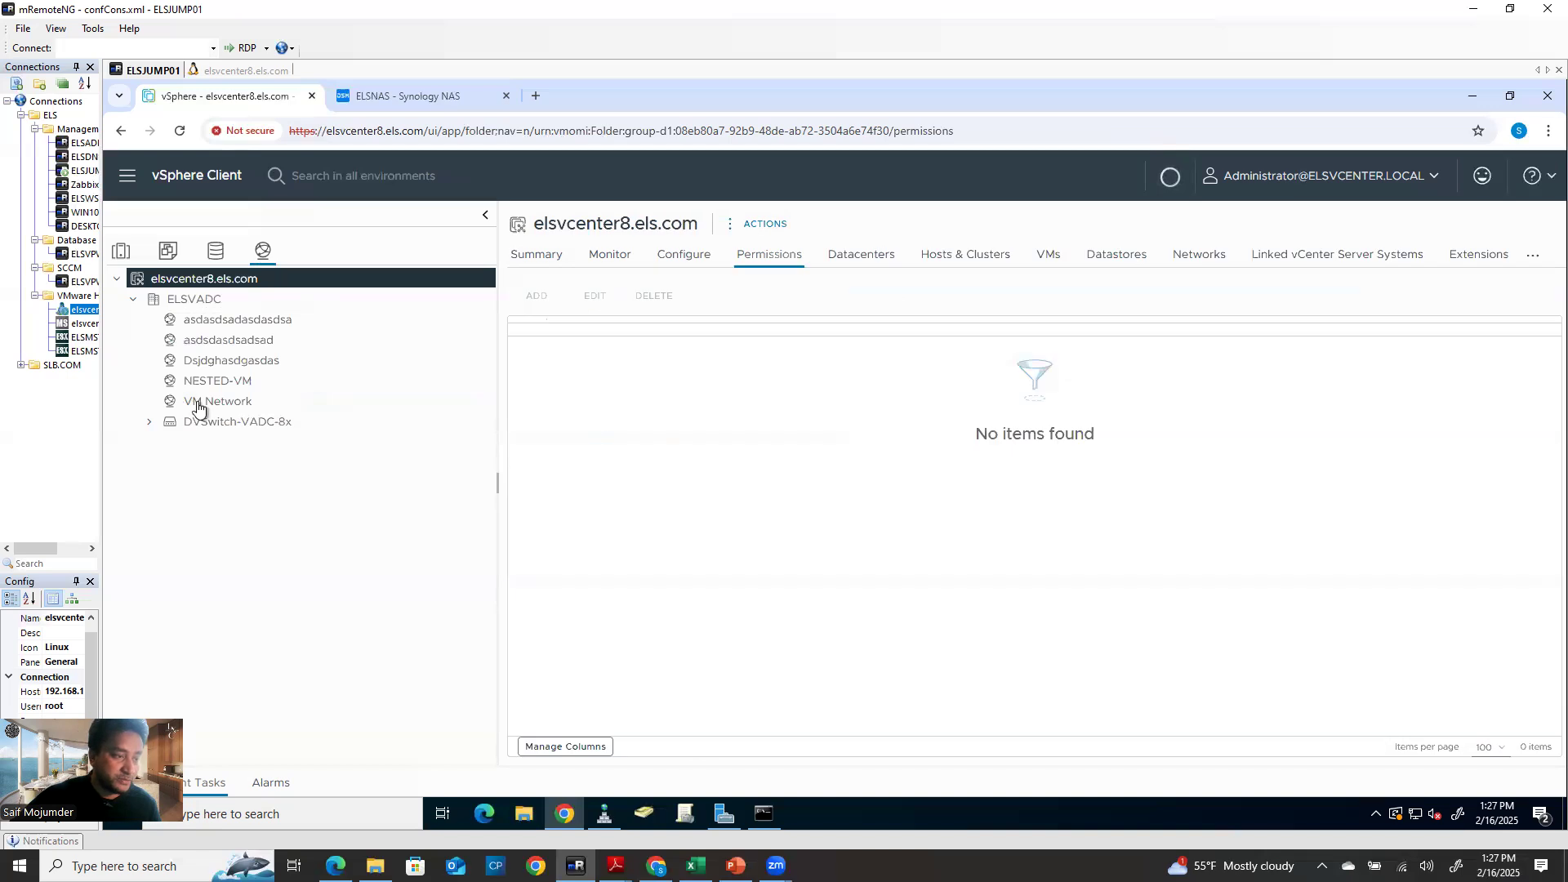
Inspect DVSwitch-VADC-8x's attached hosts and port groups
left_click(225, 422)
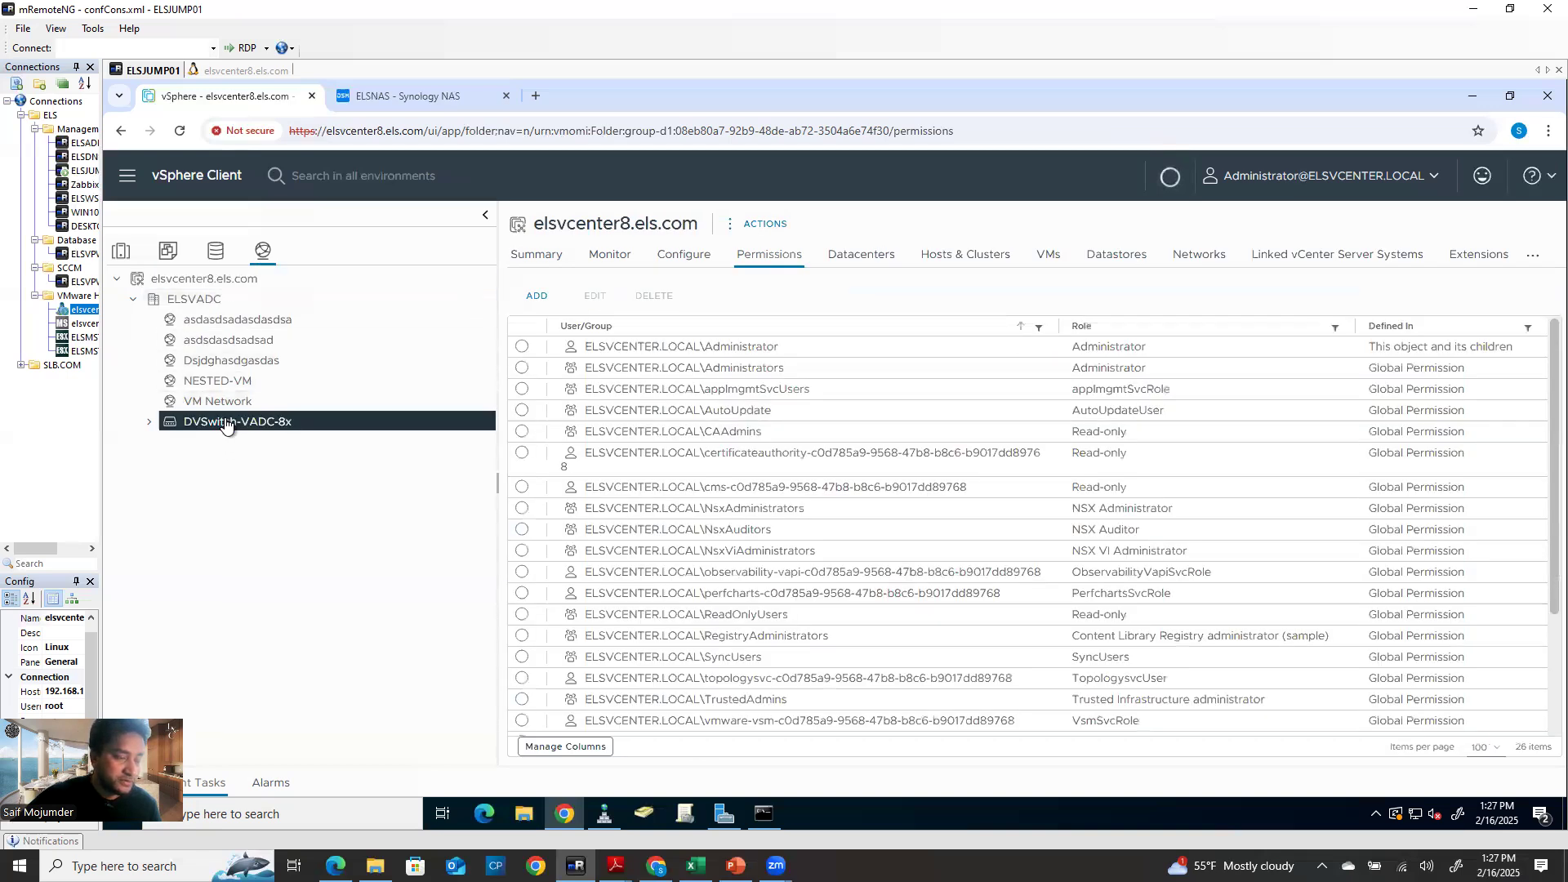
left_click(914, 259)
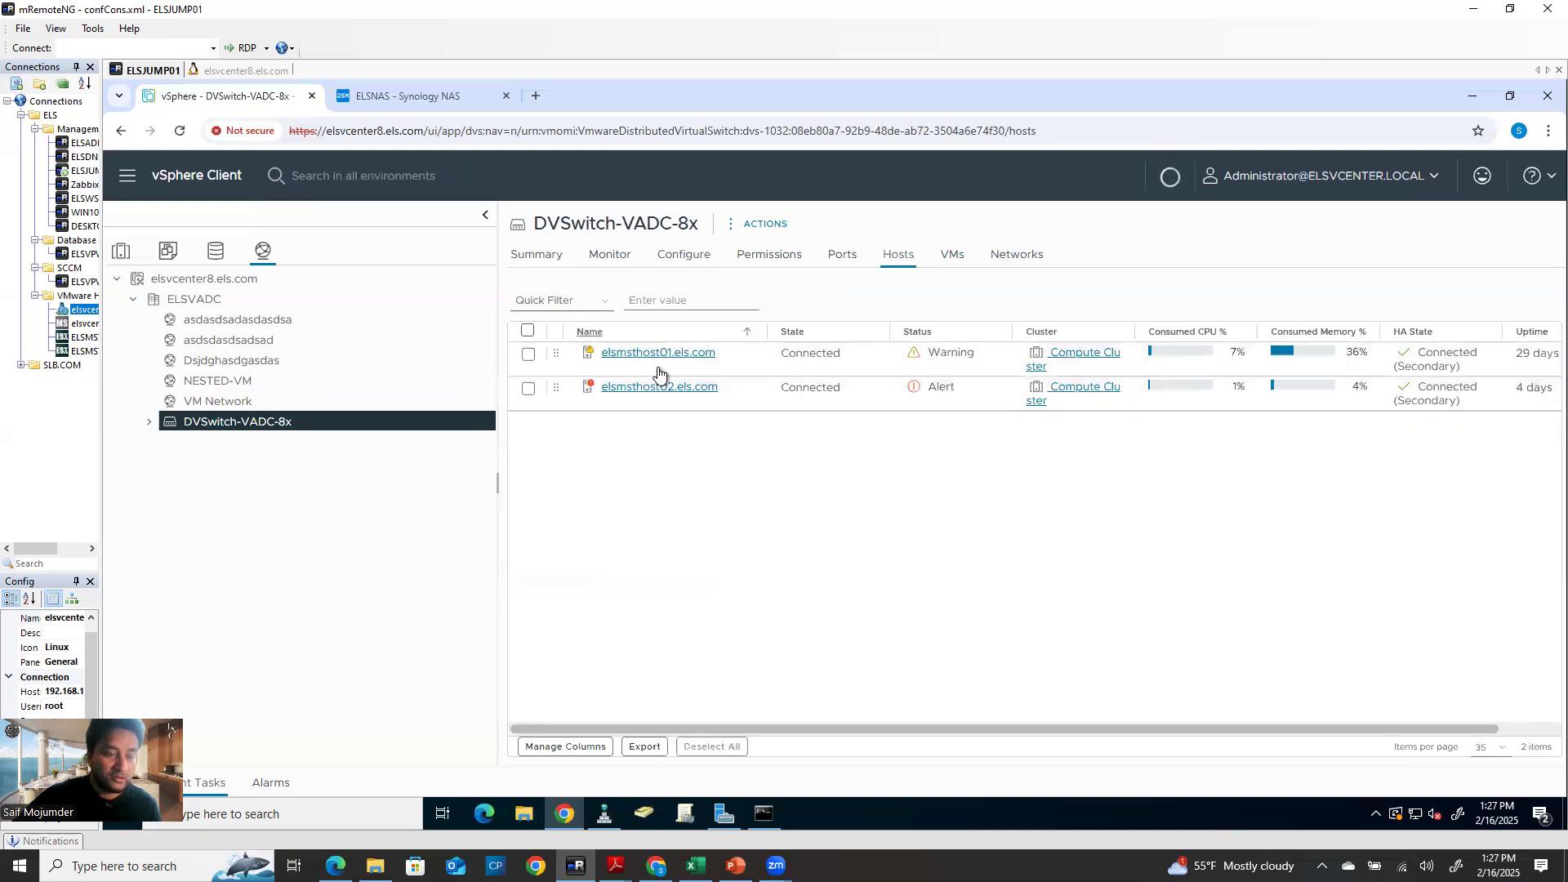
right_click(217, 427)
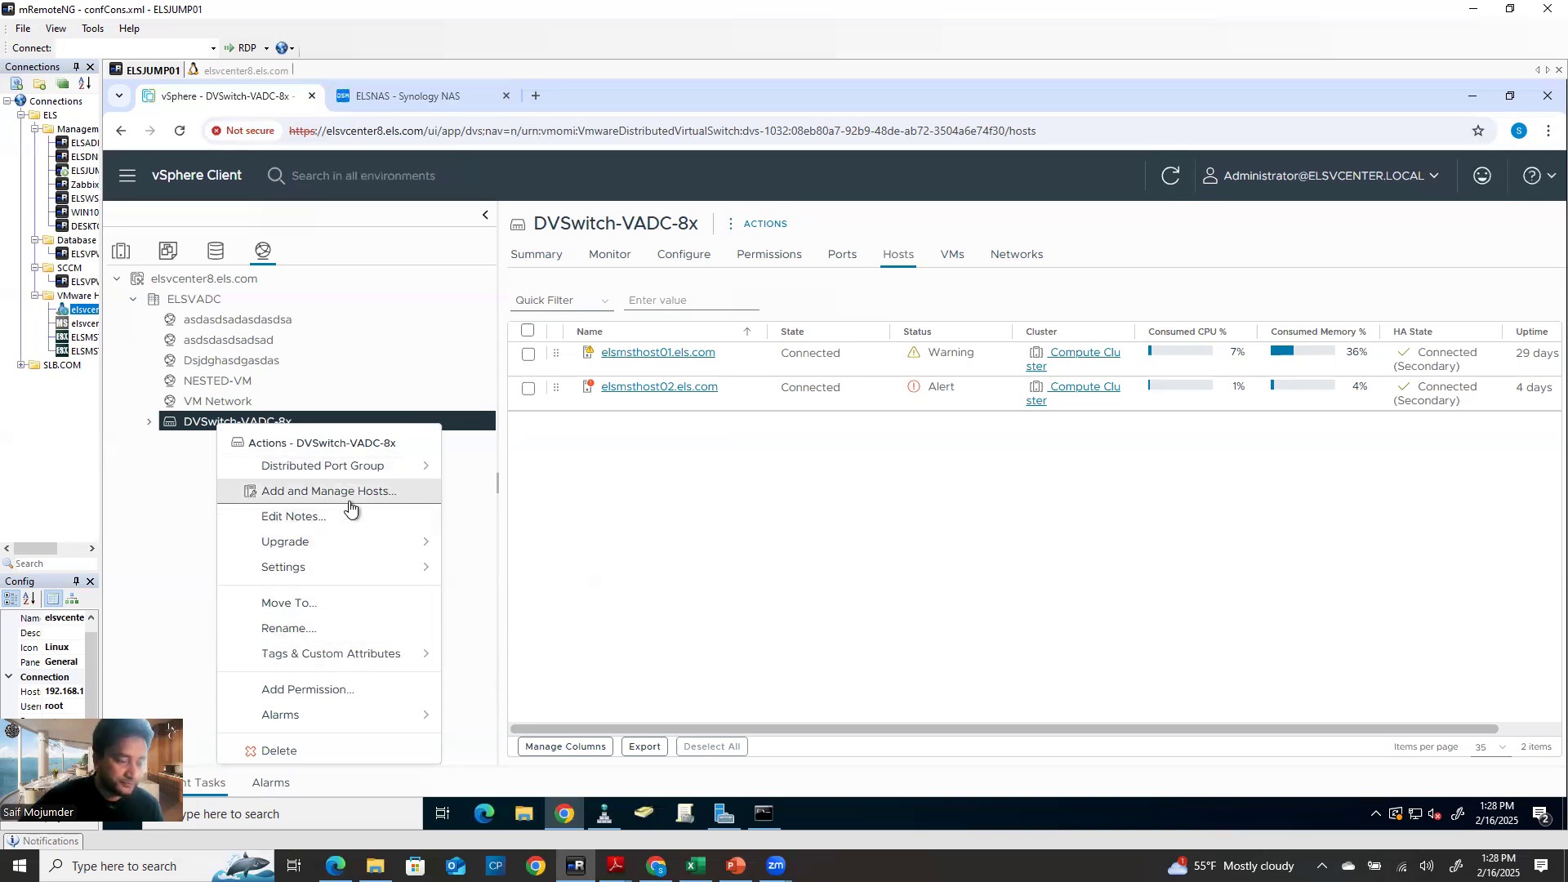
left_click(148, 422)
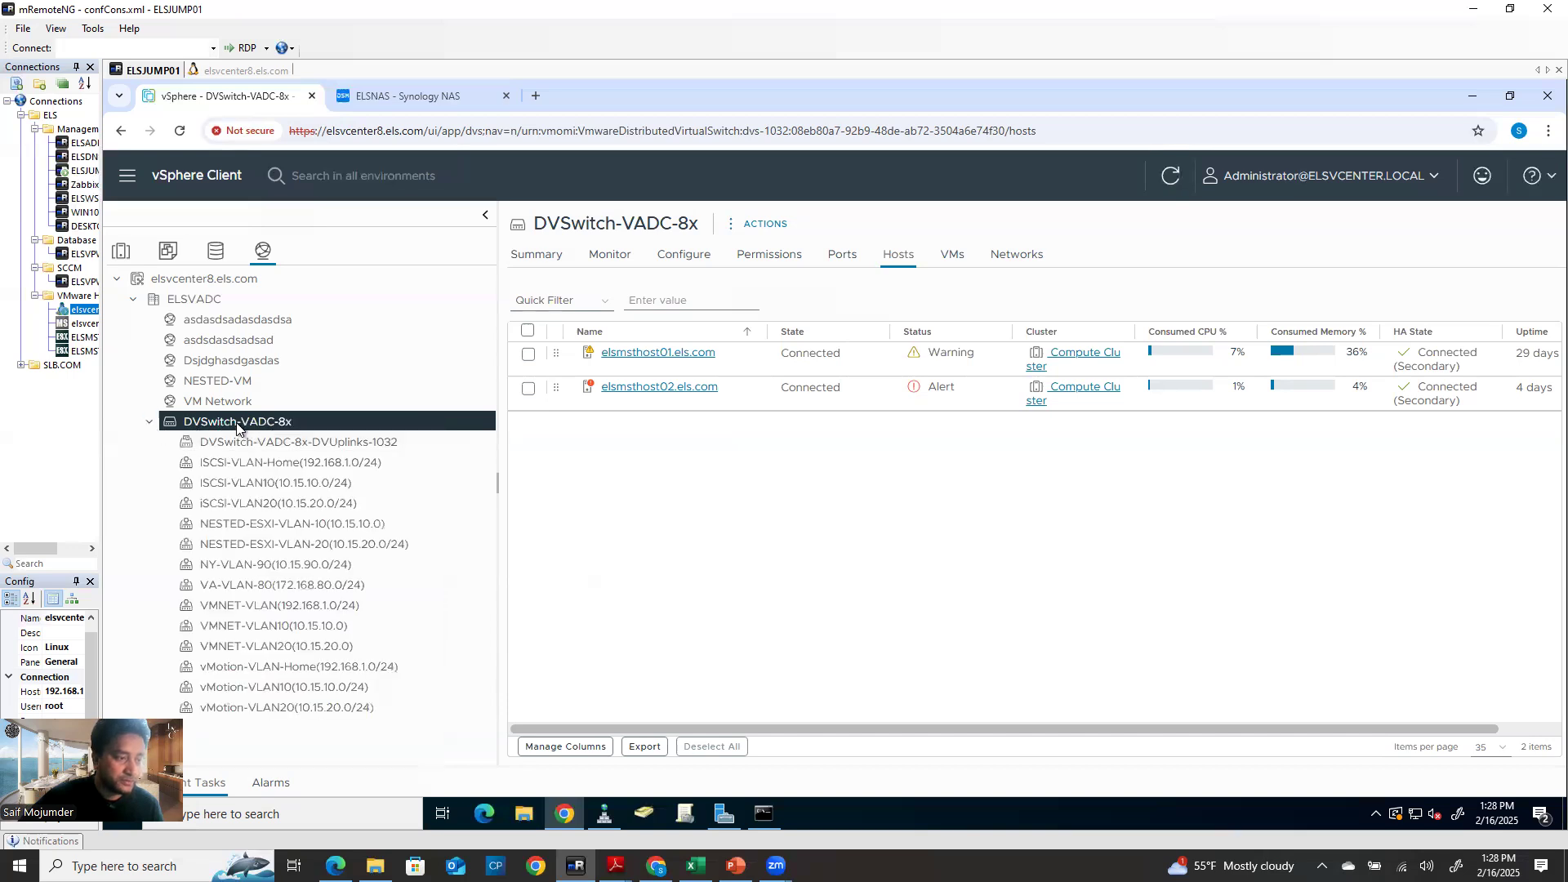
right_click(234, 423)
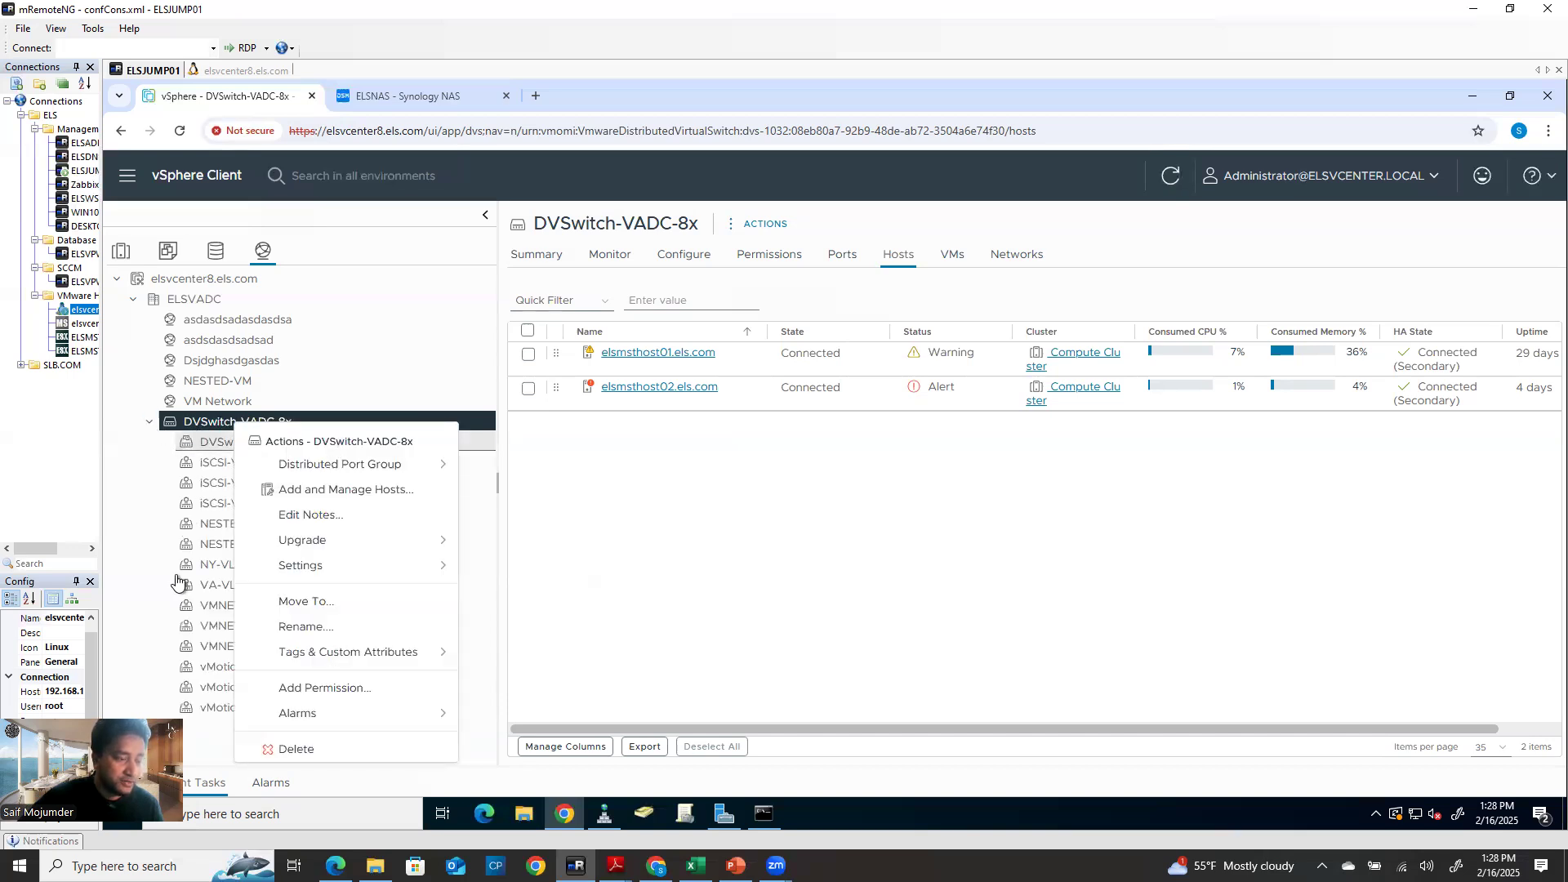
left_click(192, 742)
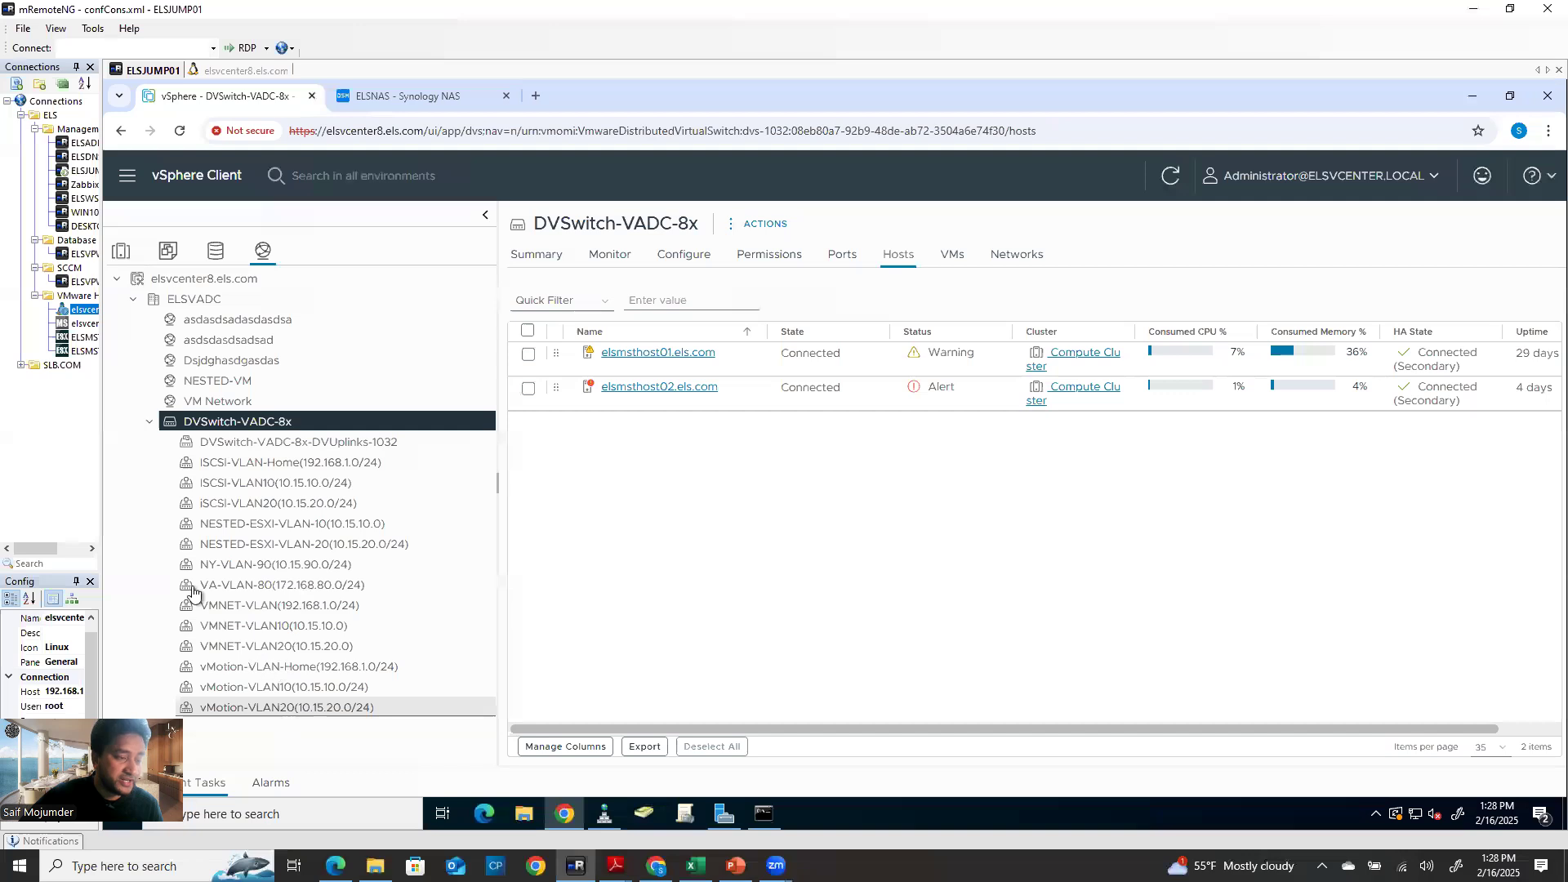
left_click(149, 421)
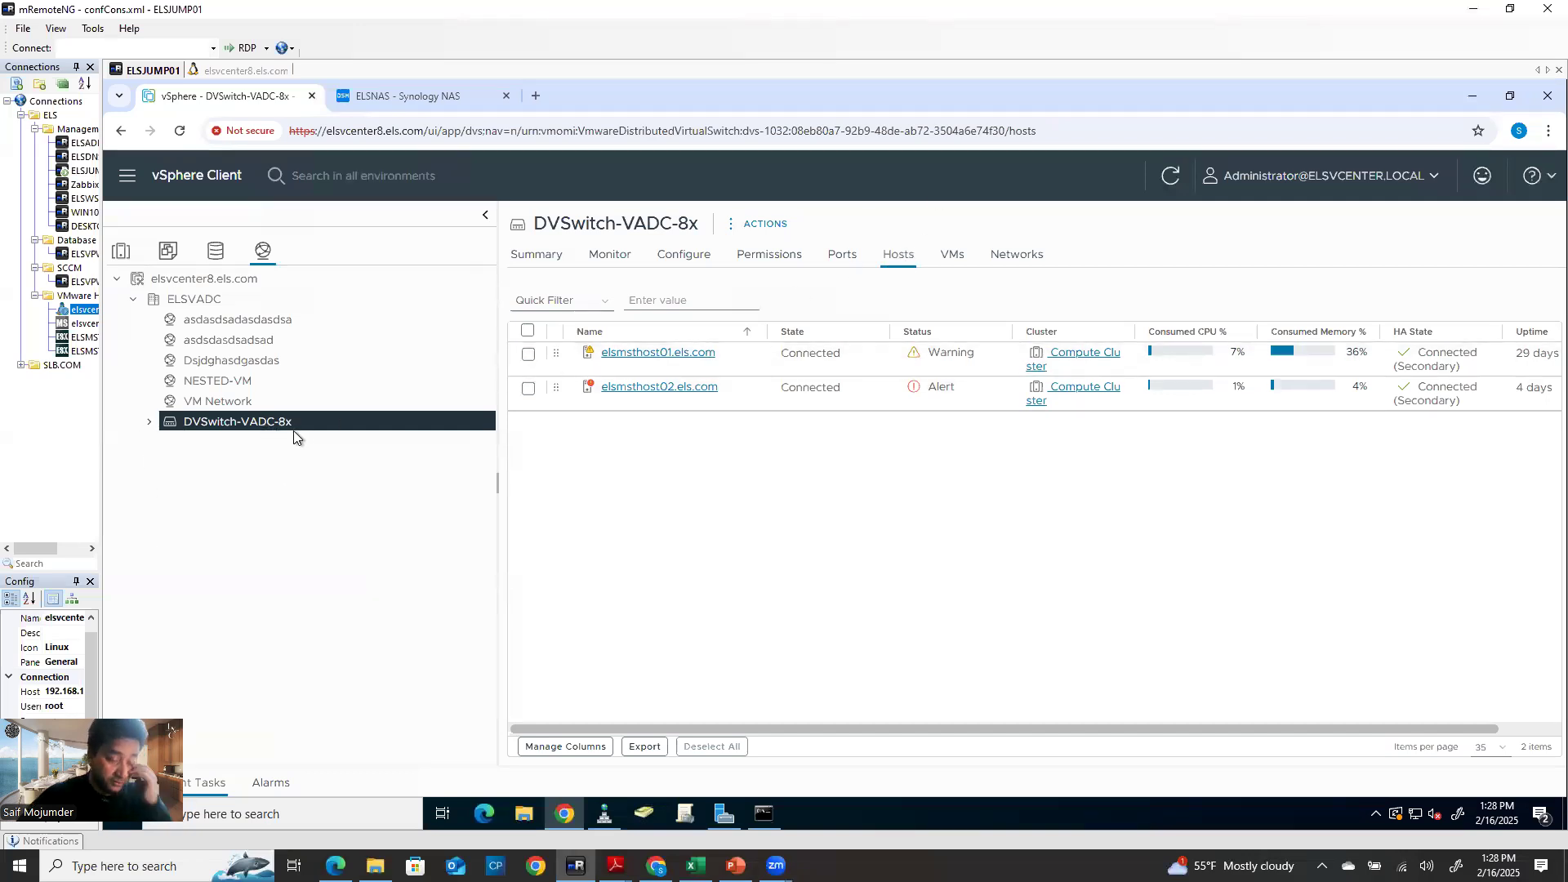
left_click(149, 422)
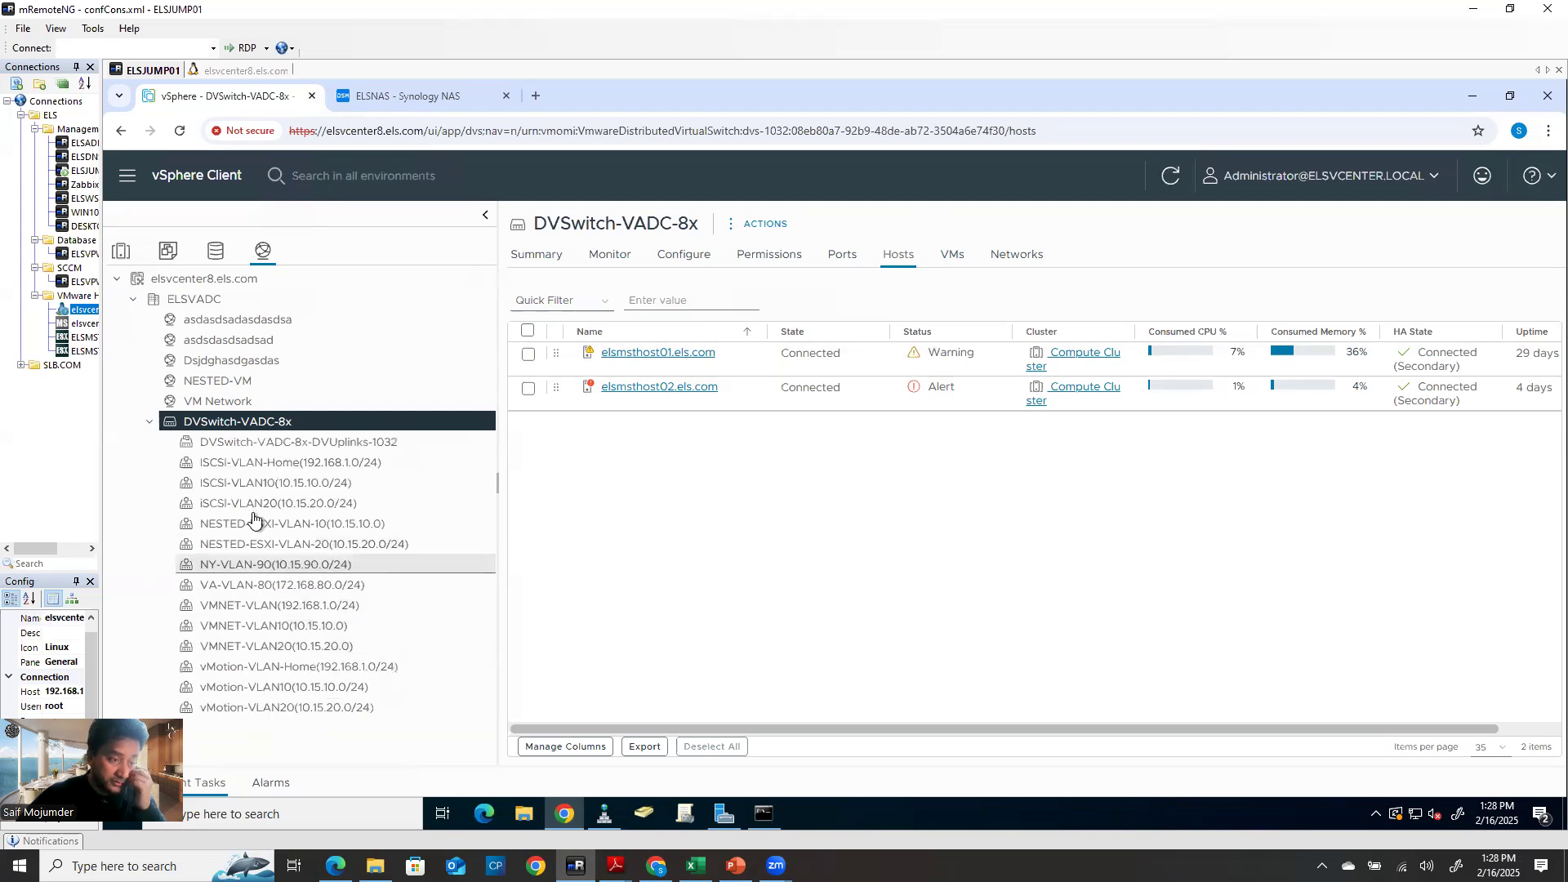
left_click(147, 425)
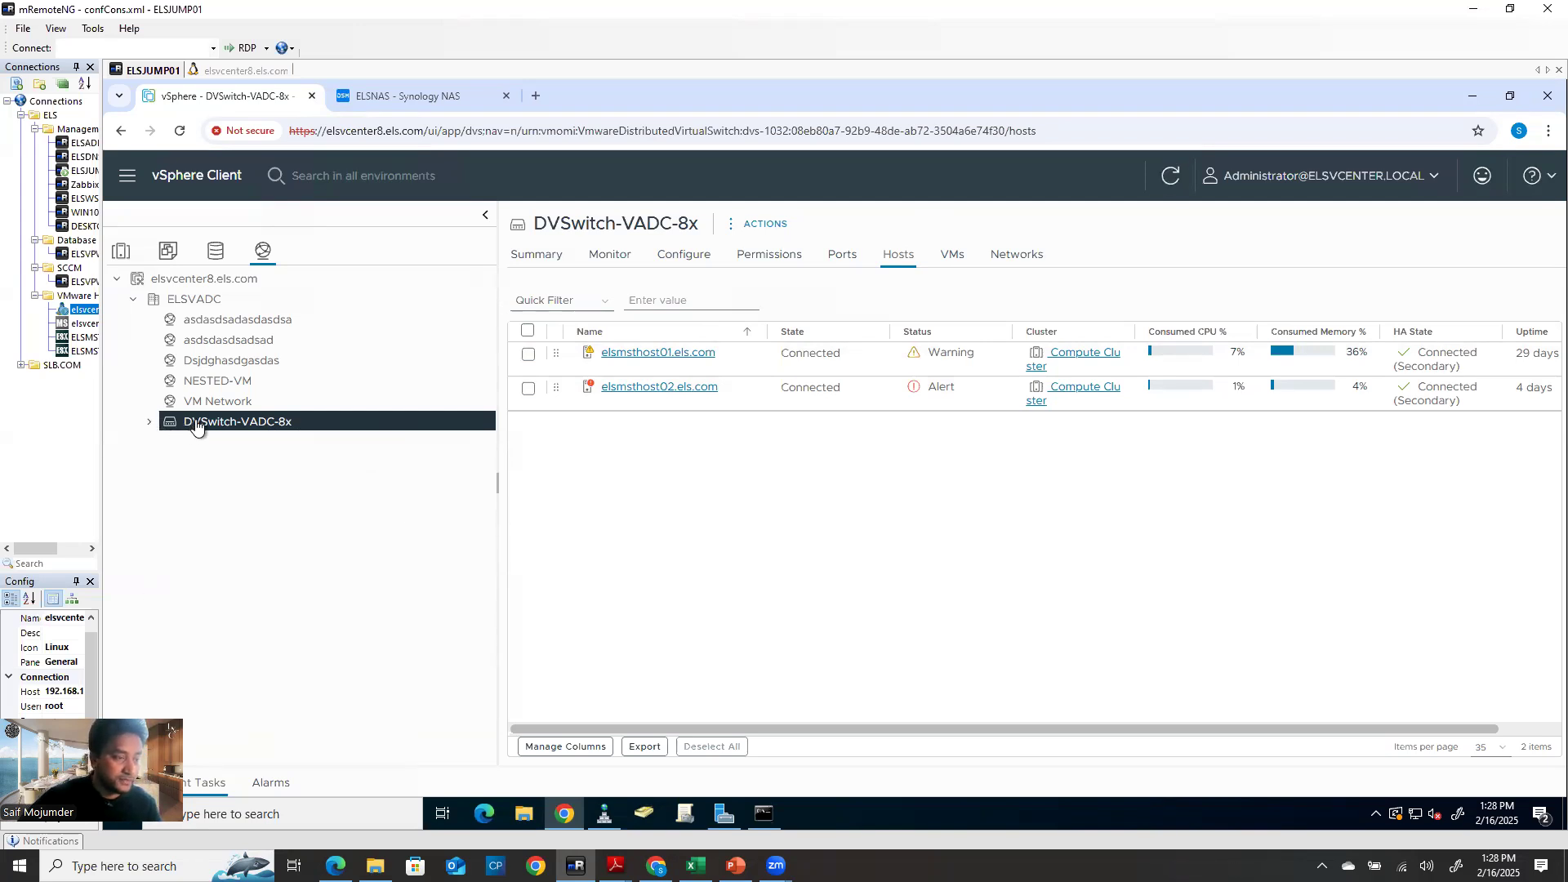
In DVSwitch-VADC-8x's Add and Manage Hosts wizard, add elsmsthost03 and reach physical adapters
right_click(196, 427)
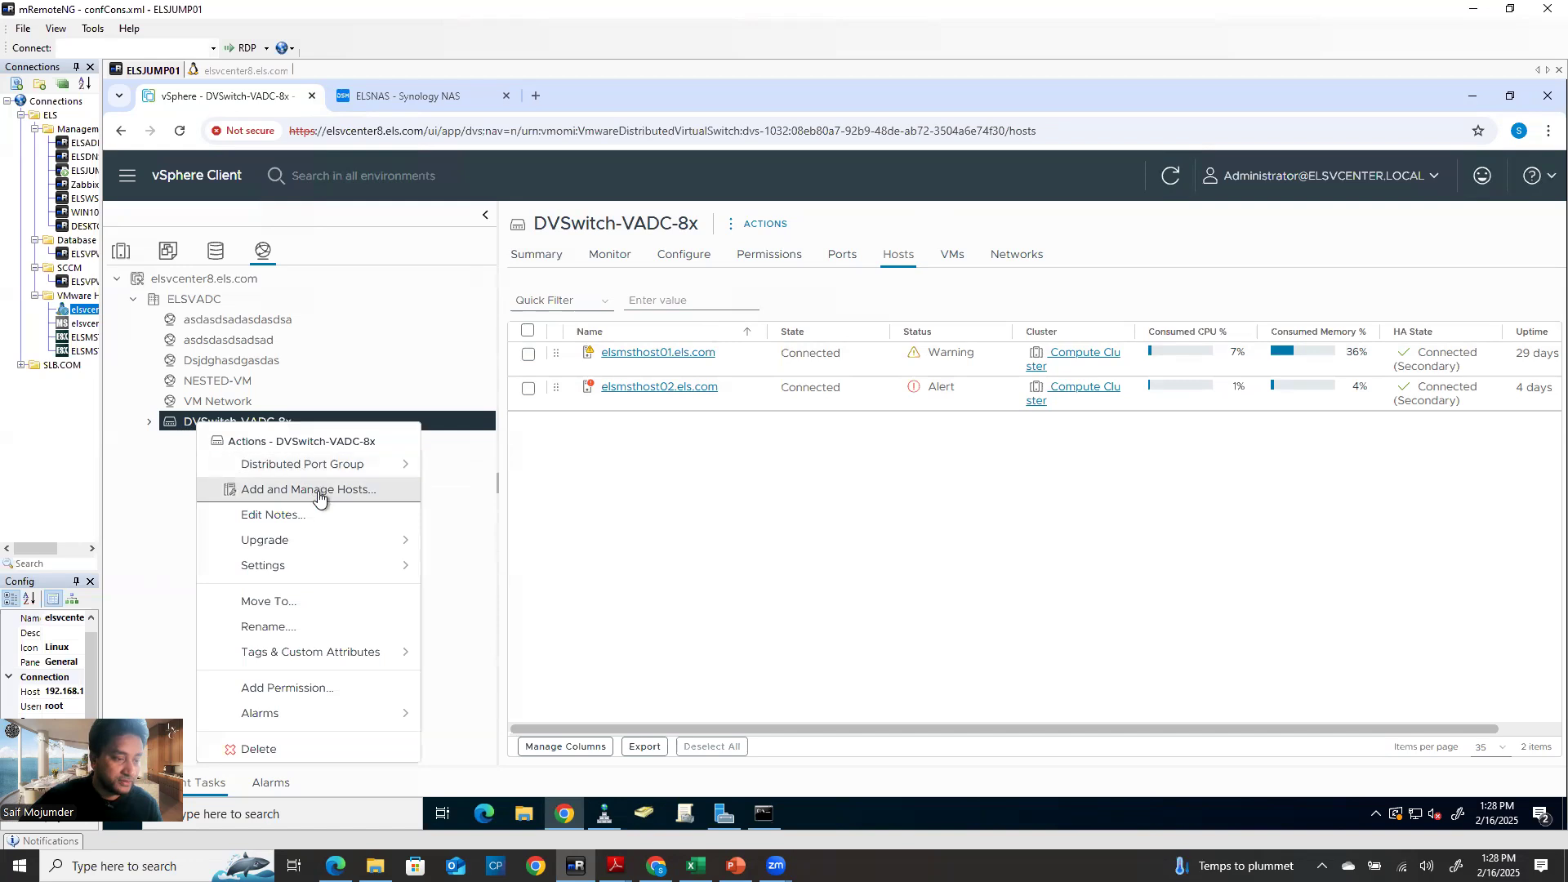
left_click(312, 490)
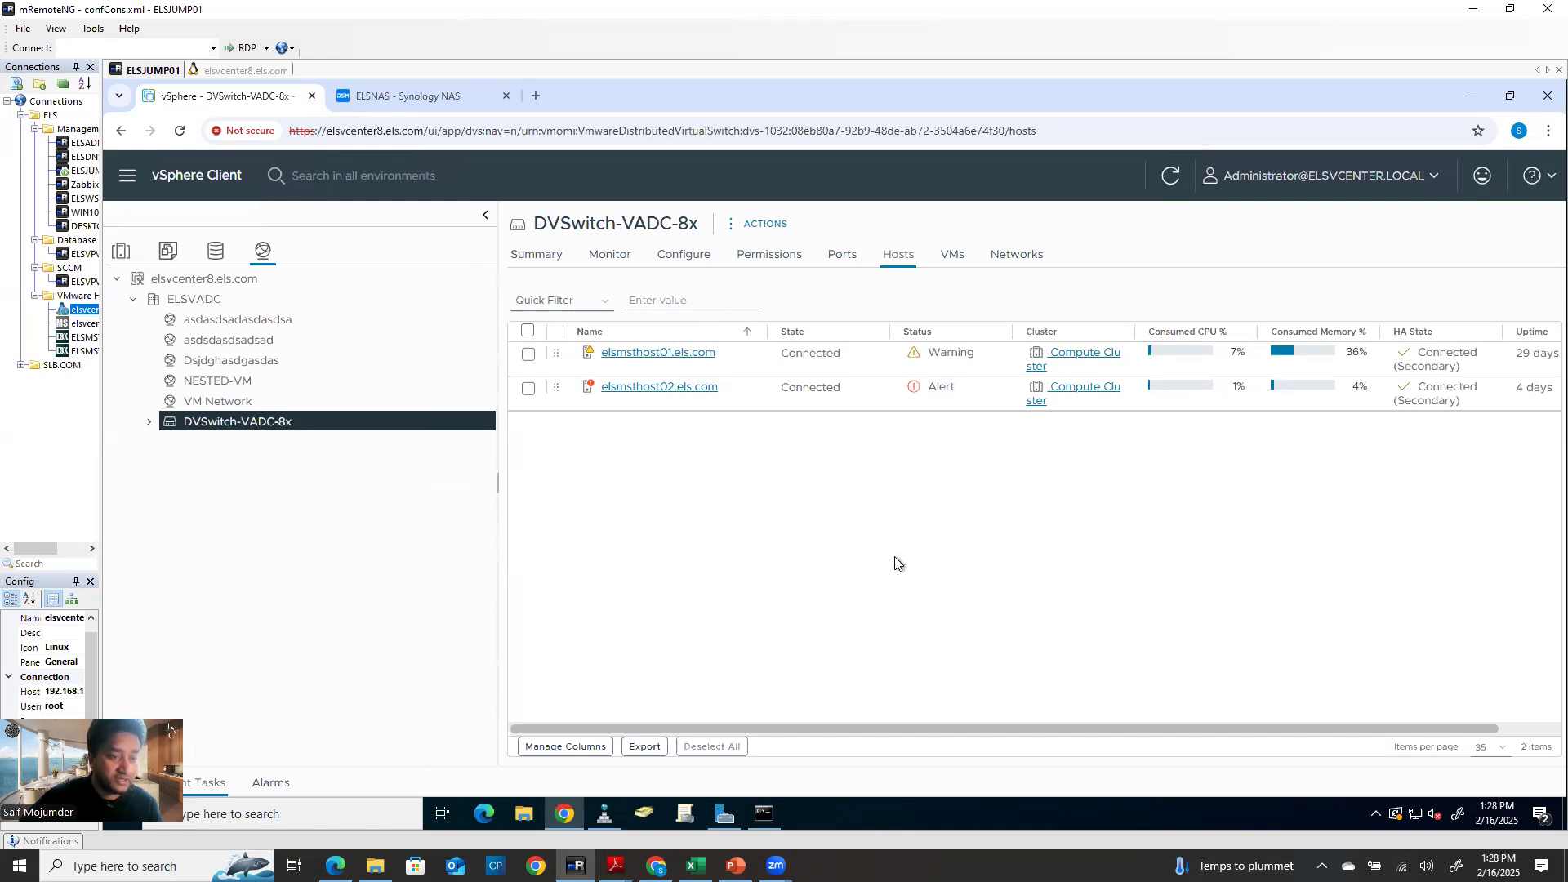
left_click(1254, 669)
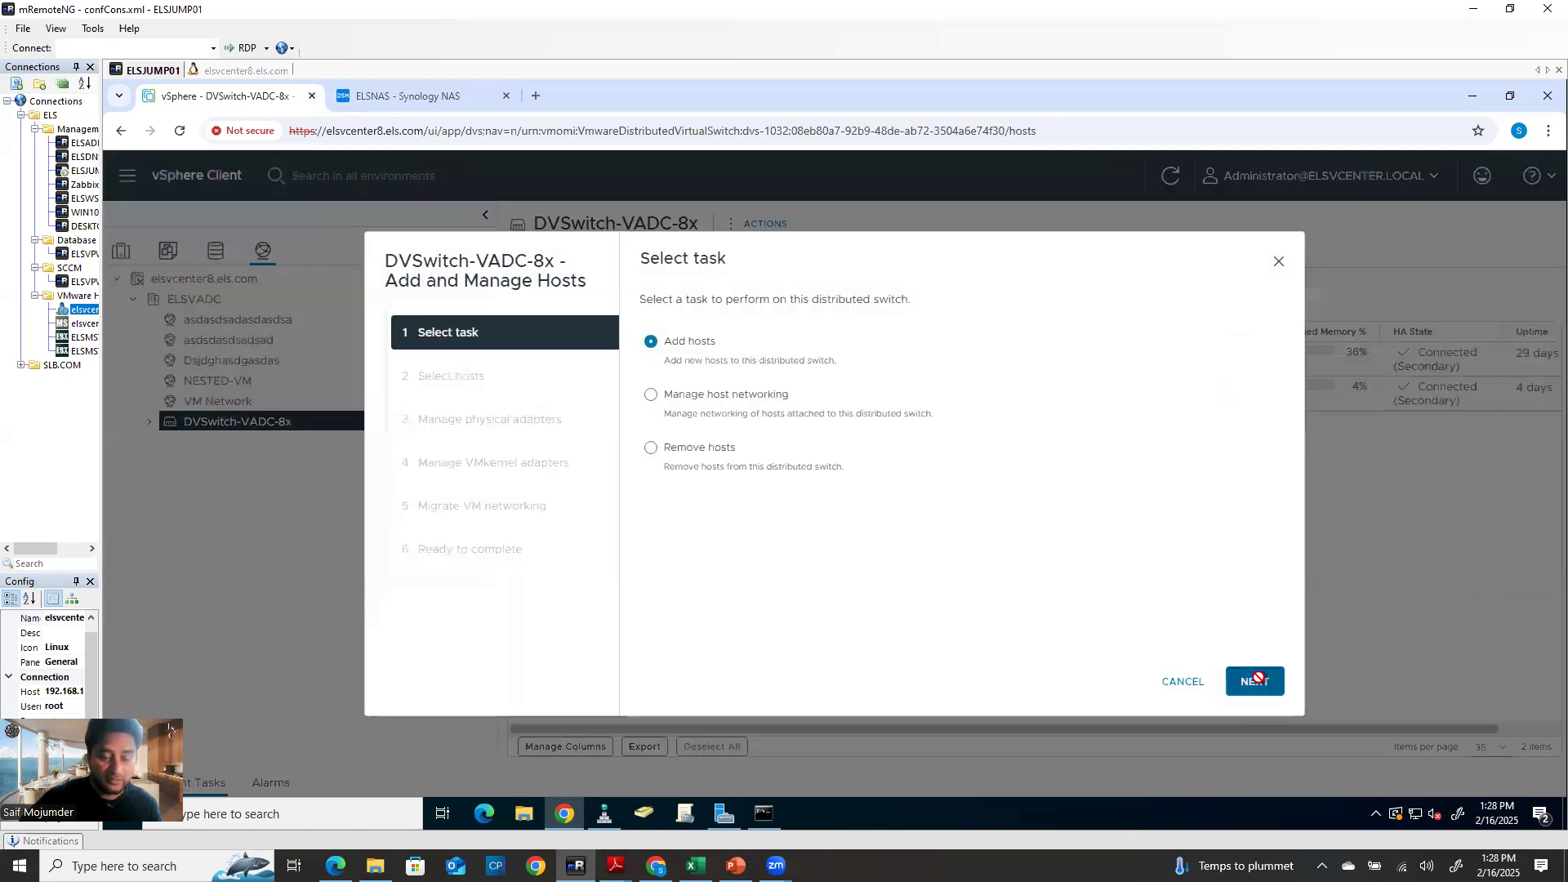
left_click(660, 414)
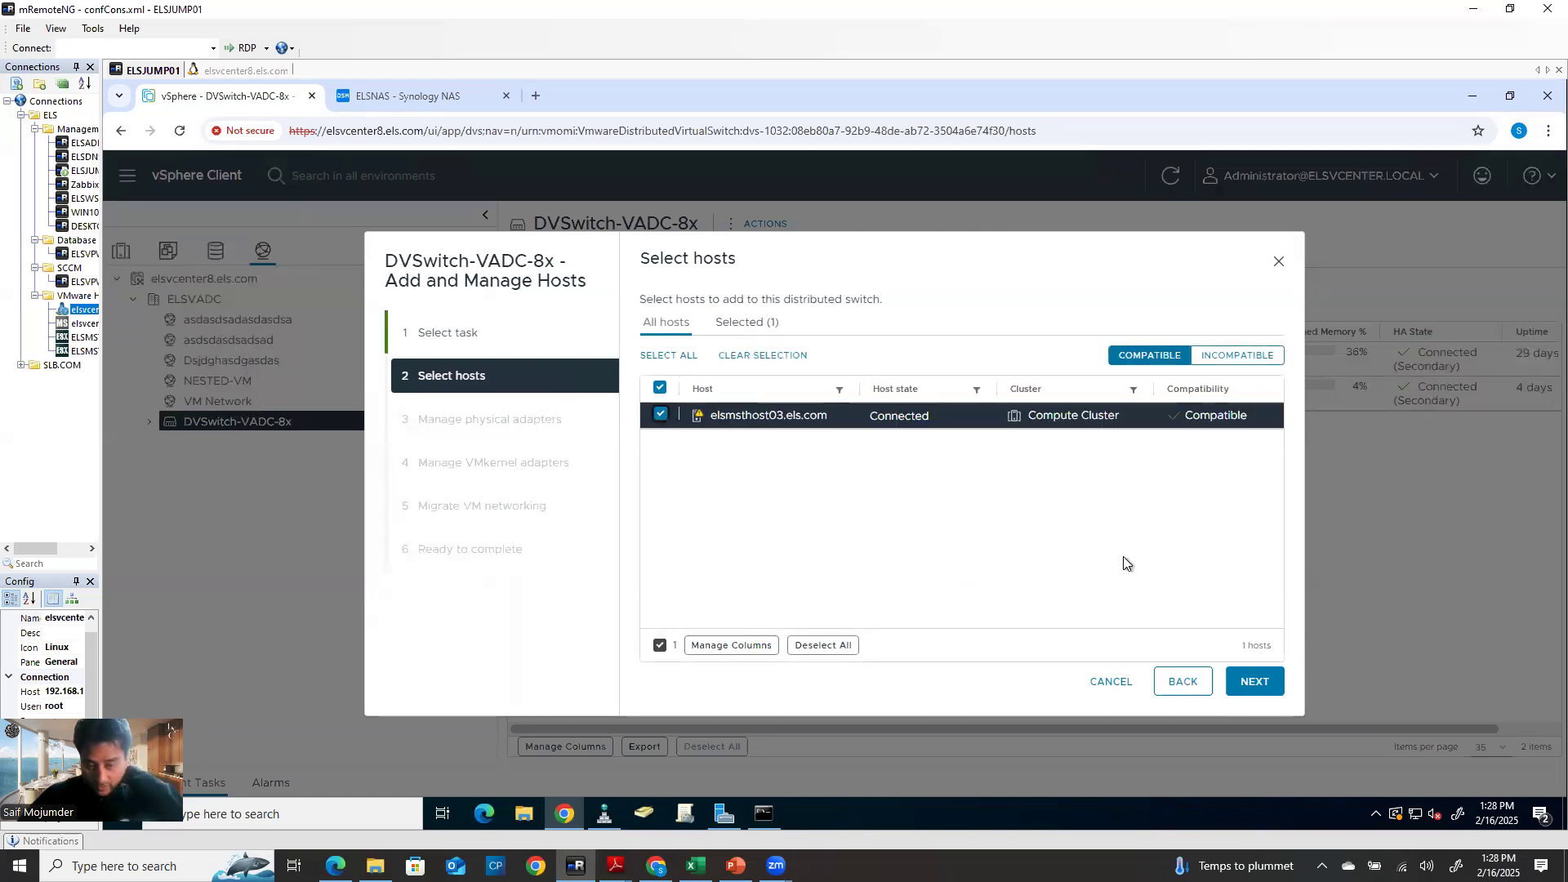
left_click(1256, 682)
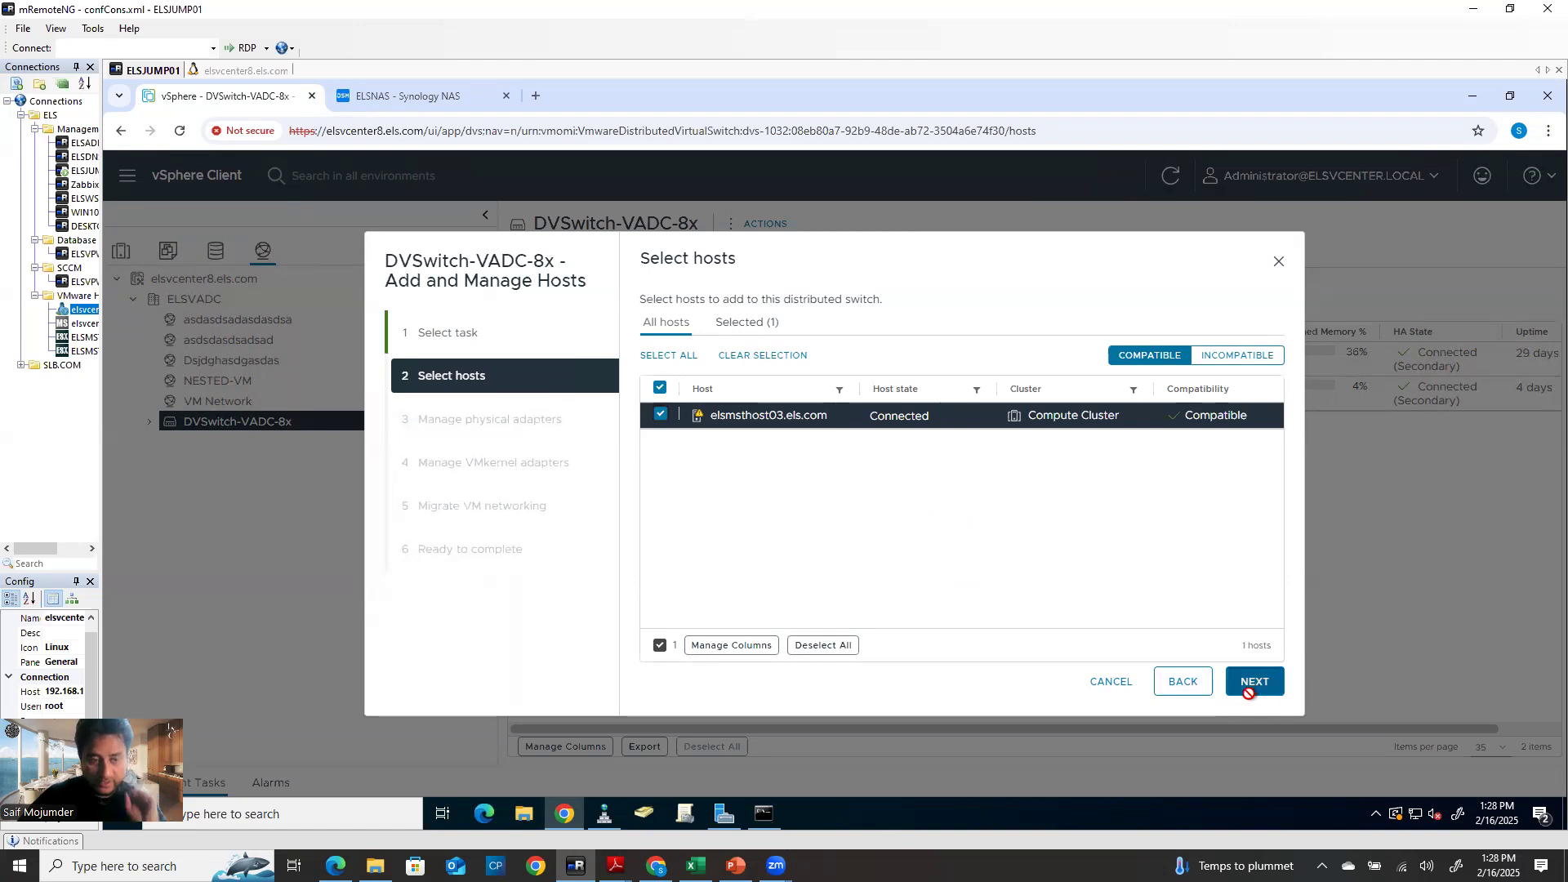
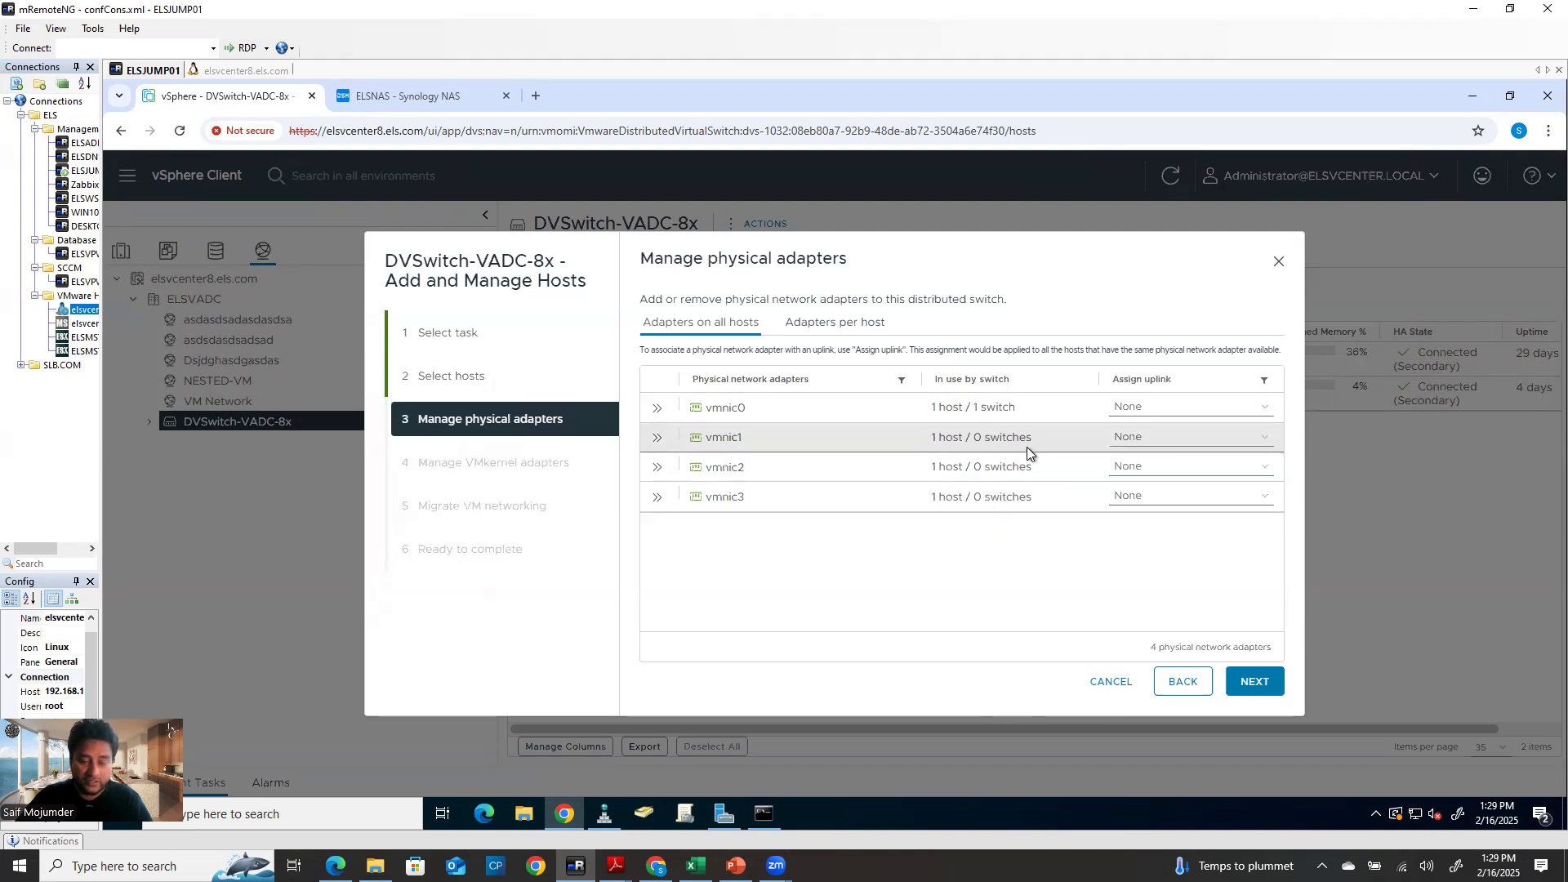
Assign vmnic1, vmnic2 and vmnic3 to Uplink 1, Uplink 2 and Uplink 3
left_click(1132, 441)
left_click(1152, 479)
left_click(1149, 472)
left_click(1151, 537)
left_click(1151, 500)
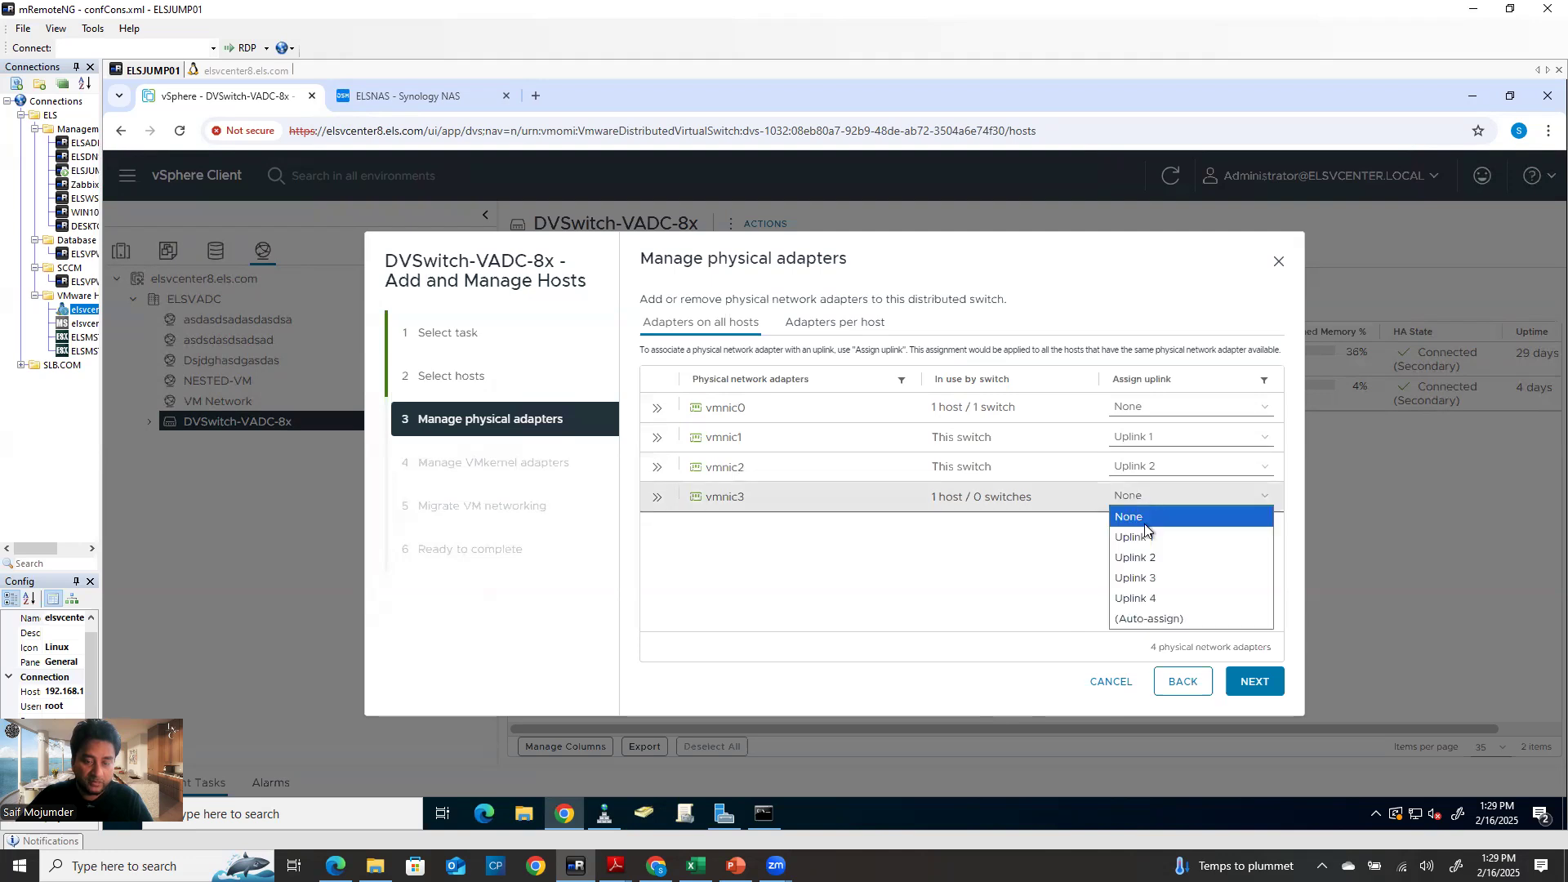
left_click(1143, 577)
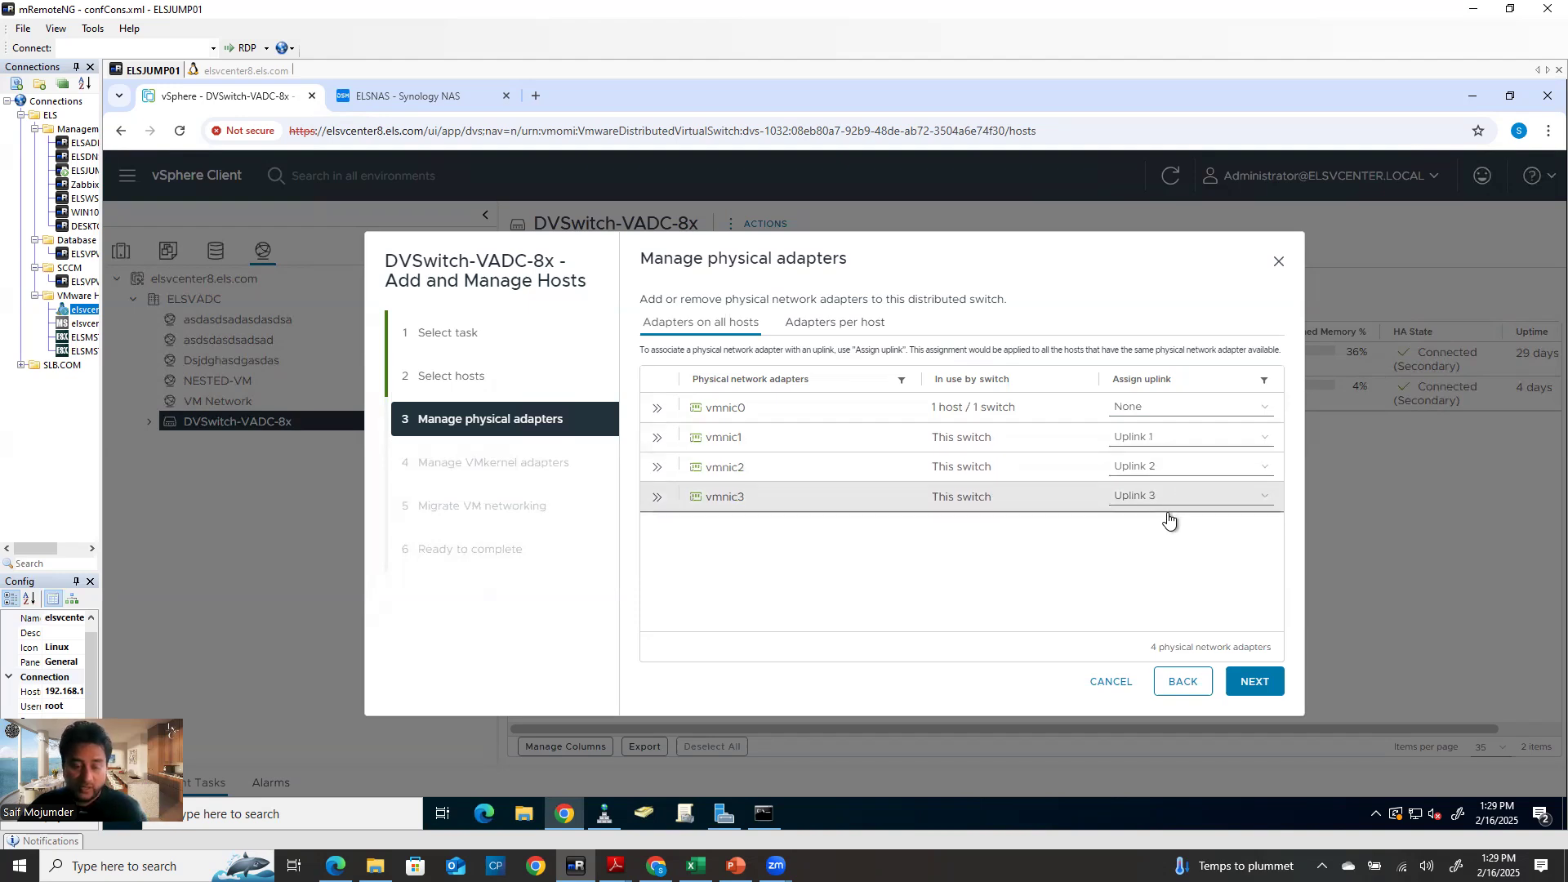
left_click(1212, 504)
left_click(919, 588)
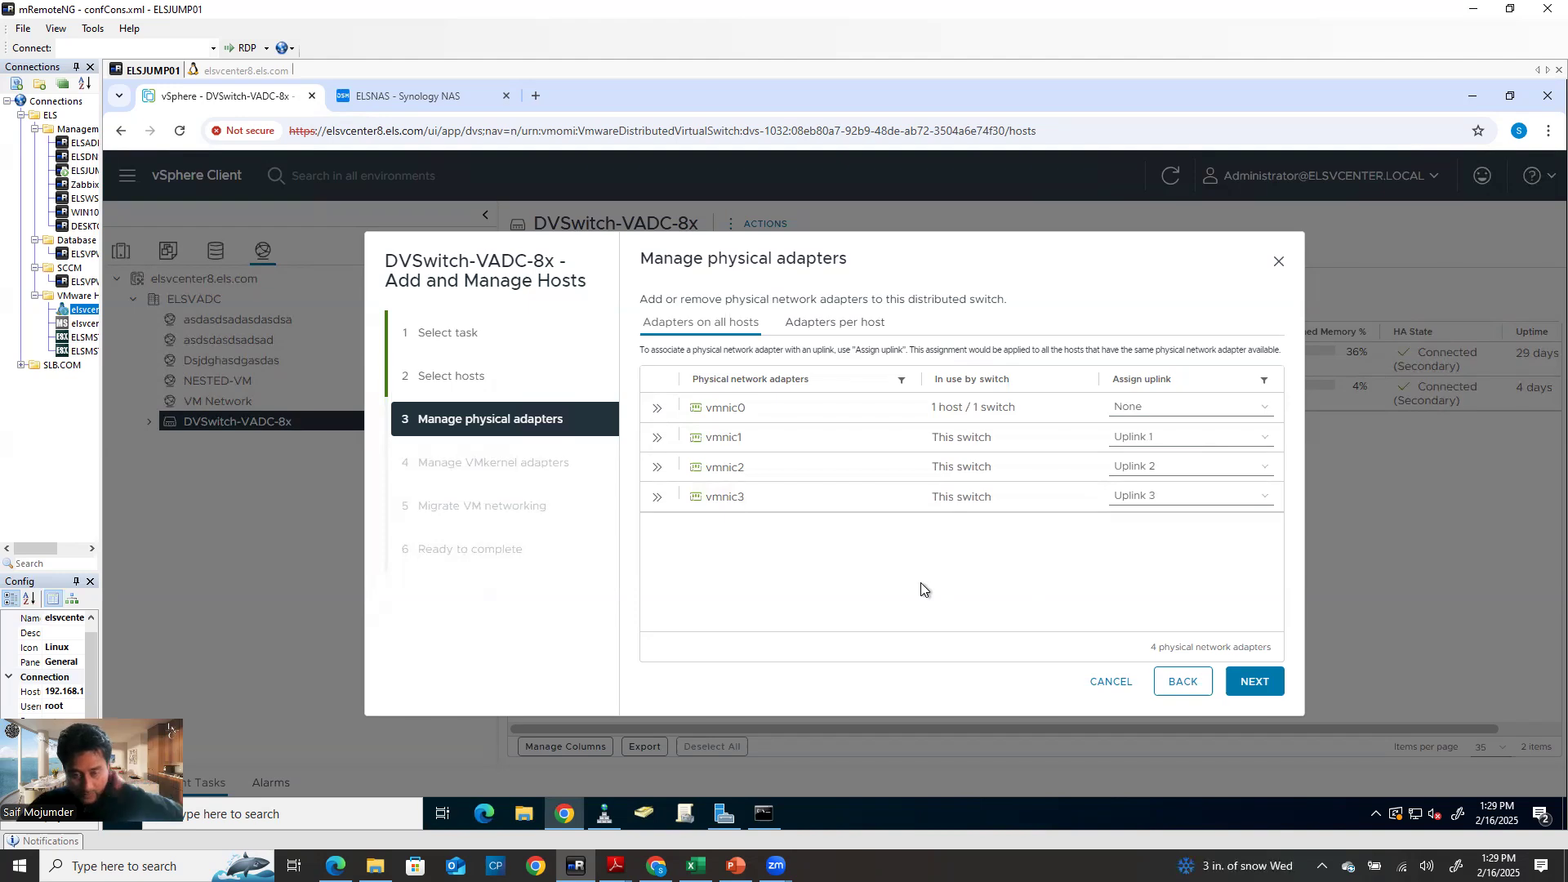
Skip the VMkernel and VM migration steps and finish adding elsmsthost03 to DVSwitch-VADC-8x
left_click(1253, 686)
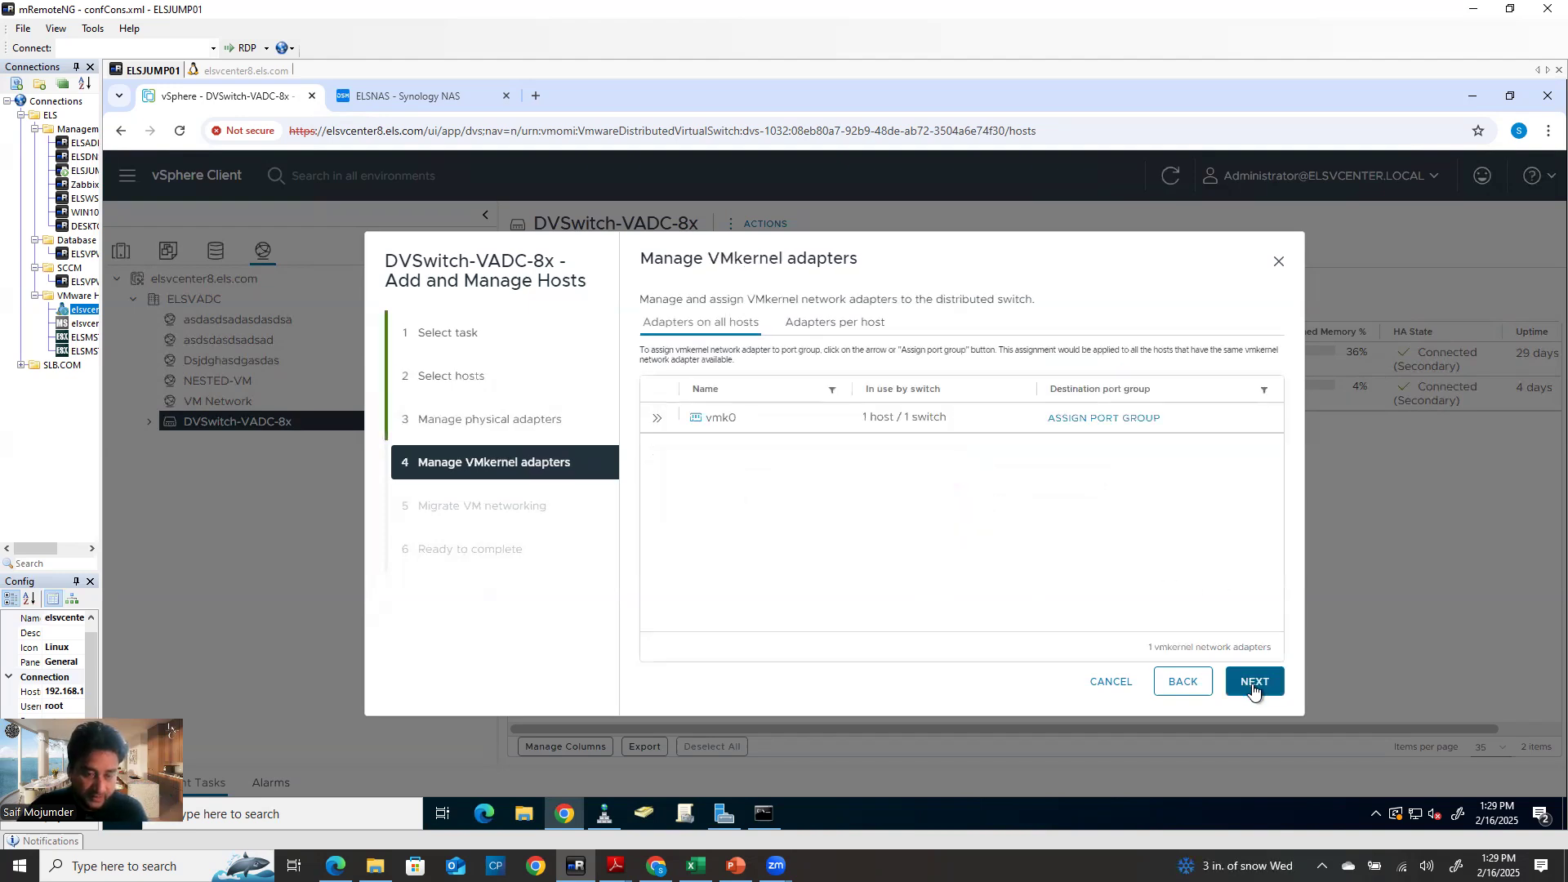
left_click(1254, 686)
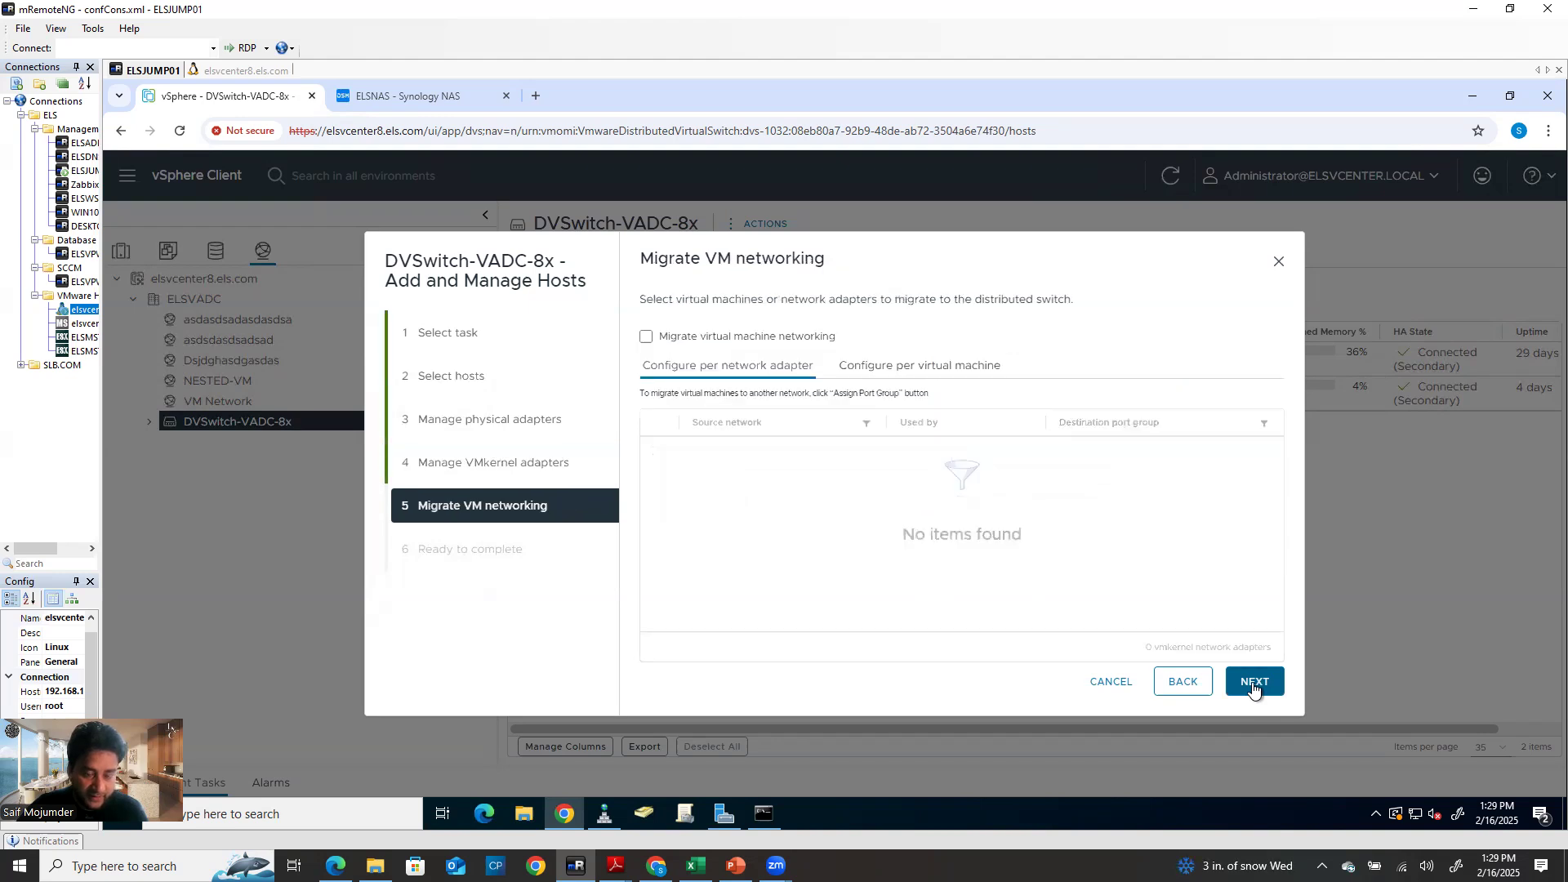
left_click(1254, 686)
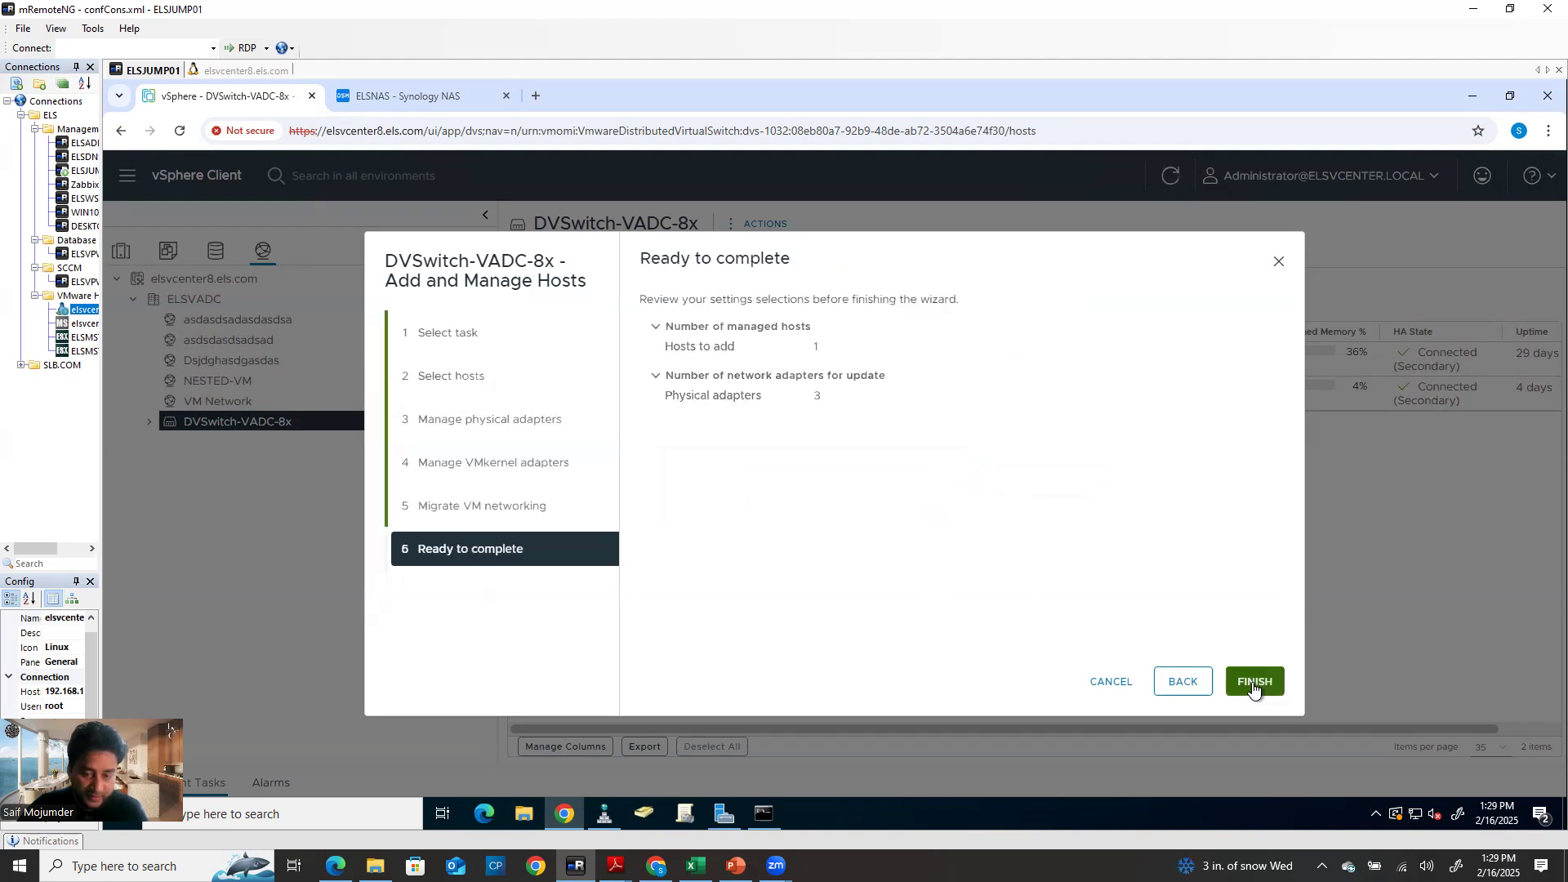
left_click(1252, 683)
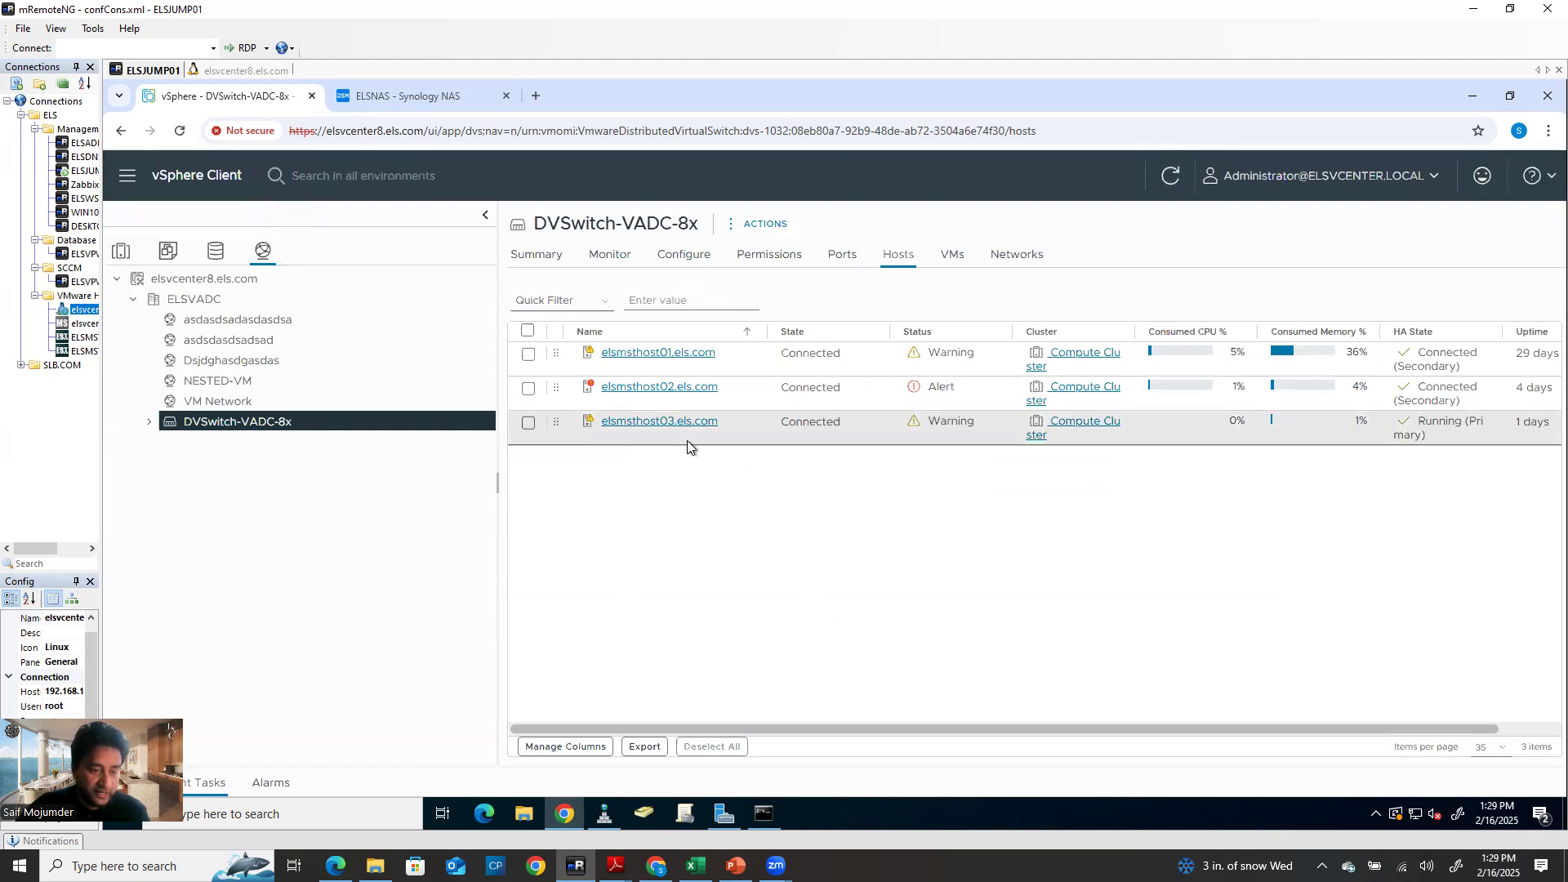
Expand DVSwitch-VADC-8x to list its port groups and bring up the switch's actions menu
left_click(149, 423)
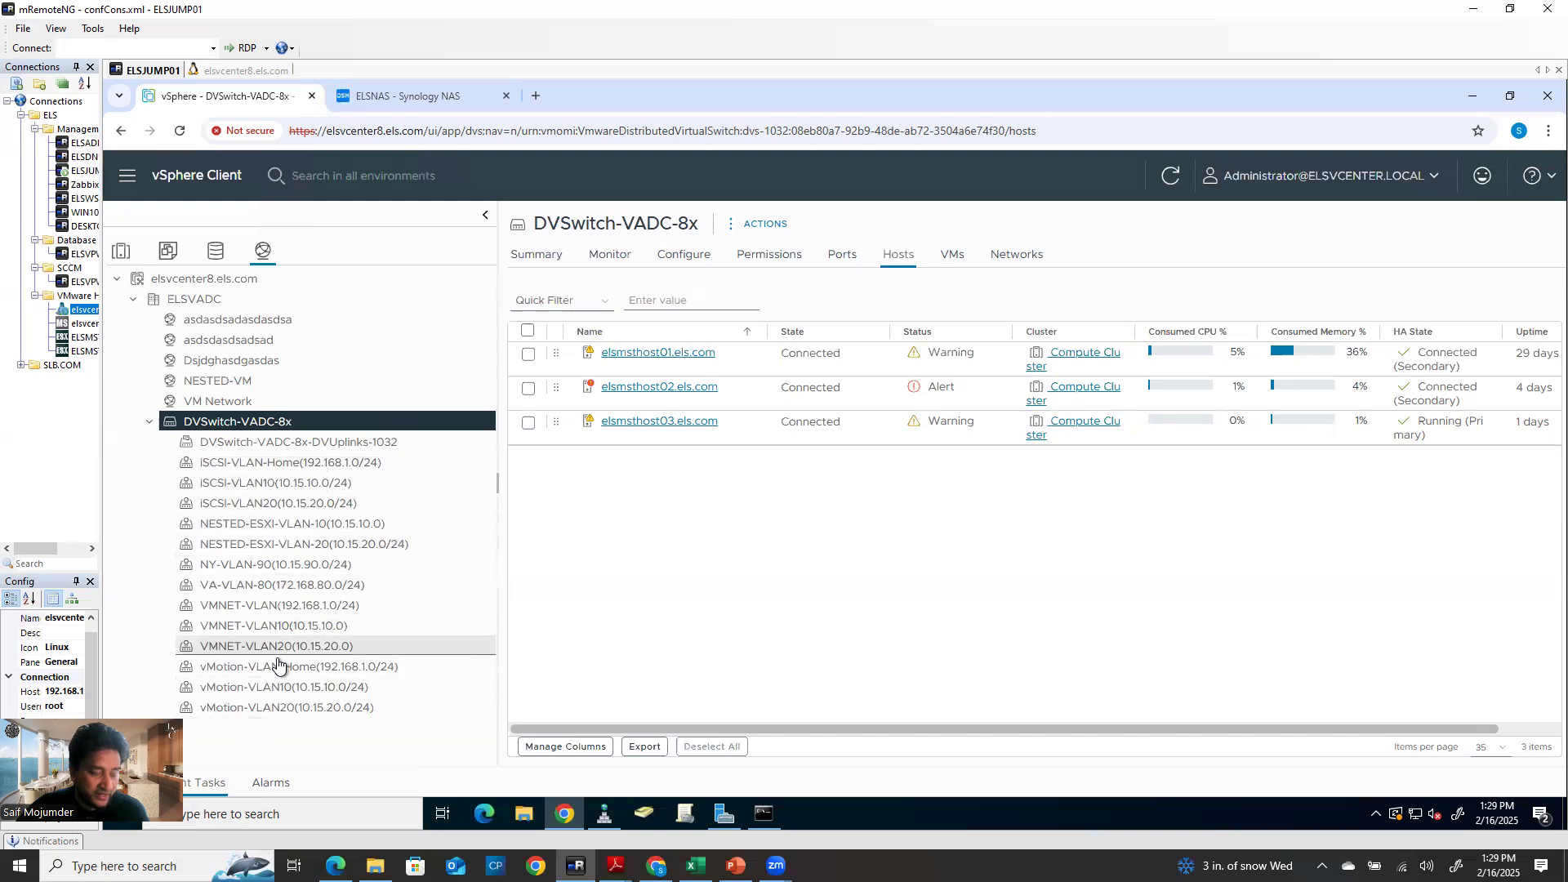
right_click(299, 445)
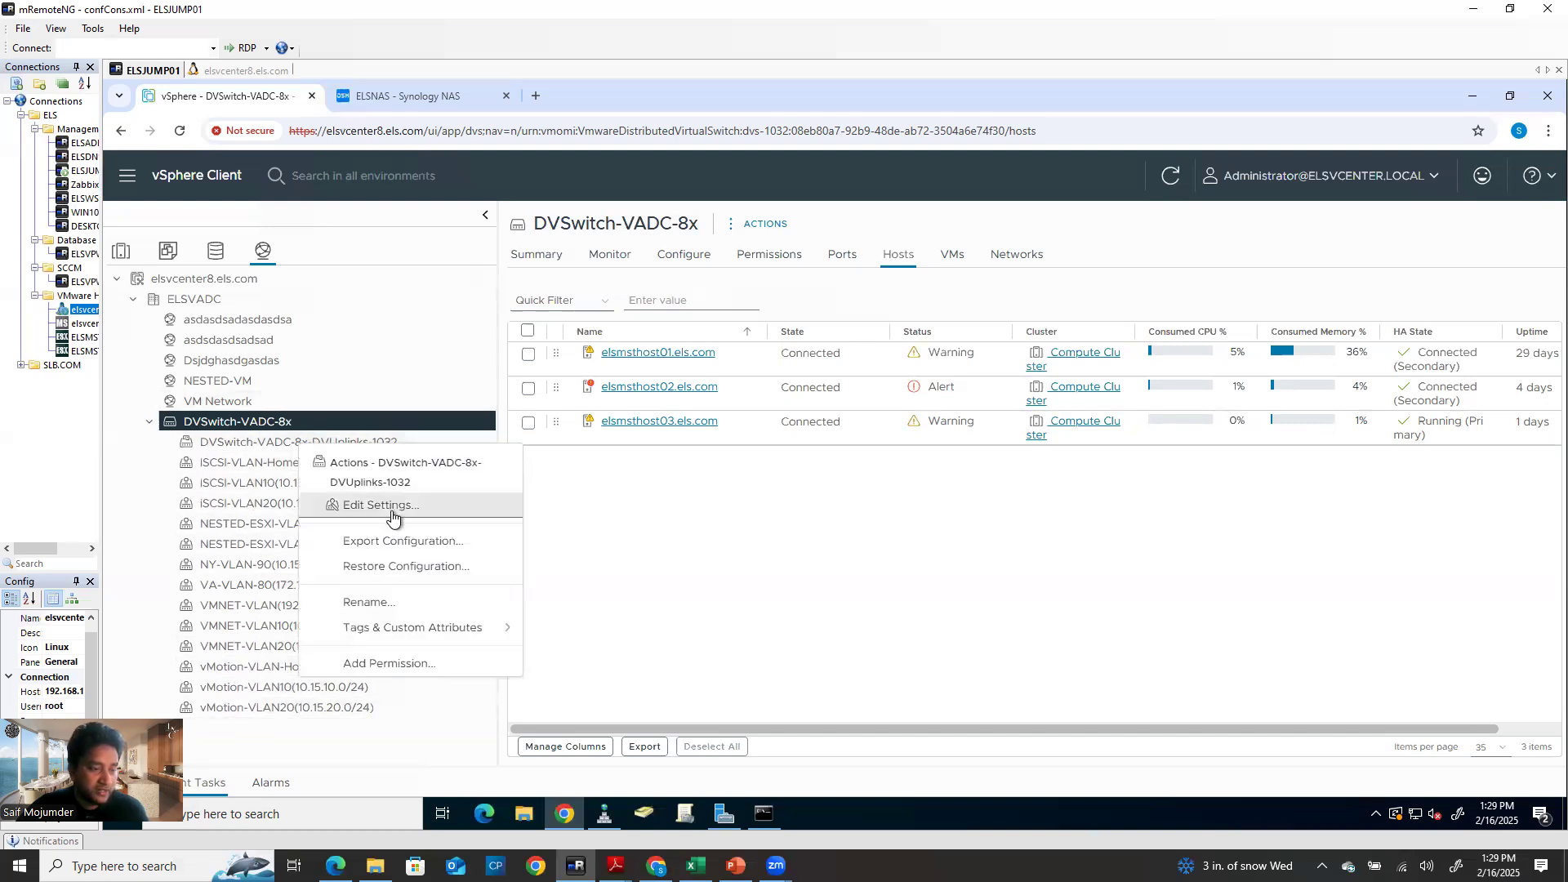
right_click(243, 421)
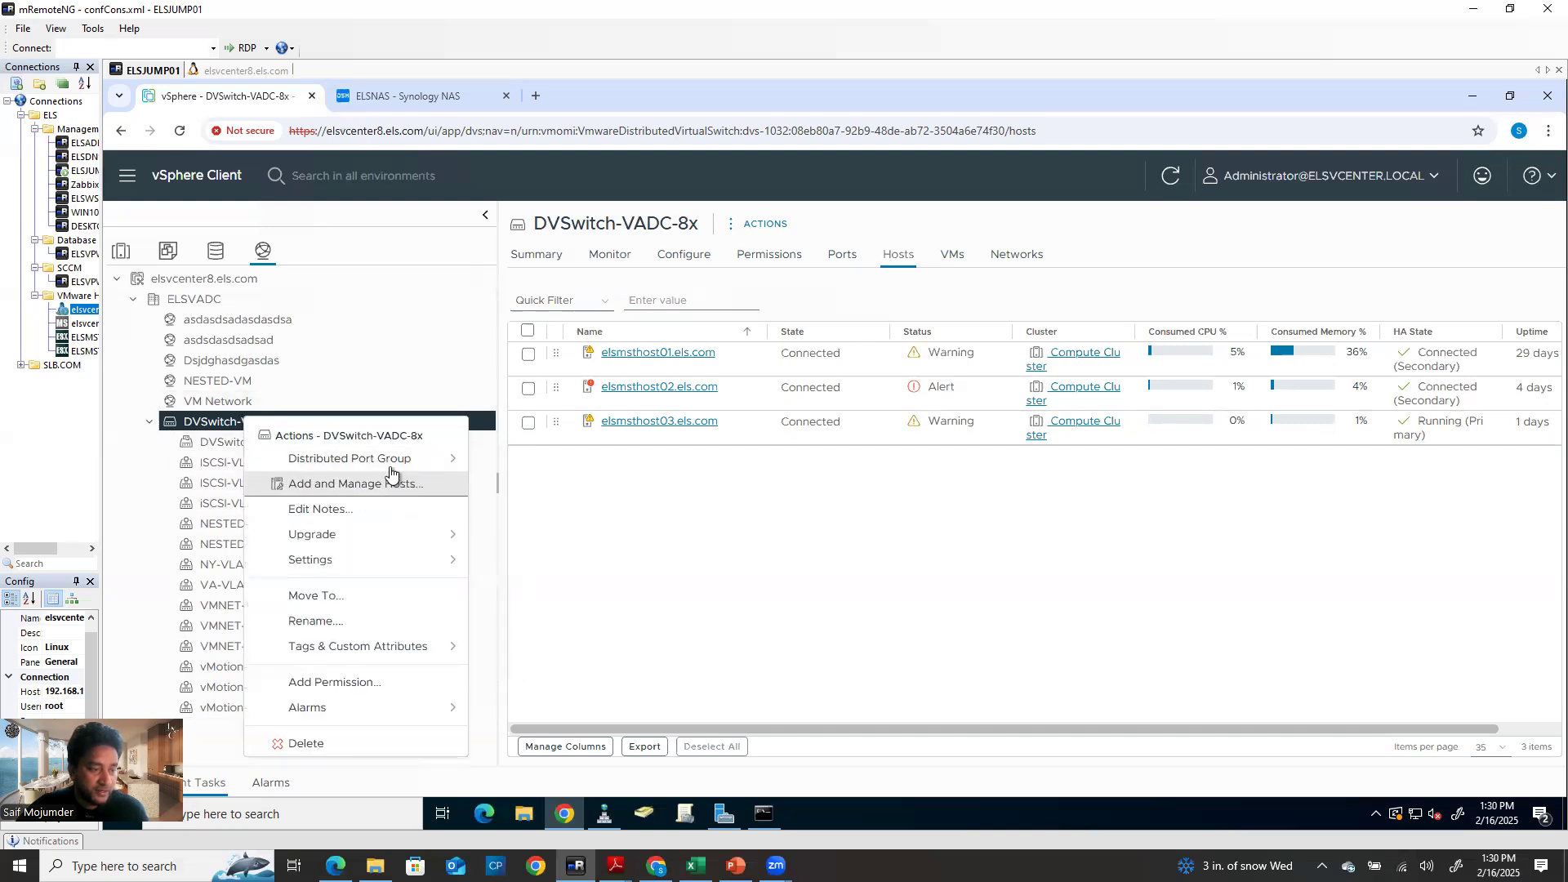
Start a new distributed port group named test
mouse_move(399, 468)
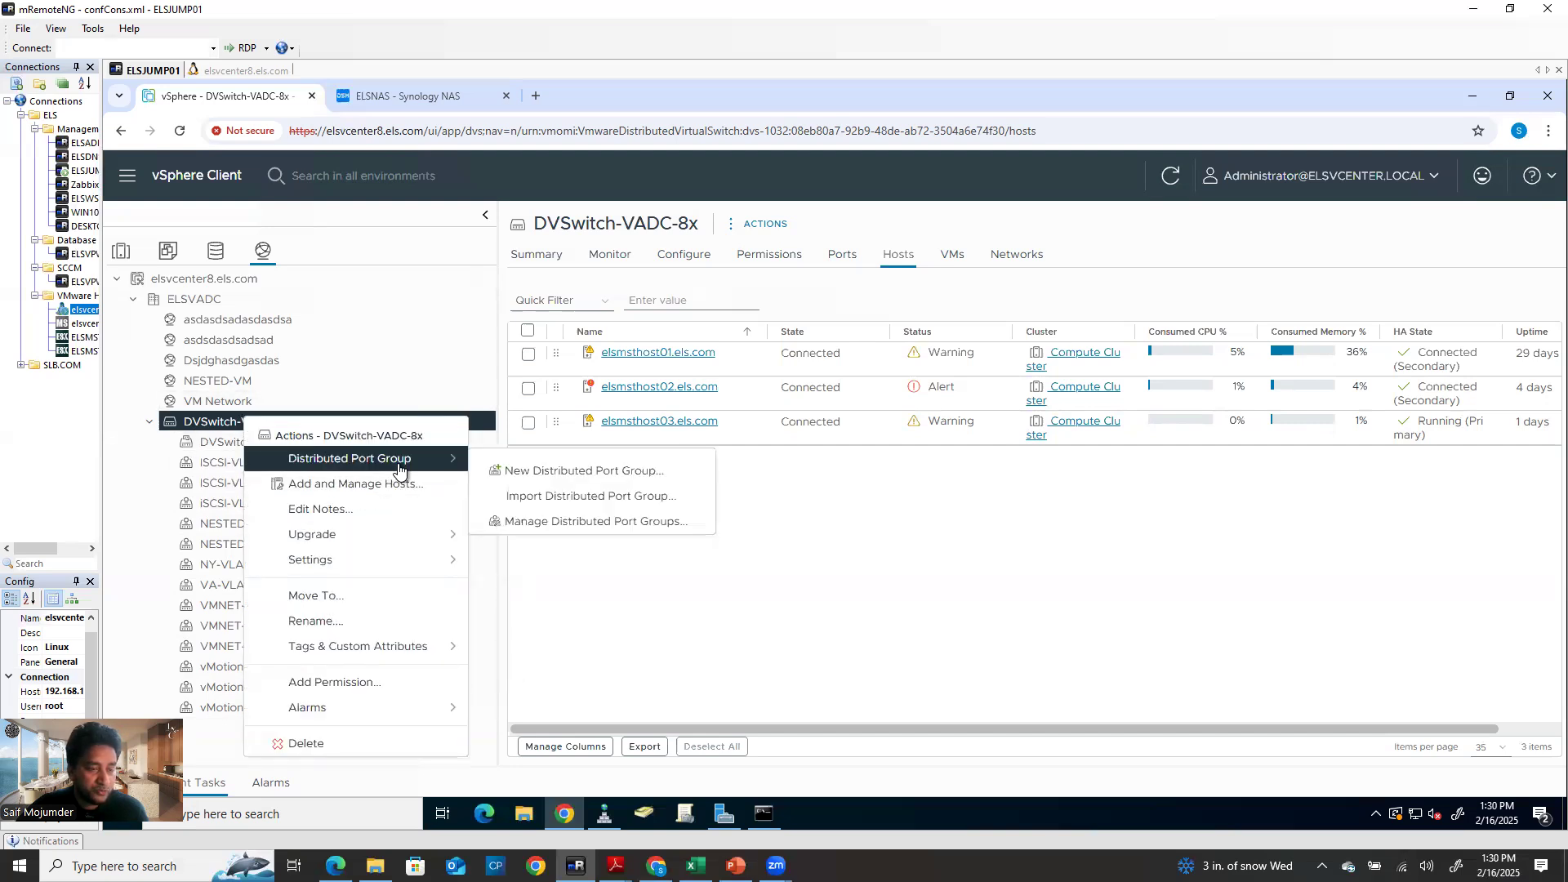
left_click(614, 469)
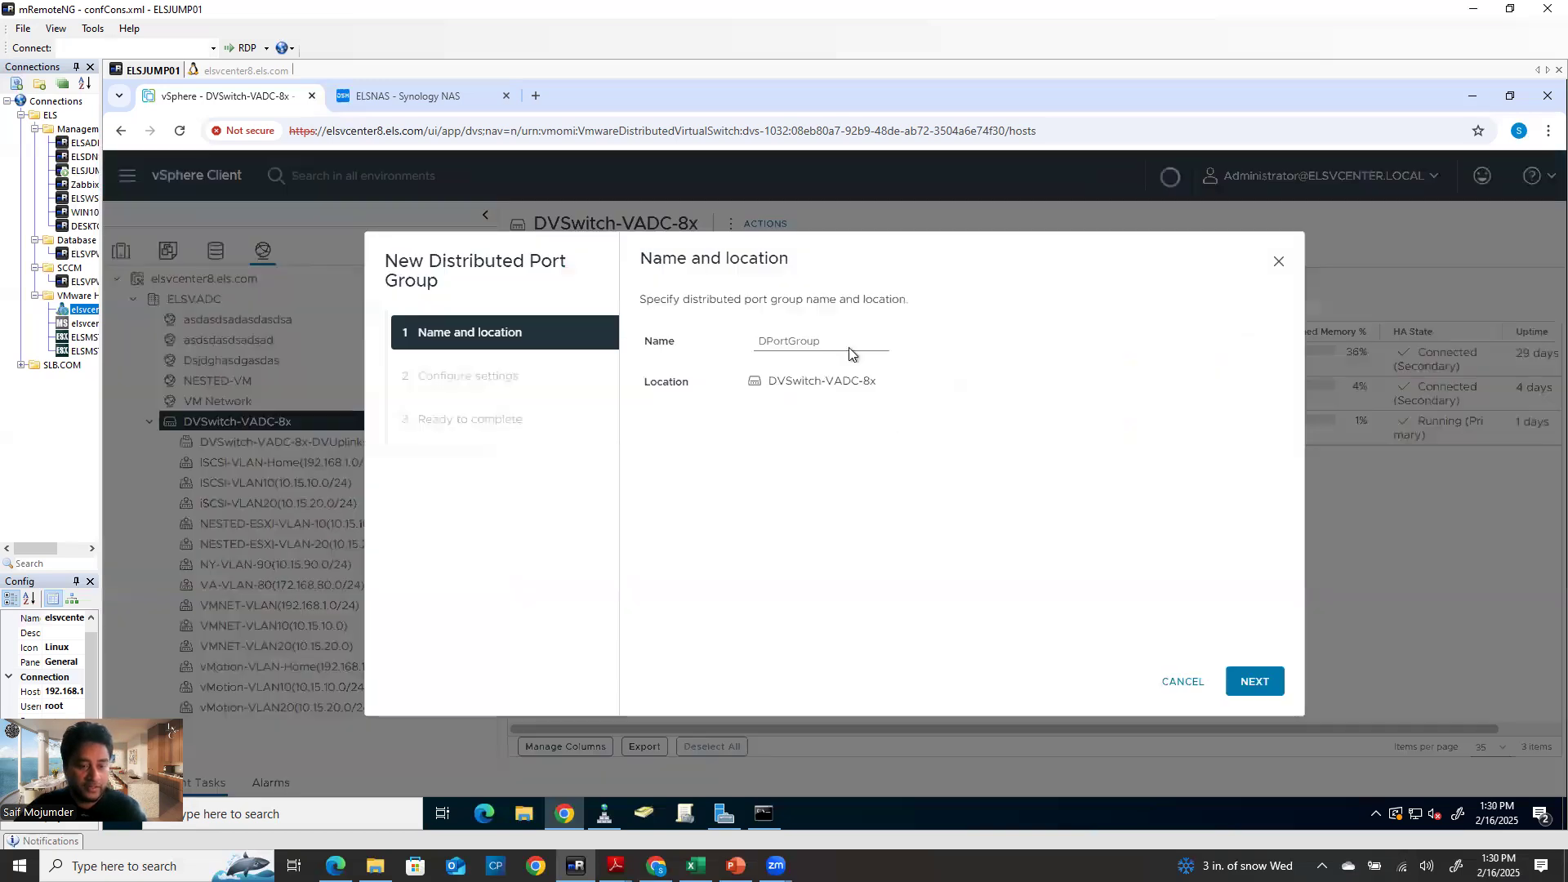
double_click(846, 347)
type("test")
left_click(1255, 681)
Set the port group's VLAN type to VLAN with ID 443, then revisit port binding
left_click(929, 412)
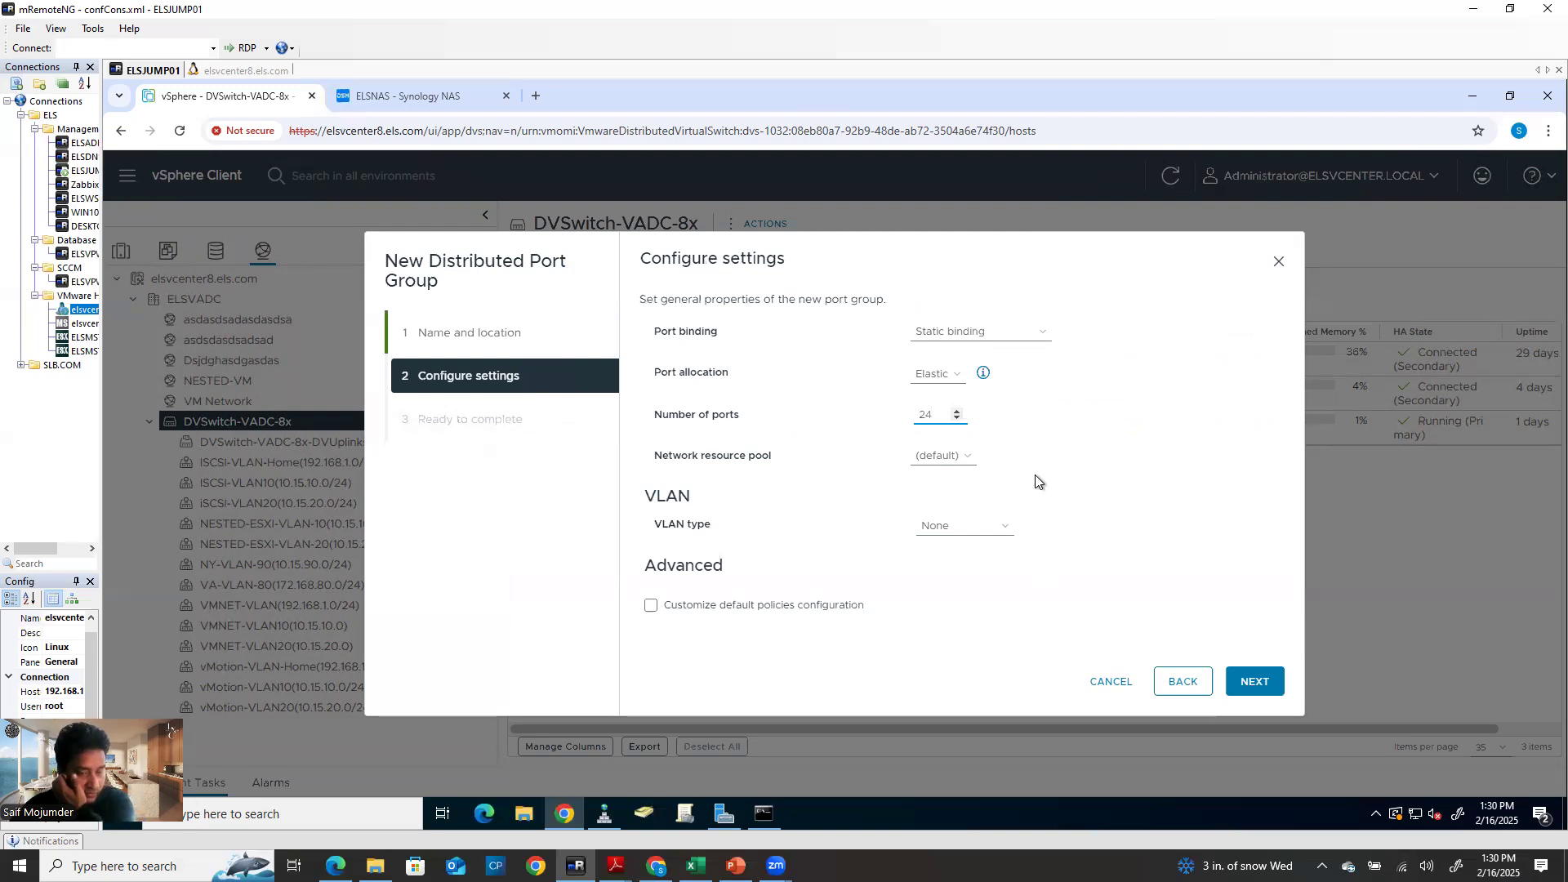
left_click(948, 526)
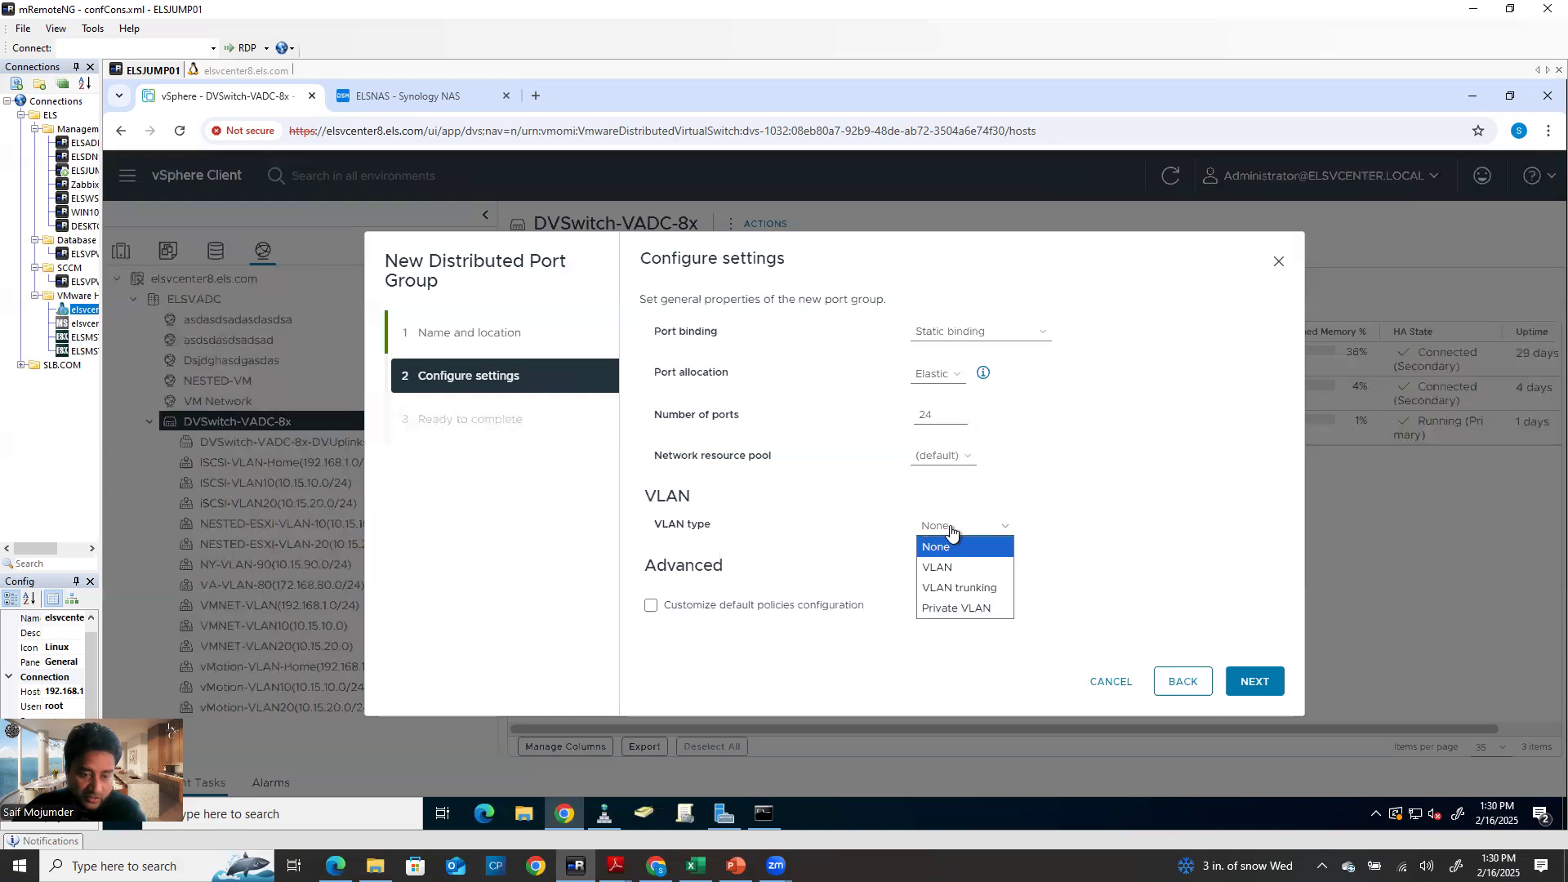
left_click(955, 569)
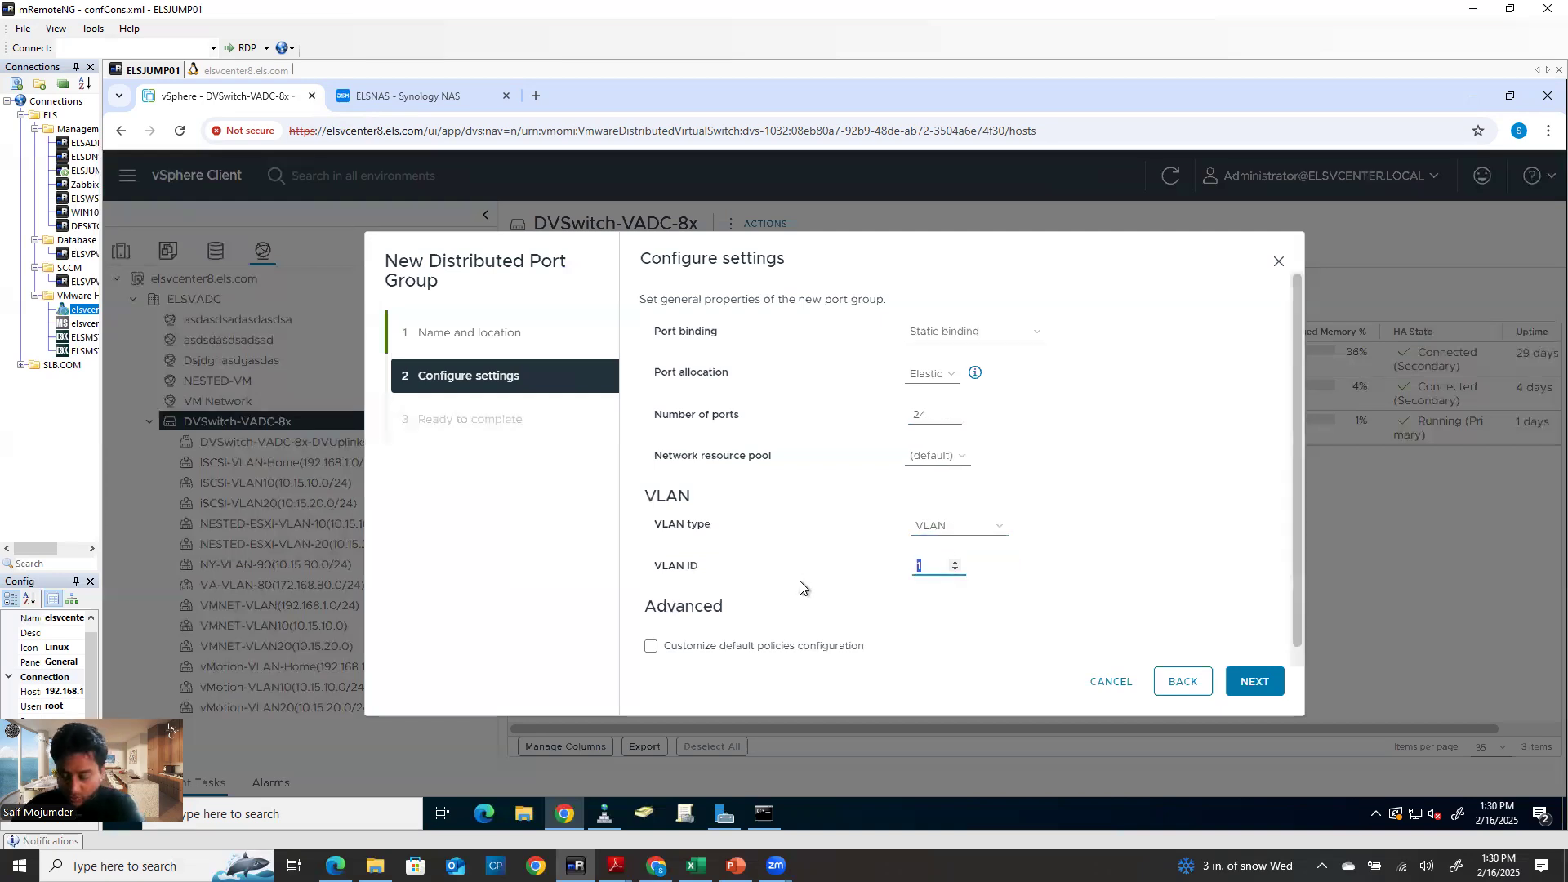
left_click(997, 531)
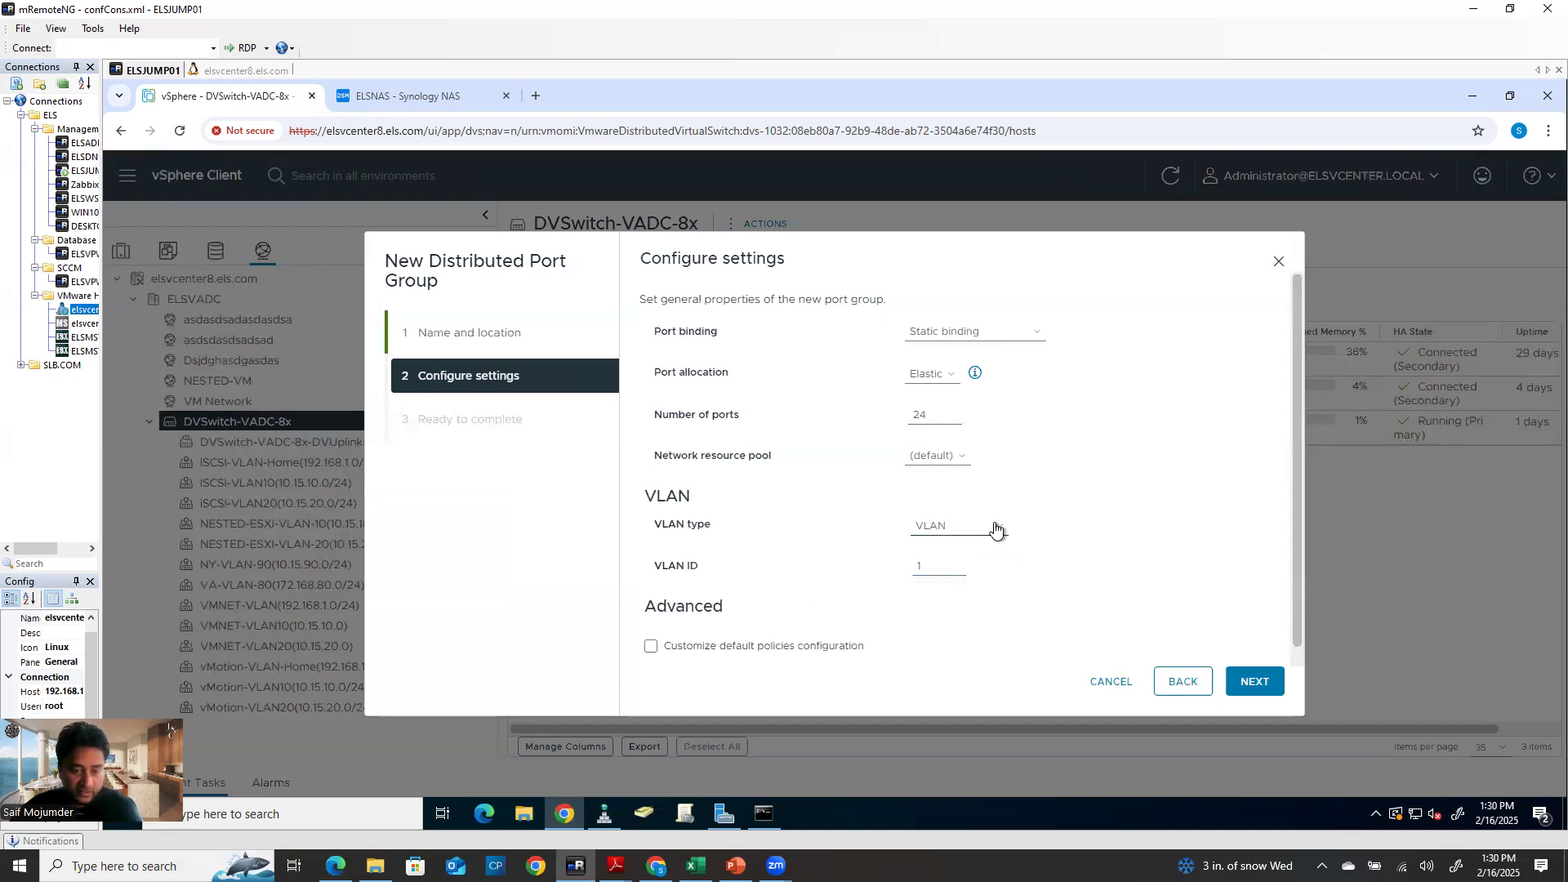
left_click(954, 555)
left_click(1001, 529)
left_click(956, 569)
double_click(921, 572)
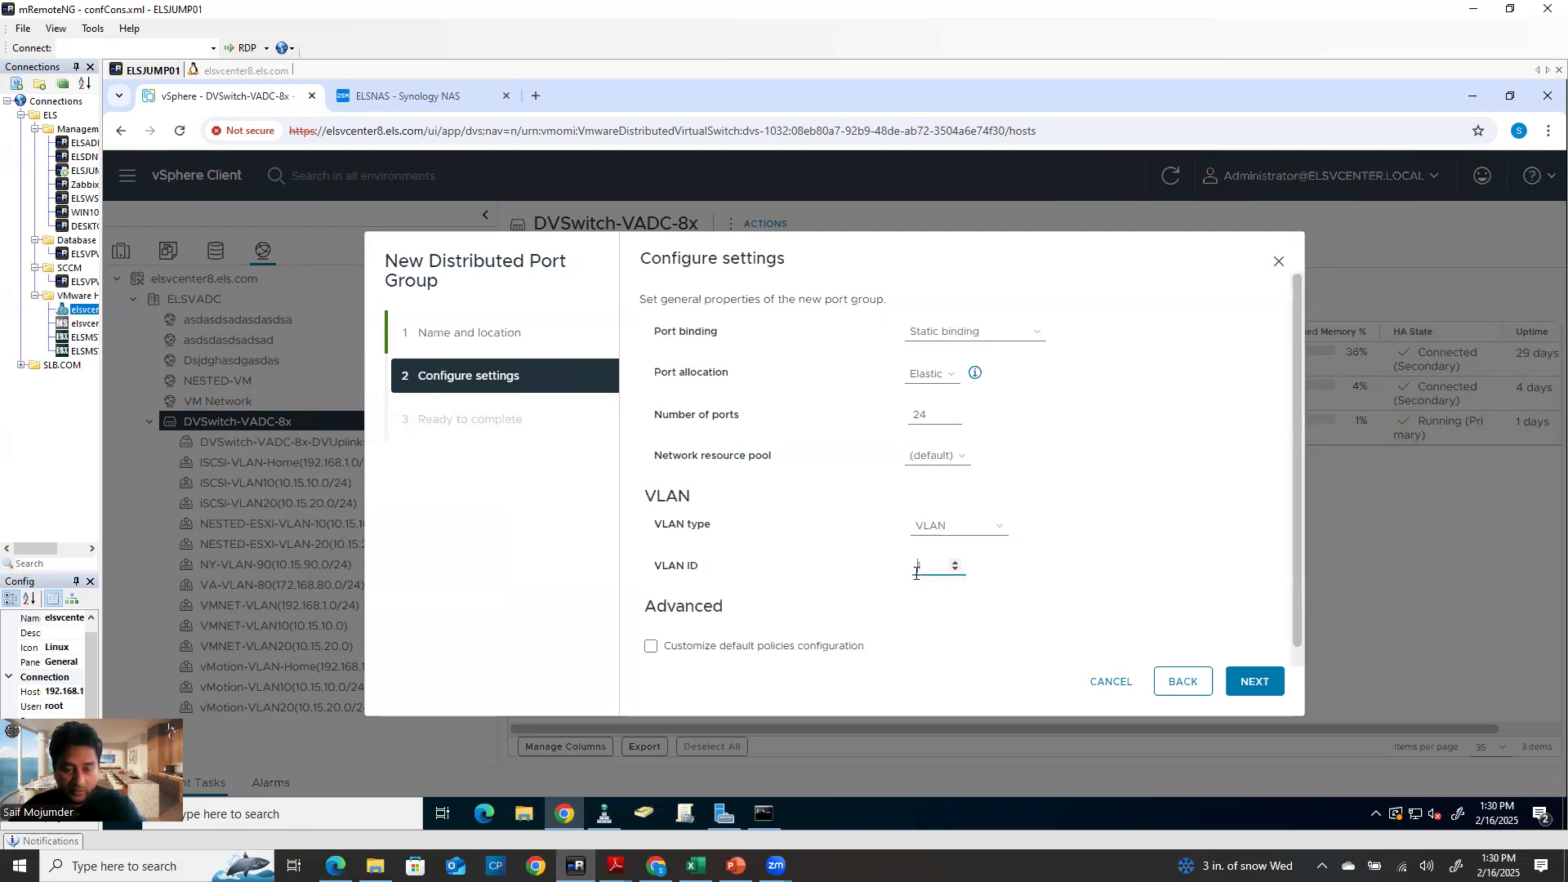
type("443")
left_click(1243, 693)
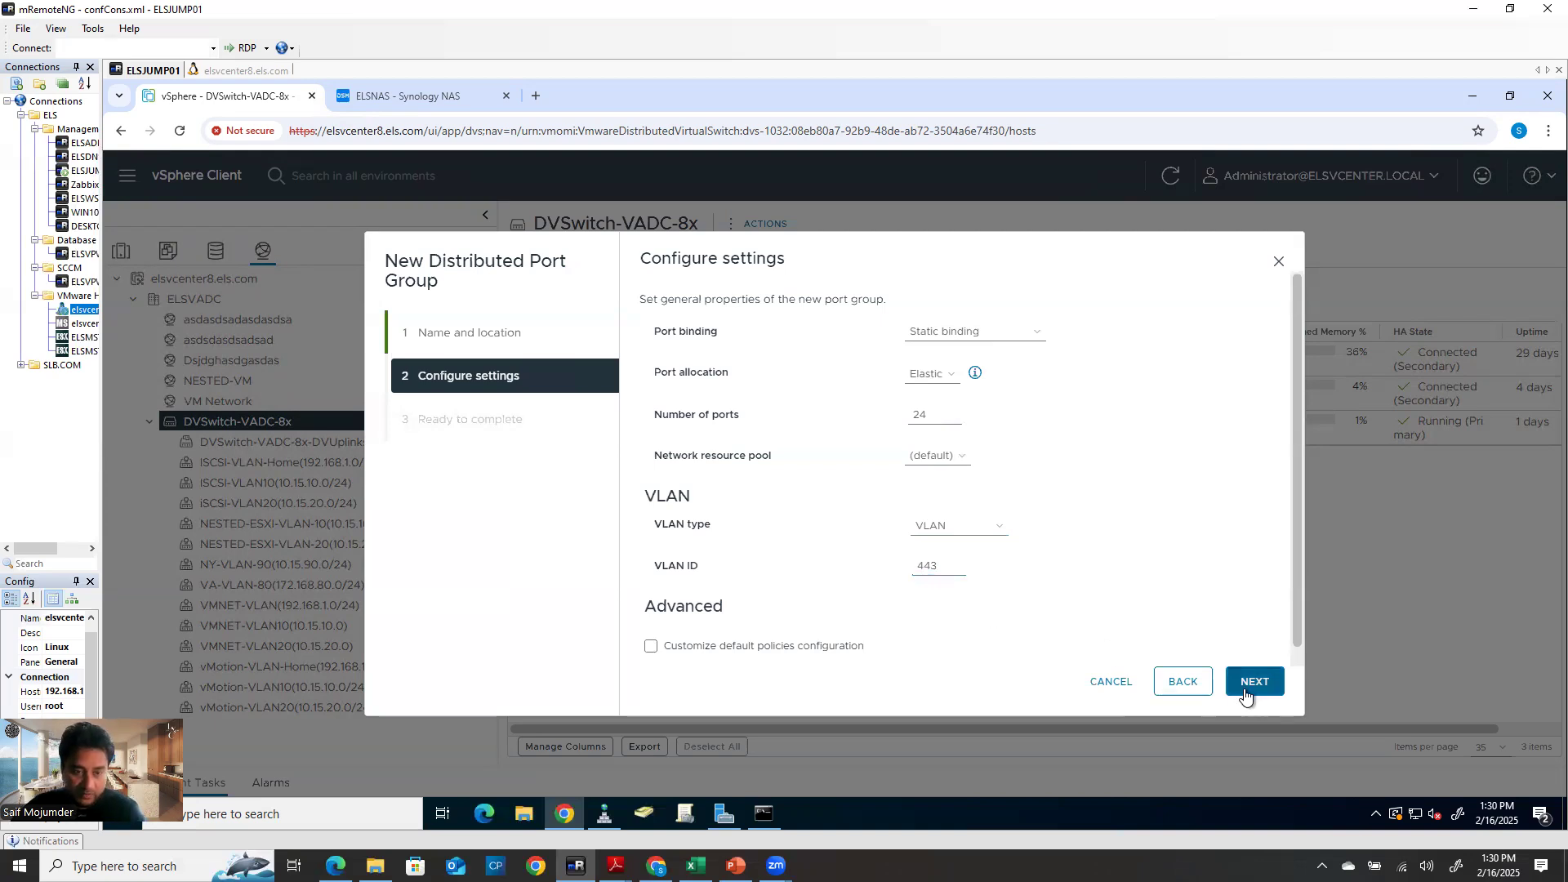
left_click(1171, 682)
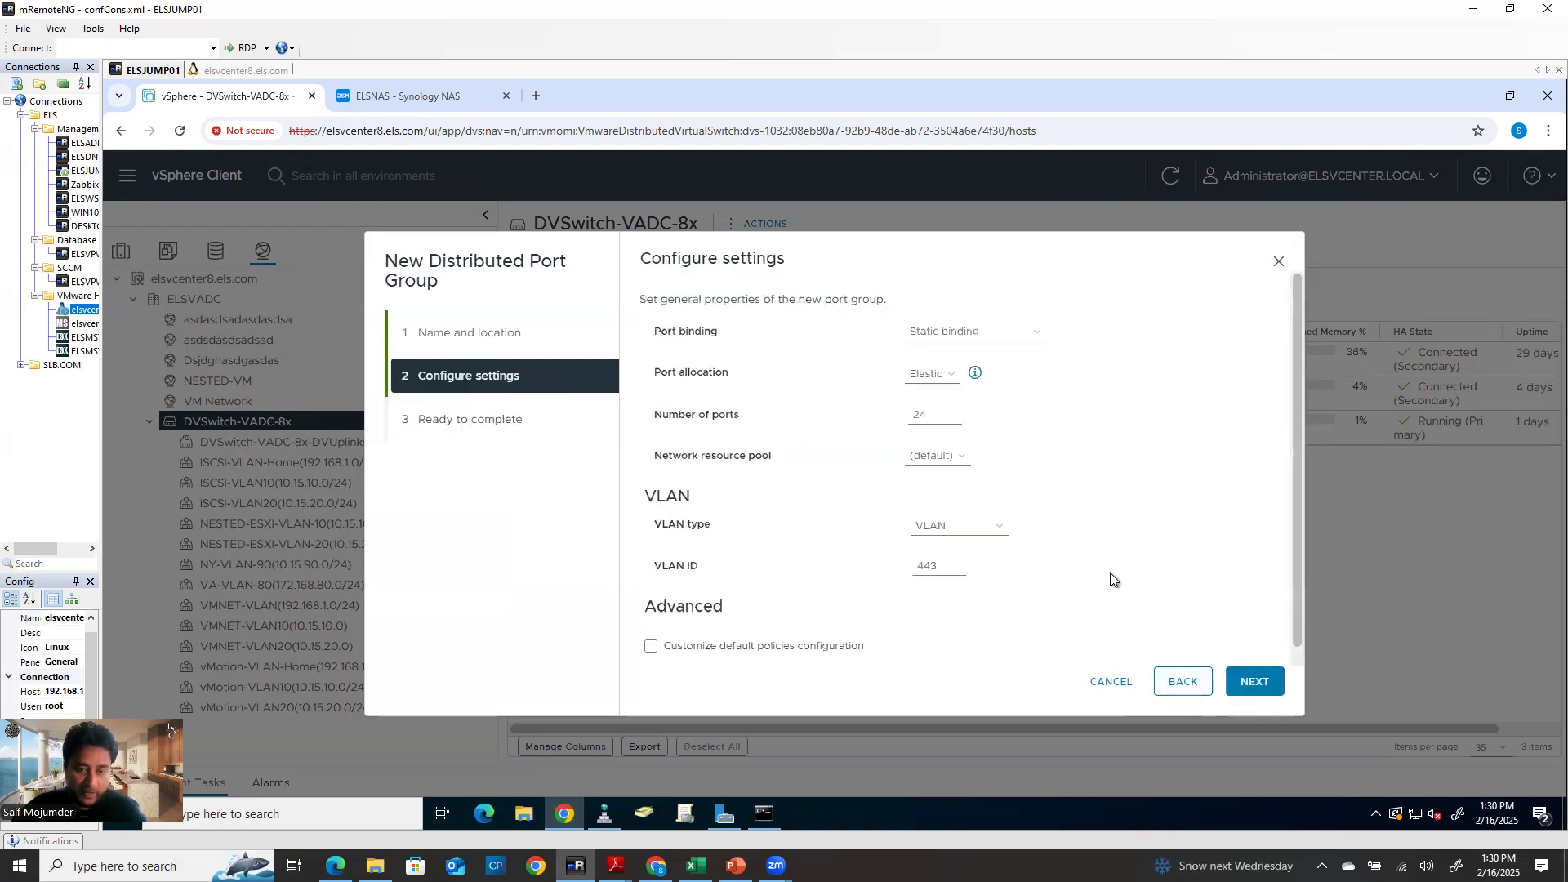
left_click(988, 334)
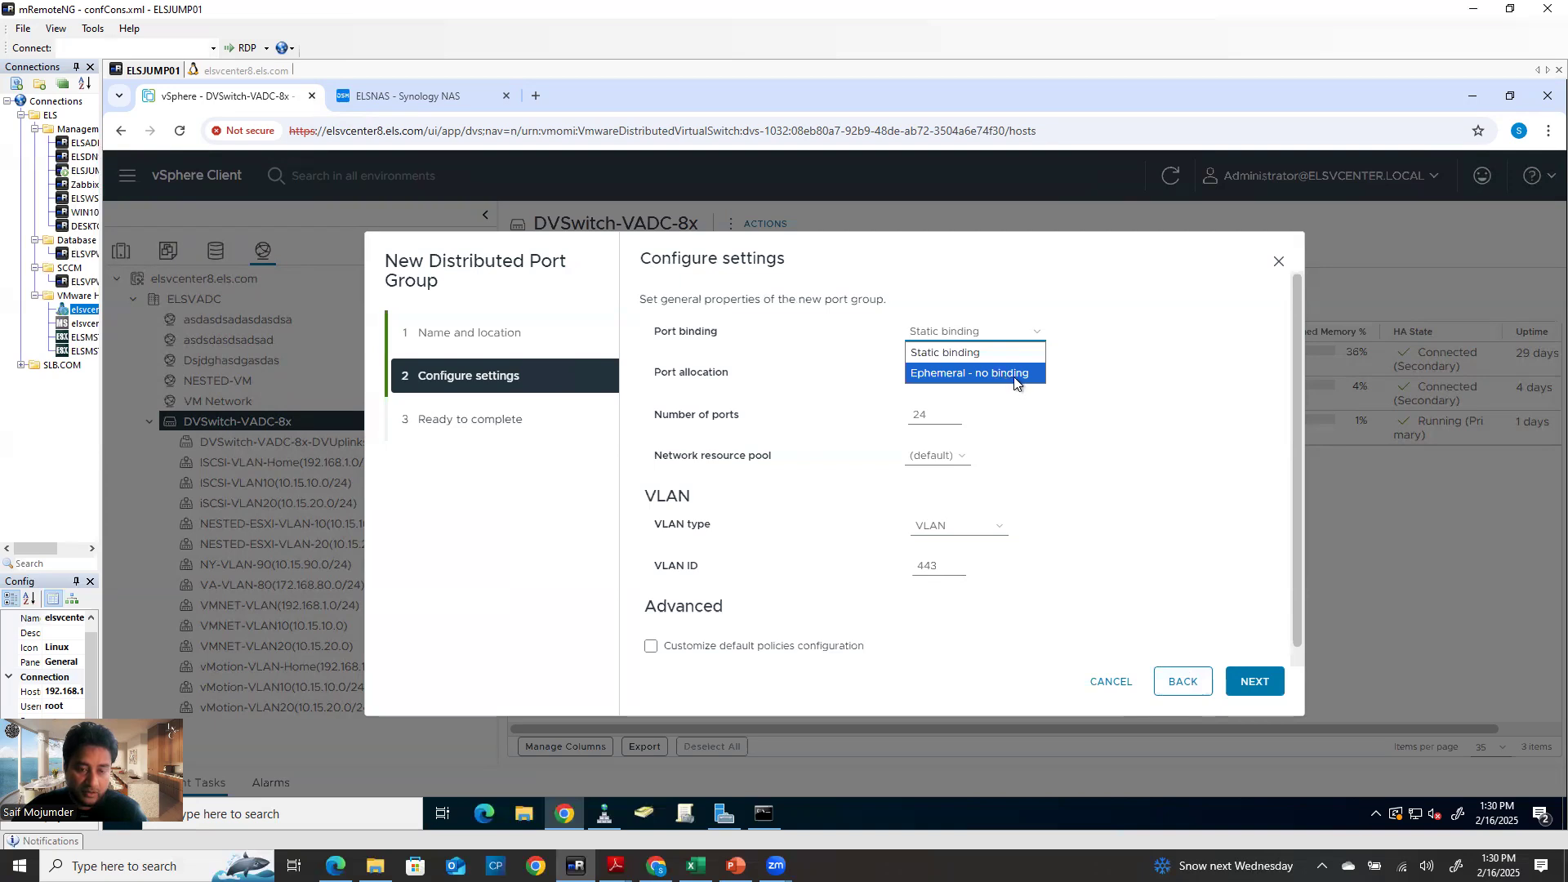
Try ephemeral binding, then settle on static port binding with the default resource pool
left_click(1016, 374)
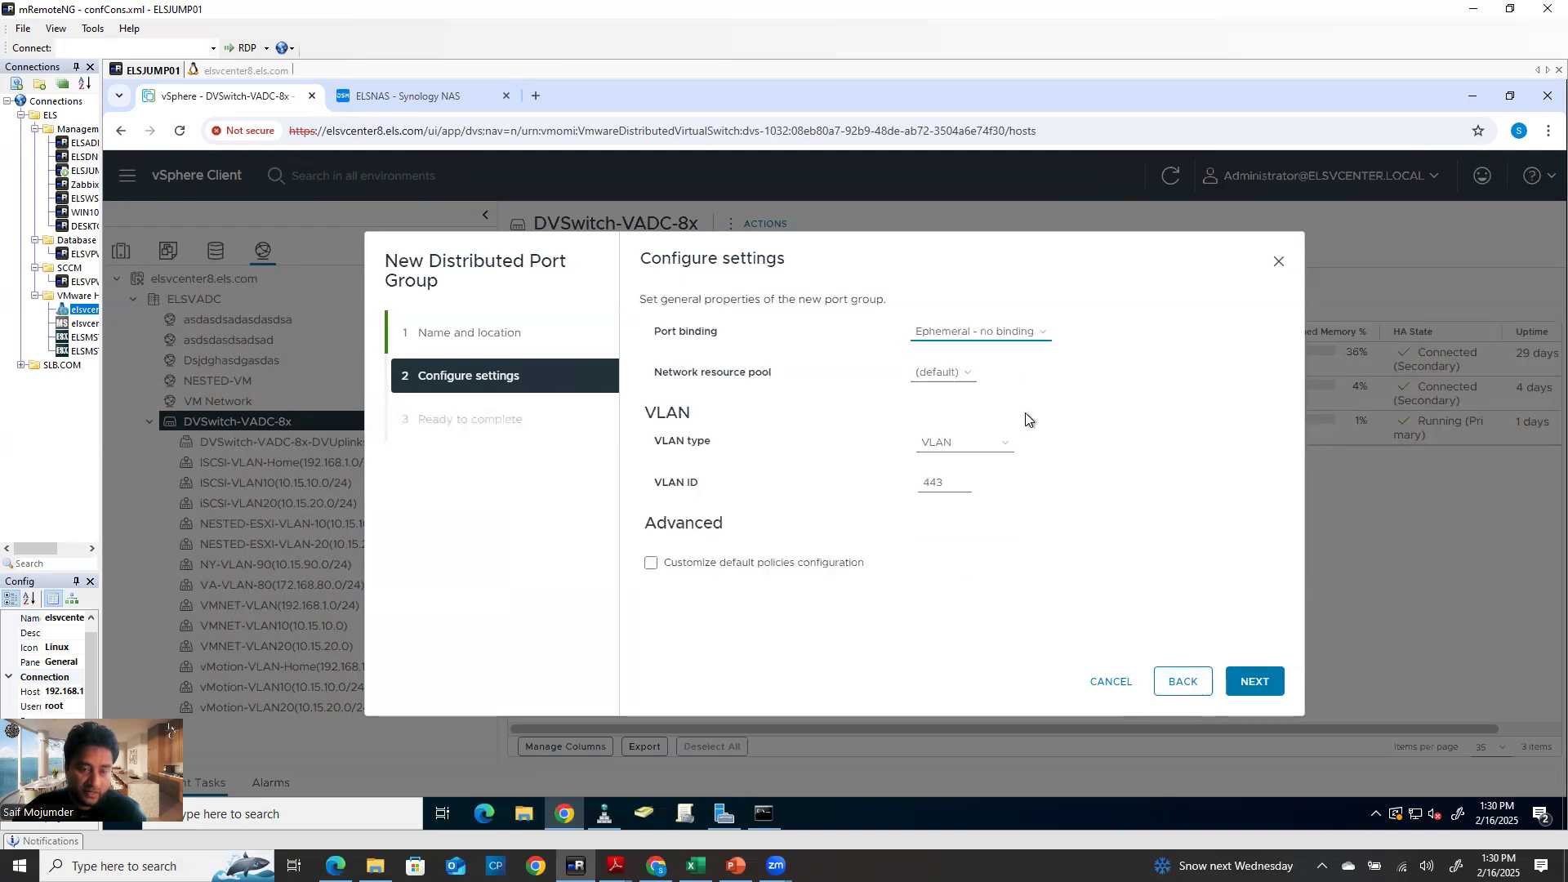
left_click(970, 376)
left_click(962, 381)
left_click(1005, 335)
left_click(1002, 334)
left_click(1002, 337)
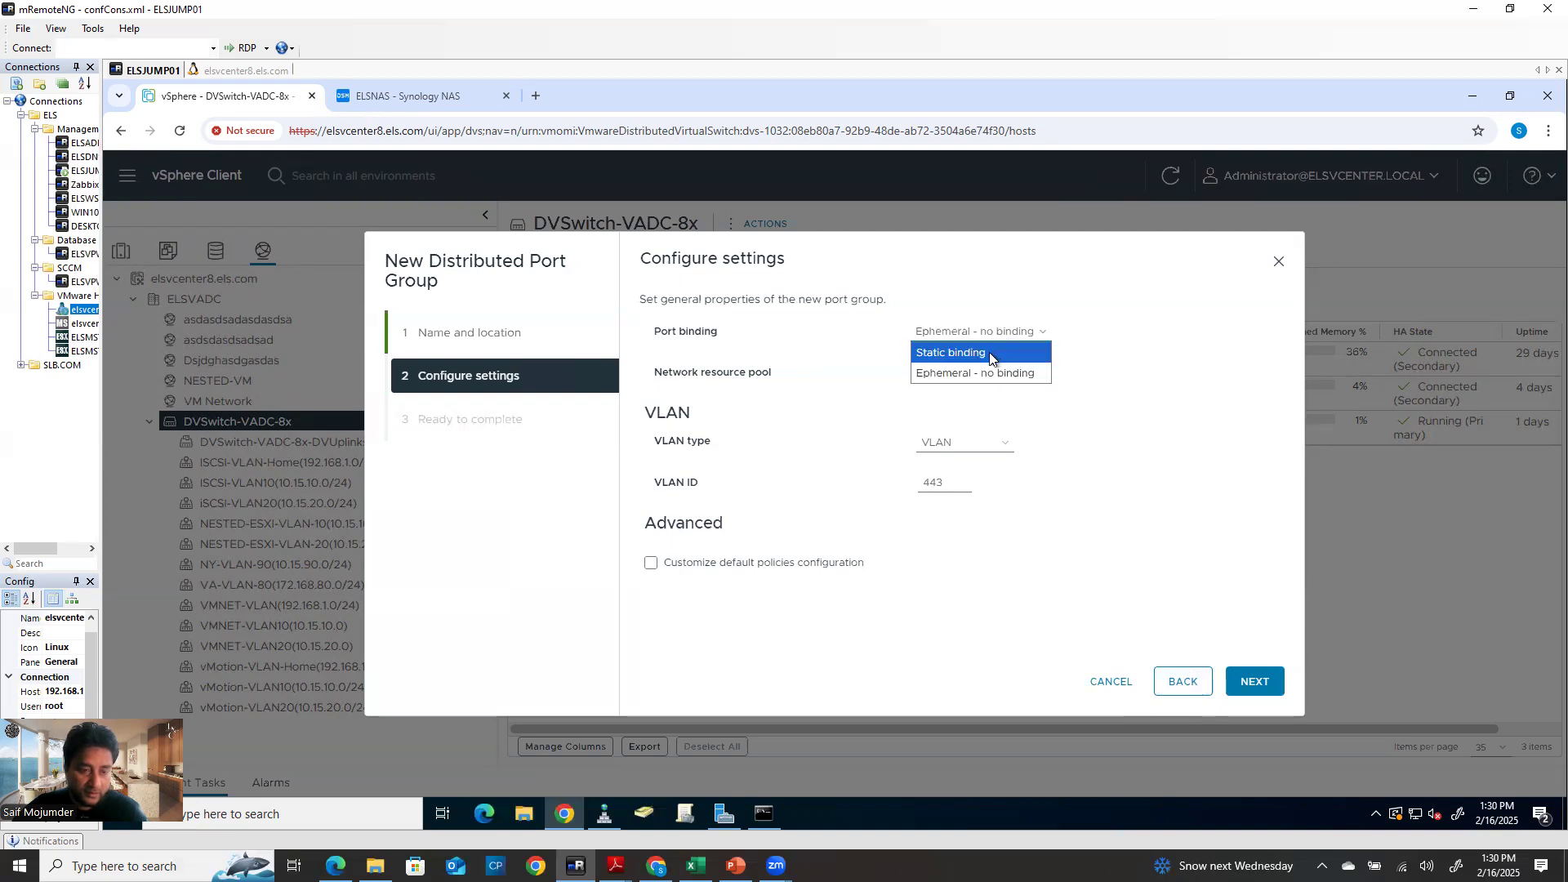
left_click(998, 351)
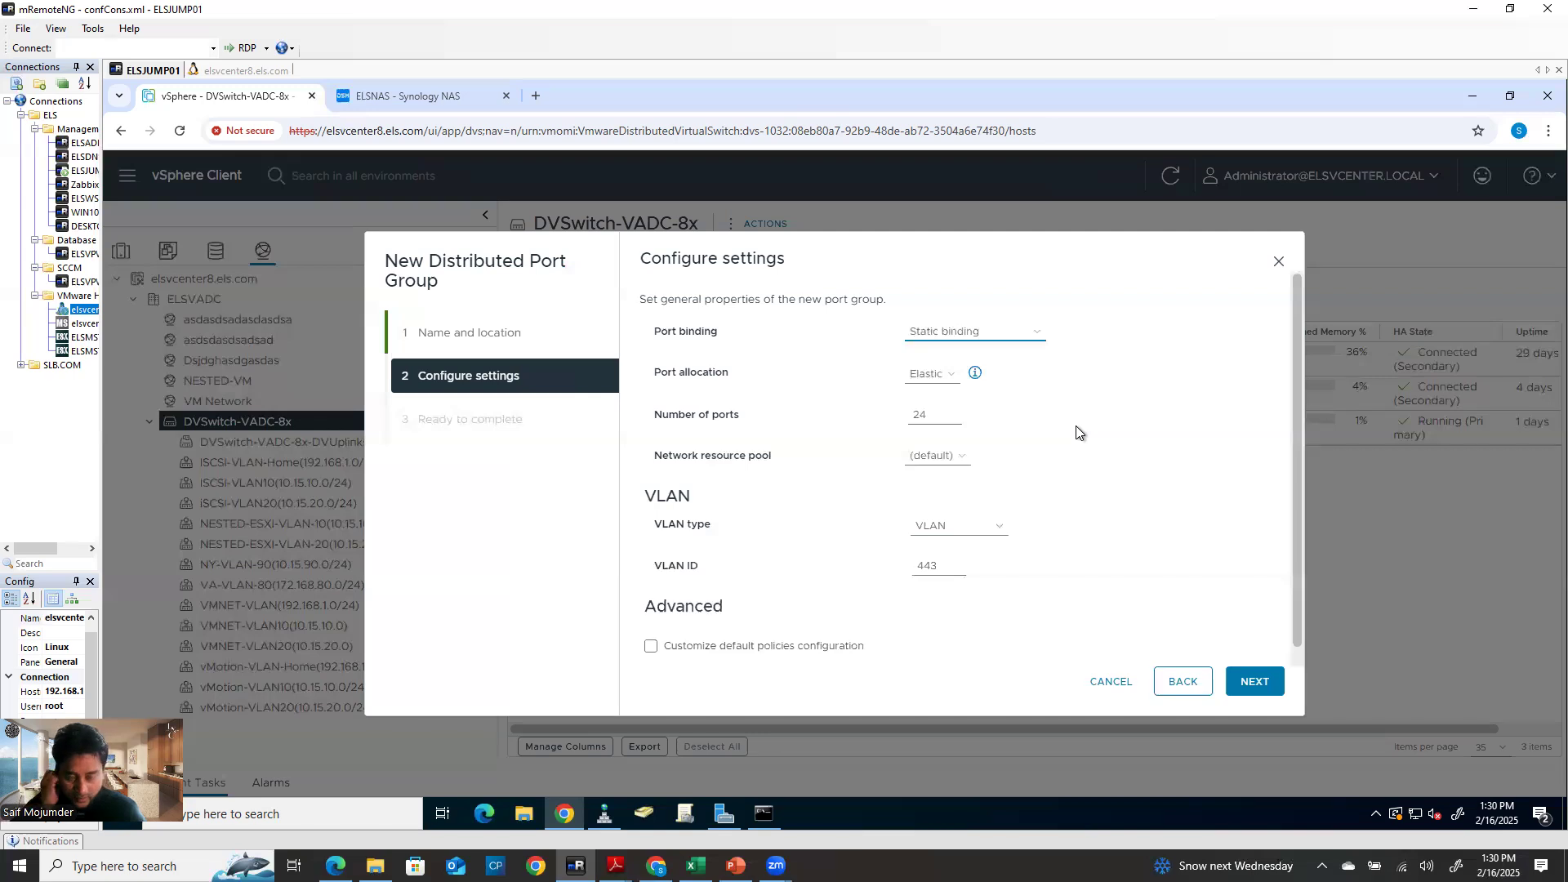
left_click(973, 375)
Keep Elastic port allocation with 24 ports and finish creating the test port group
left_click(935, 375)
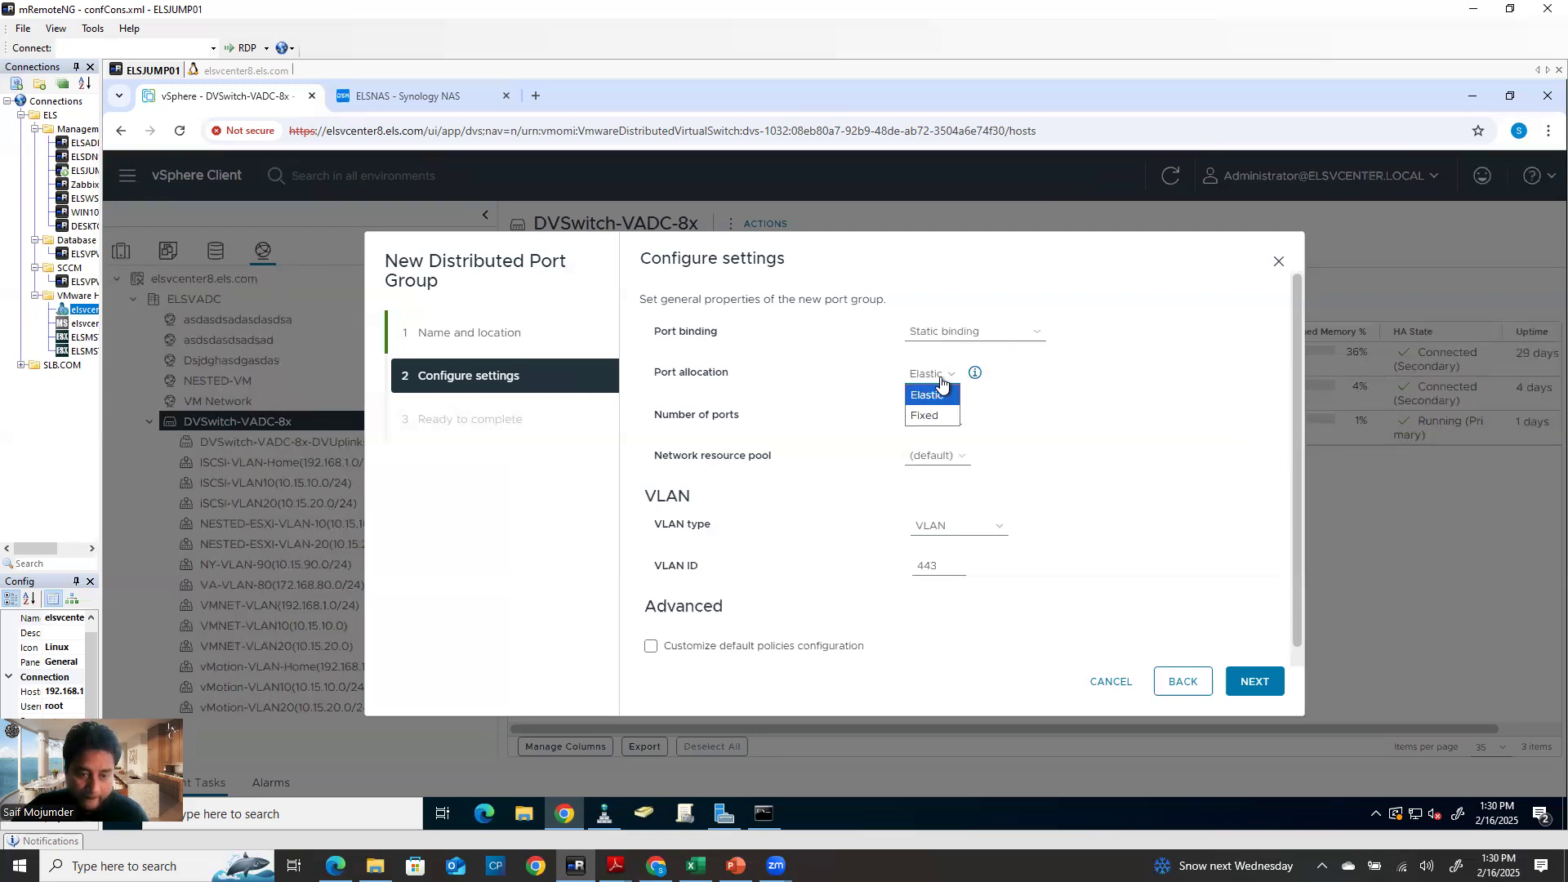
left_click(1098, 525)
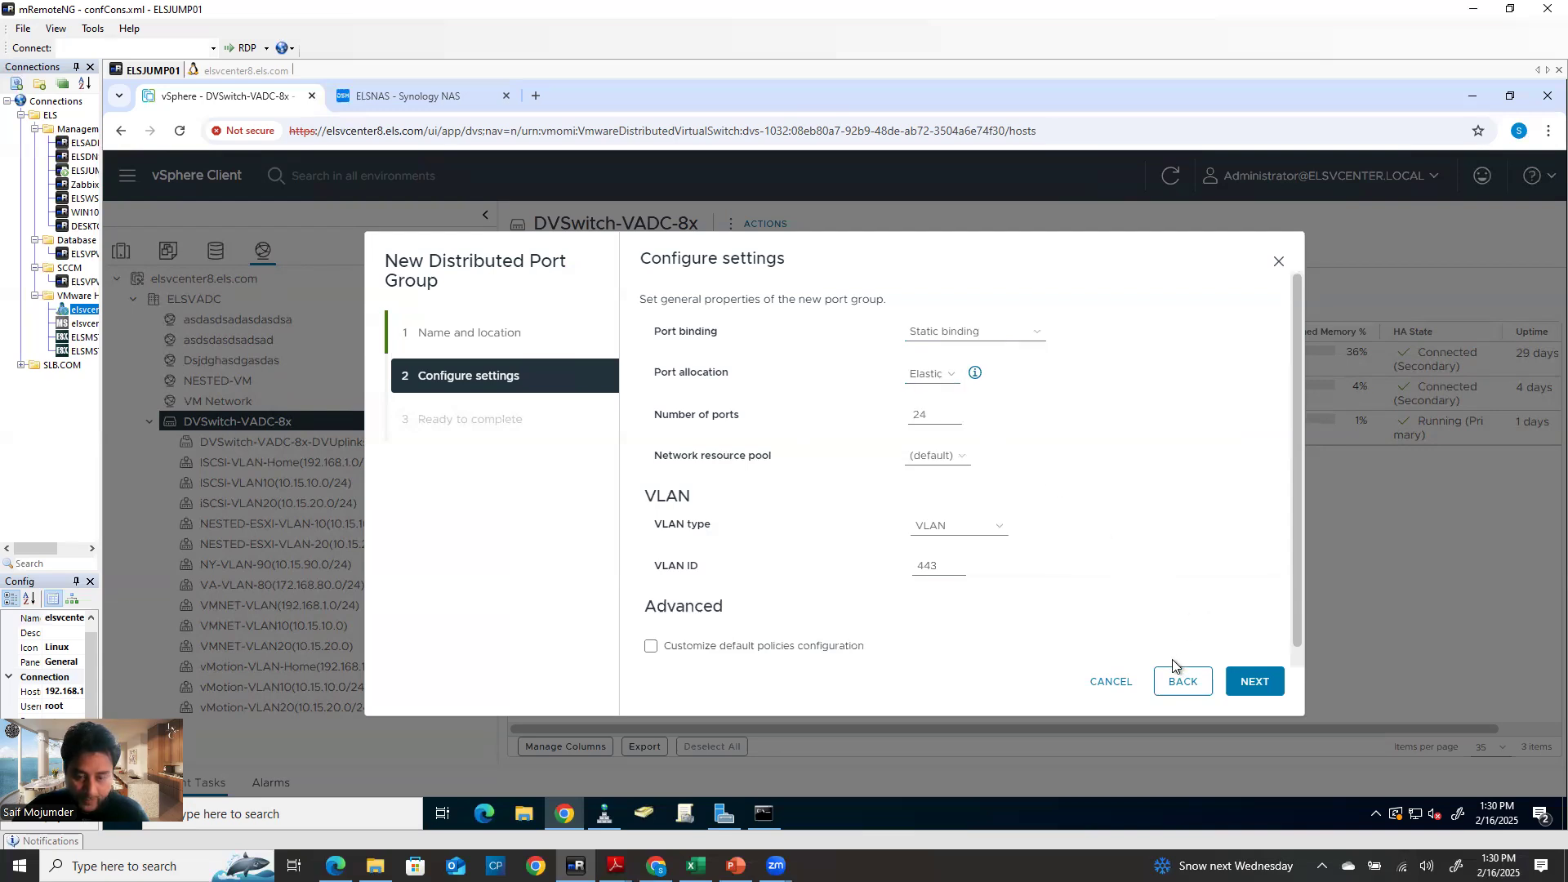
left_click(931, 374)
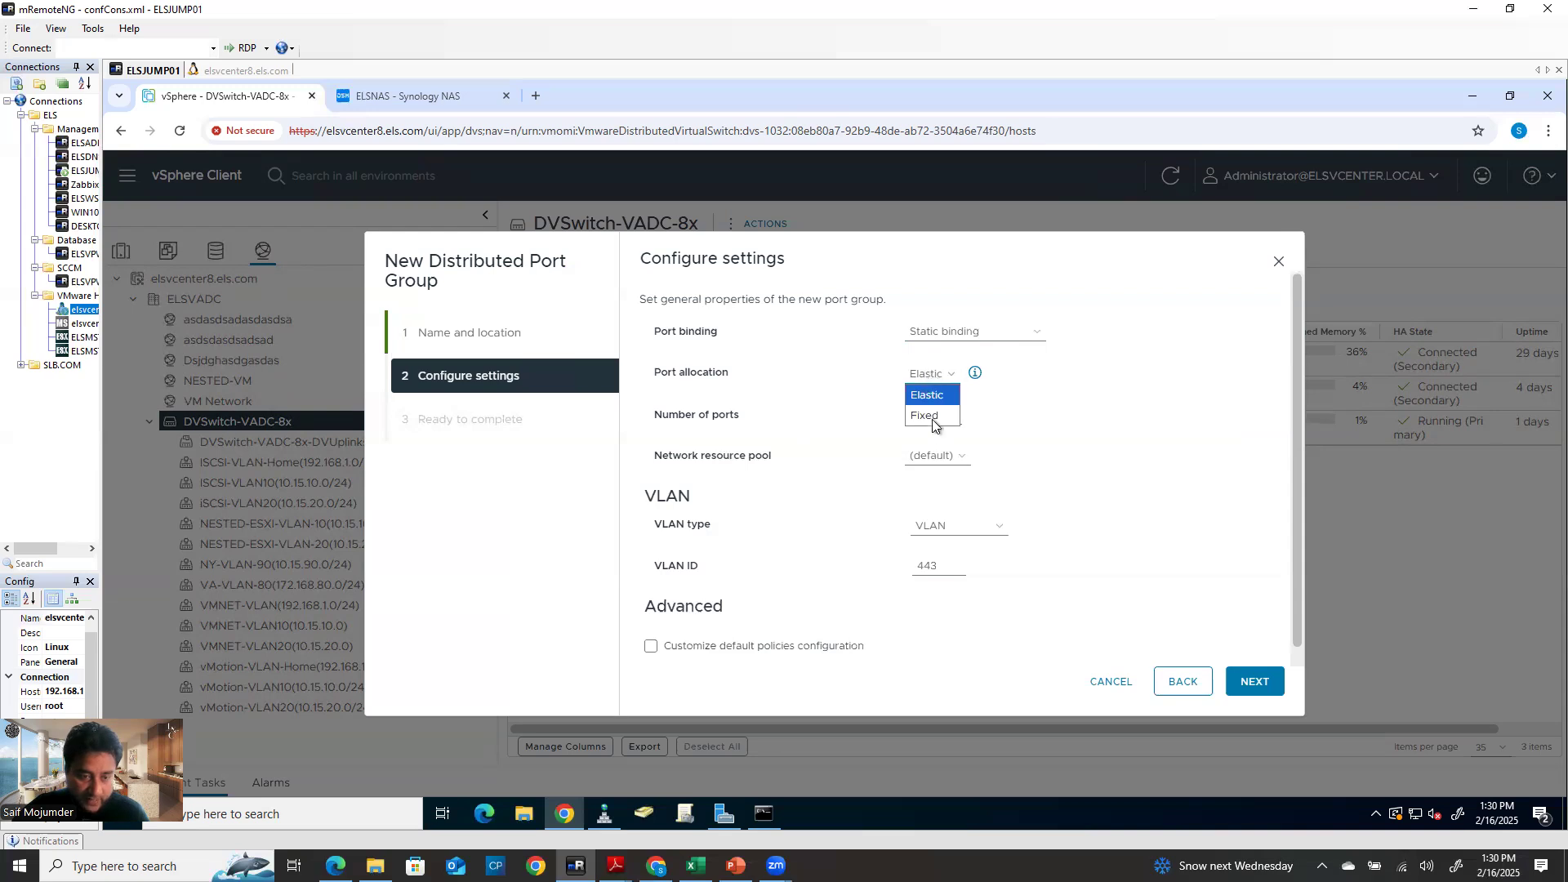
left_click(931, 419)
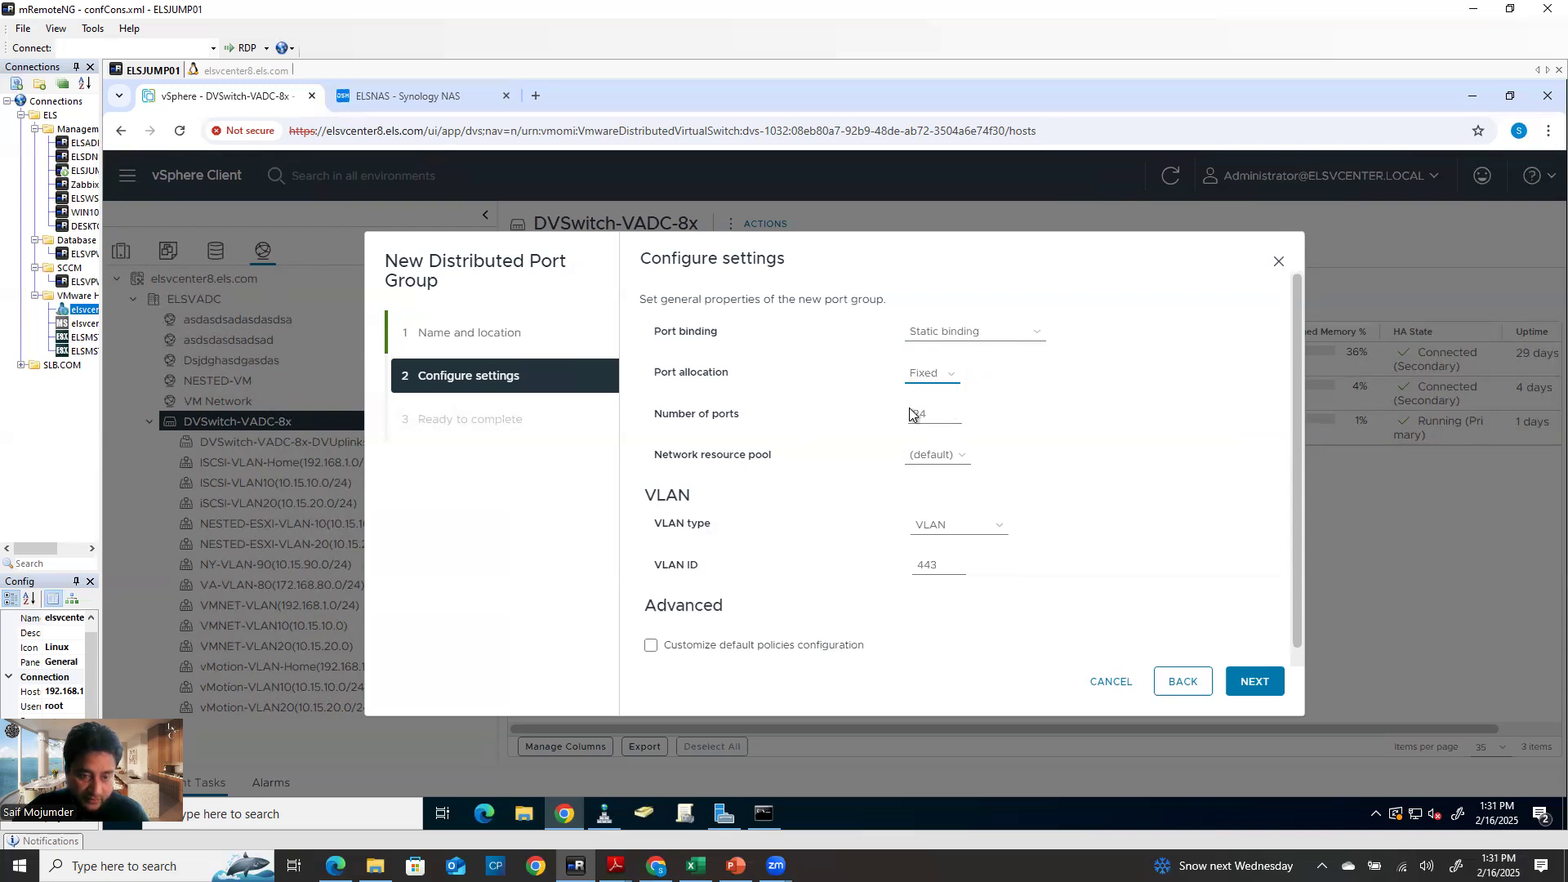
left_click(926, 374)
left_click(926, 396)
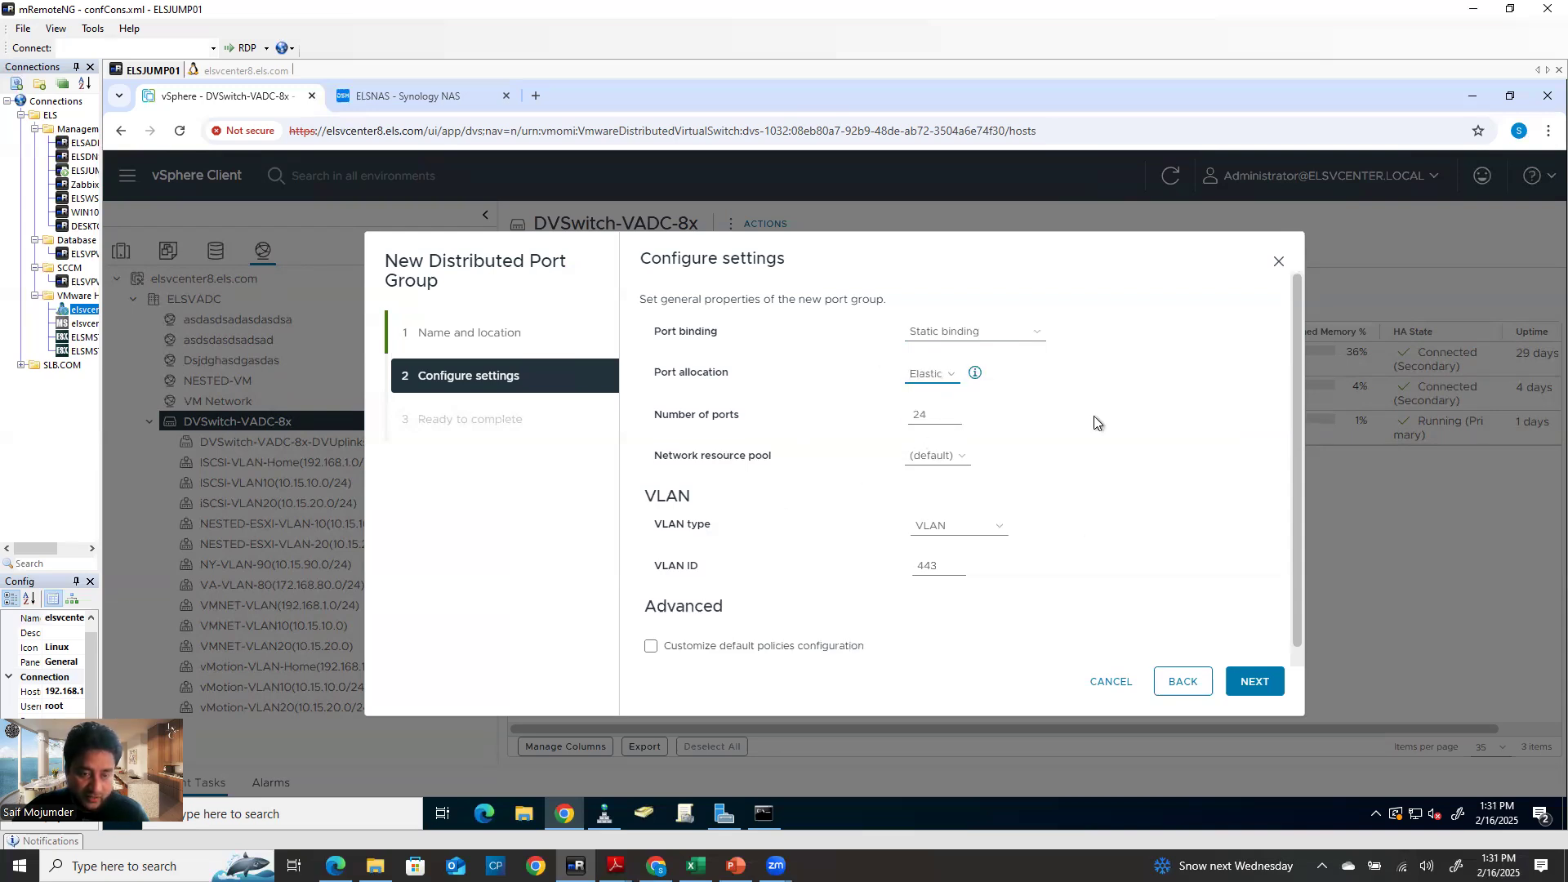
double_click(928, 421)
left_click(1135, 564)
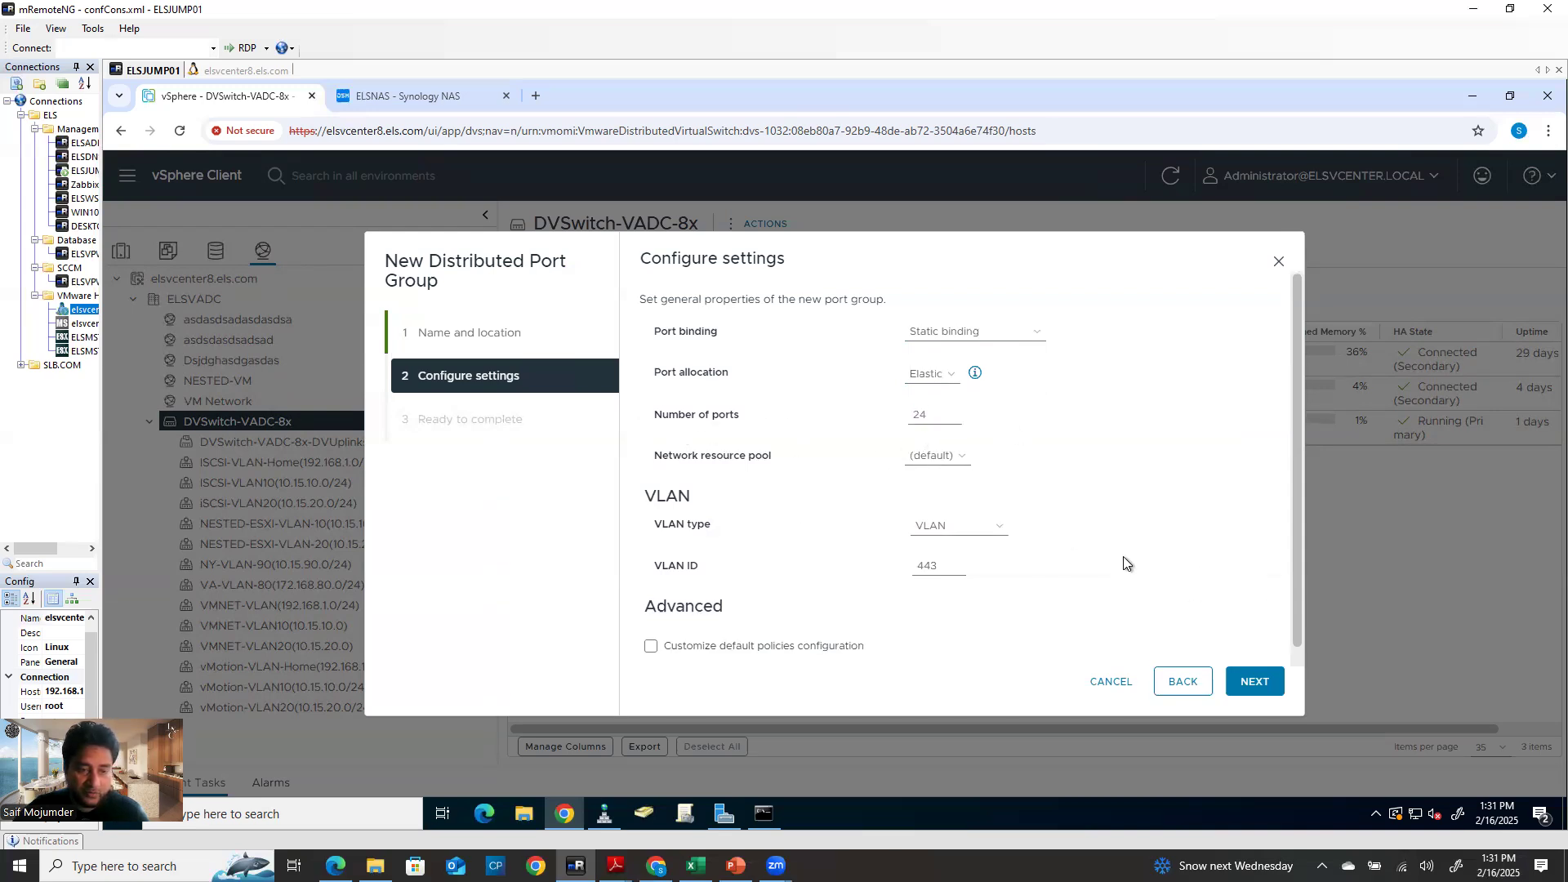
left_click(1252, 696)
left_click(1243, 681)
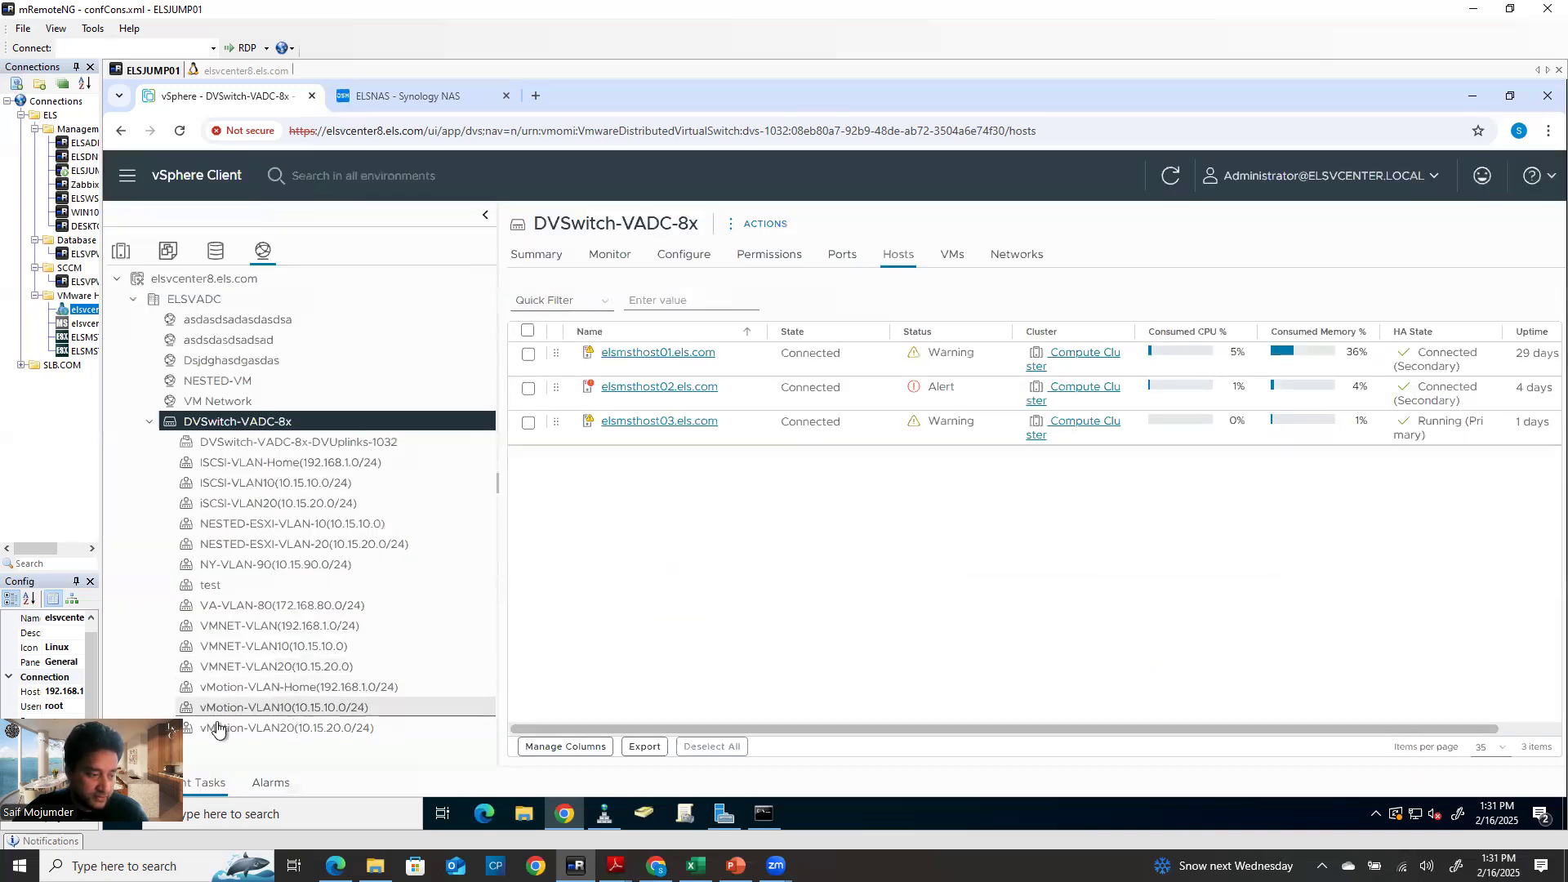
Select the test port group, then start a new virtual machine on elsmsthost03 in Hosts and Clusters
left_click(213, 586)
left_click(121, 251)
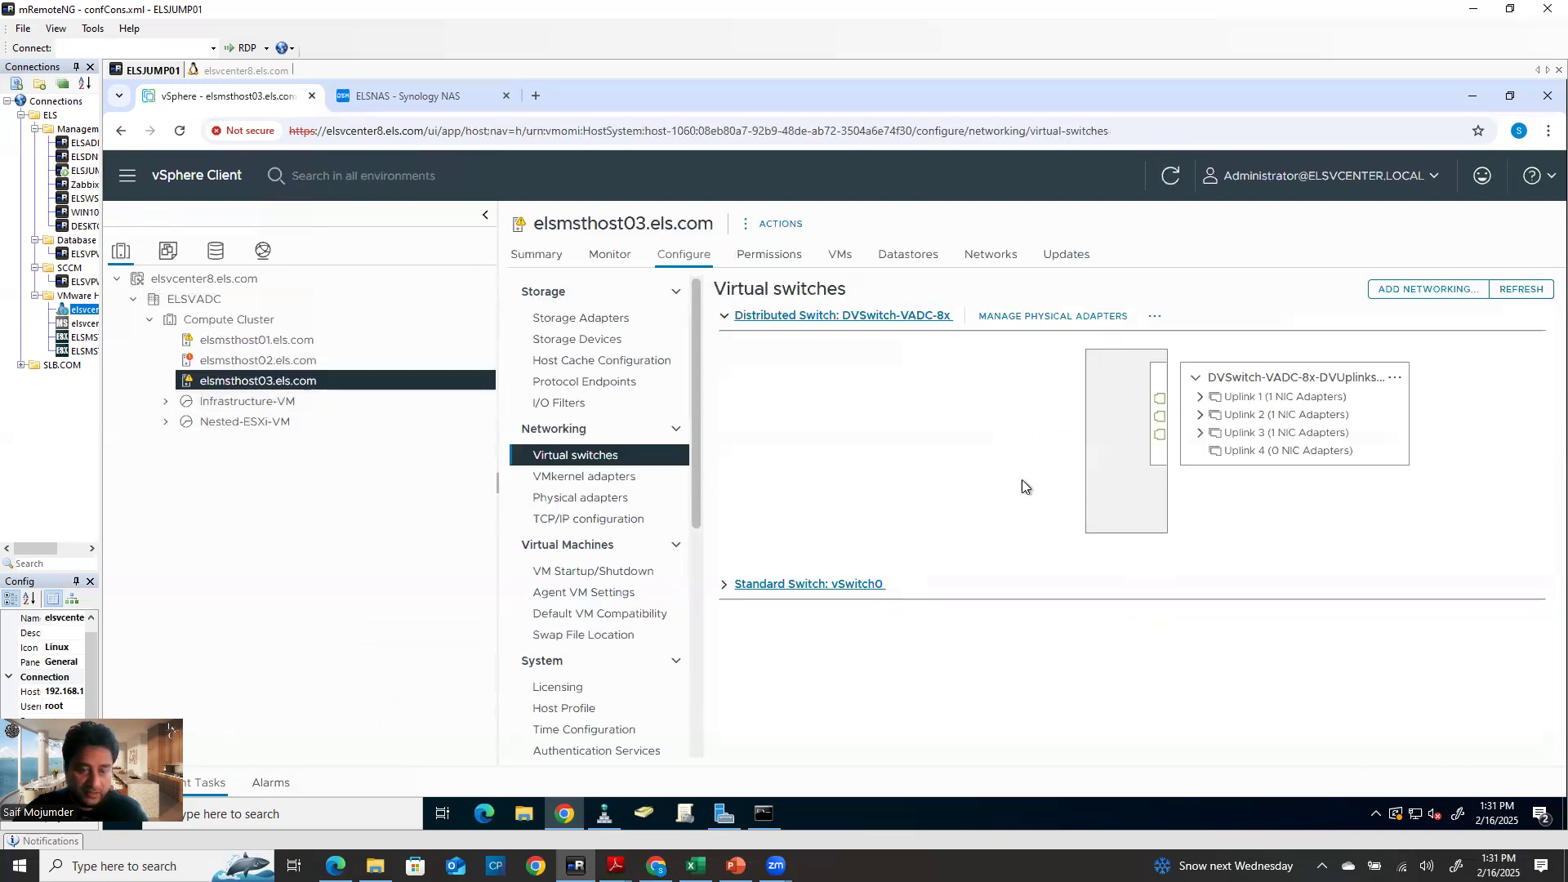
right_click(263, 387)
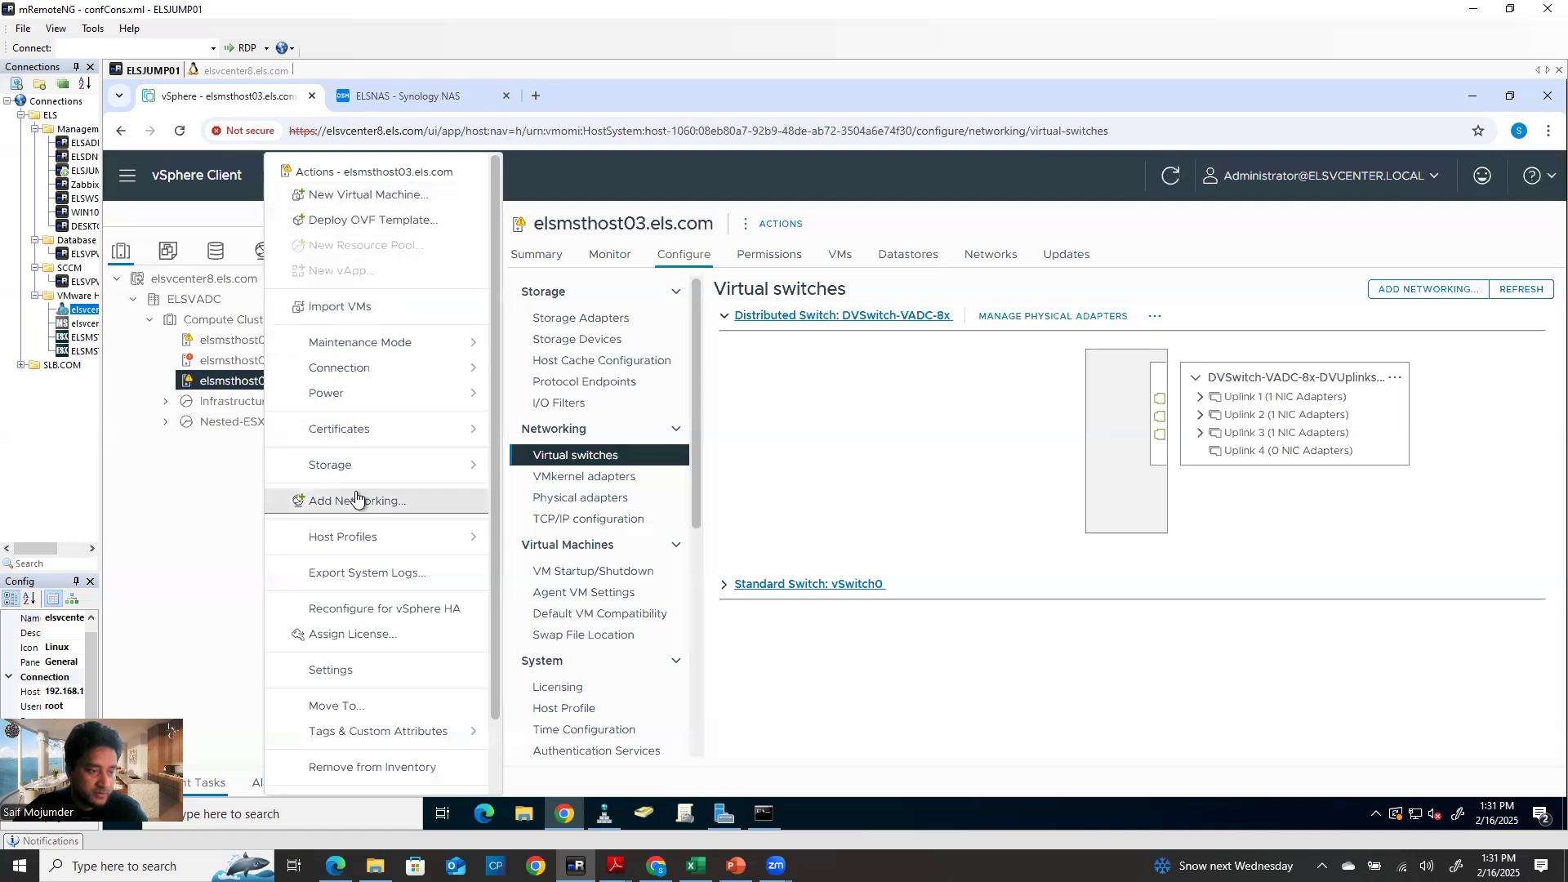
left_click(944, 468)
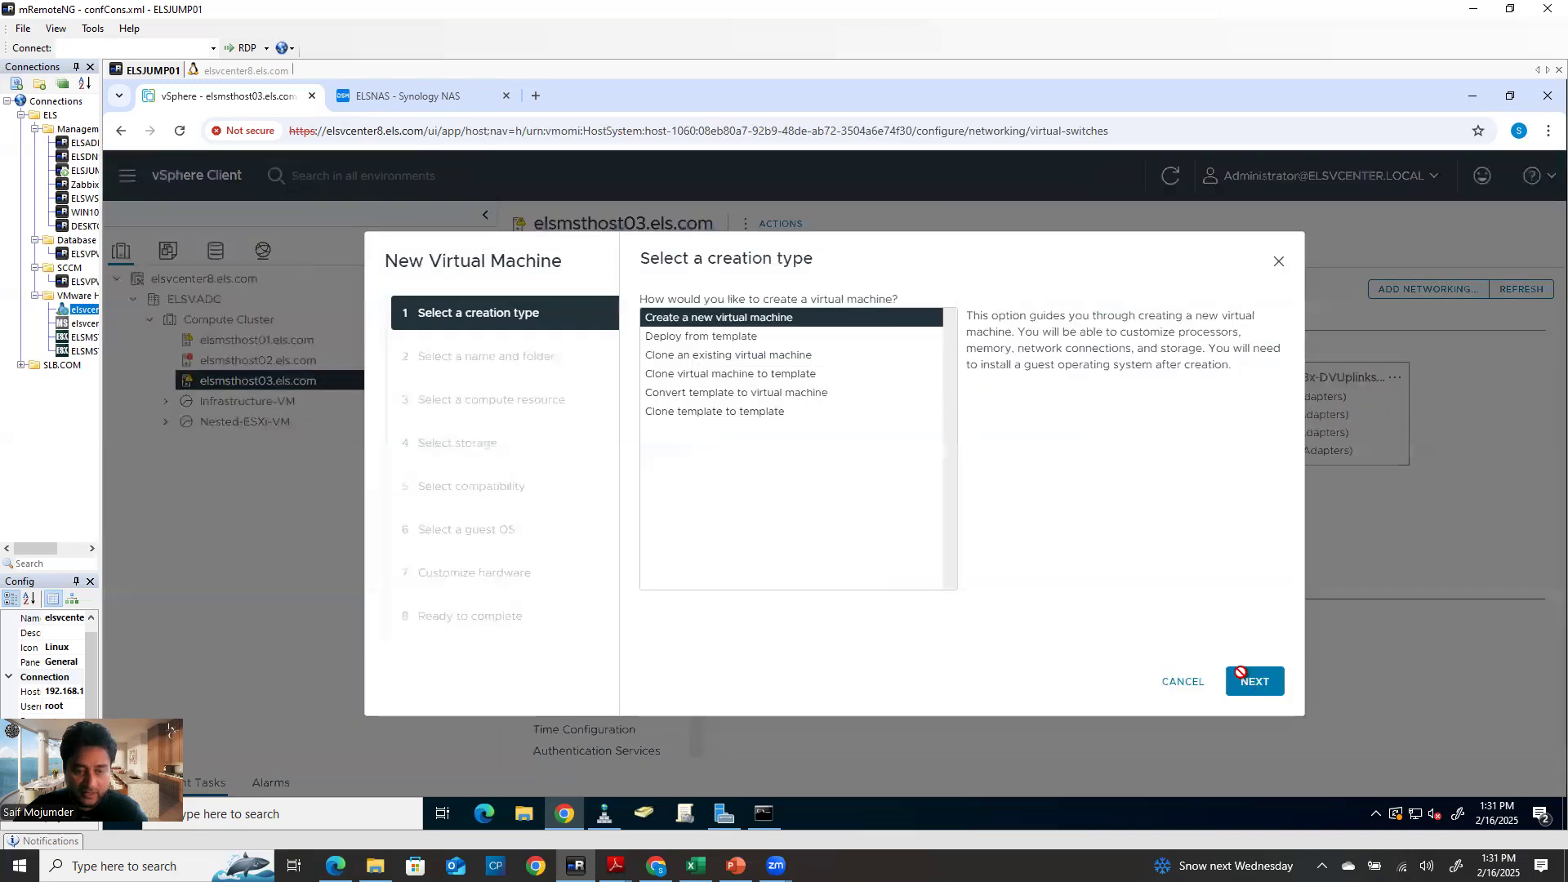
Name the new VM test and store it on SYNOLOGY-Datastore01
left_click(1254, 681)
left_click_drag(912, 336, 783, 346)
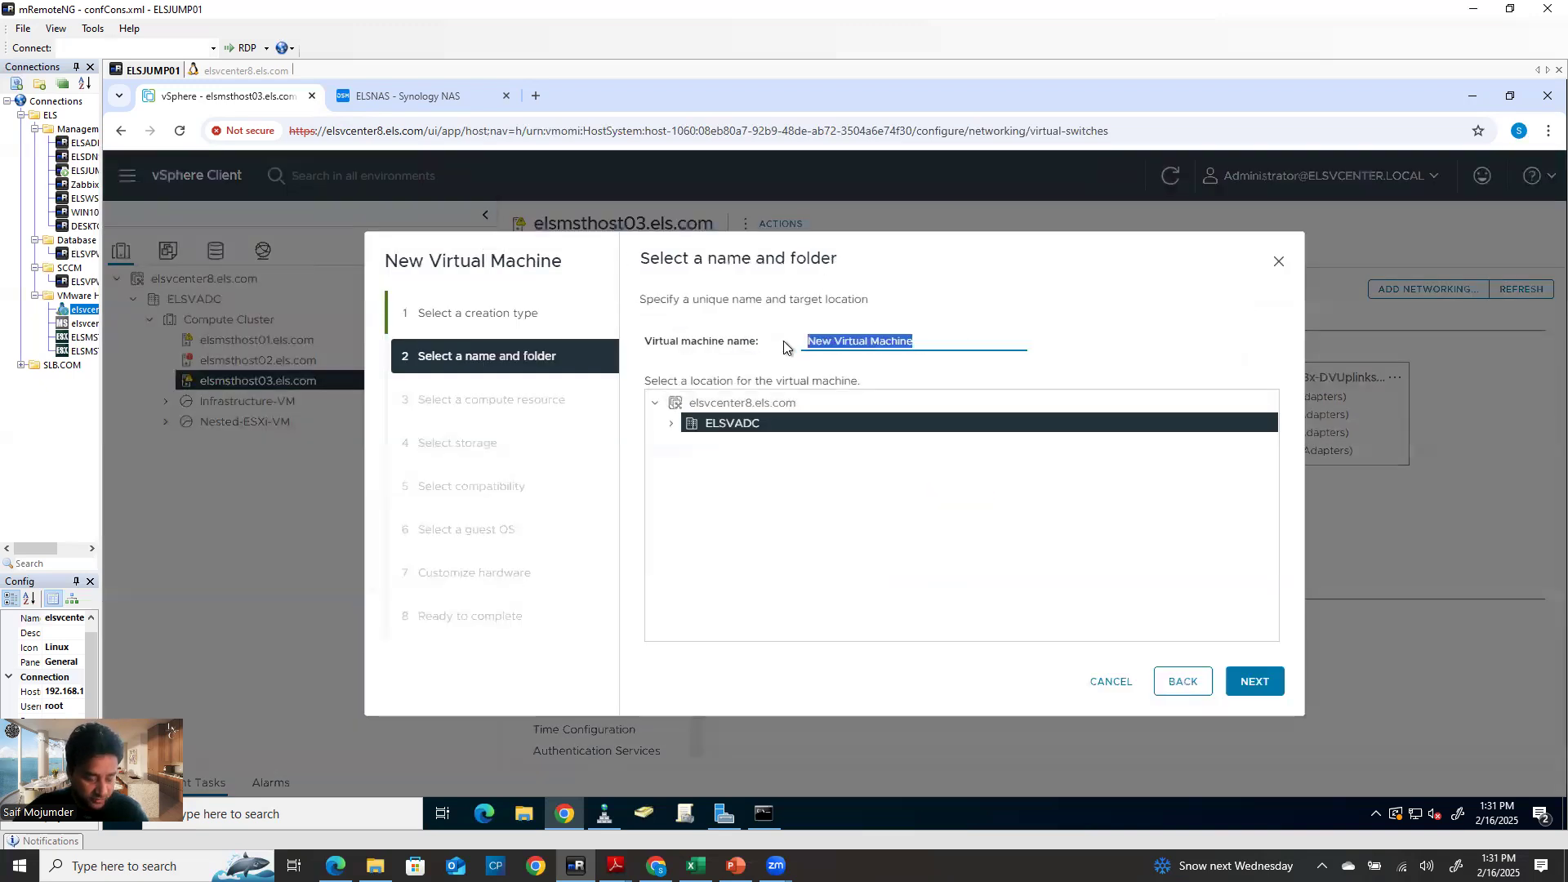
type("test")
left_click(1274, 684)
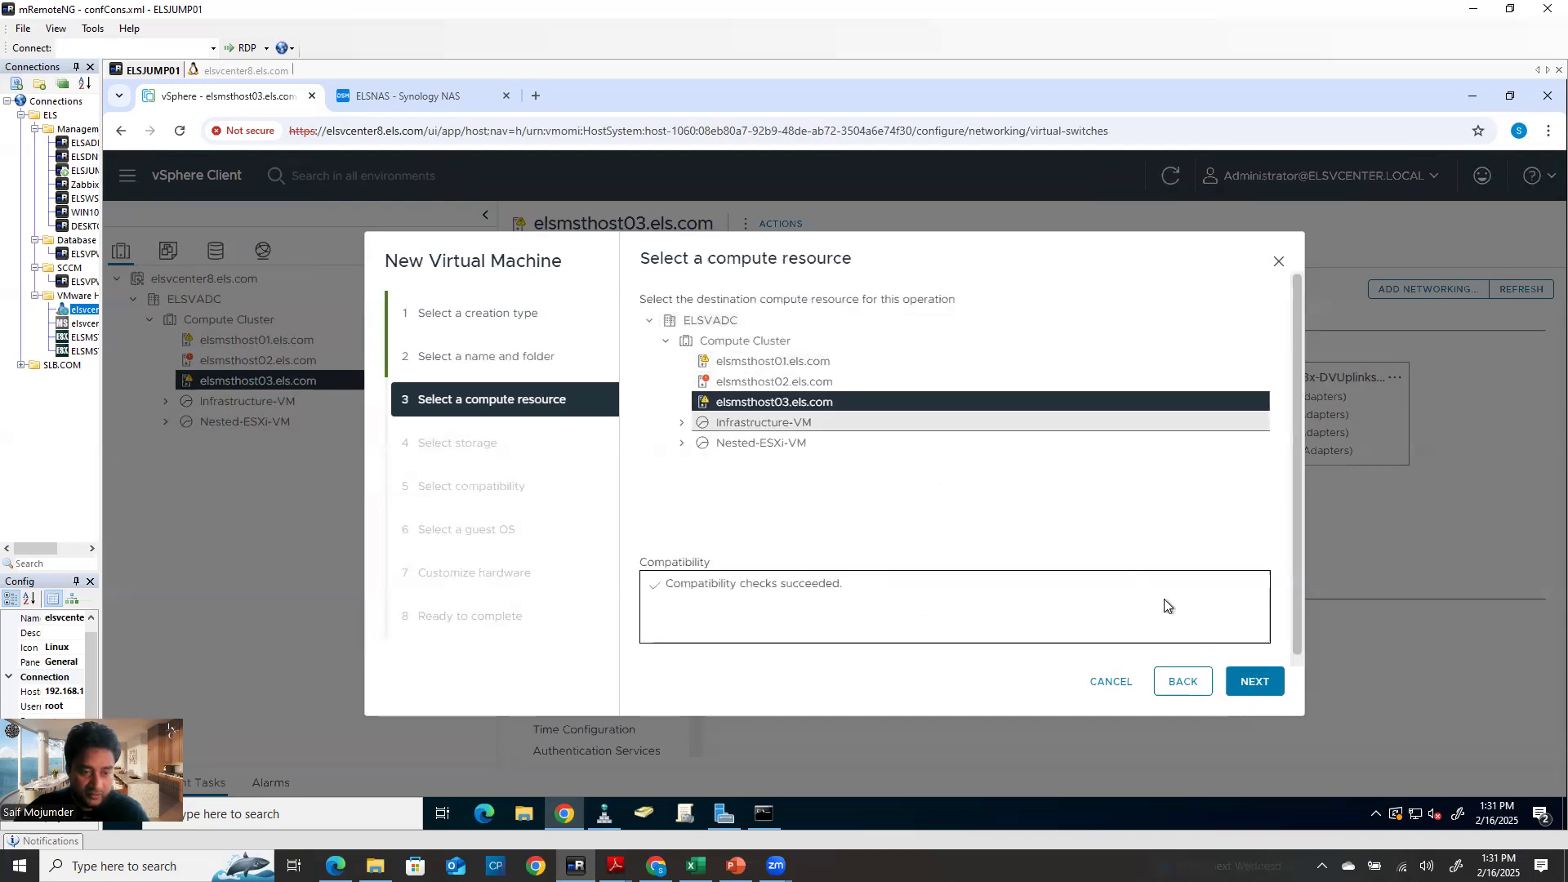
left_click(1254, 682)
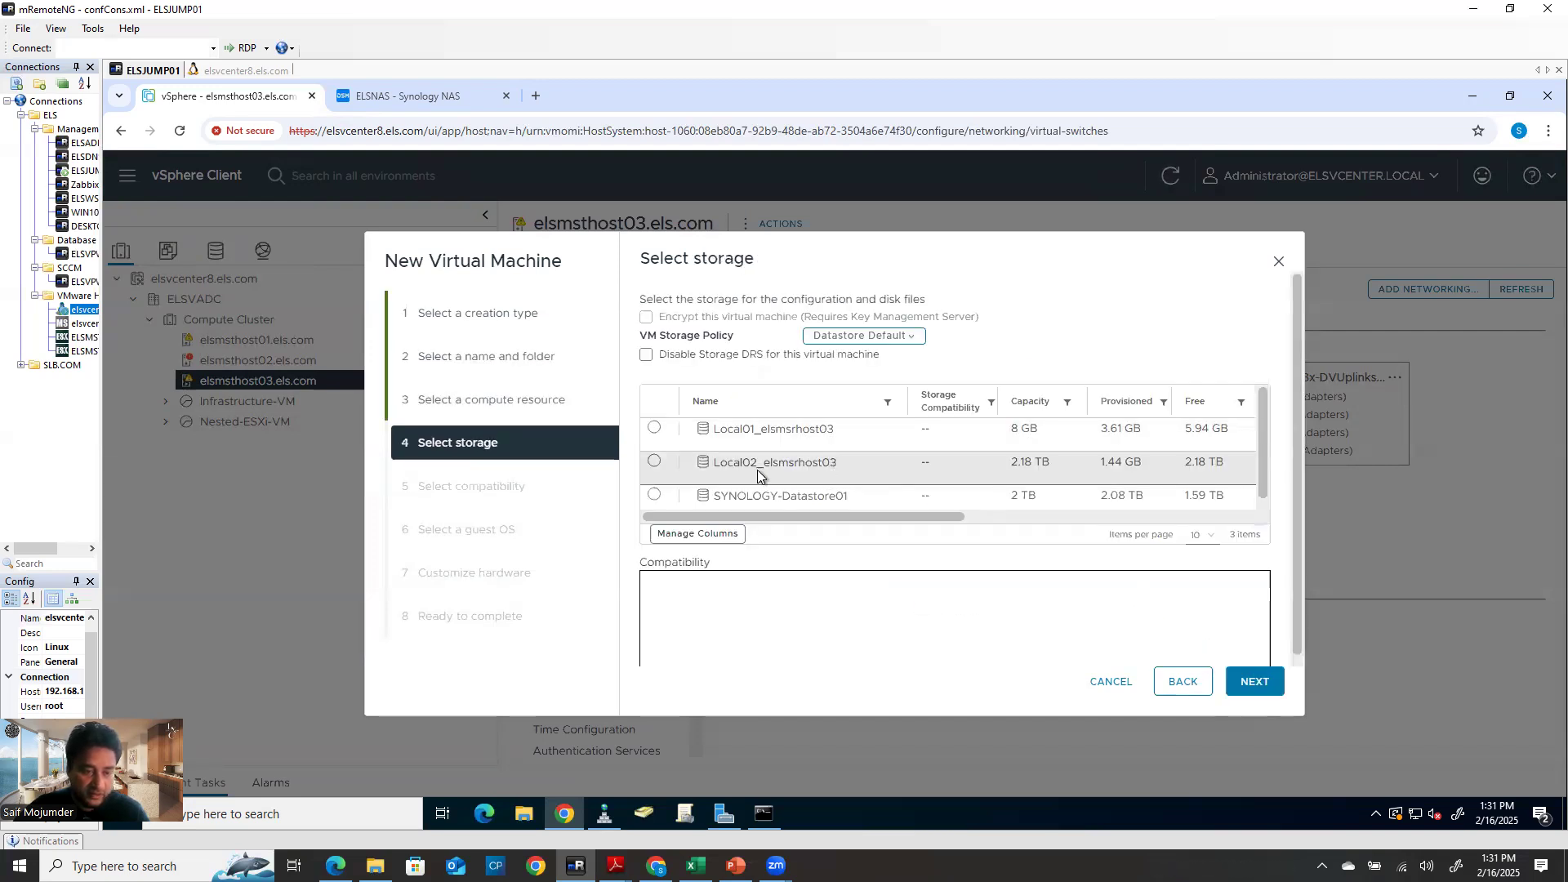
left_click(654, 495)
left_click(1274, 689)
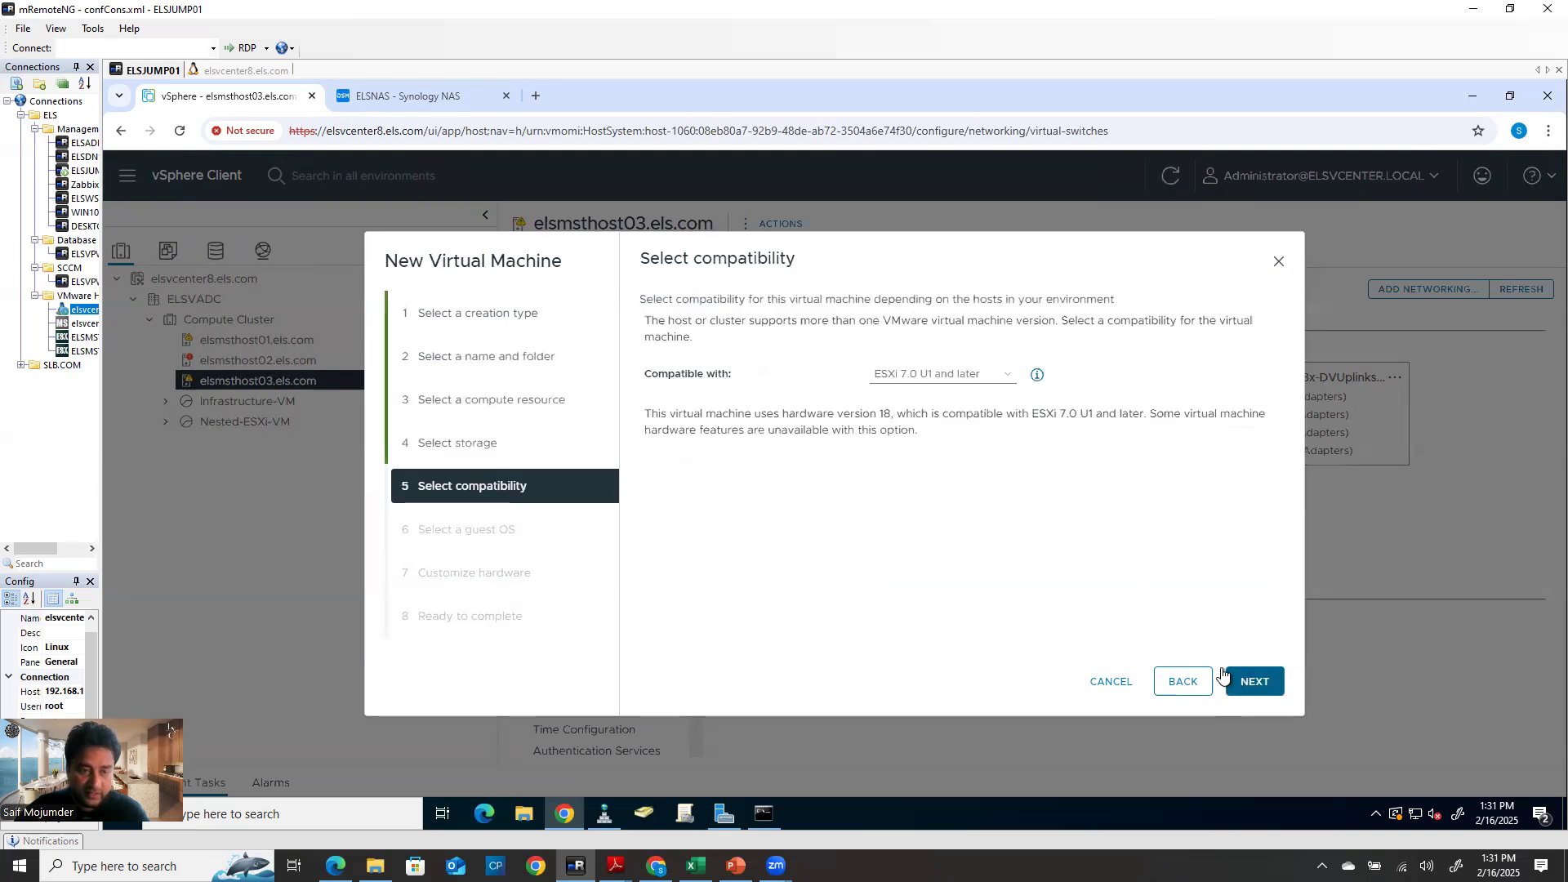
Set the VM's compatibility to ESXi 6.7 and later
left_click(937, 377)
left_click(931, 642)
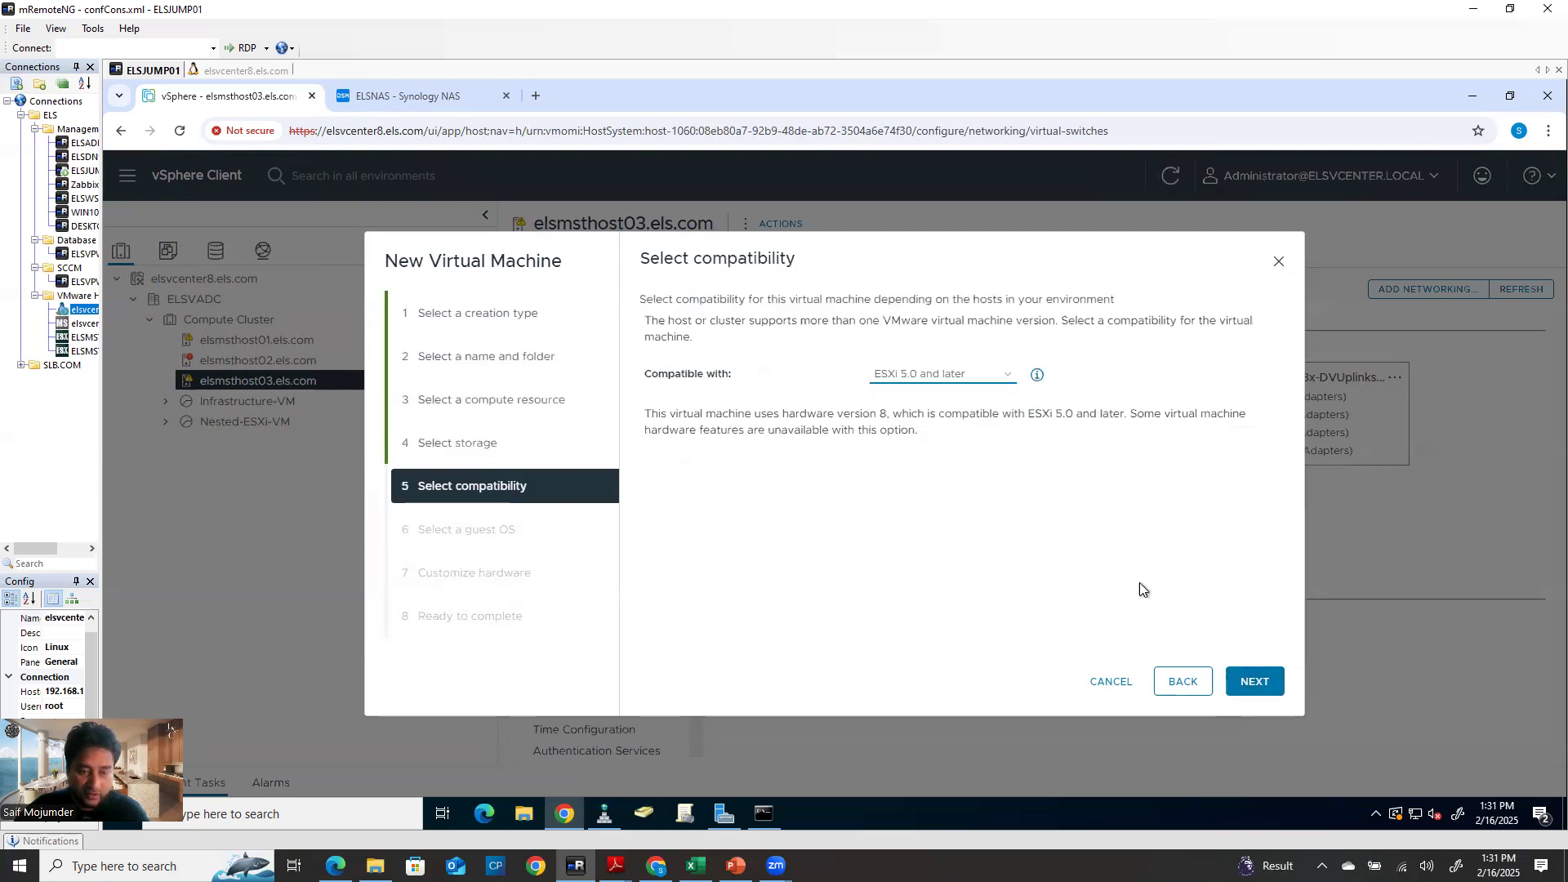
left_click(963, 377)
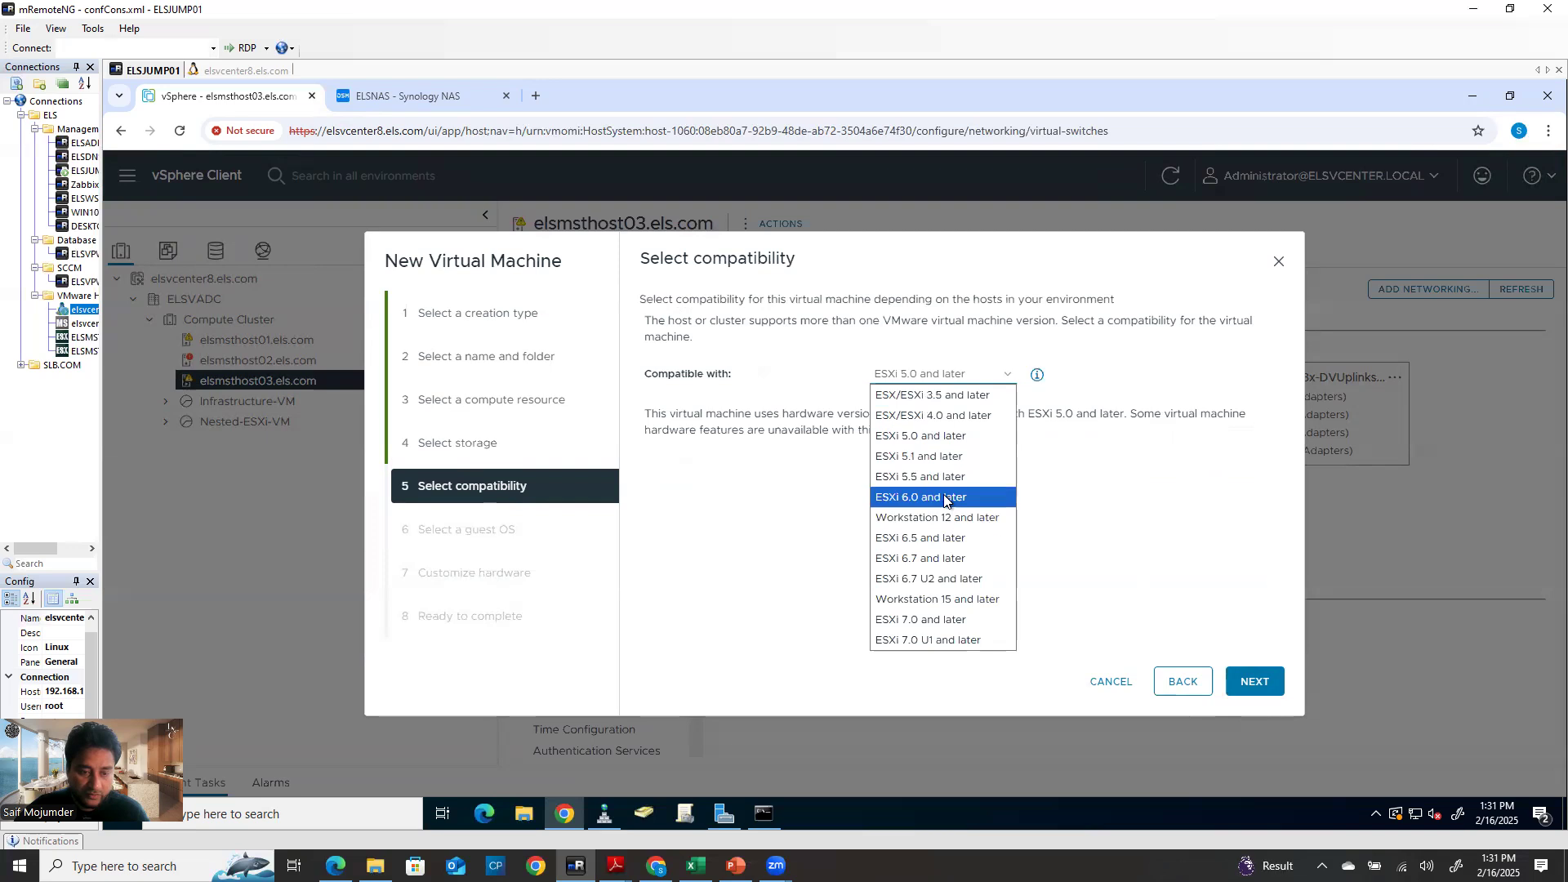
left_click(952, 560)
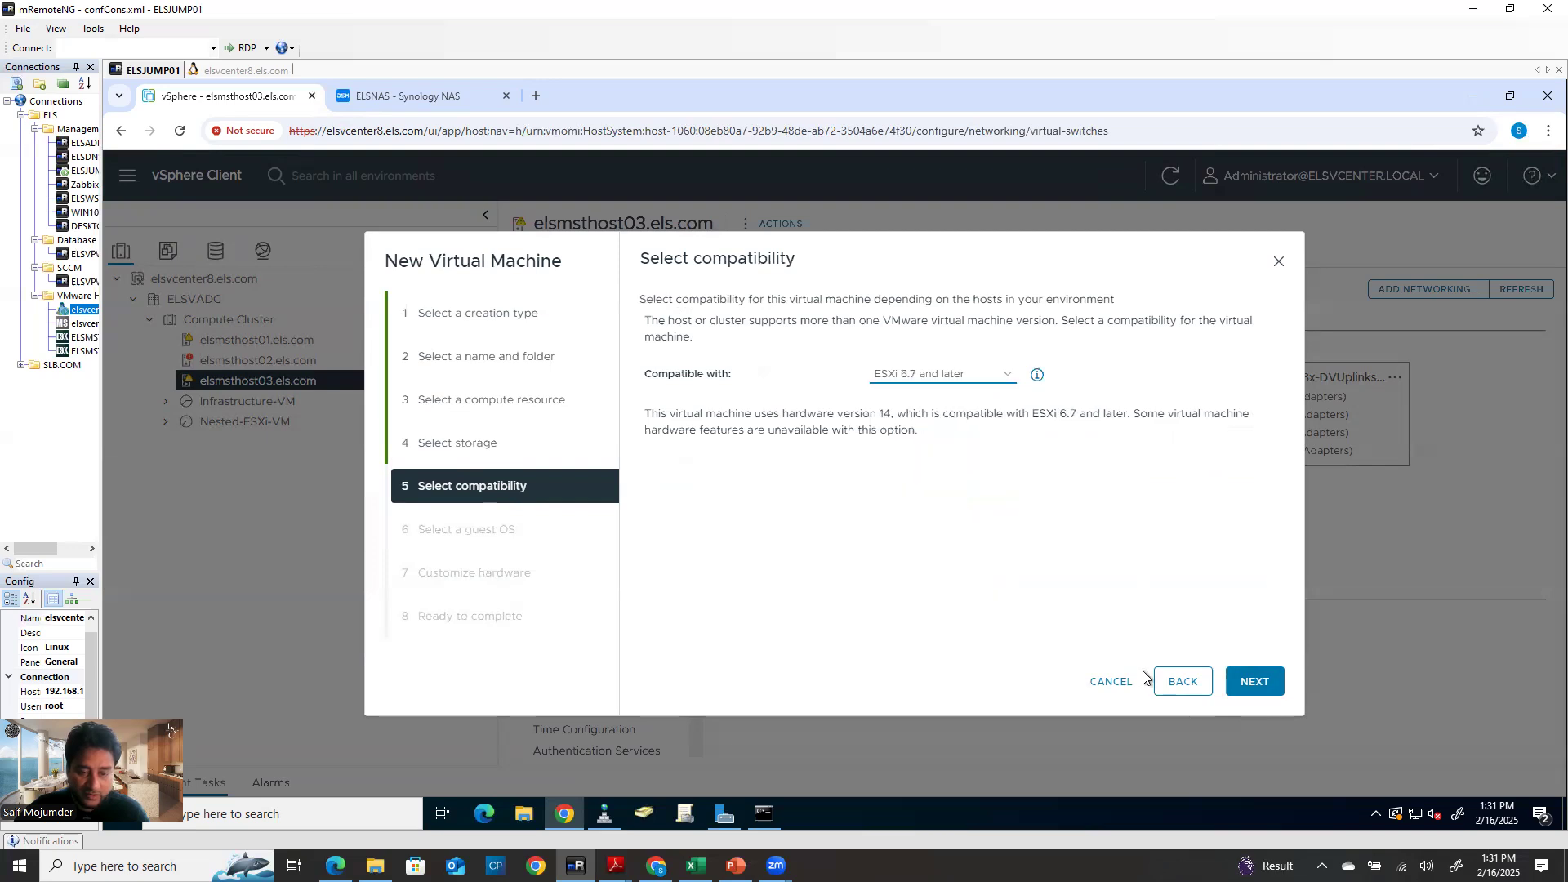
left_click(1272, 690)
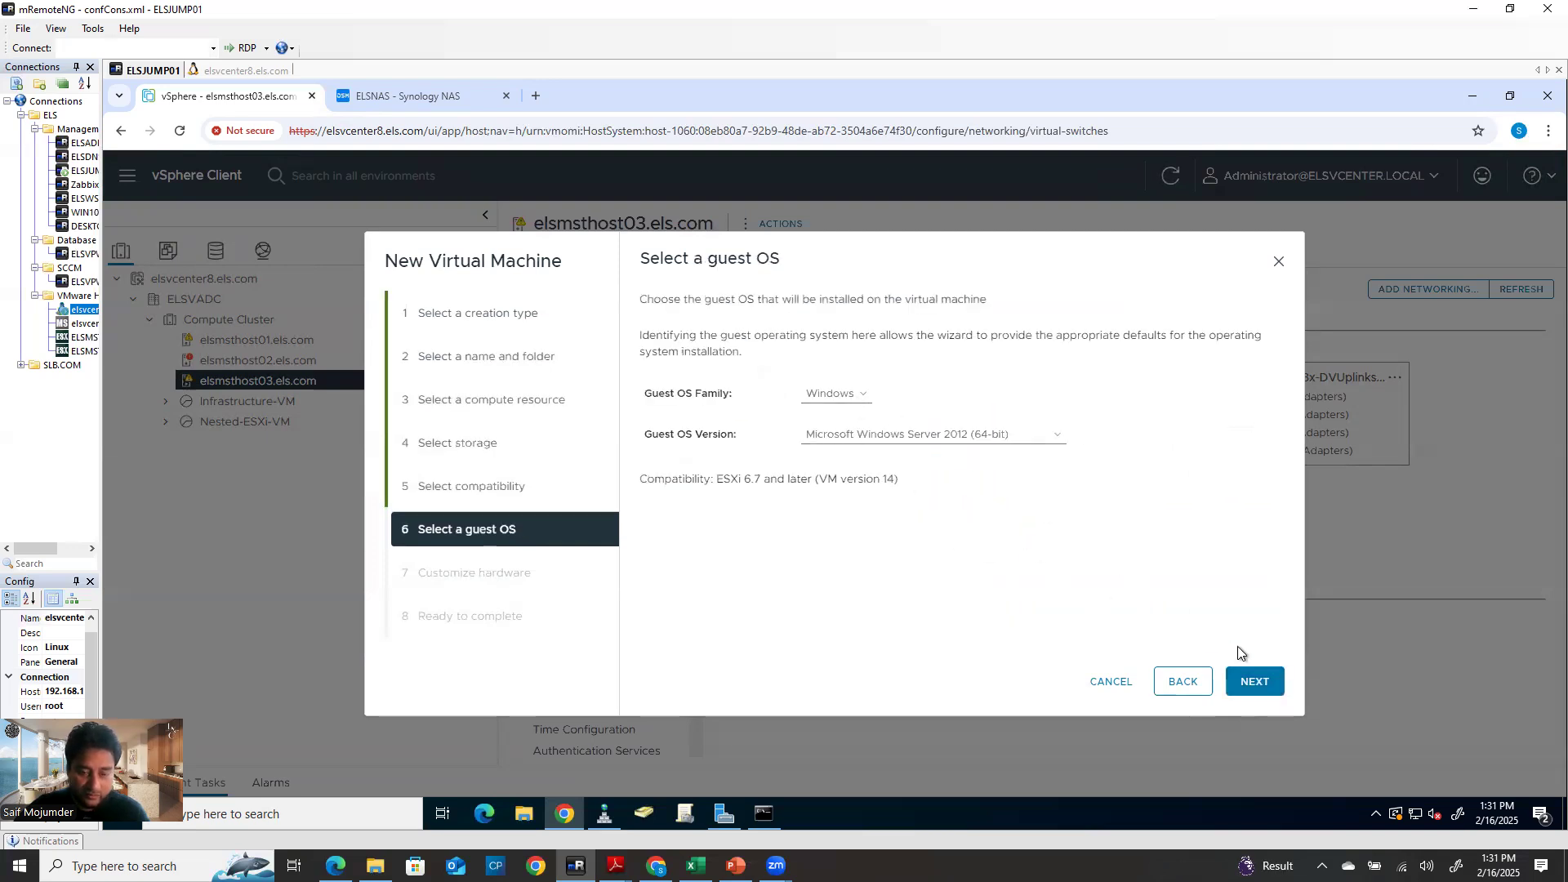
left_click(1248, 684)
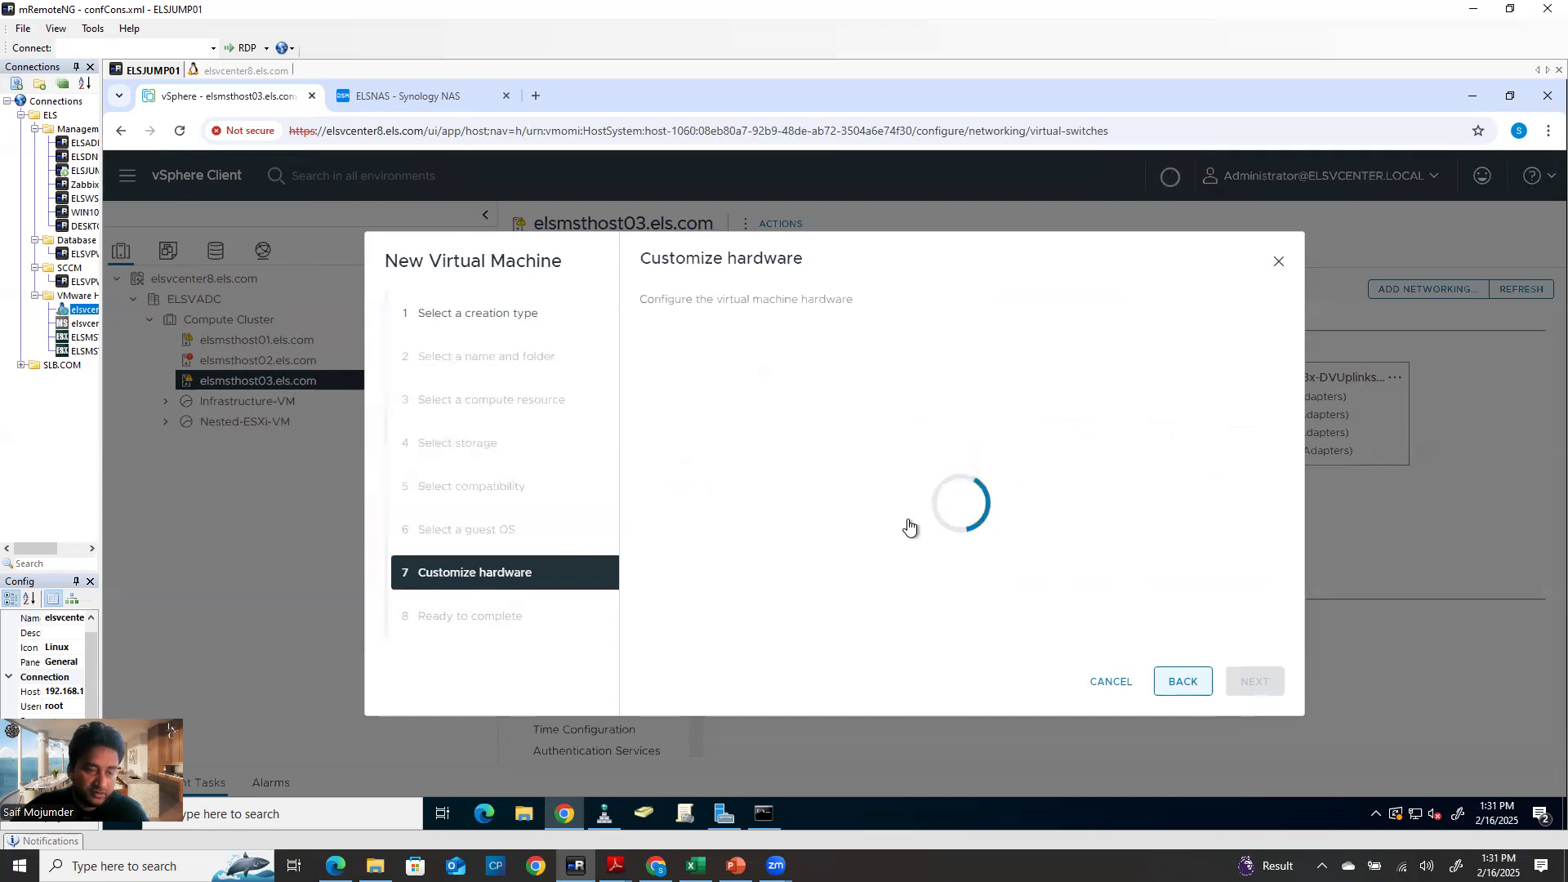
Connect the VM's network adapter to the test network and create the VM
scroll(865, 512, "down", 2)
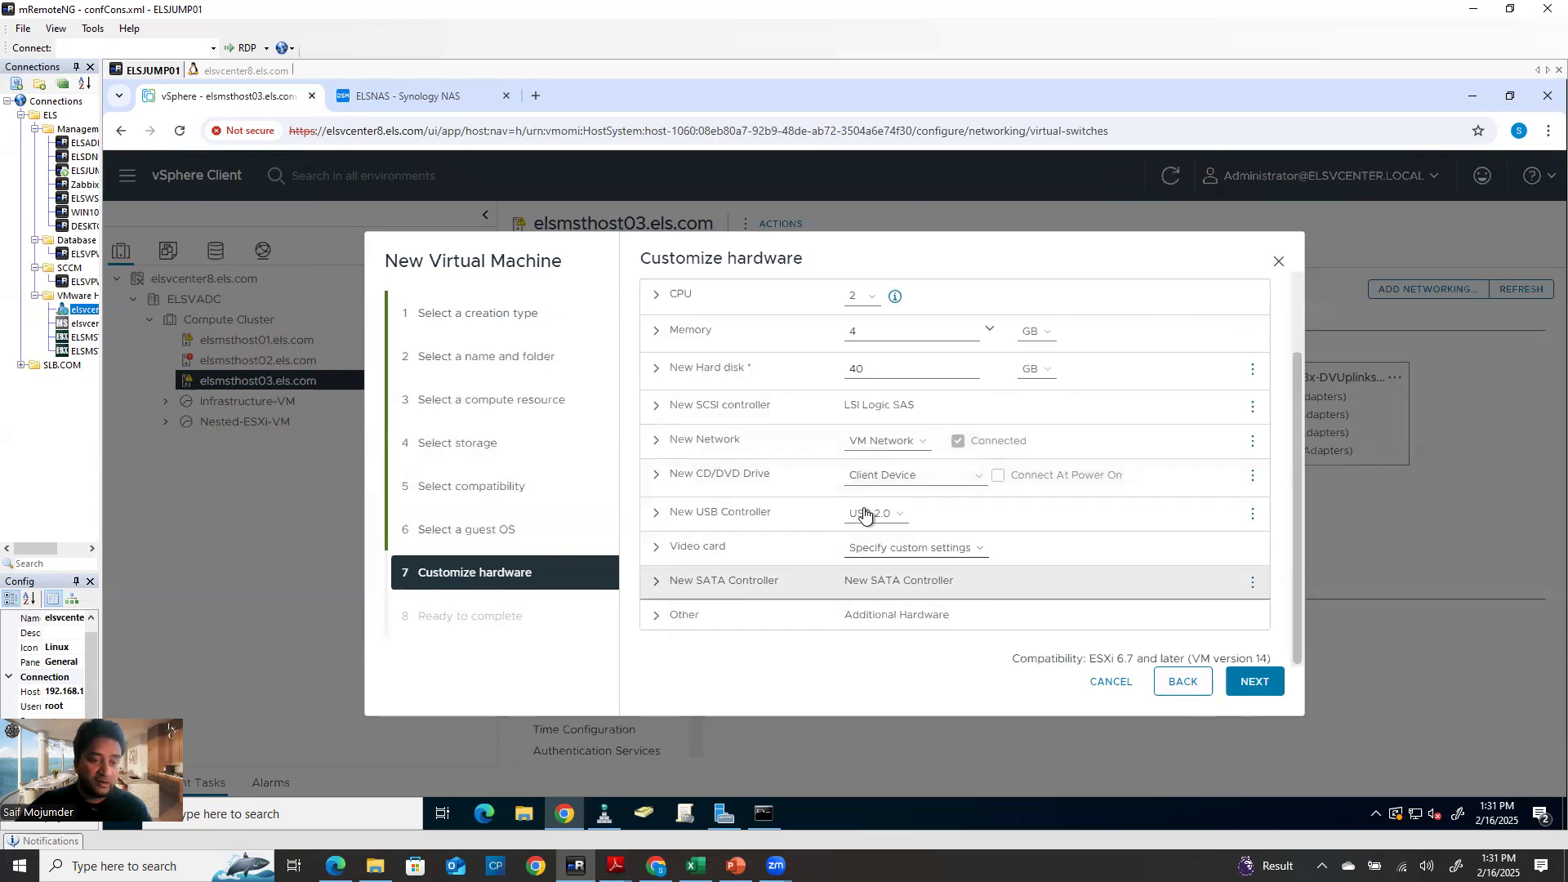
left_click(879, 443)
left_click(860, 486)
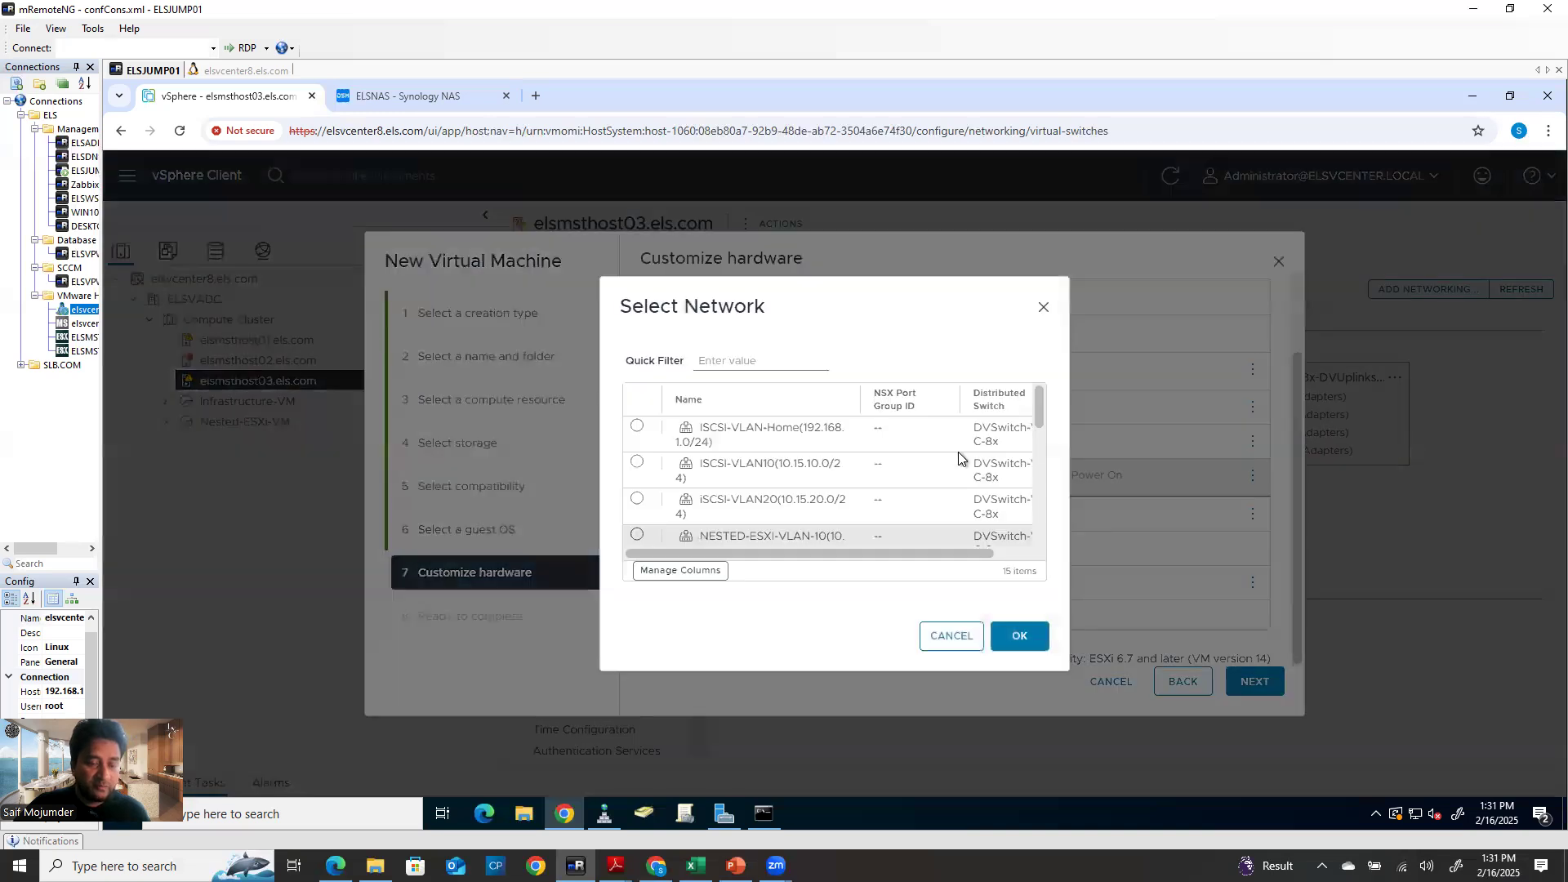
scroll(1042, 409, "down", 2)
scroll(1036, 463, "down", 5)
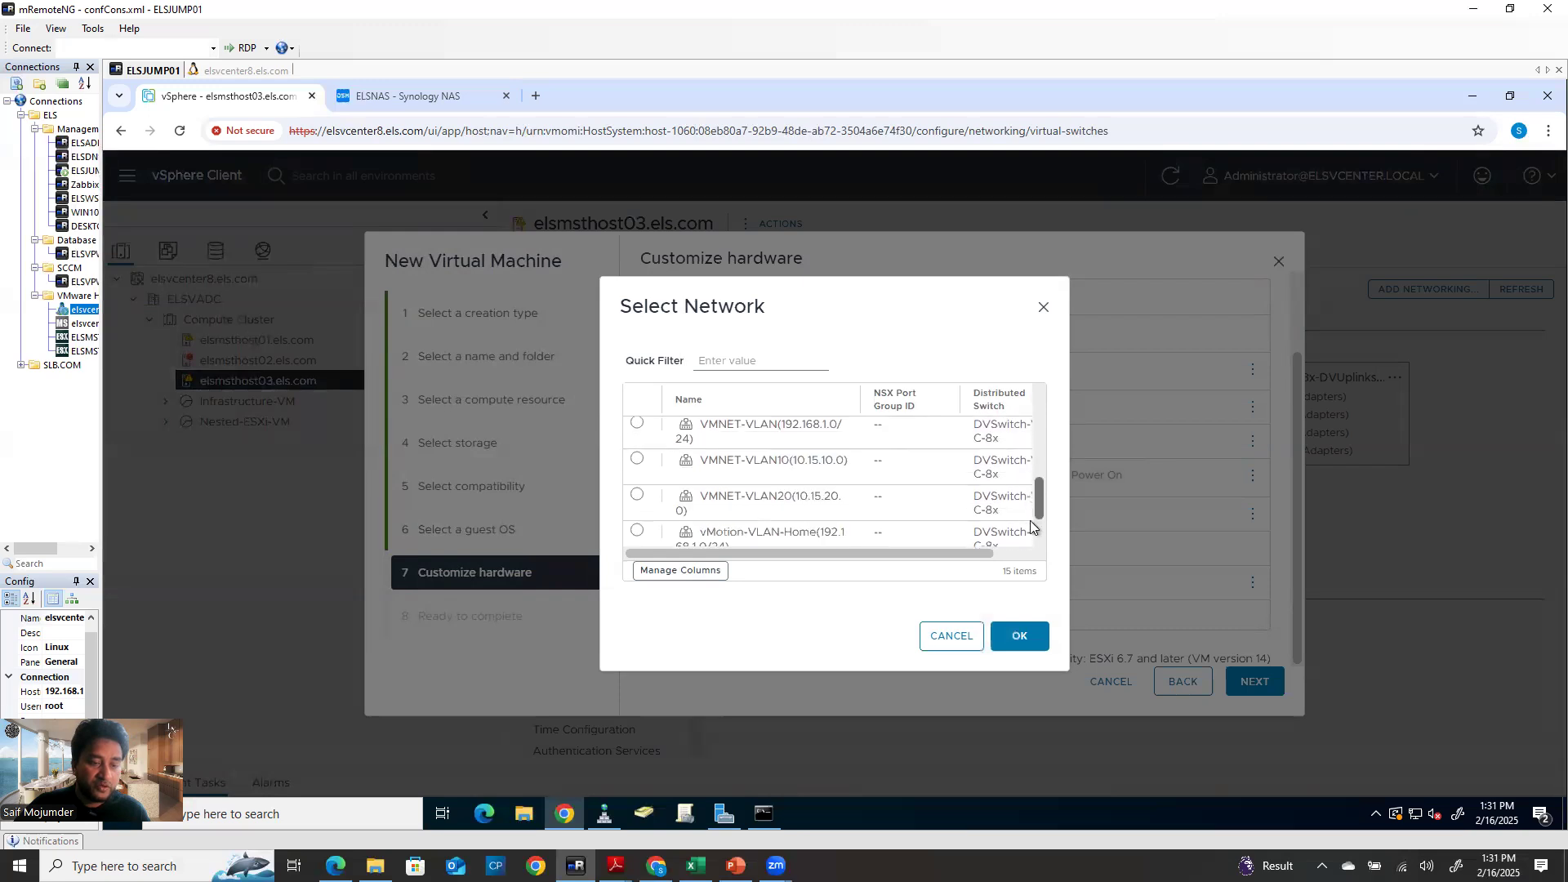
left_click_drag(1031, 526, 982, 470)
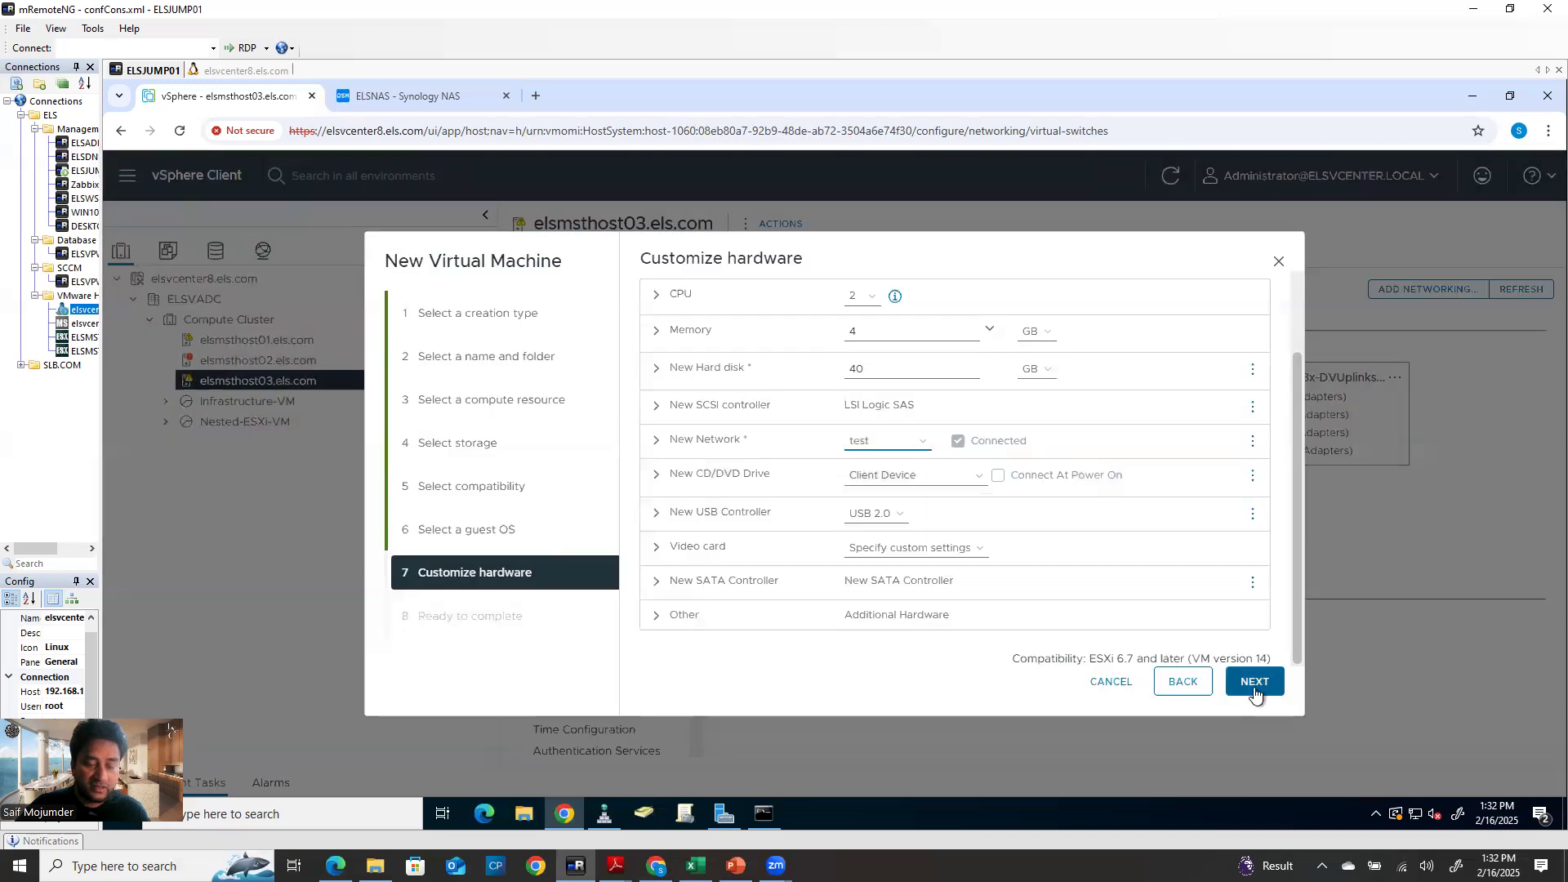
left_click(1254, 683)
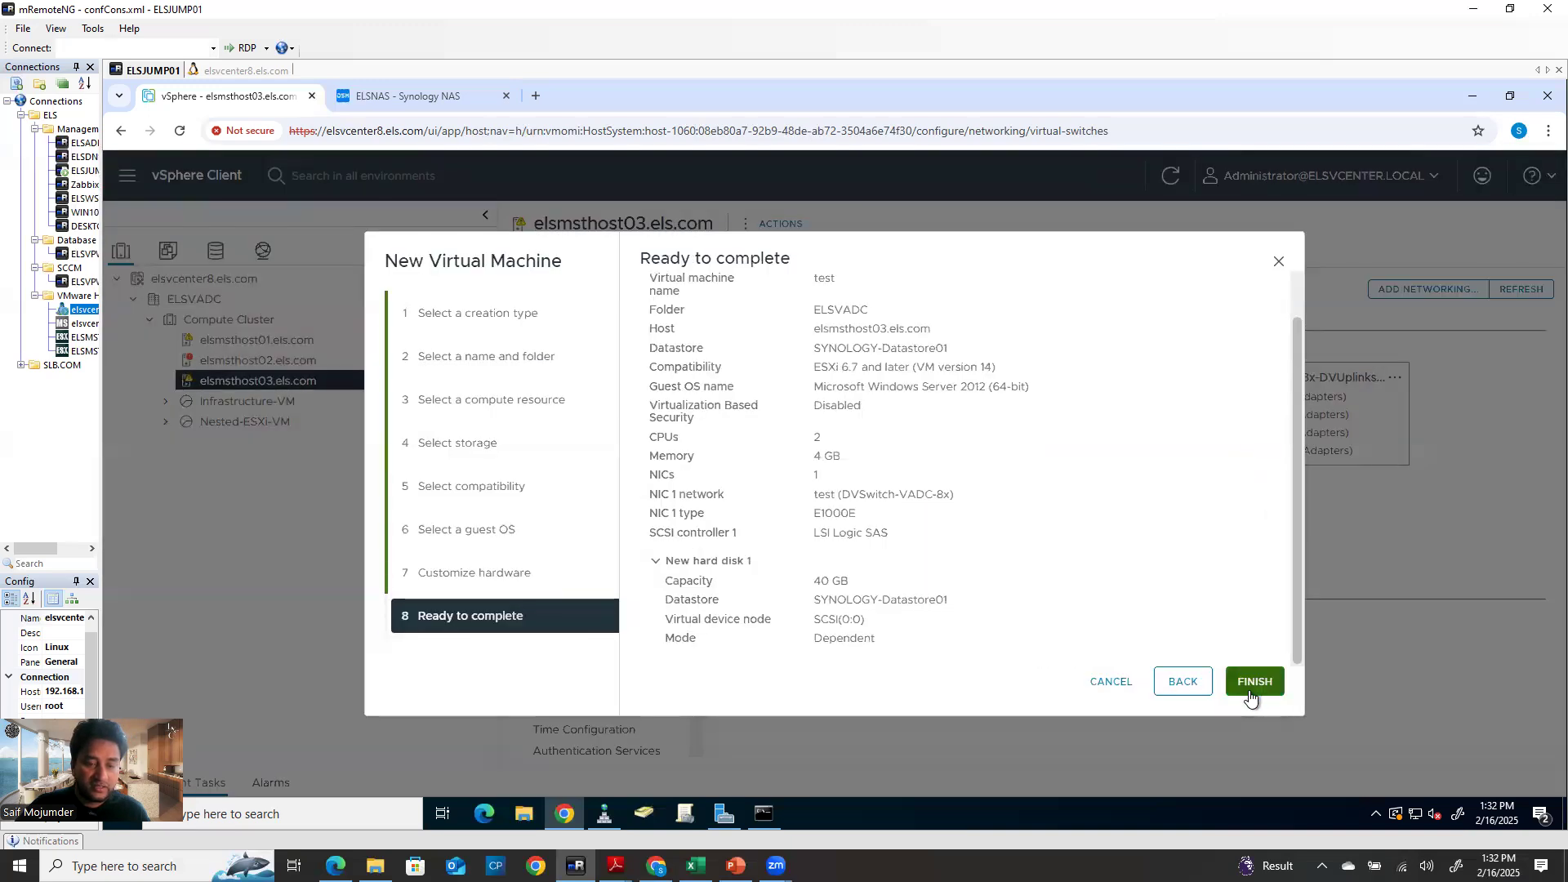
left_click(1254, 681)
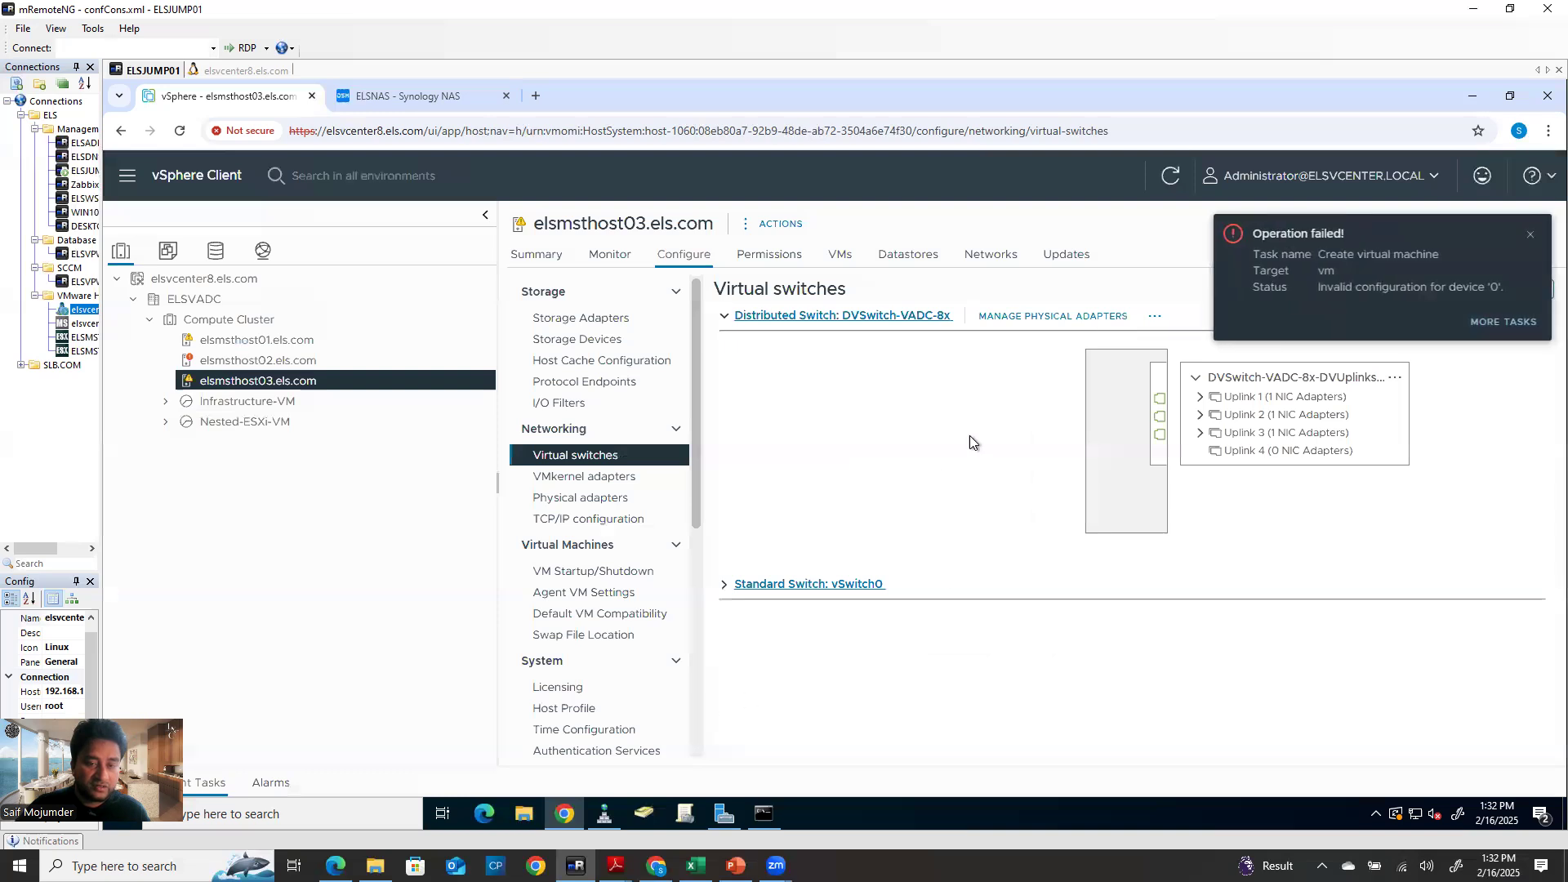
Dismiss the failure notice, refresh, and expand Uplinks 1–3 showing vmnic1, vmnic2 and vmnic3
left_click(1530, 239)
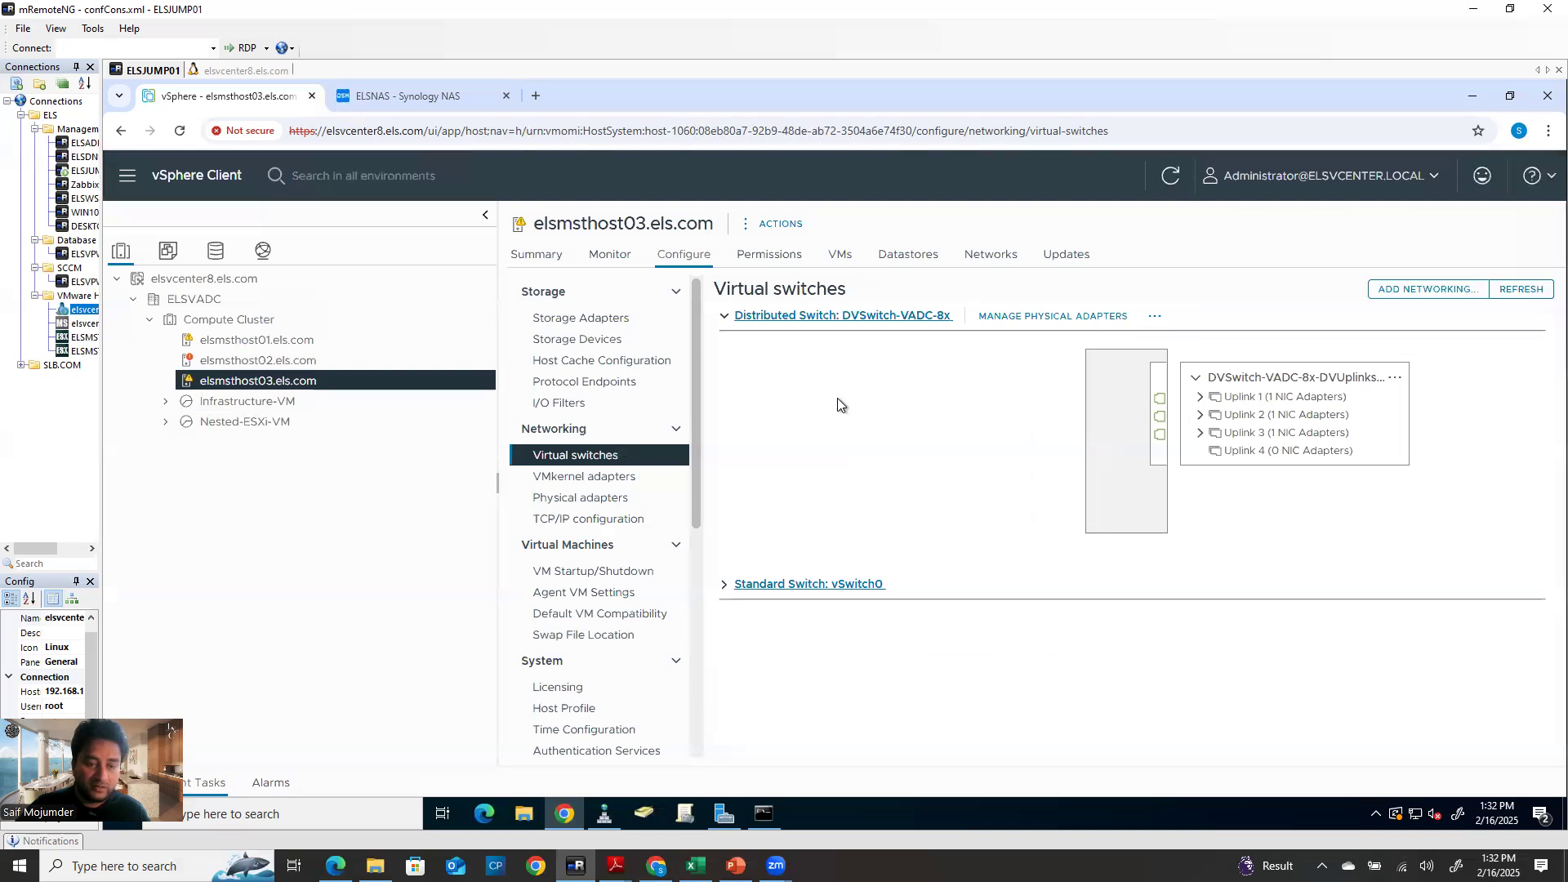
left_click(165, 402)
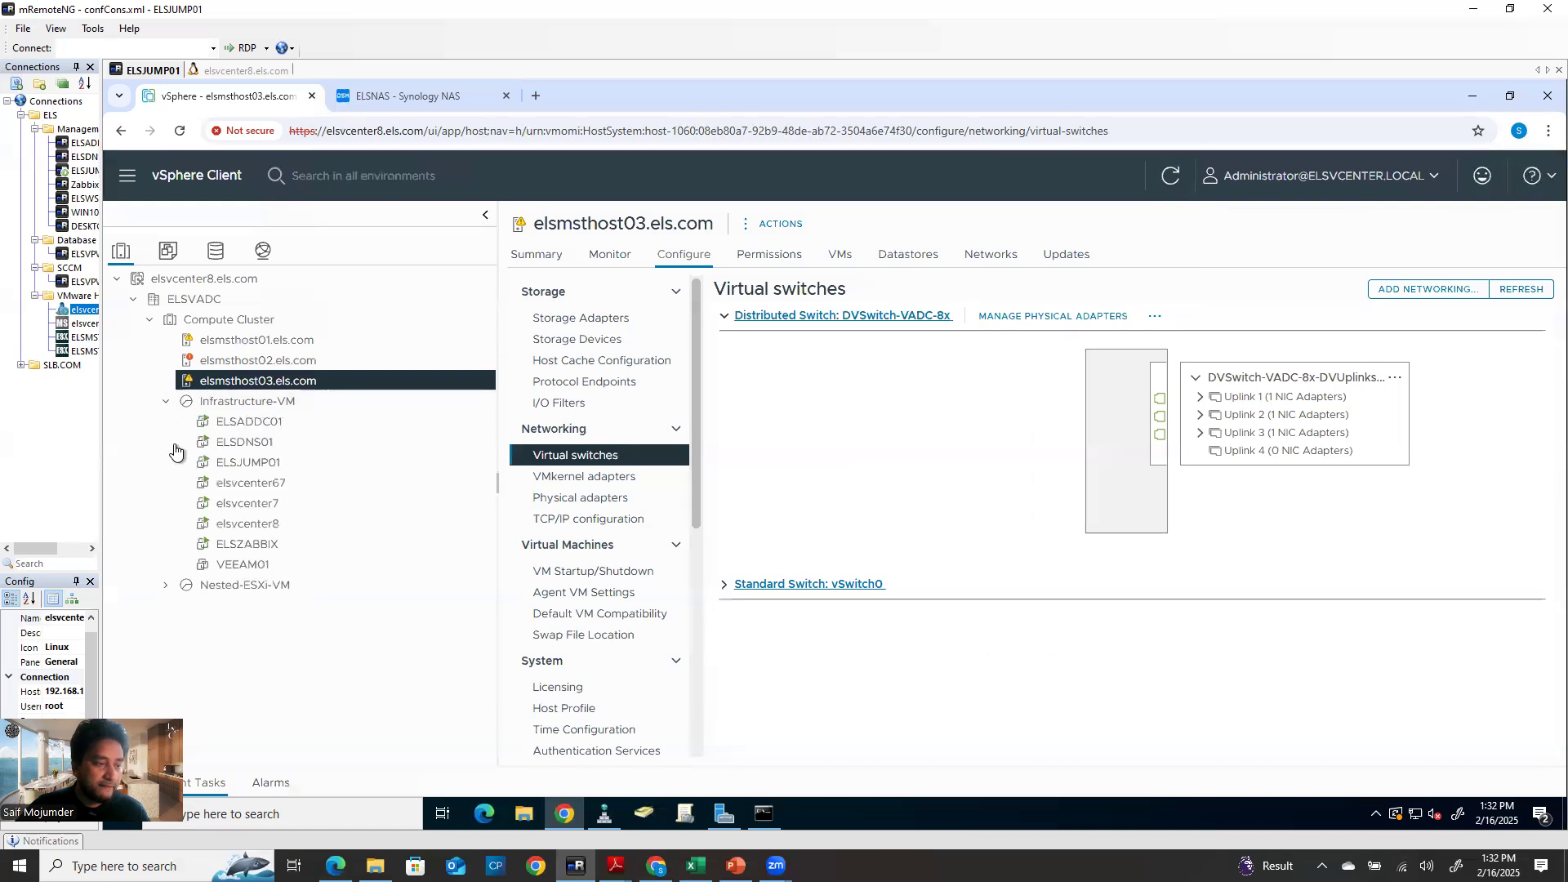
left_click(167, 403)
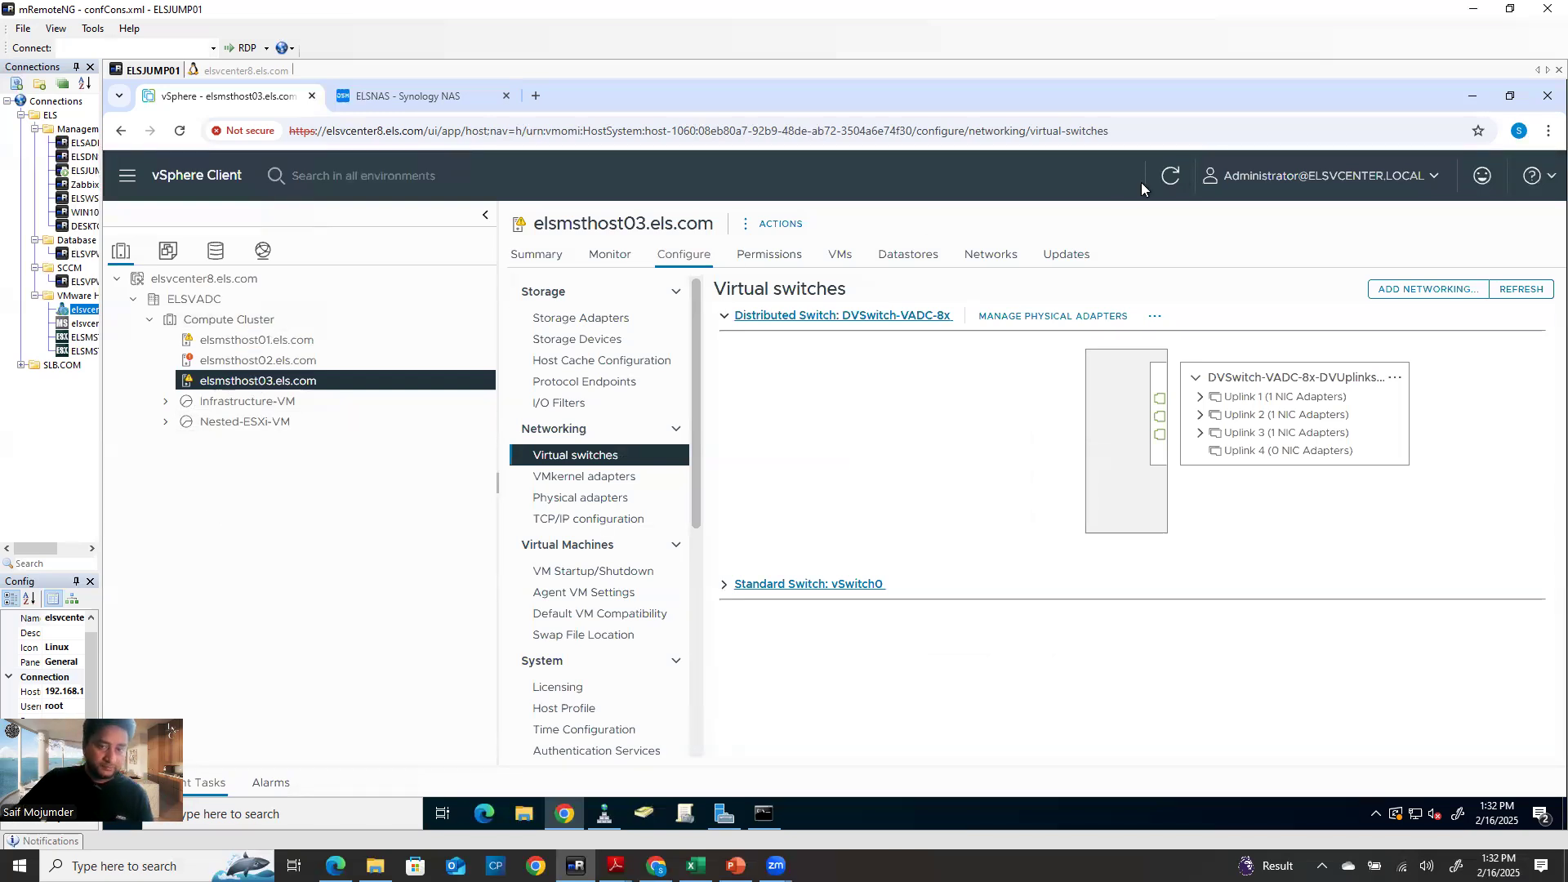
left_click(1170, 178)
left_click(1200, 397)
left_click(1200, 434)
left_click(1200, 469)
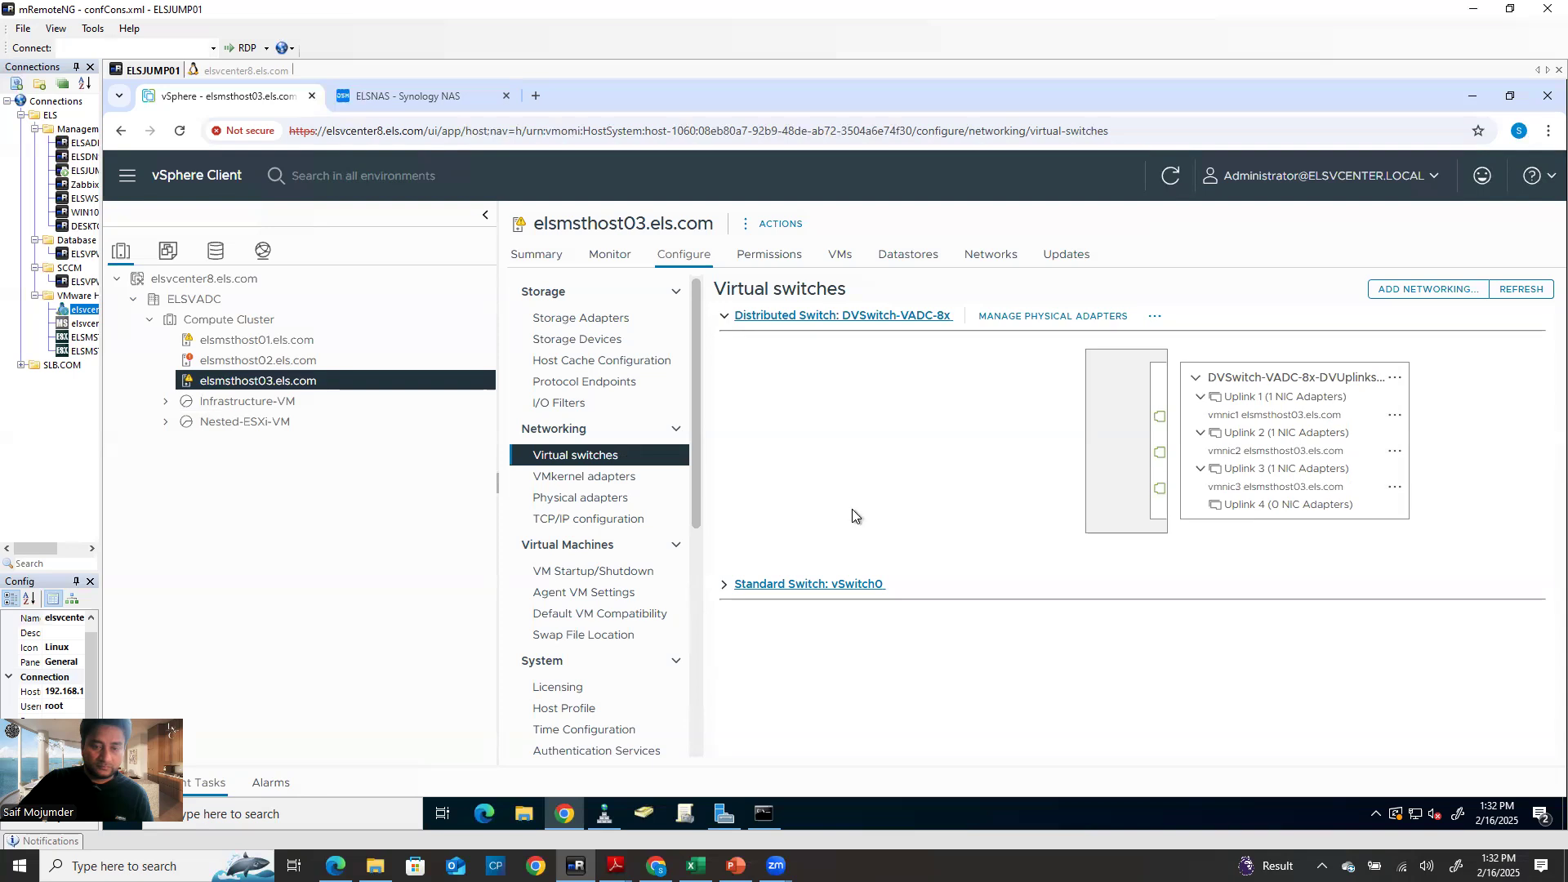
Start a new VM on elsmsthost03 named Test000001 in the Infrastructure folder
right_click(255, 389)
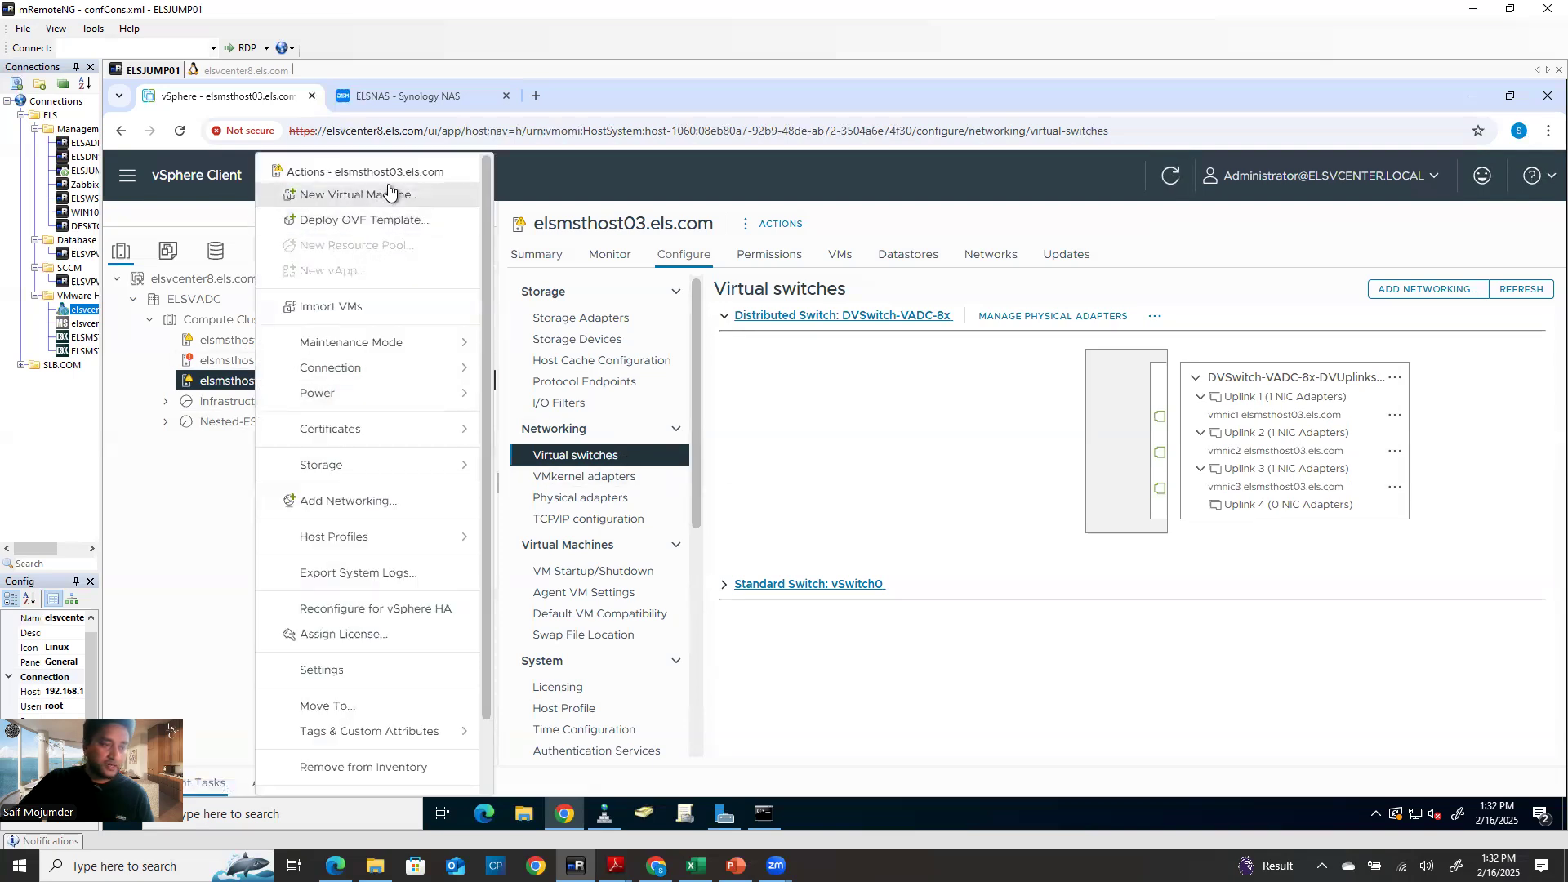
left_click(997, 488)
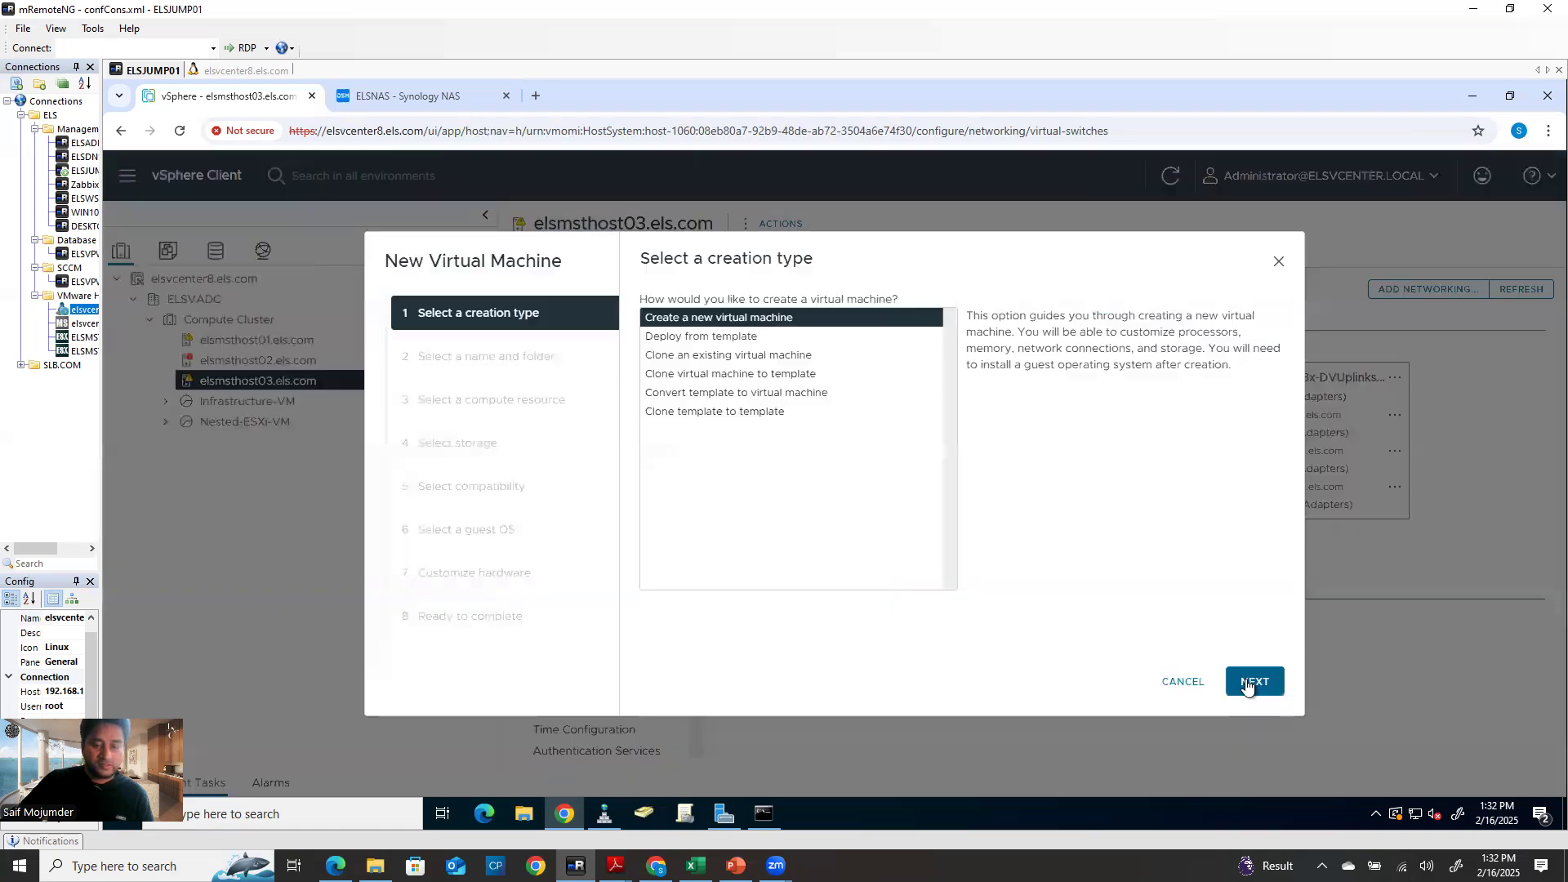
left_click(1252, 684)
left_click(880, 336)
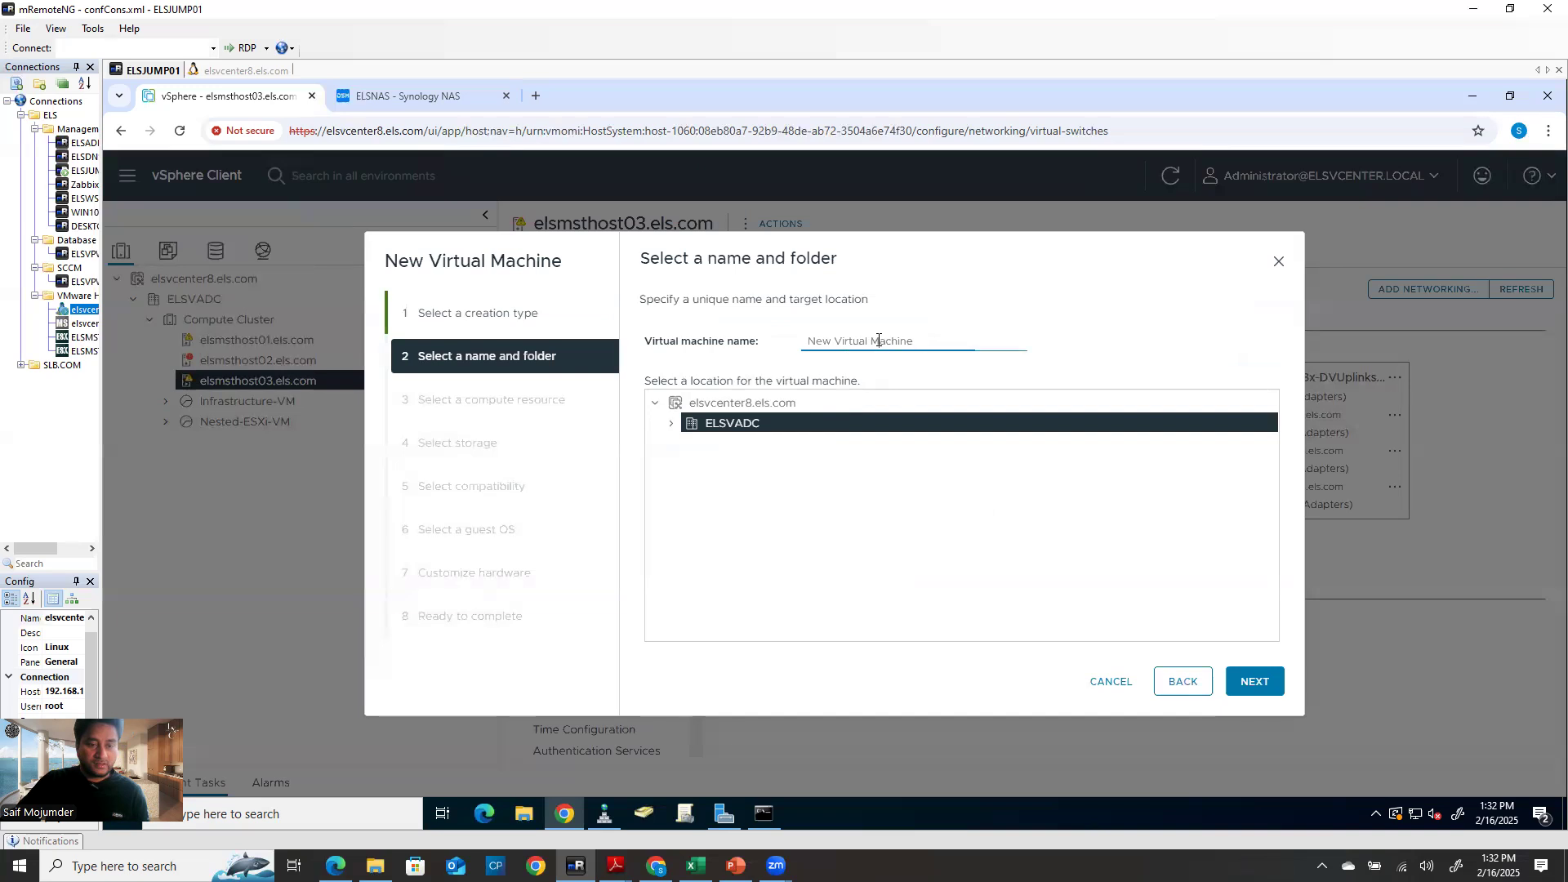
type("trstvmjghjhgjgh")
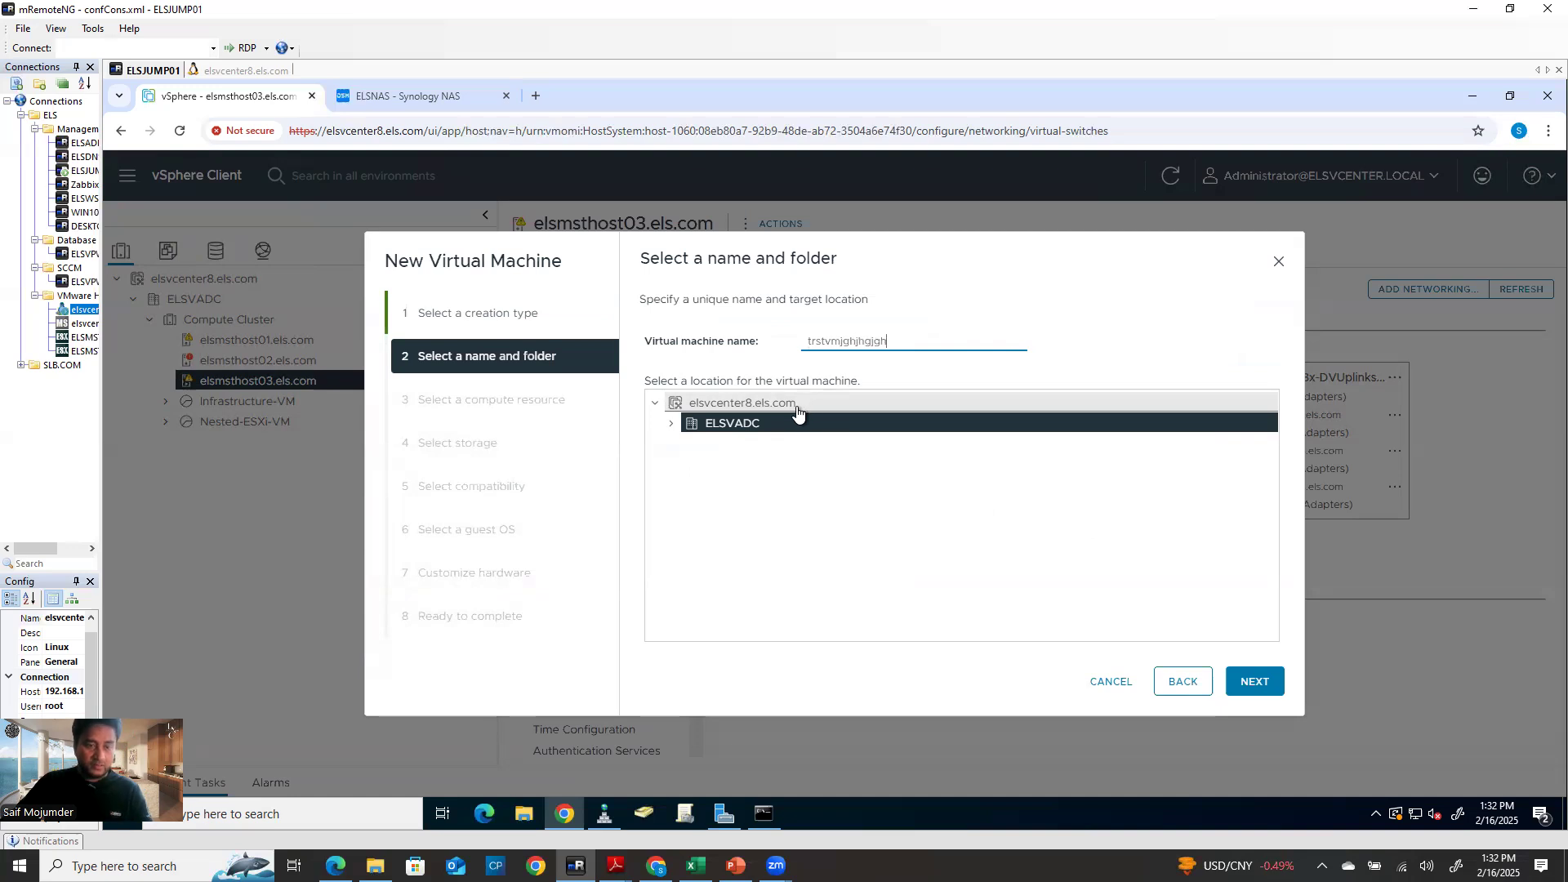
left_click(642, 345)
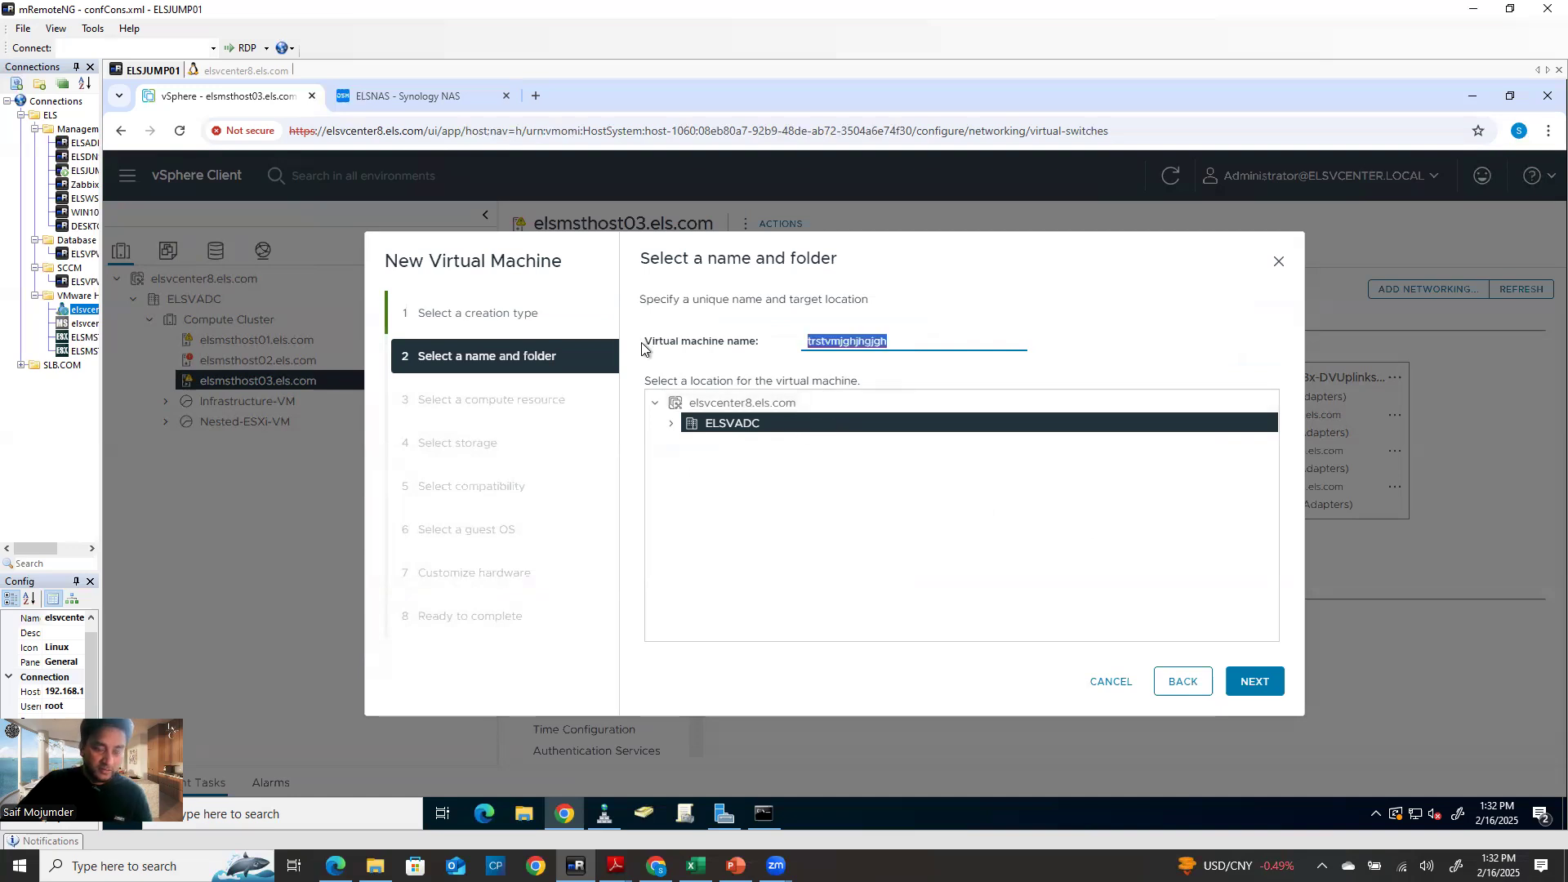
type("Test000001")
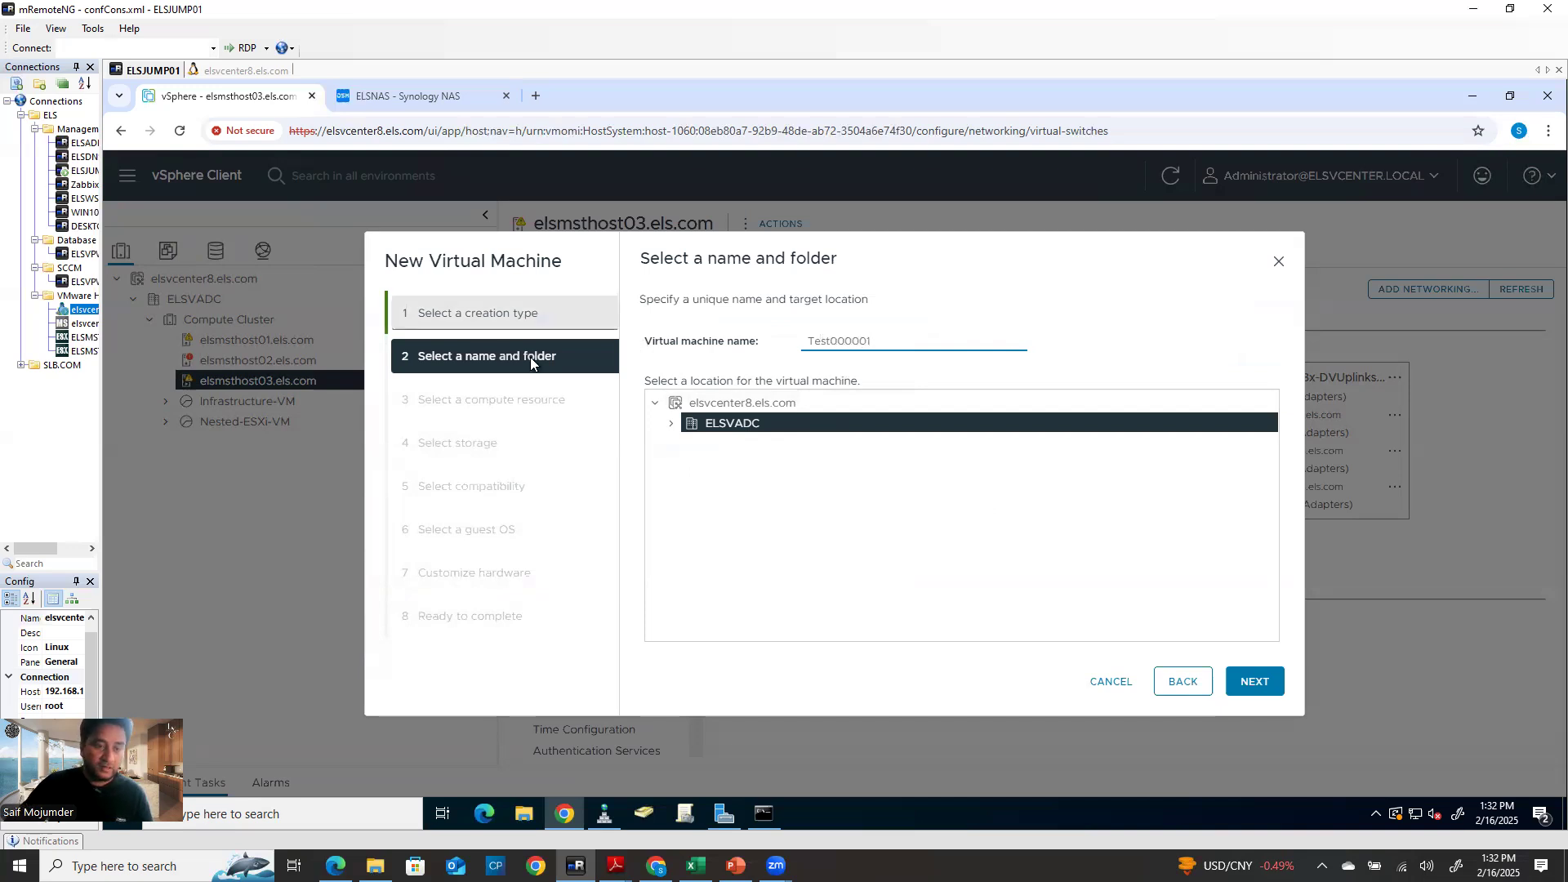
left_click(671, 423)
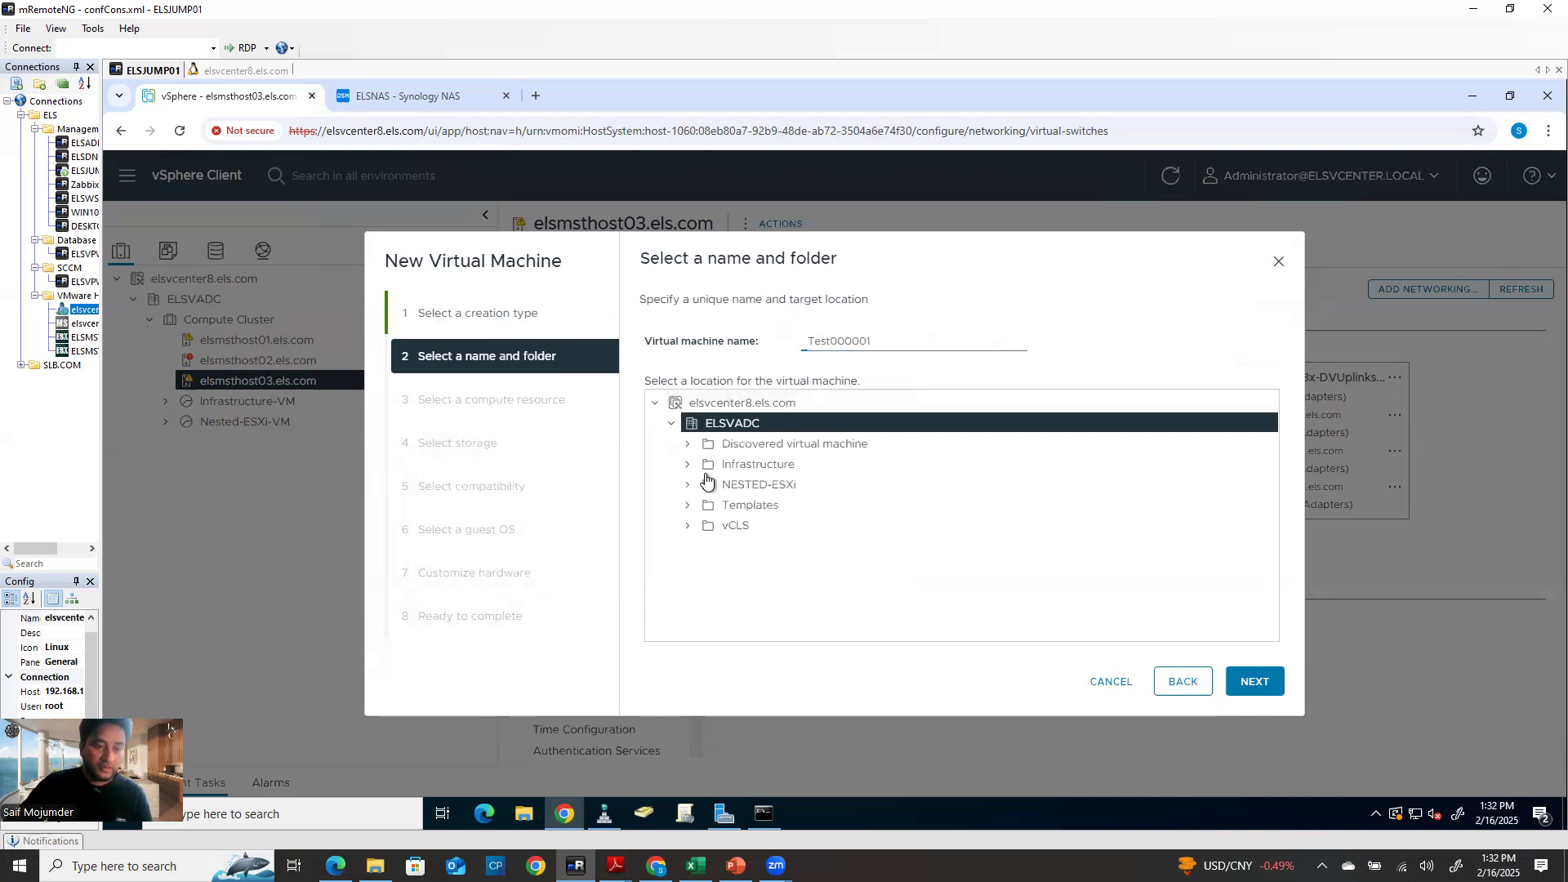
left_click(768, 464)
Keep elsmsthost03 as compute resource and choose SYNOLOGY-Datastore01 for storage
left_click(1254, 683)
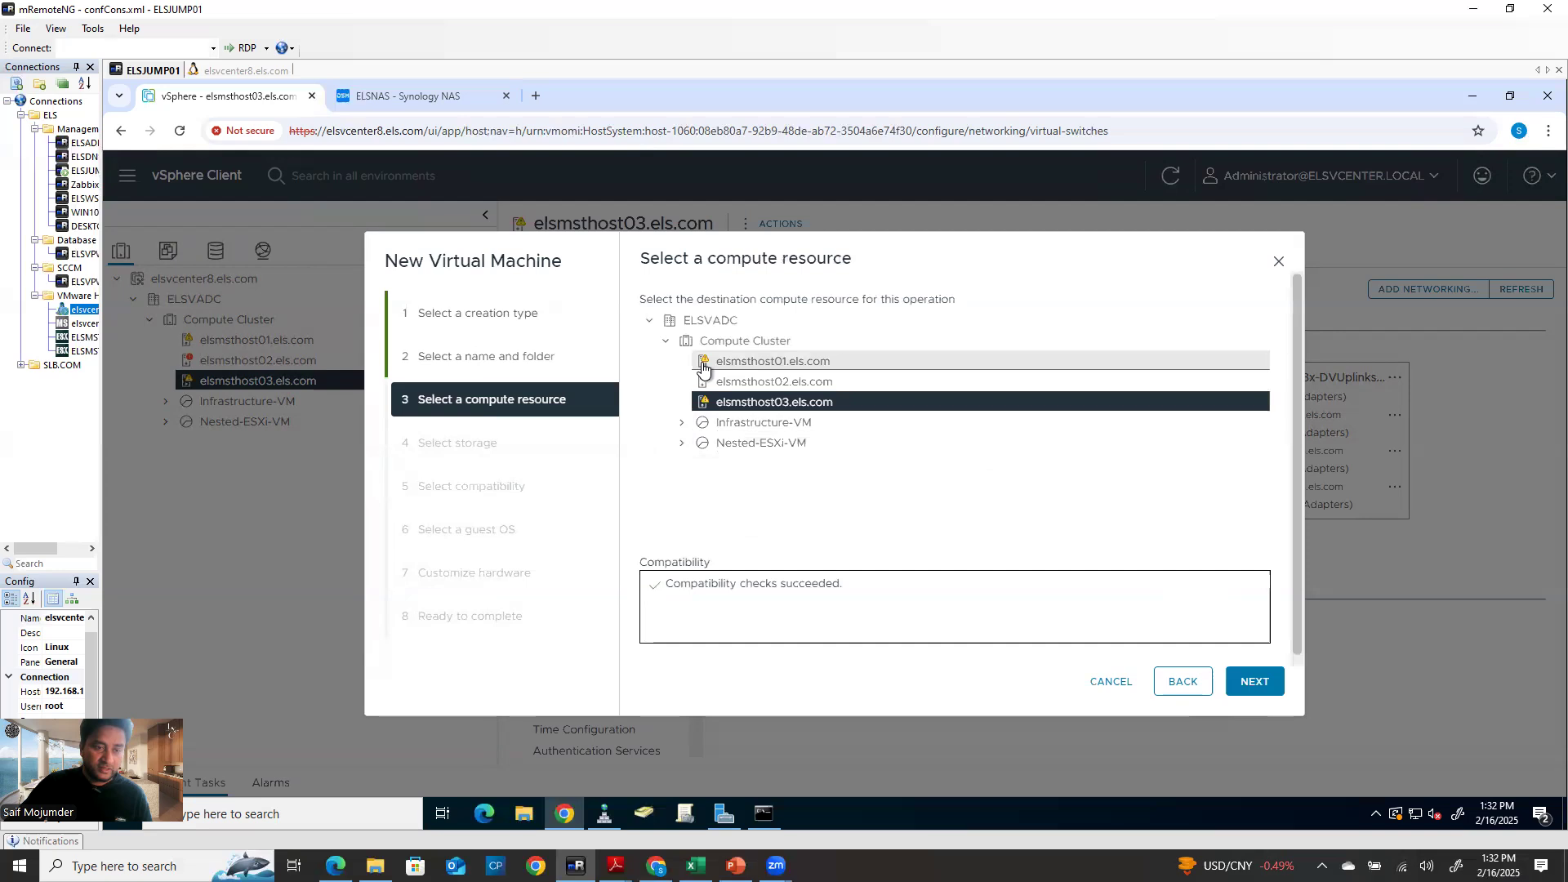
left_click(1249, 681)
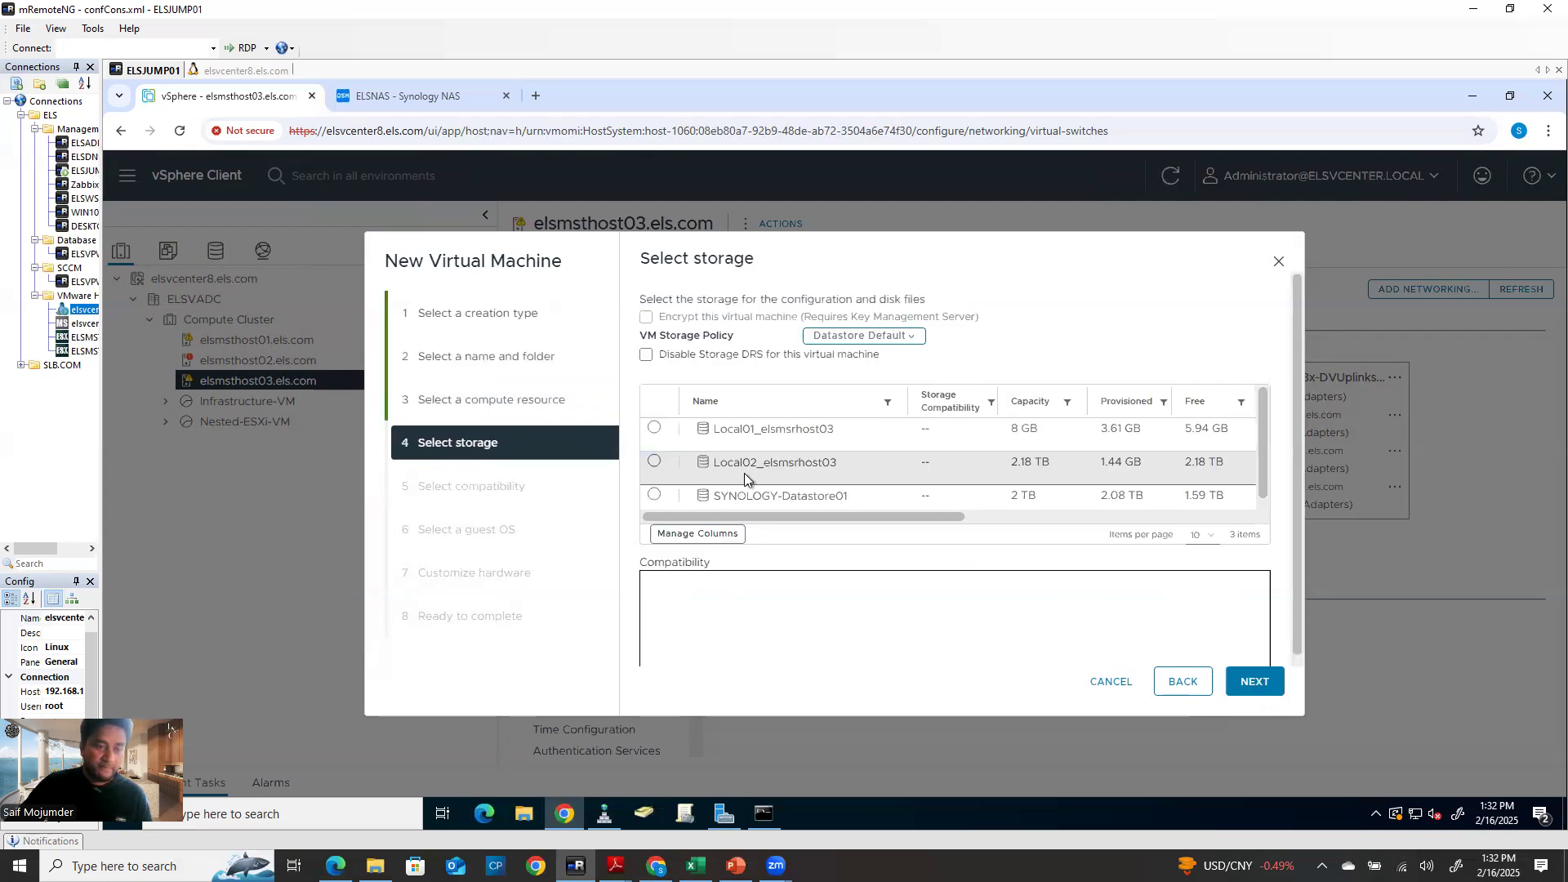
left_click(654, 495)
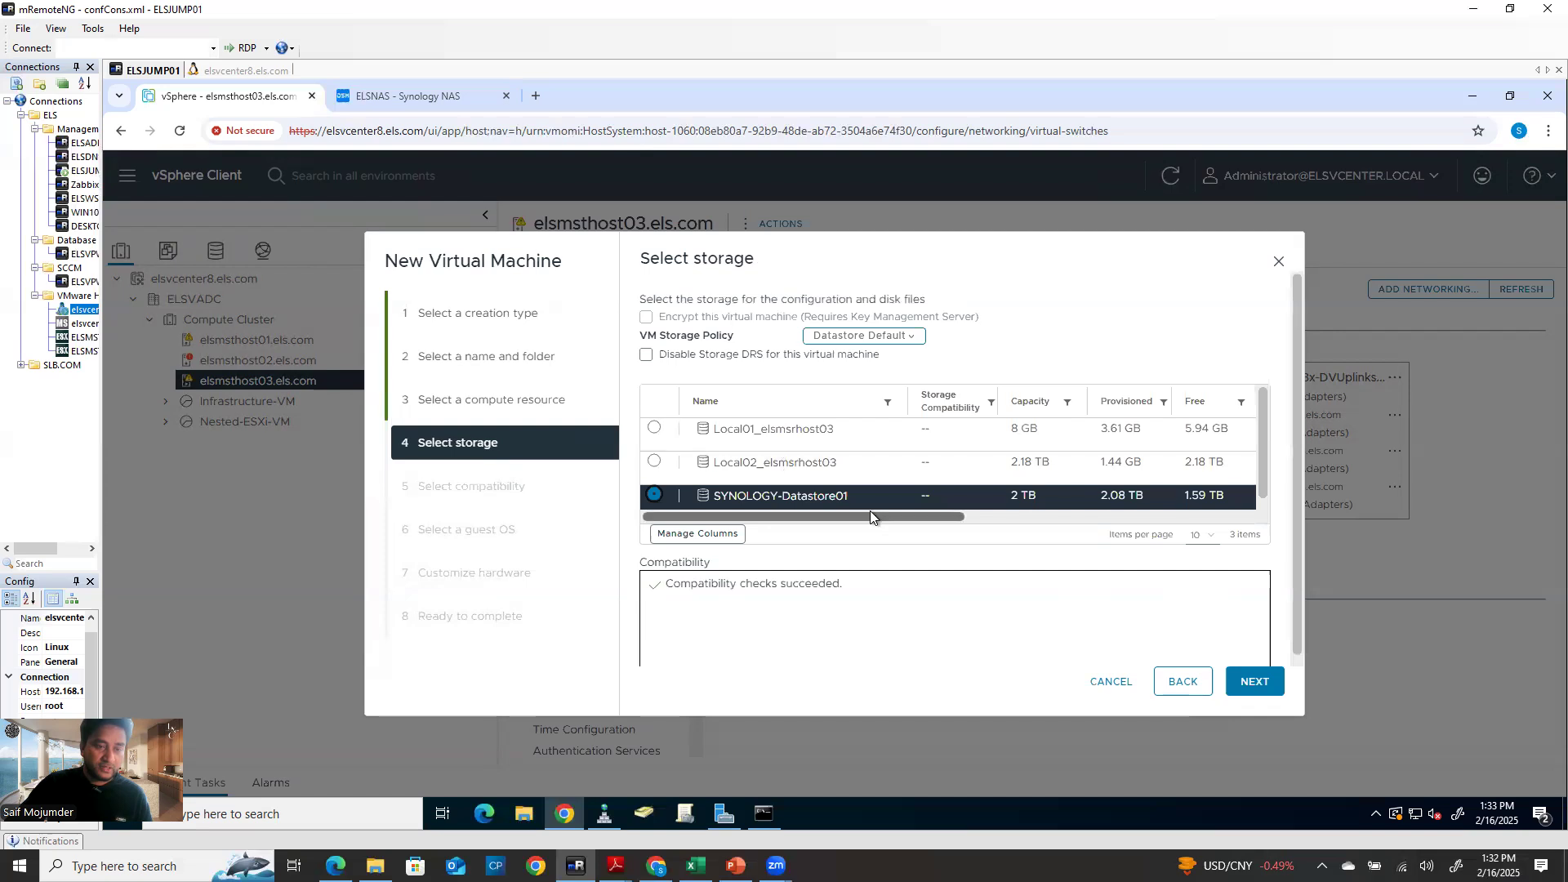
left_click(1251, 682)
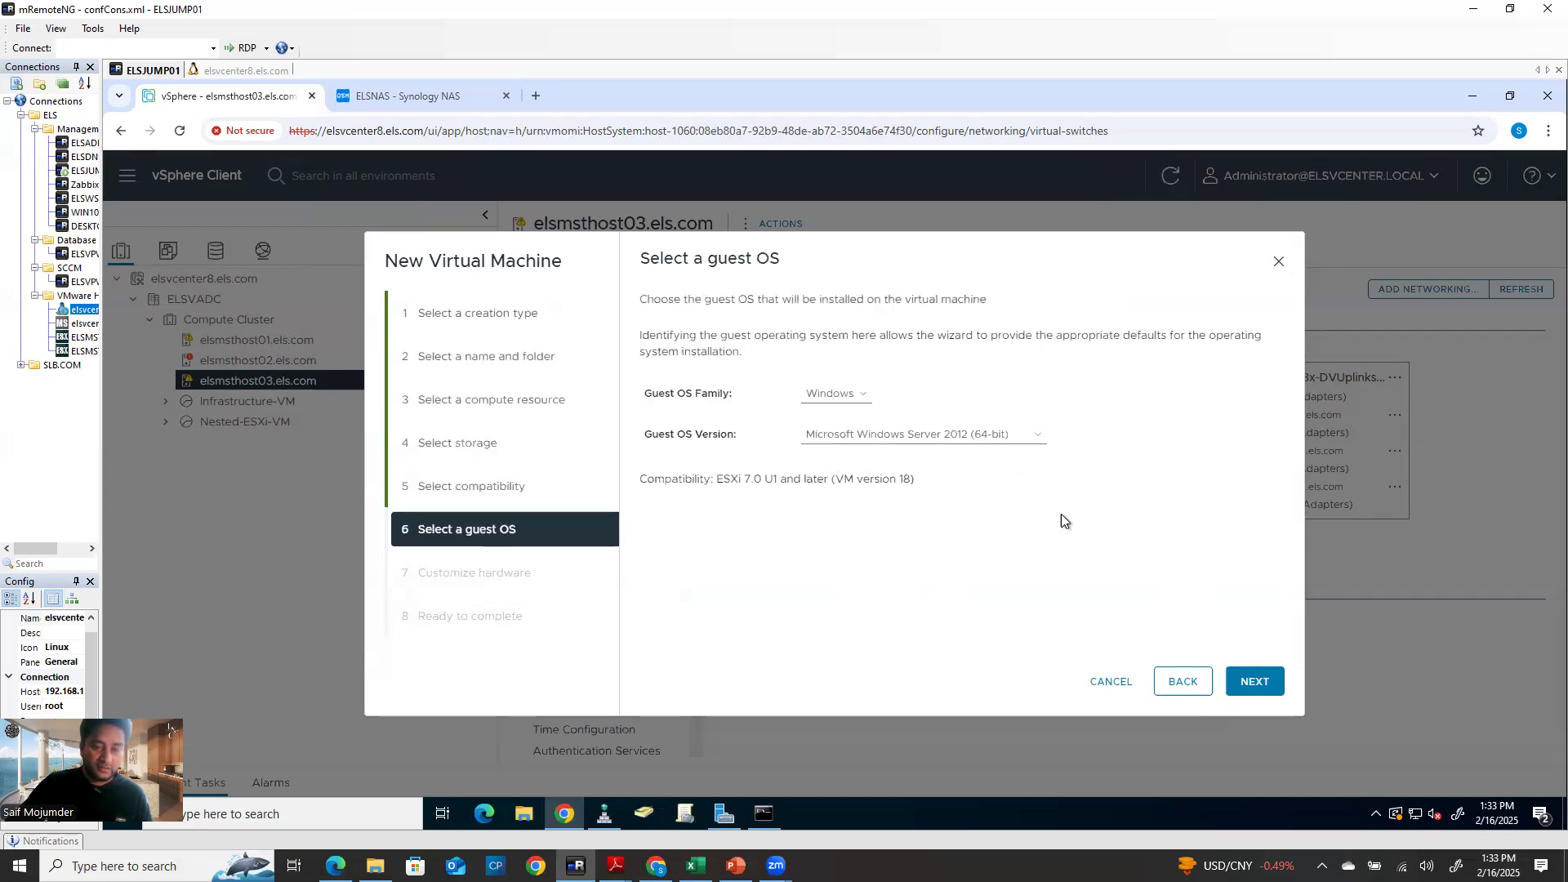
Set guest OS to Windows Server 2016 (64-bit), keep VM Network, and finish creating Test000001
left_click(939, 435)
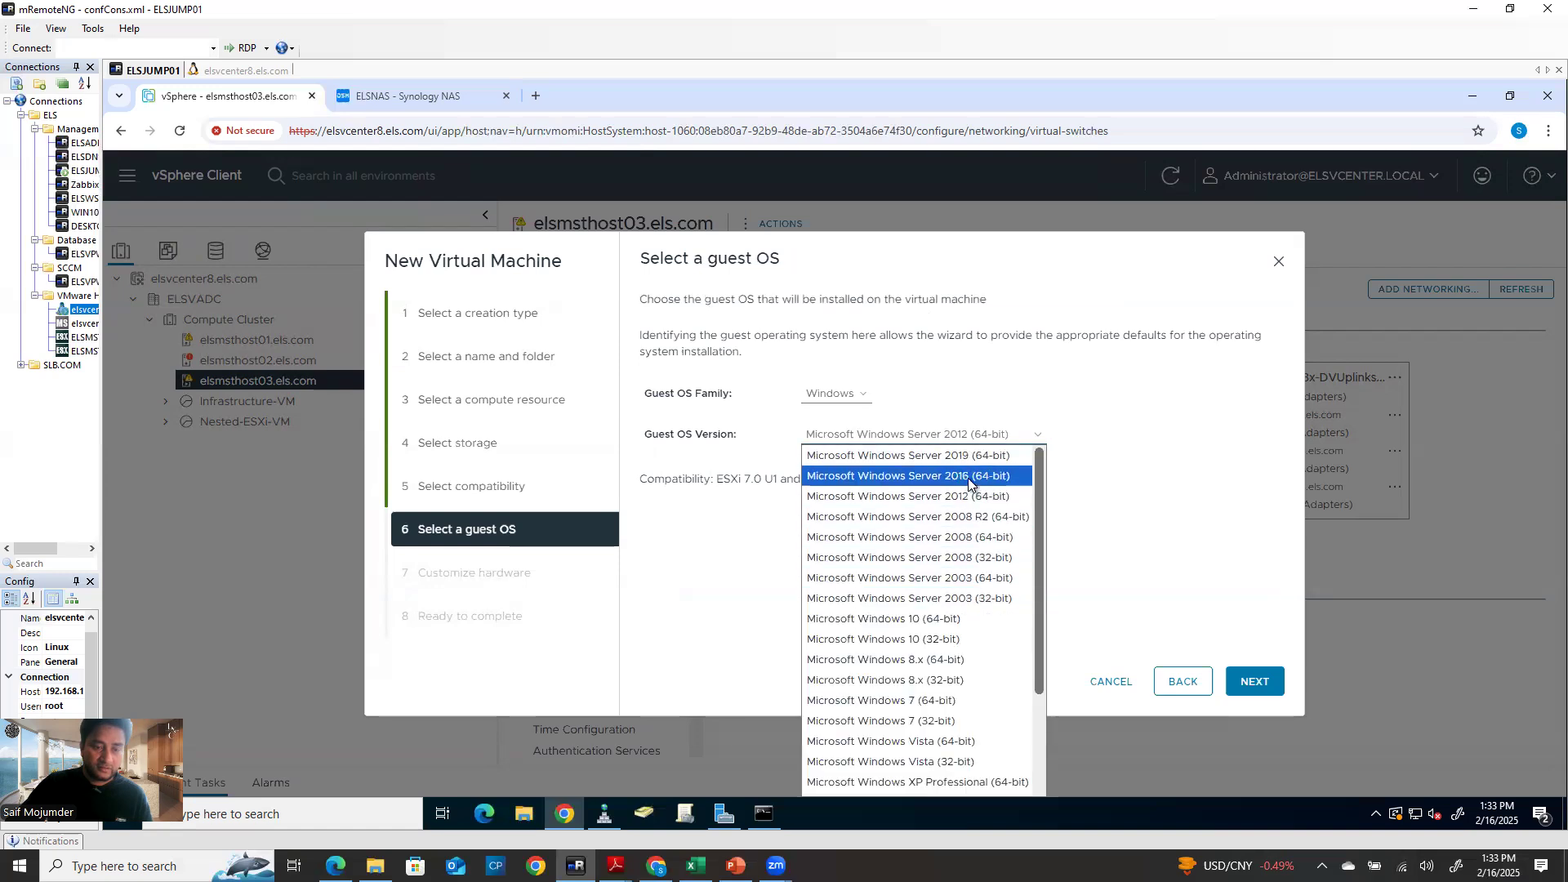
left_click(939, 475)
left_click(1250, 683)
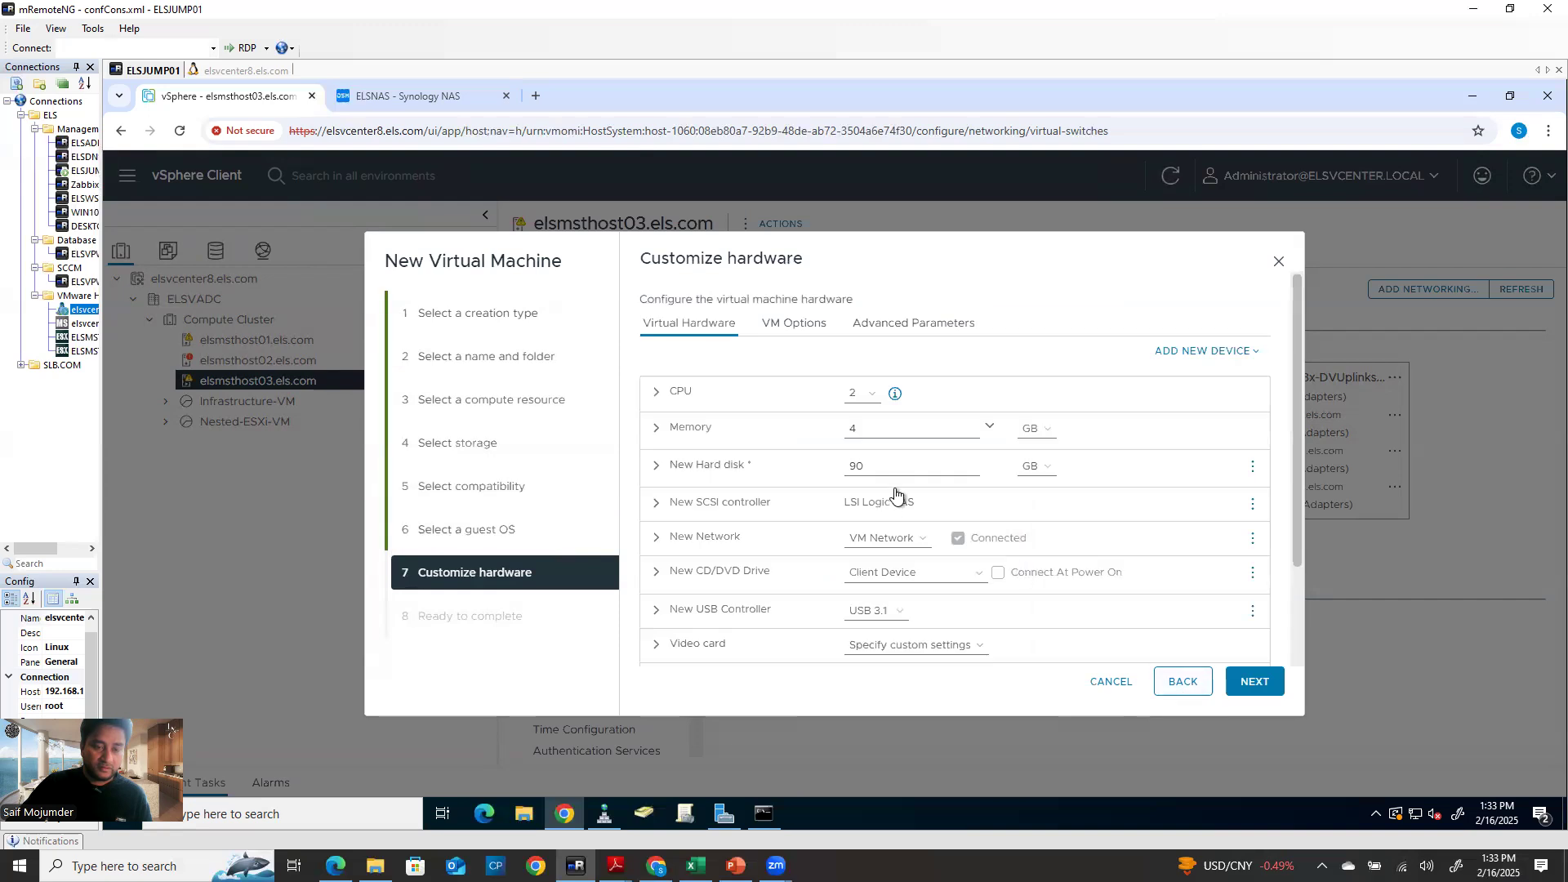
left_click(884, 539)
left_click(884, 559)
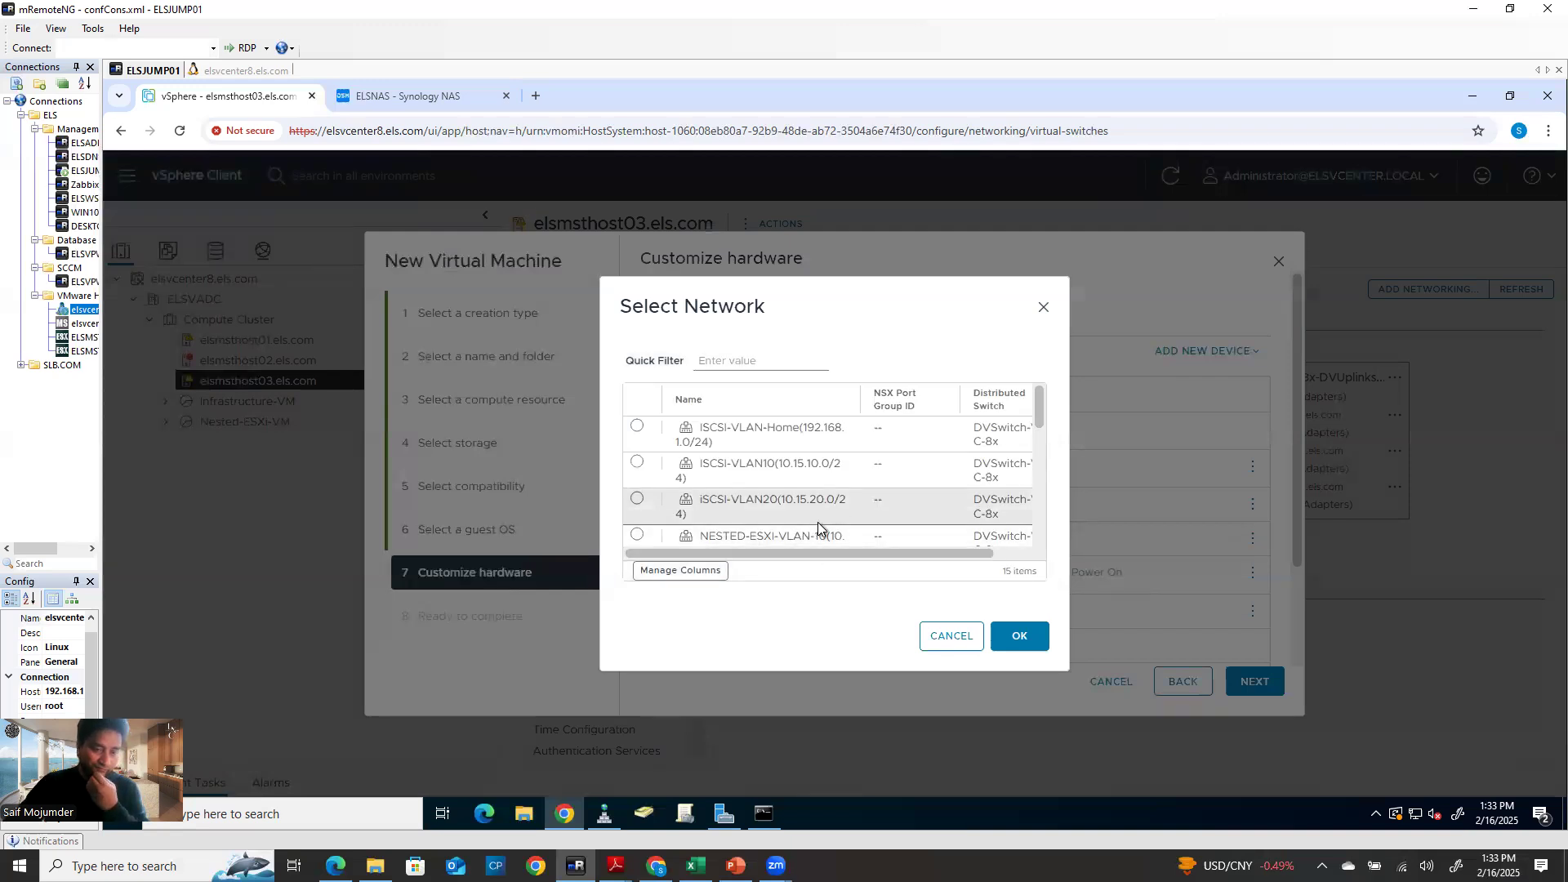
left_click(939, 645)
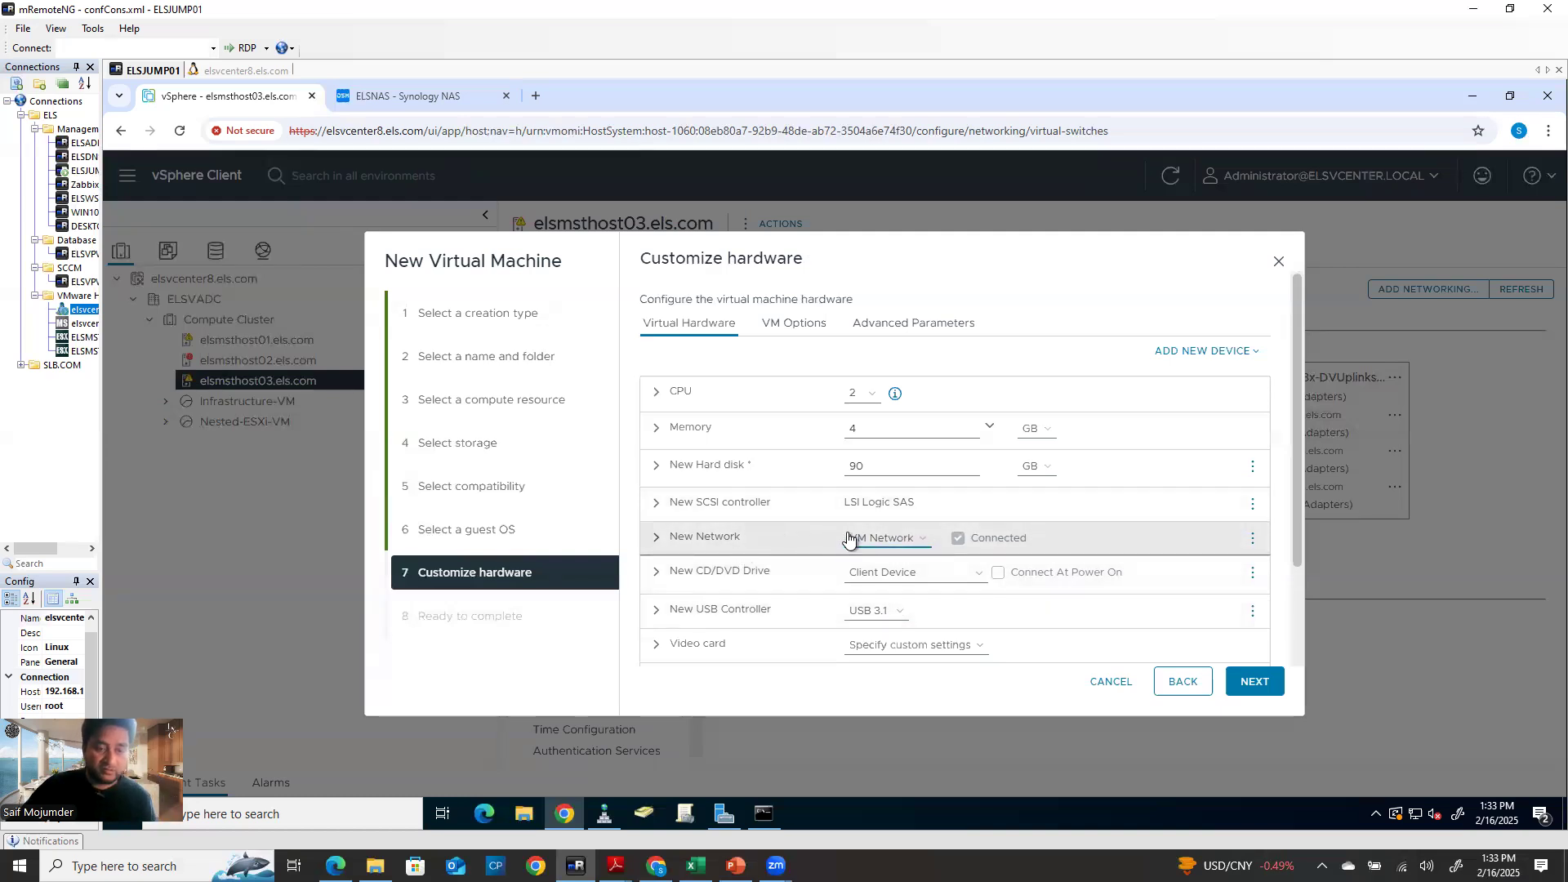
left_click(1250, 681)
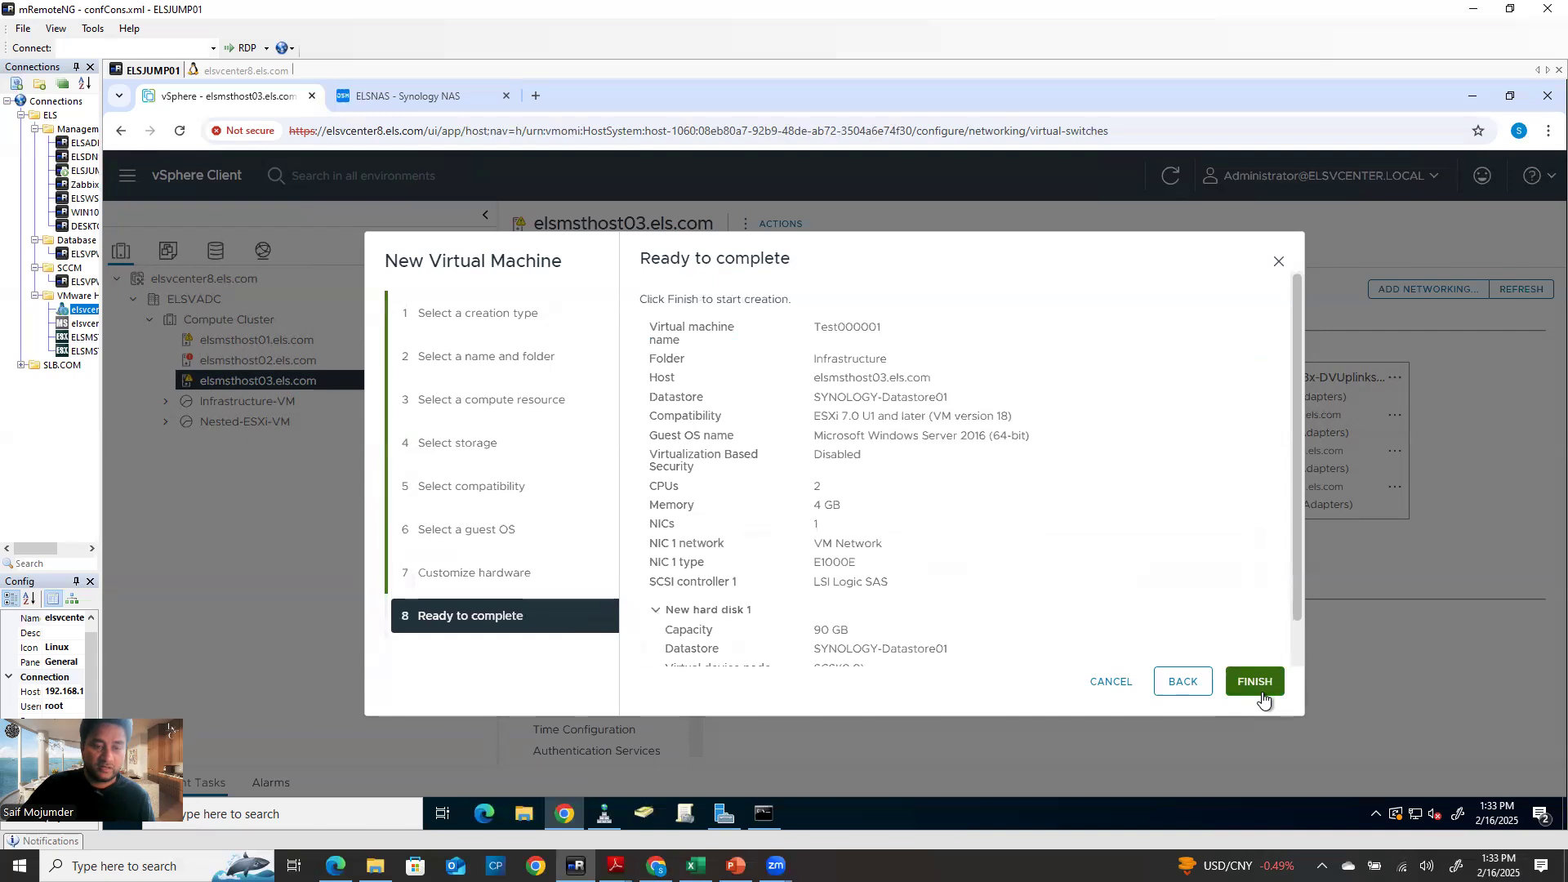
left_click(1258, 686)
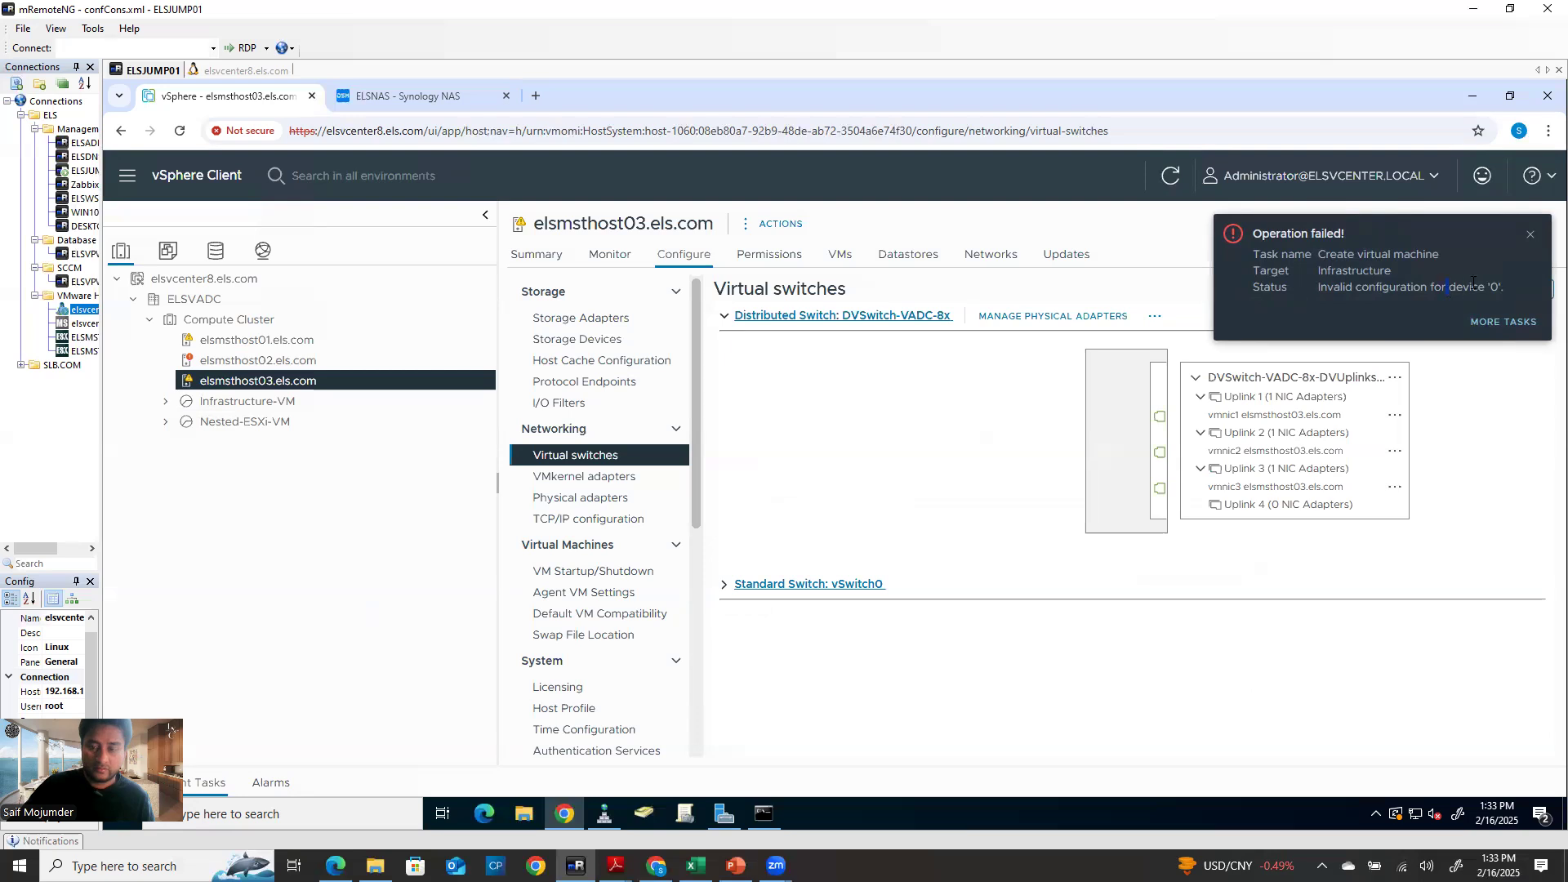
Open the Task Console and read both failed tasks' inaccessible hard disk backing file errors
left_click(1490, 326)
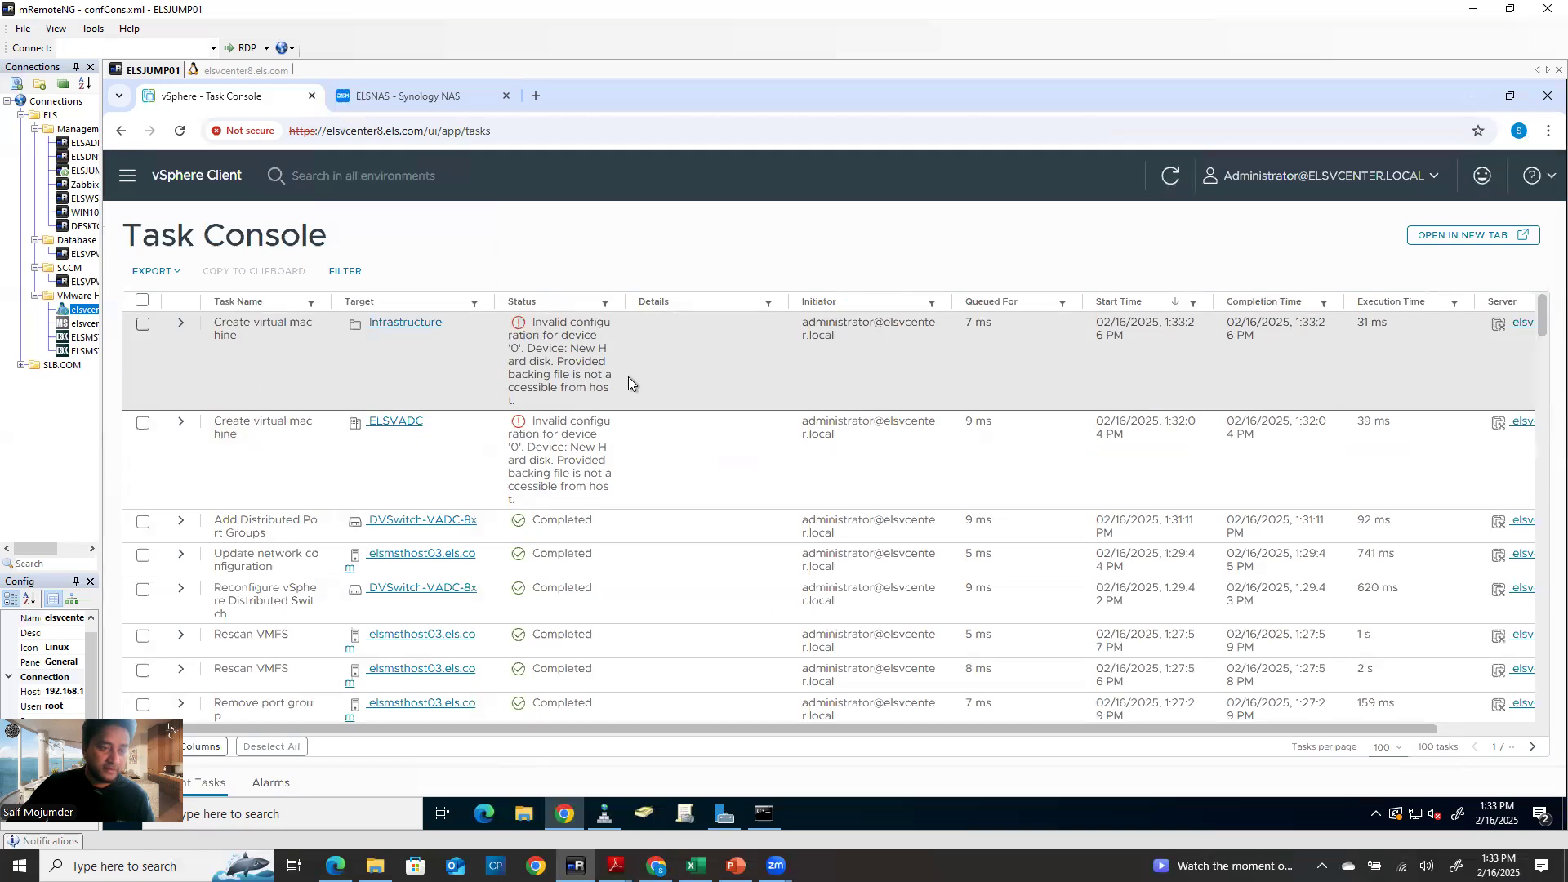
left_click(600, 393)
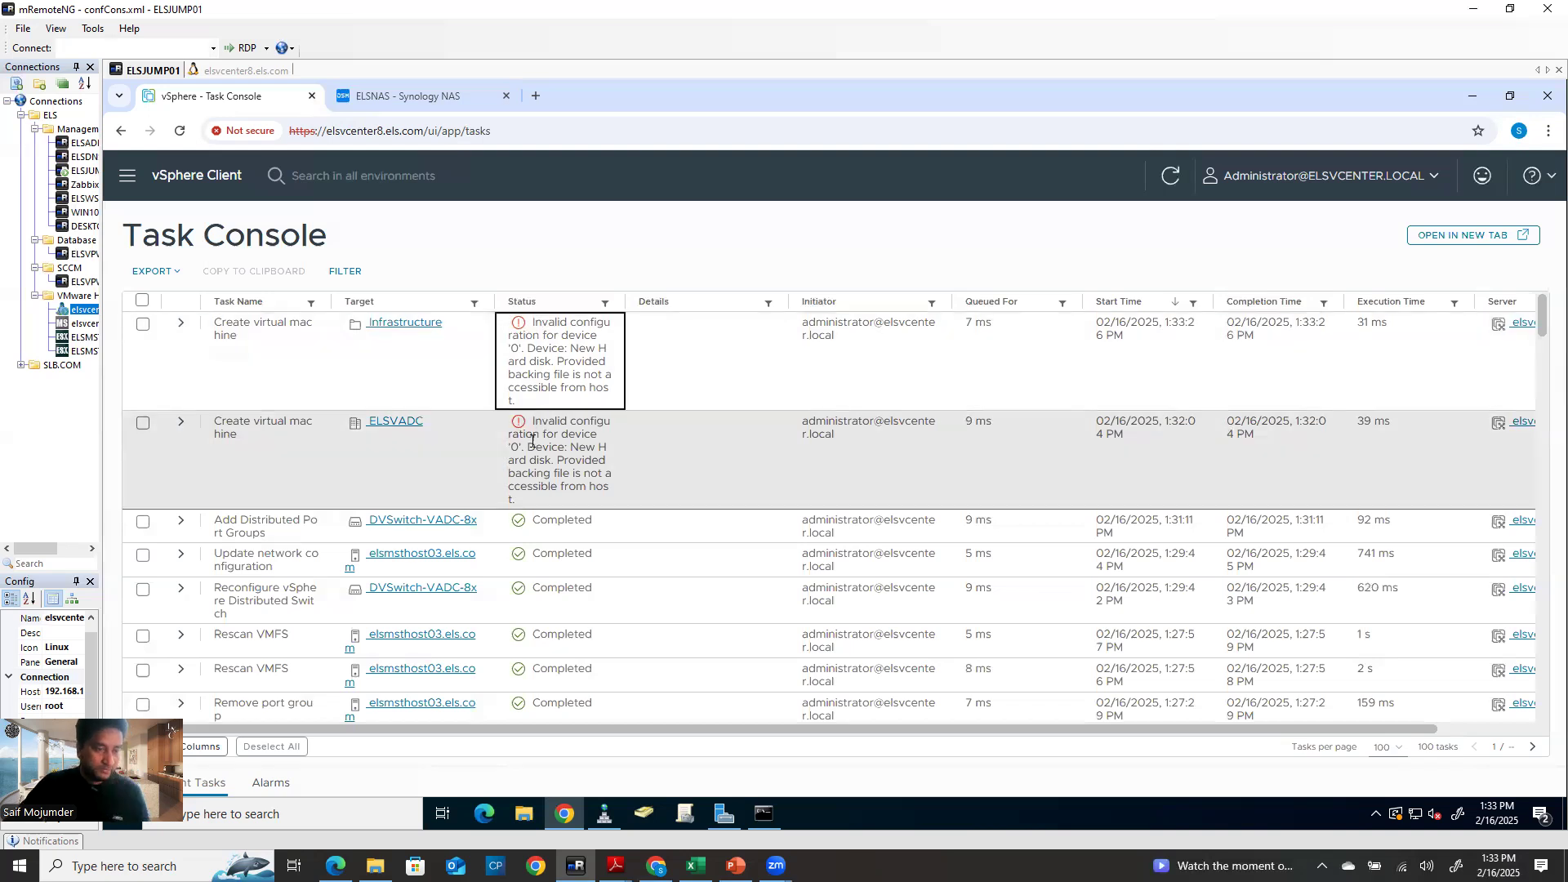
left_click_drag(560, 463, 563, 455)
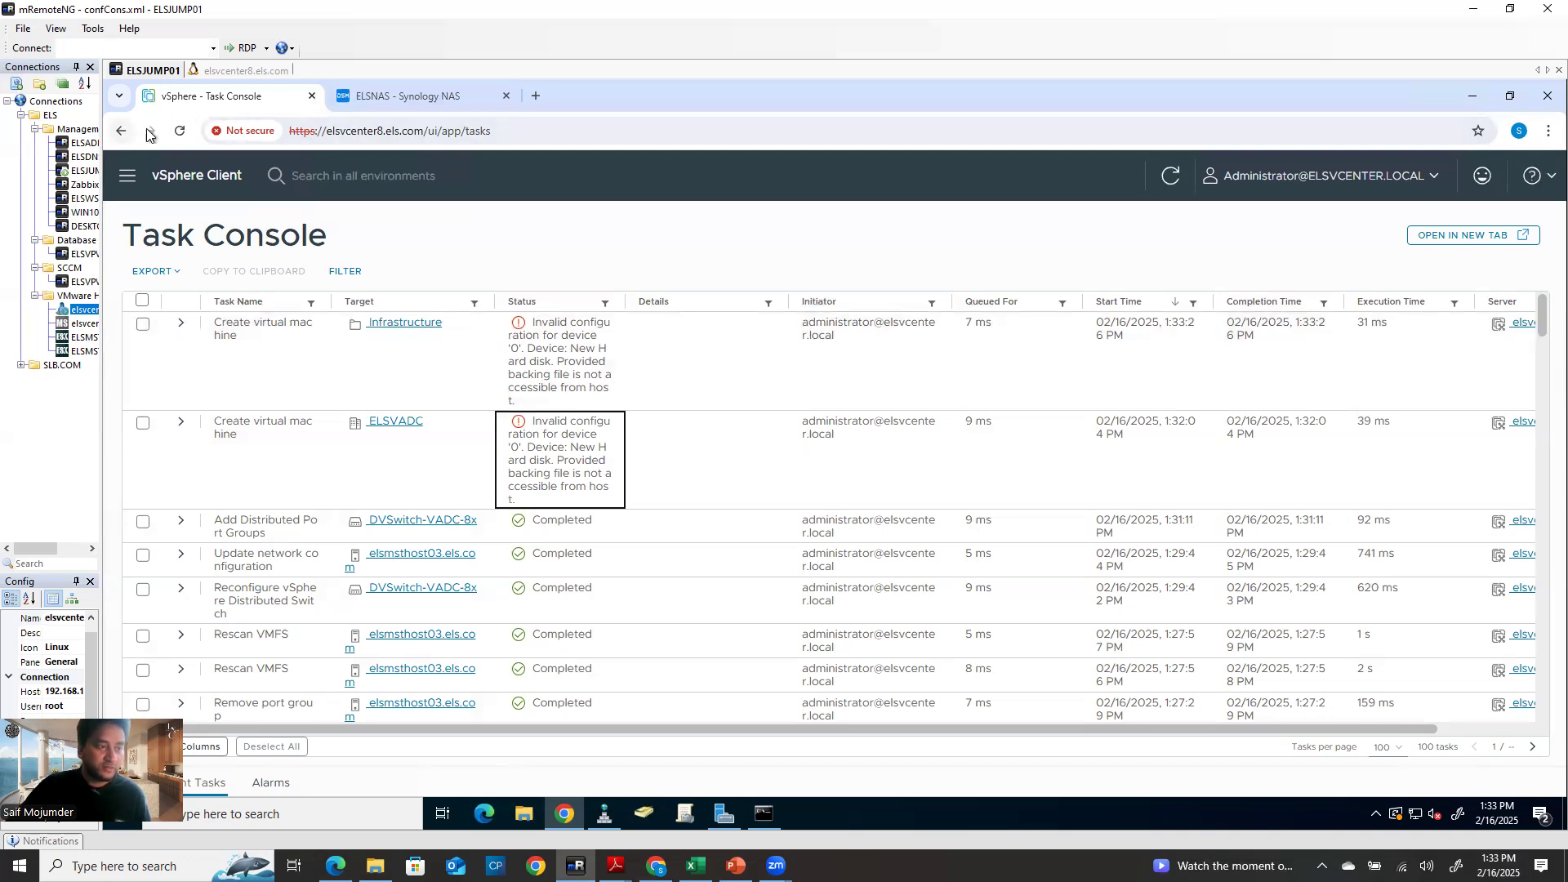
Start a new virtual machine on Compute Cluster and name it hgjghjghj
left_click(121, 131)
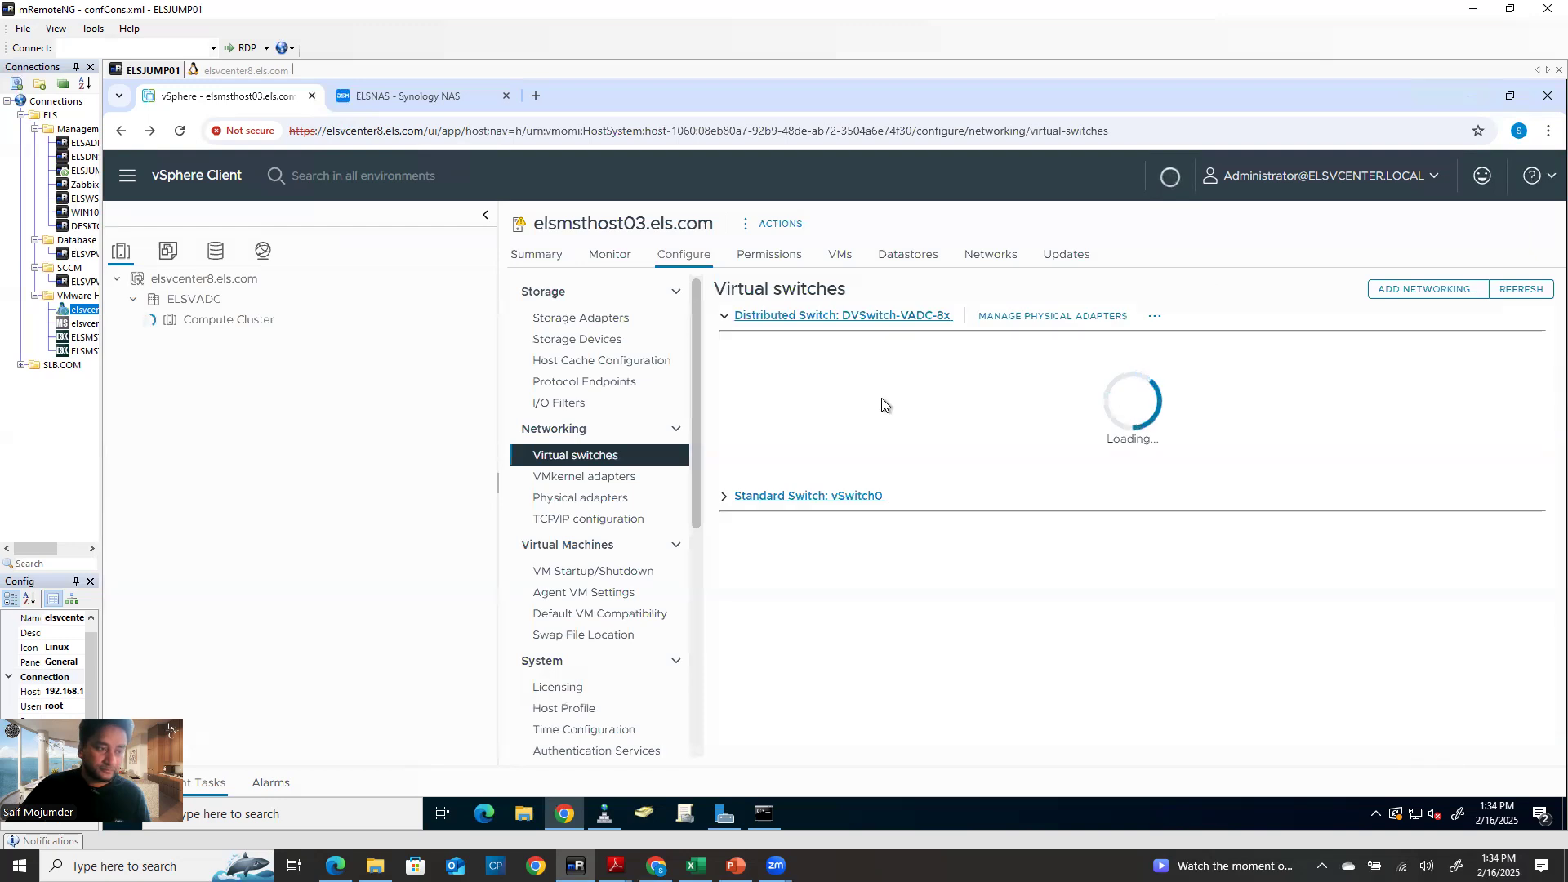
right_click(246, 320)
left_click(368, 220)
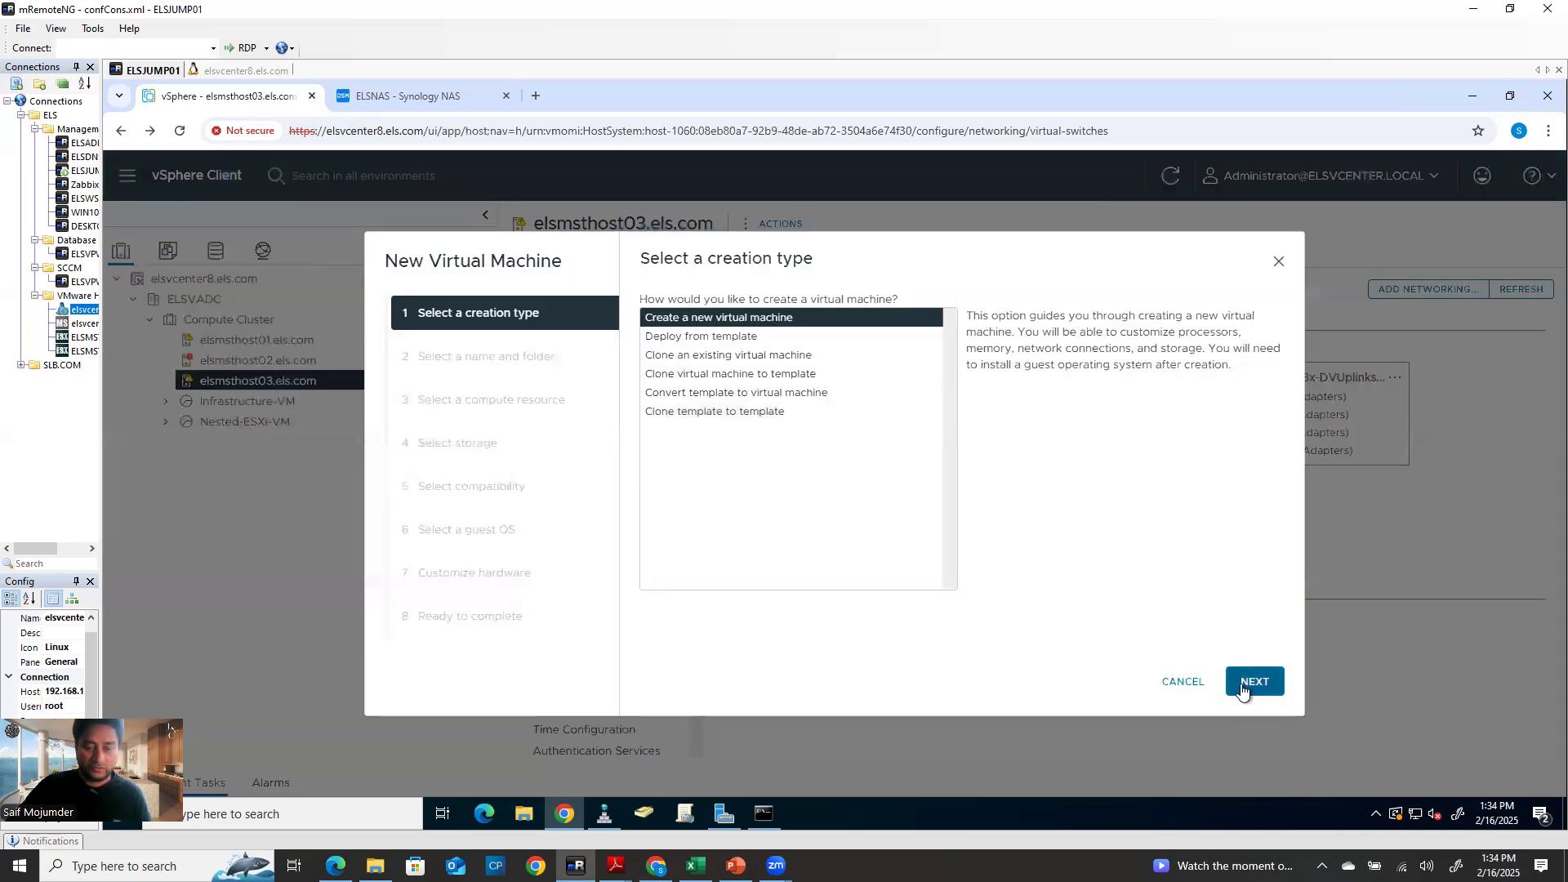
left_click(1252, 680)
triple_click(885, 336)
type("hgjghjghj")
left_click(1250, 682)
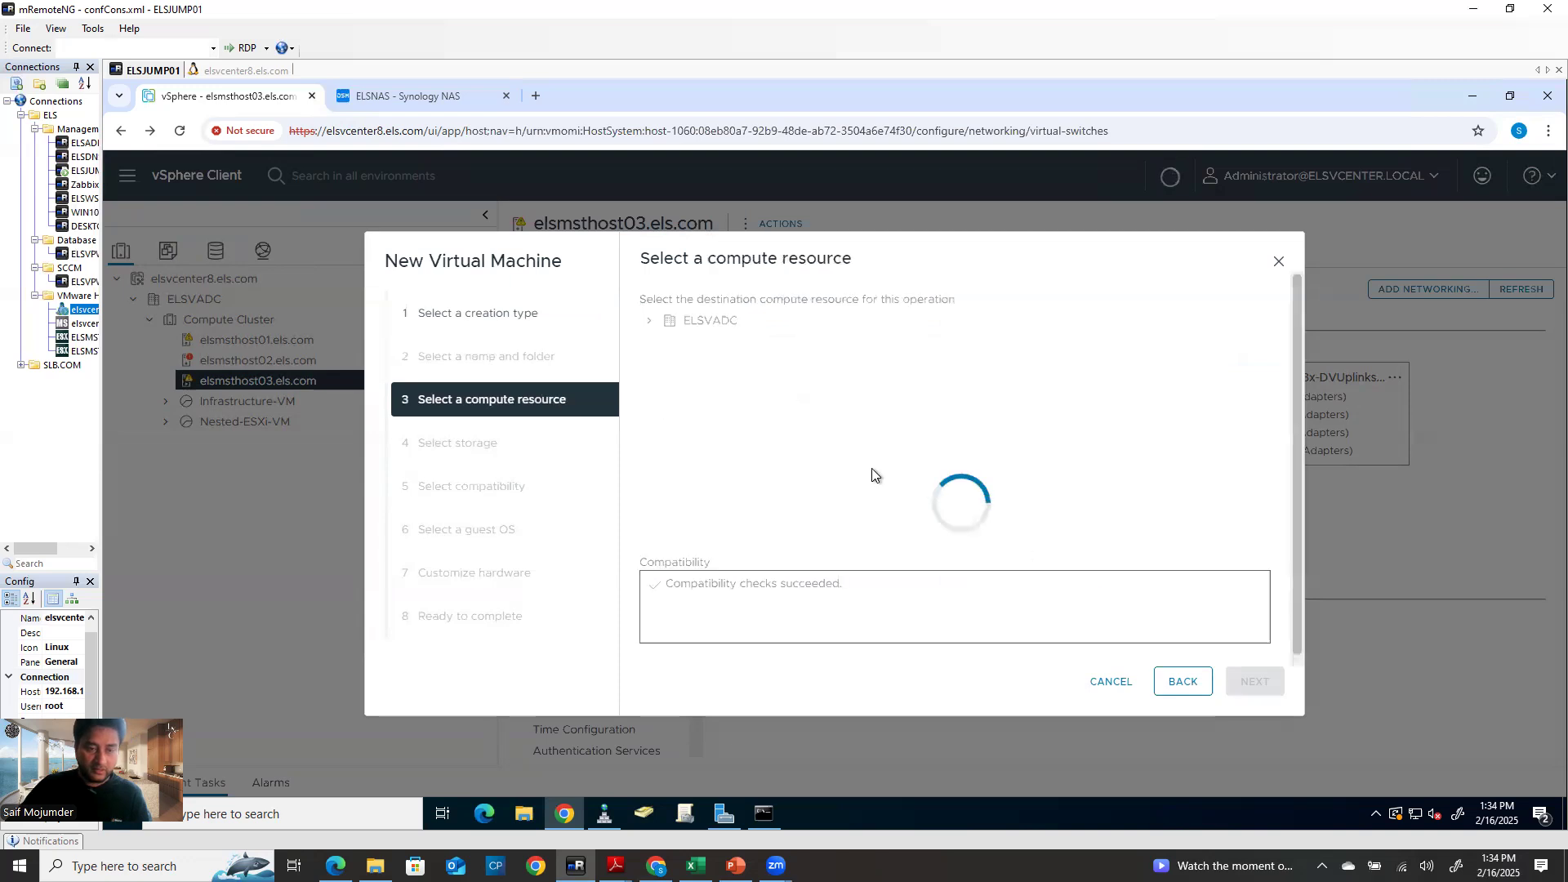
Place the VM on Local02_elsmsrhost03 storage, keeping default compatibility and guest OS
left_click(1241, 687)
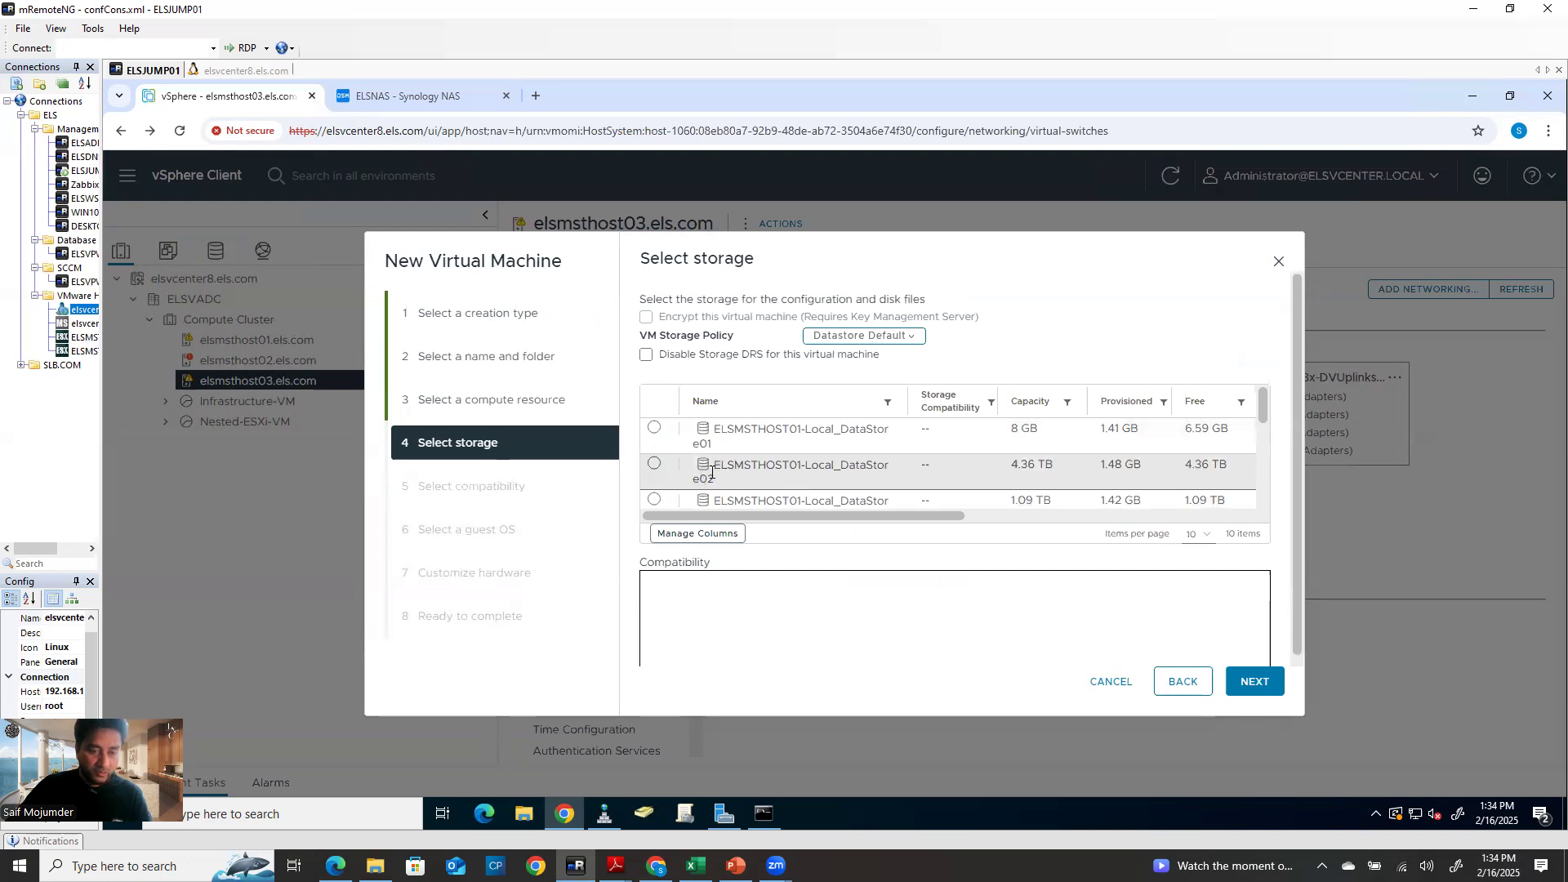
scroll(737, 477, "down", 3)
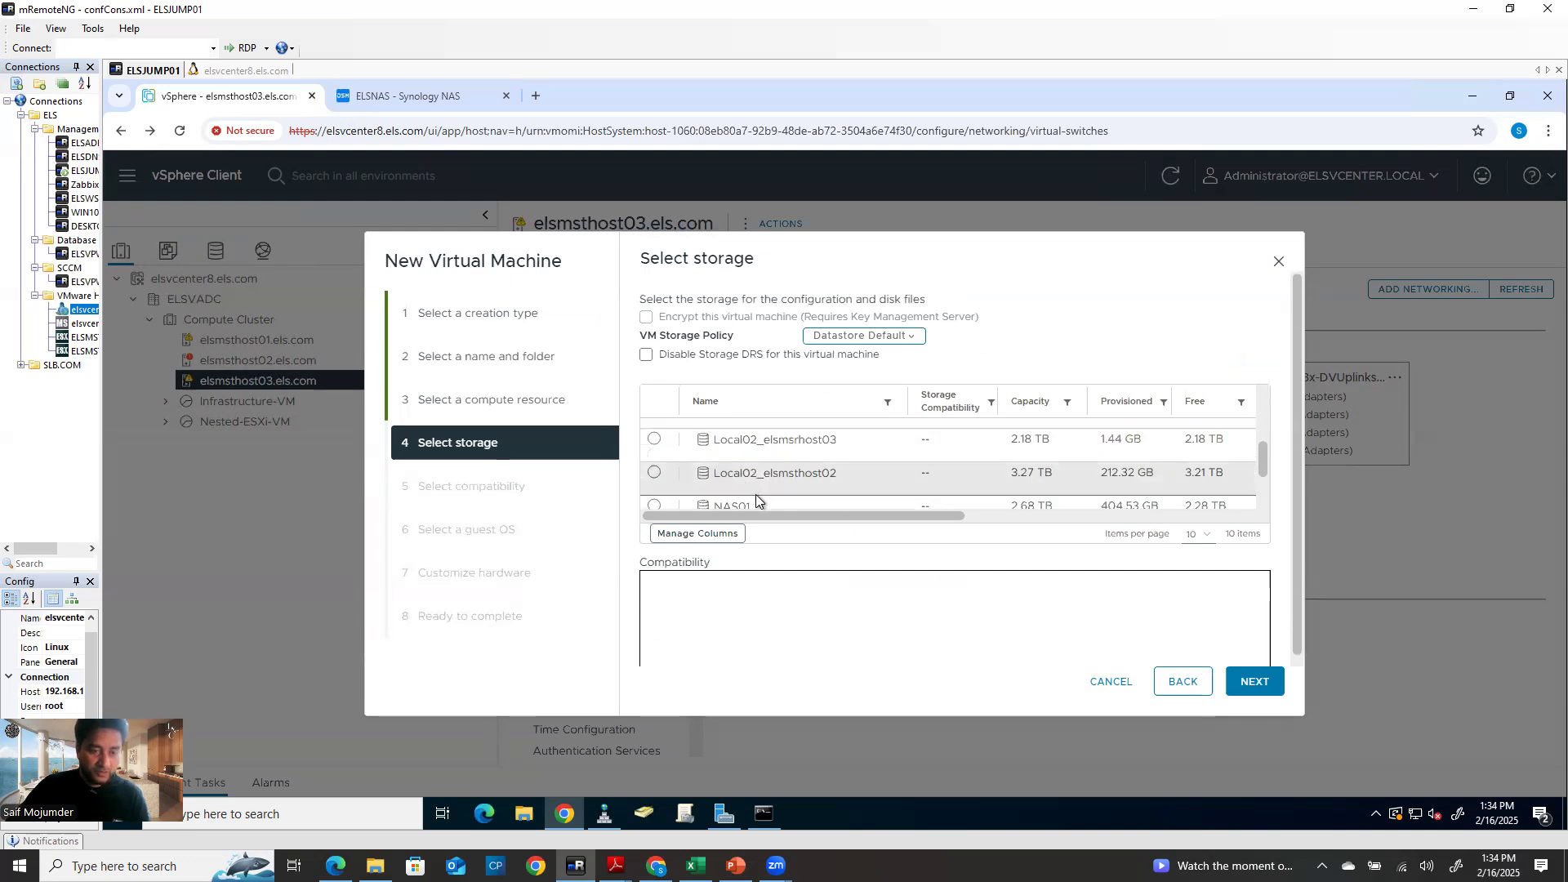
scroll(756, 494, "down", 2)
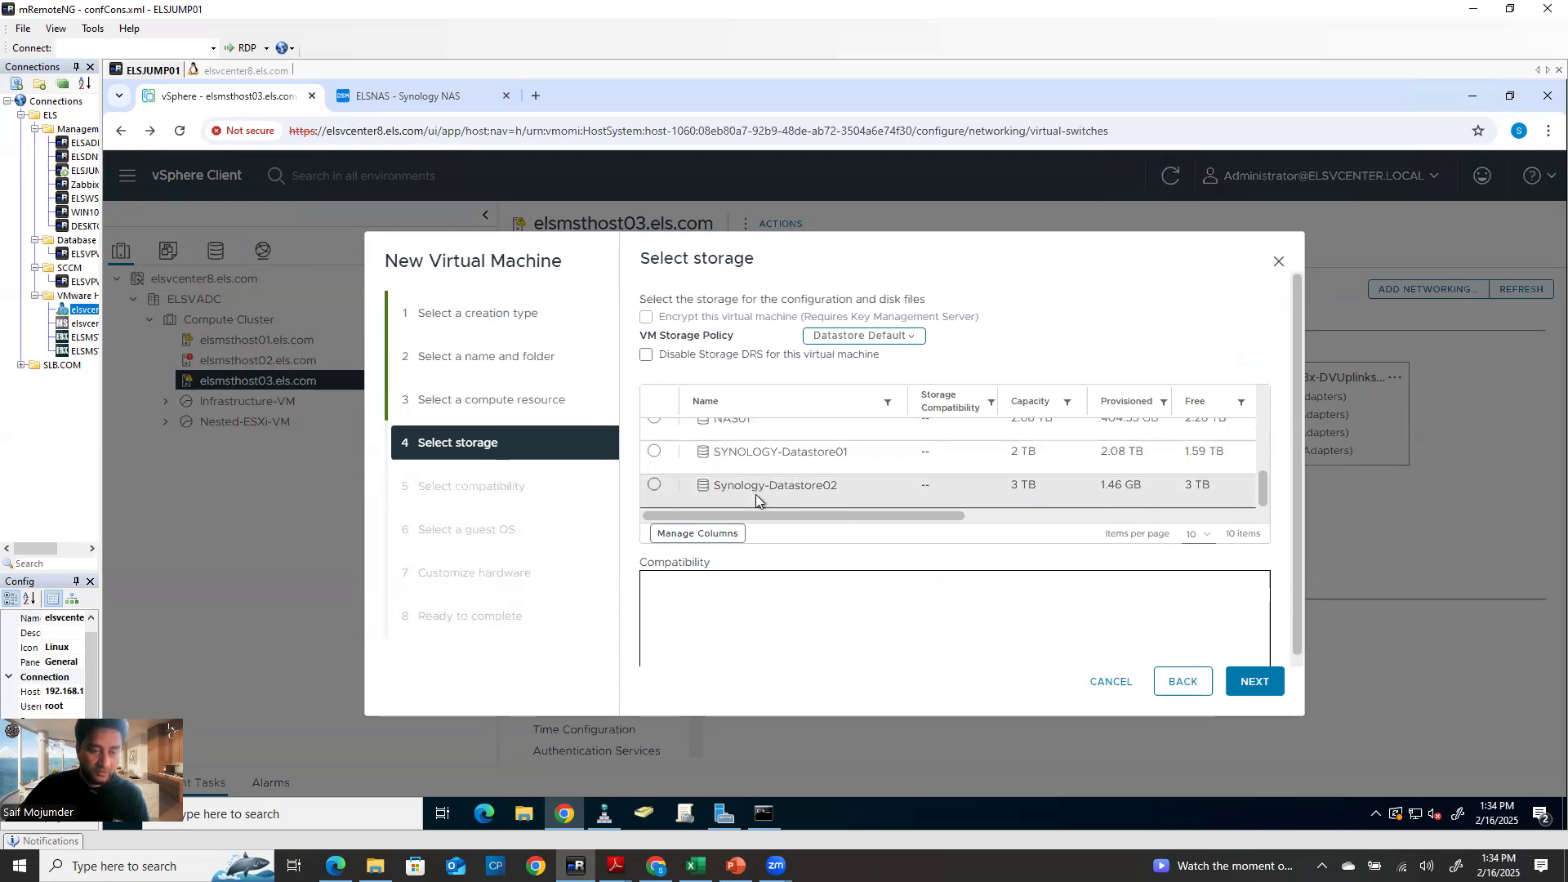
scroll(756, 497, "down", 1)
scroll(756, 498, "up", 1)
scroll(756, 497, "down", 1)
scroll(756, 497, "up", 1)
left_click(693, 440)
left_click(1253, 680)
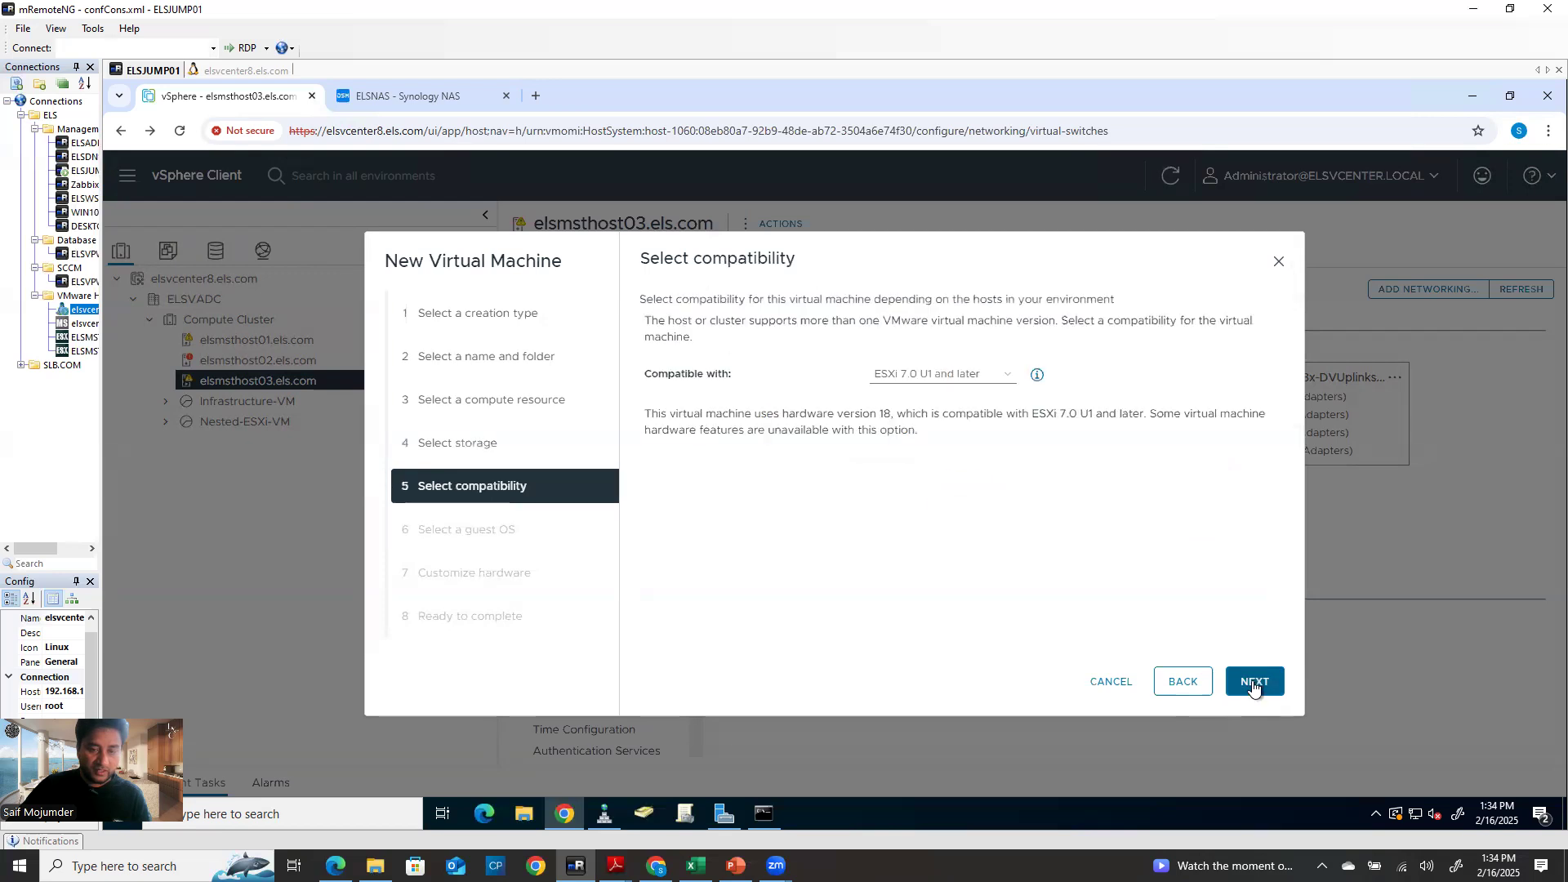
left_click(1247, 678)
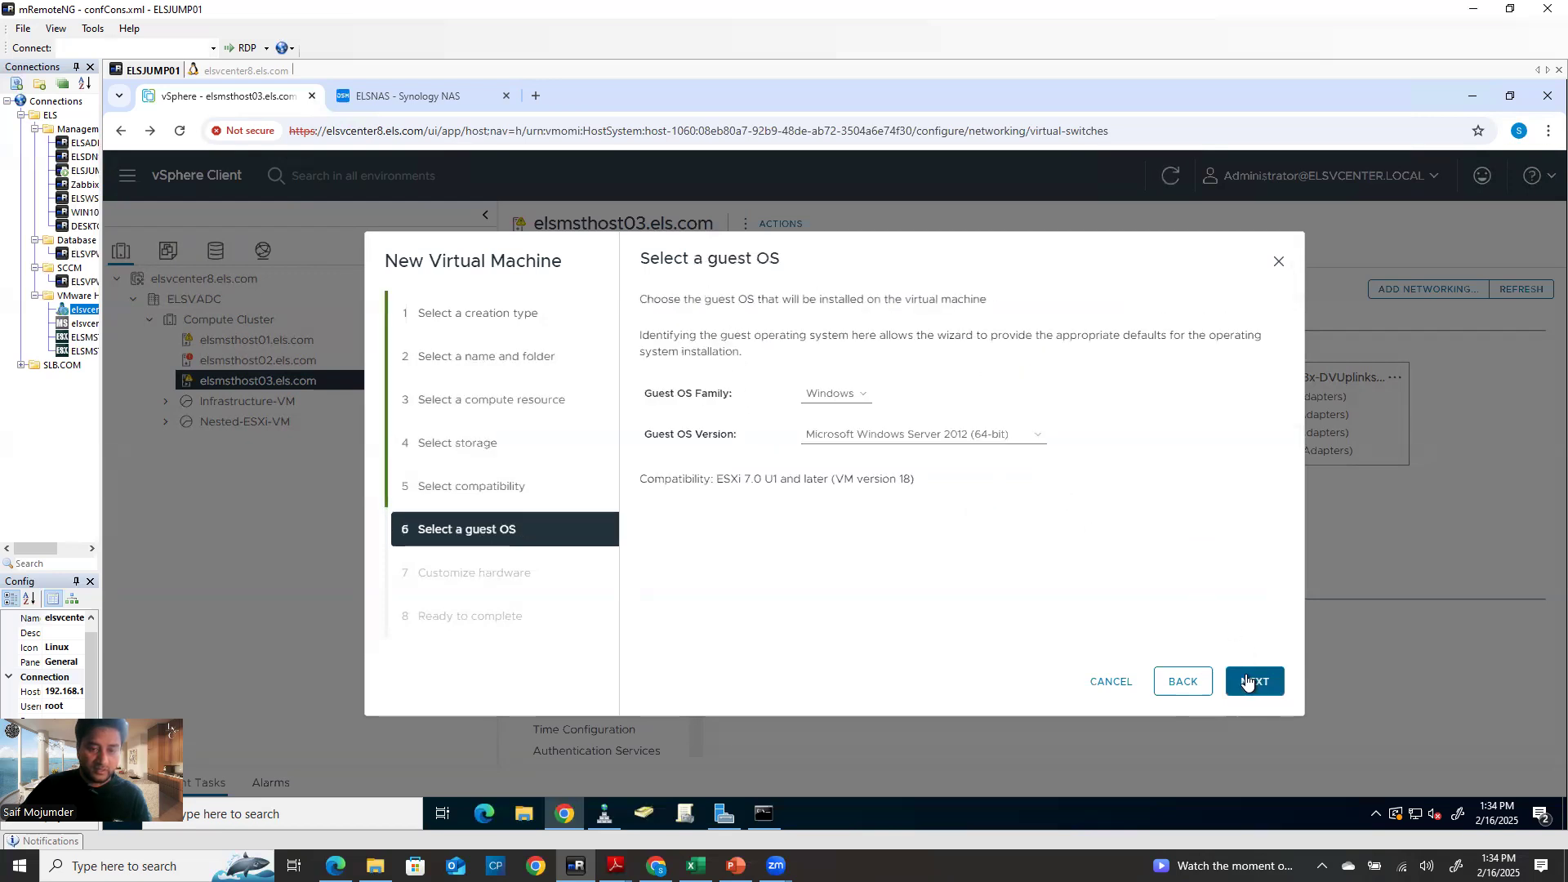
left_click(1249, 679)
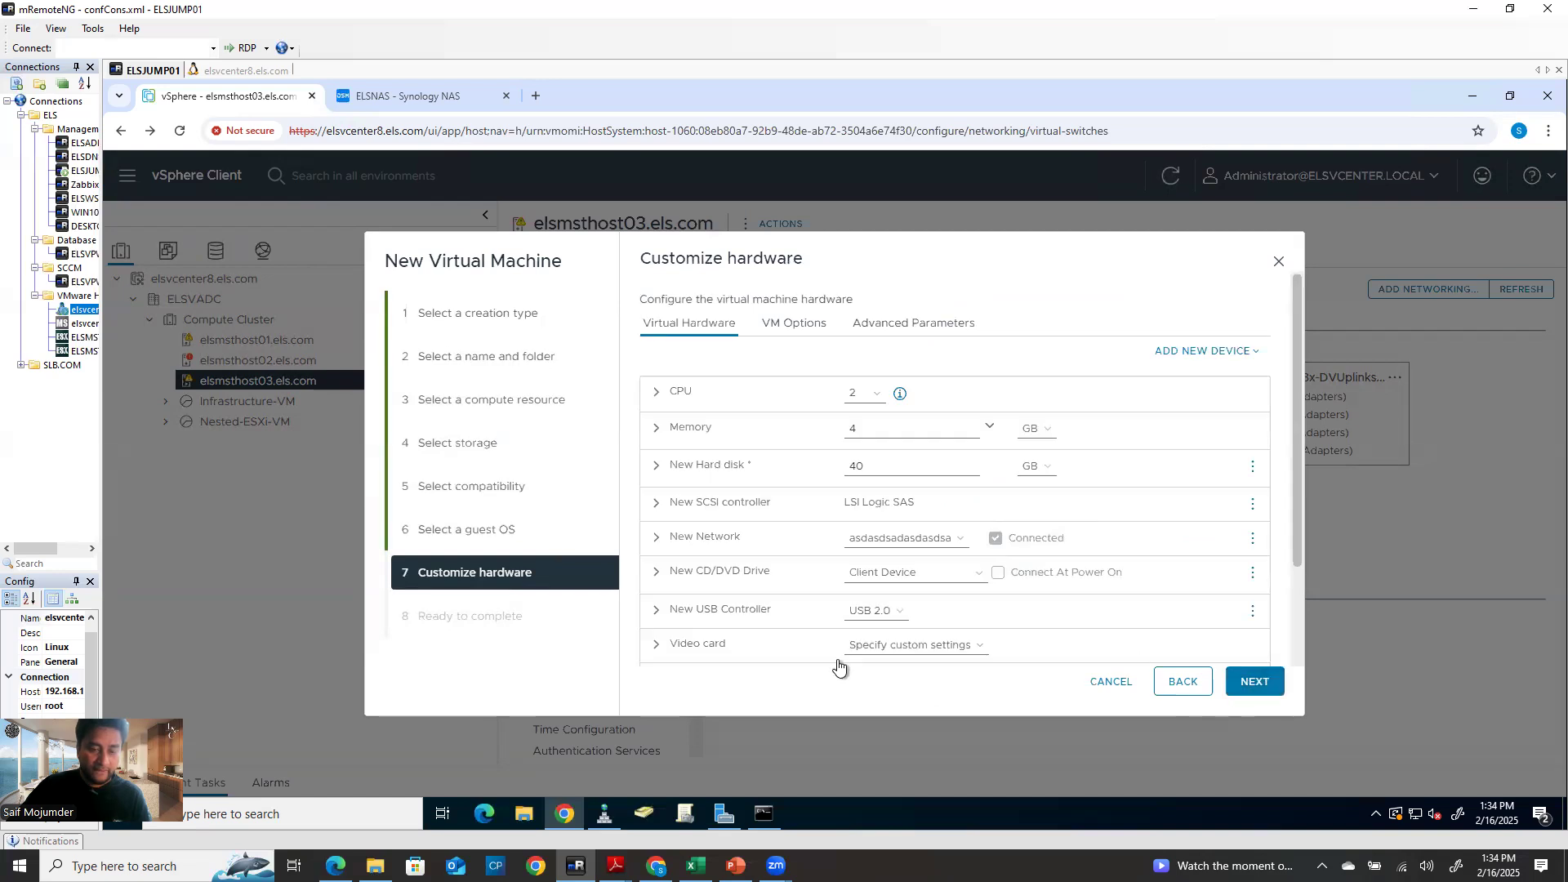
left_click(1242, 685)
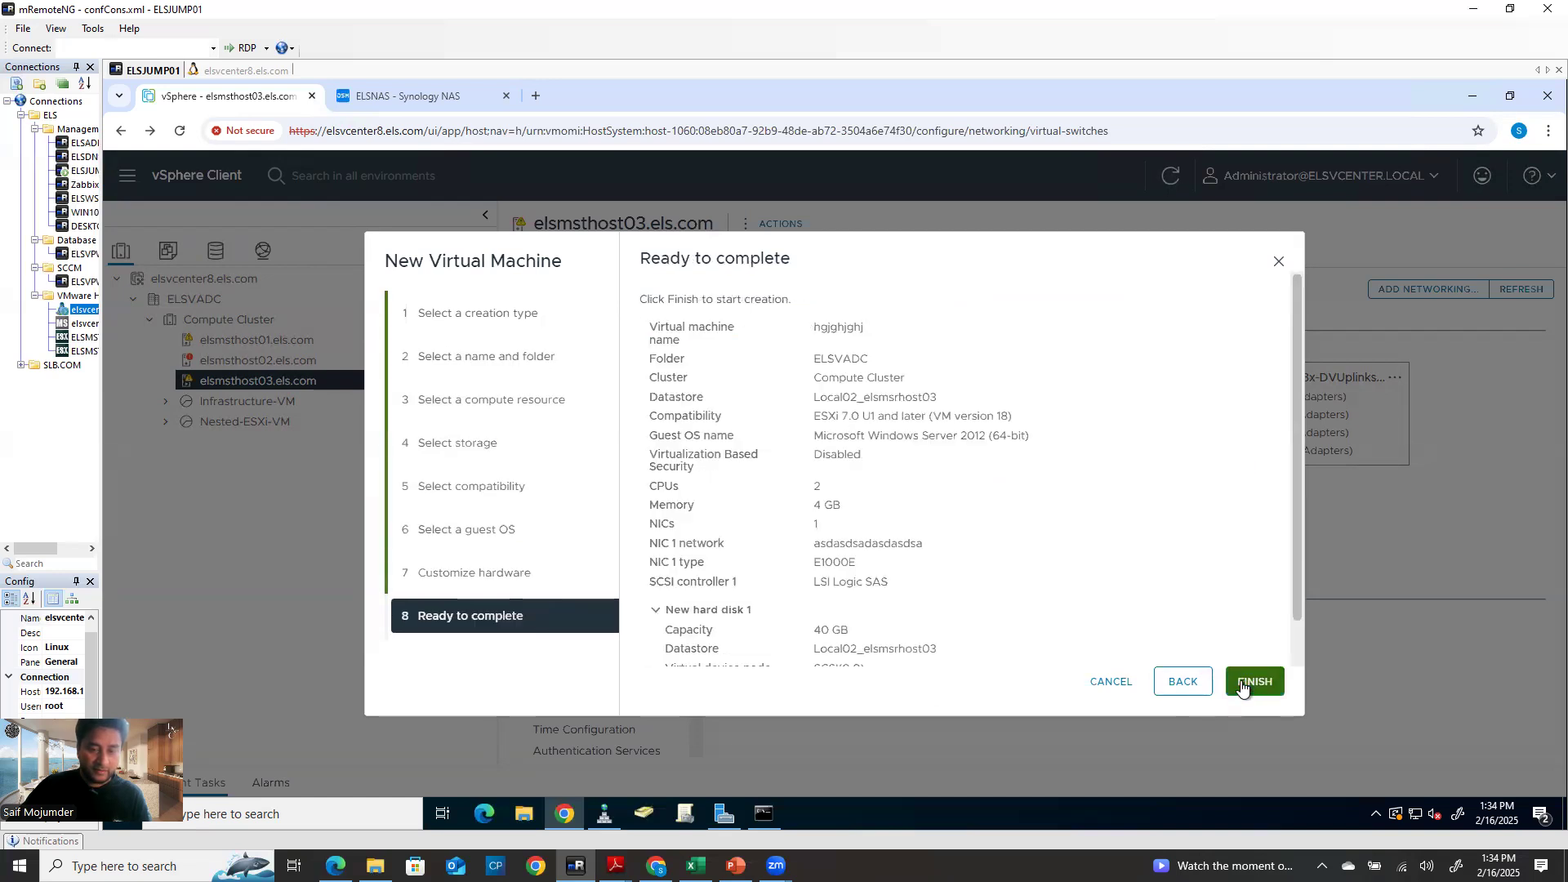
Connect the VM's network adapter to the test network and finish creating it
left_click(1188, 680)
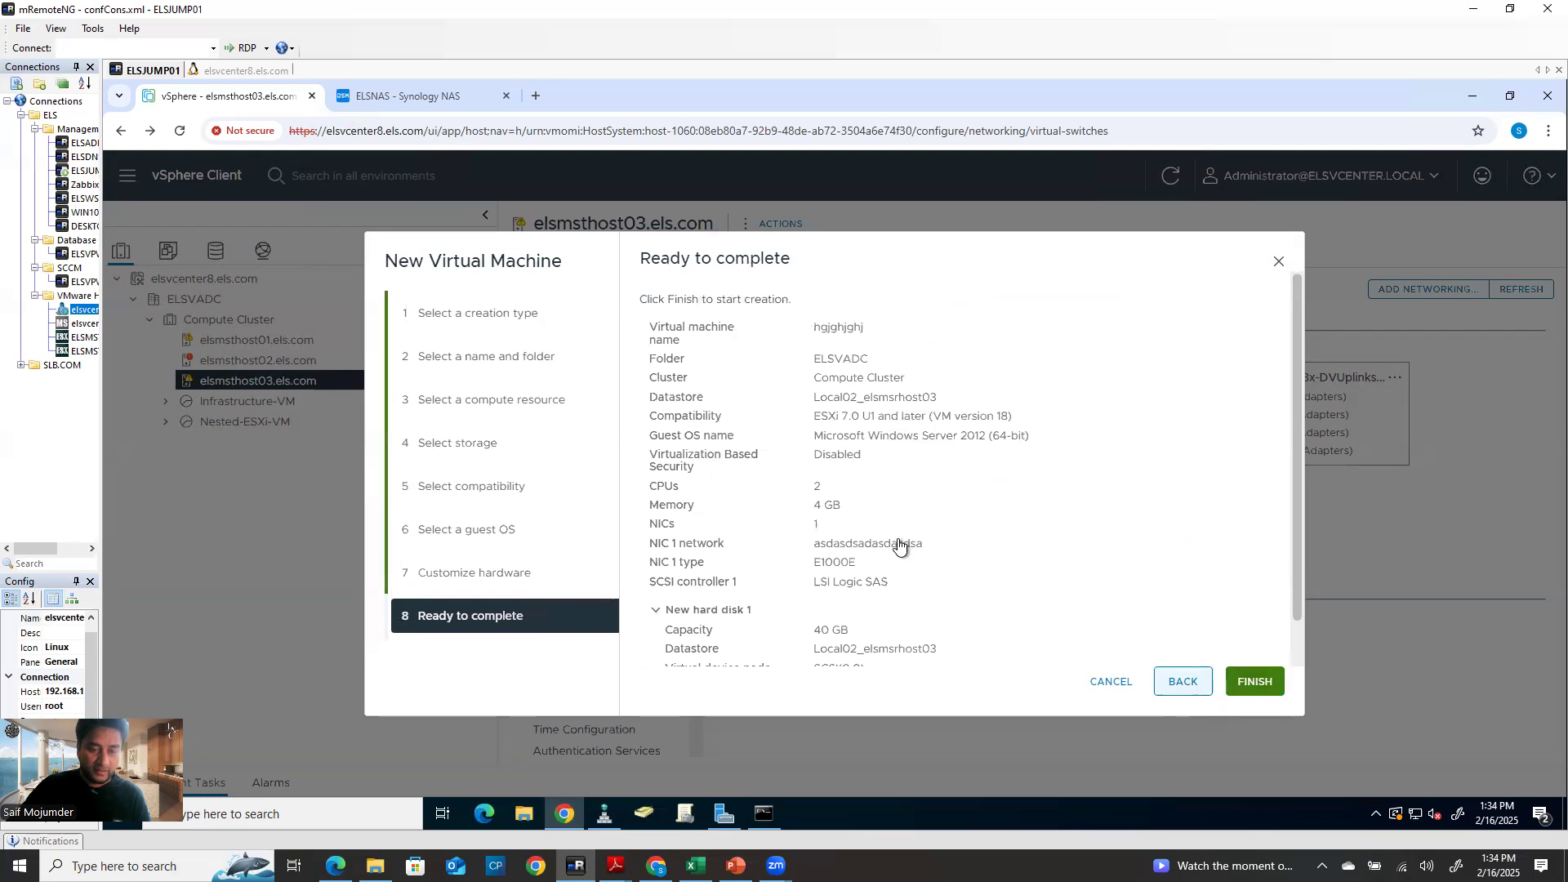
left_click(959, 543)
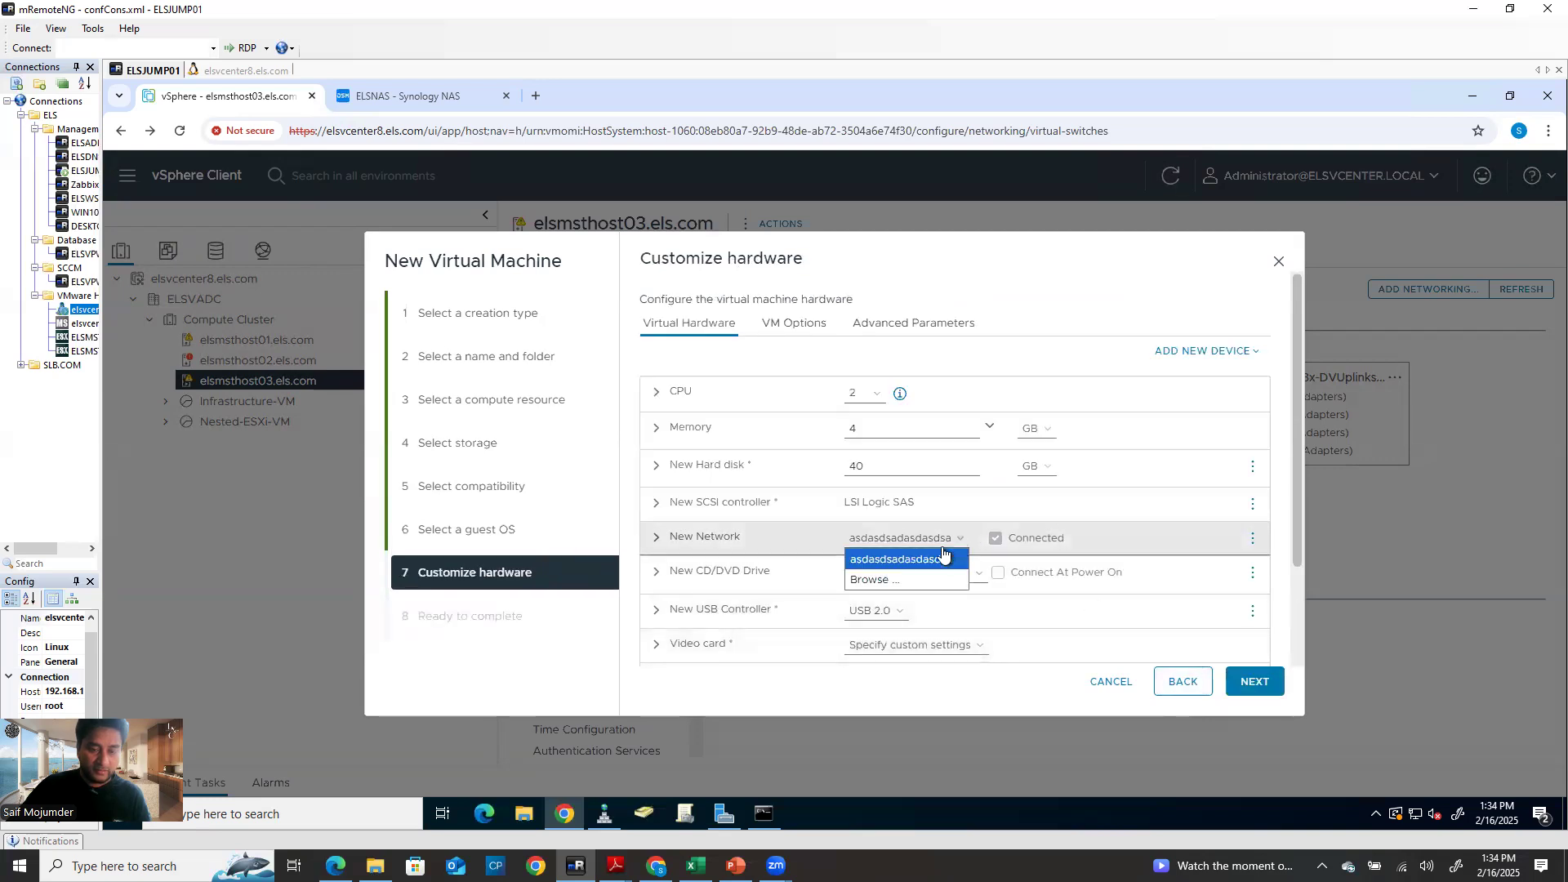
left_click(894, 579)
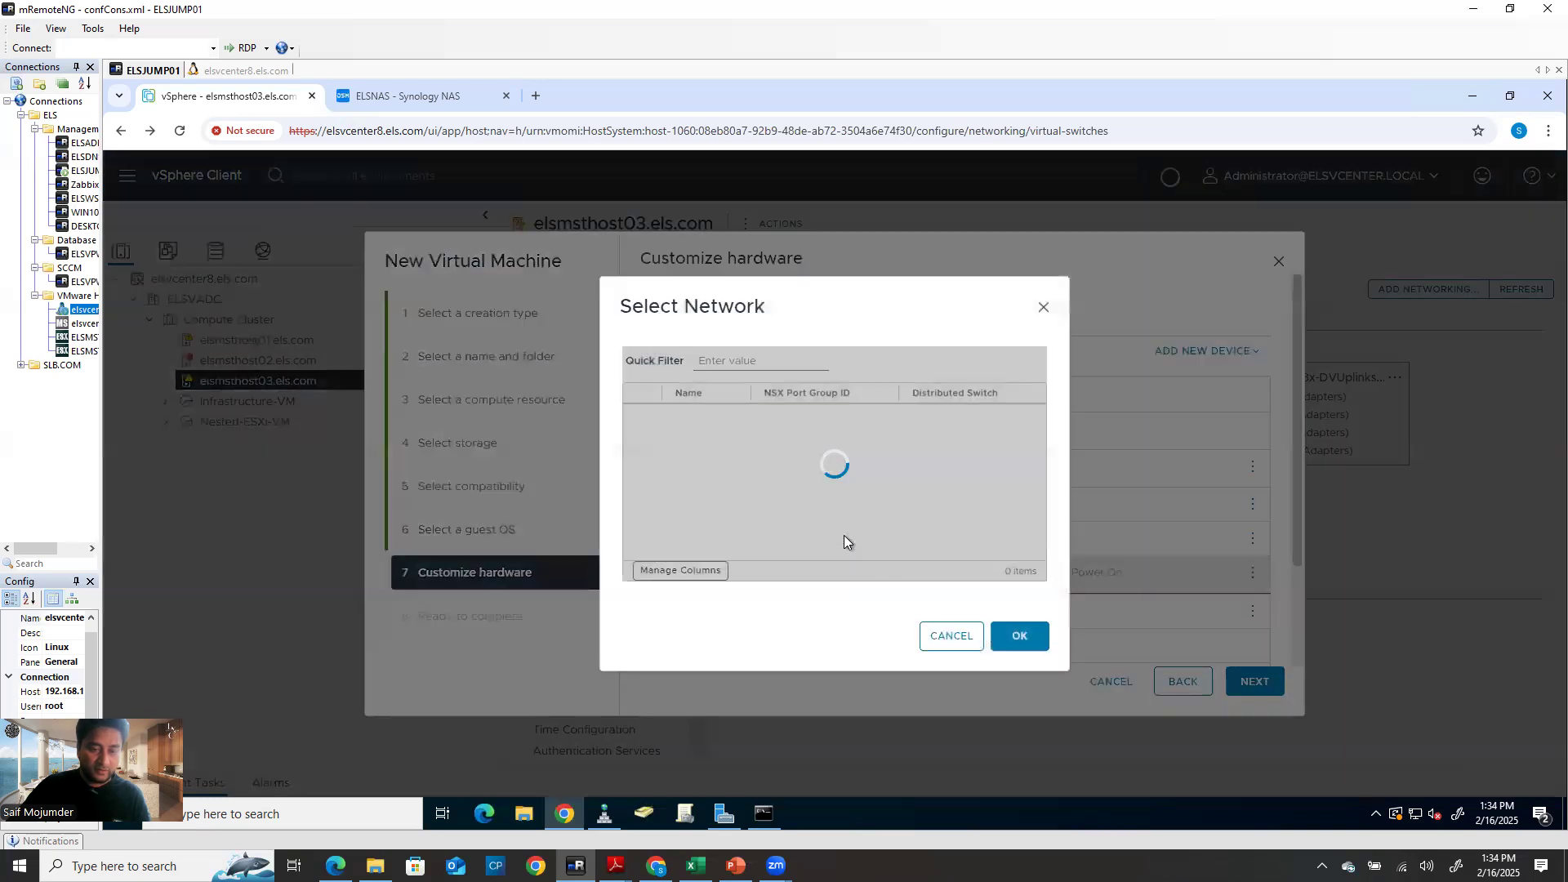
scroll(710, 502, "down", 5)
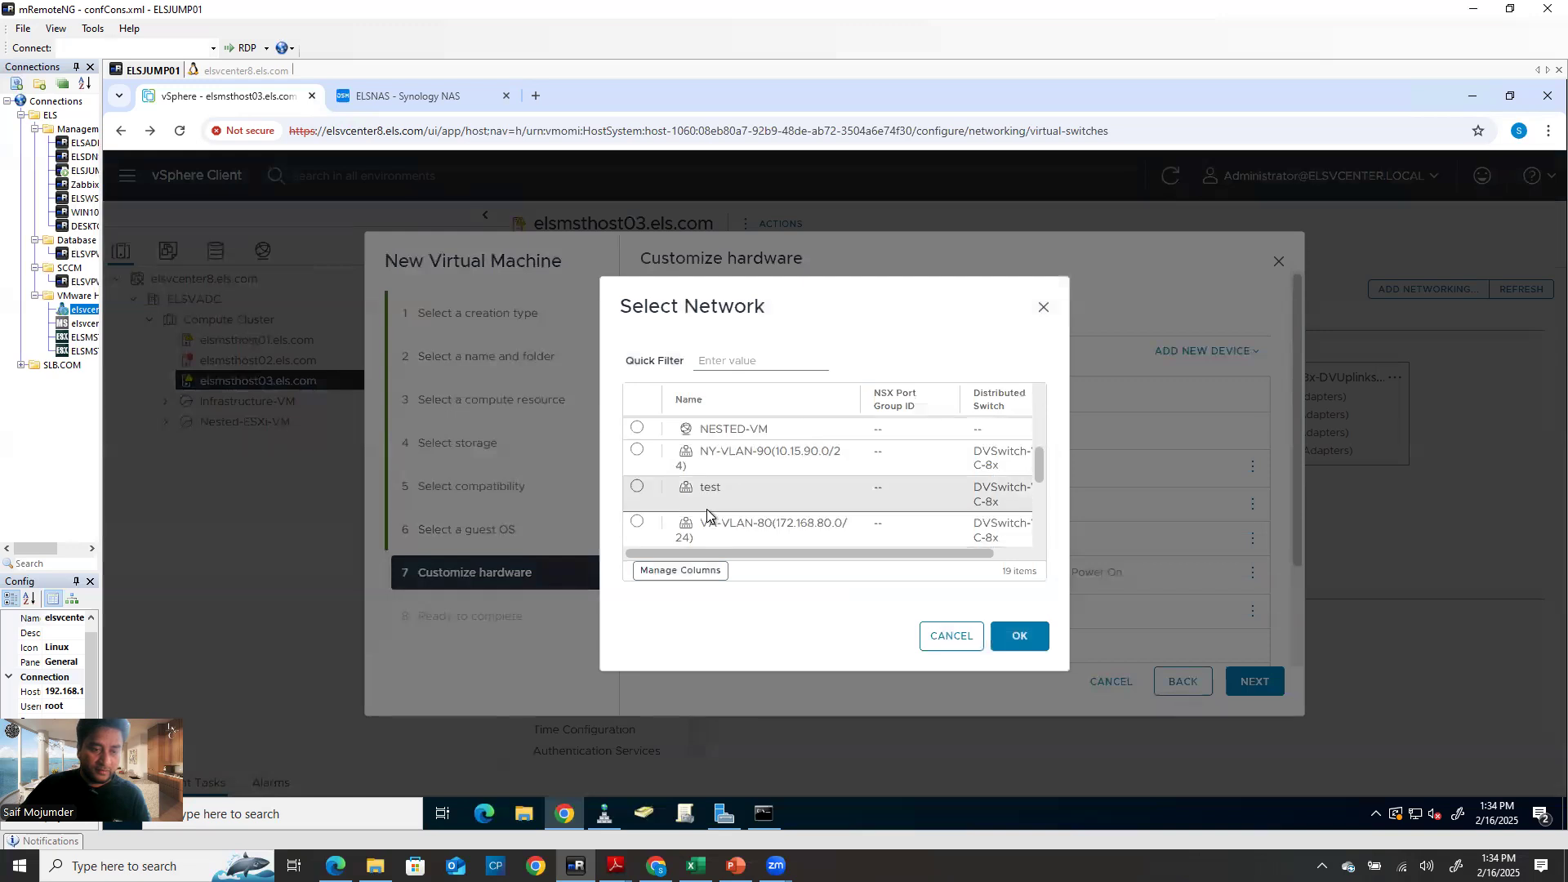
left_click(637, 487)
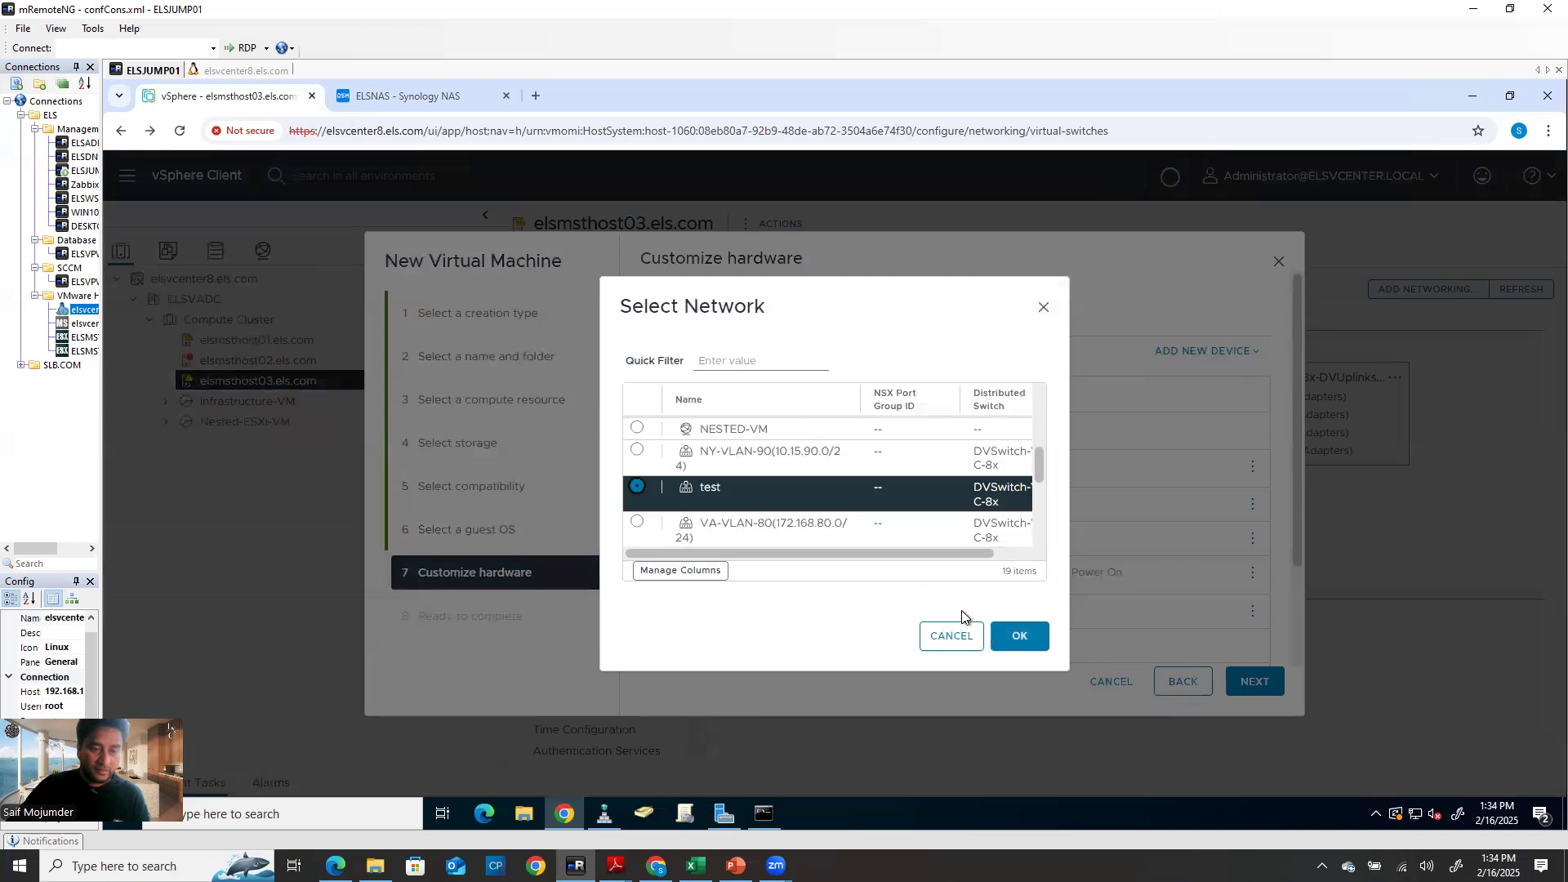
left_click(1022, 637)
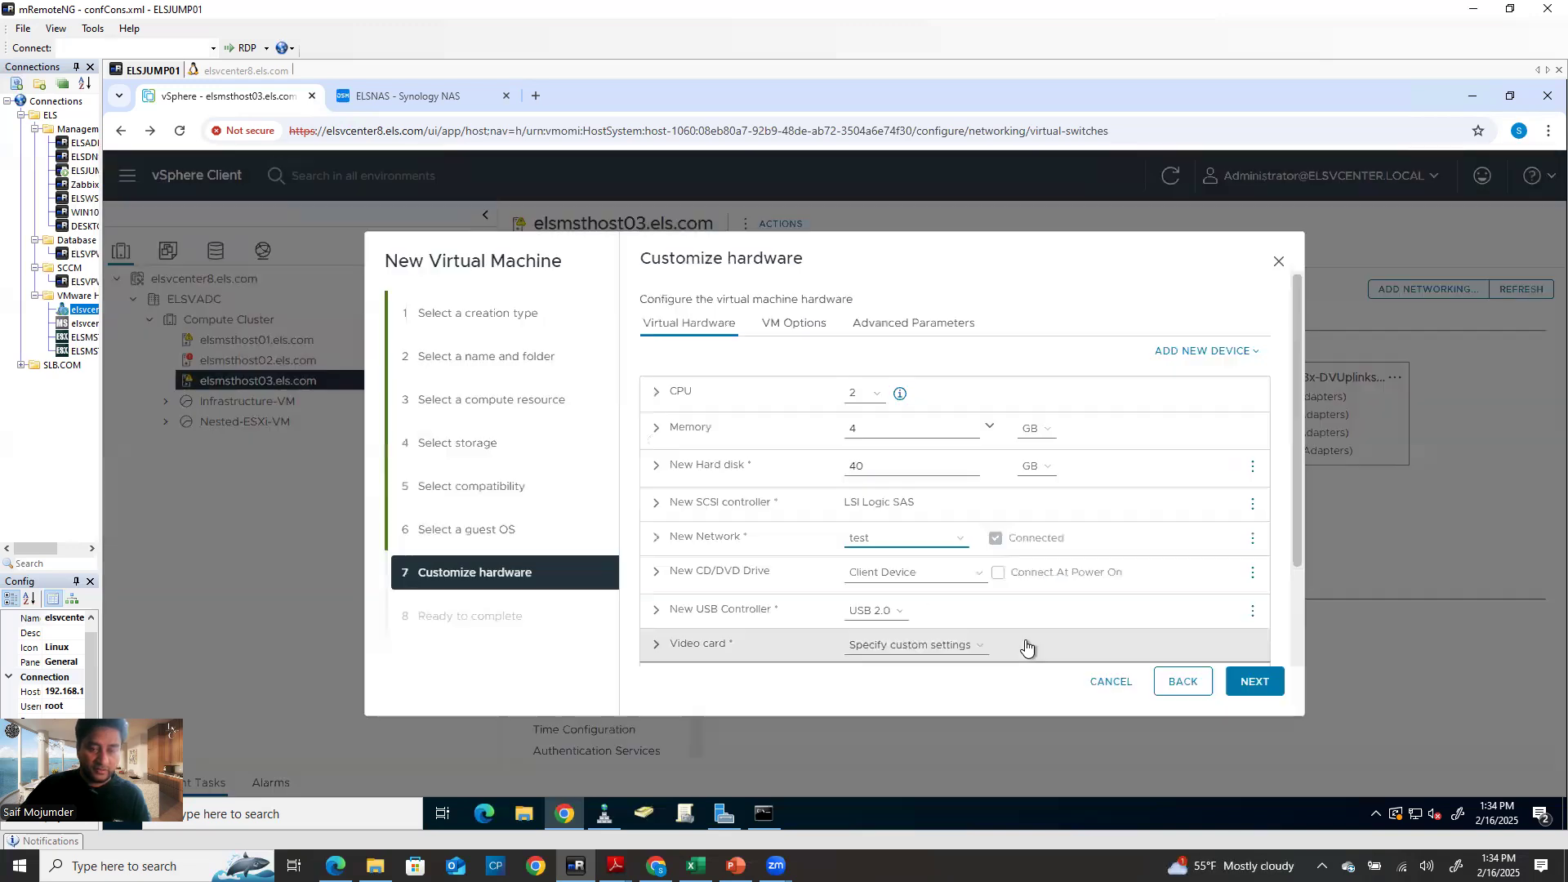
left_click(1264, 686)
left_click(1254, 682)
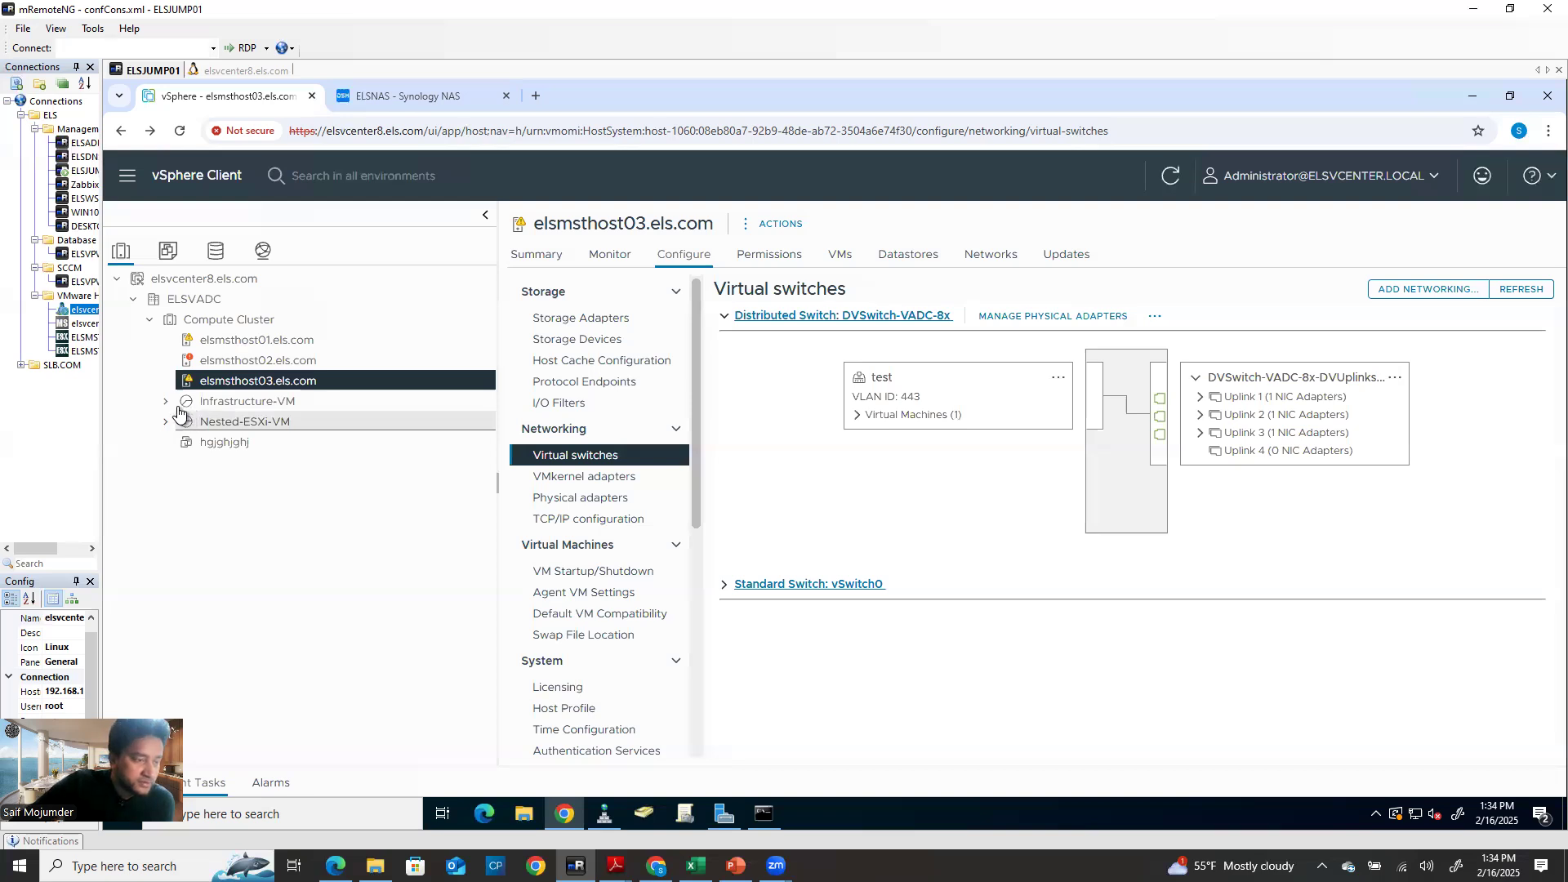
View the hgjghjghj VM and its Local02_elsmsrhost03 datastore, then open host elsmsthost03.els.com
left_click(164, 424)
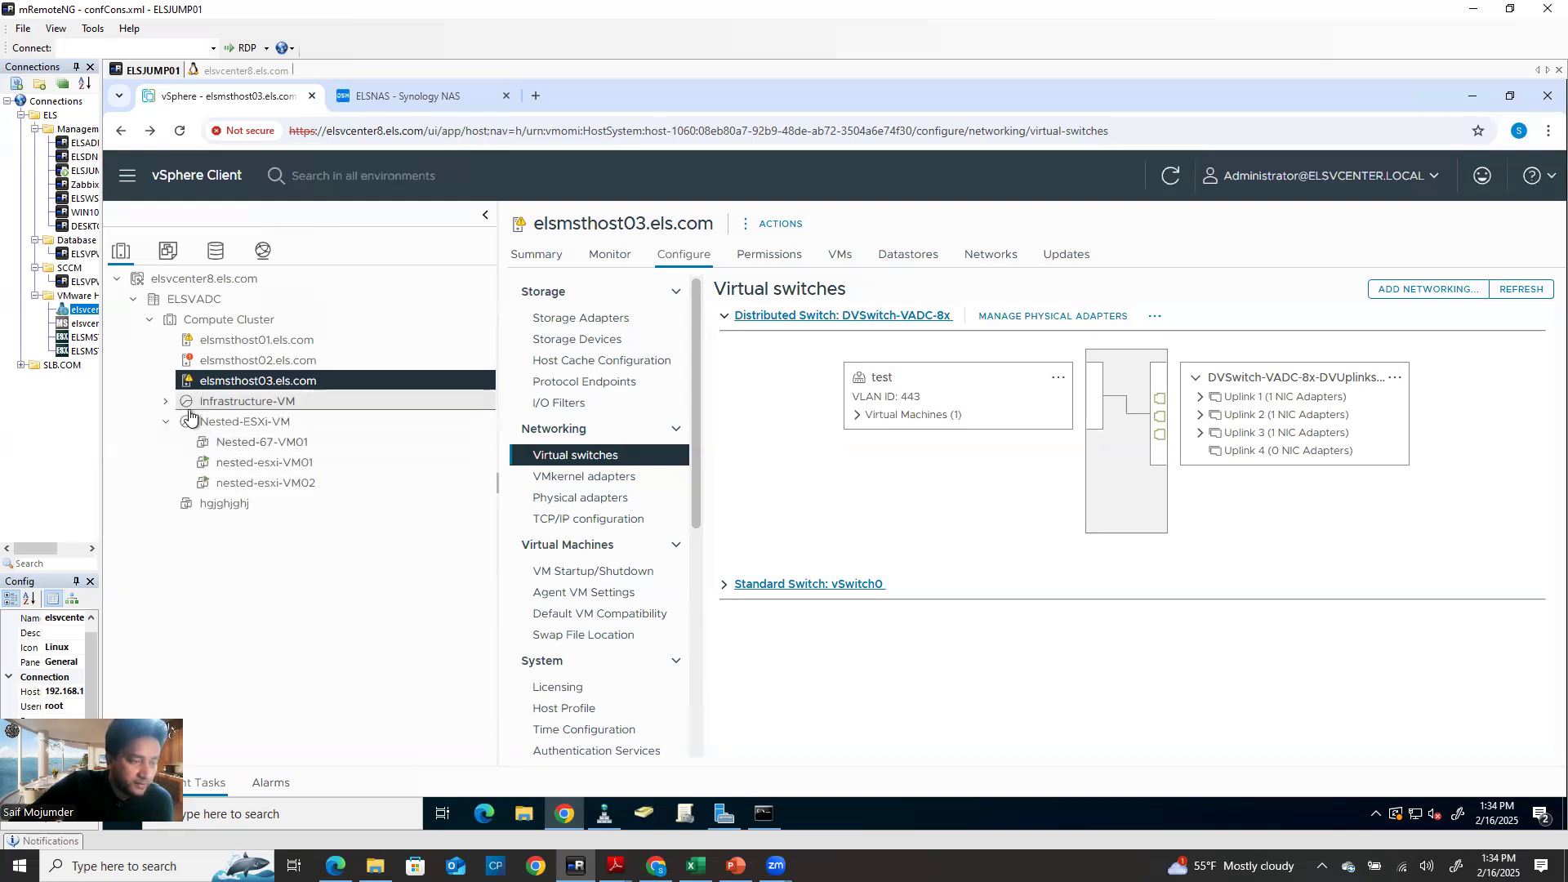
left_click(214, 504)
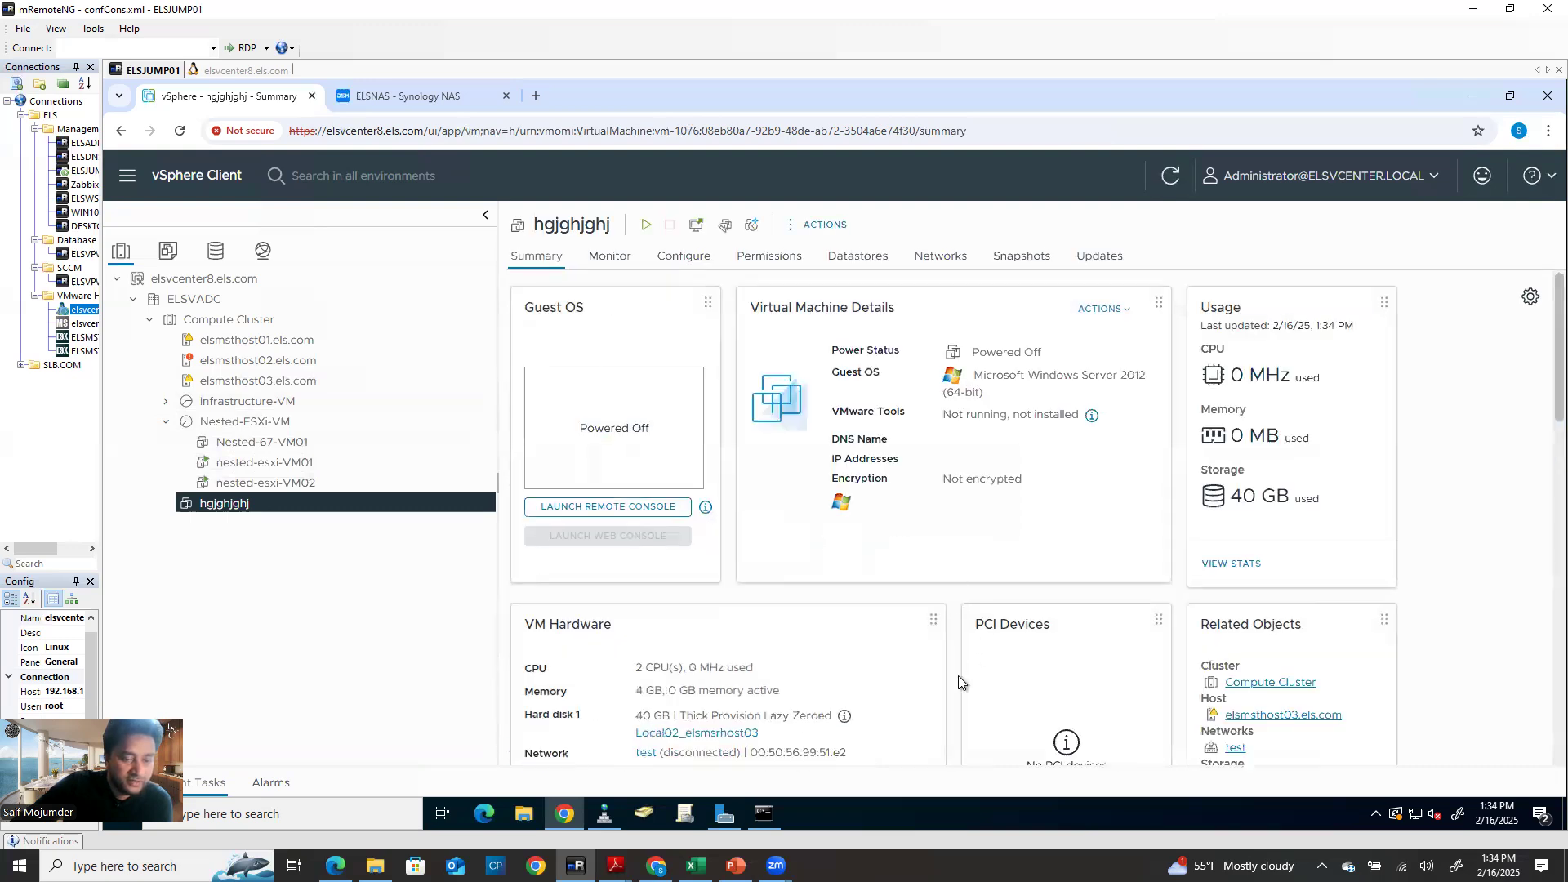
scroll(707, 737, "down", 2)
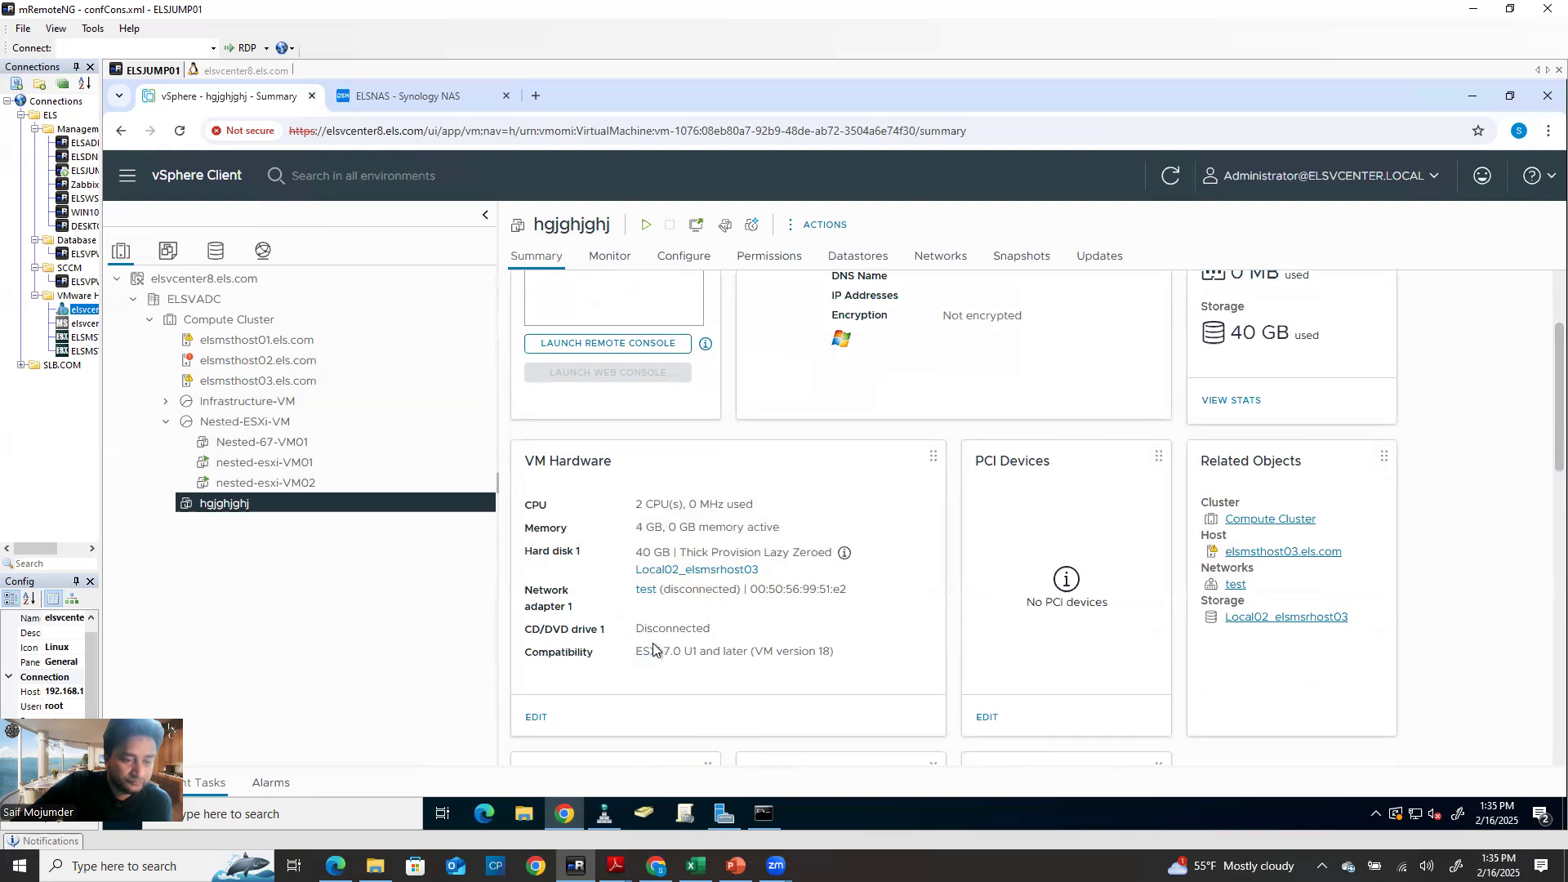
left_click(749, 569)
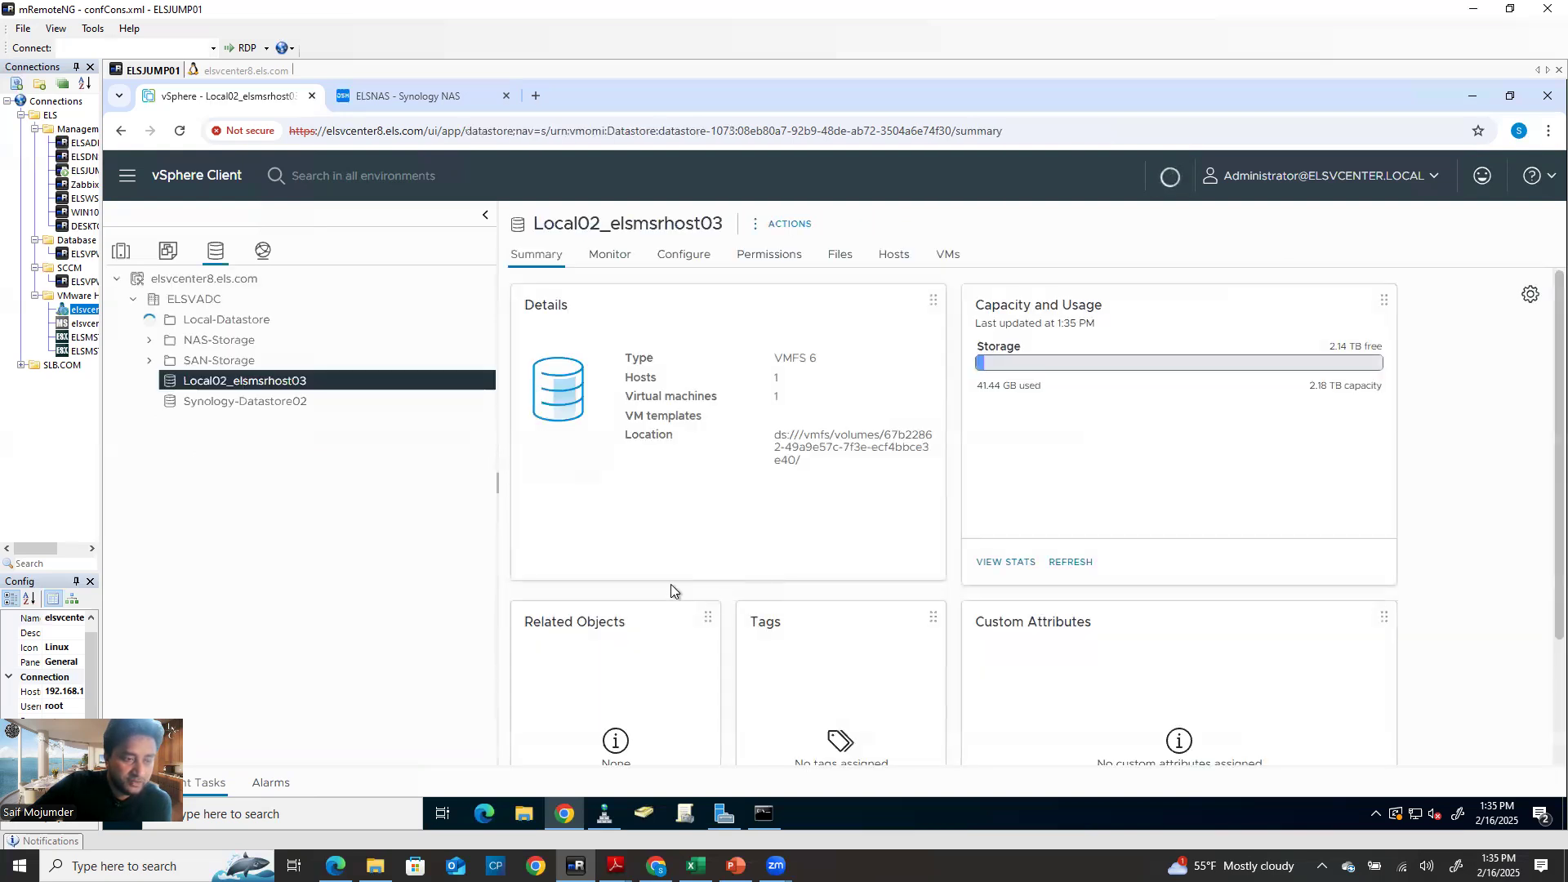
left_click(122, 253)
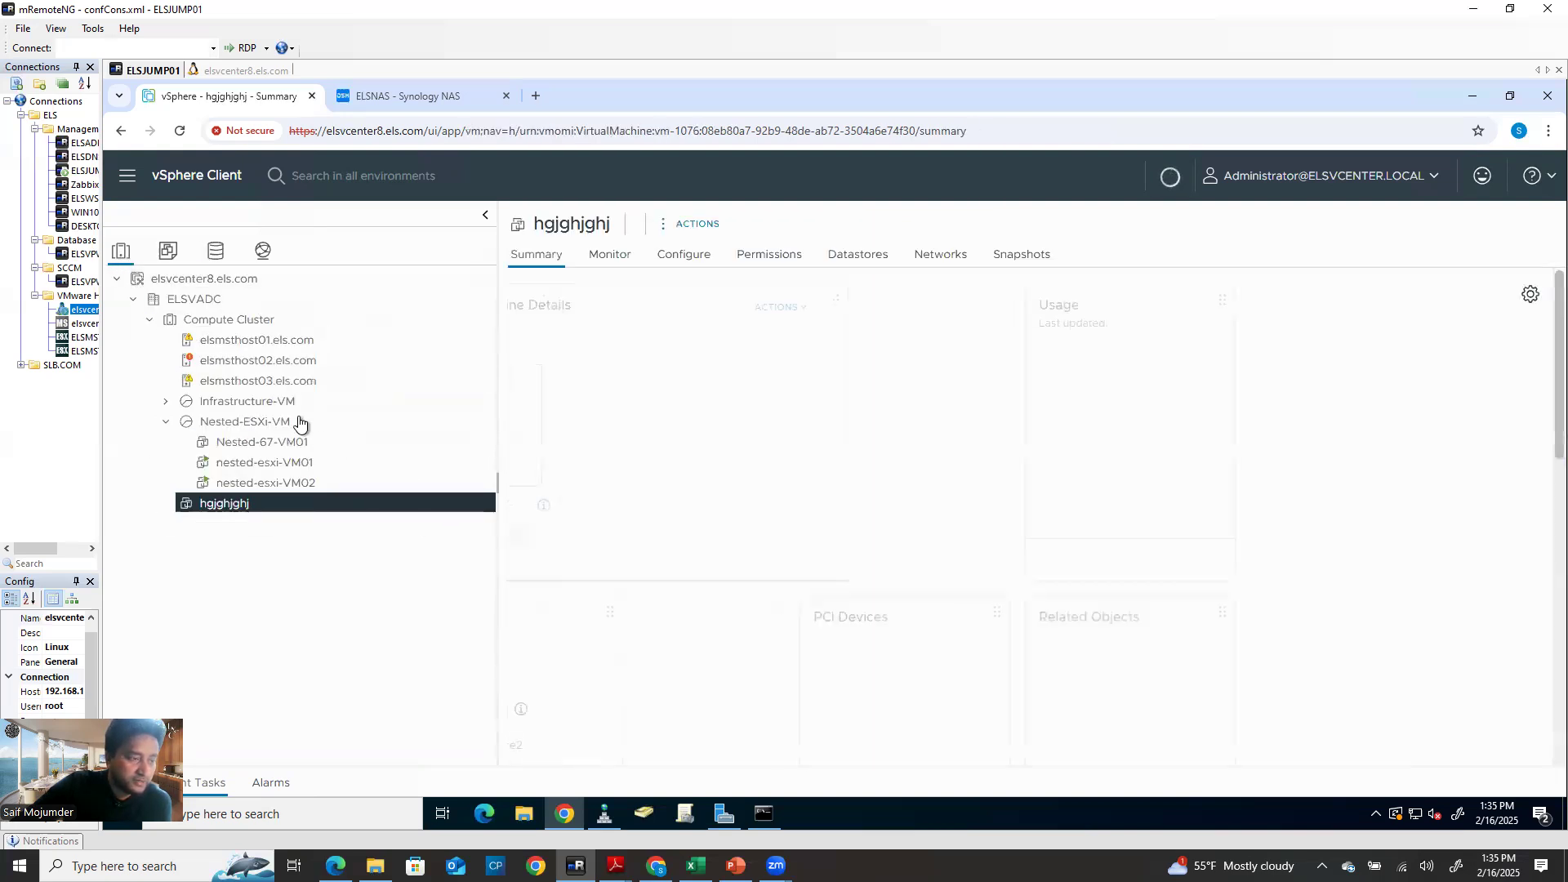
left_click(274, 381)
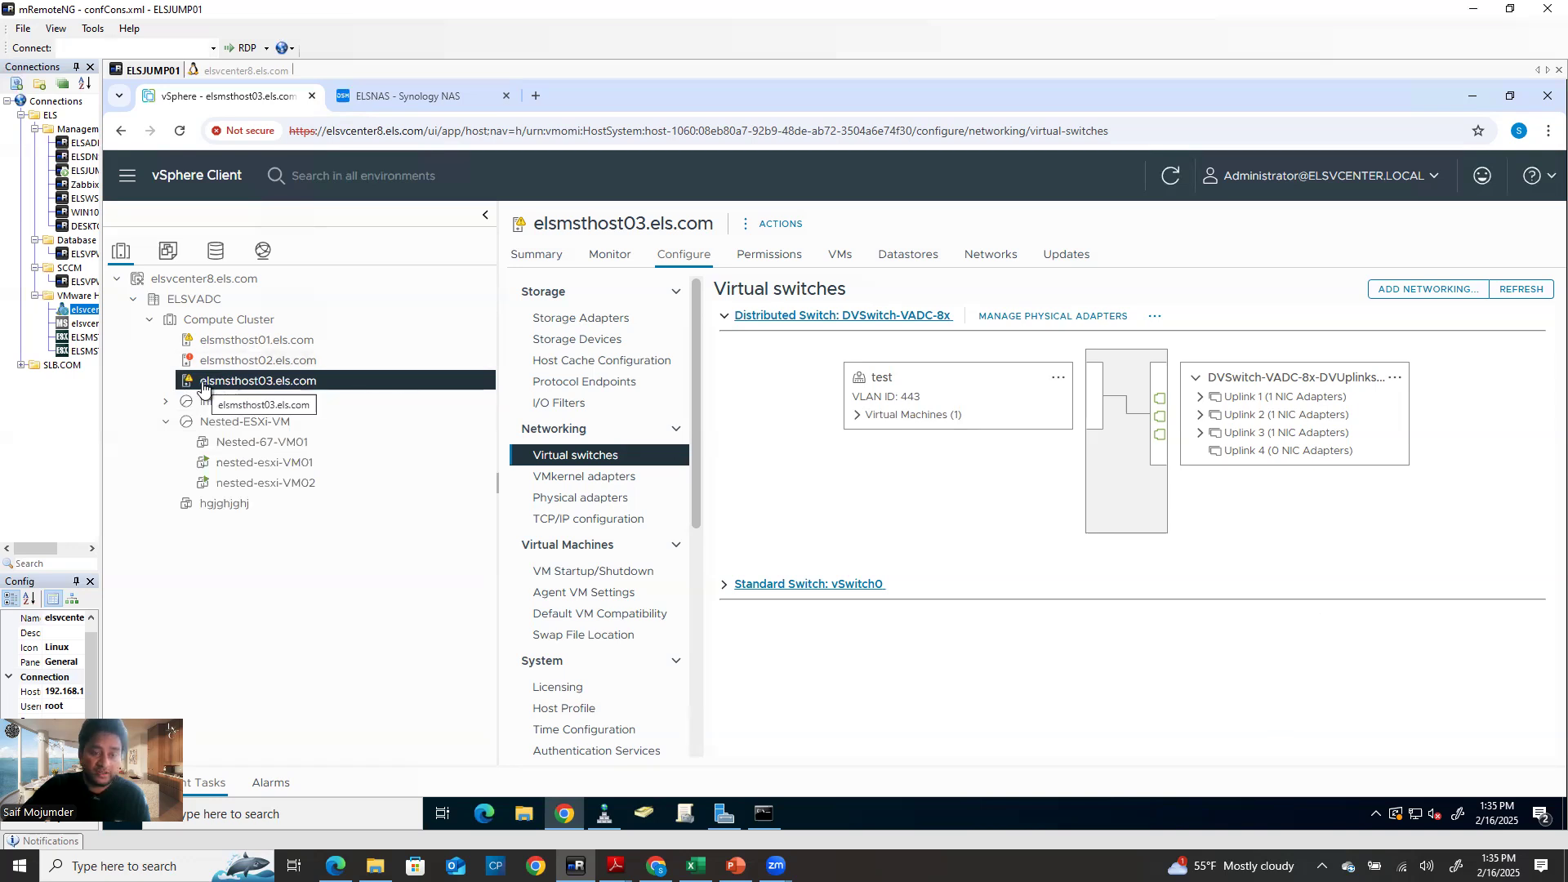
Refresh host03's datastores, check vmhba64's network port bindings, then go to Networking
left_click(938, 258)
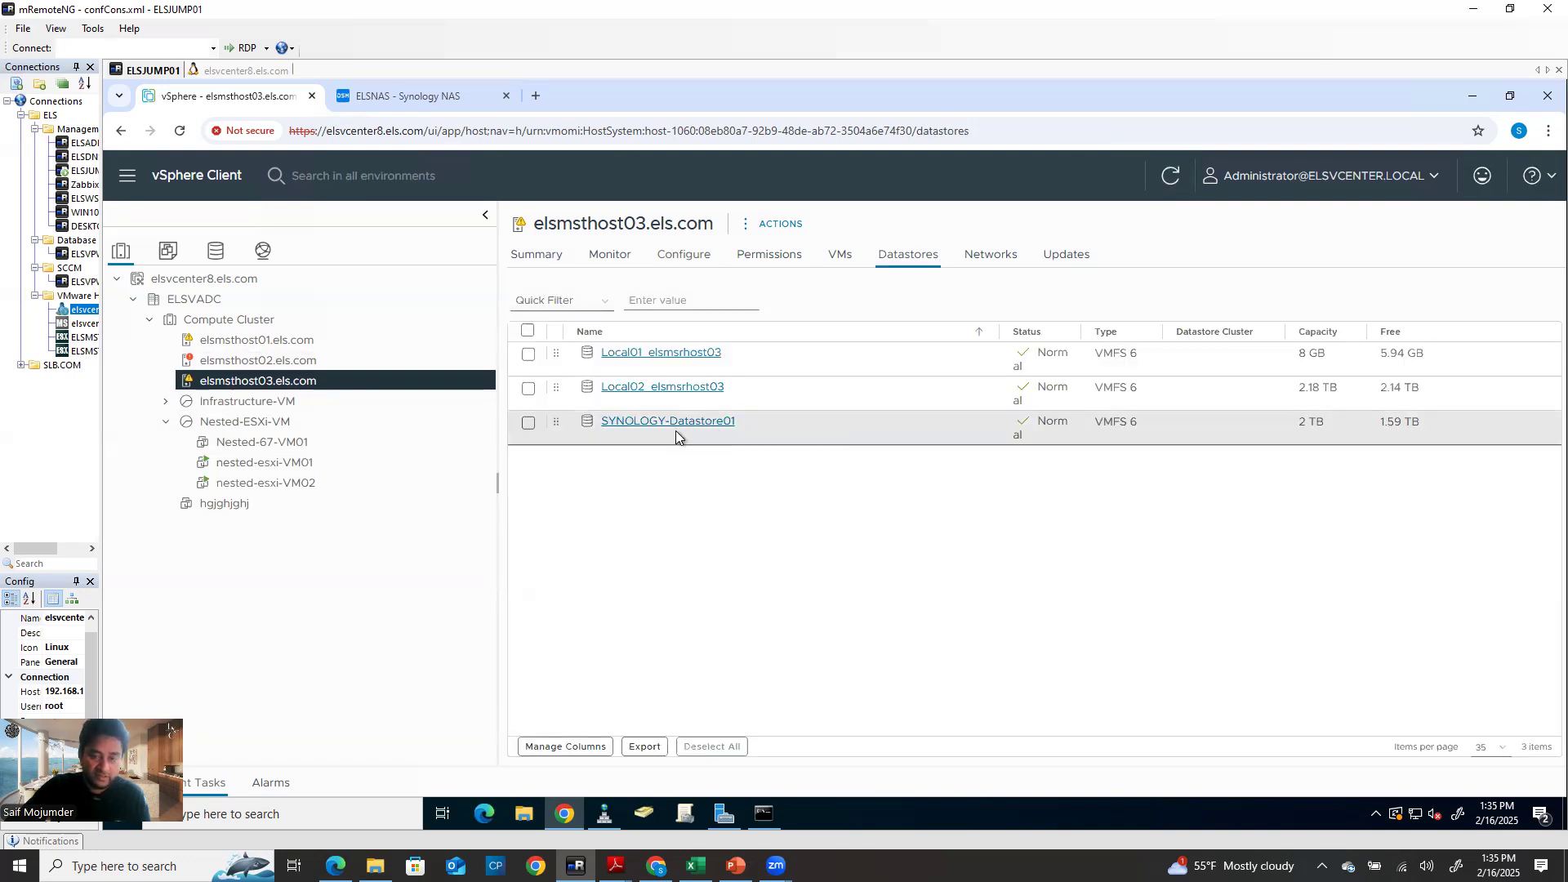
left_click(1174, 177)
left_click(688, 256)
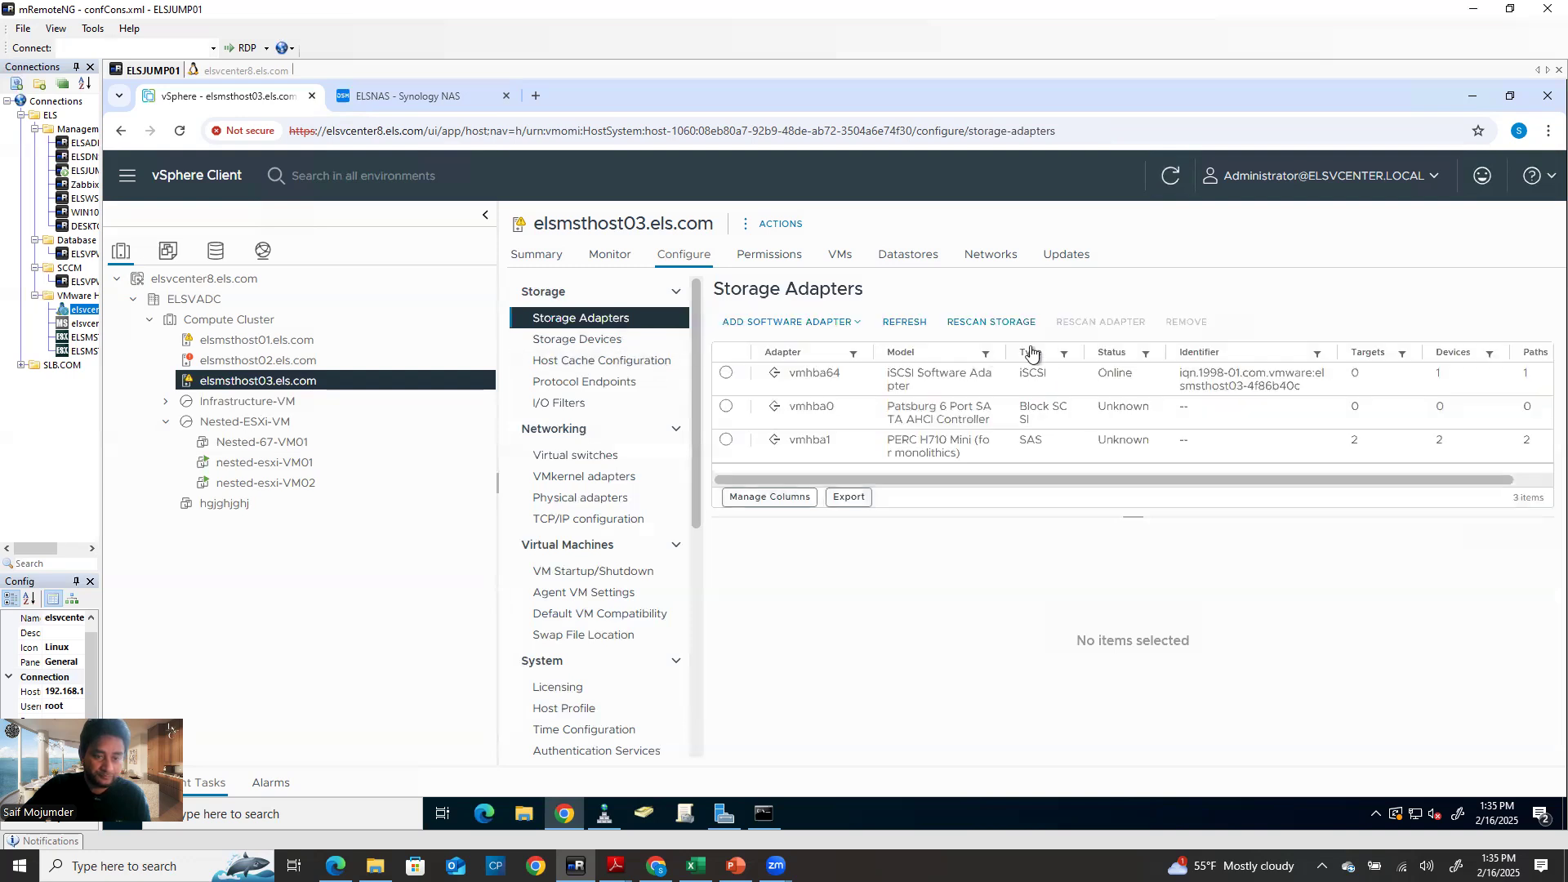
left_click(894, 326)
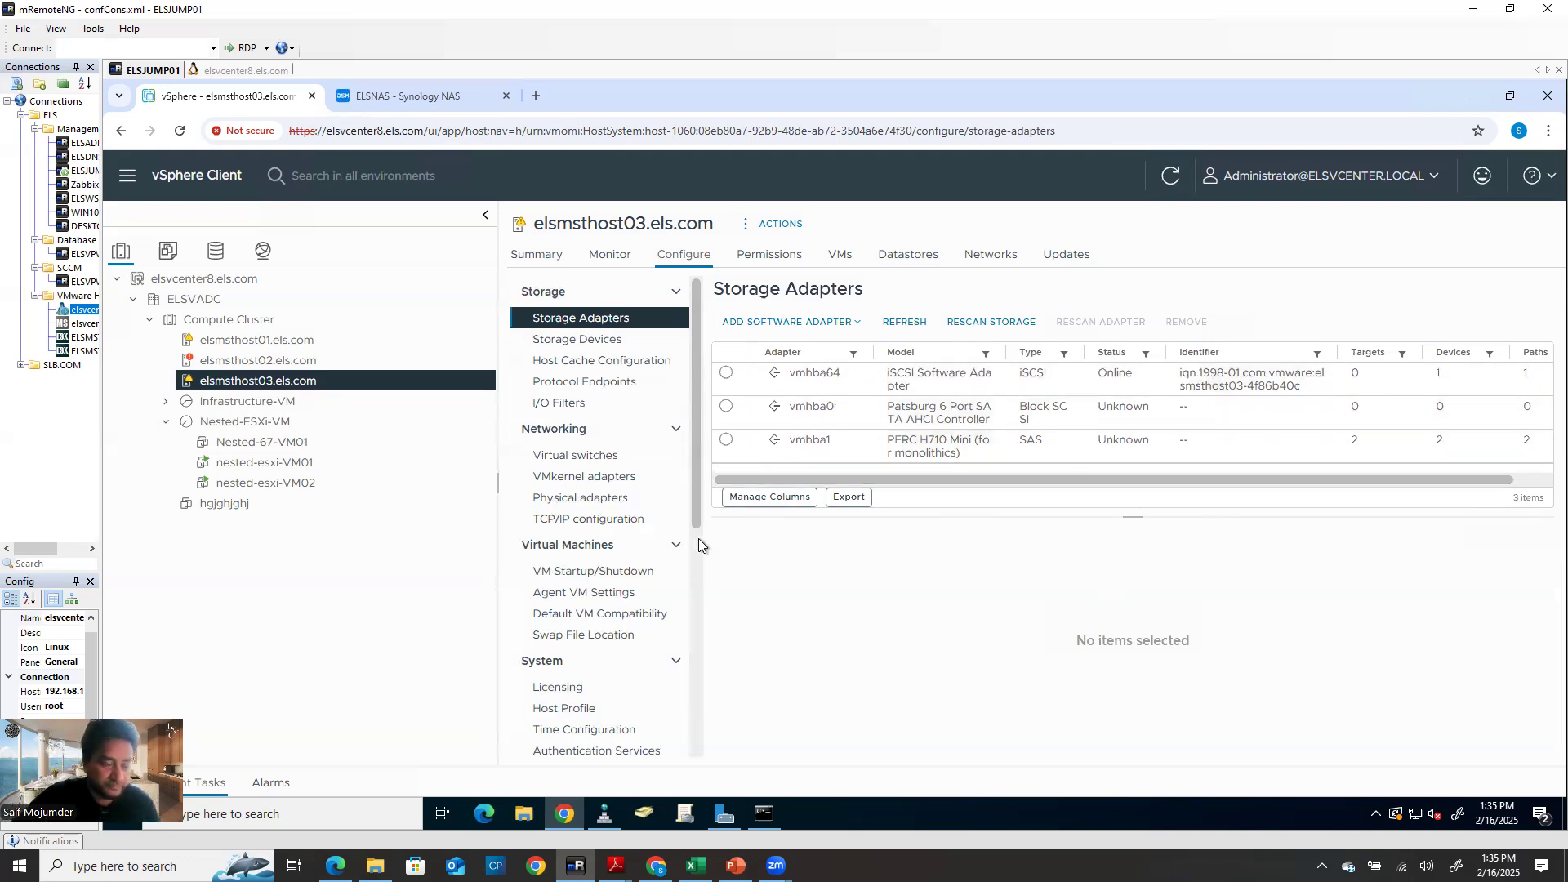
left_click(992, 372)
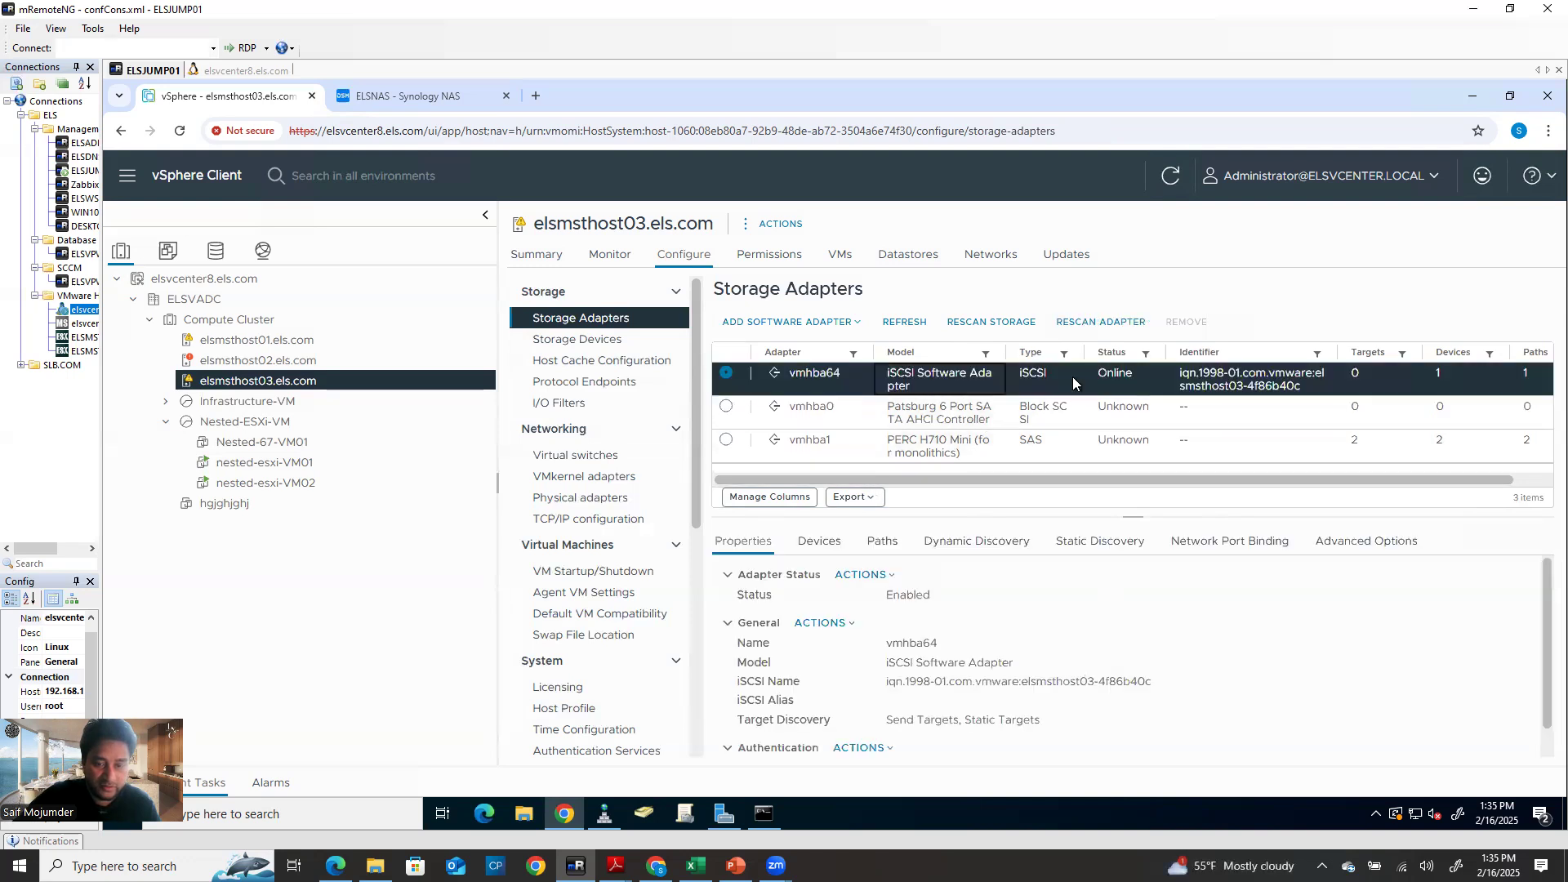
left_click(1213, 544)
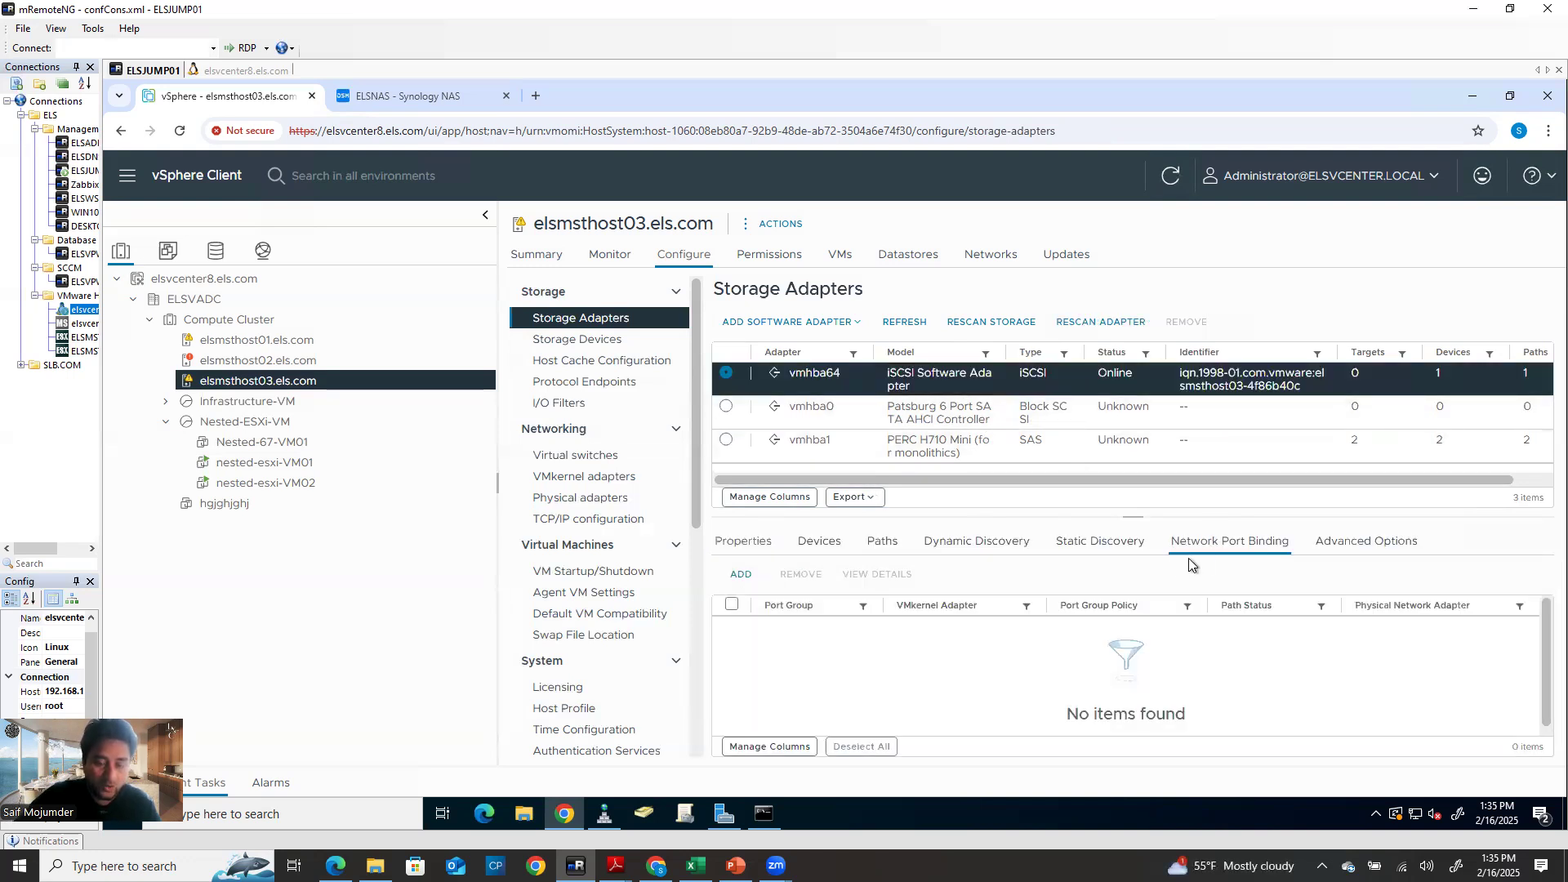
left_click(263, 251)
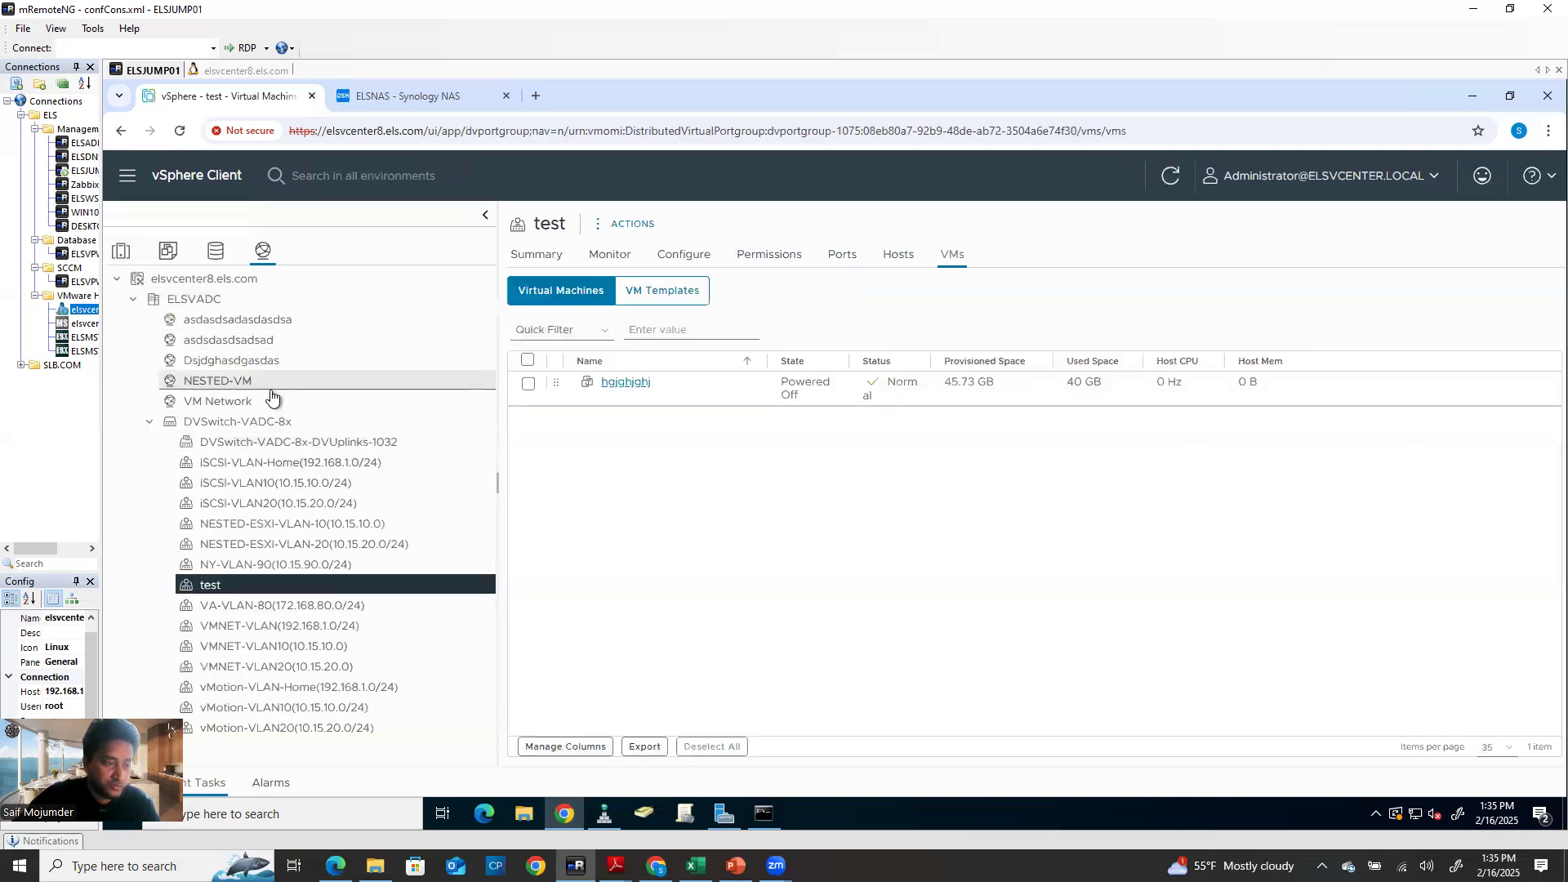
Note vmk0's management IP on elsmsthost03, then open the ISCSI-VLAN-Home(192.168.1.0/24) port group
left_click(270, 422)
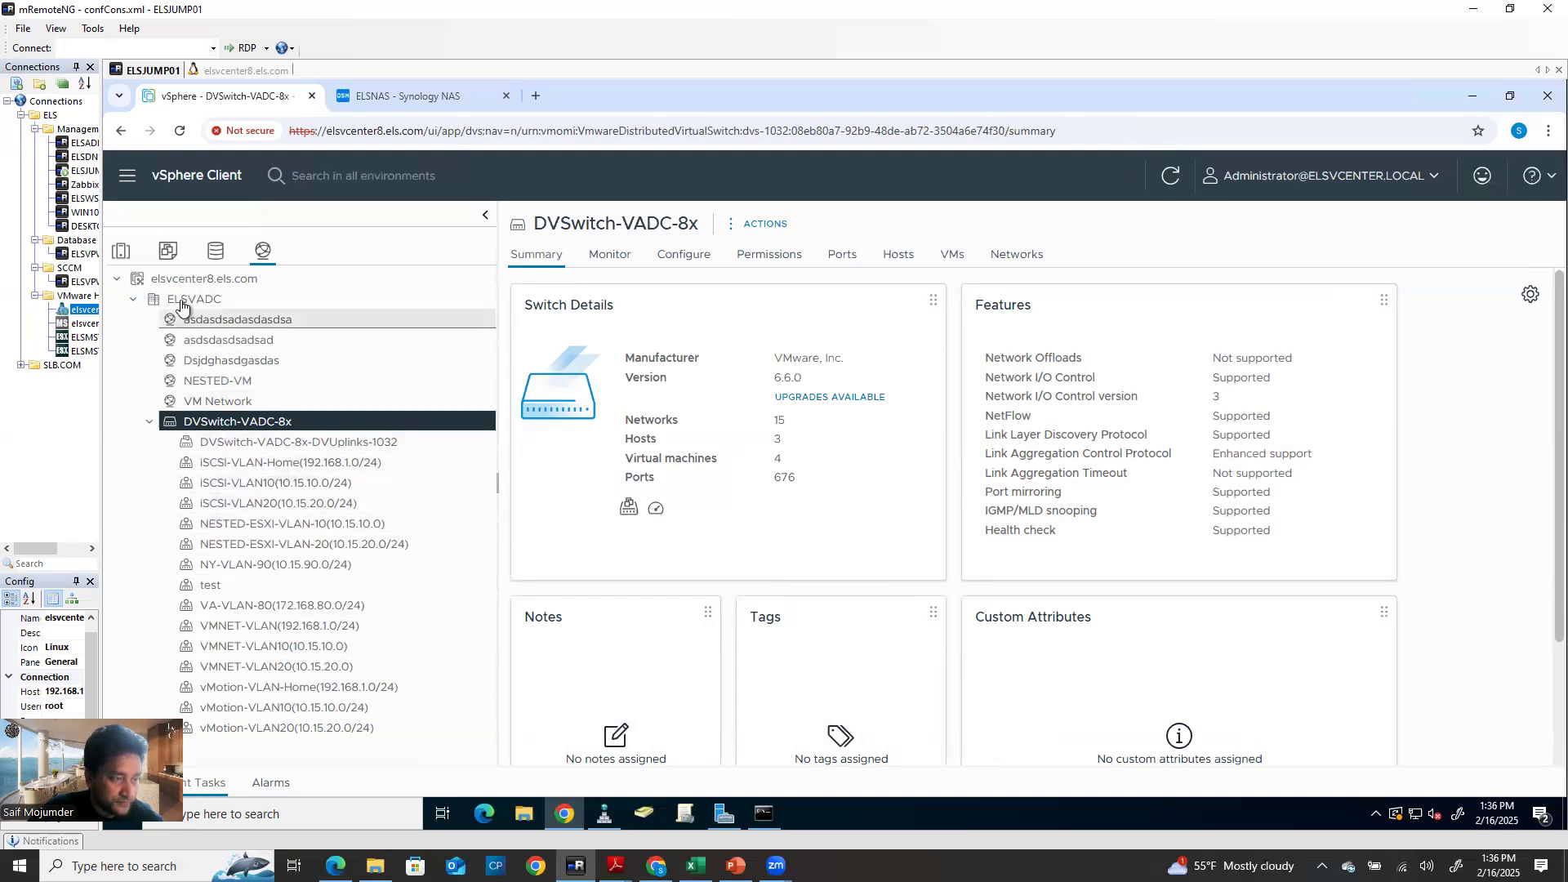
left_click(123, 255)
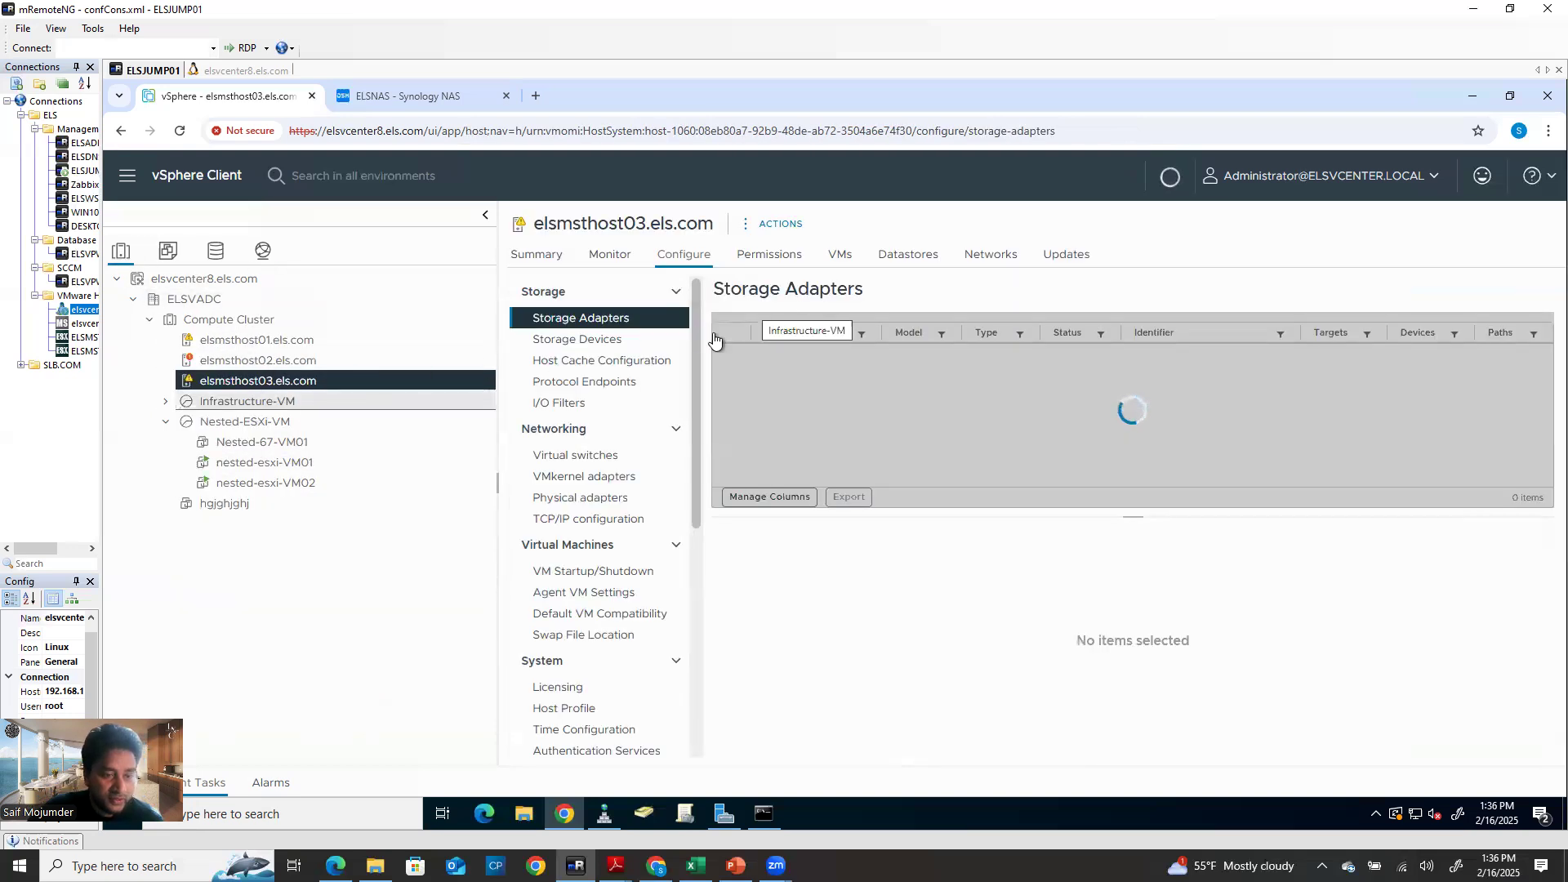
left_click(595, 487)
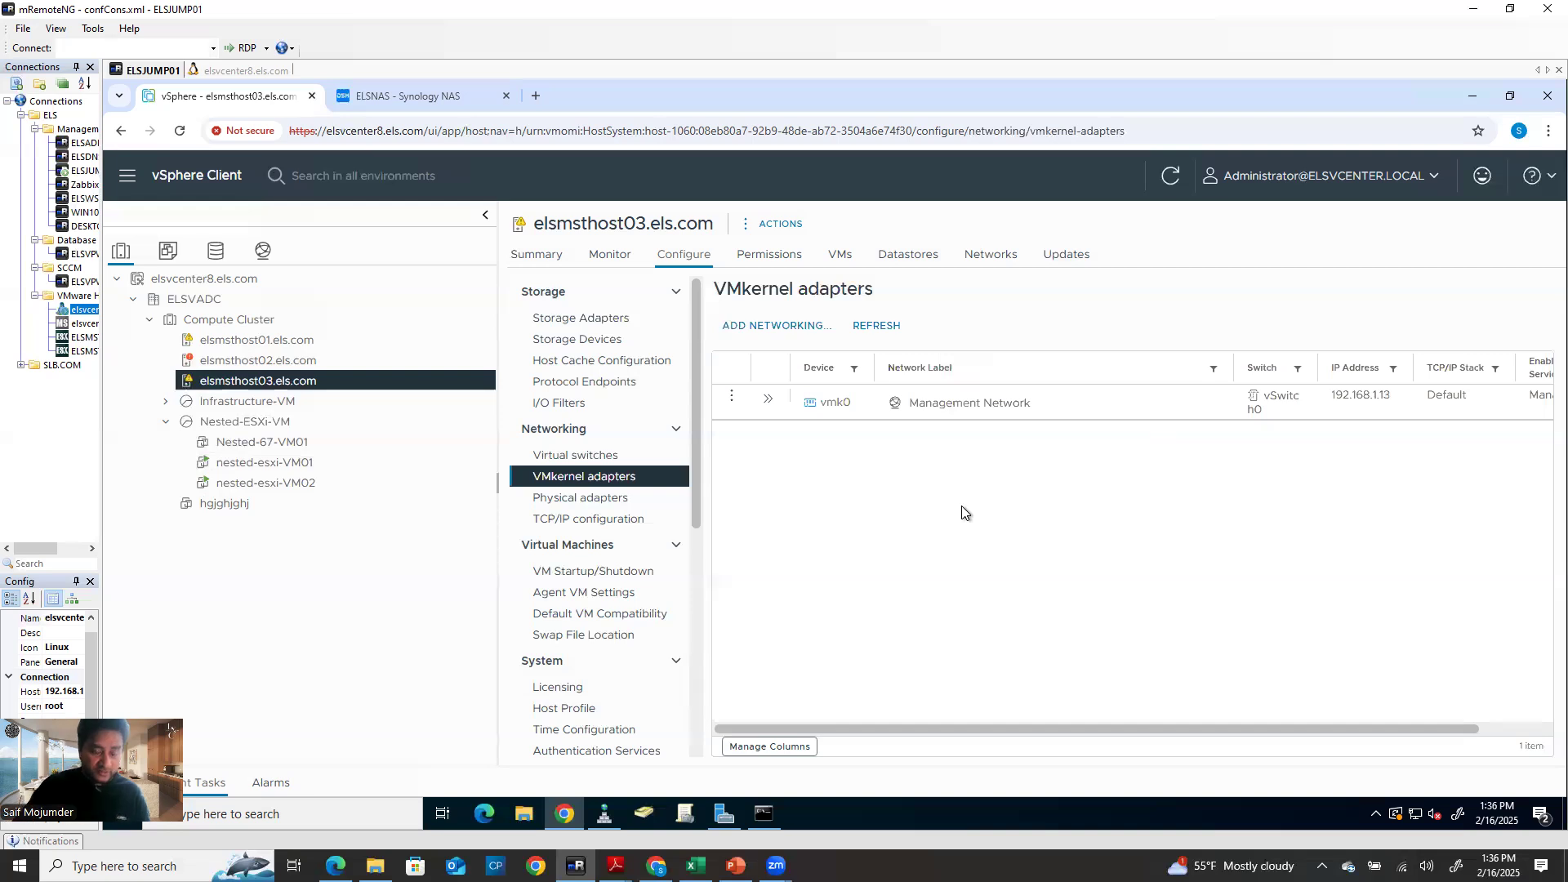
left_click_drag(1329, 398, 1383, 395)
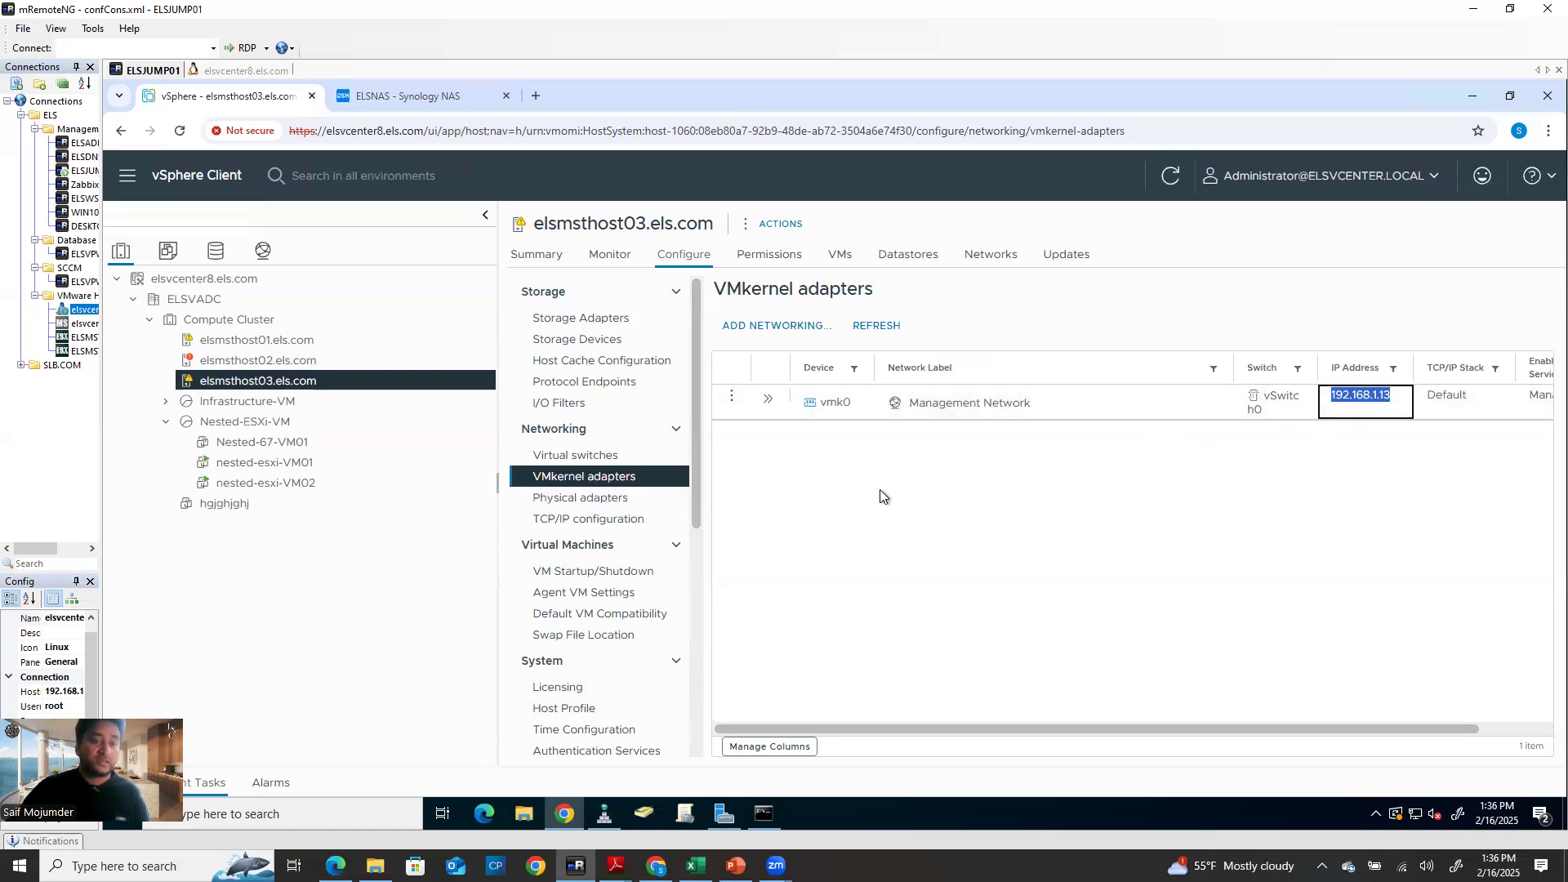
left_click(263, 251)
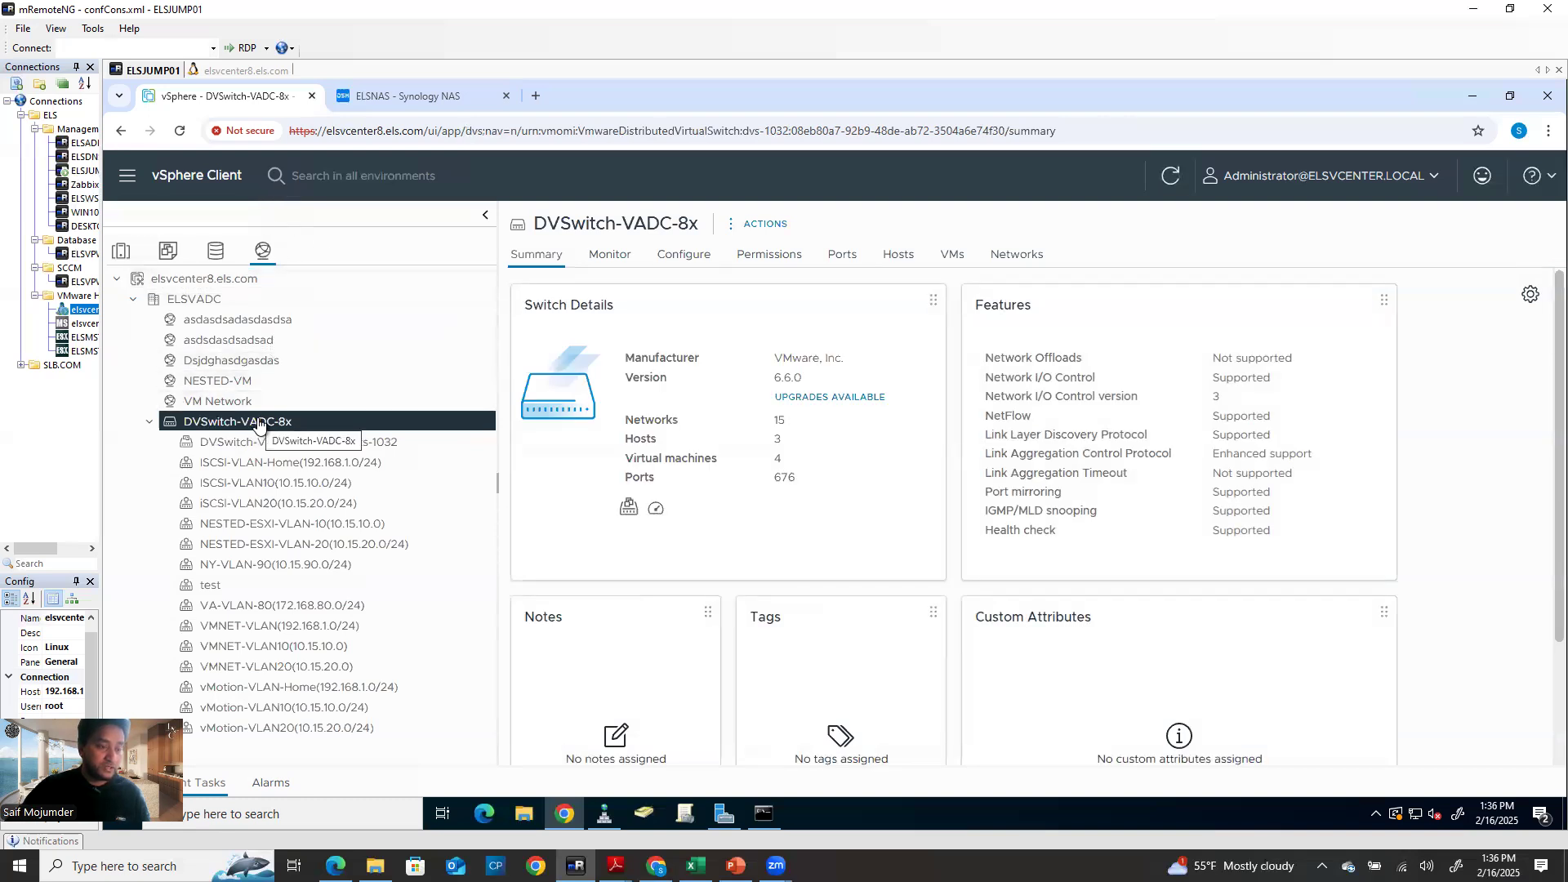
left_click(338, 467)
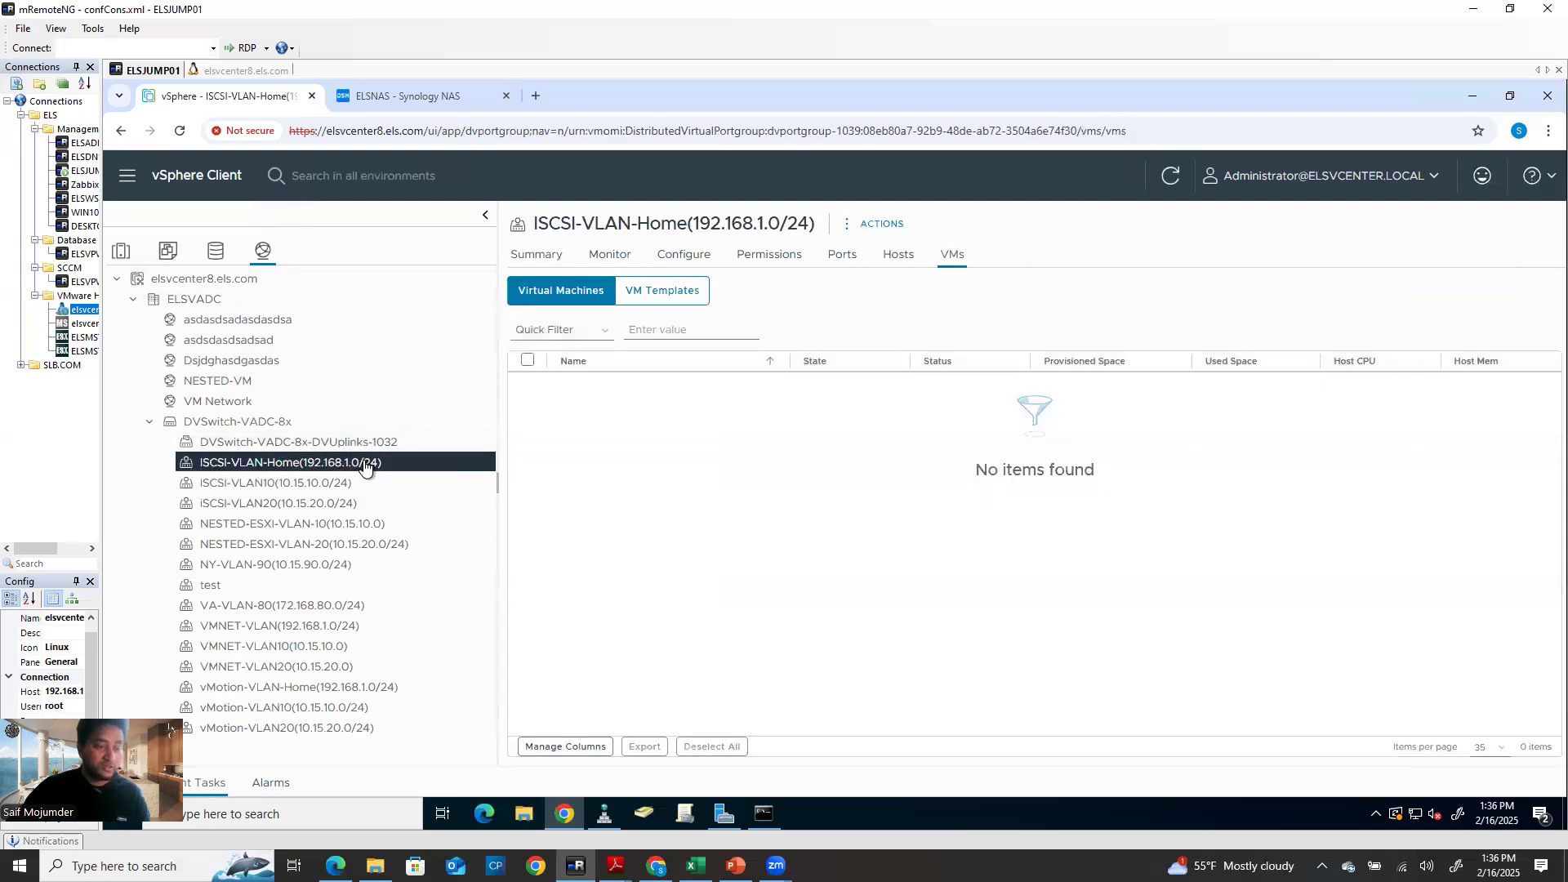
Start adding a VMkernel adapter on ISCSI-VLAN-Home for host elsmsthost03.els.com
right_click(315, 467)
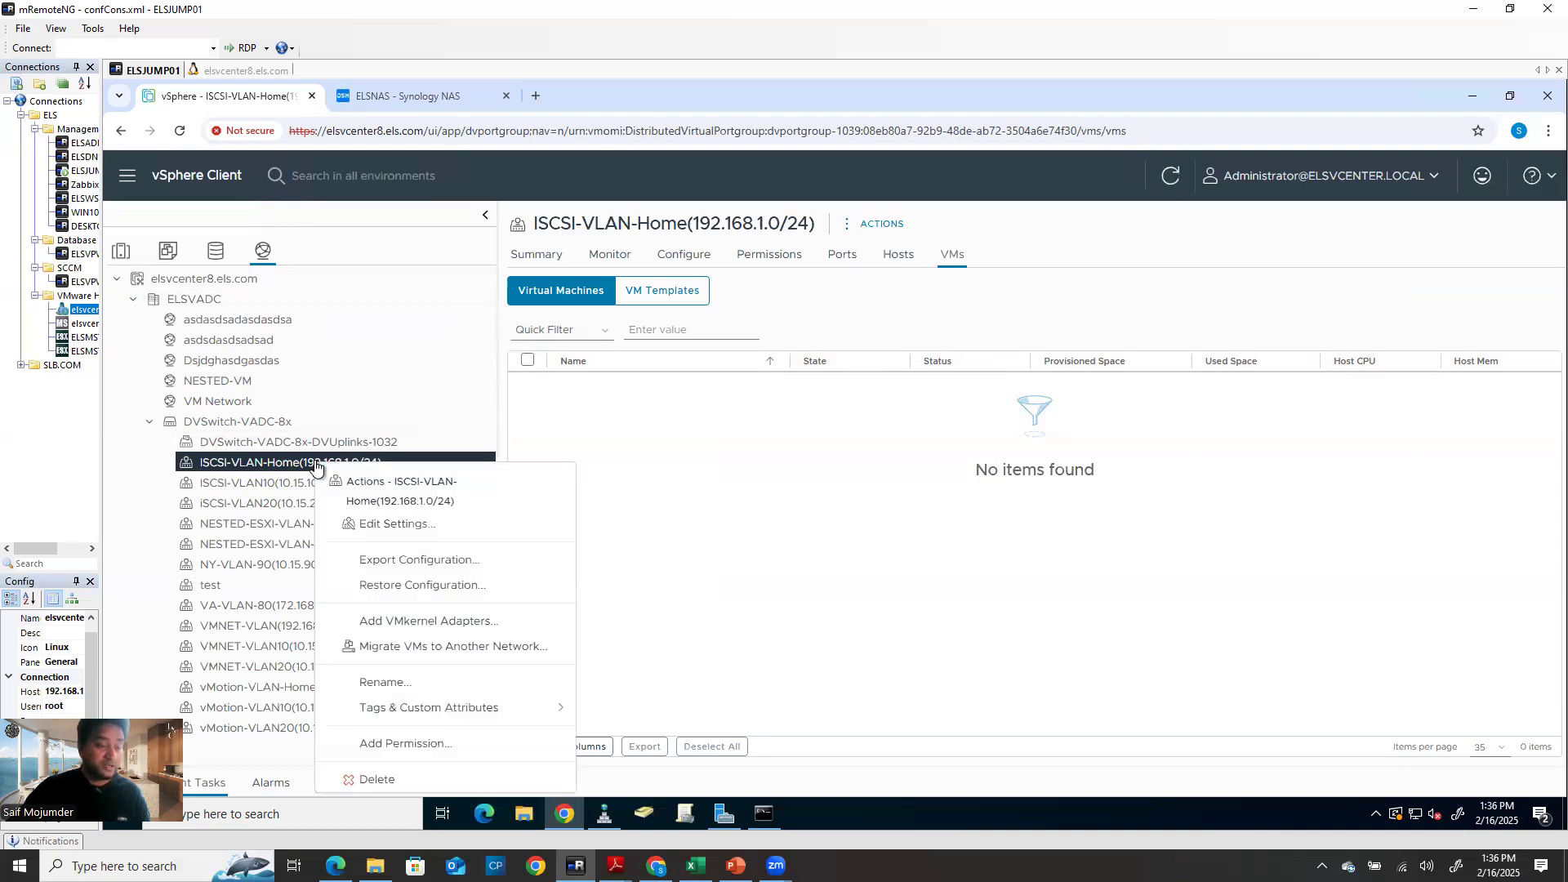
left_click(407, 628)
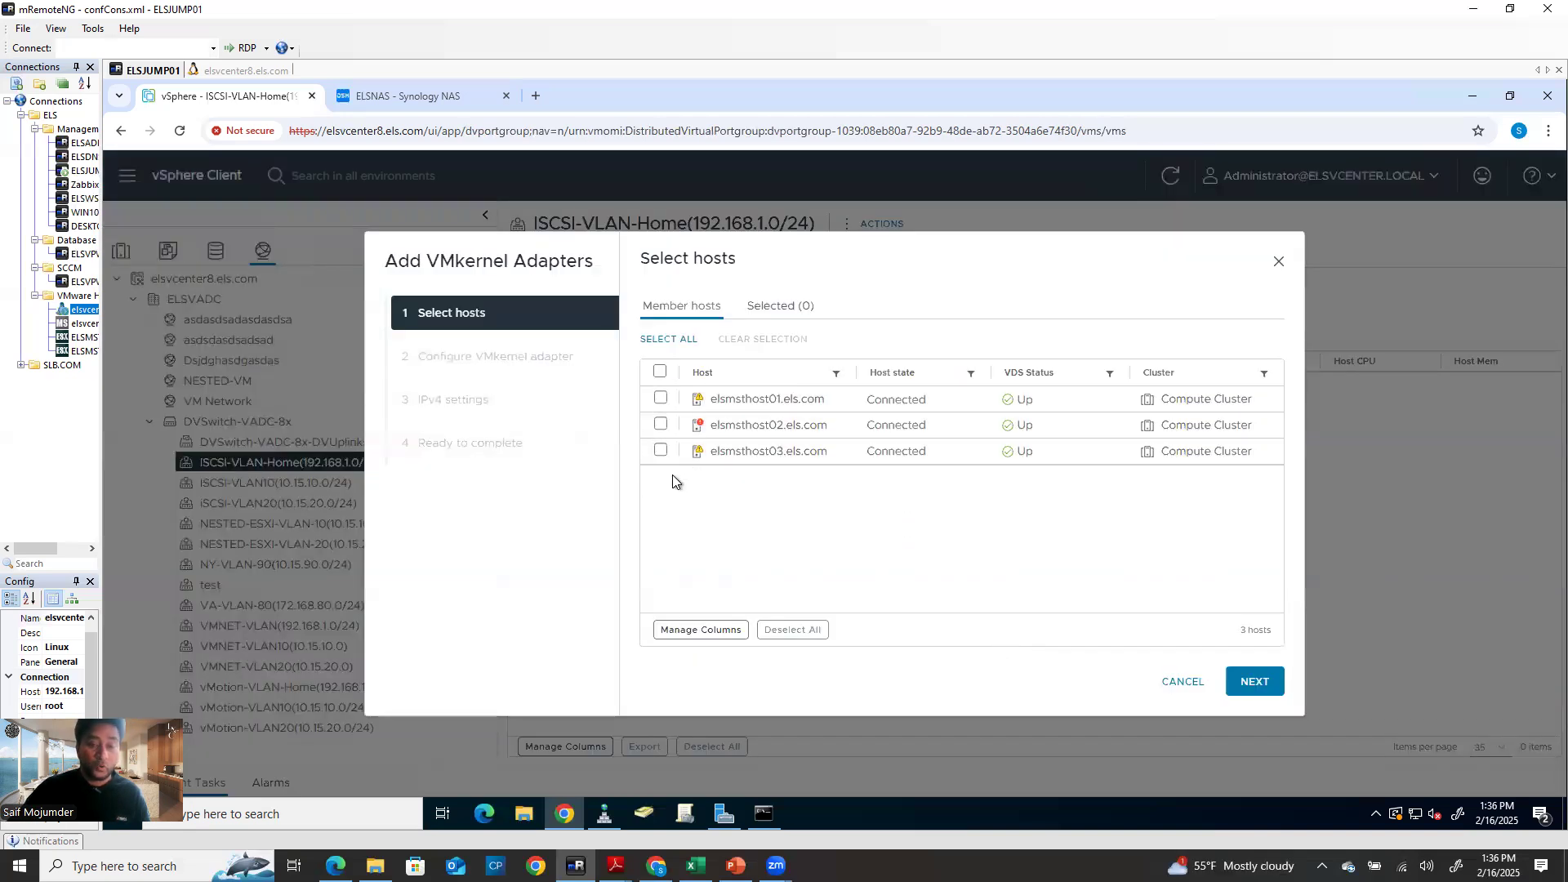
left_click(660, 451)
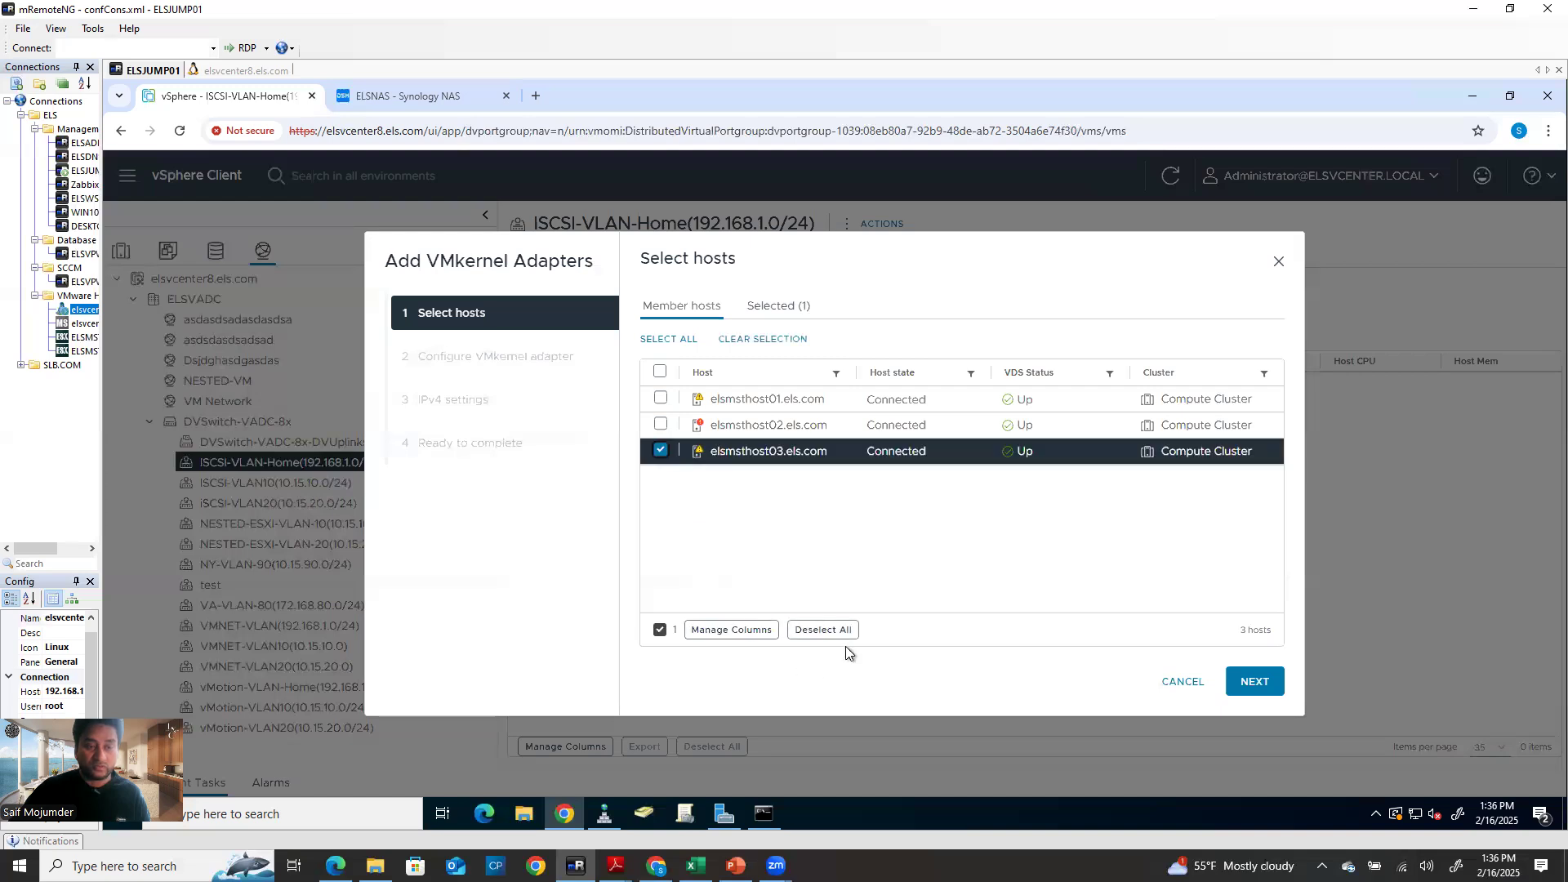
left_click(1277, 682)
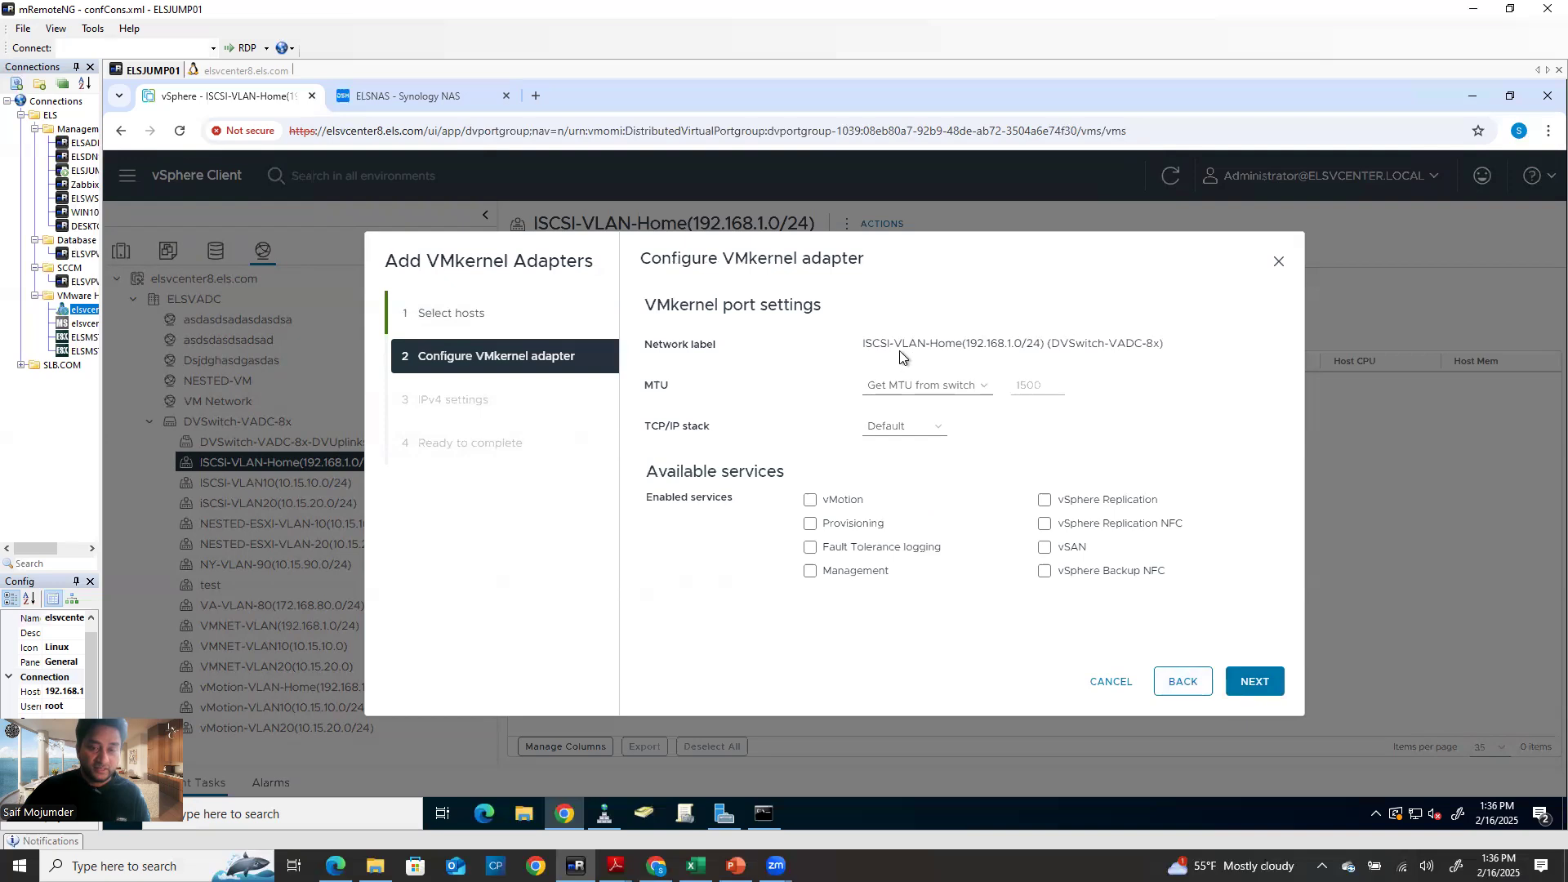
left_click_drag(855, 344, 1246, 316)
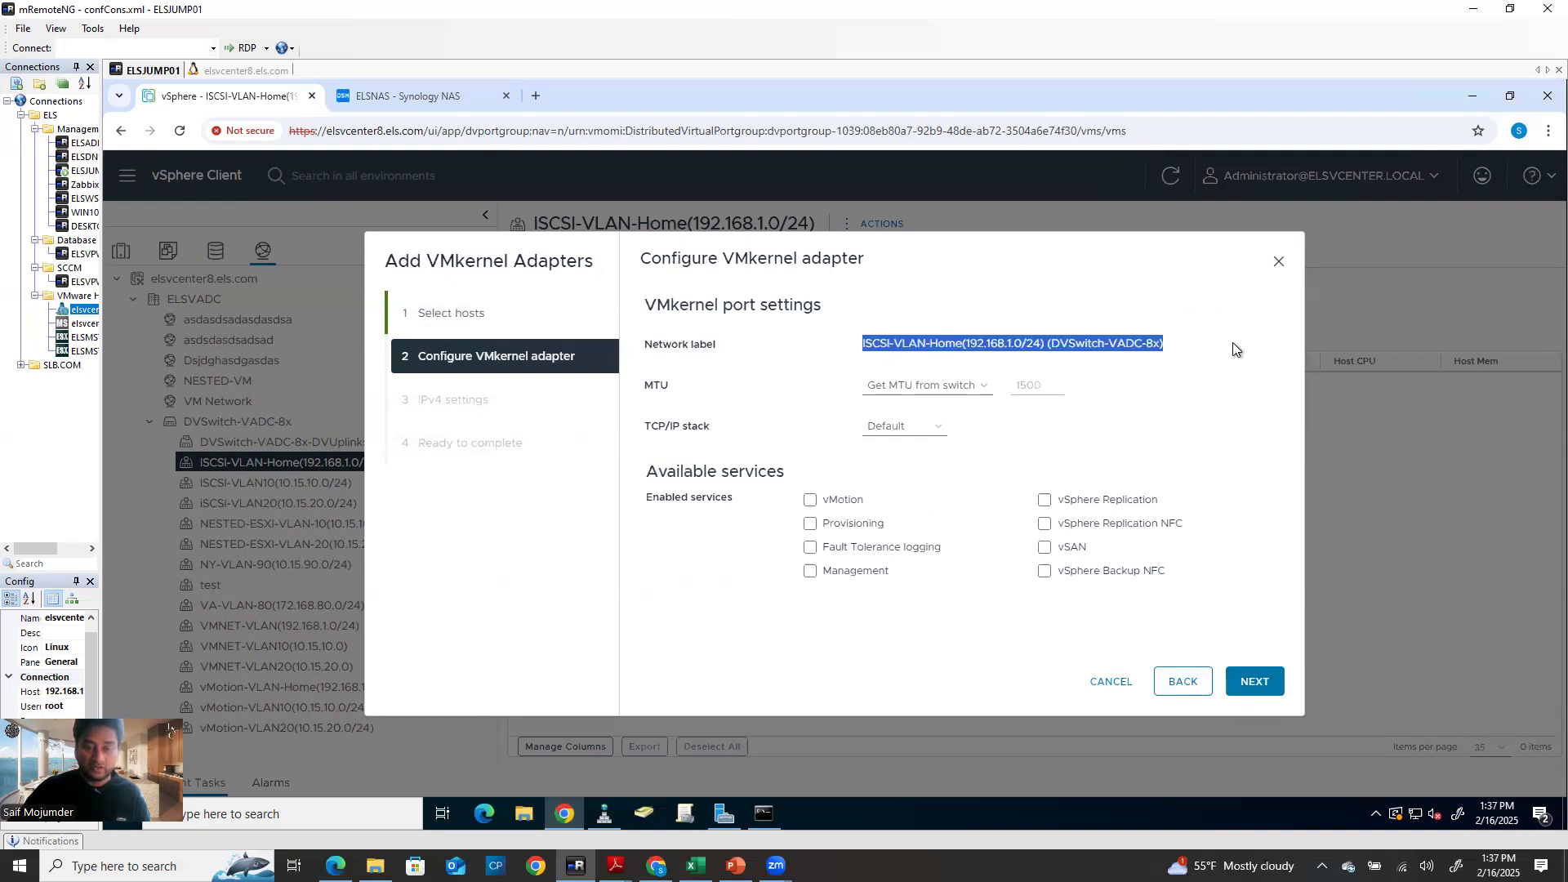
left_click(1258, 692)
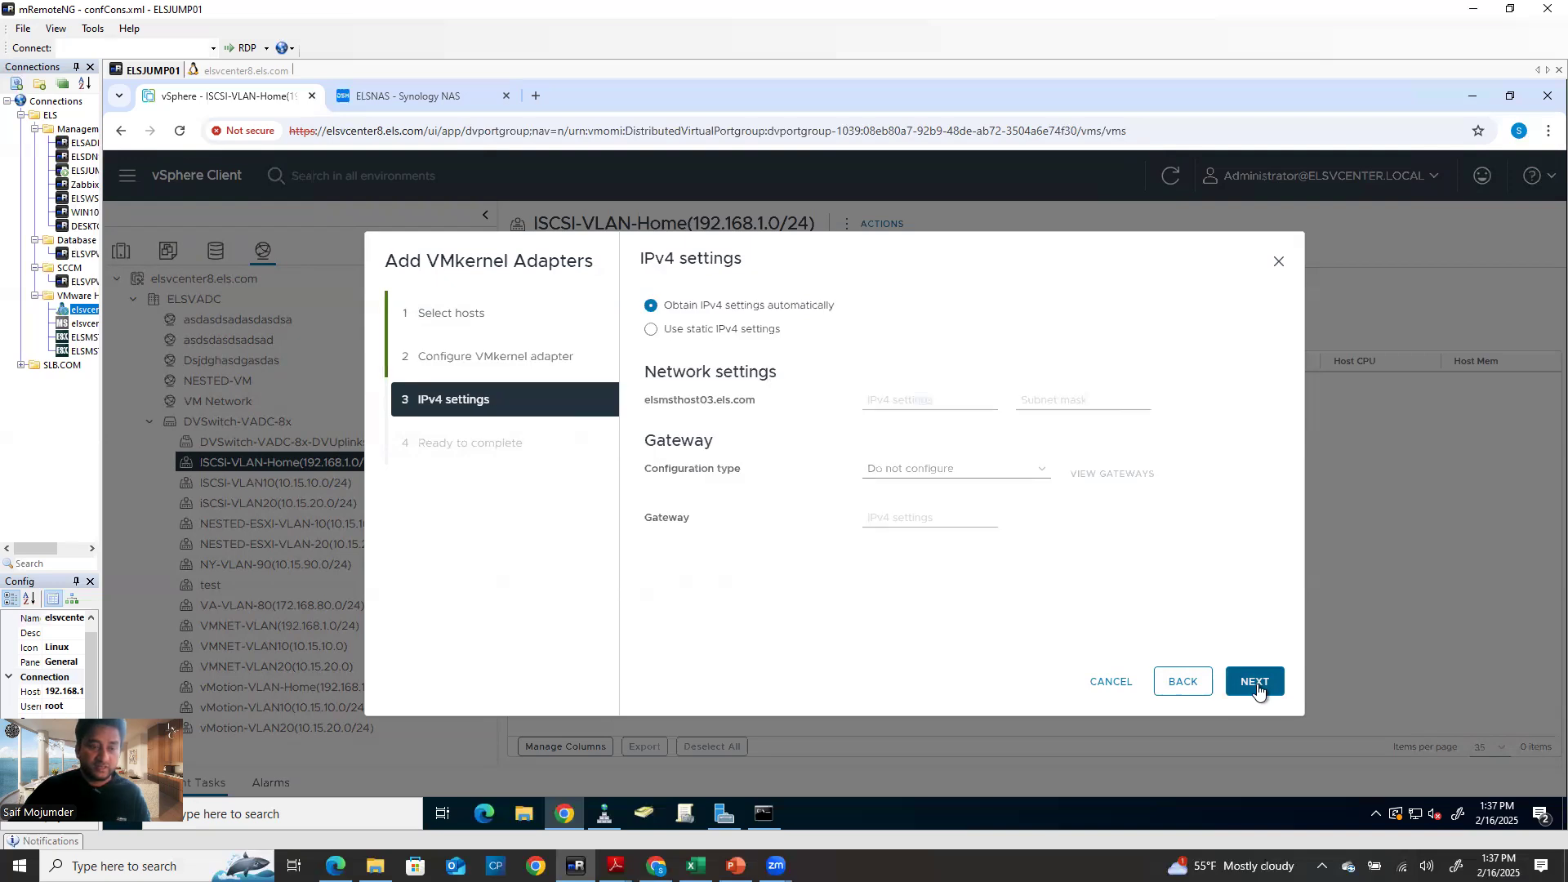
Give the adapter static IPv4 192.168.1.23, mask 255.255.255.0, gateway 192.168.1.1, and finish
left_click(650, 331)
left_click(909, 398)
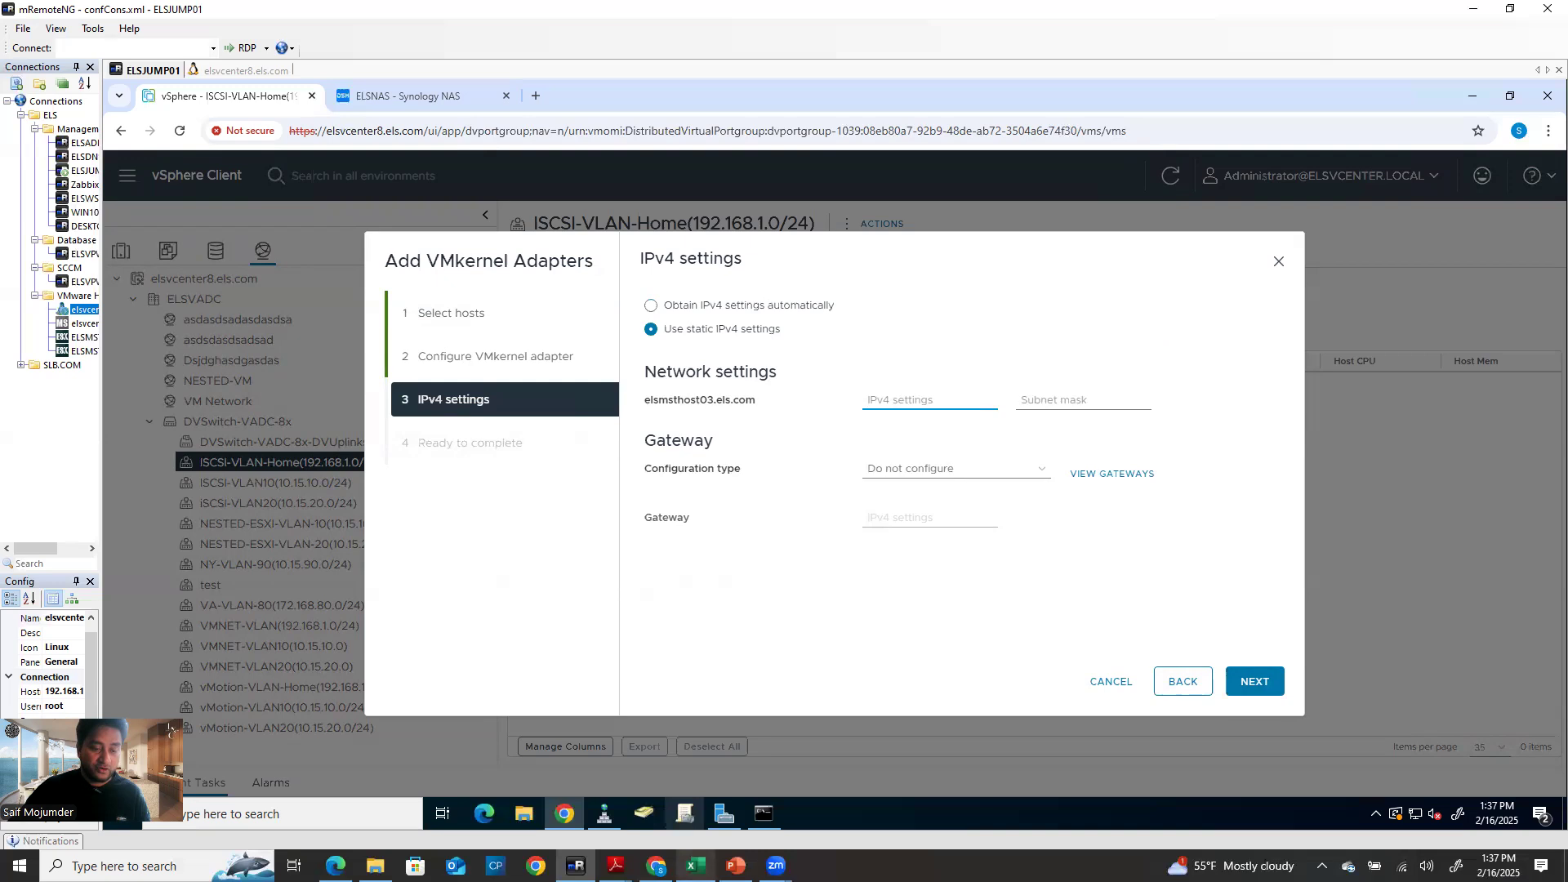
left_click(695, 866)
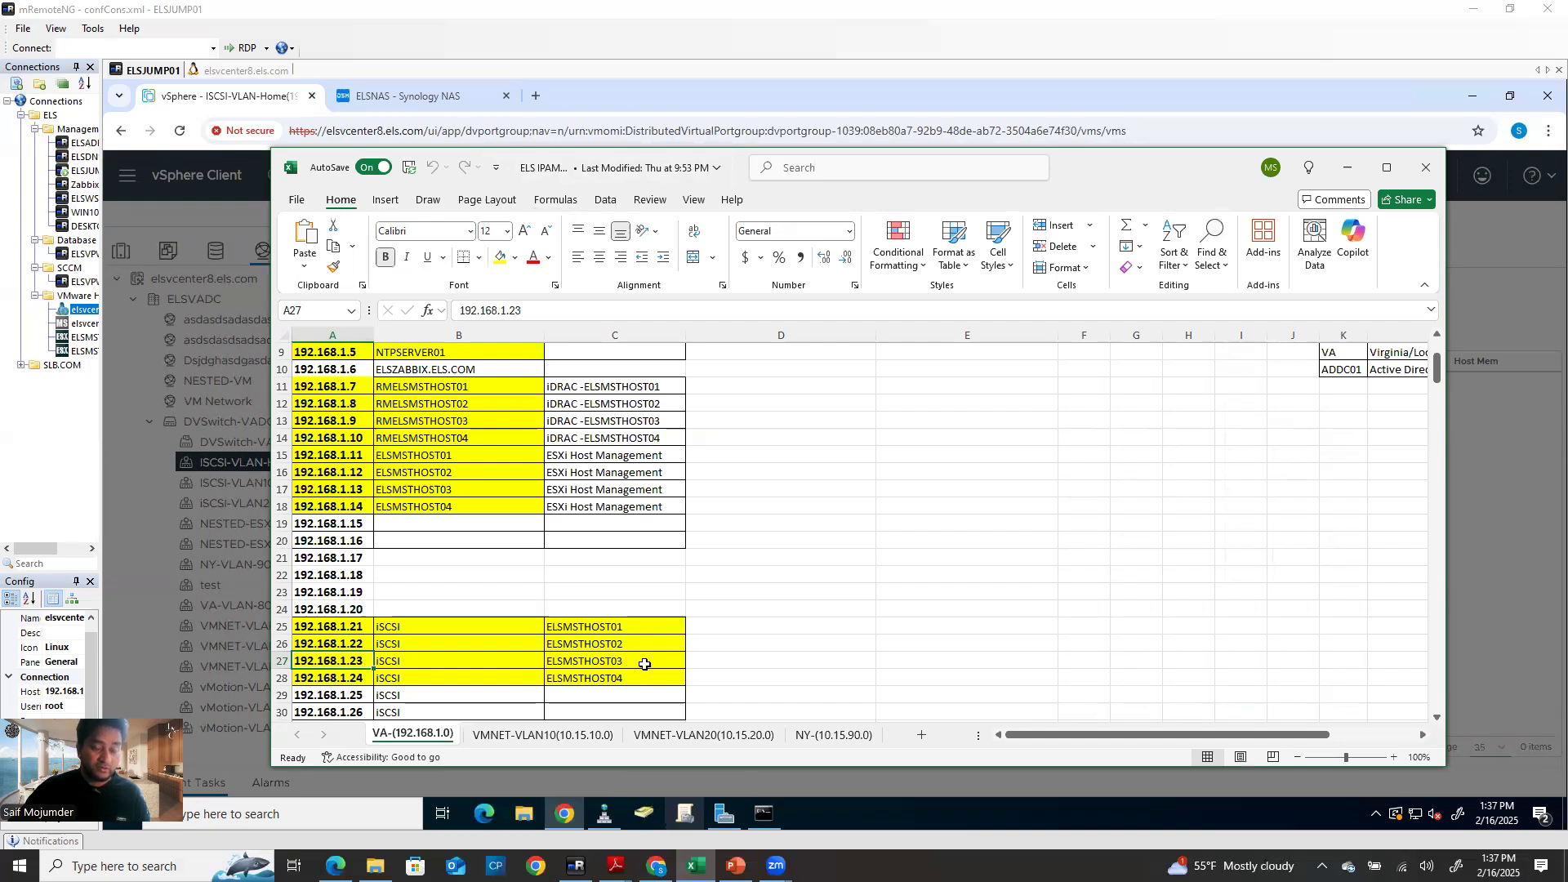
left_click(1348, 167)
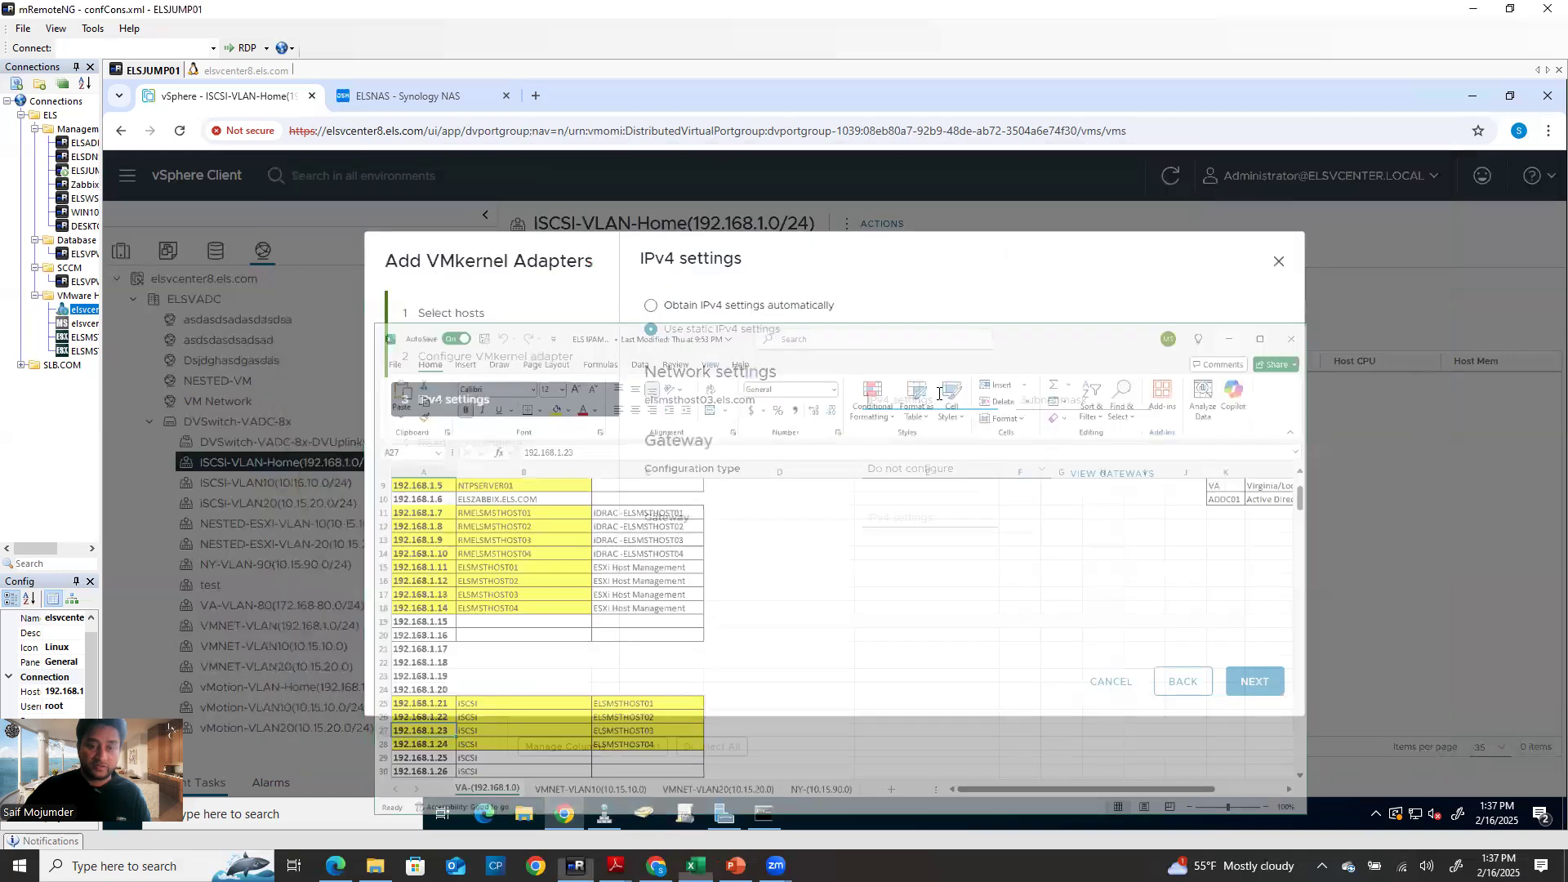
type("192.168.1.23")
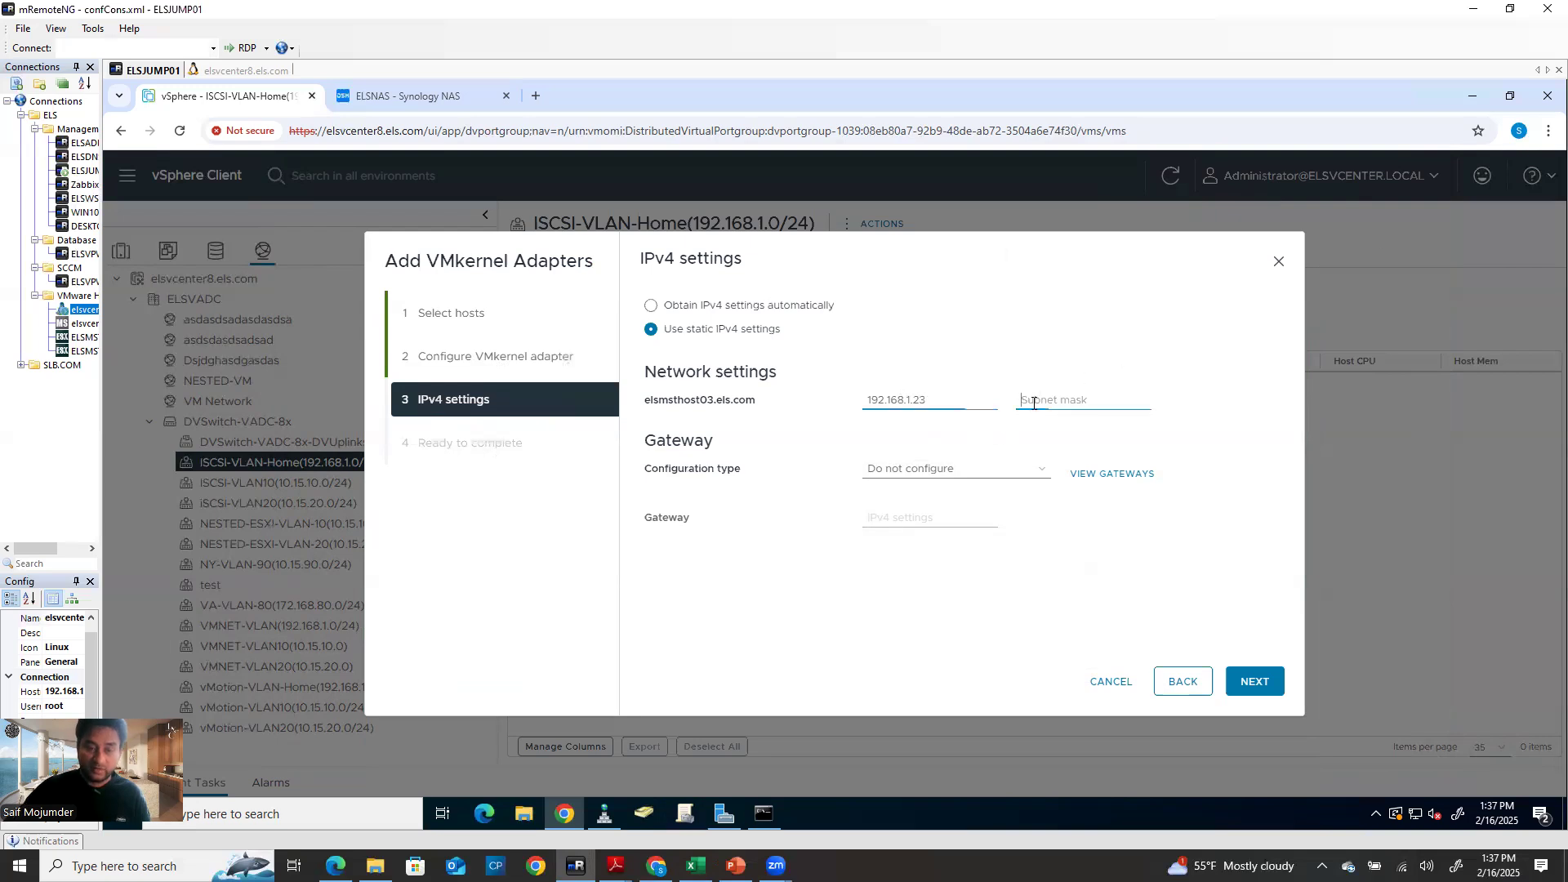
left_click(1033, 403)
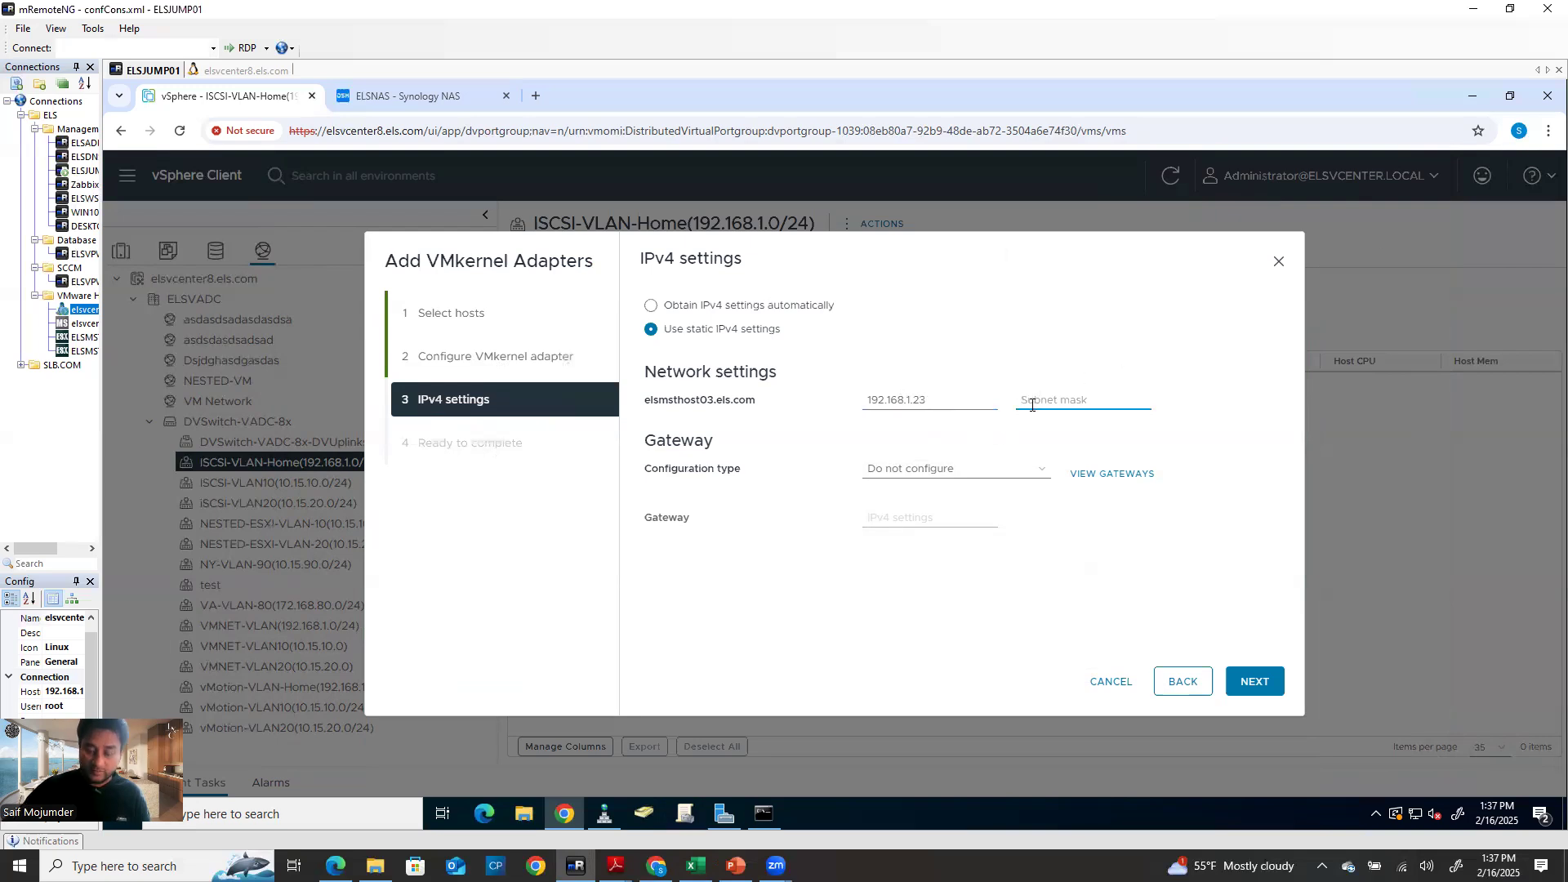
type("255.255.")
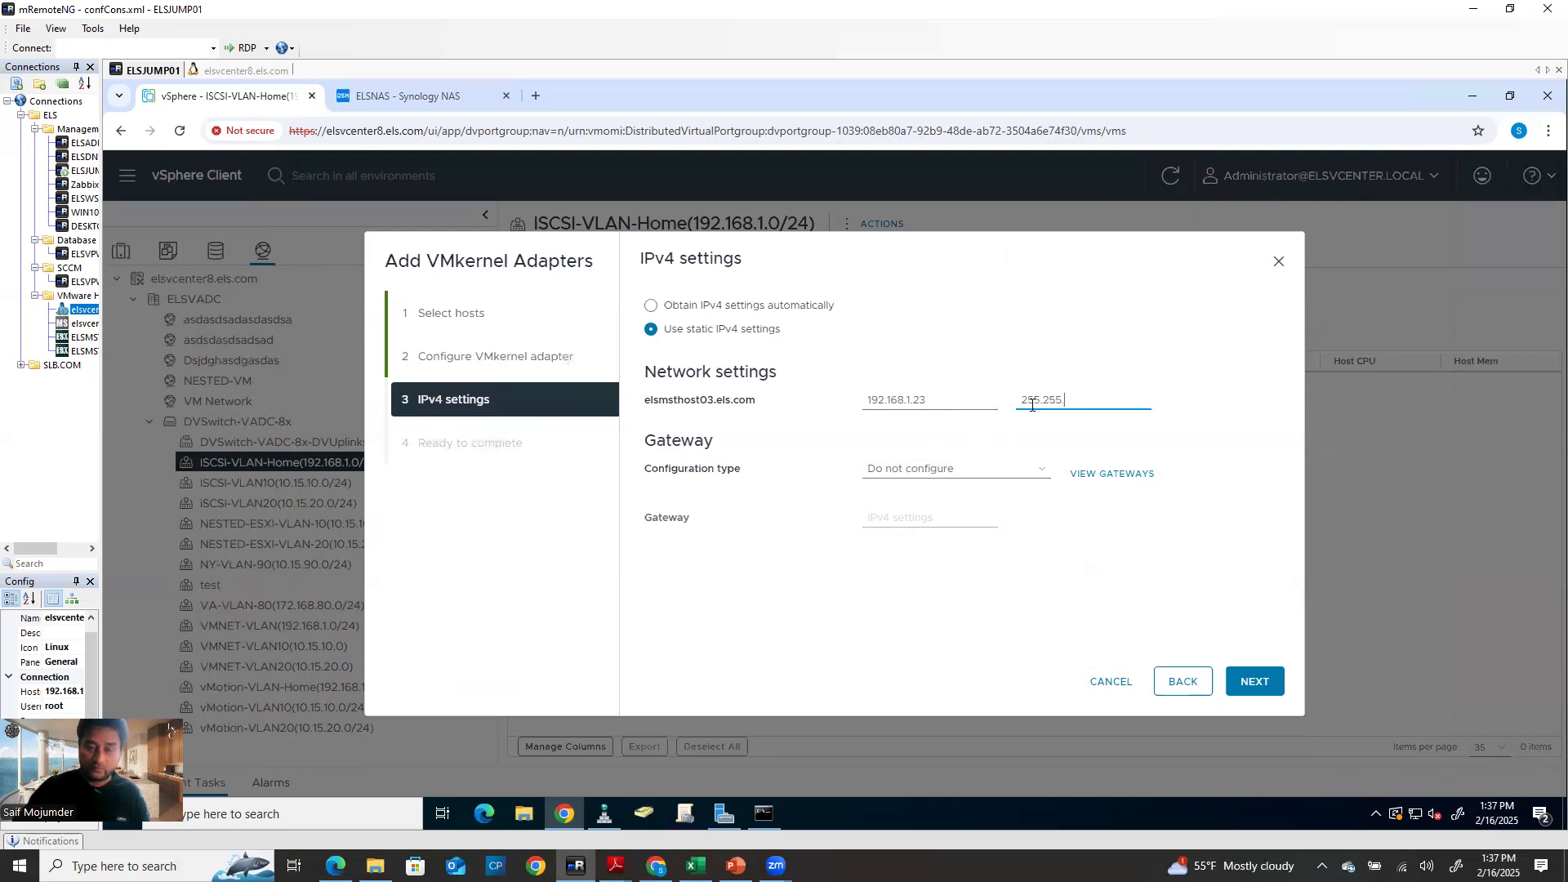
type("255.0")
left_click(978, 470)
left_click(989, 512)
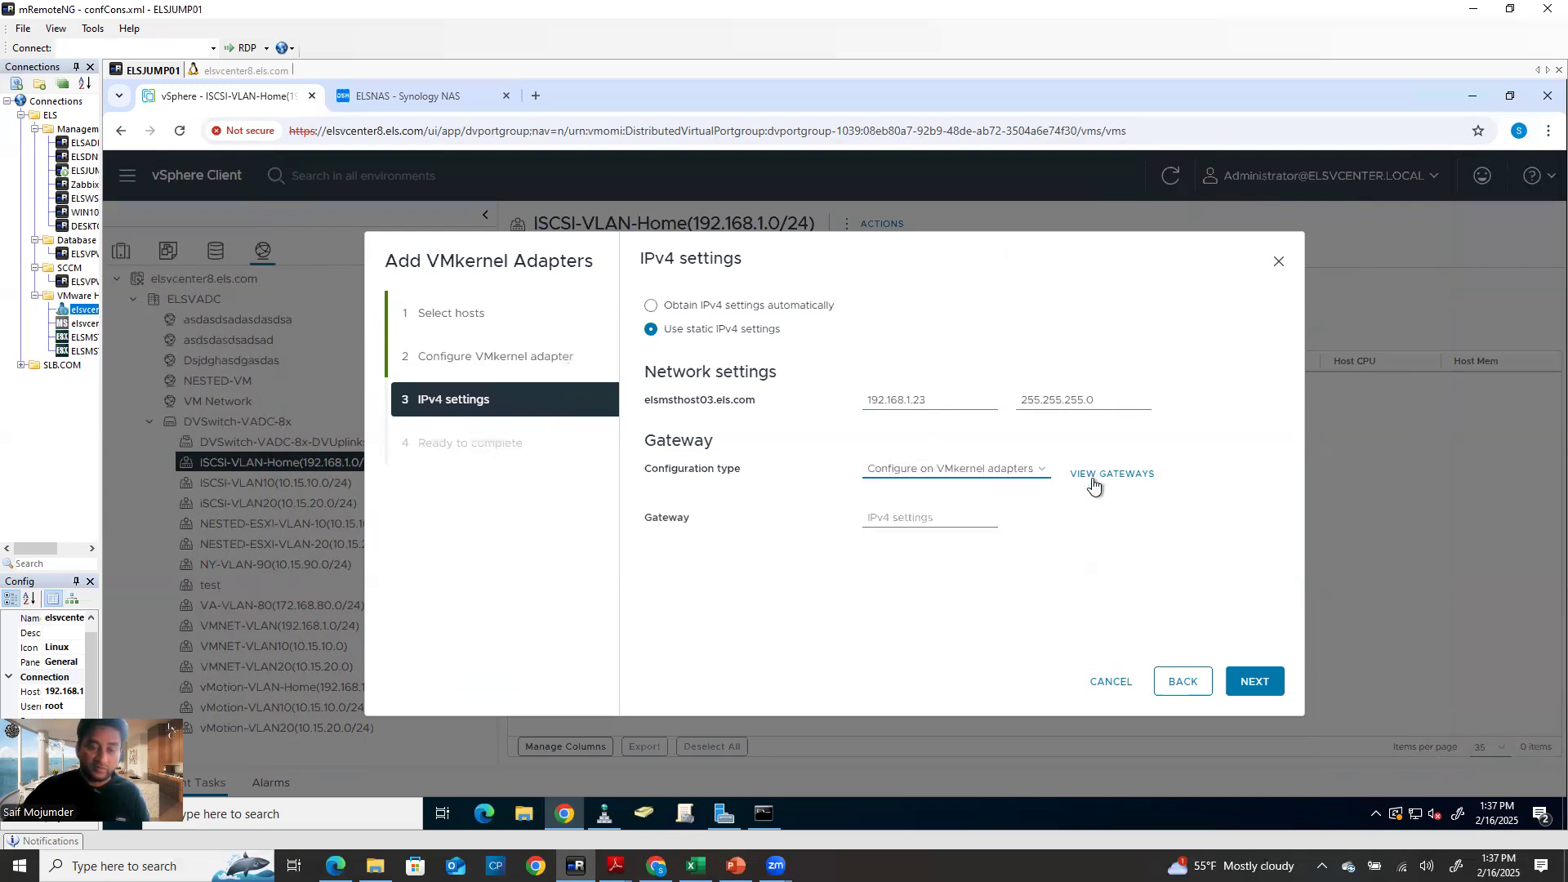
left_click(959, 518)
left_click(959, 552)
left_click(1258, 686)
left_click(1255, 683)
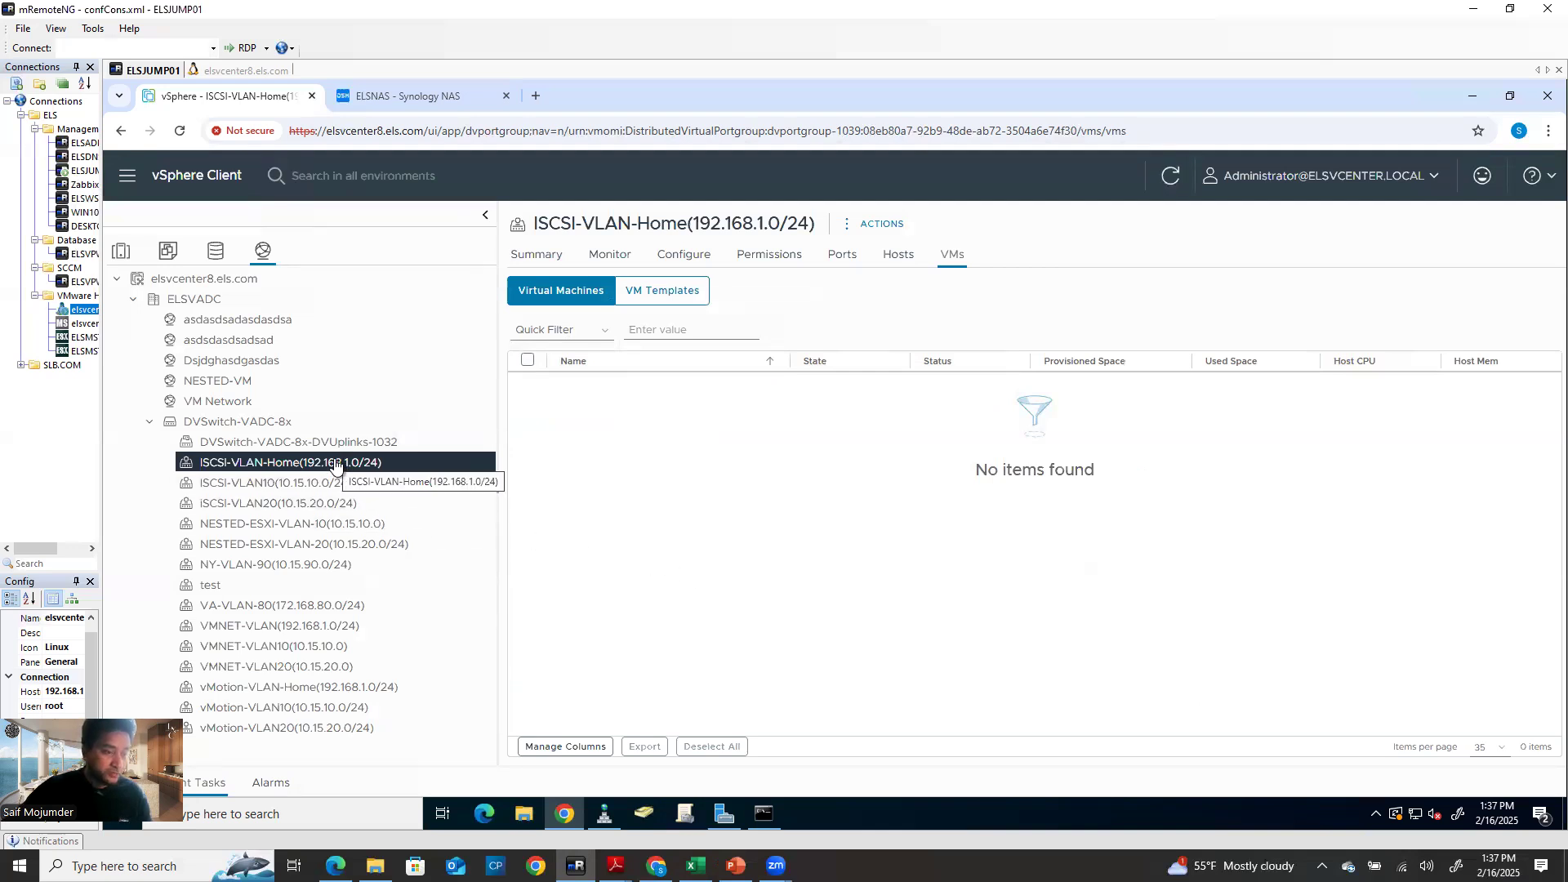
Run nslookup on 192.168.1.23 in Command Prompt
left_click(123, 258)
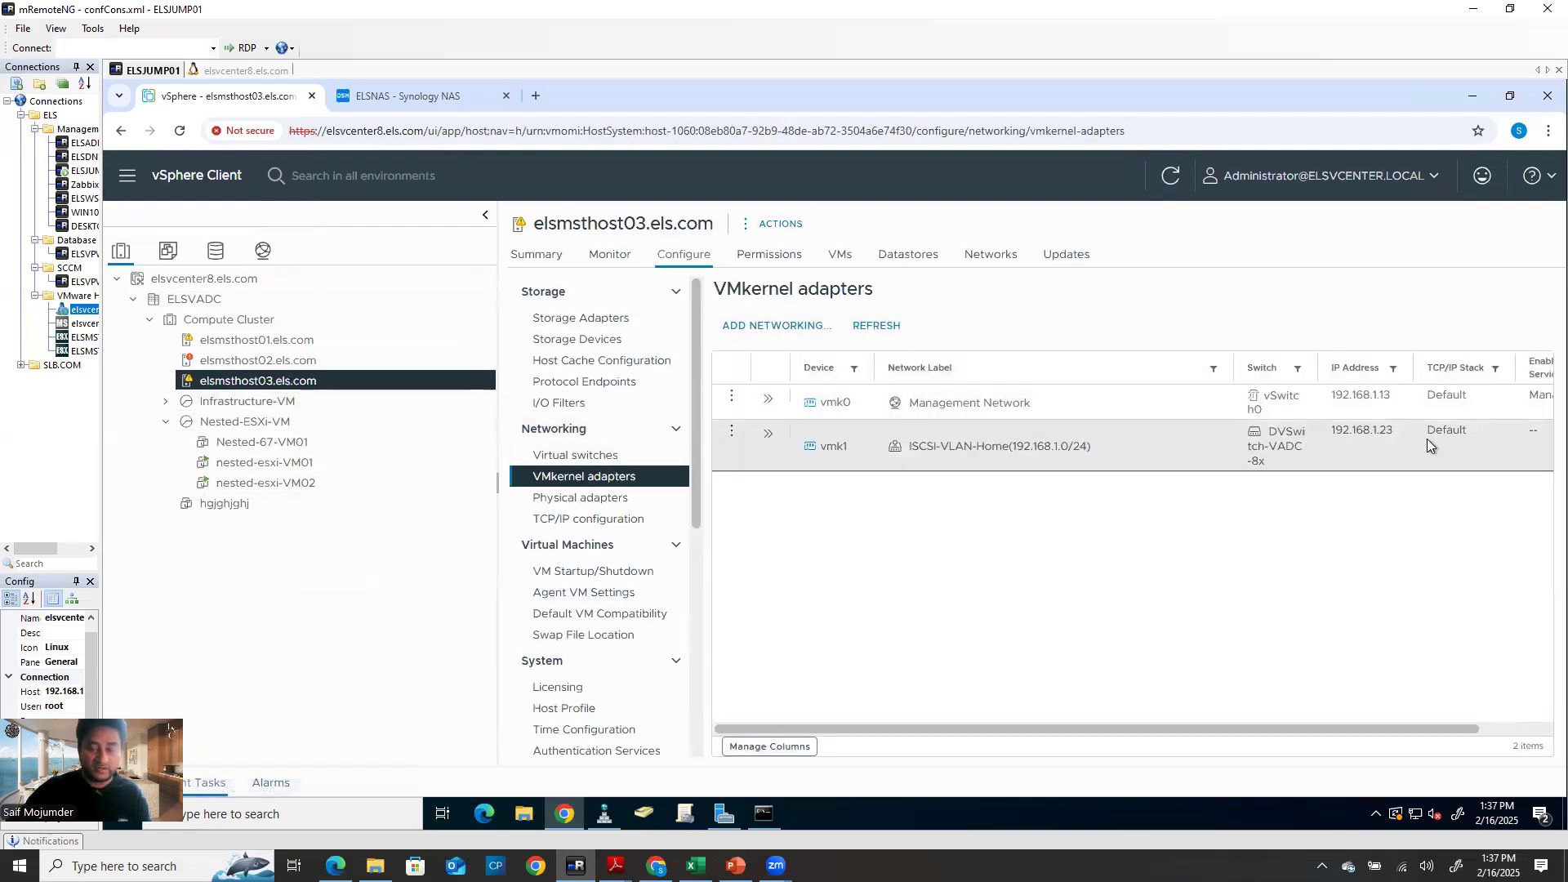
left_click(762, 815)
key("Up")
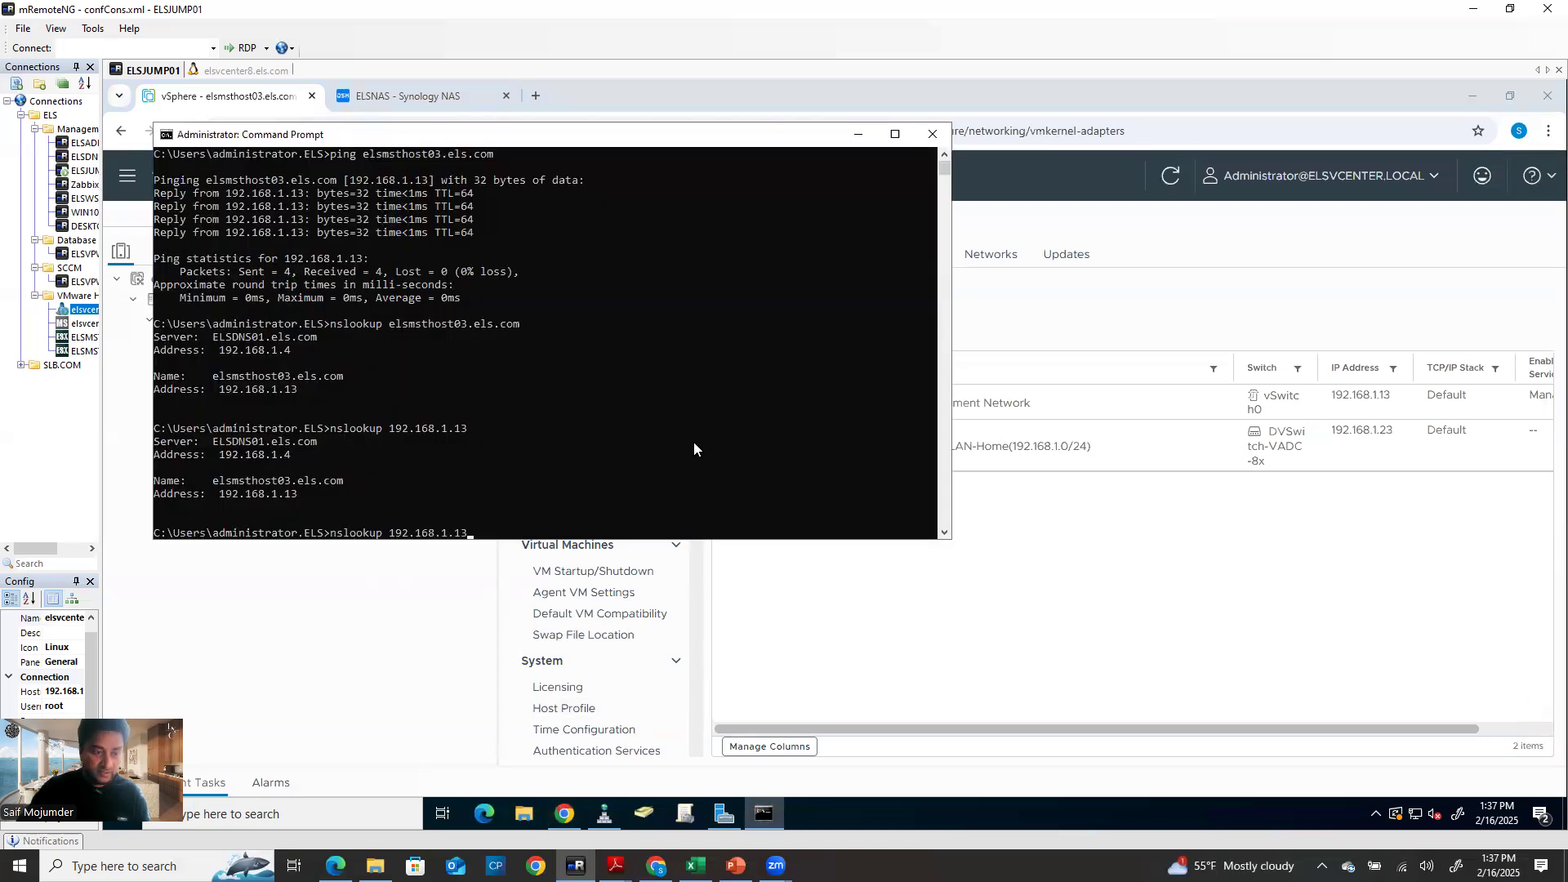
key("BackSpace")
key("BackSpace")
type("23")
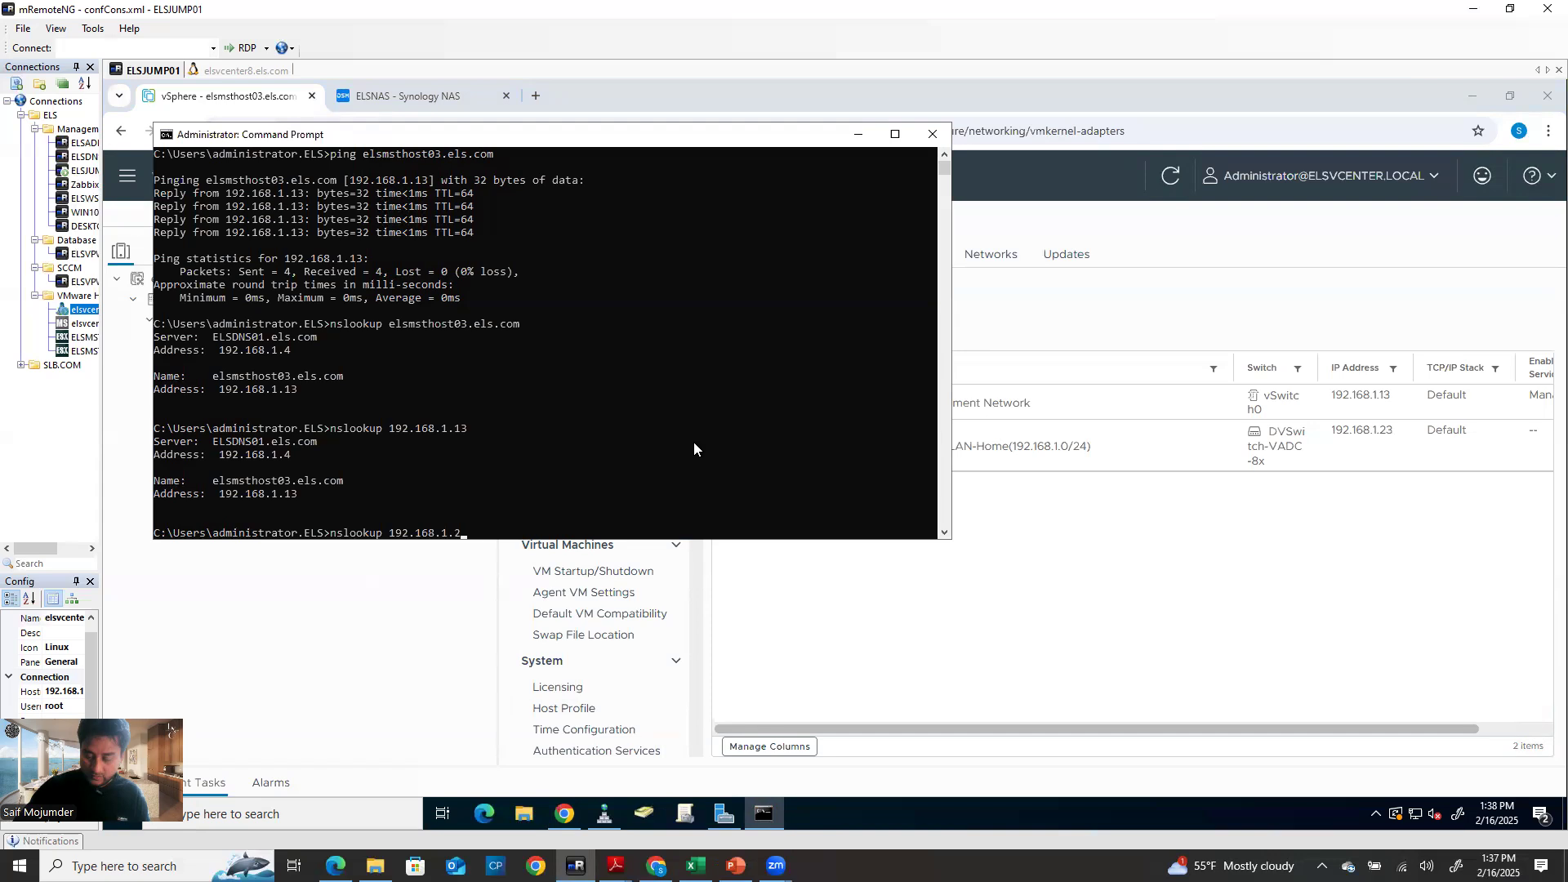
key("Return")
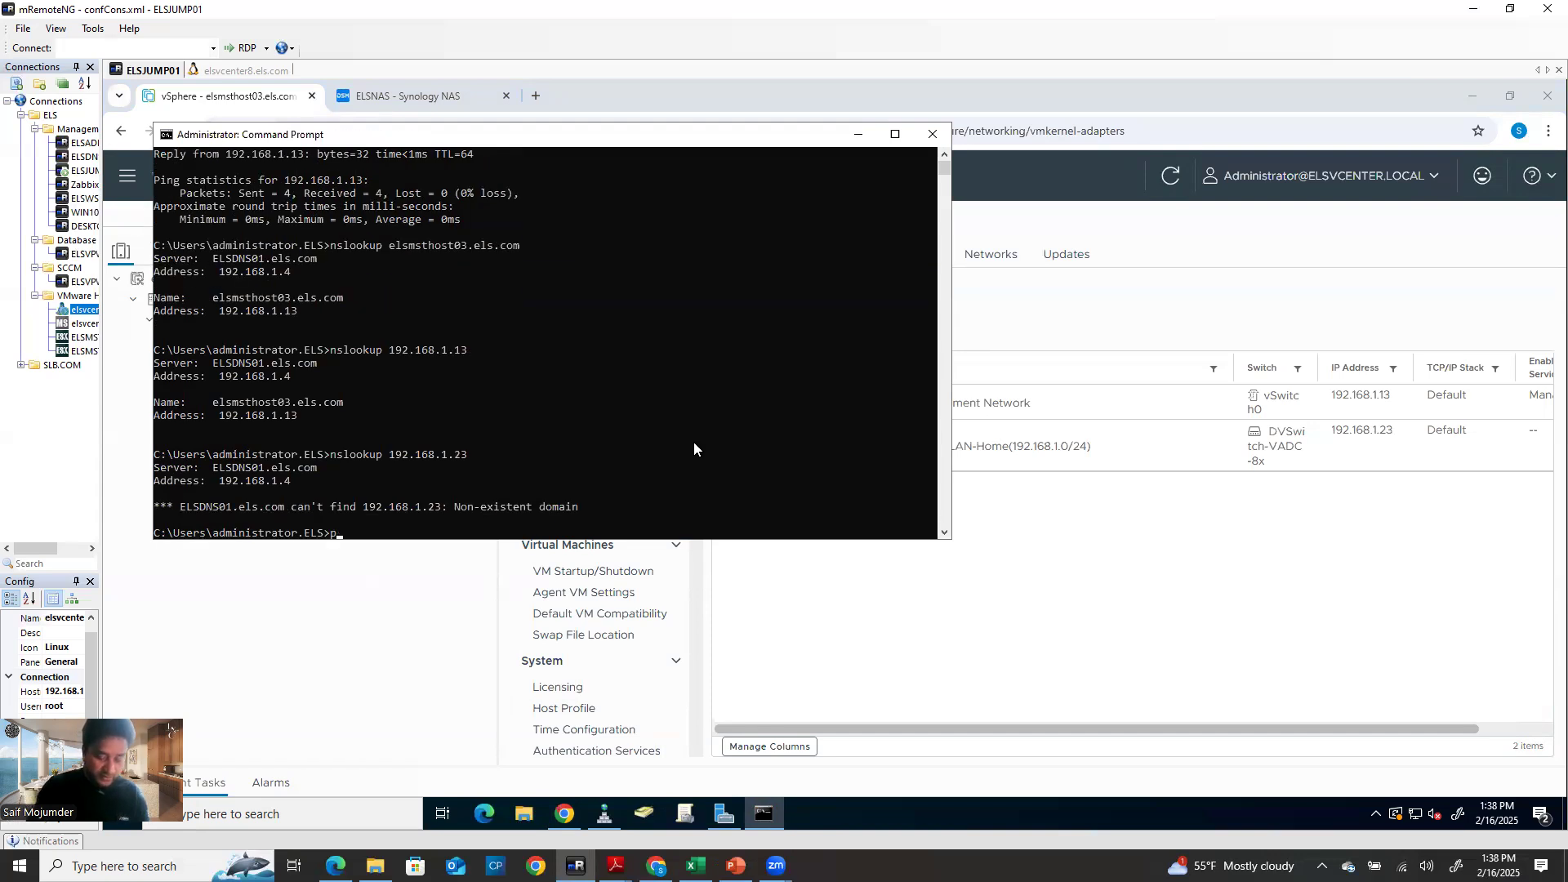
Ping 192.168.1.23 and minimize the console
type("ping 192")
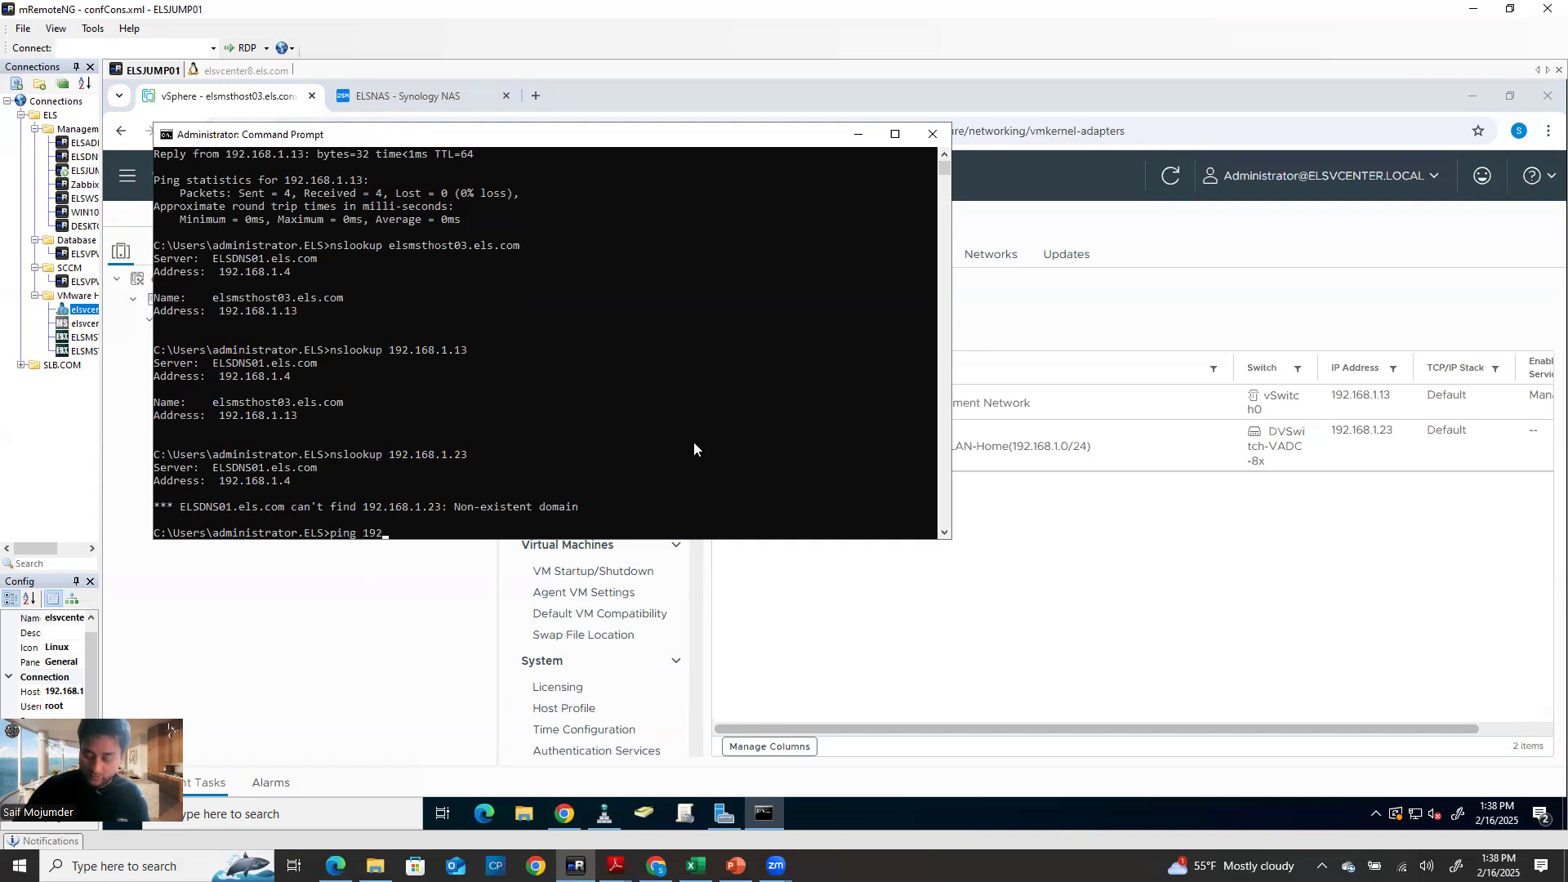
type(".168.1.23")
key("Return")
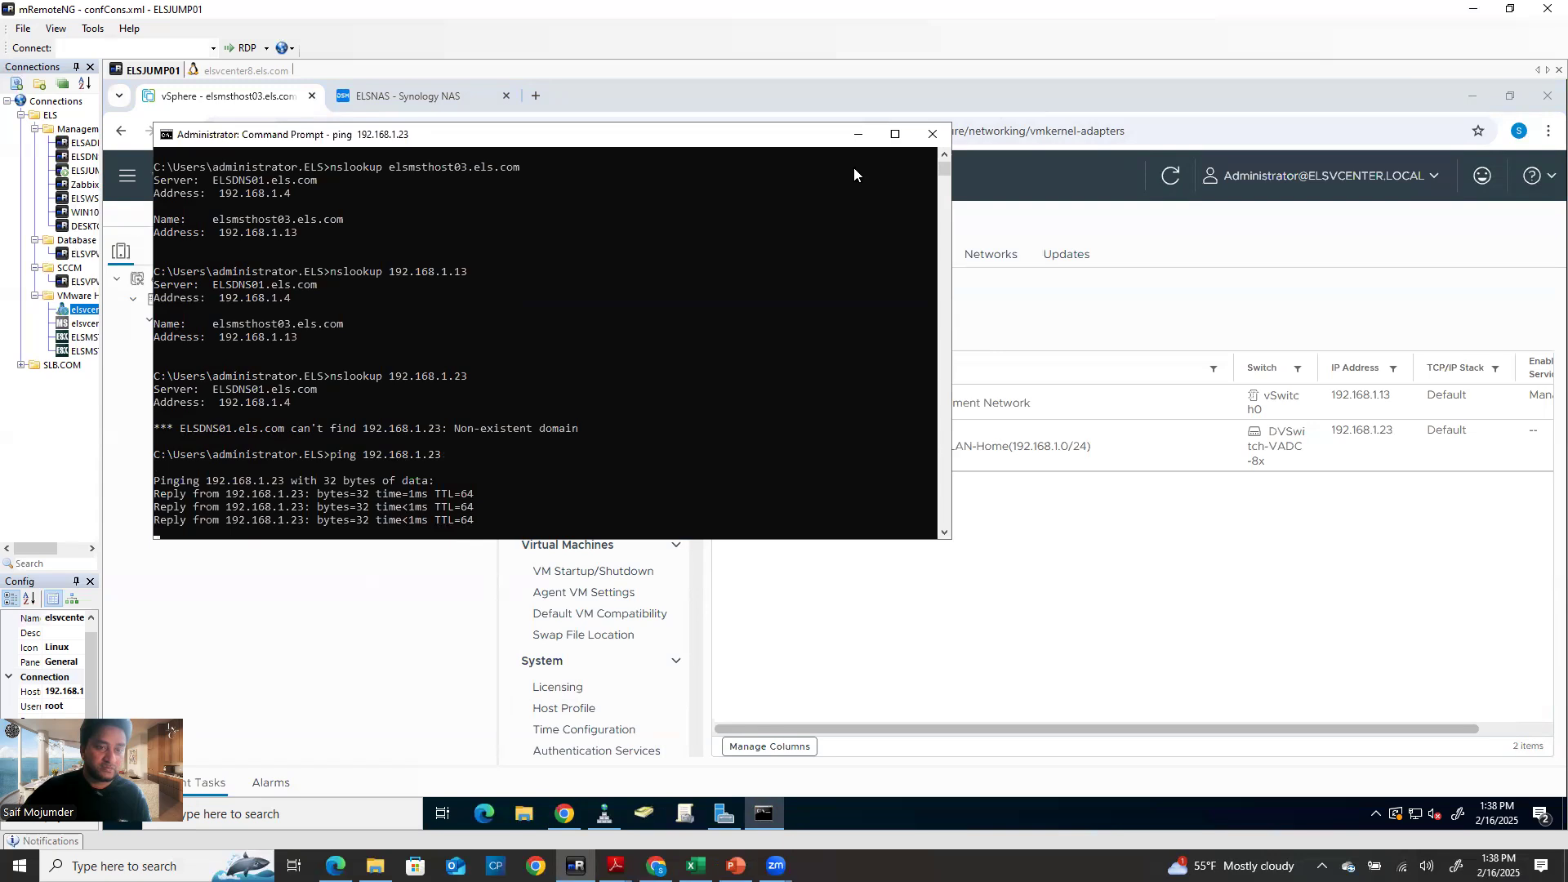
left_click(861, 138)
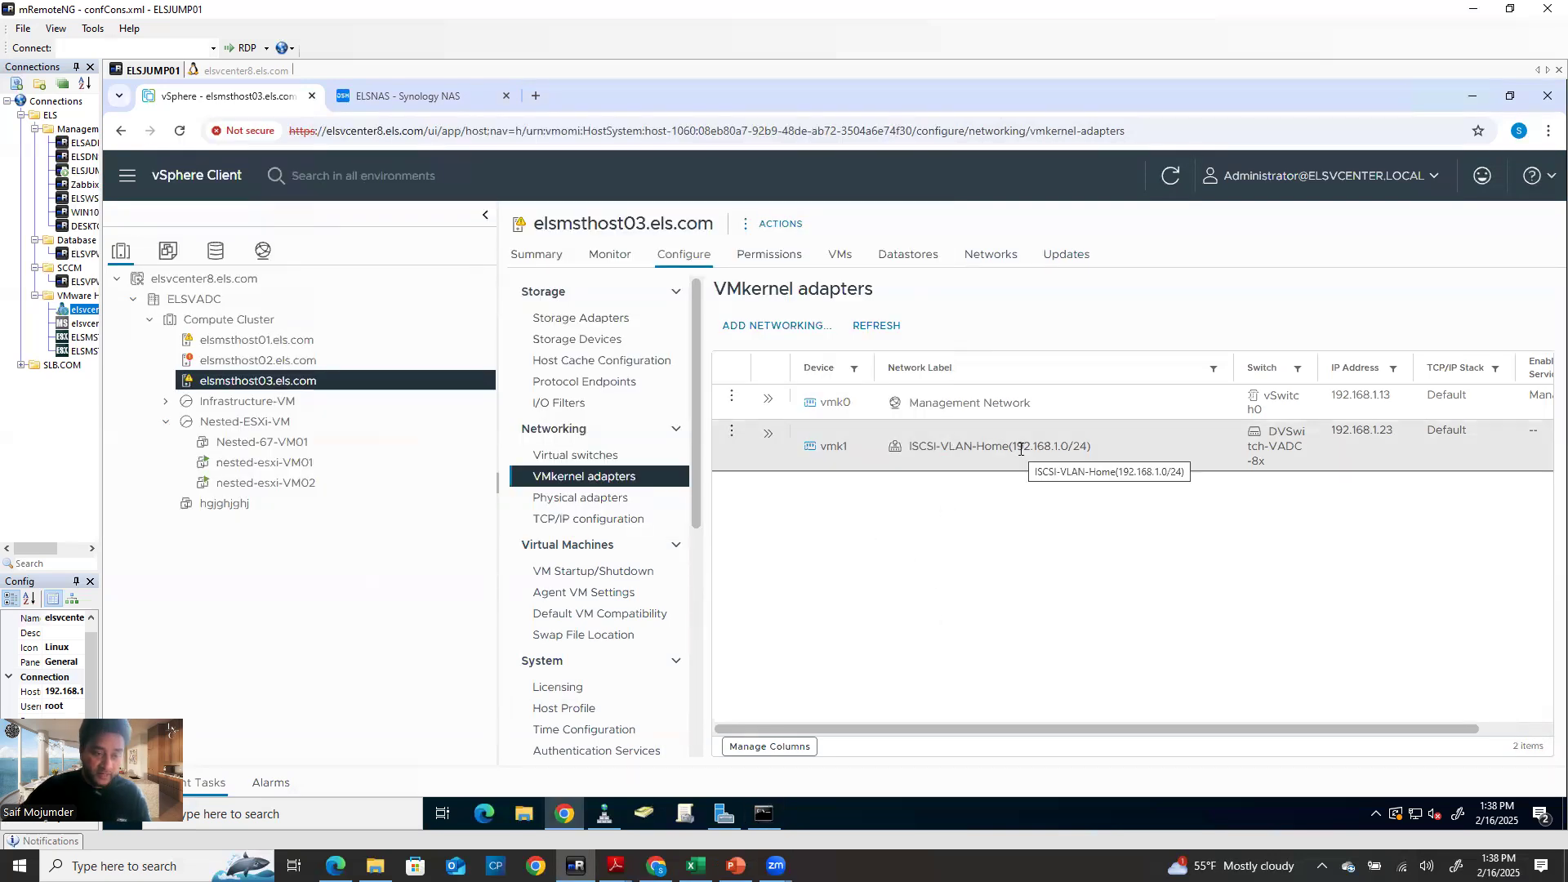
Bind VMkernel adapter vmk1 on ISCSI-VLAN-Home to iSCSI adapter vmhba64
left_click(572, 317)
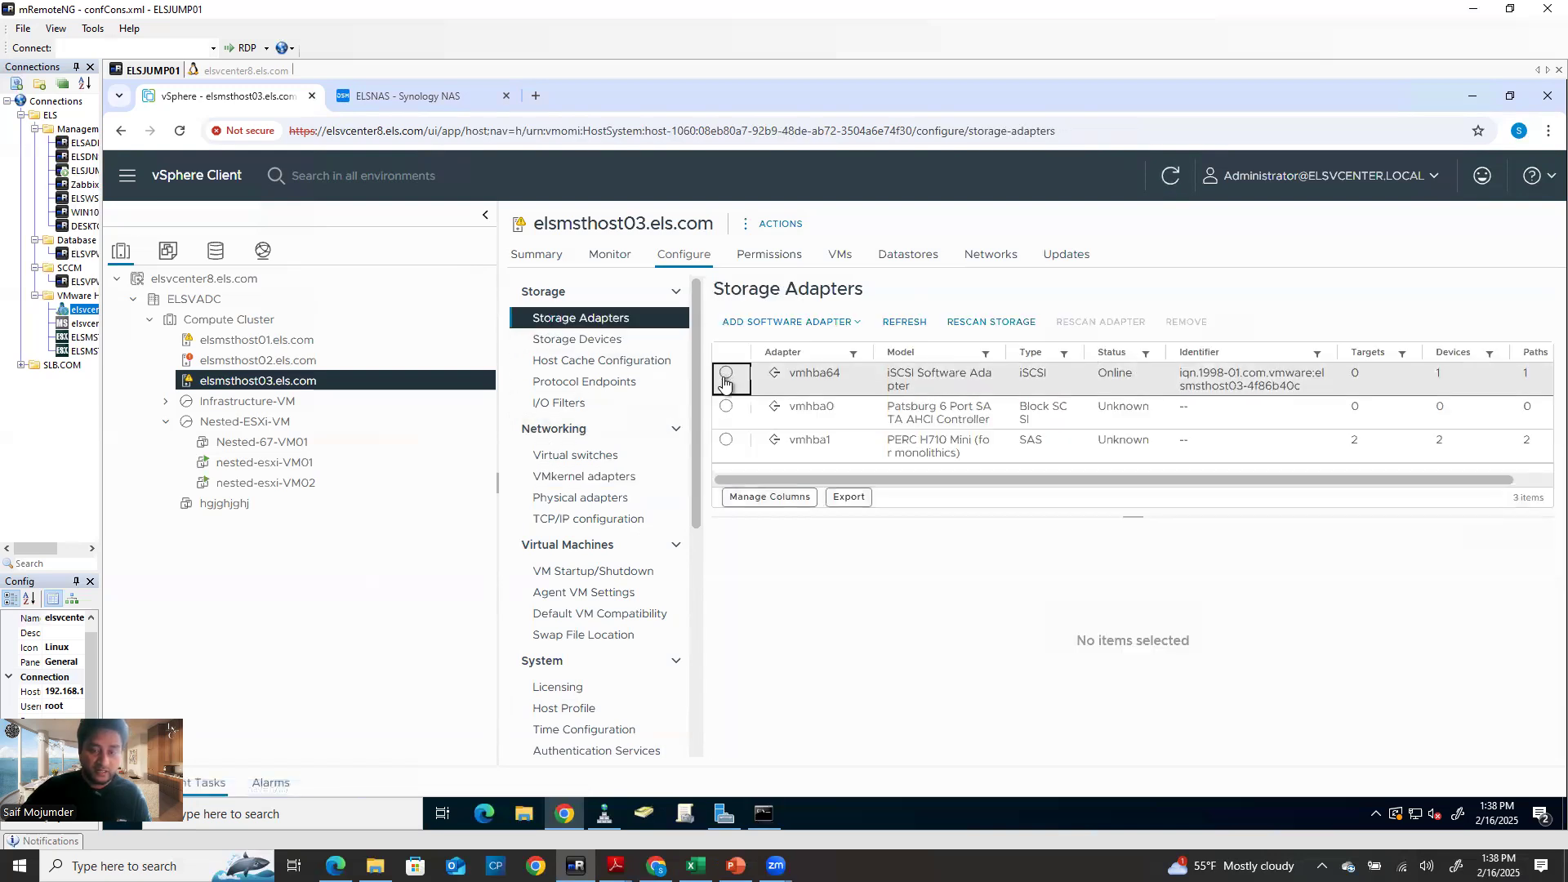
left_click(725, 381)
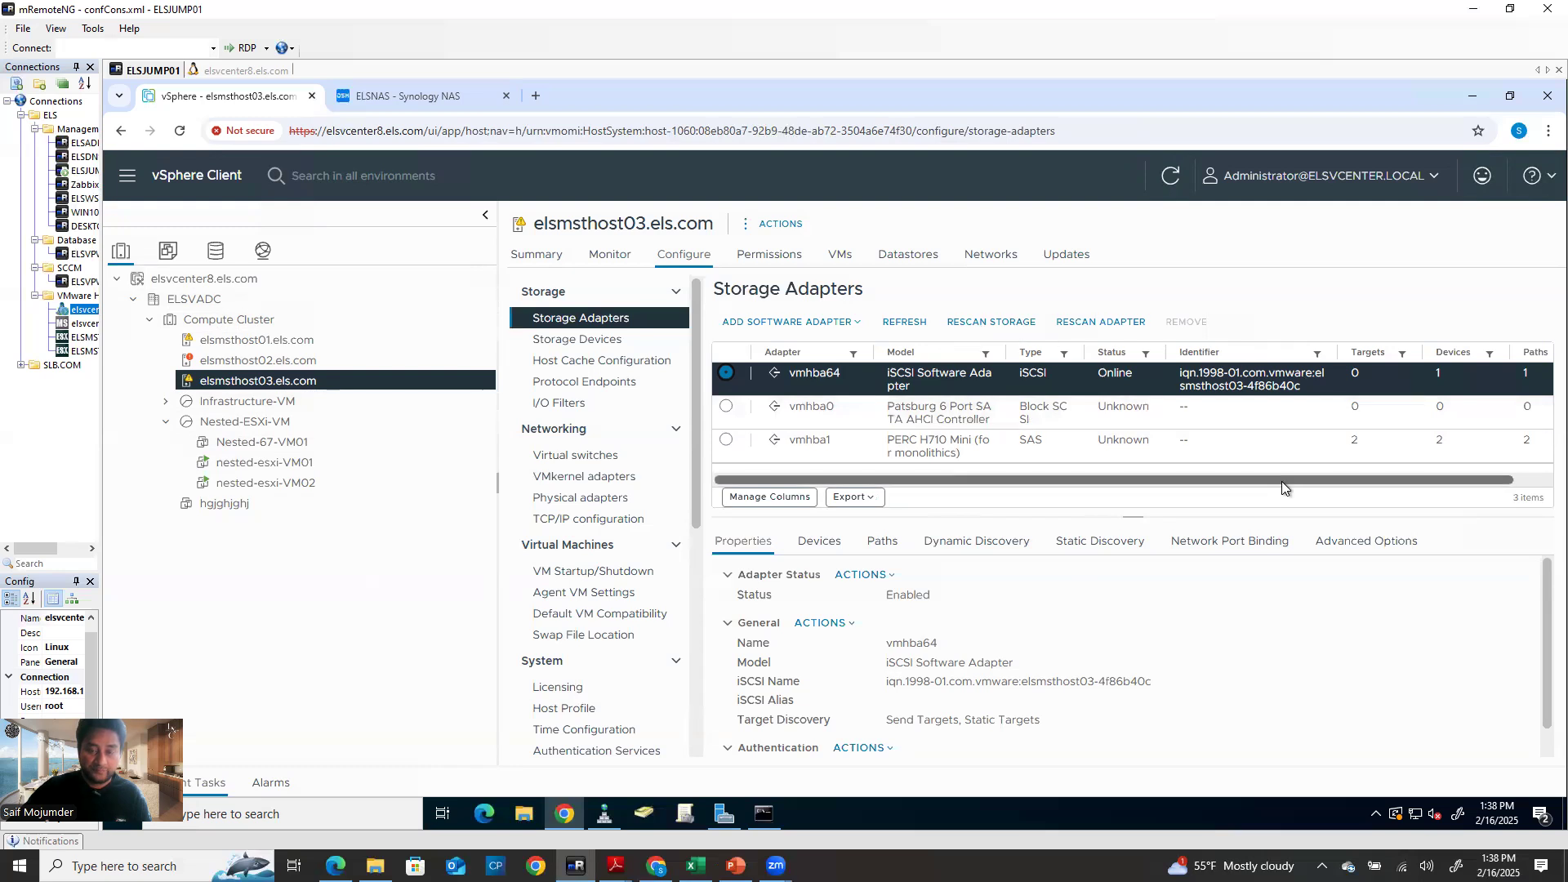
left_click(1233, 543)
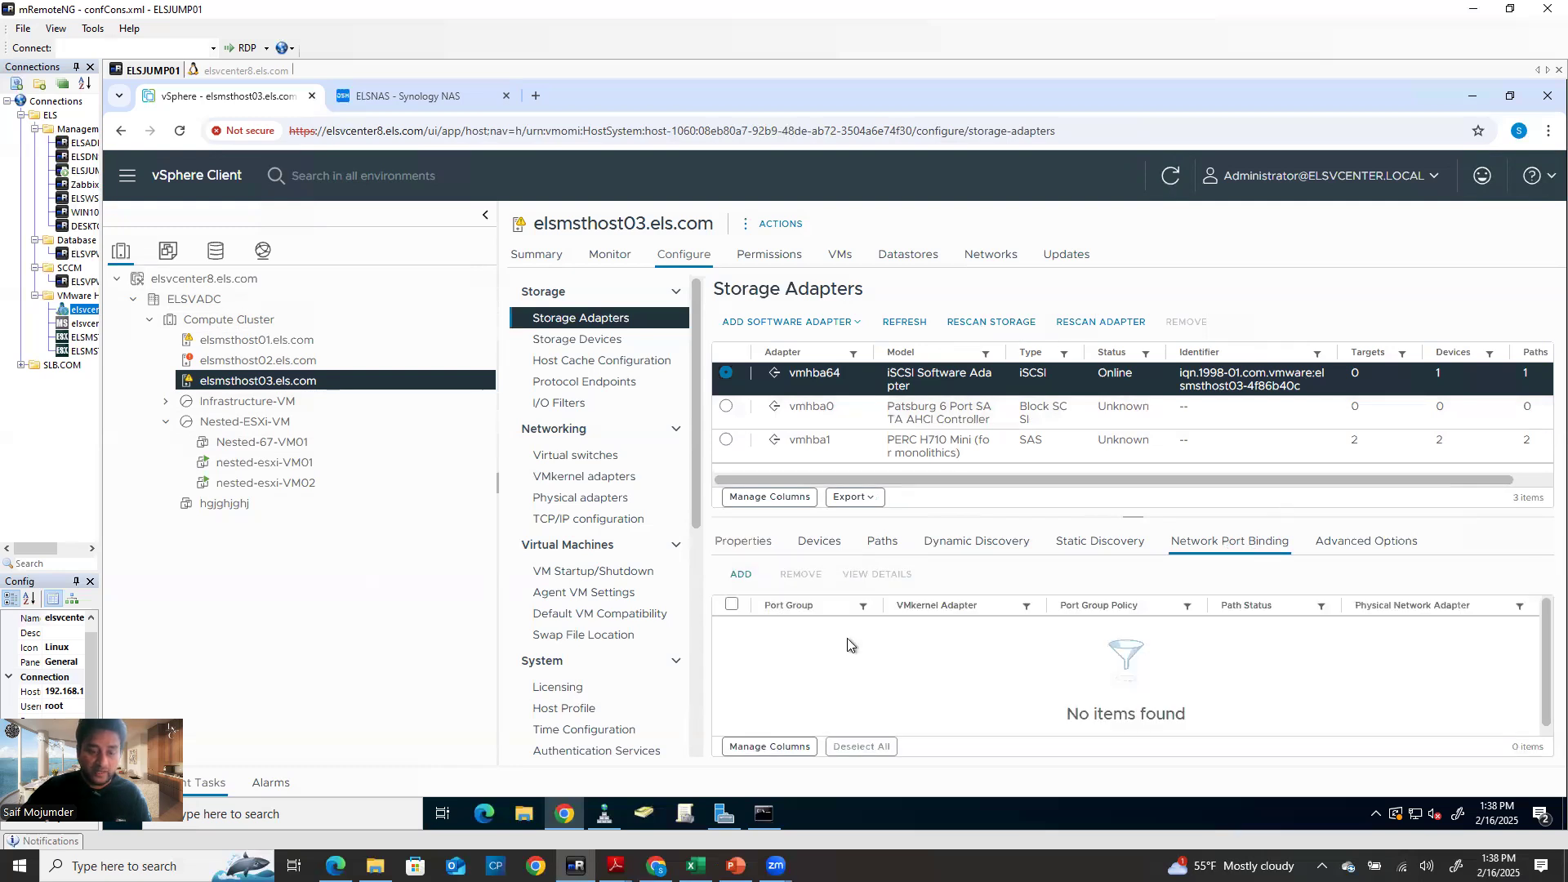
left_click(740, 576)
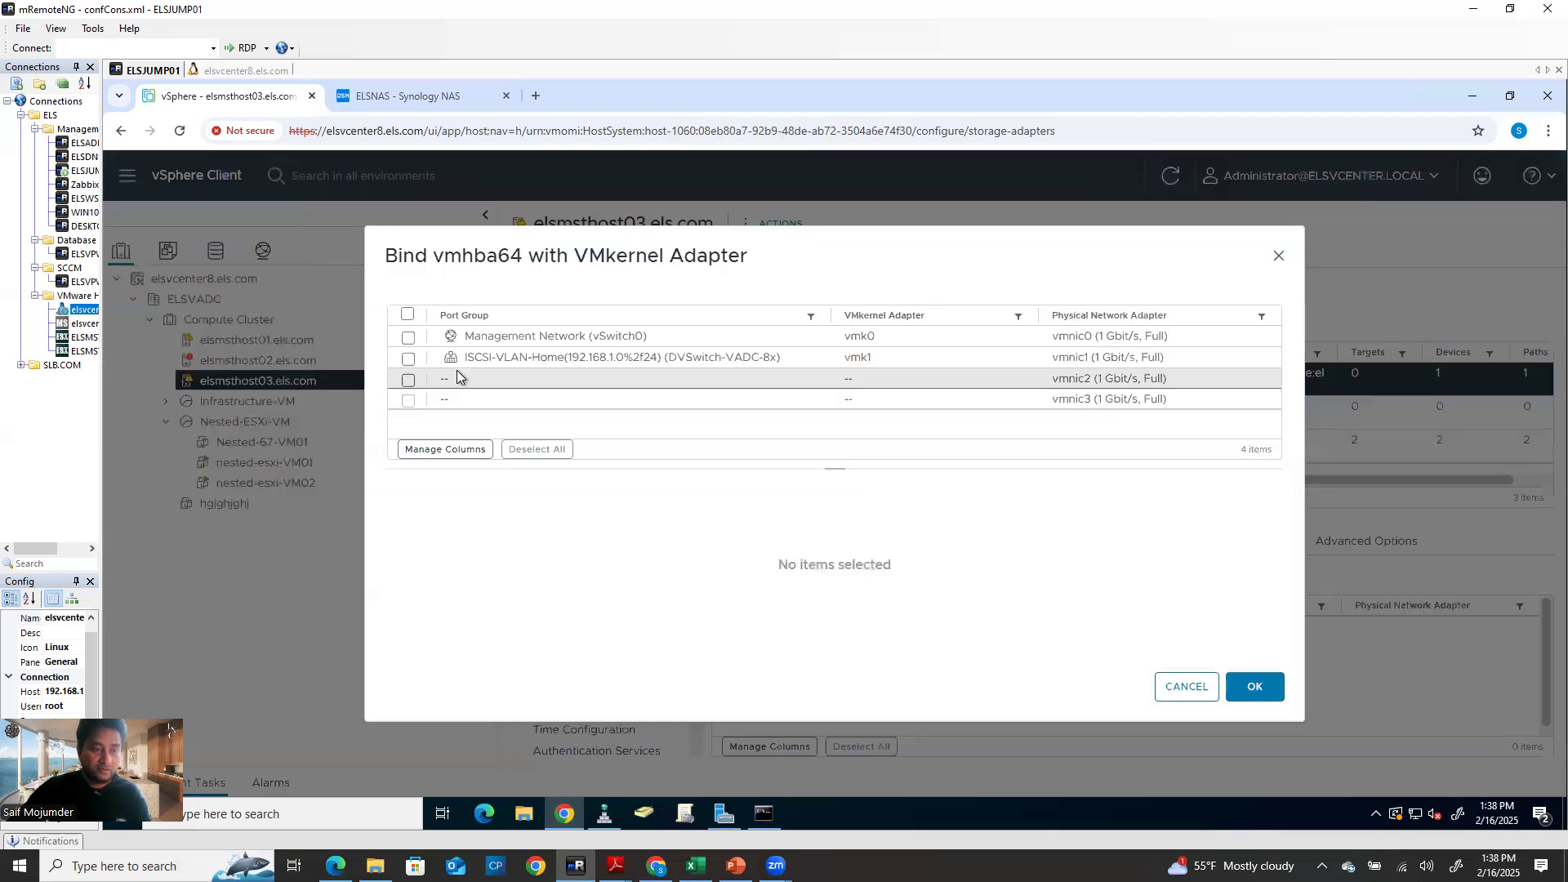
left_click(409, 358)
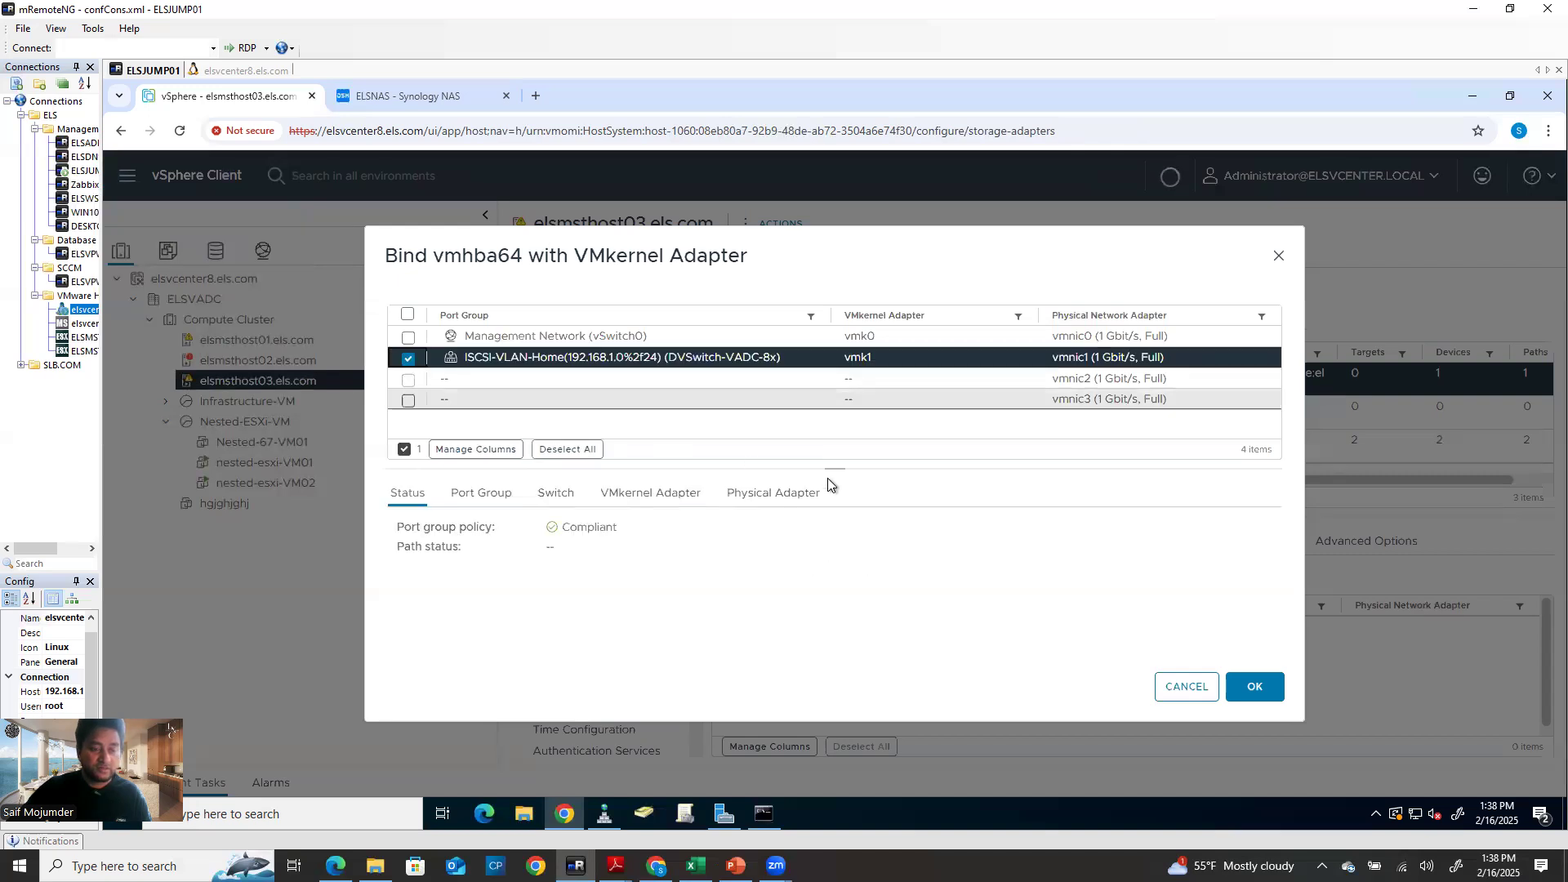
left_click(1254, 689)
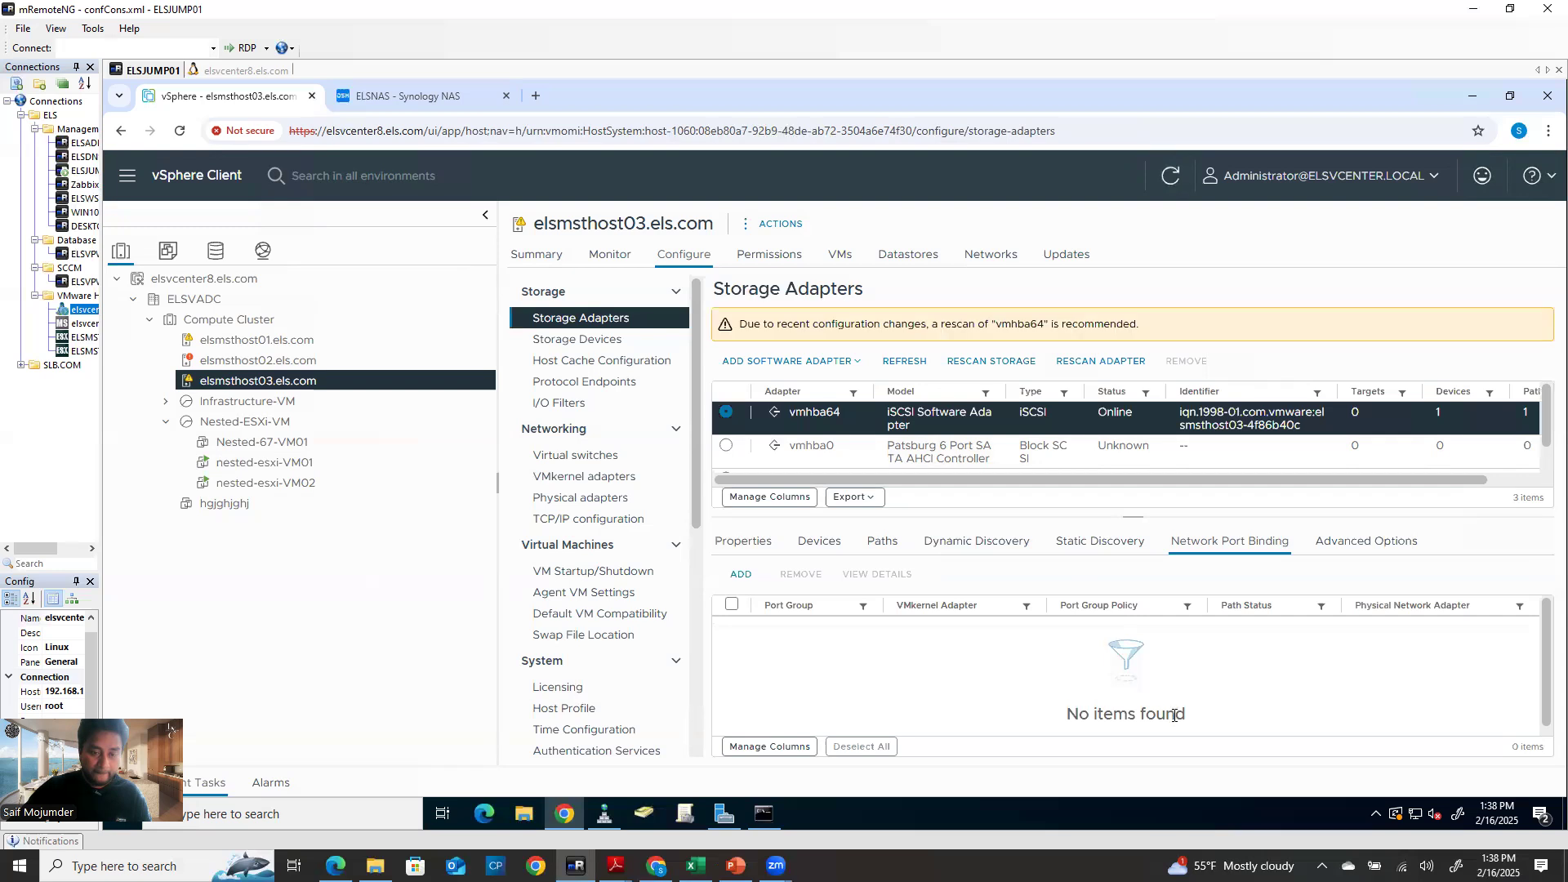
left_click(885, 542)
Add 192.168.1.101 and 192.168.1.103 as dynamic discovery send targets on vmhba64
left_click(990, 542)
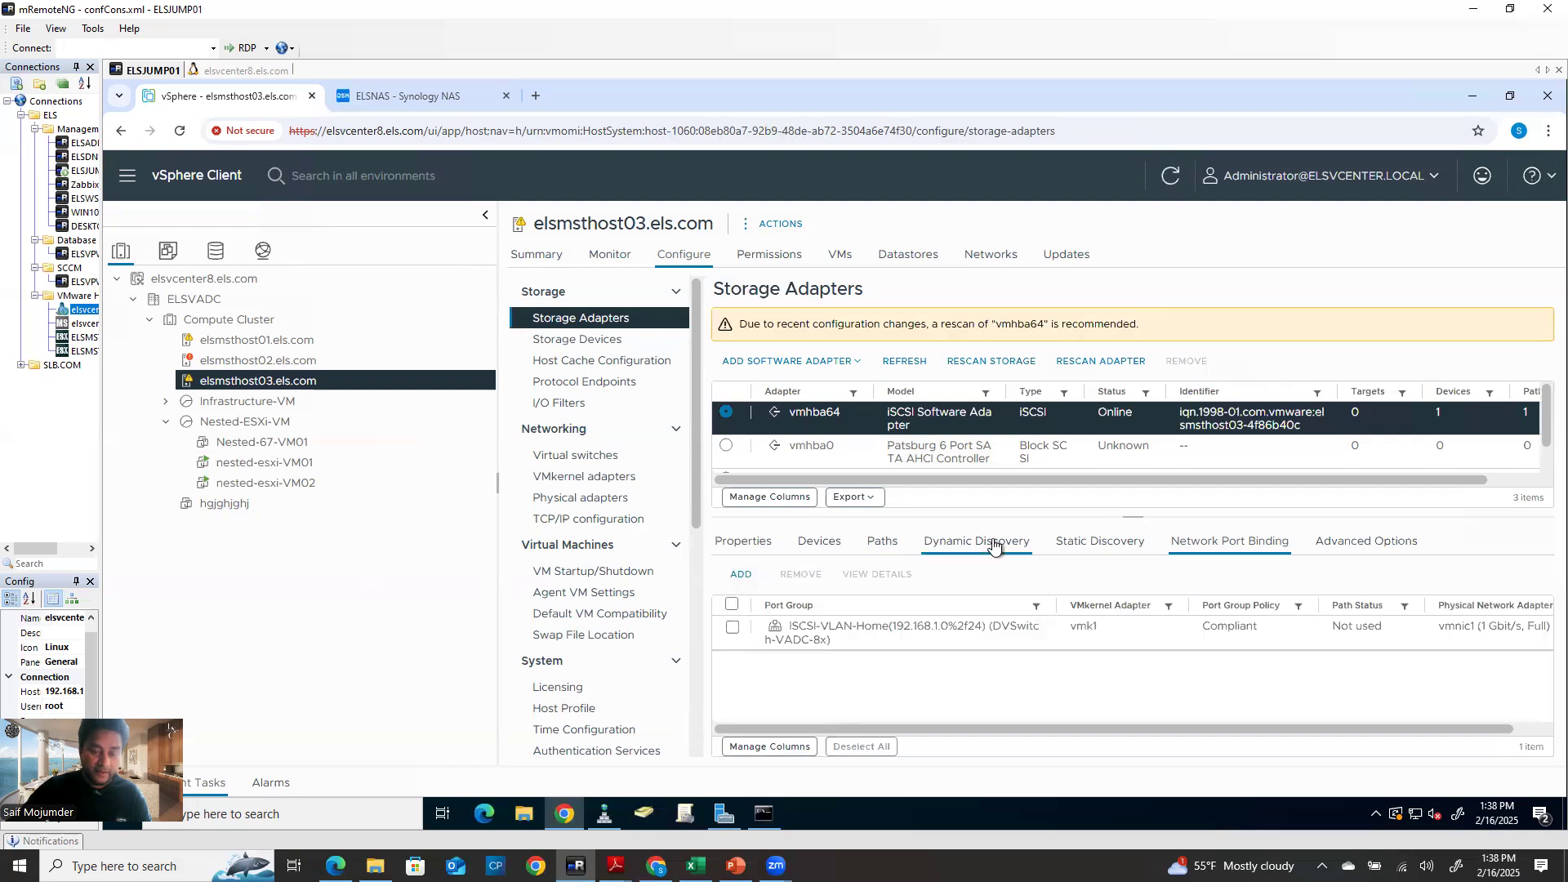
left_click(735, 576)
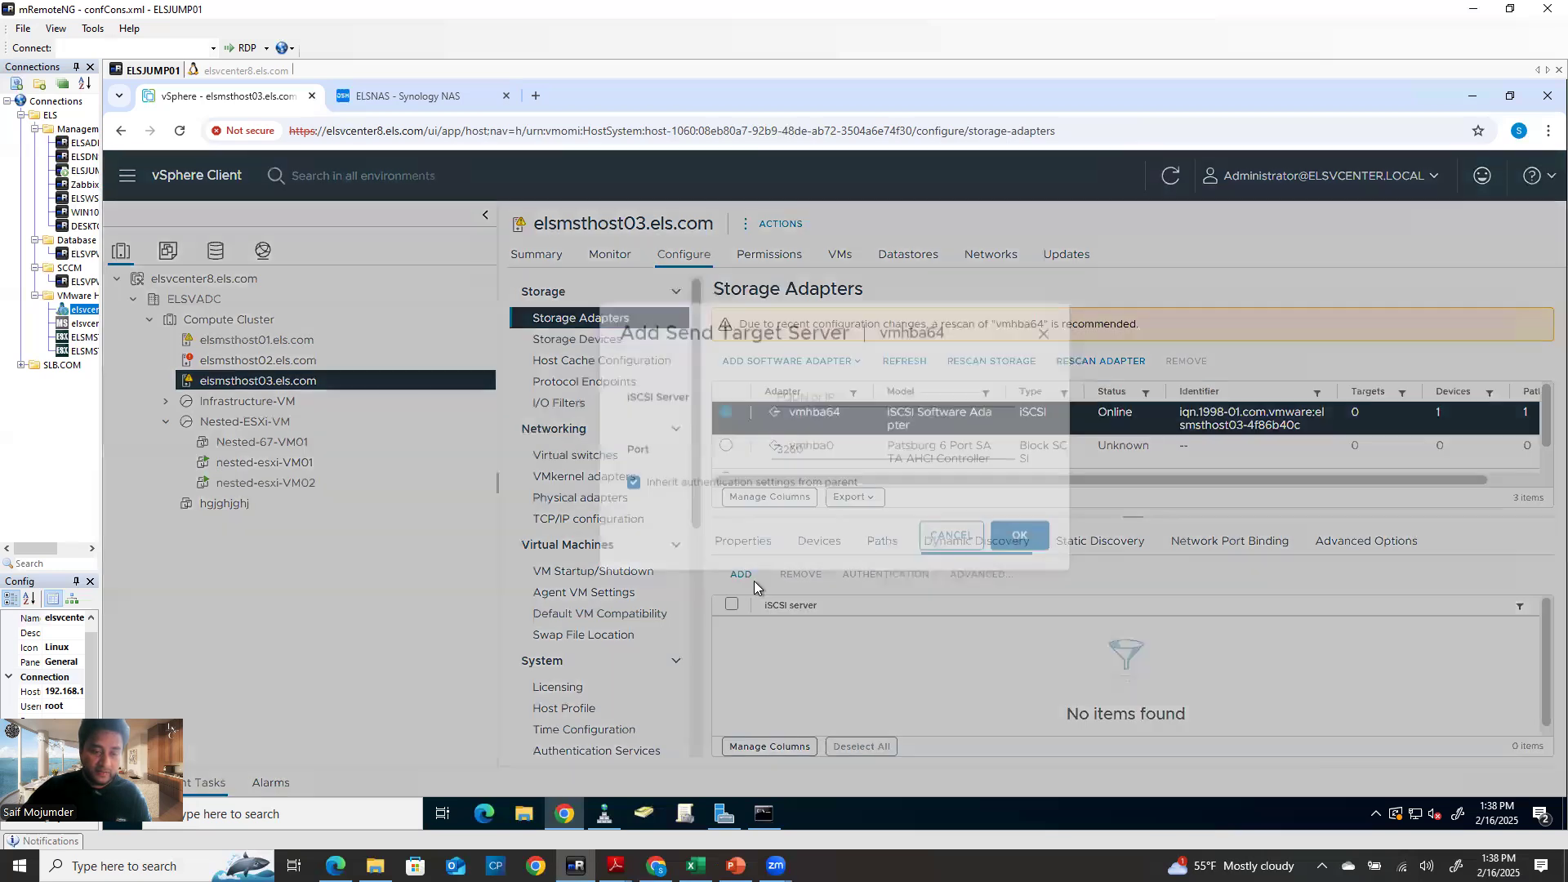
left_click(788, 439)
left_click(914, 498)
left_click(966, 565)
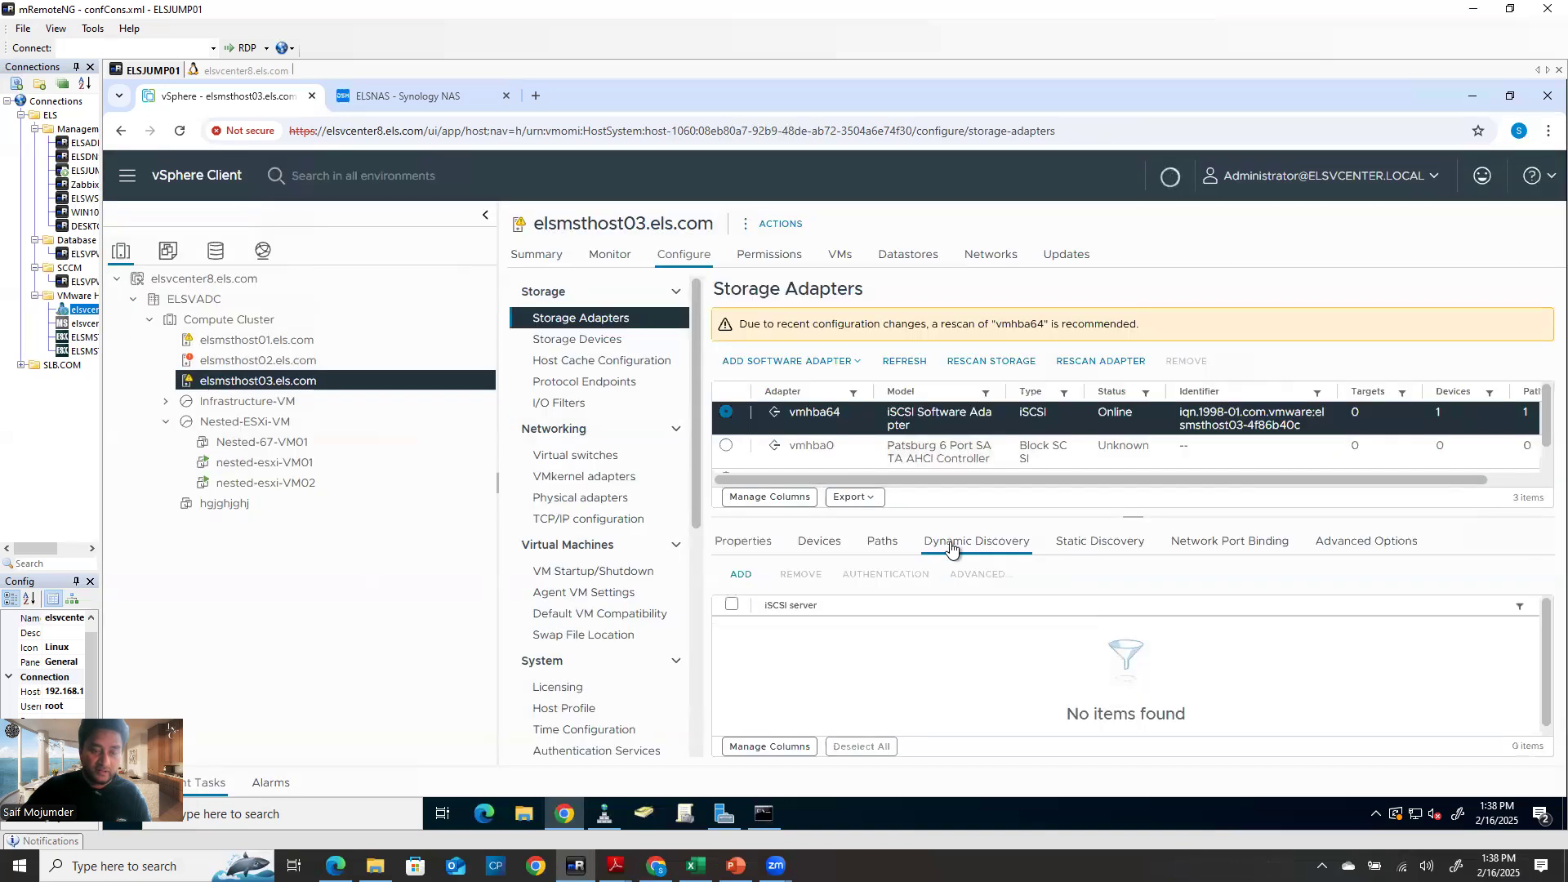
left_click_drag(747, 587, 744, 580)
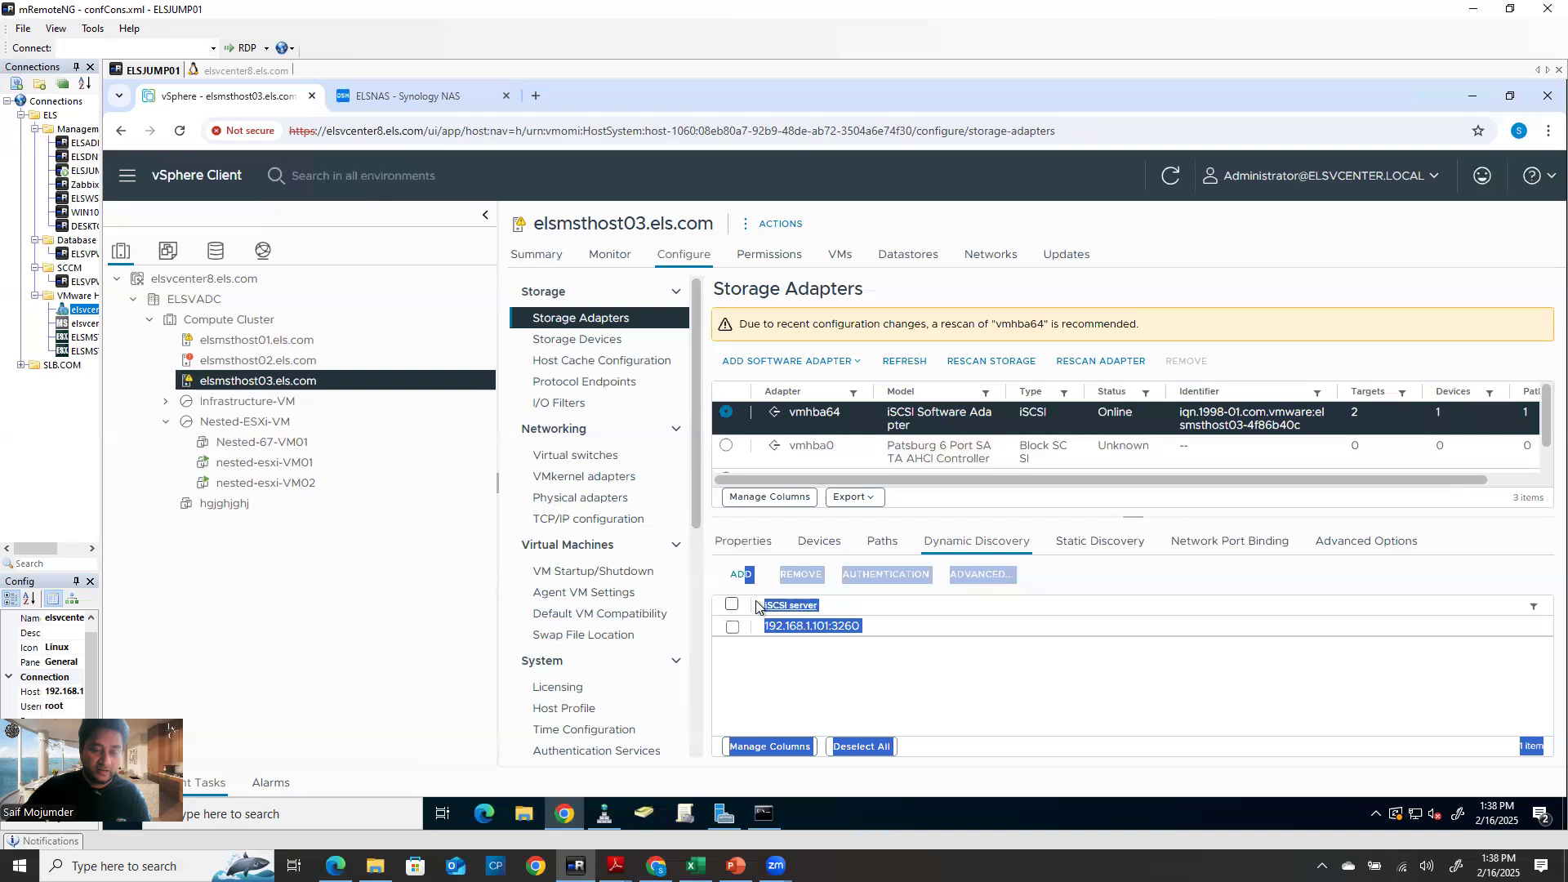
left_click(738, 575)
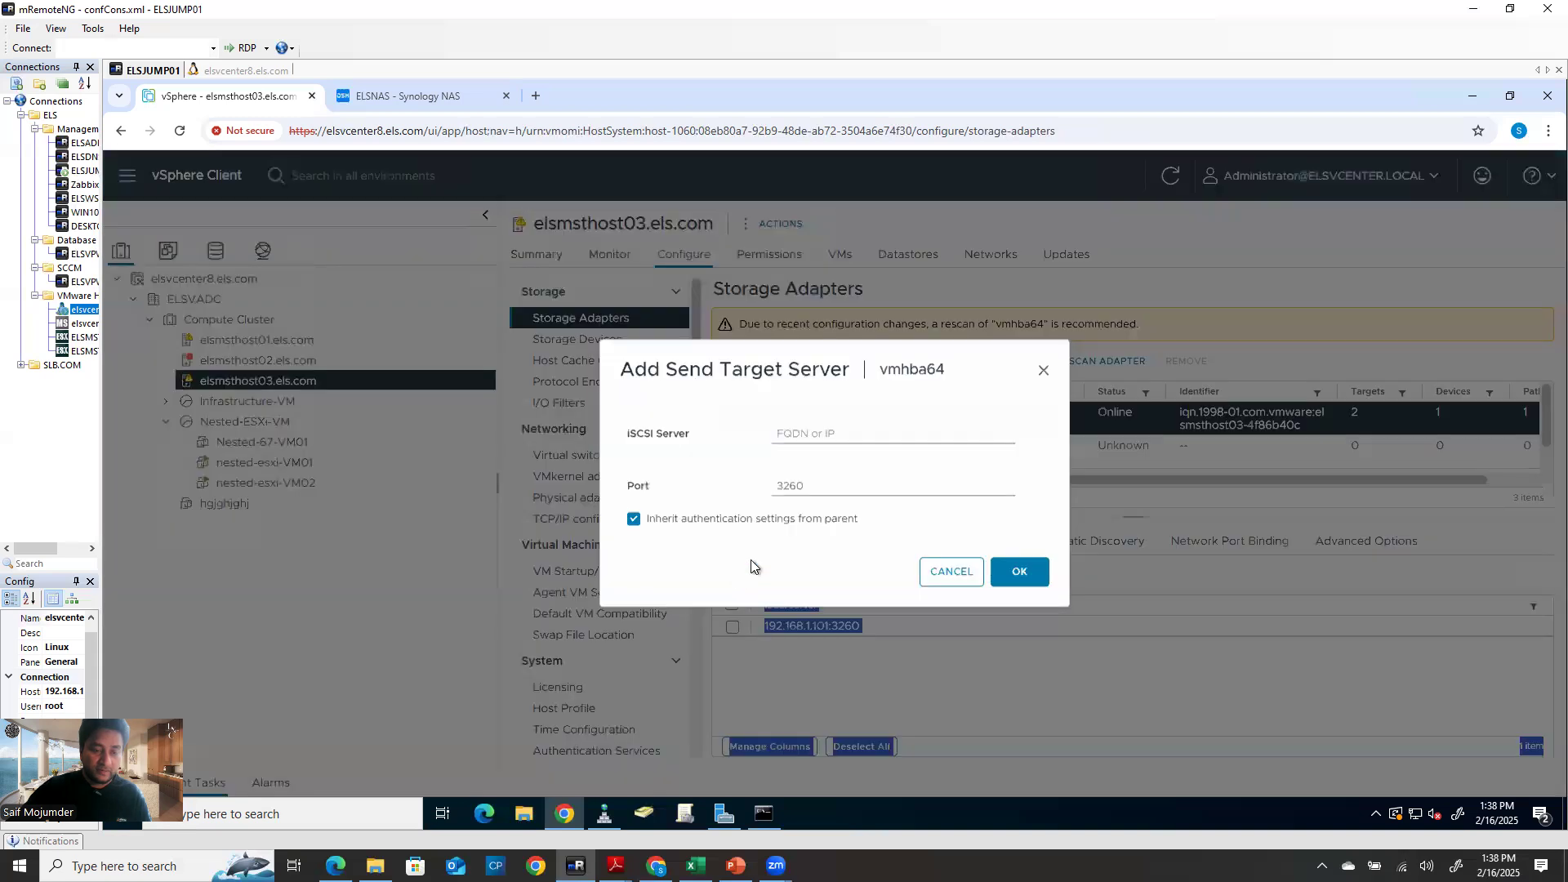
left_click(850, 435)
left_click(890, 500)
left_click(1013, 574)
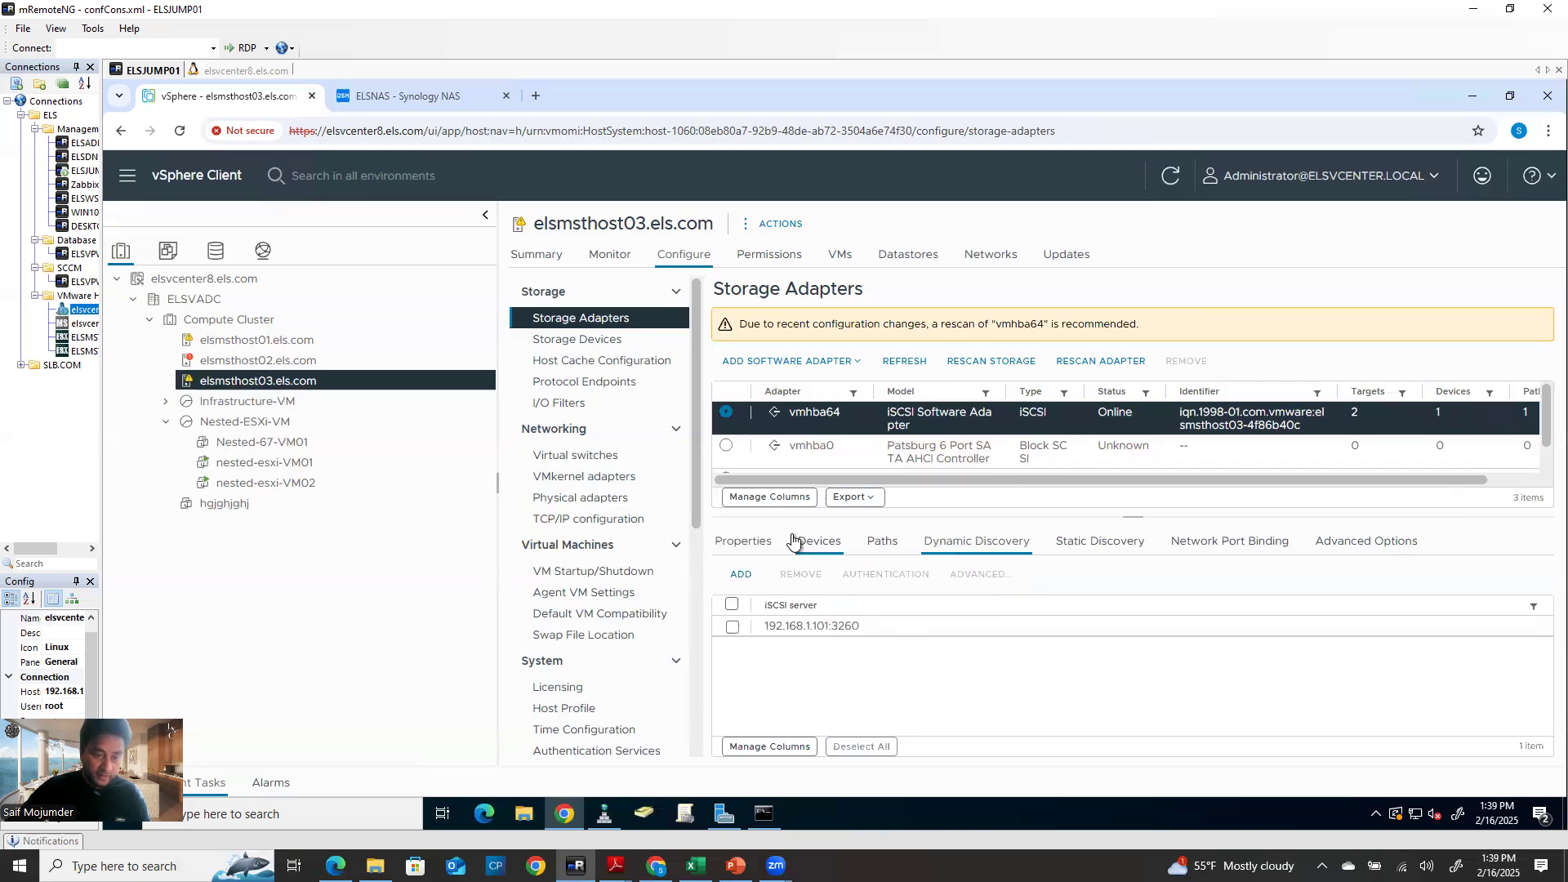
Rescan the host's storage and refresh the client
left_click(984, 362)
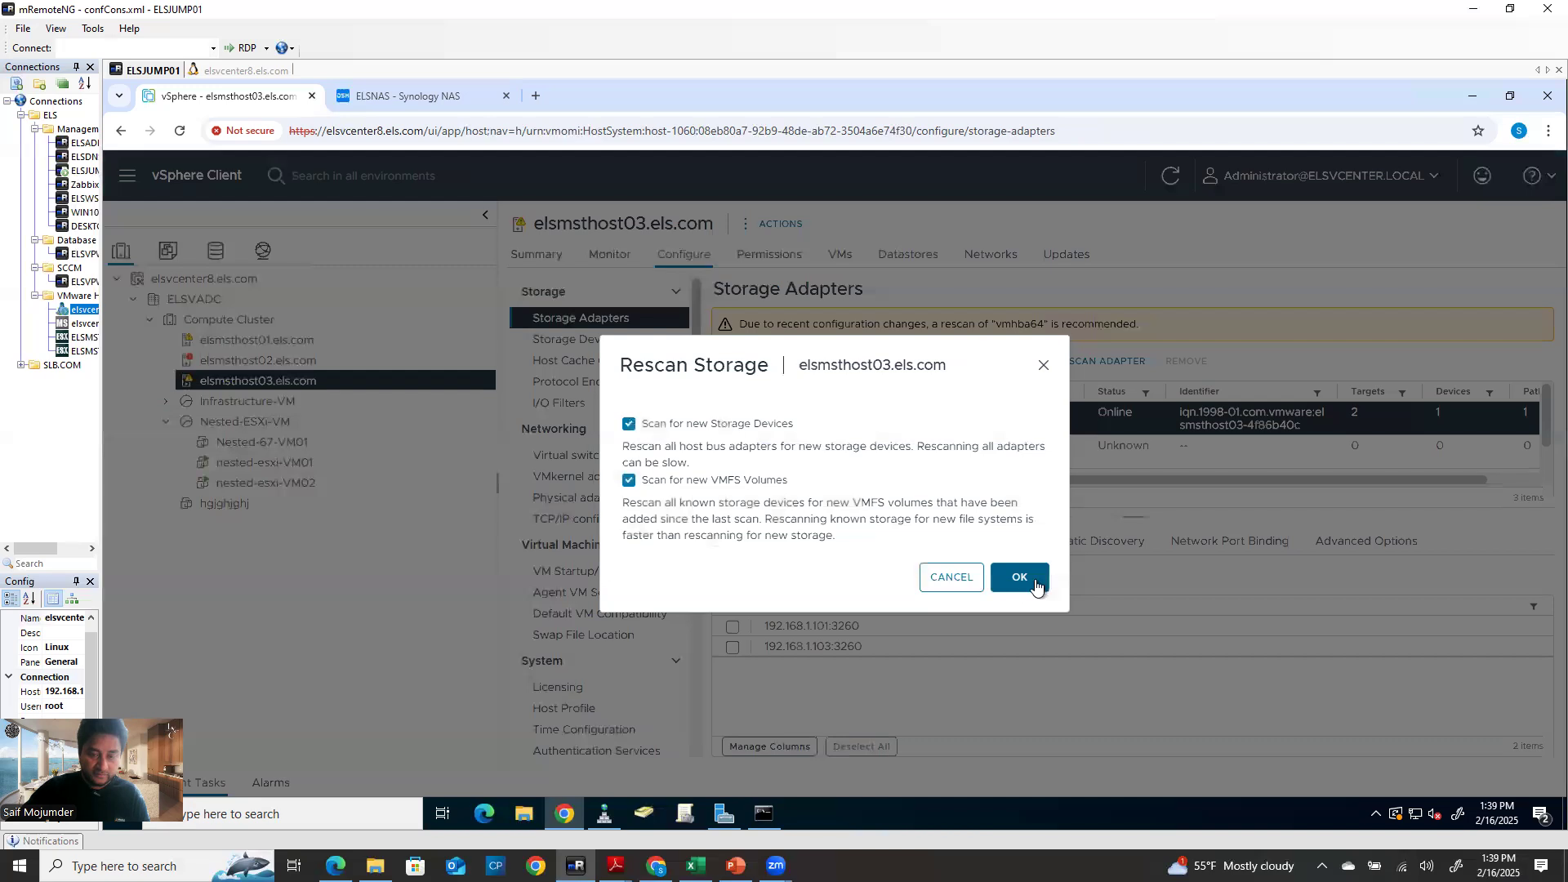
left_click(1027, 576)
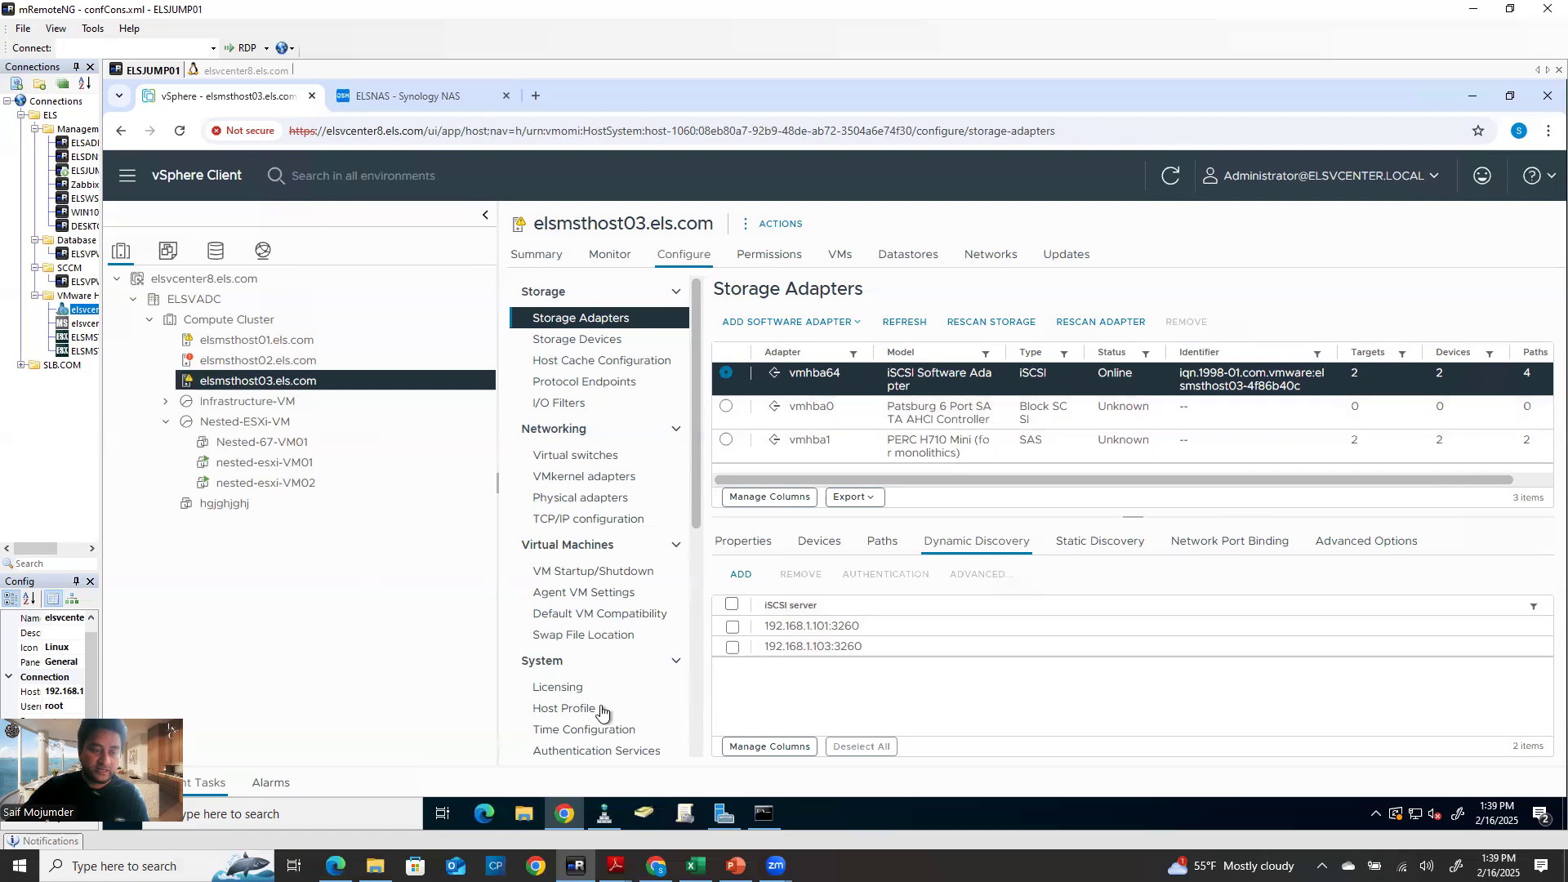
left_click(1170, 175)
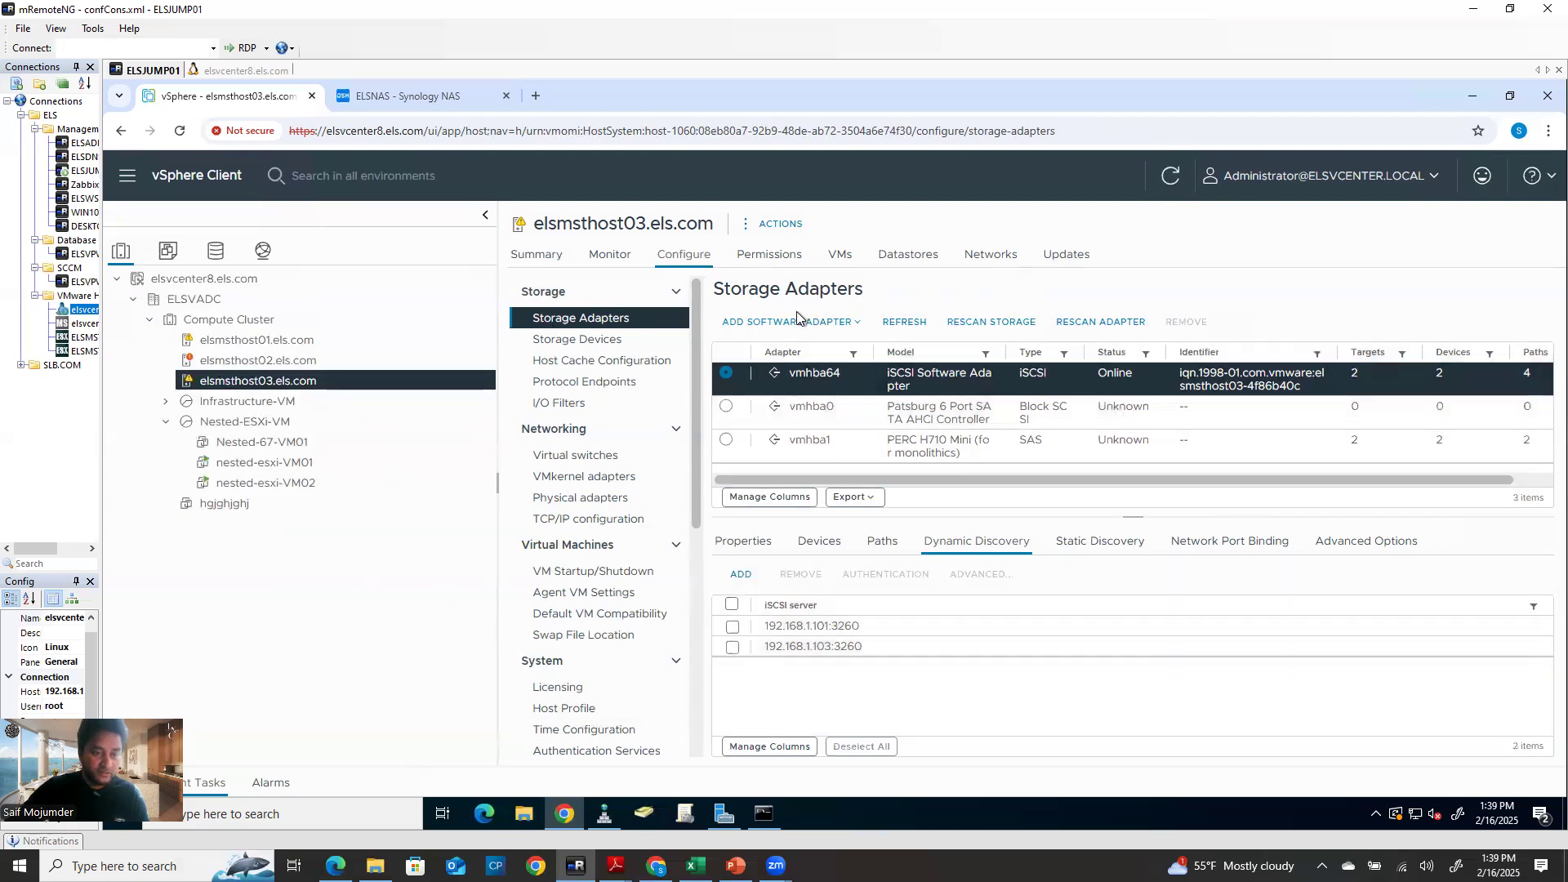
Compare host03's datastores with host02 and host01, confirming SYNOLOGY-Datastore01 and Synology-Datastore02
left_click(905, 259)
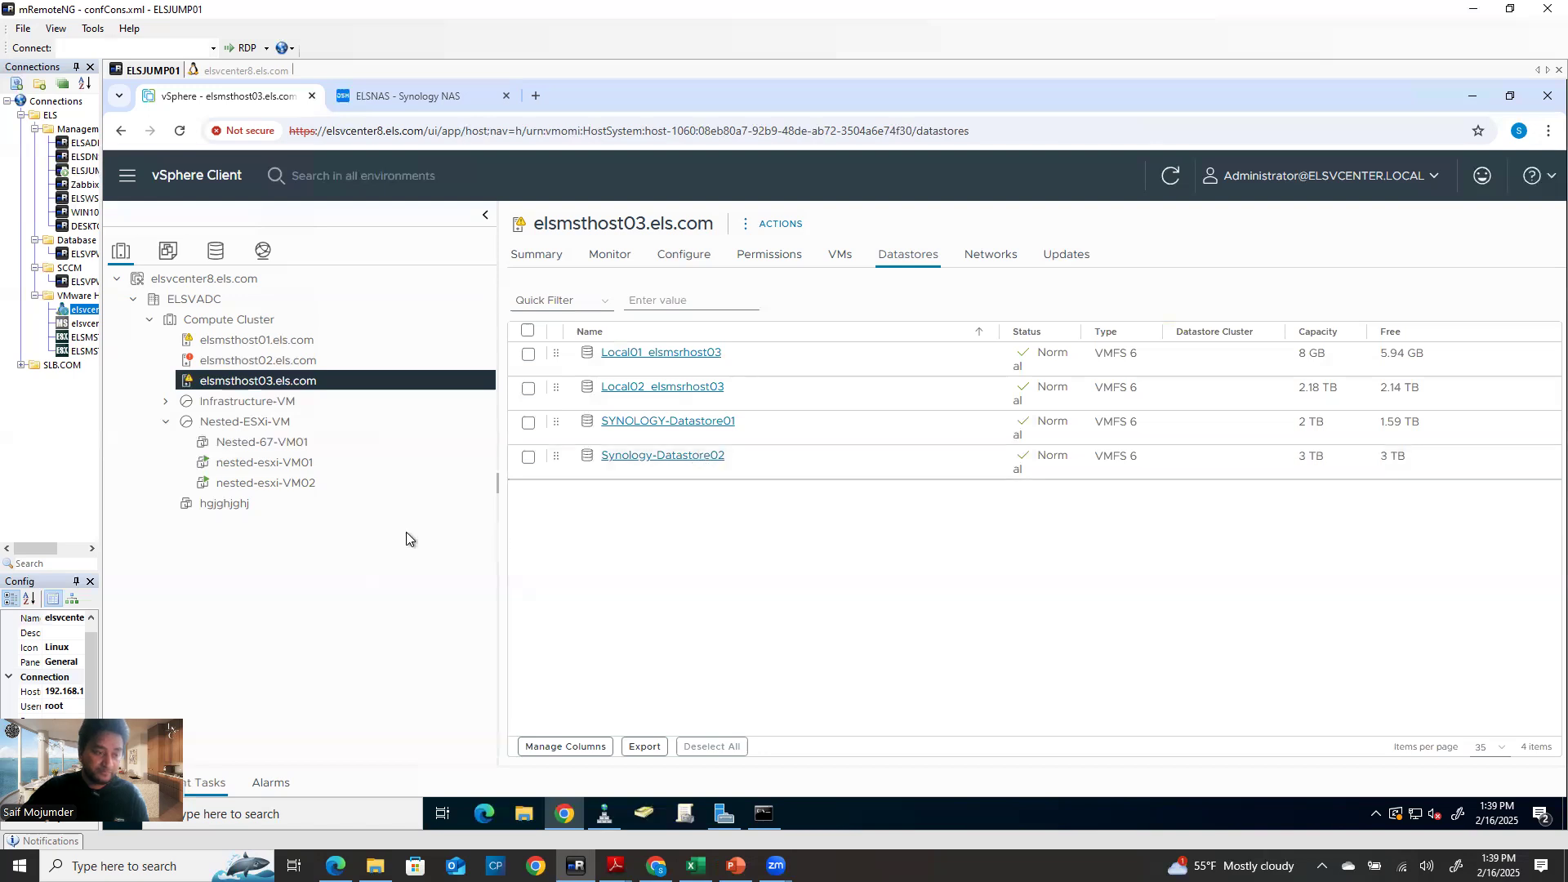
left_click(237, 505)
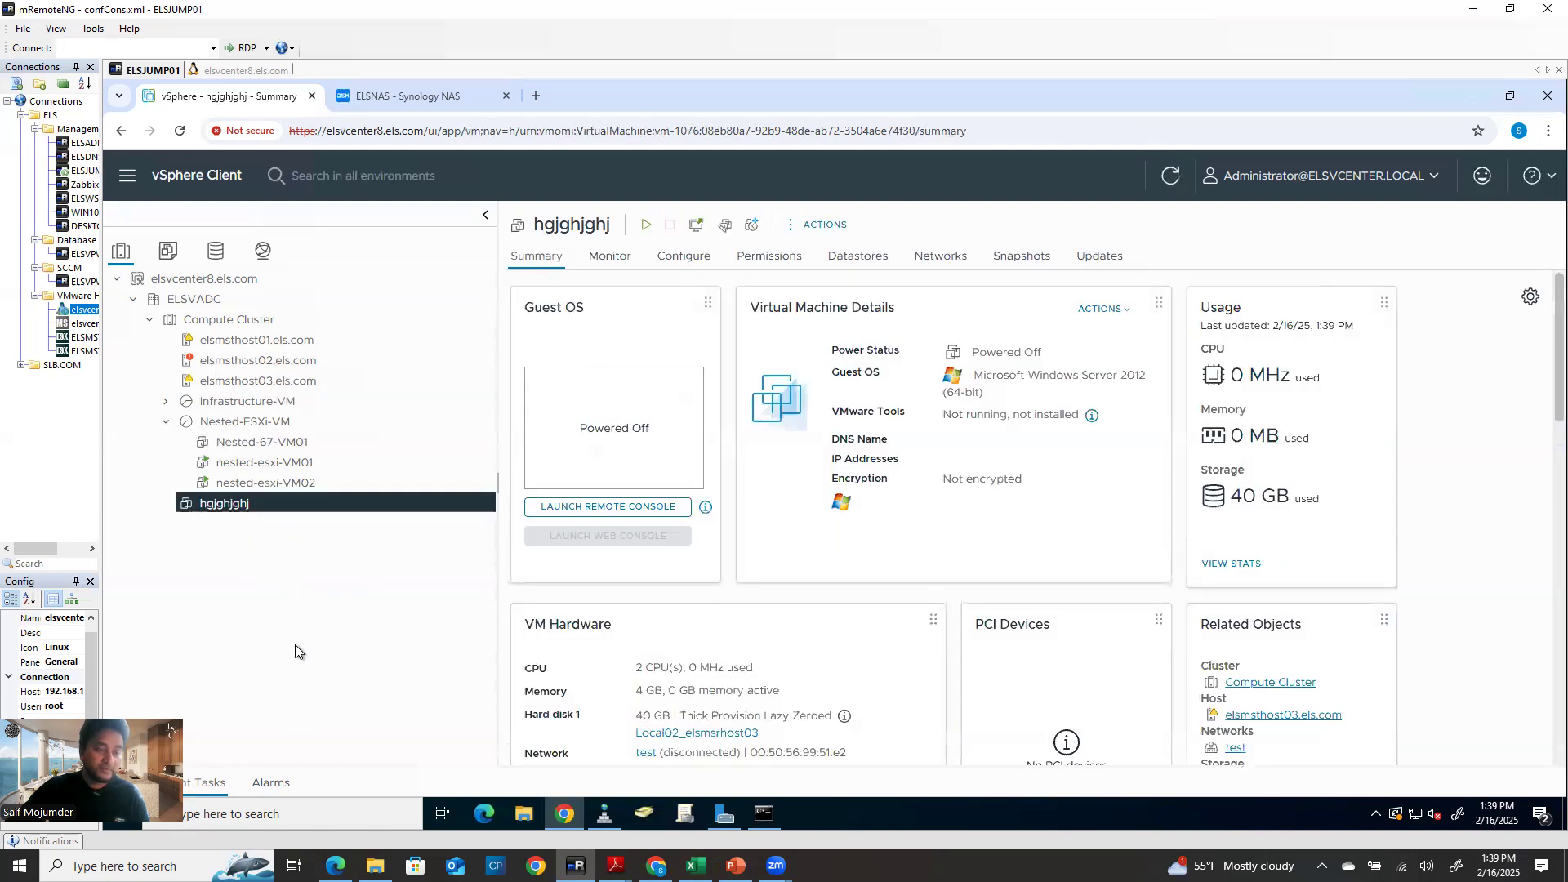
left_click(294, 382)
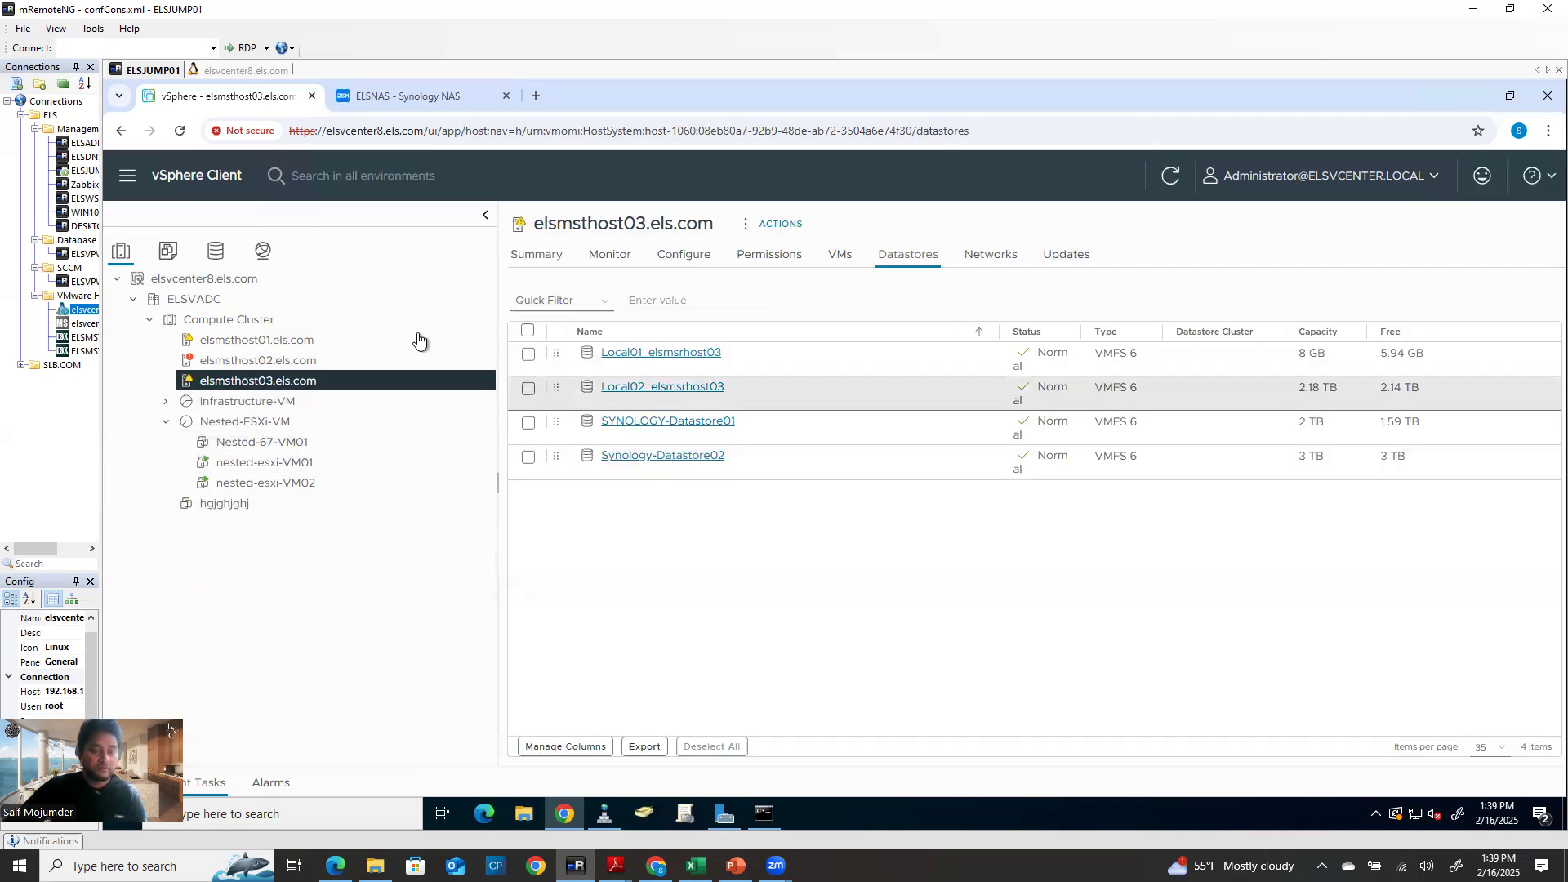
left_click(245, 361)
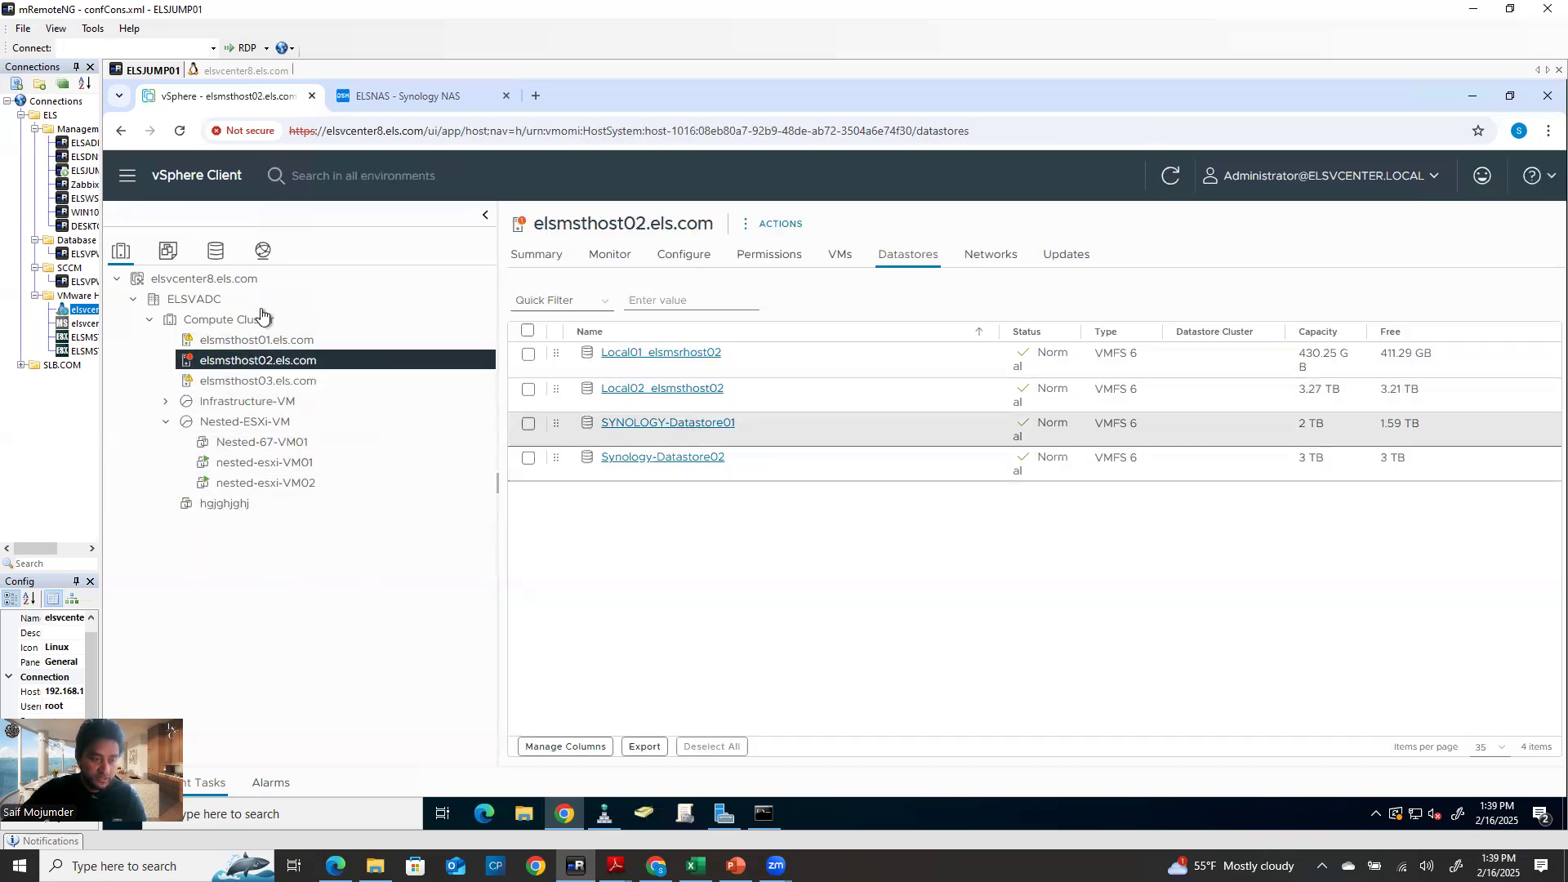
left_click(245, 339)
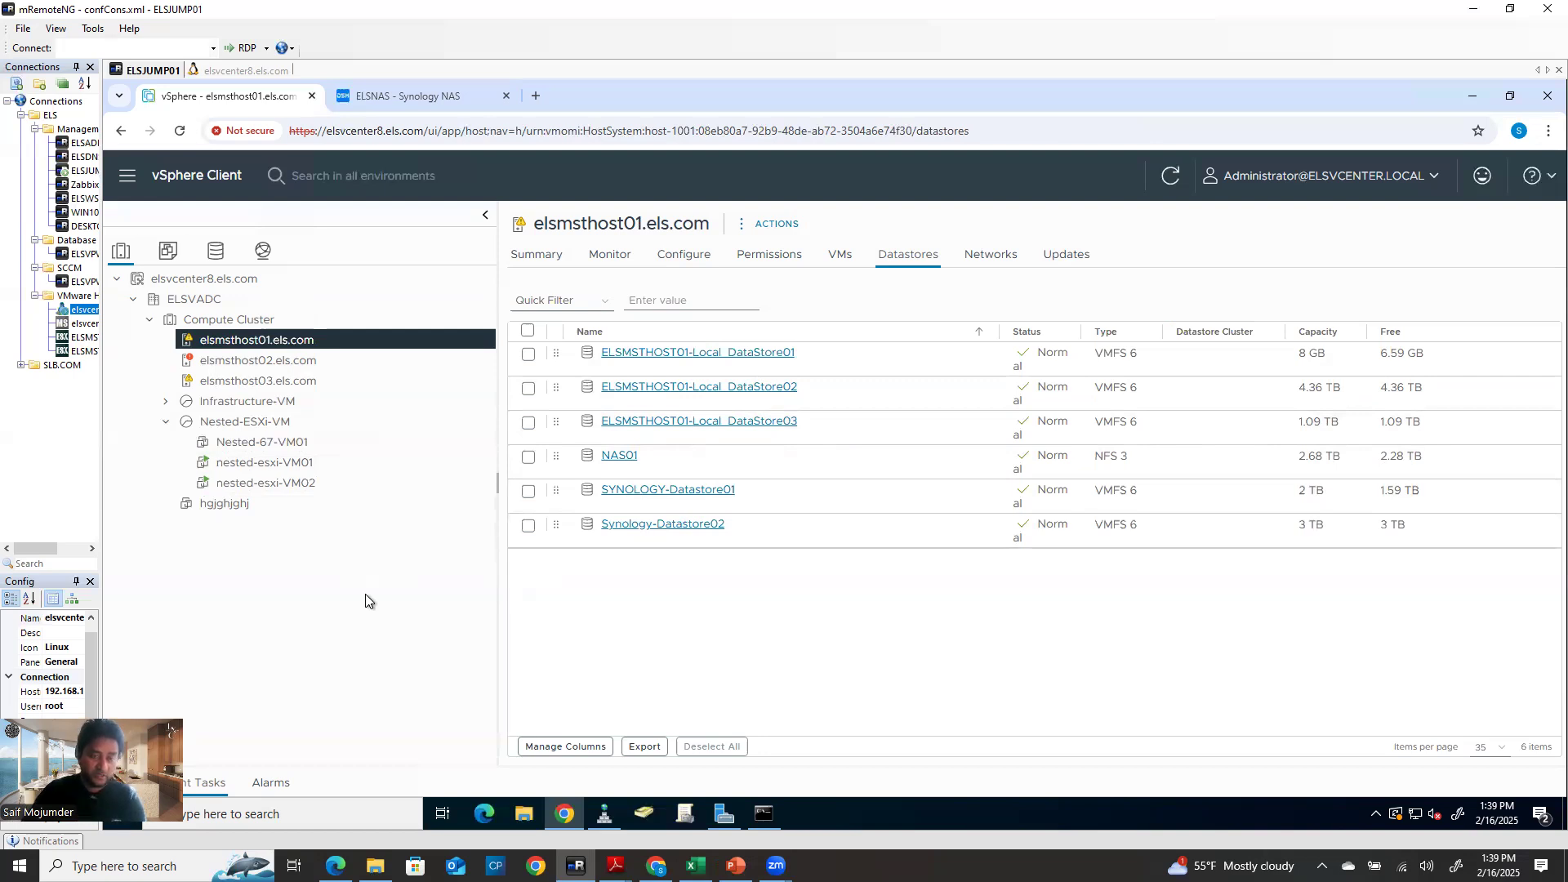
mouse_move(763, 814)
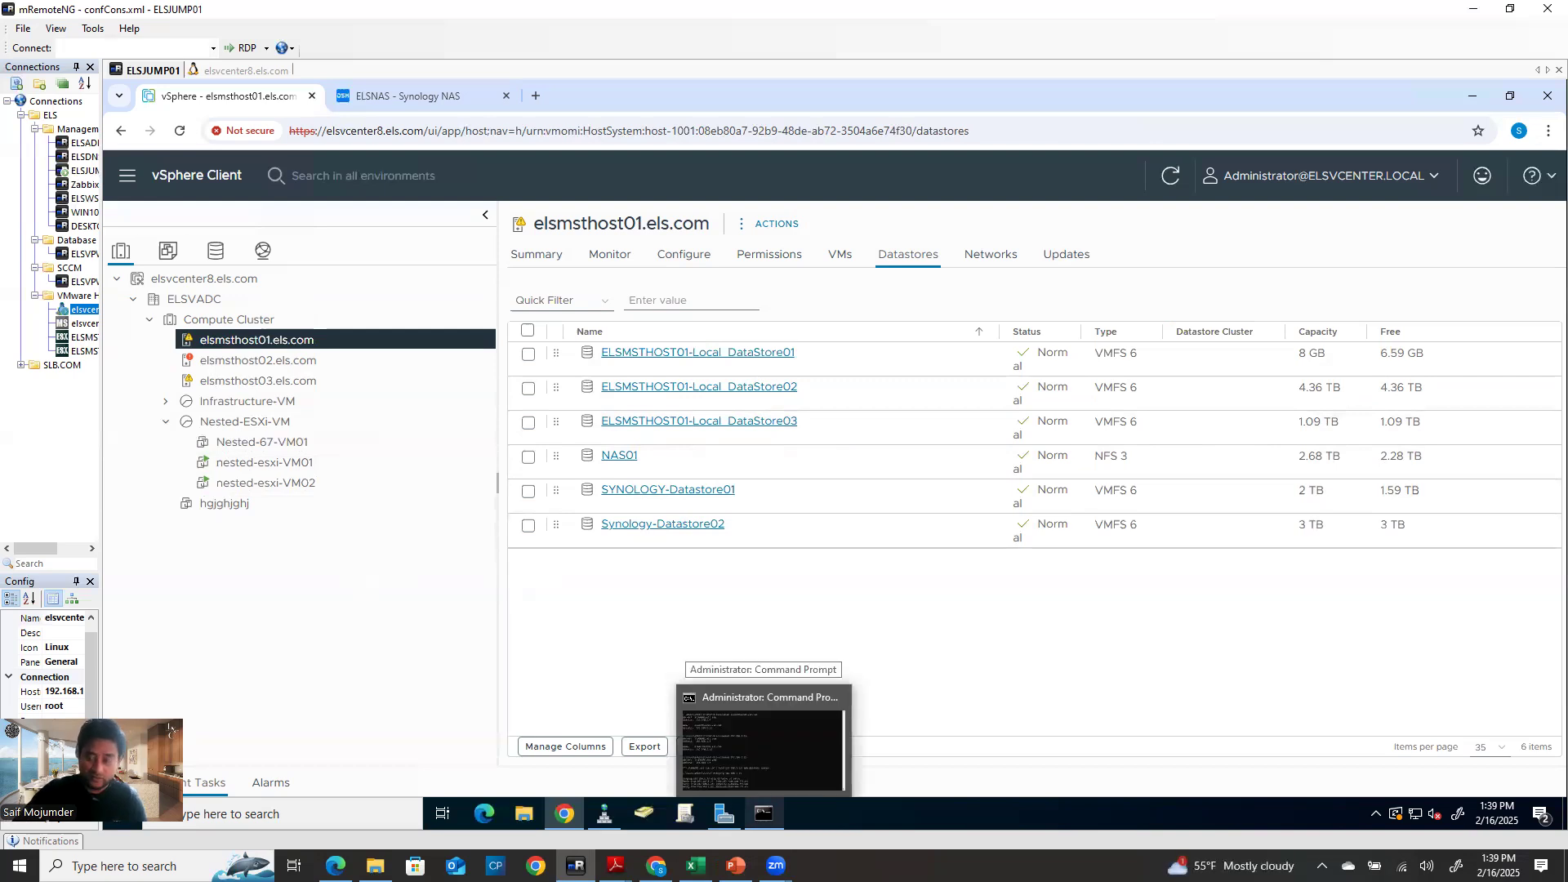
left_click(776, 865)
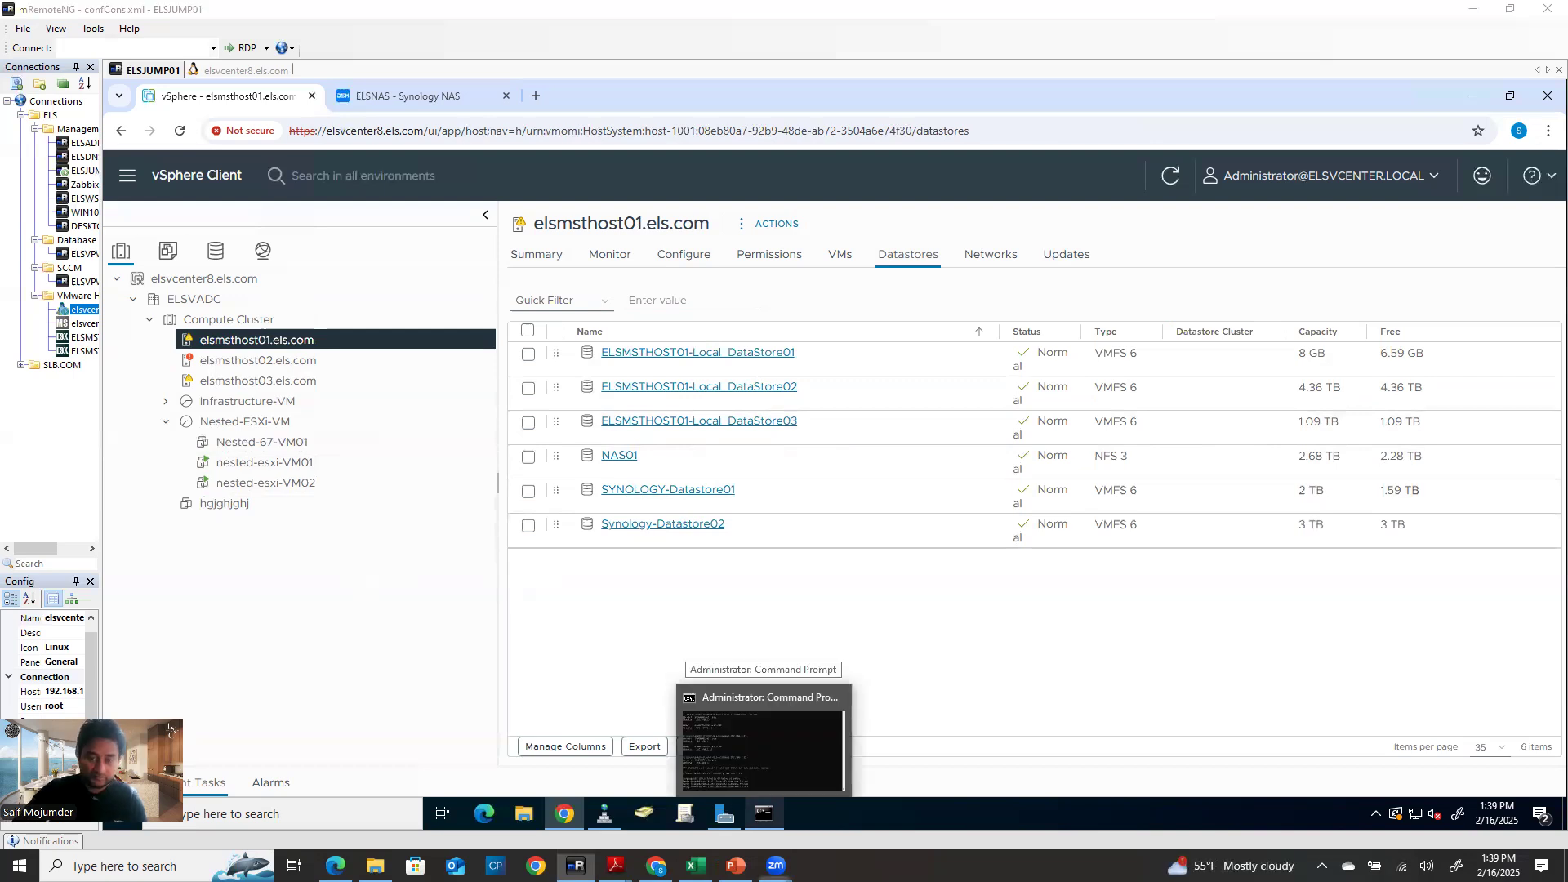